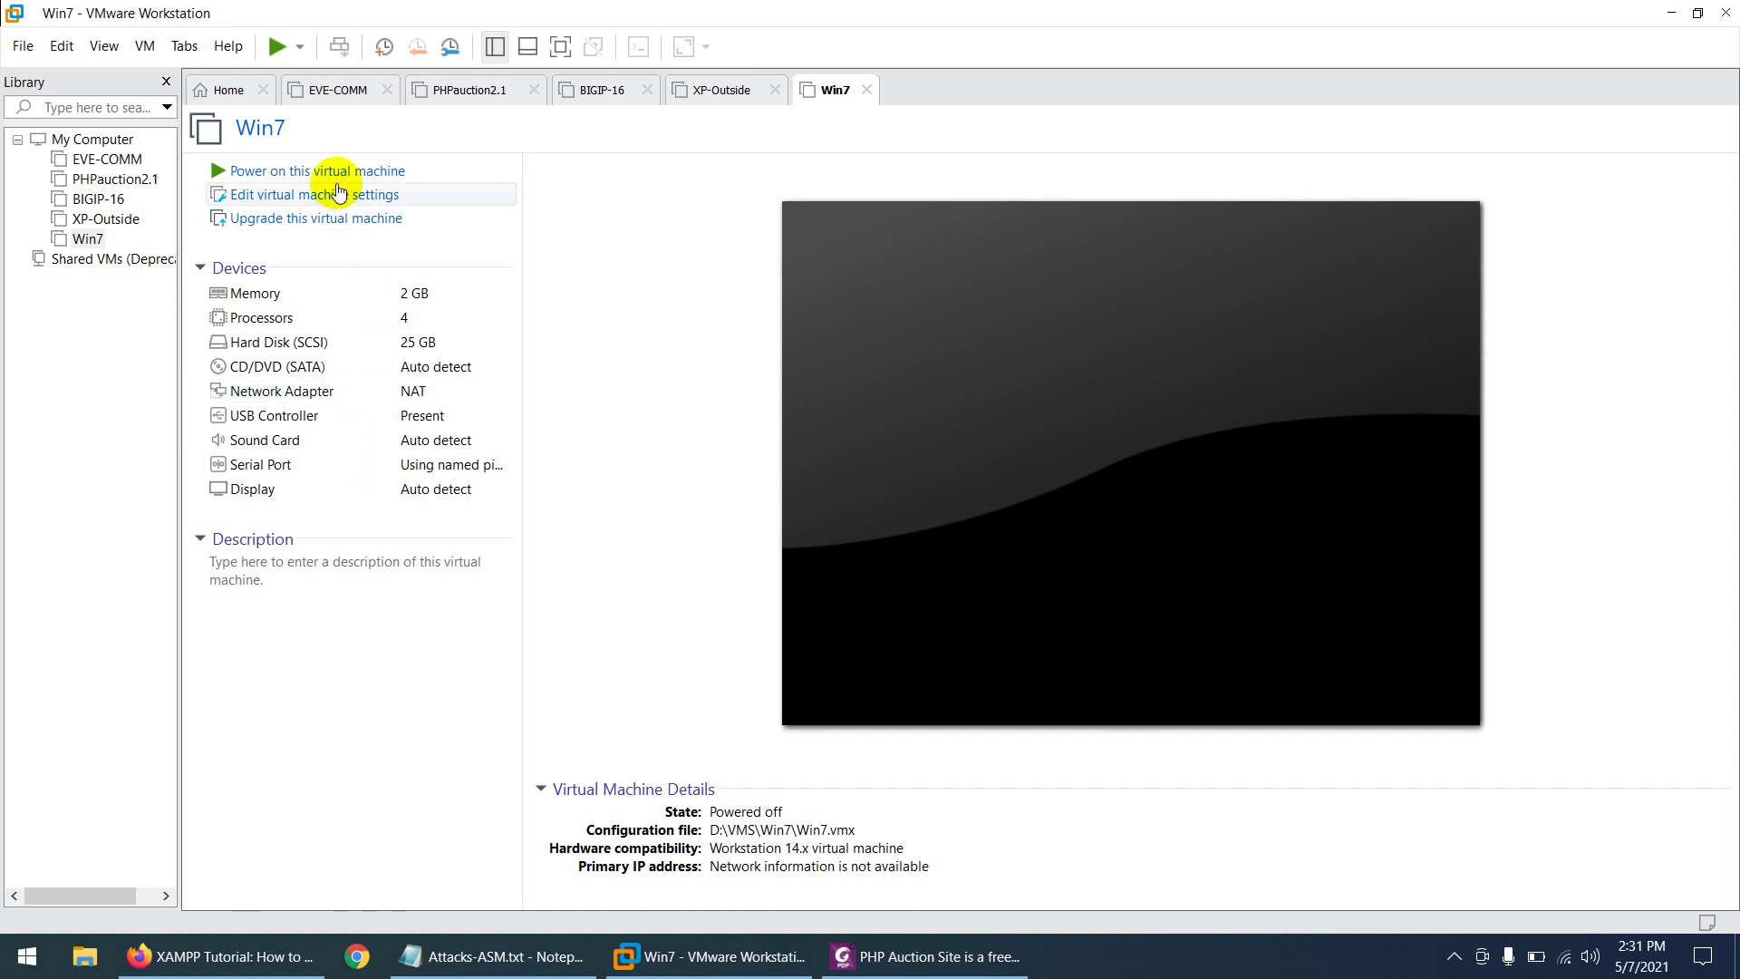
- Power on the Win7 virtual machine and bring the PHP Auction Site PDF to the front
click(337, 172)
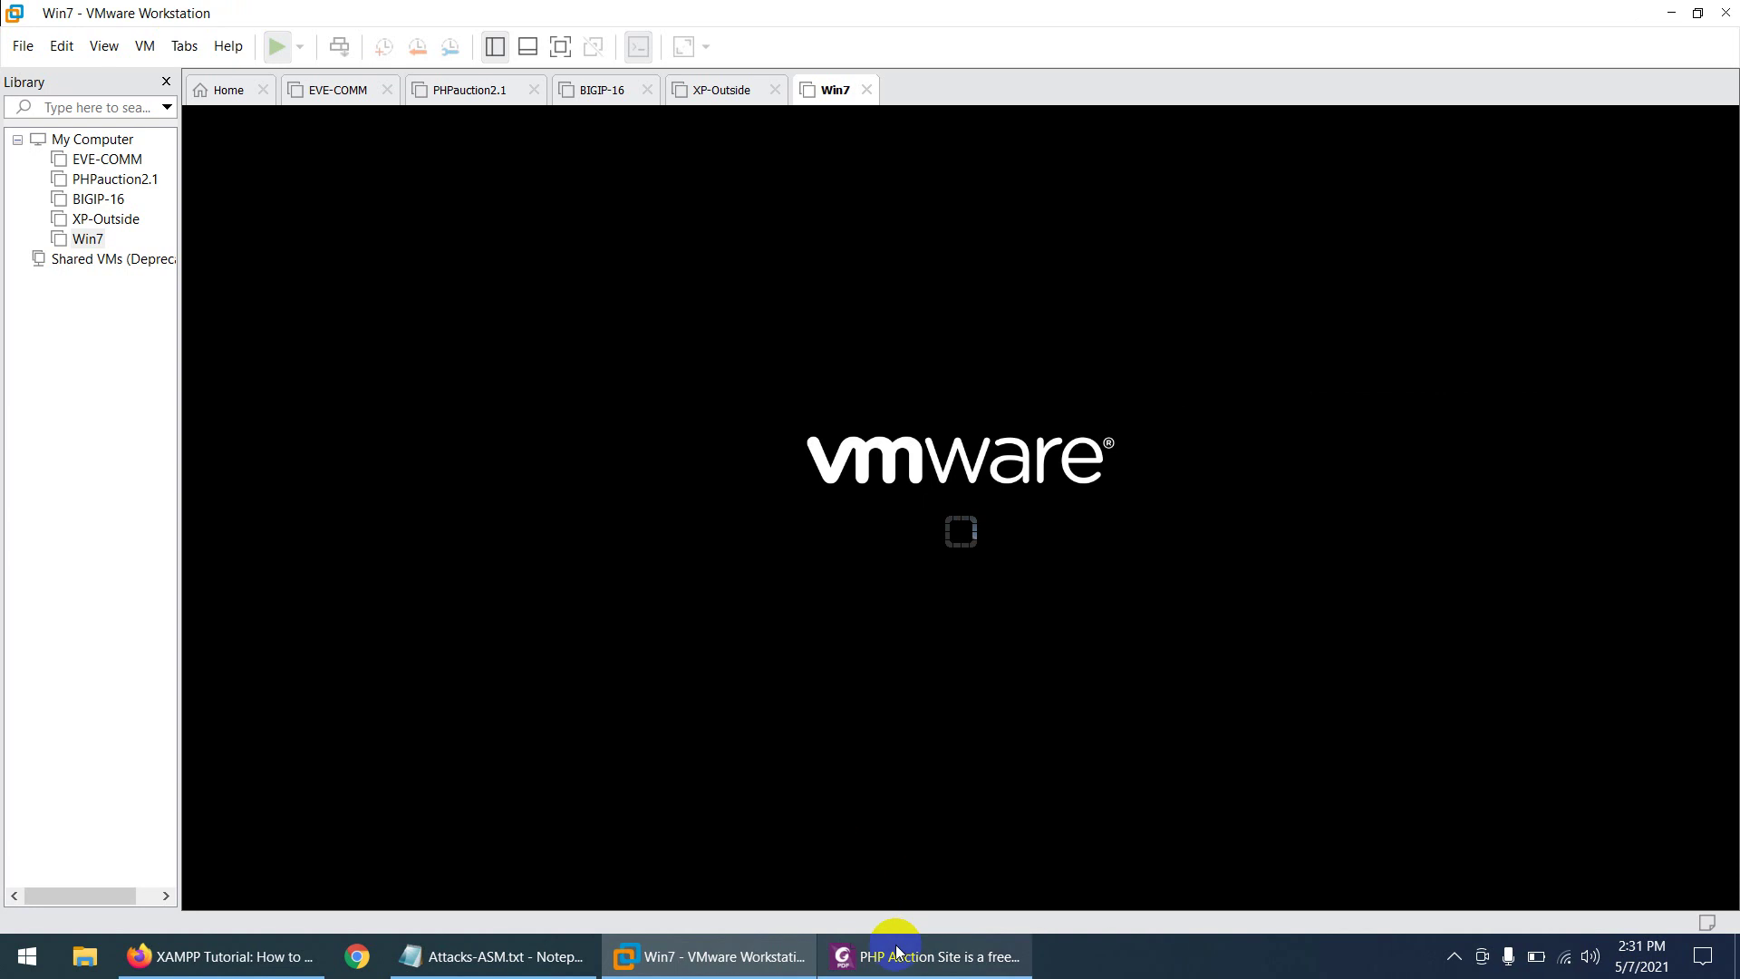
click(897, 957)
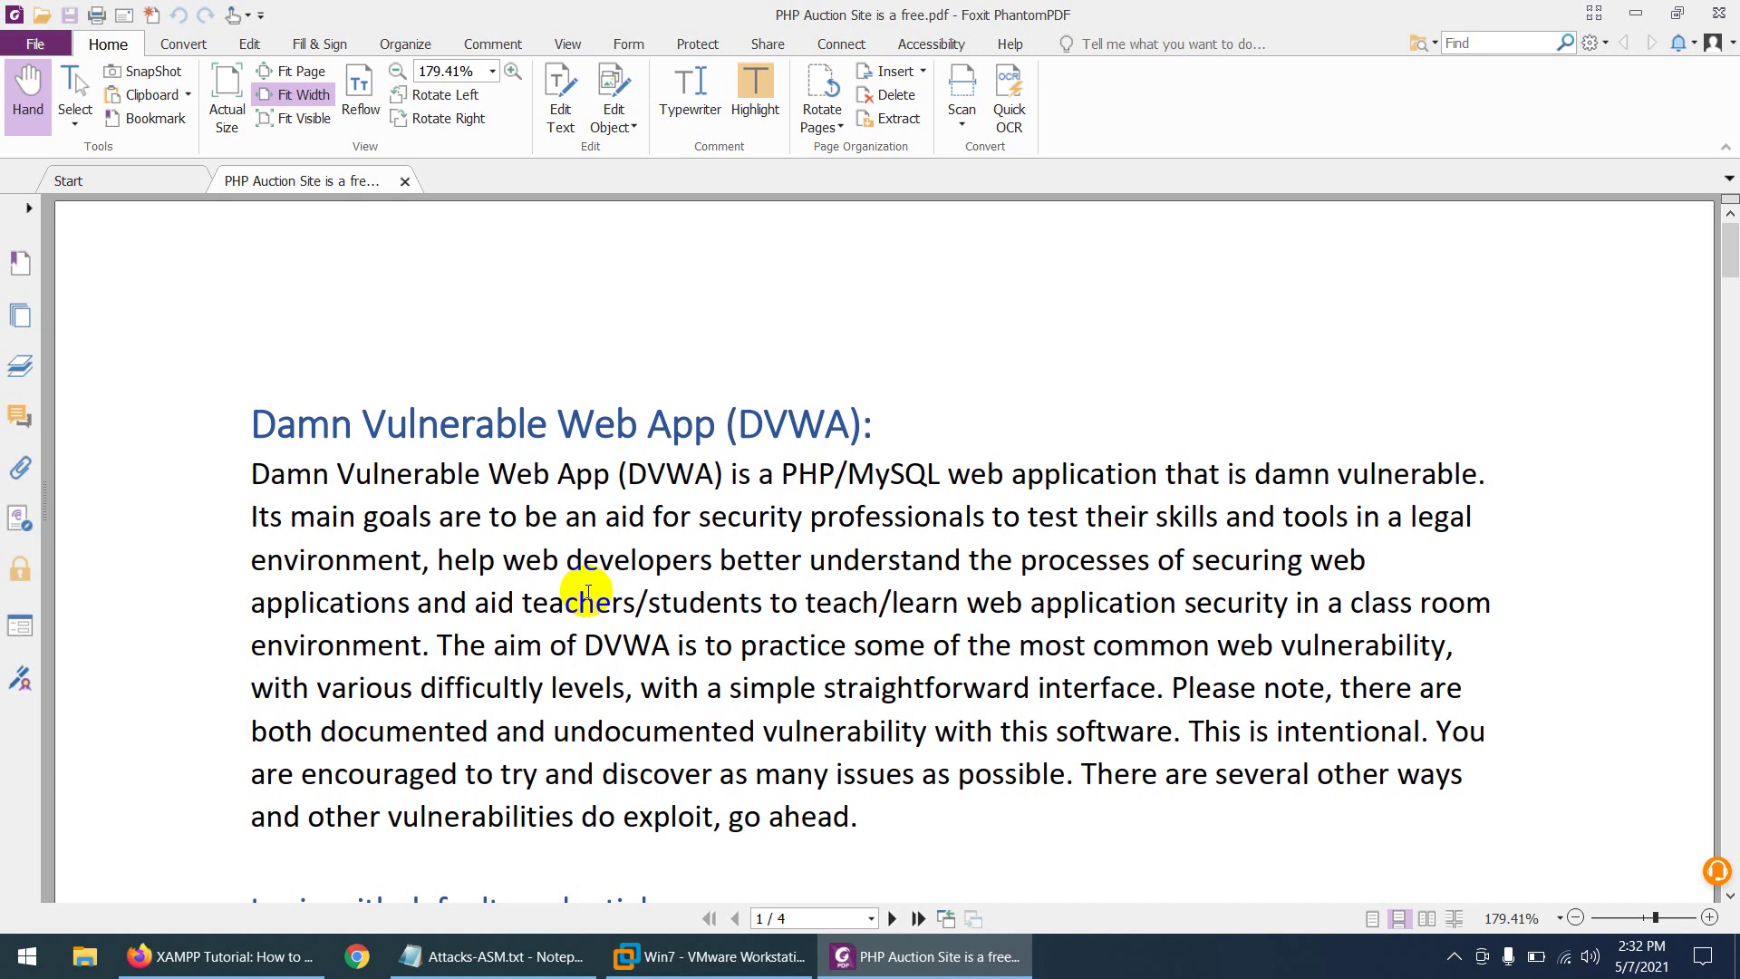
drag(524, 598, 1430, 603)
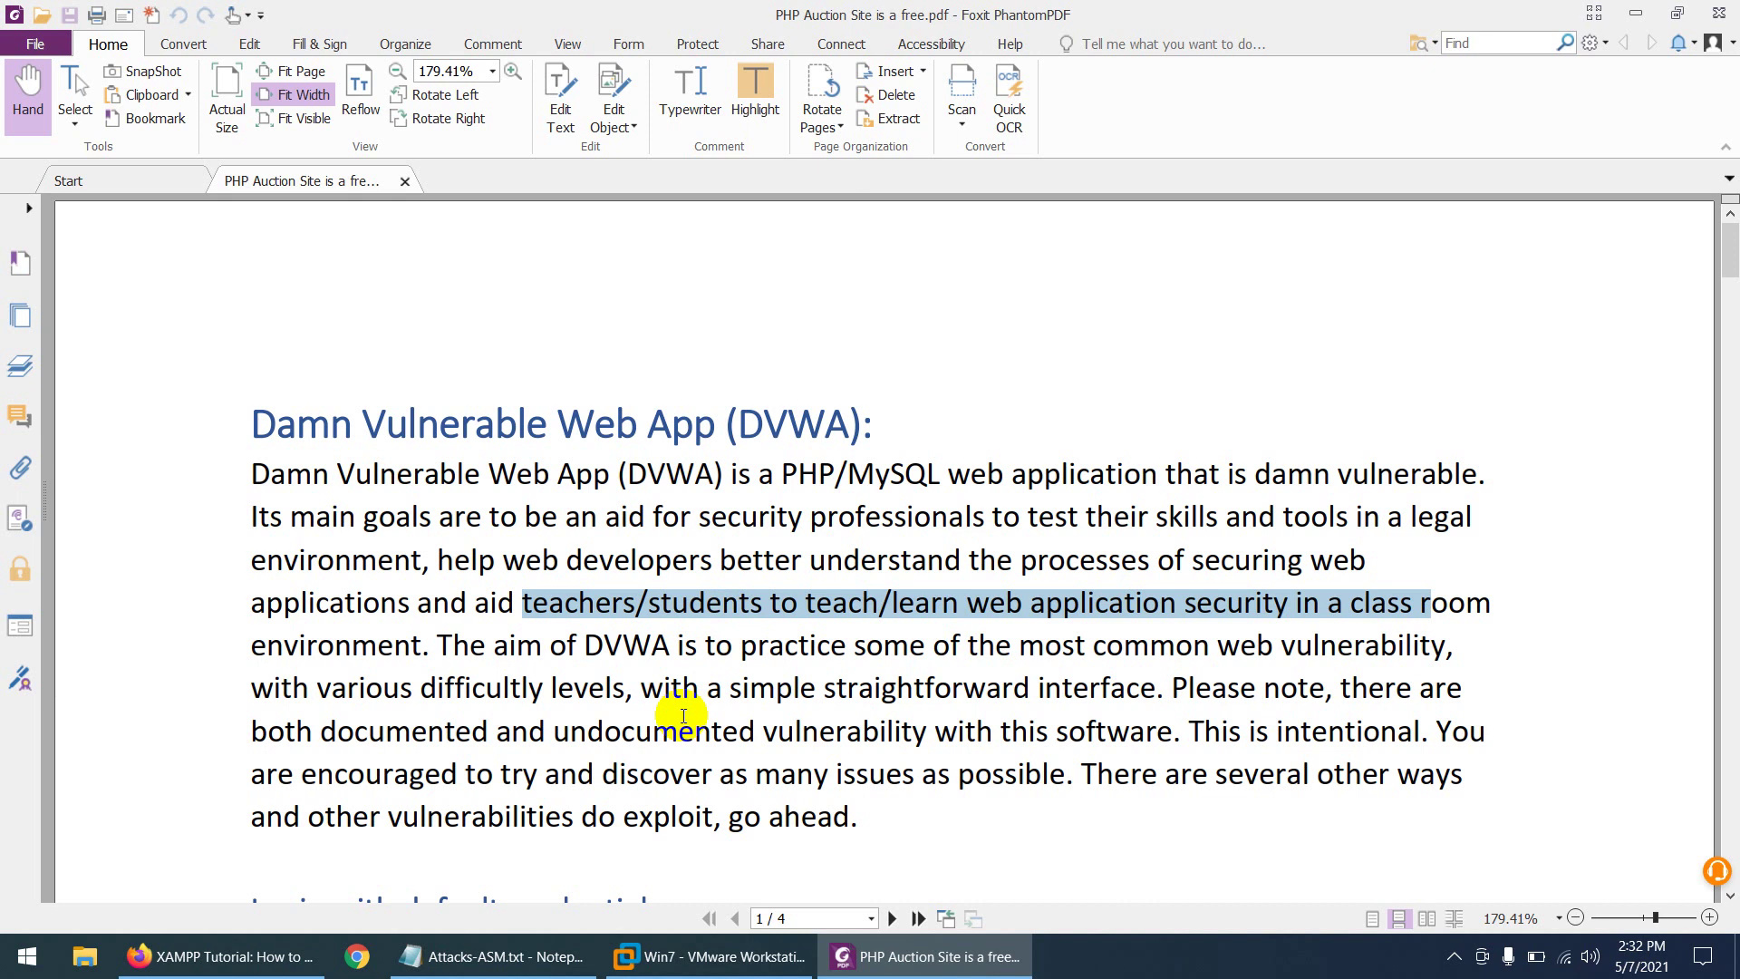
scroll(683, 715, down, 10)
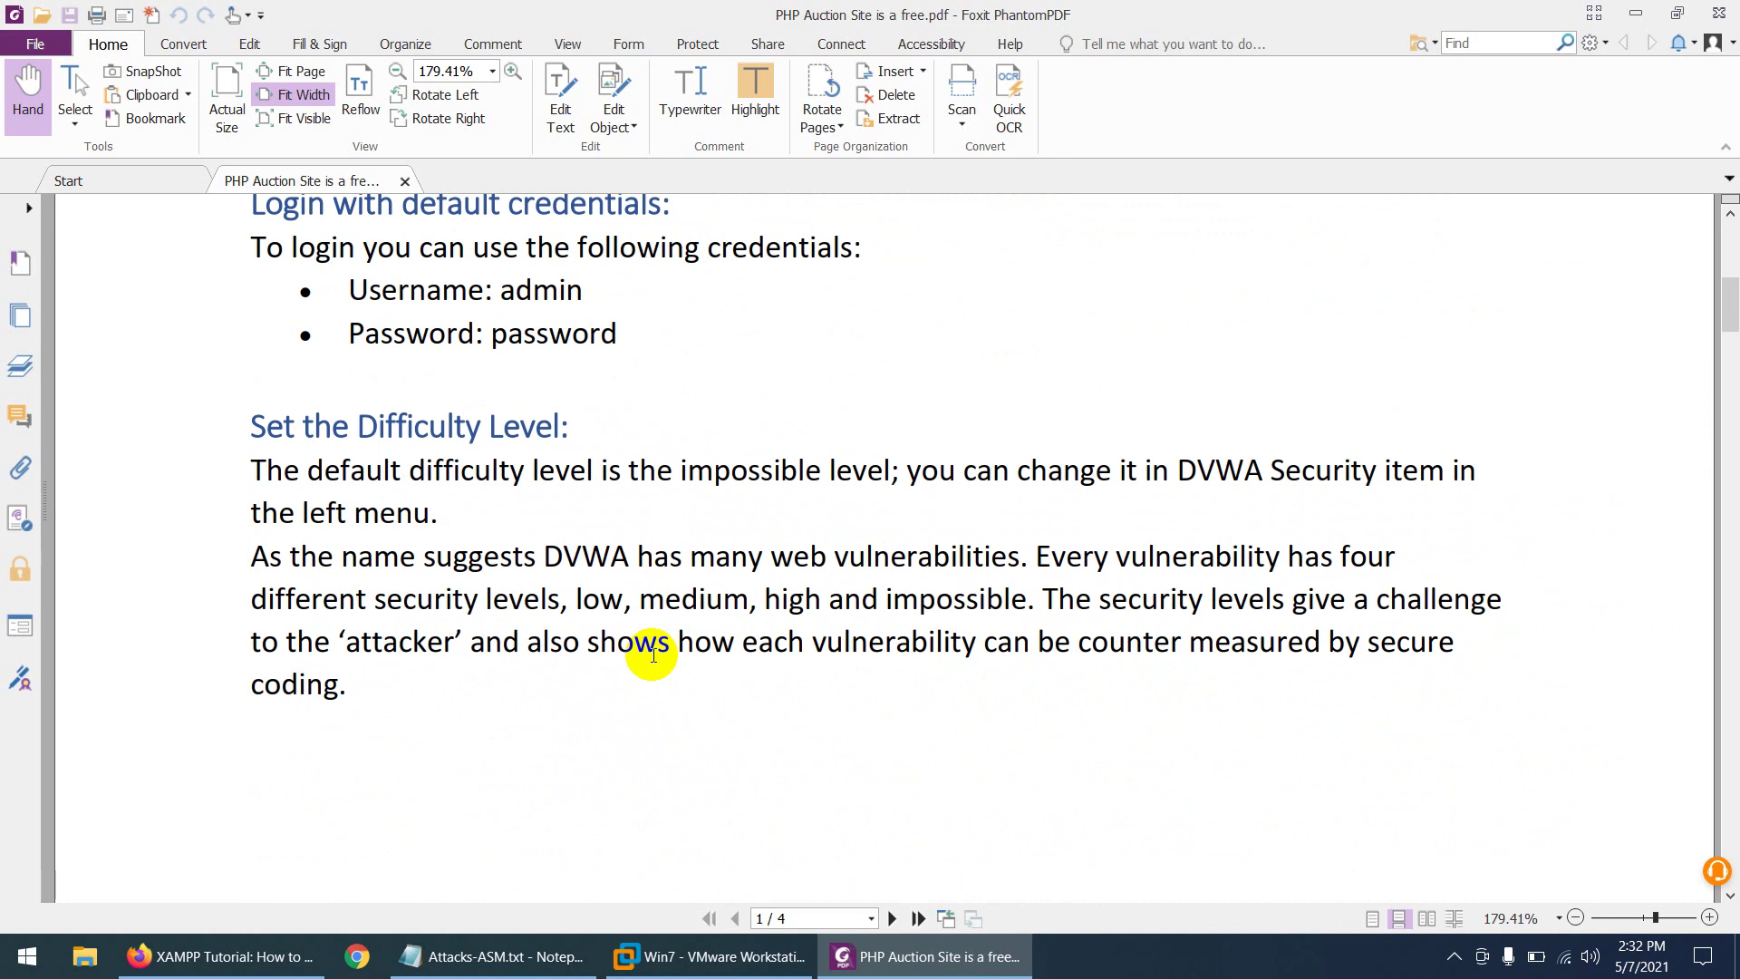
scroll(653, 653, down, 13)
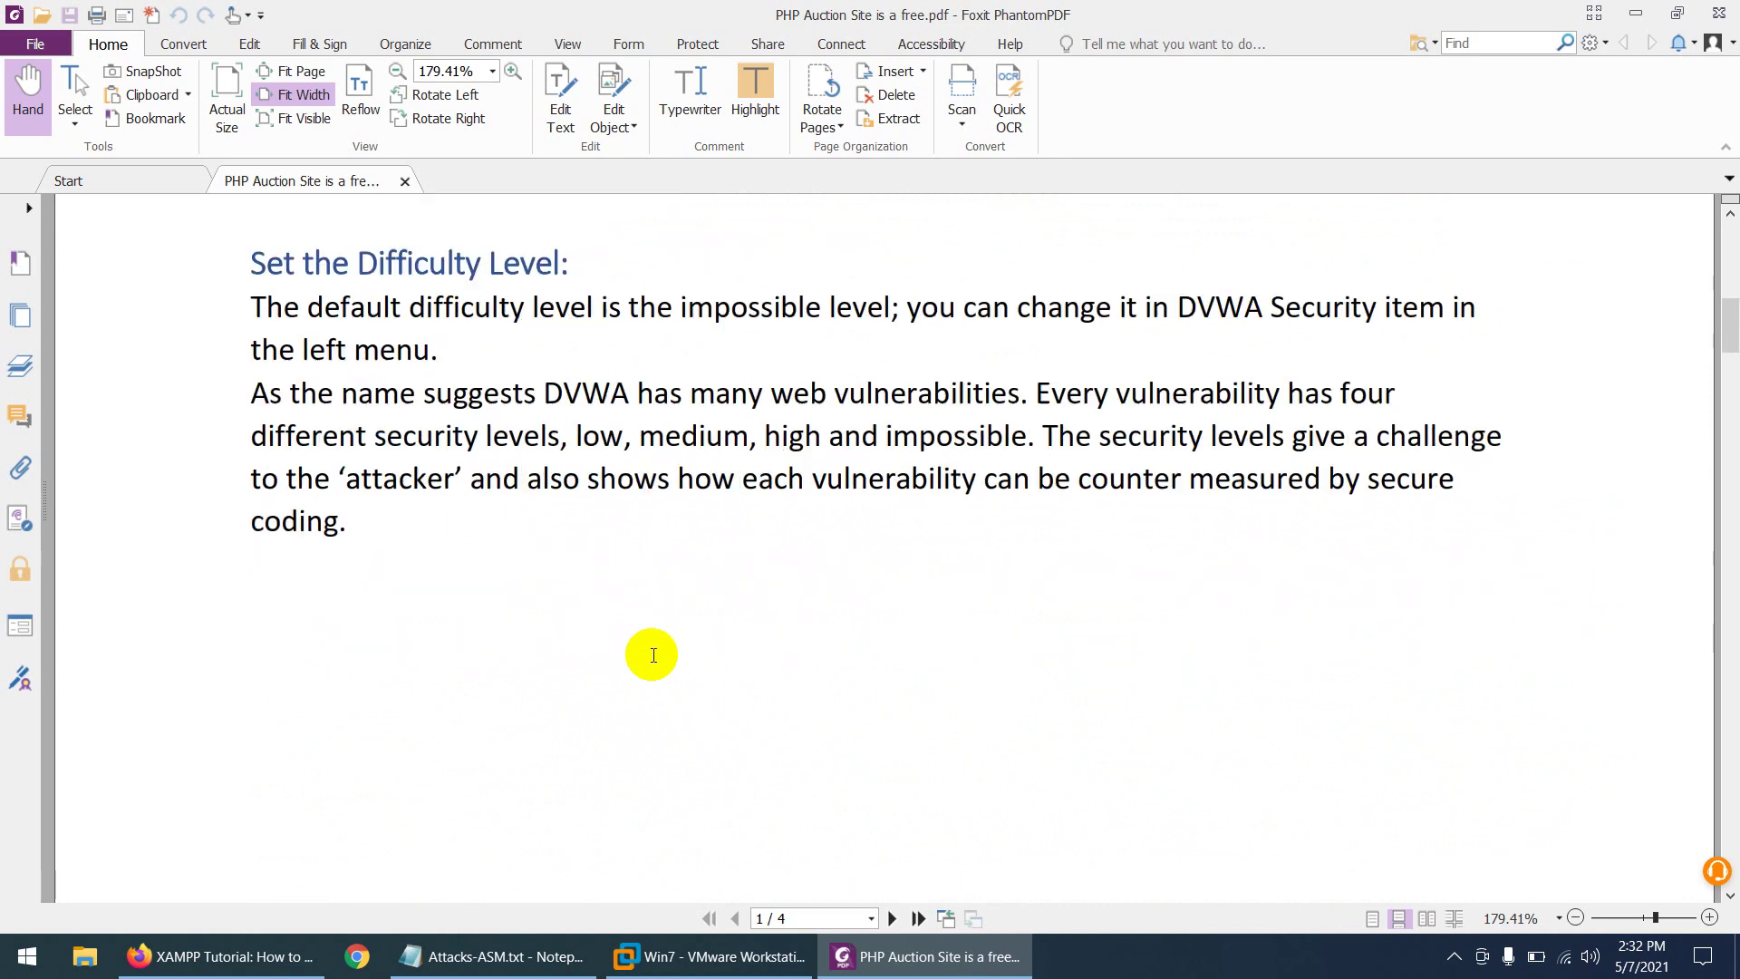
scroll(562, 637, down, 2)
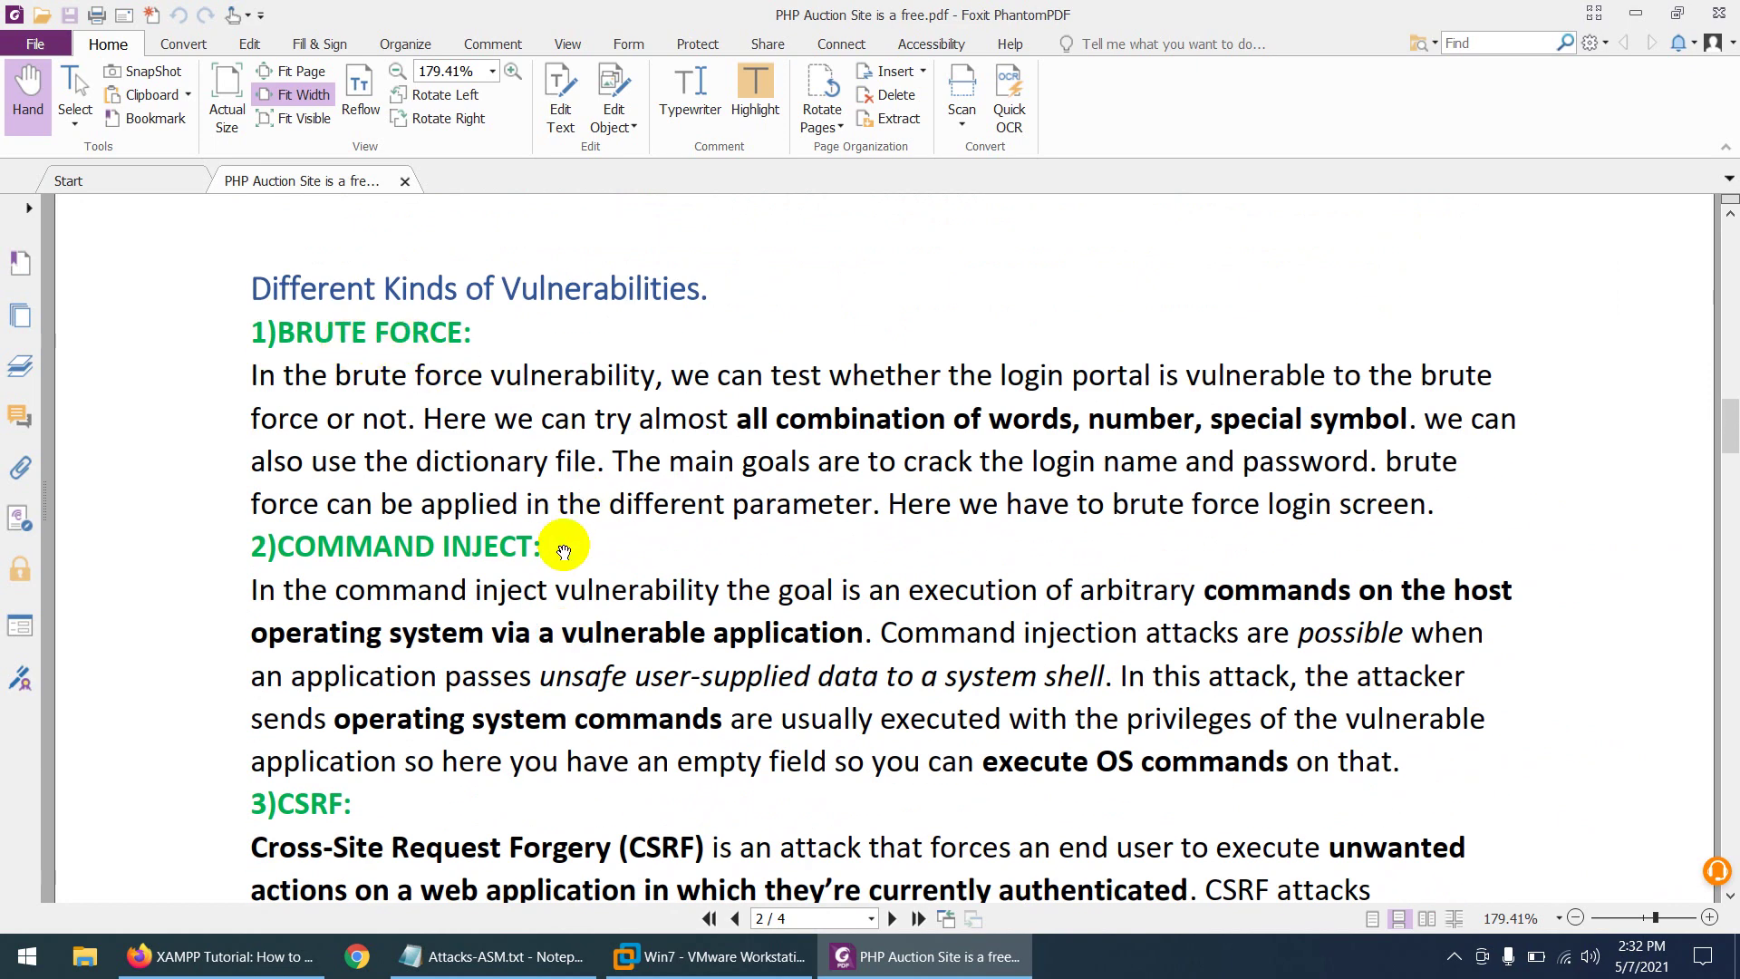
scroll(476, 548, down, 3)
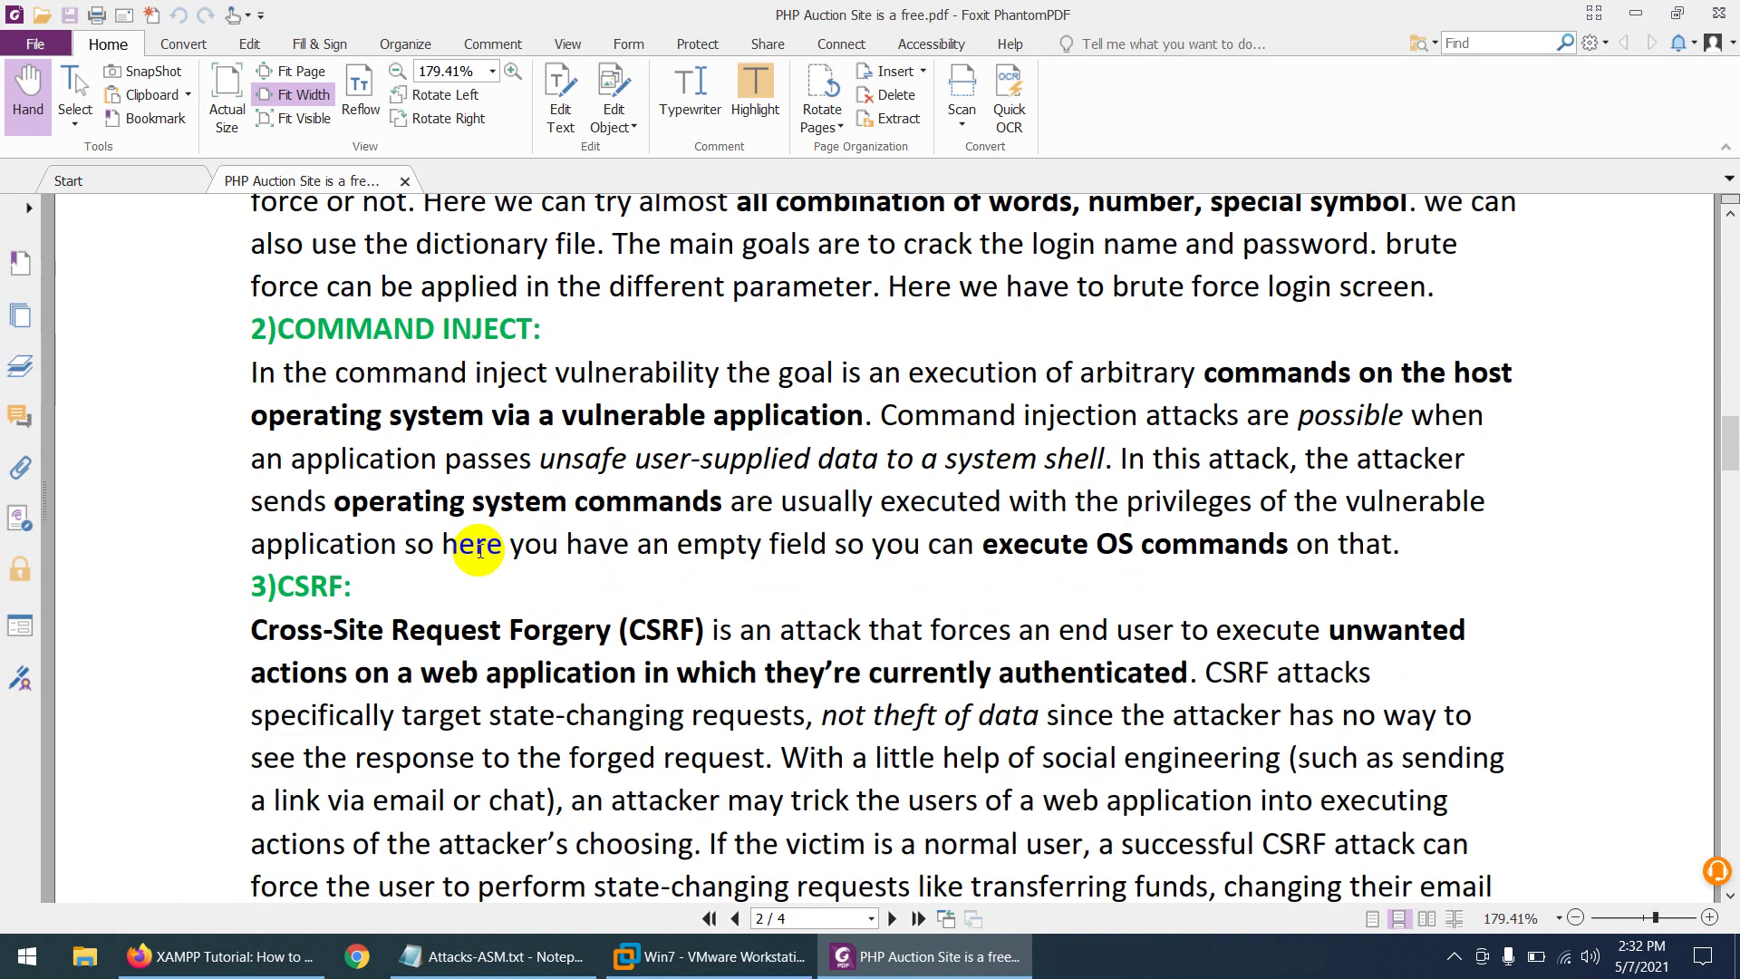
scroll(485, 550, down, 1)
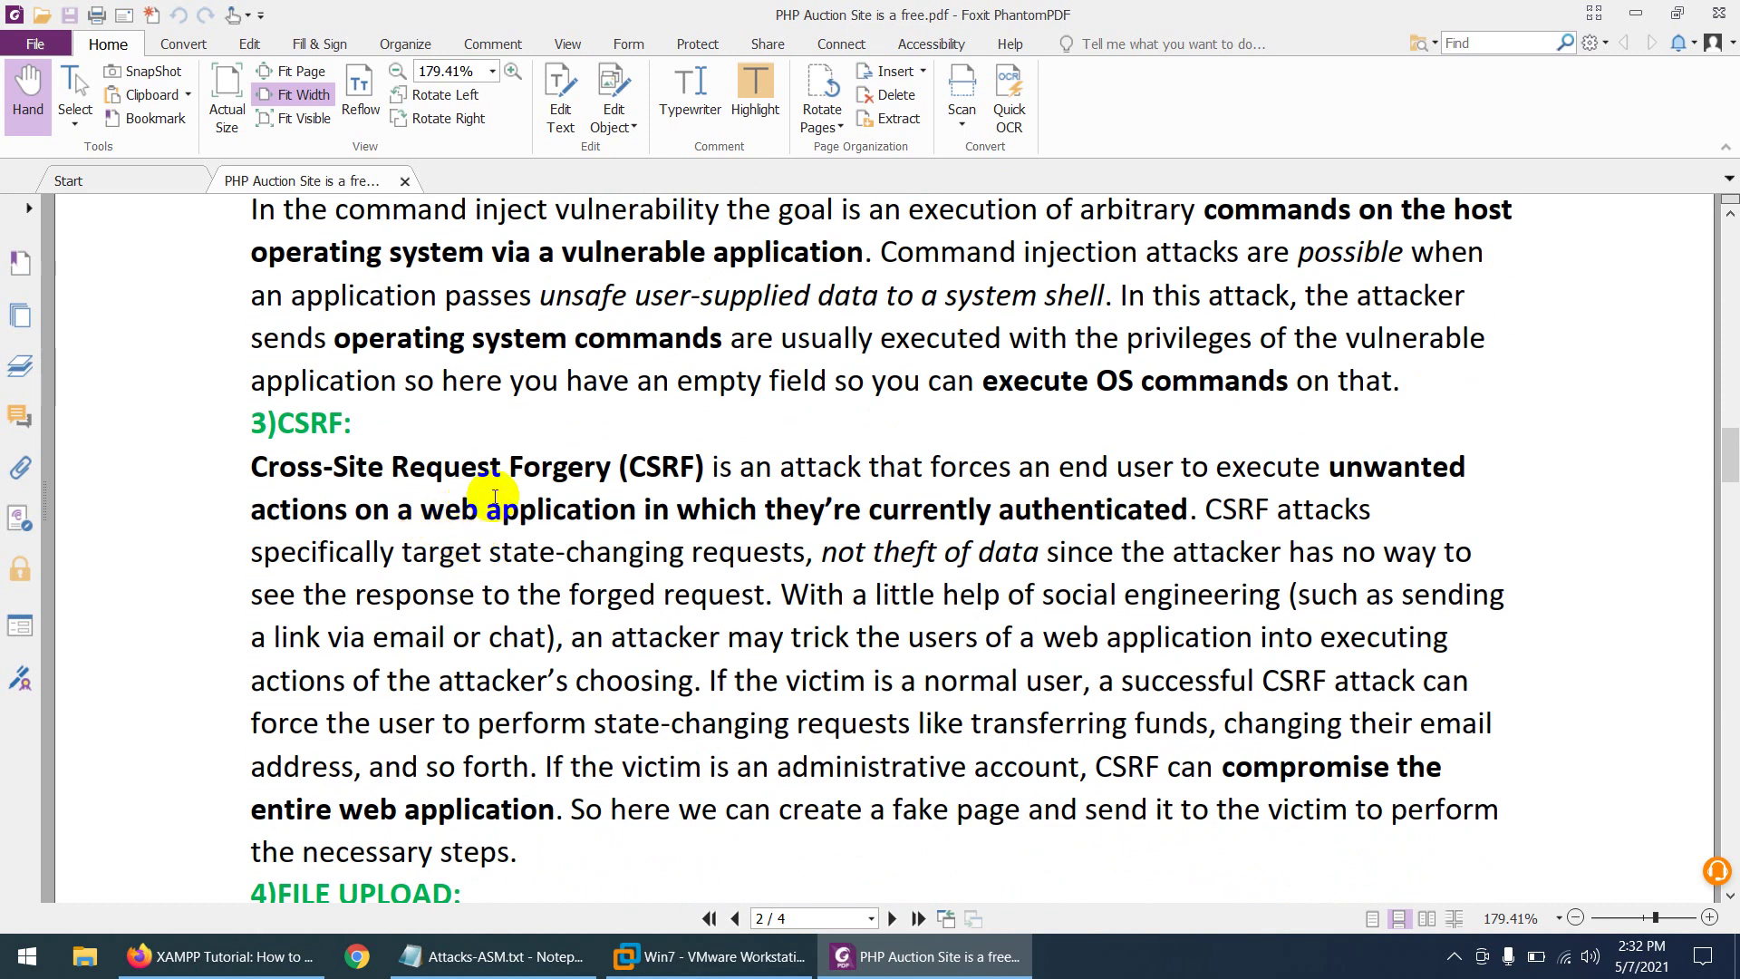
scroll(497, 510, down, 5)
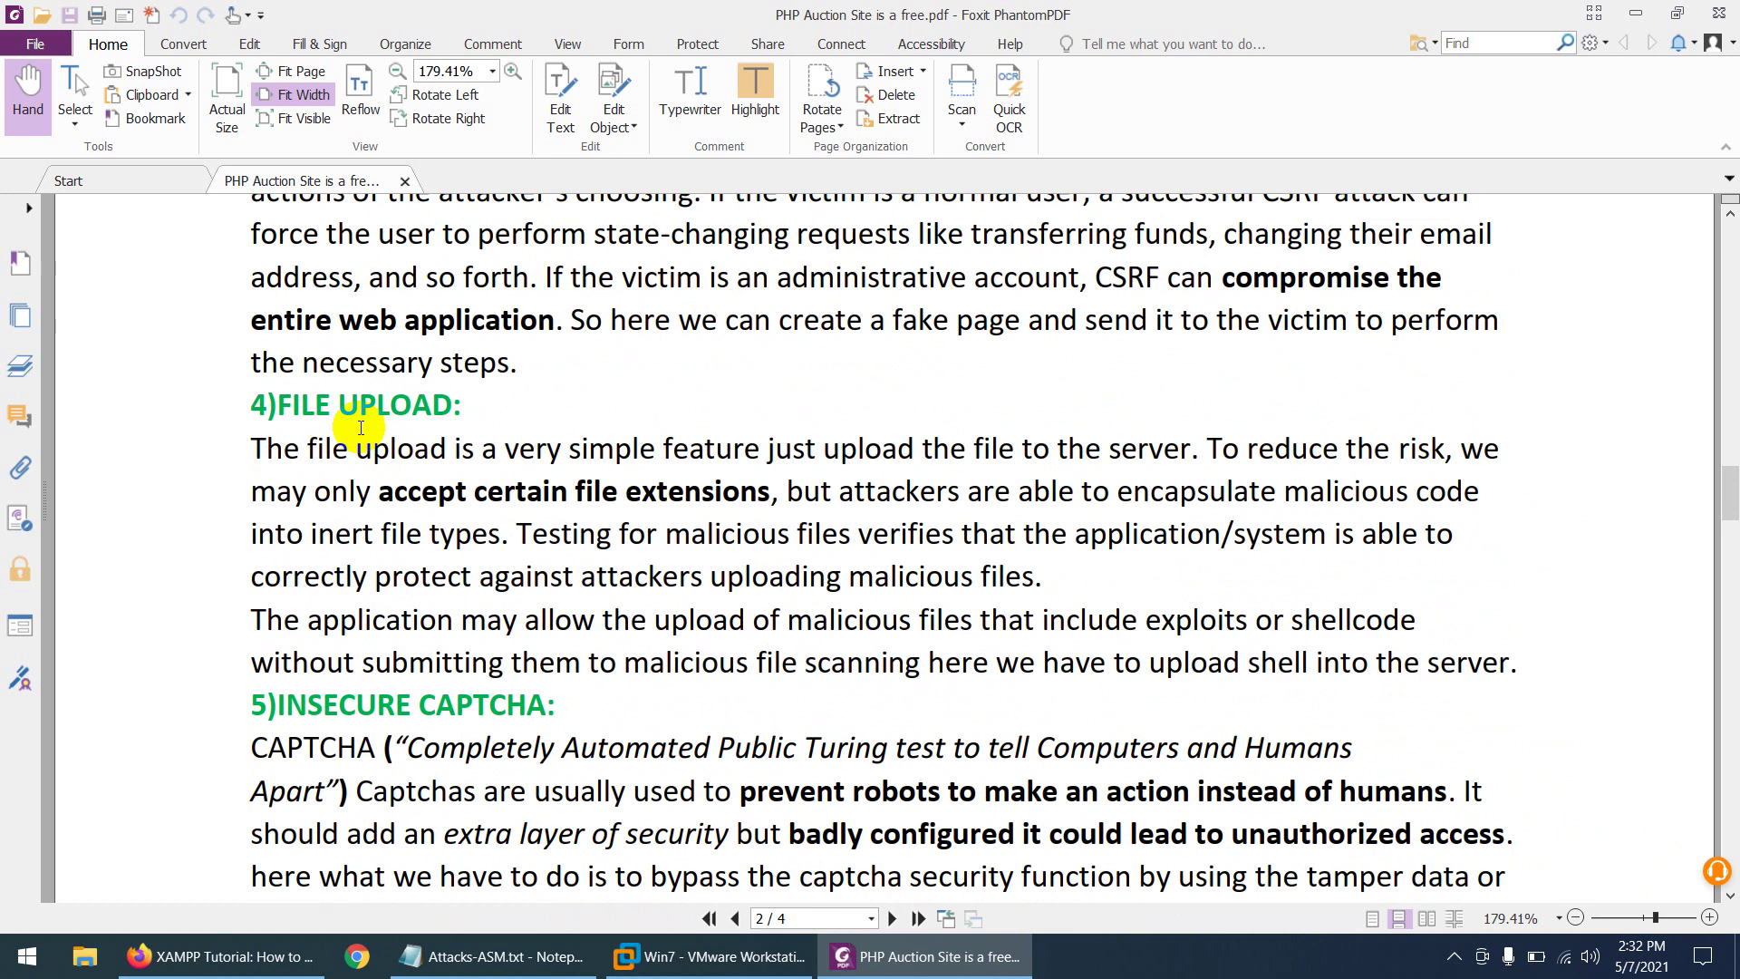
scroll(459, 508, down, 2)
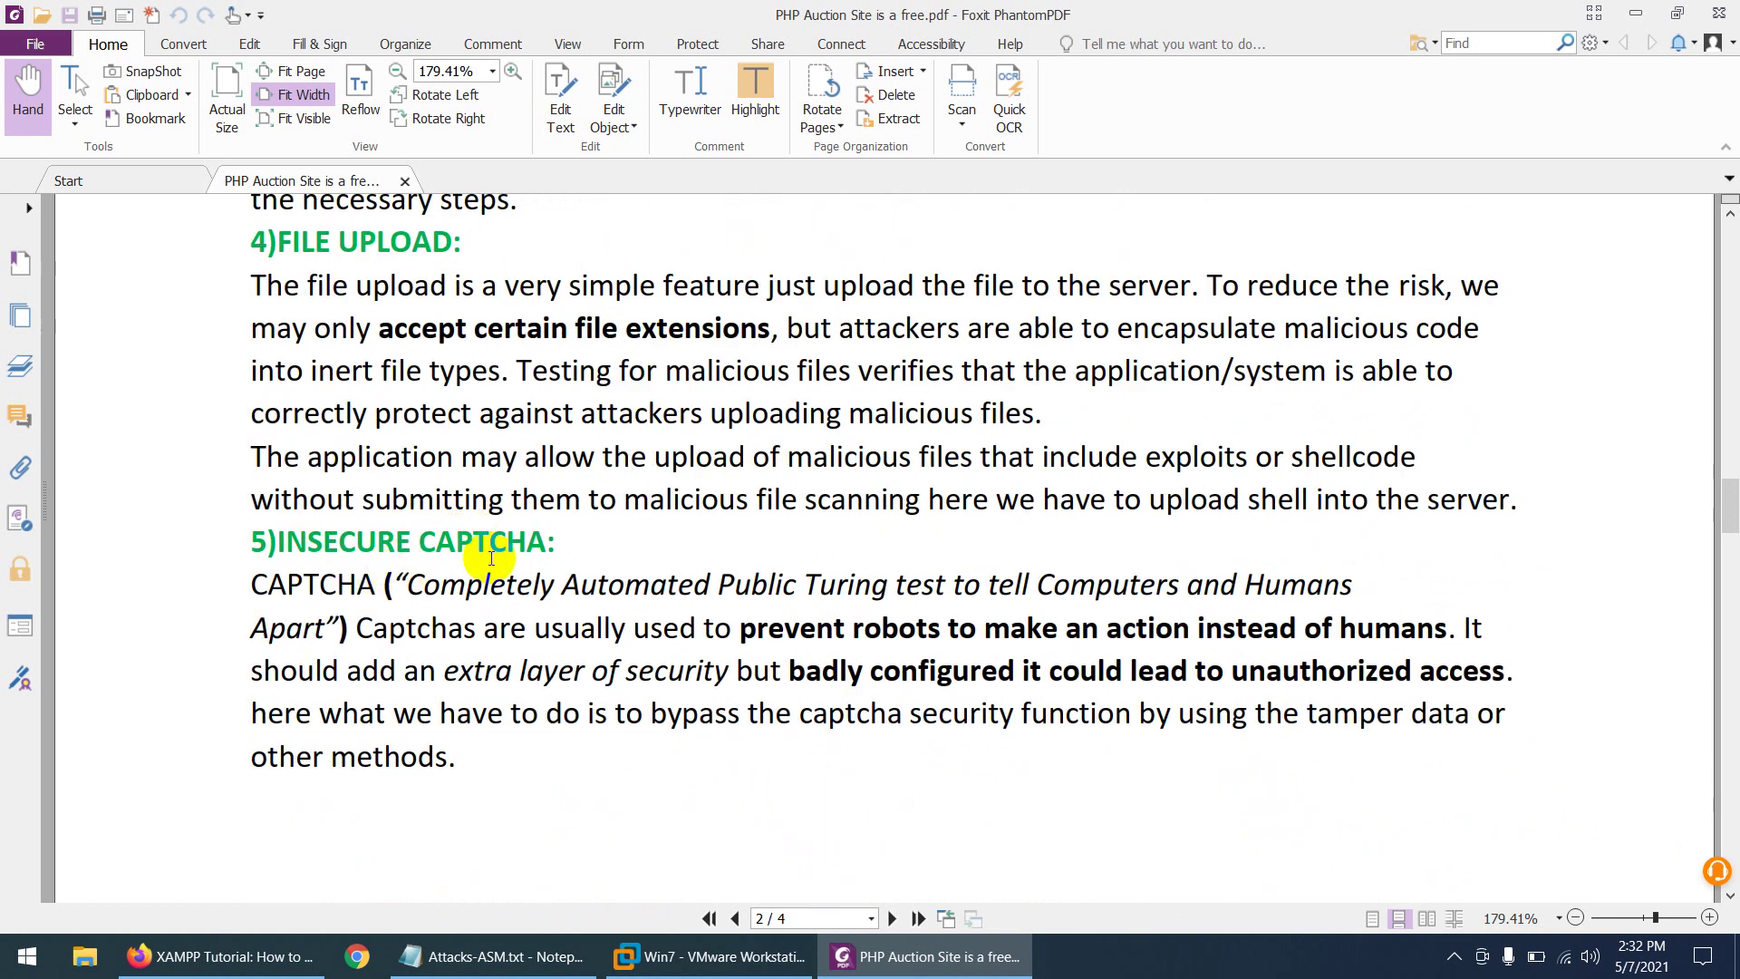
scroll(491, 557, down, 9)
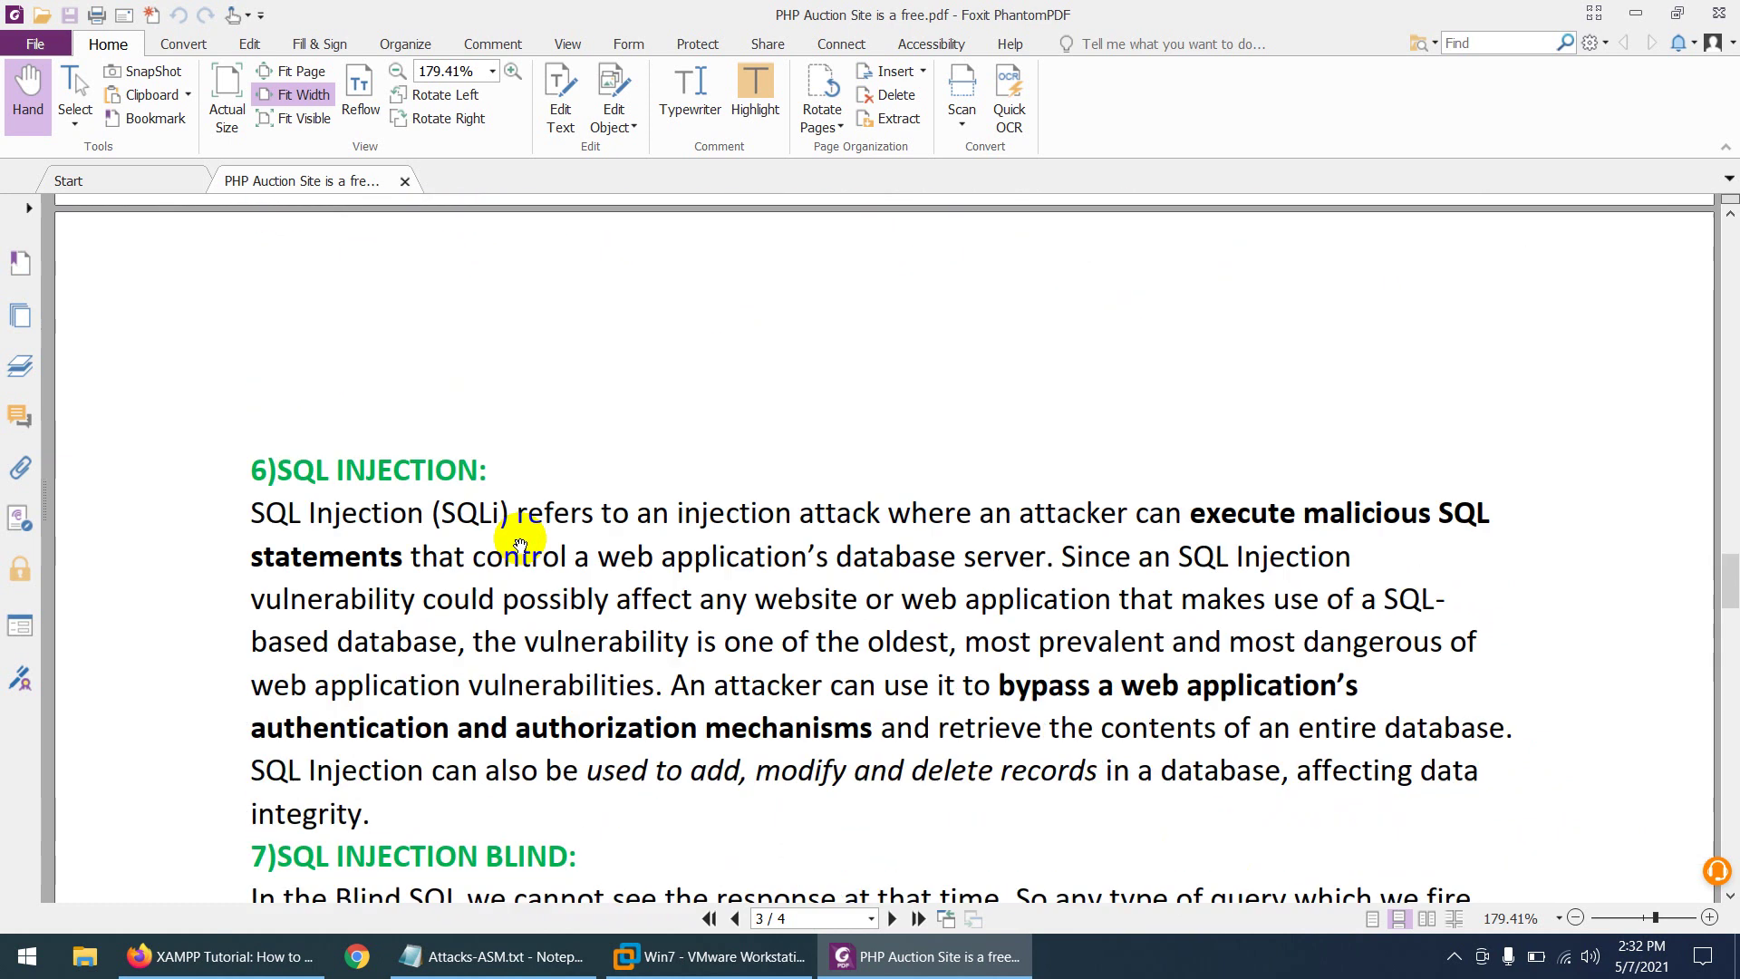
scroll(521, 542, down, 1)
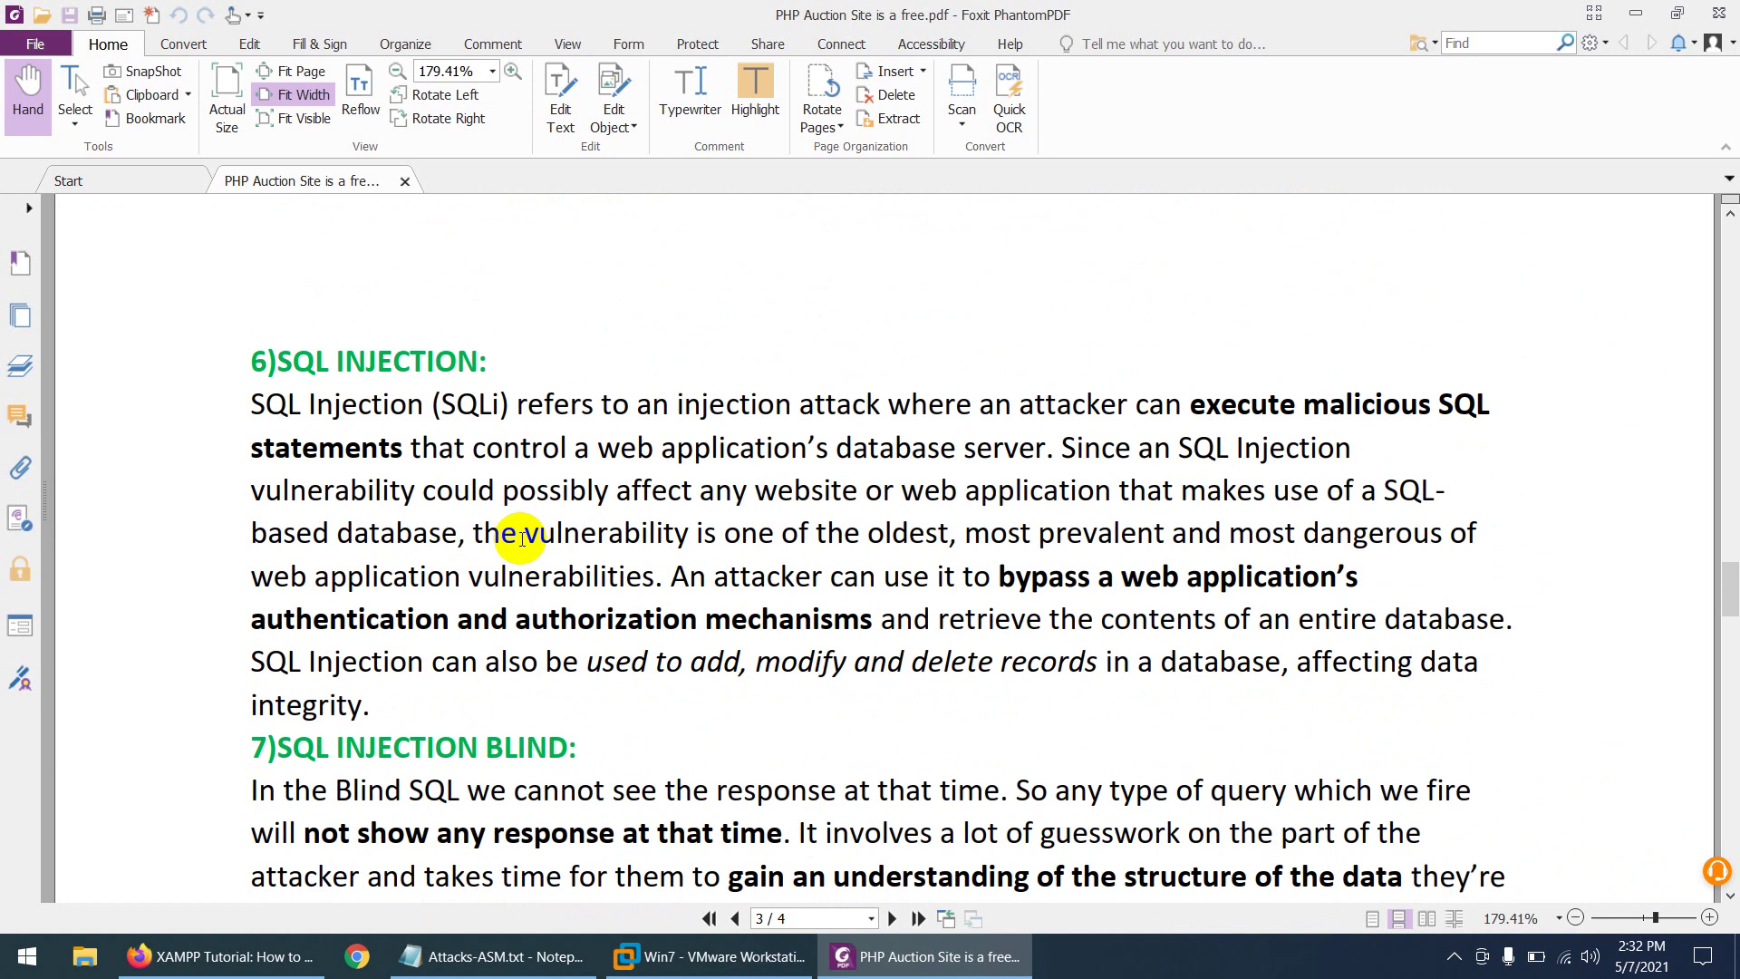
scroll(521, 540, down, 3)
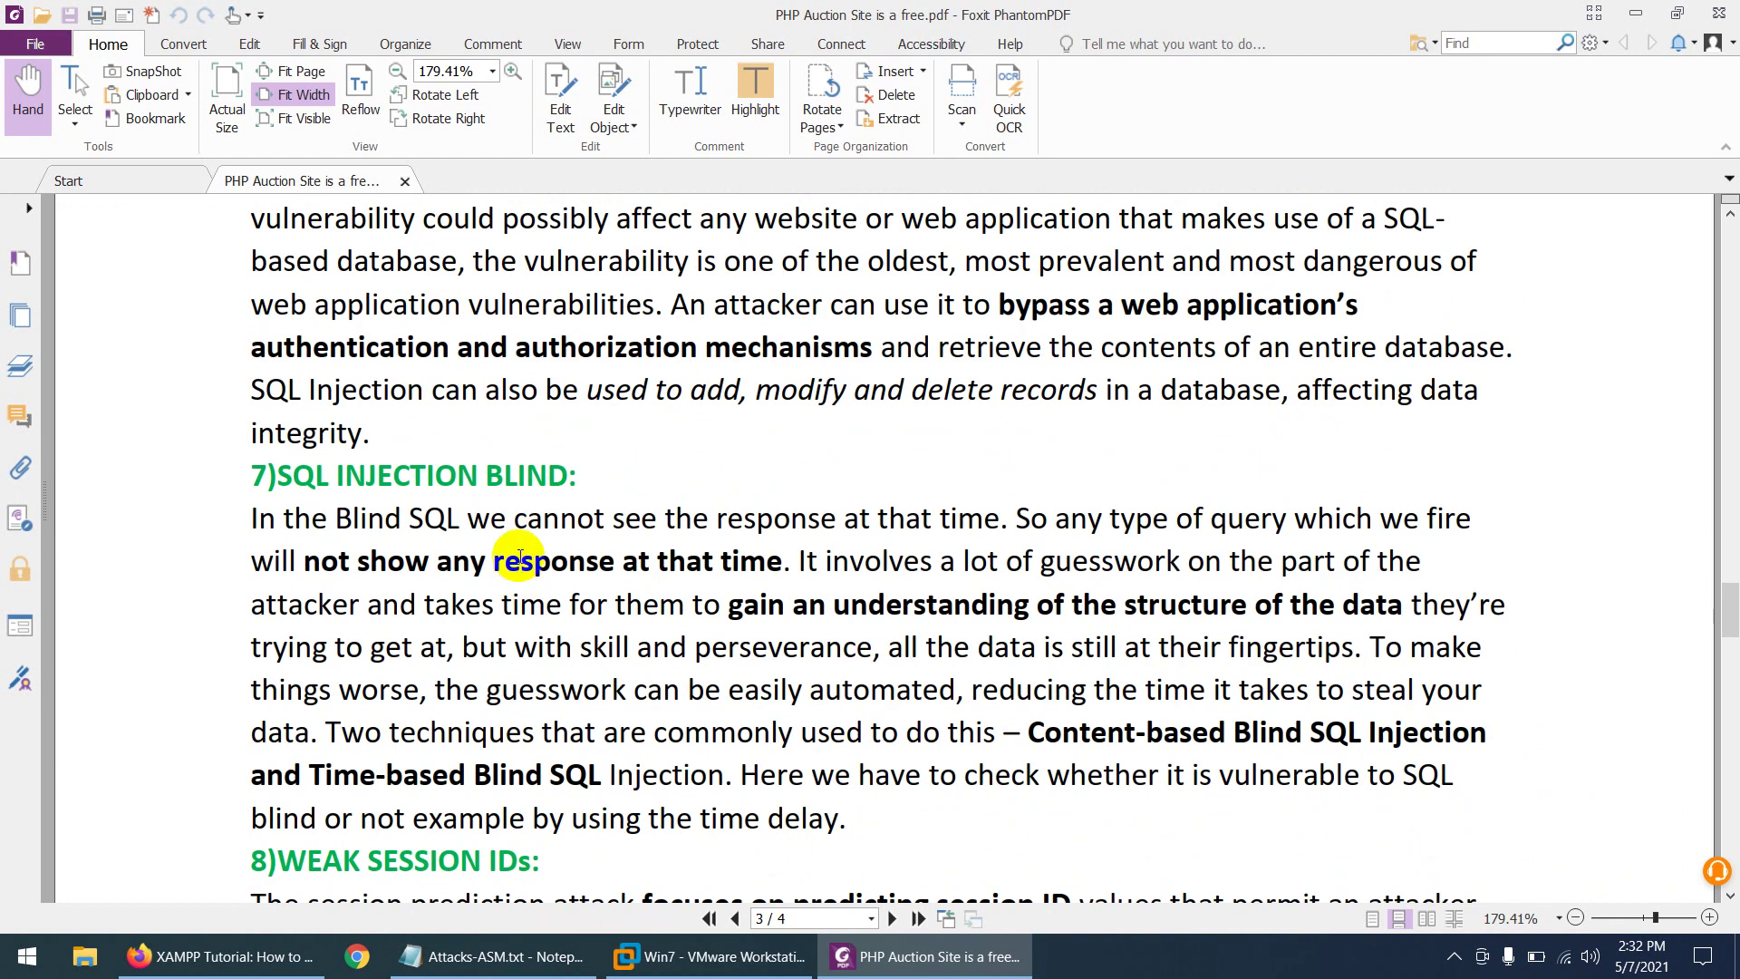
scroll(521, 555, down, 4)
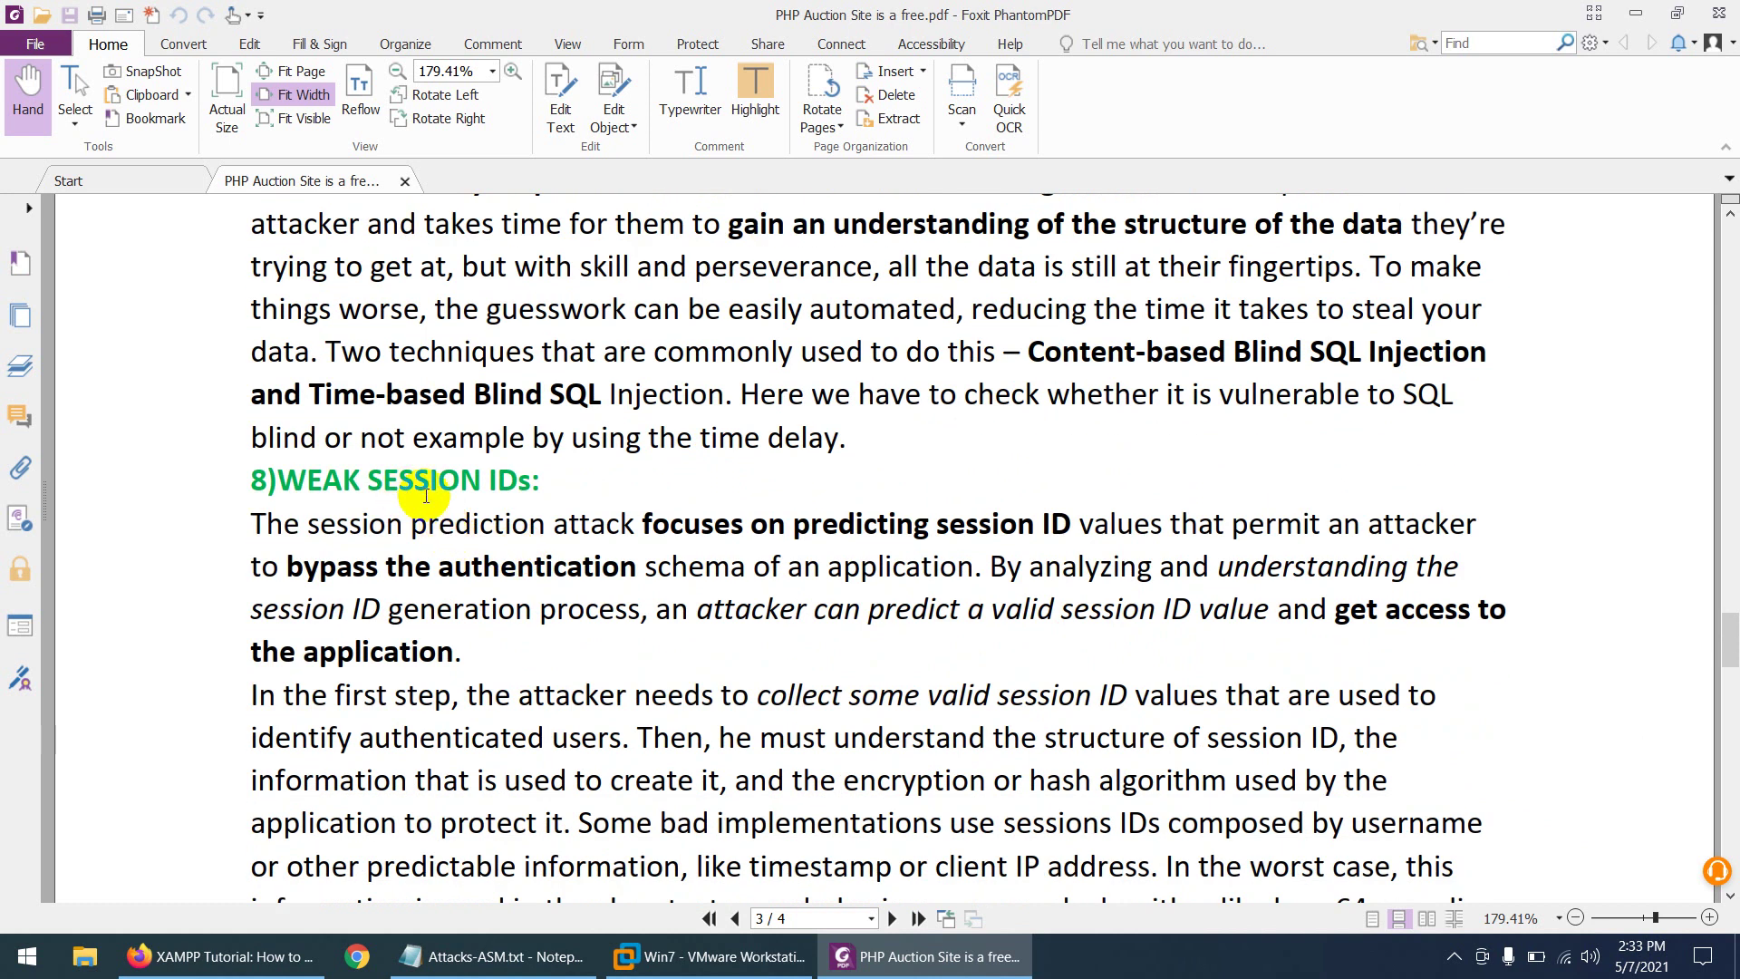
scroll(472, 513, down, 7)
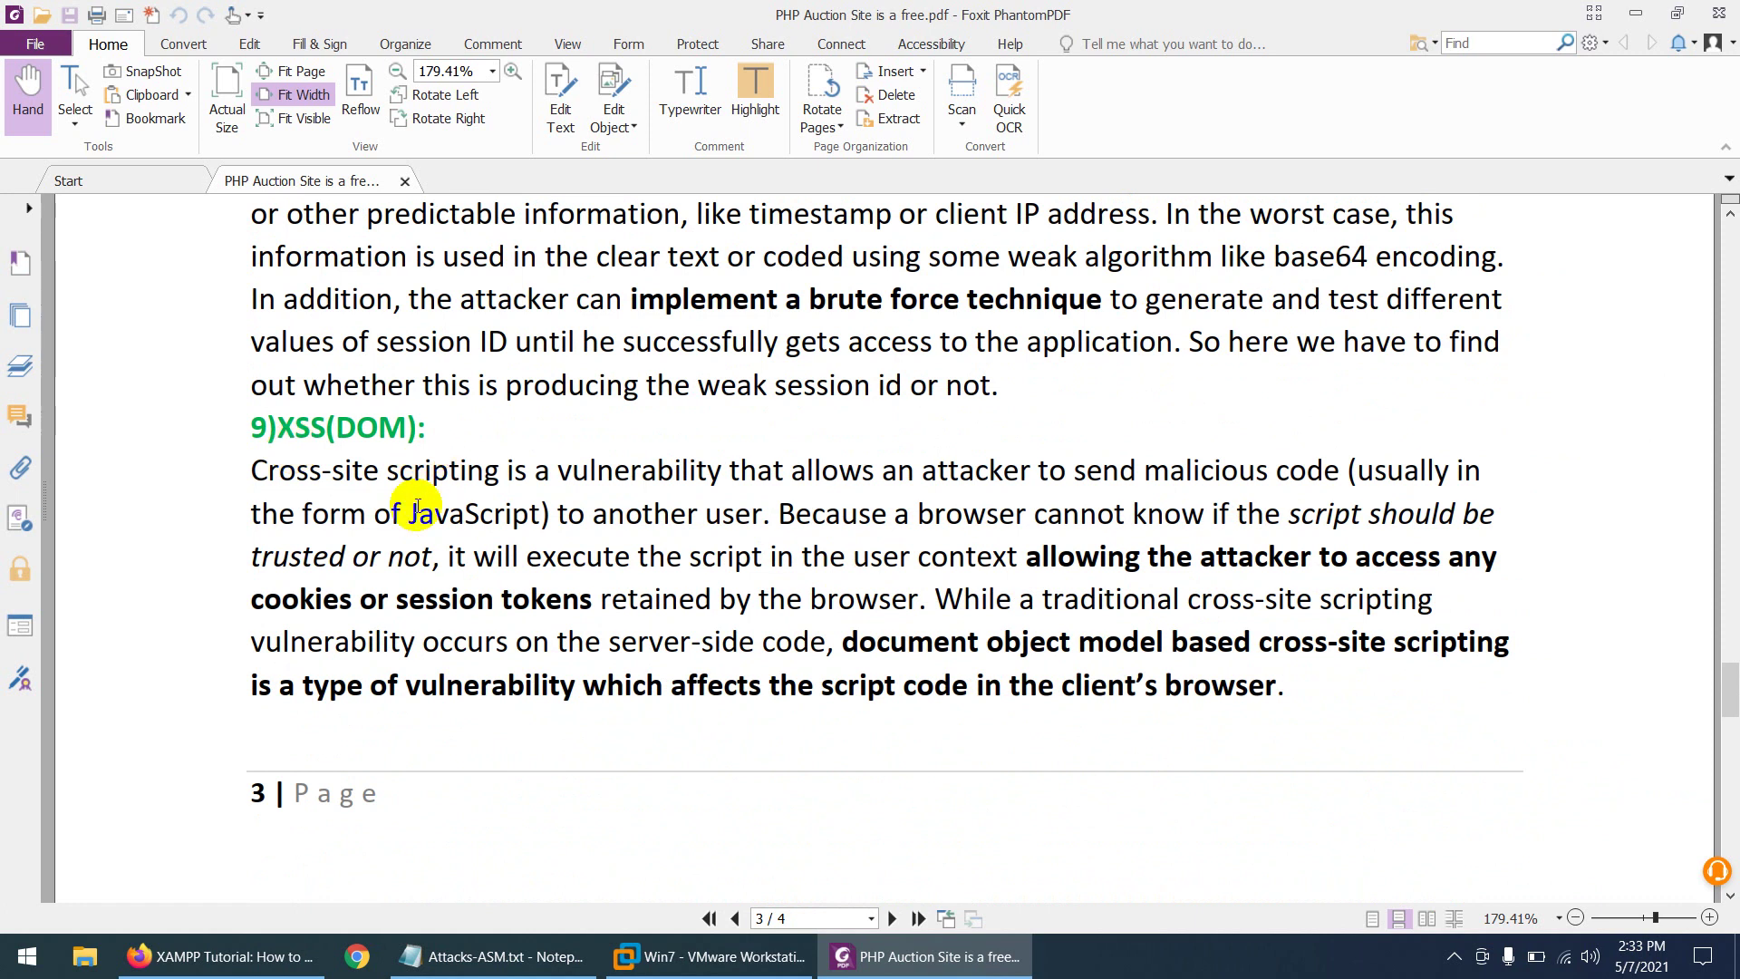
scroll(417, 508, down, 6)
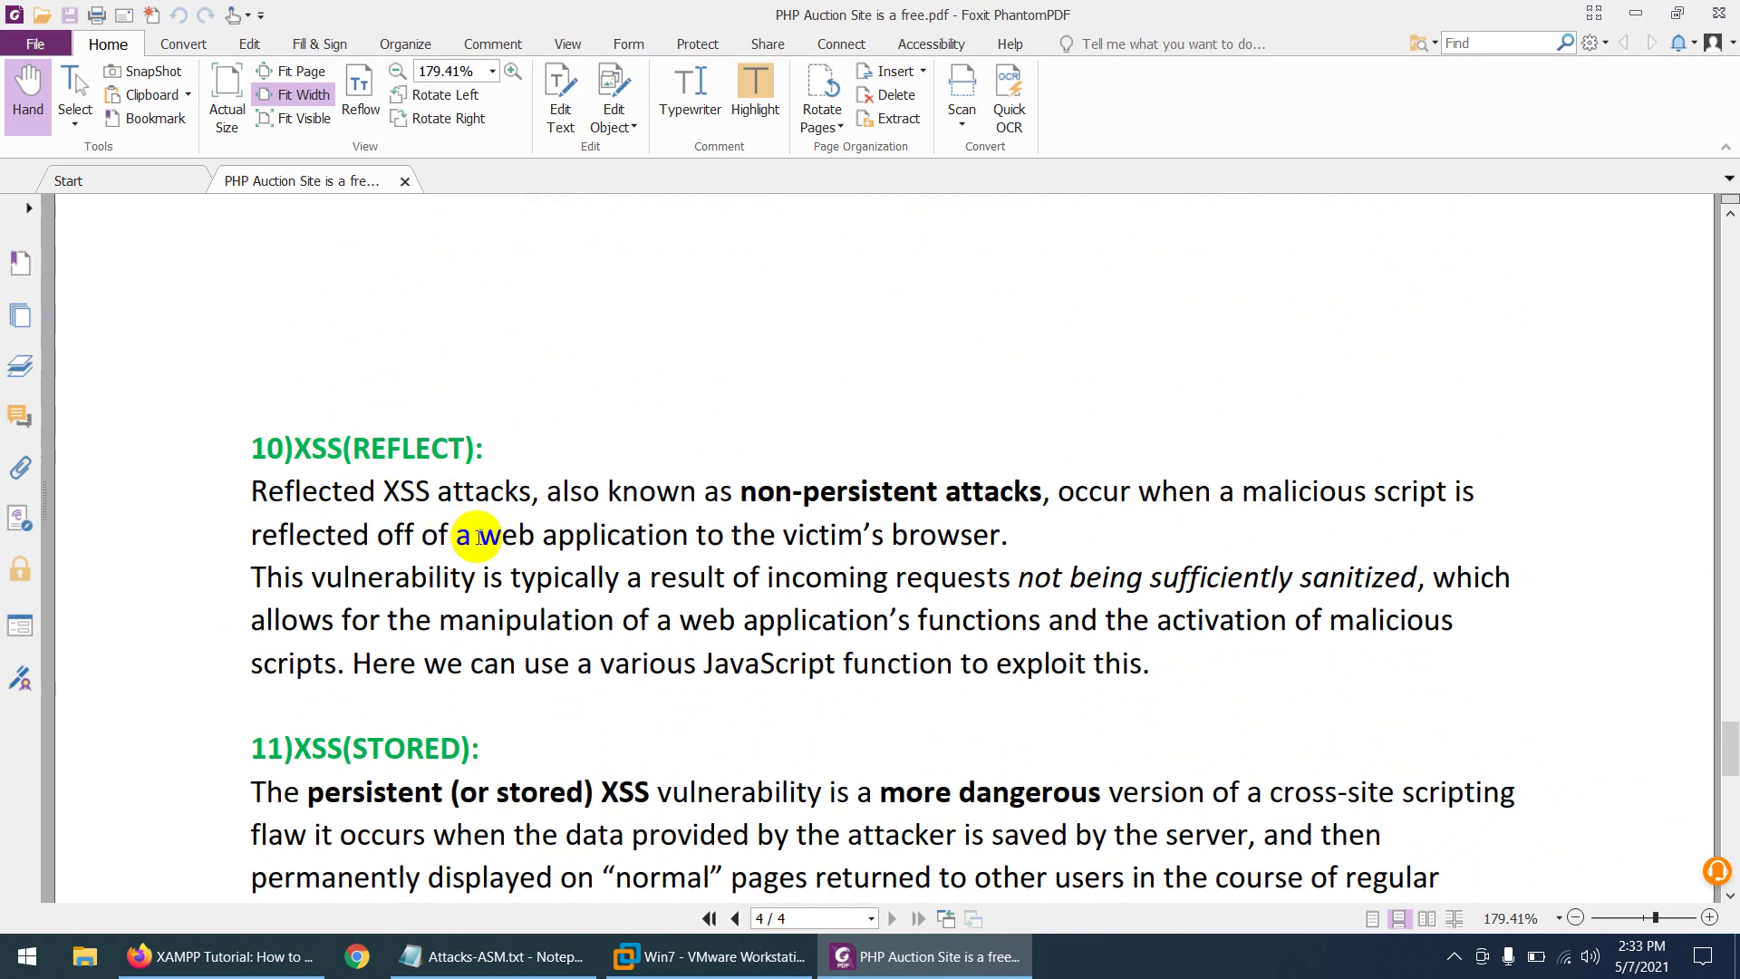
scroll(479, 536, down, 2)
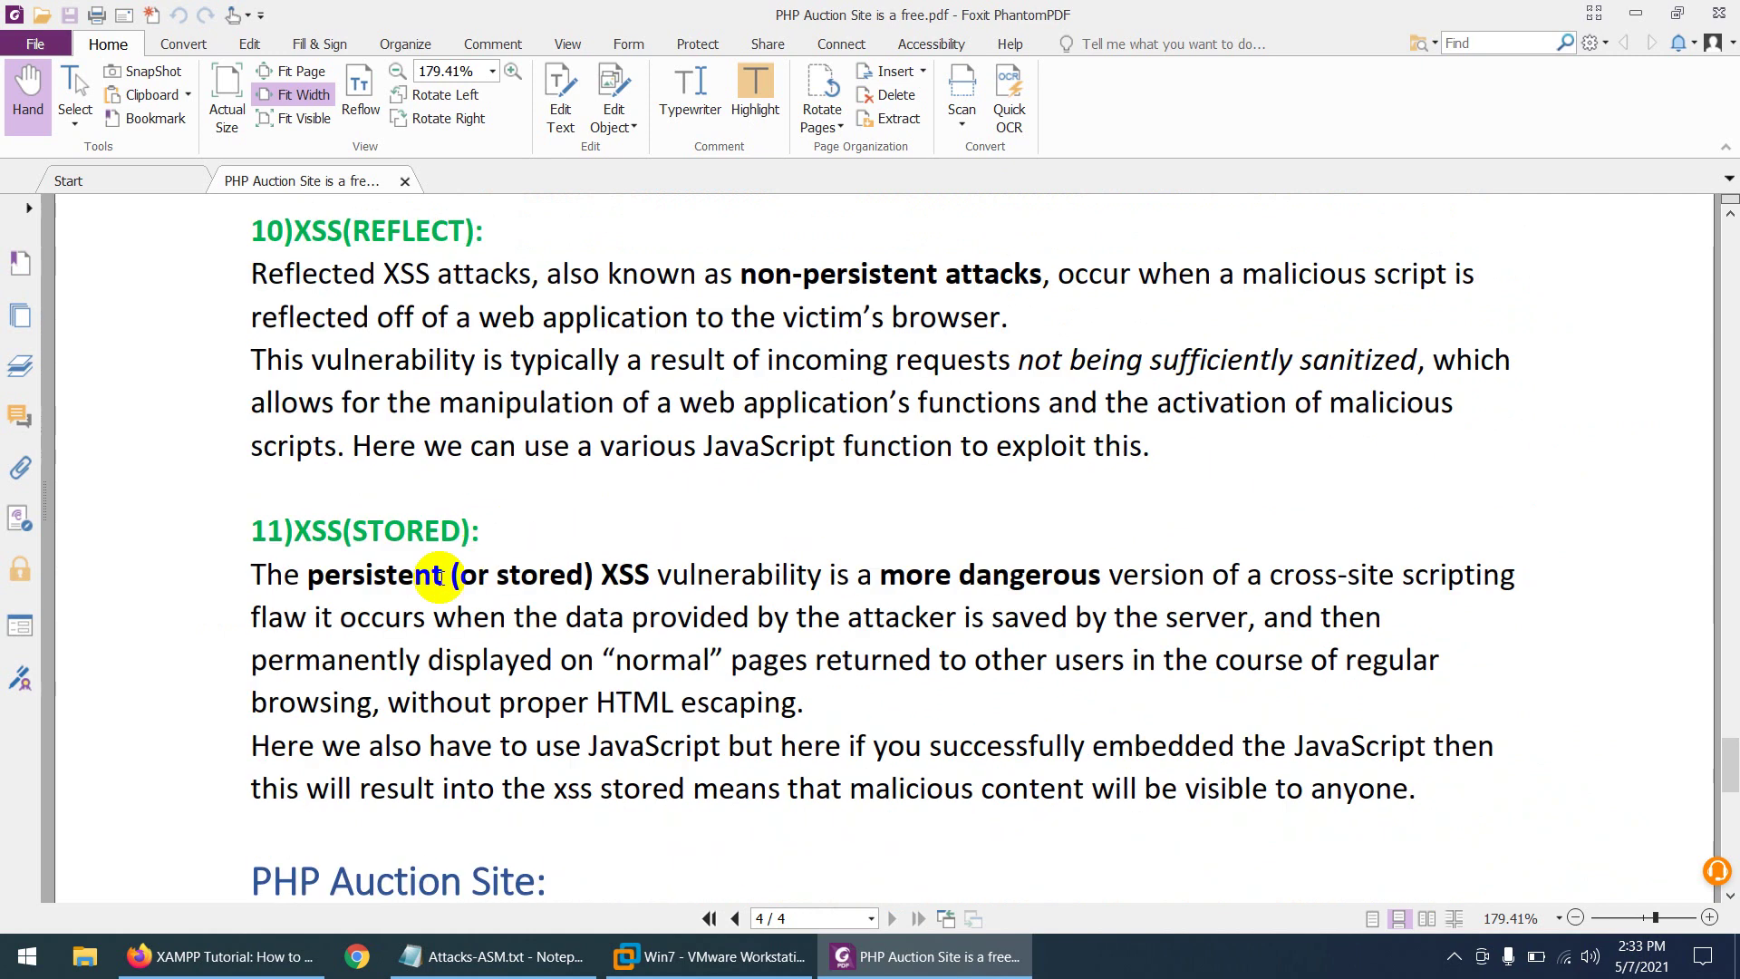
scroll(427, 540, down, 4)
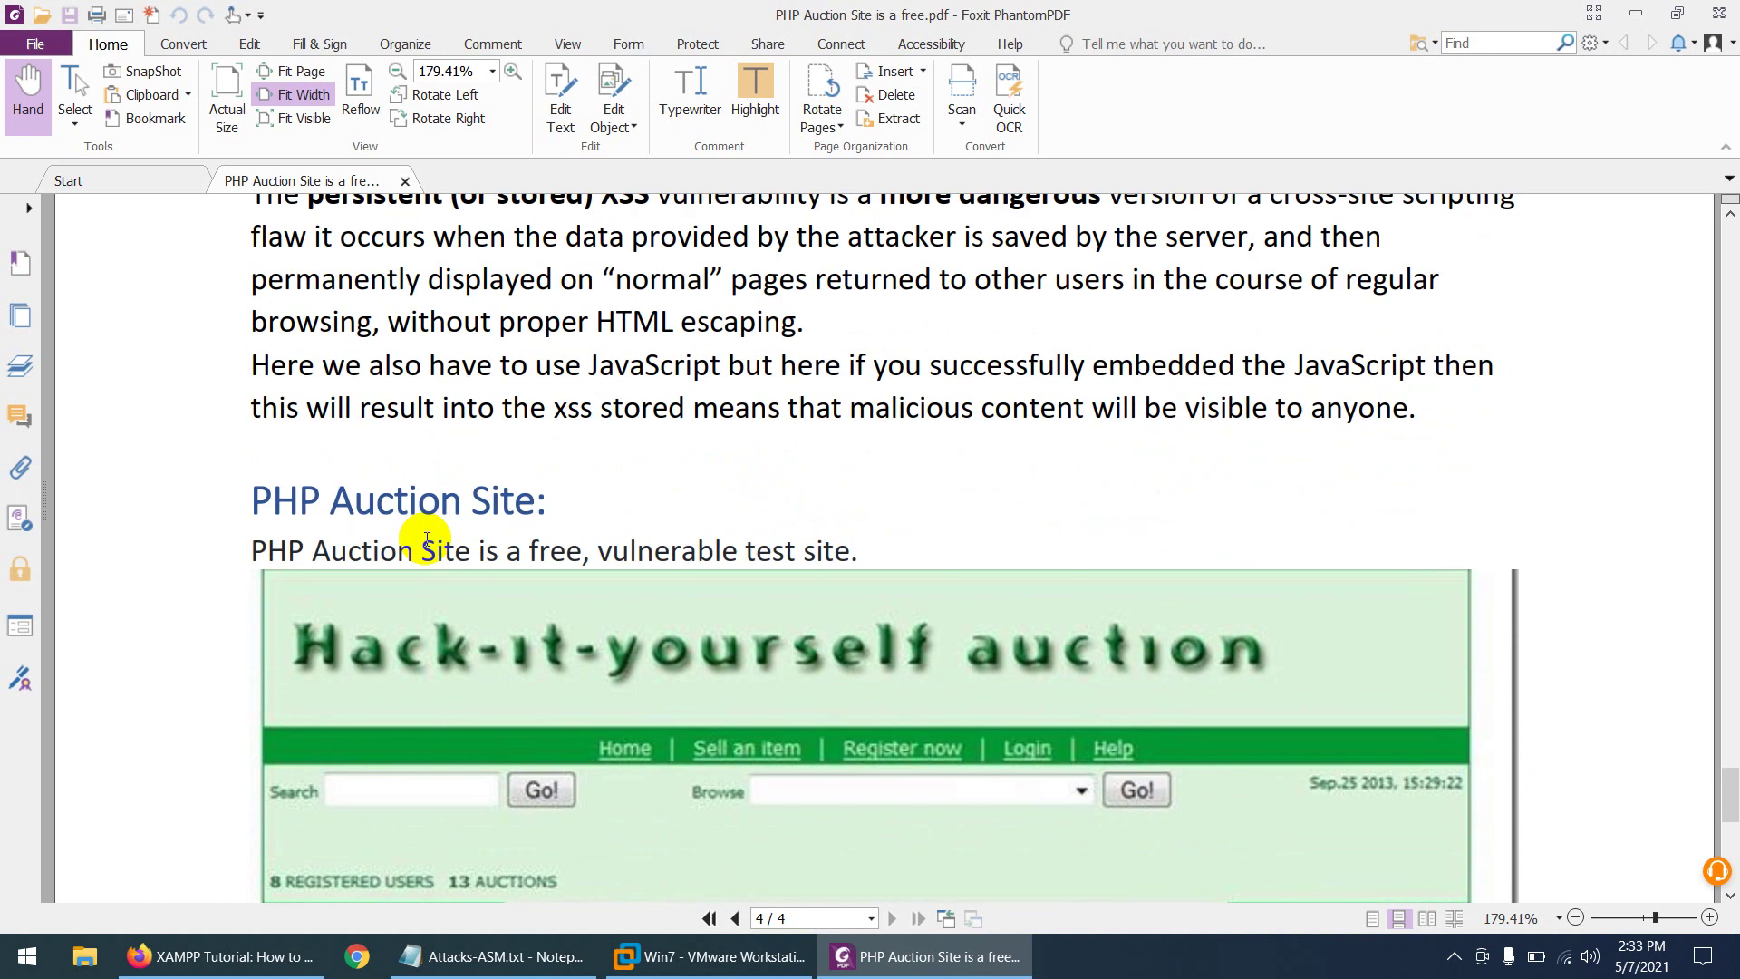
scroll(435, 426, up, 5)
scroll(425, 544, up, 15)
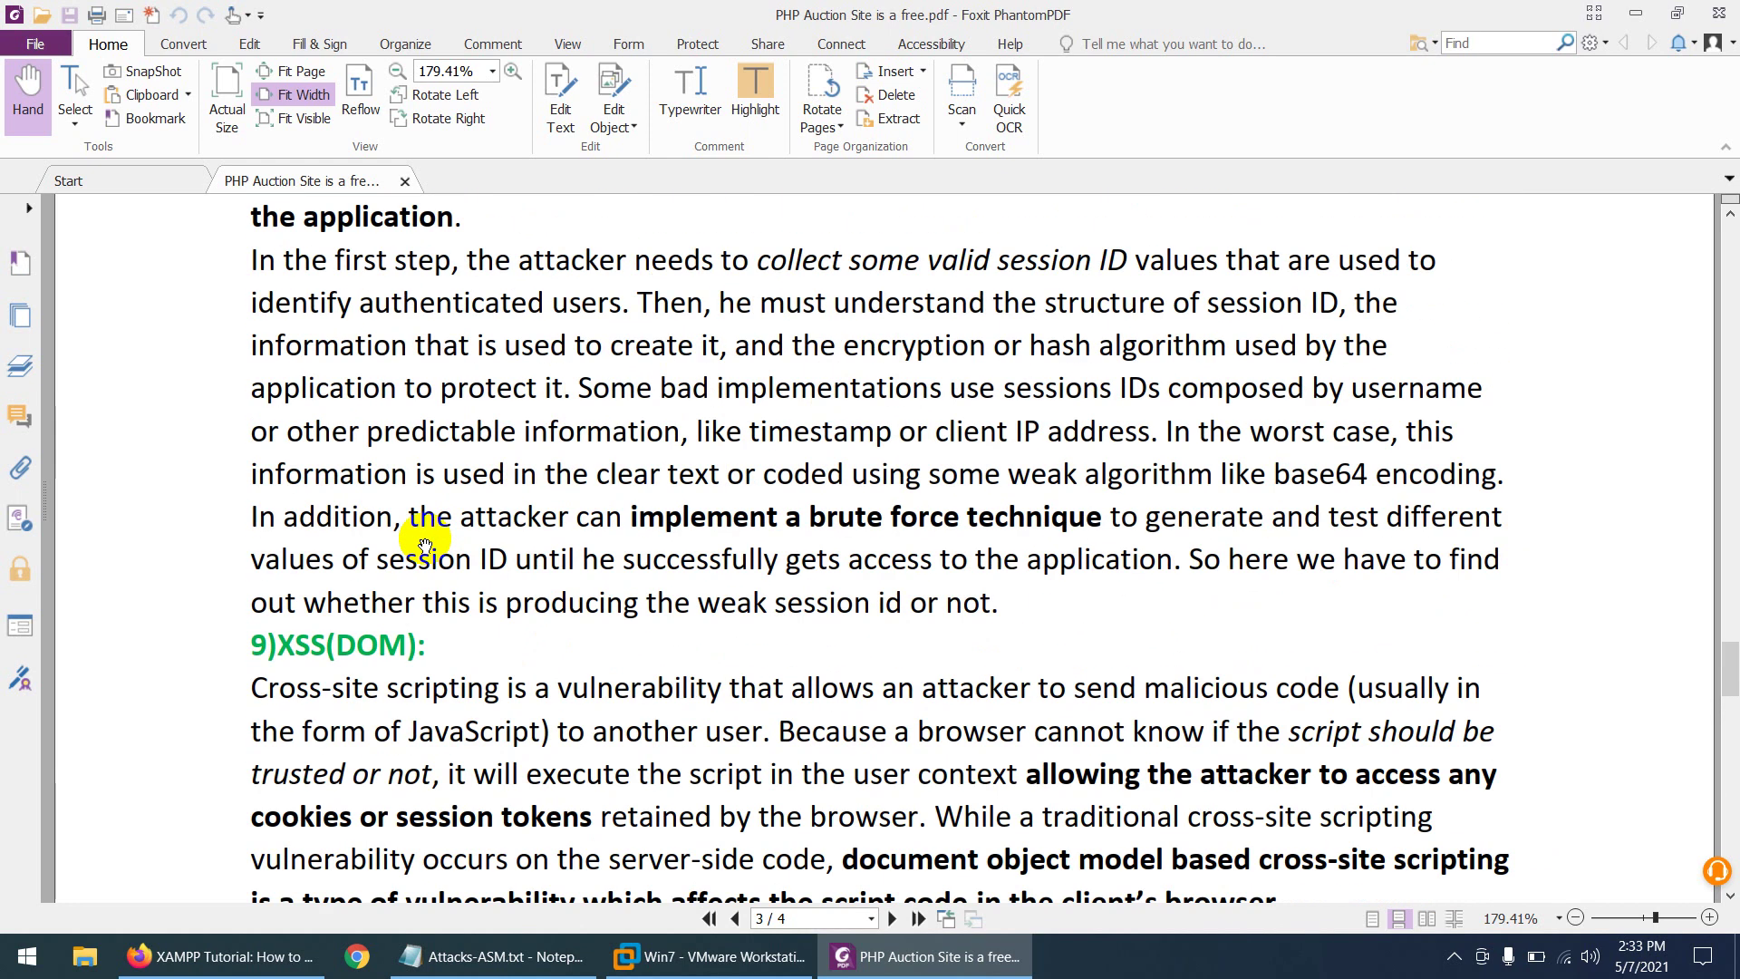
scroll(426, 540, up, 20)
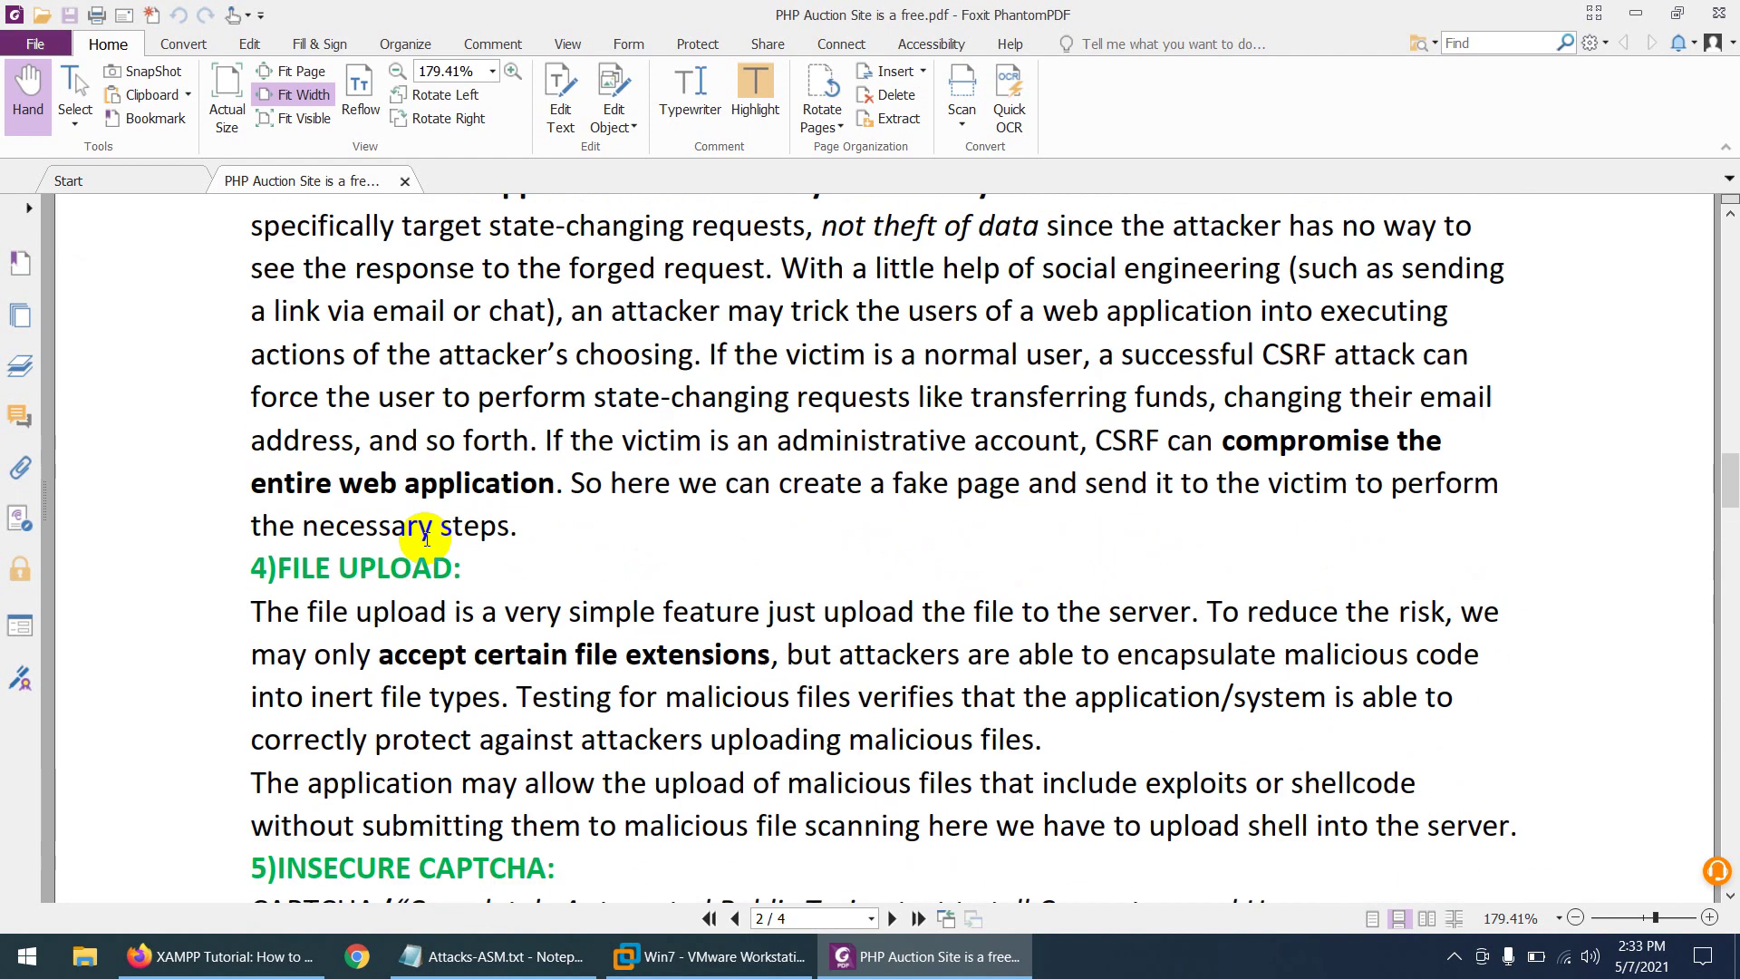
scroll(431, 544, up, 12)
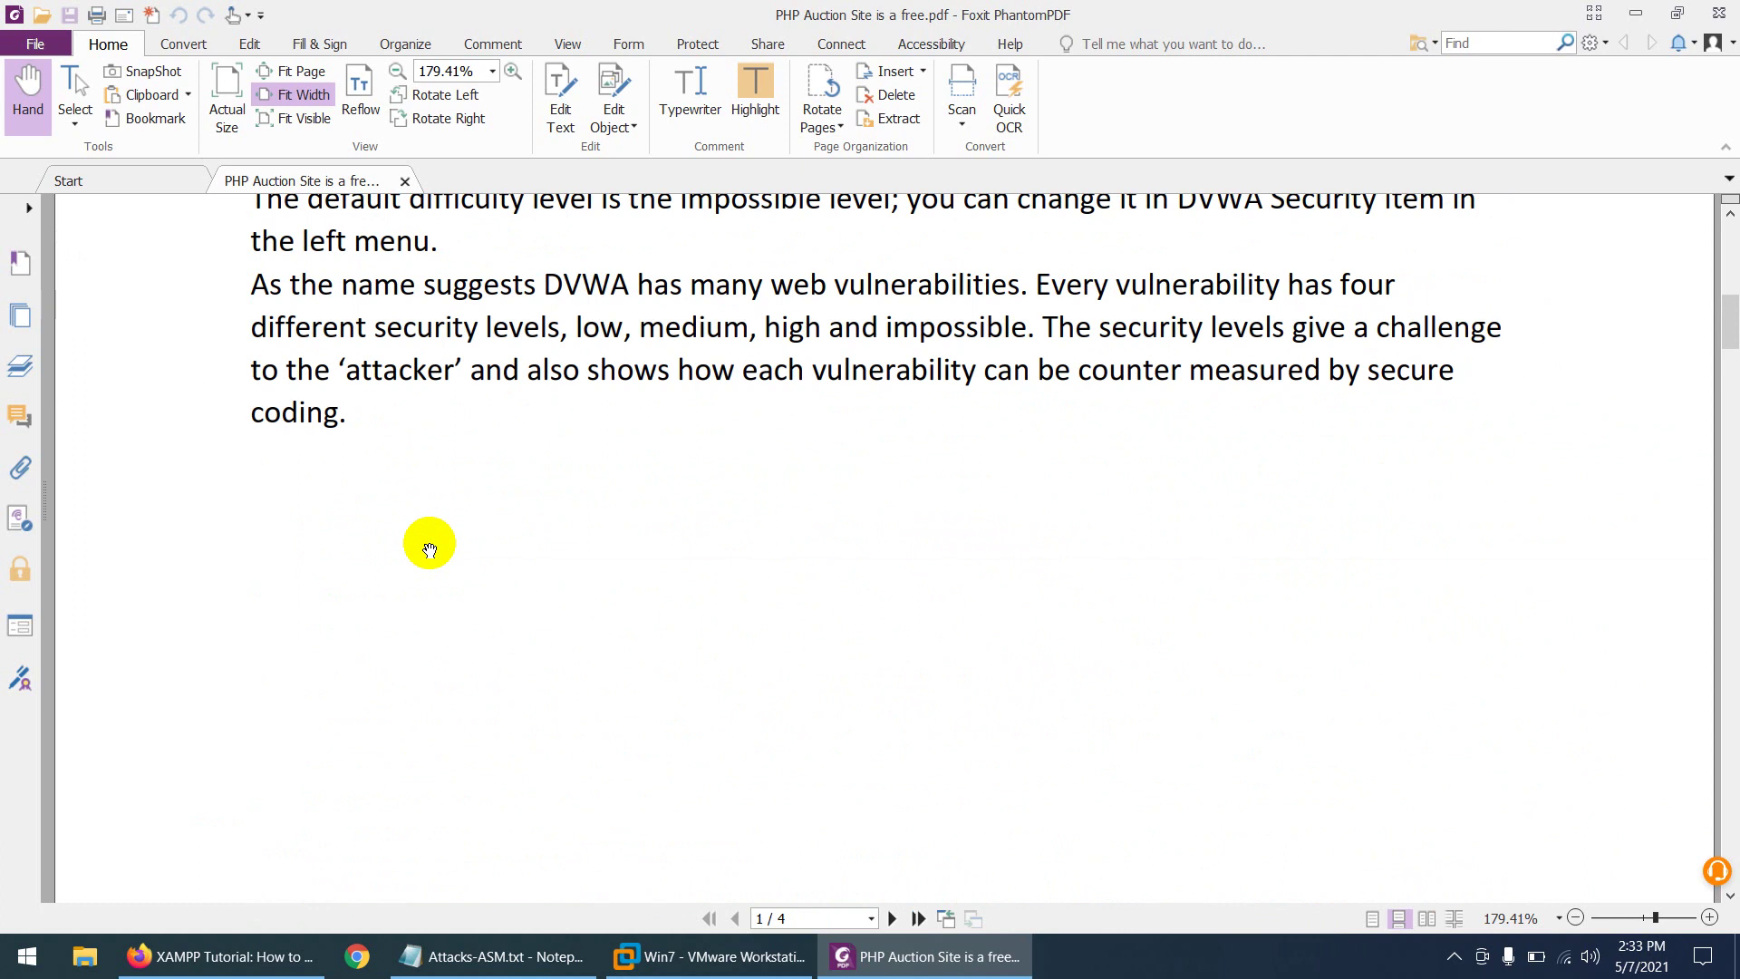
scroll(432, 544, up, 2)
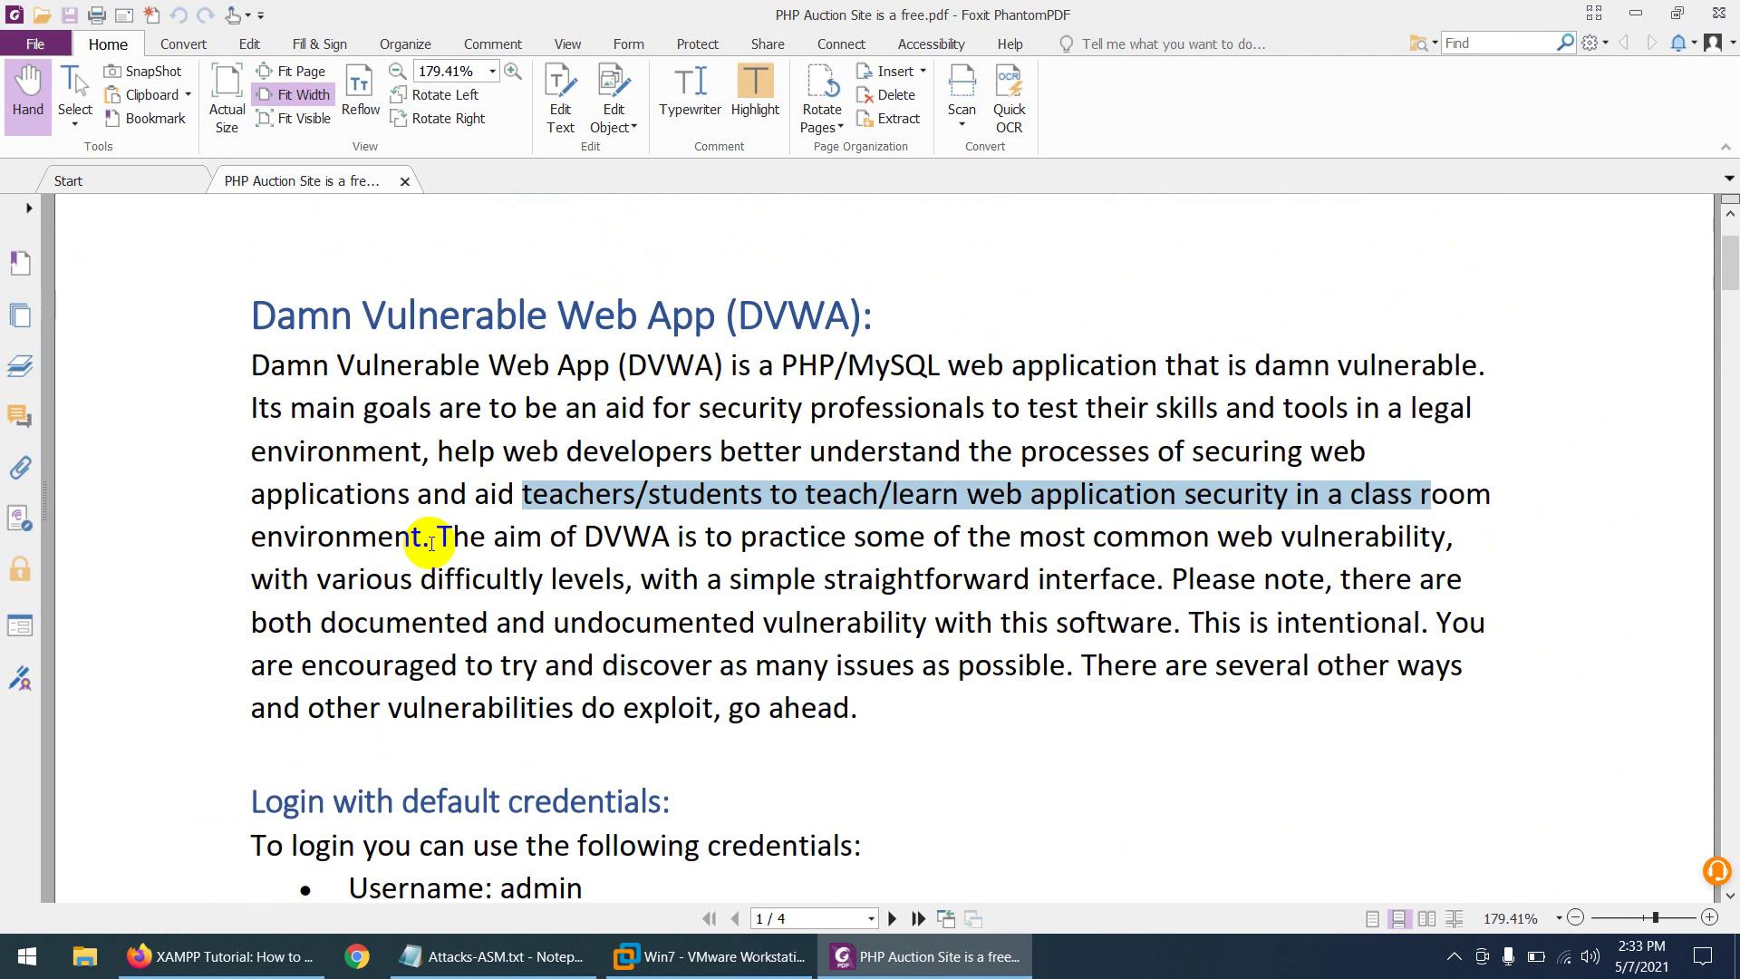
scroll(431, 544, down, 6)
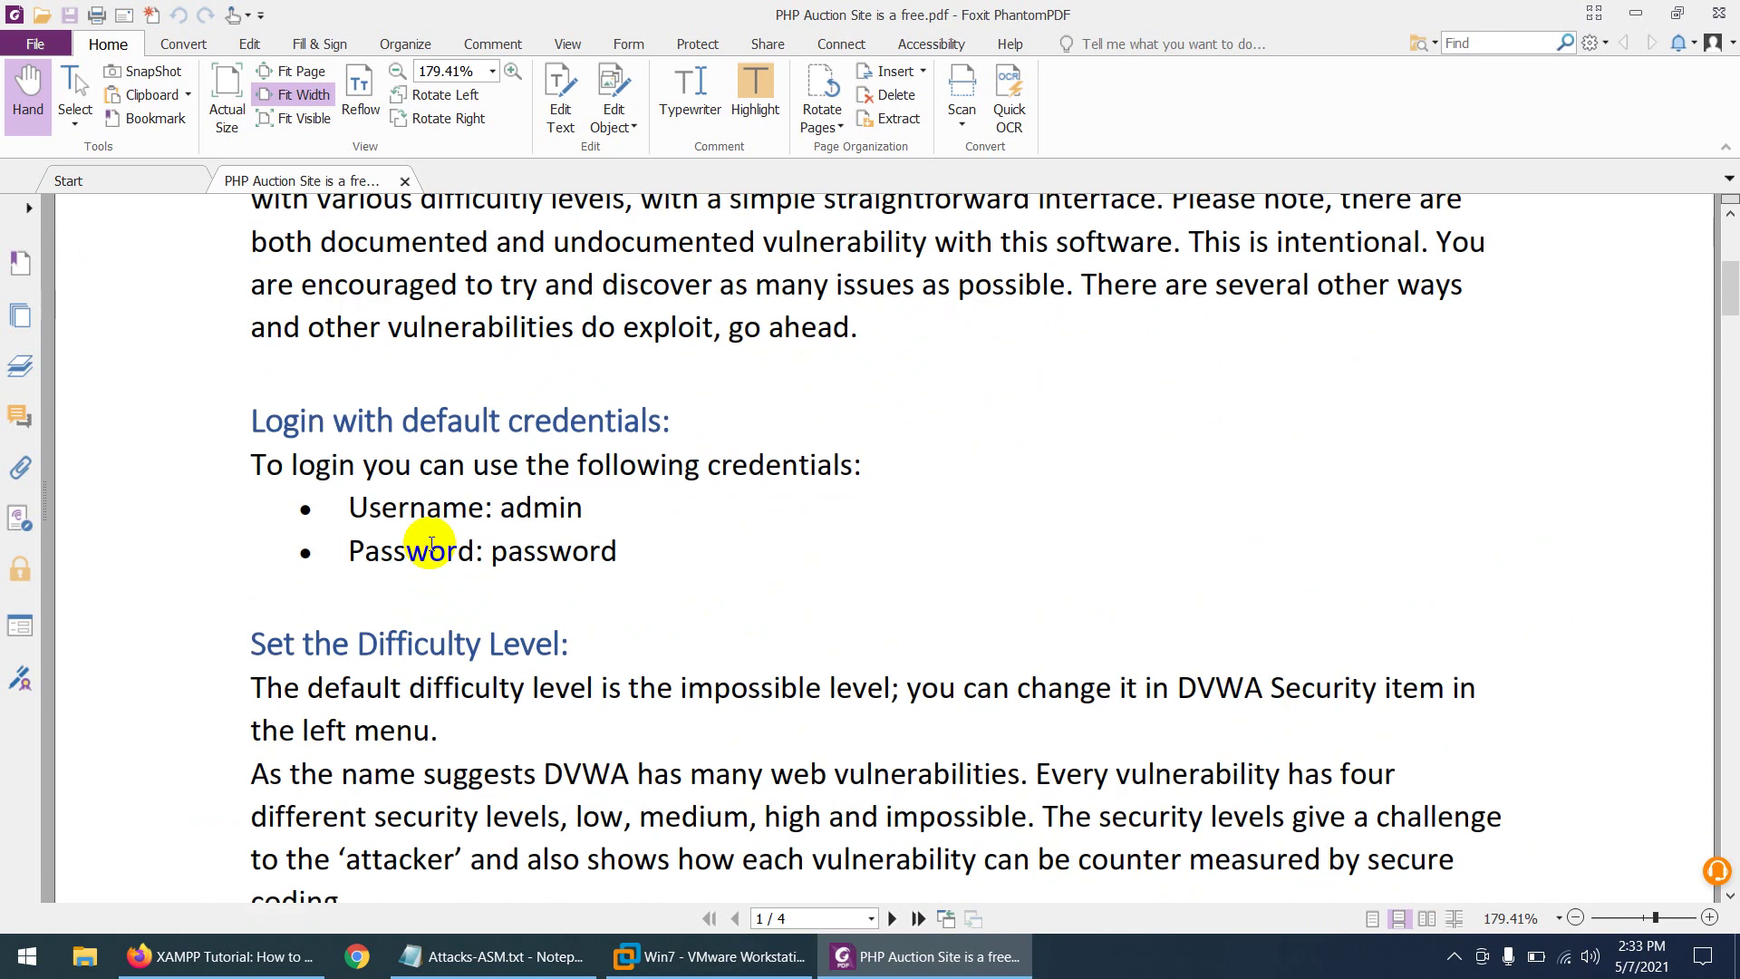
- Highlight the default DVWA username and password in yellow in the PDF
double_click(520, 507)
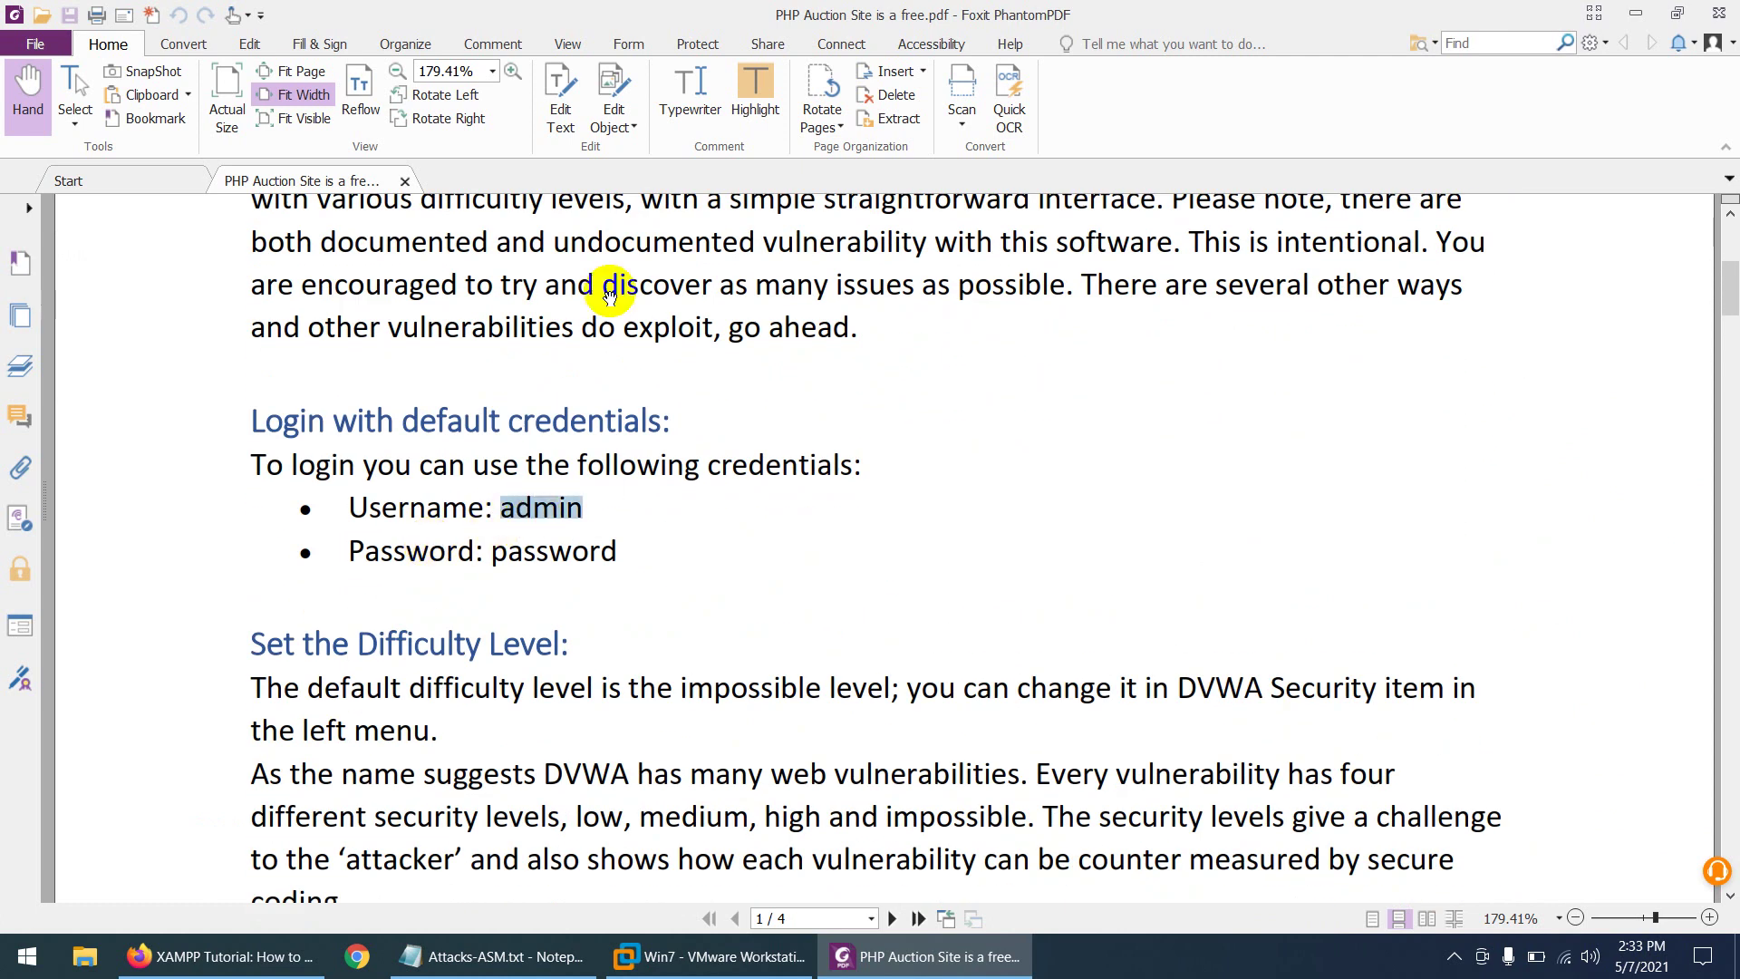
click(739, 107)
double_click(559, 544)
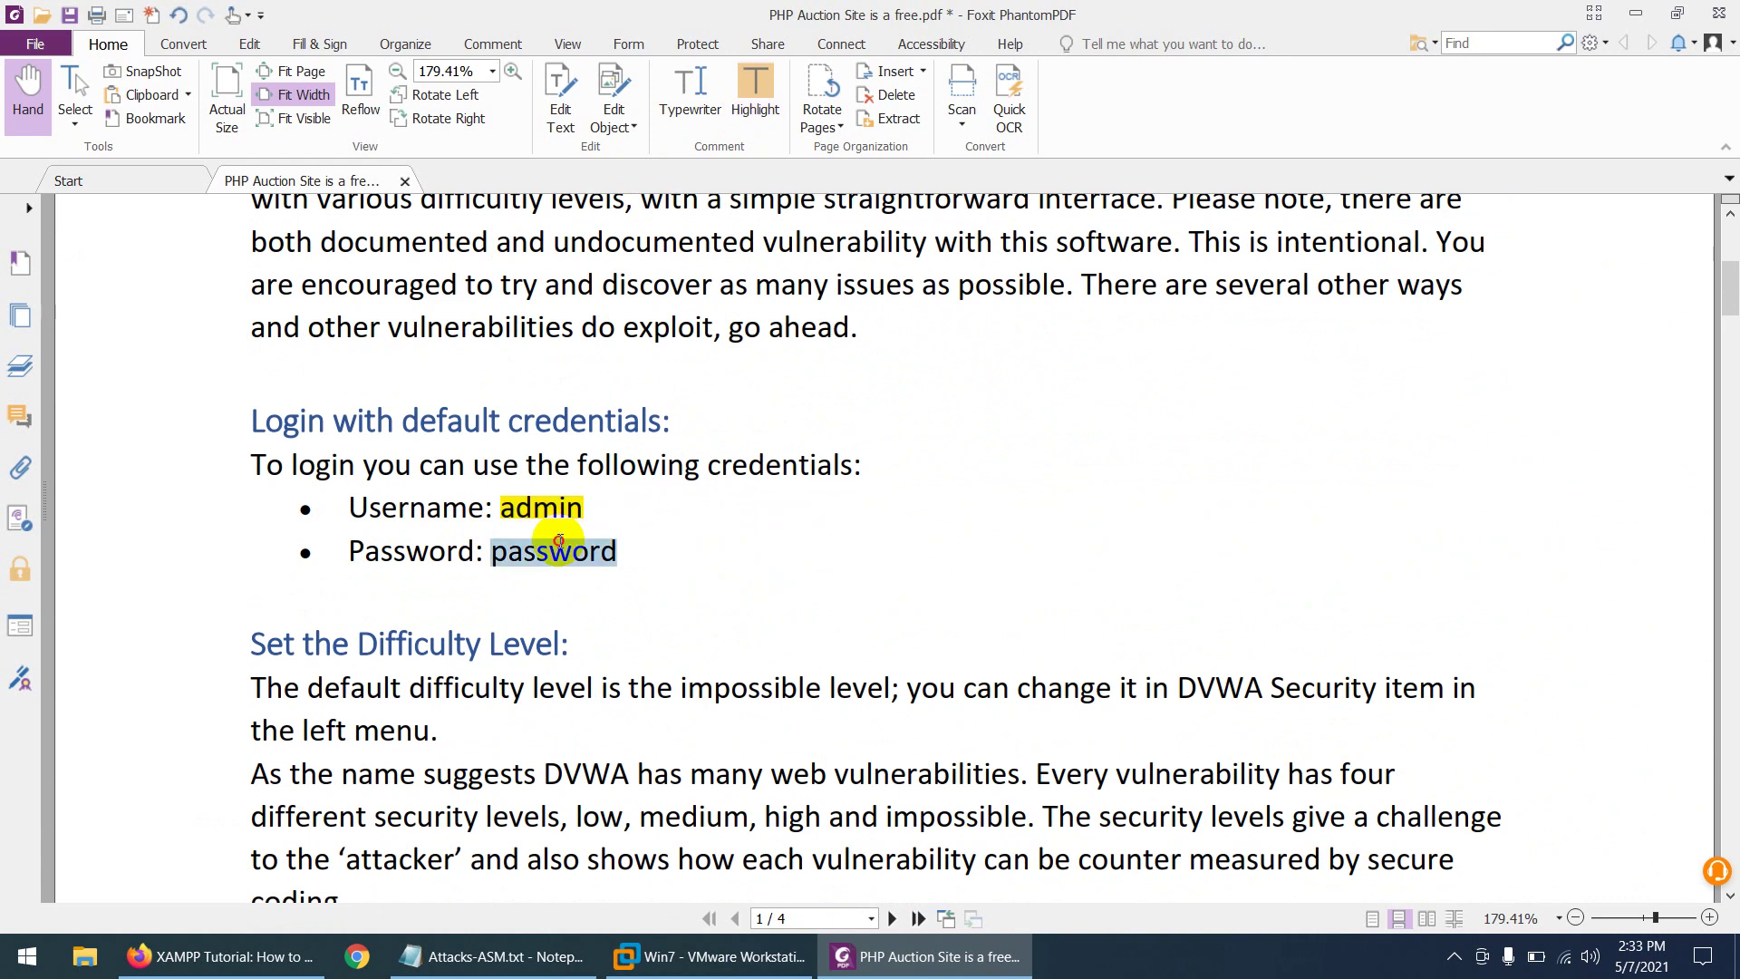
click(753, 91)
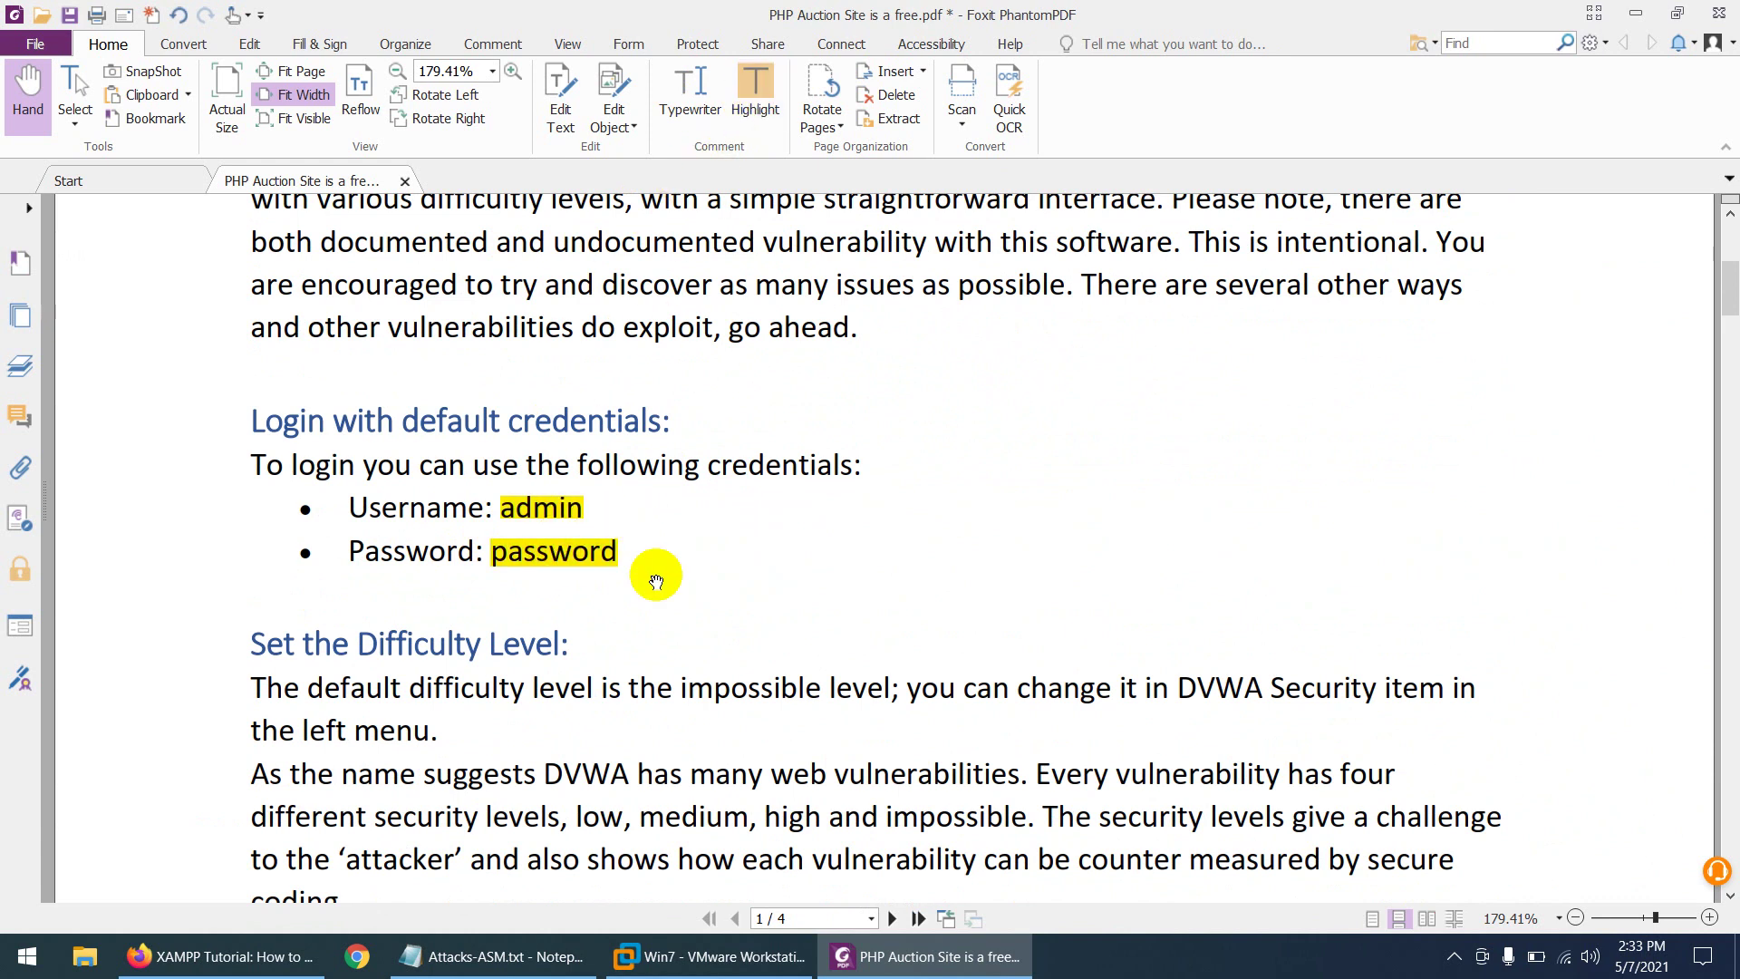
- Highlight 'PHP/MySQL' in the opening sentence, then switch to the Firefox XAMPP tutorial
scroll(656, 580, up, 5)
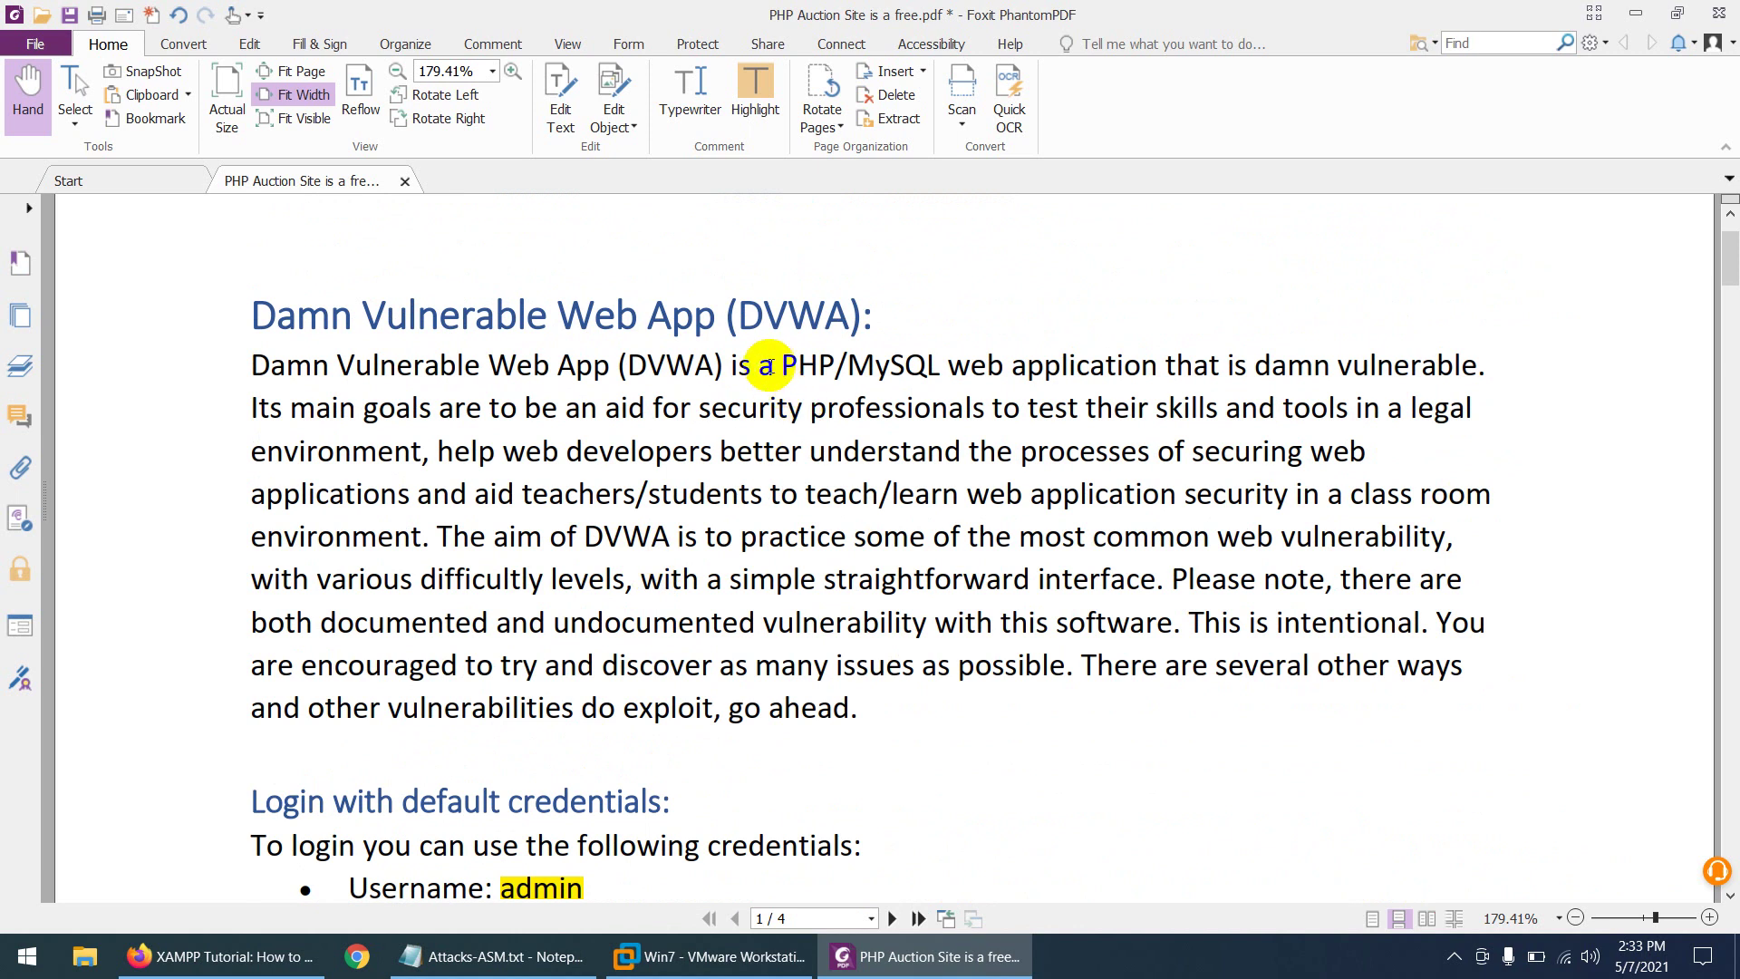
drag(777, 364, 941, 365)
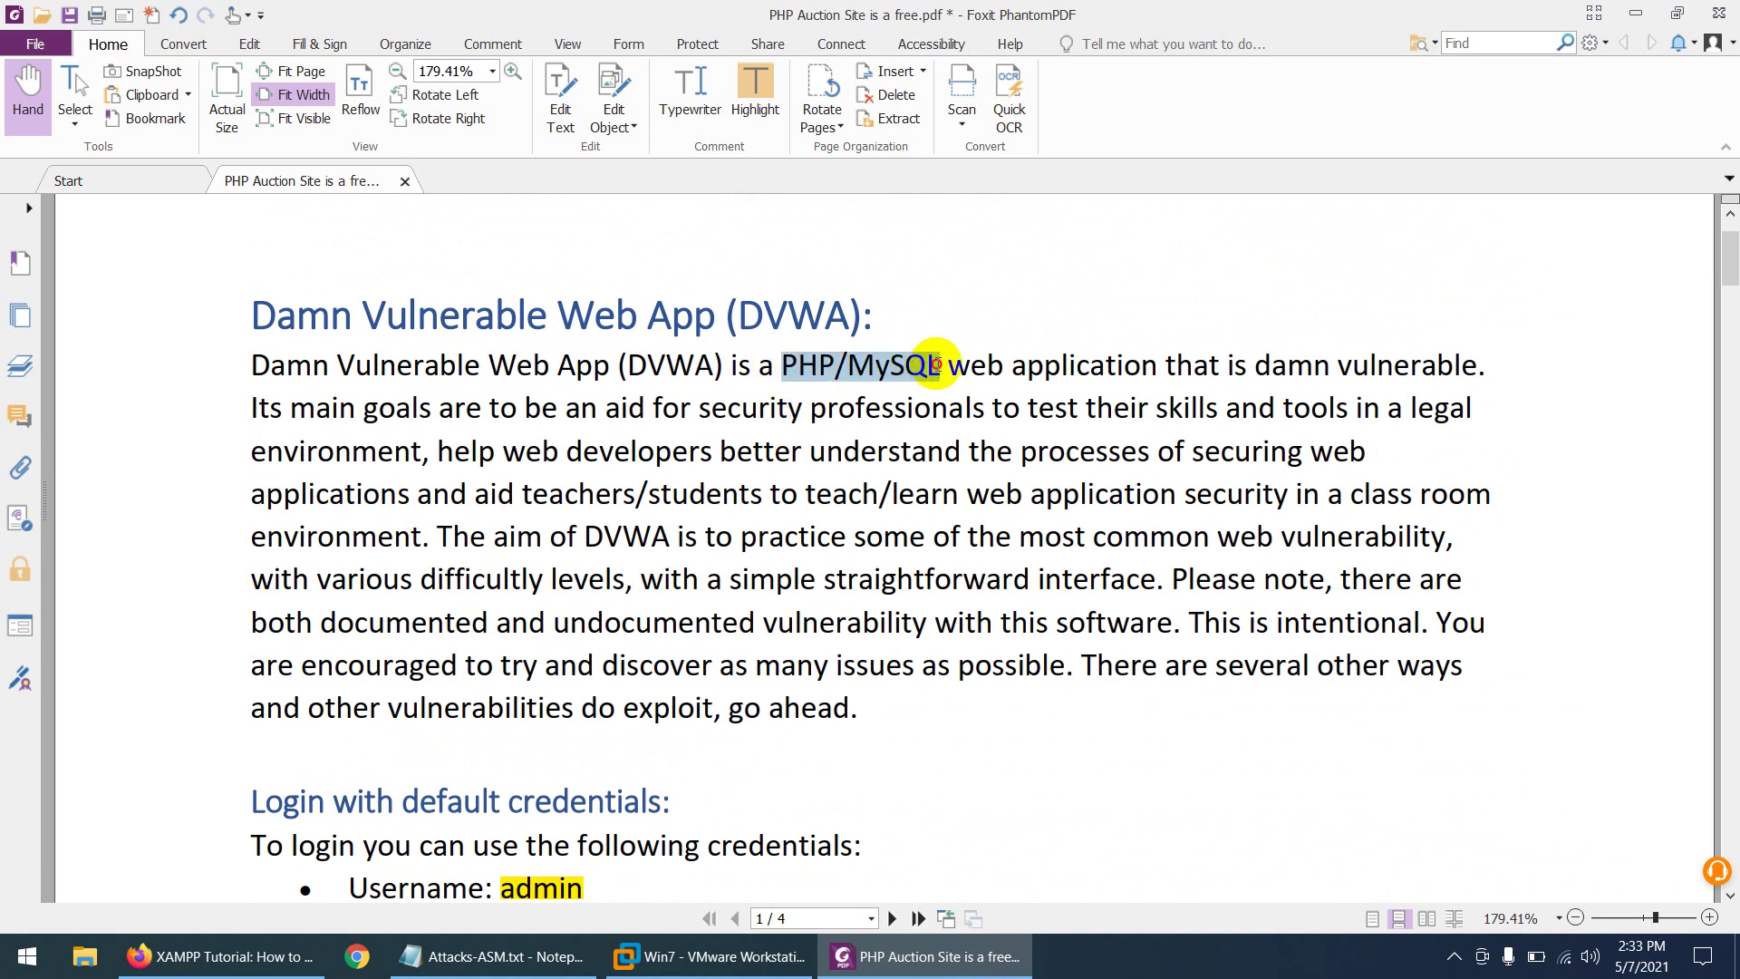
click(748, 78)
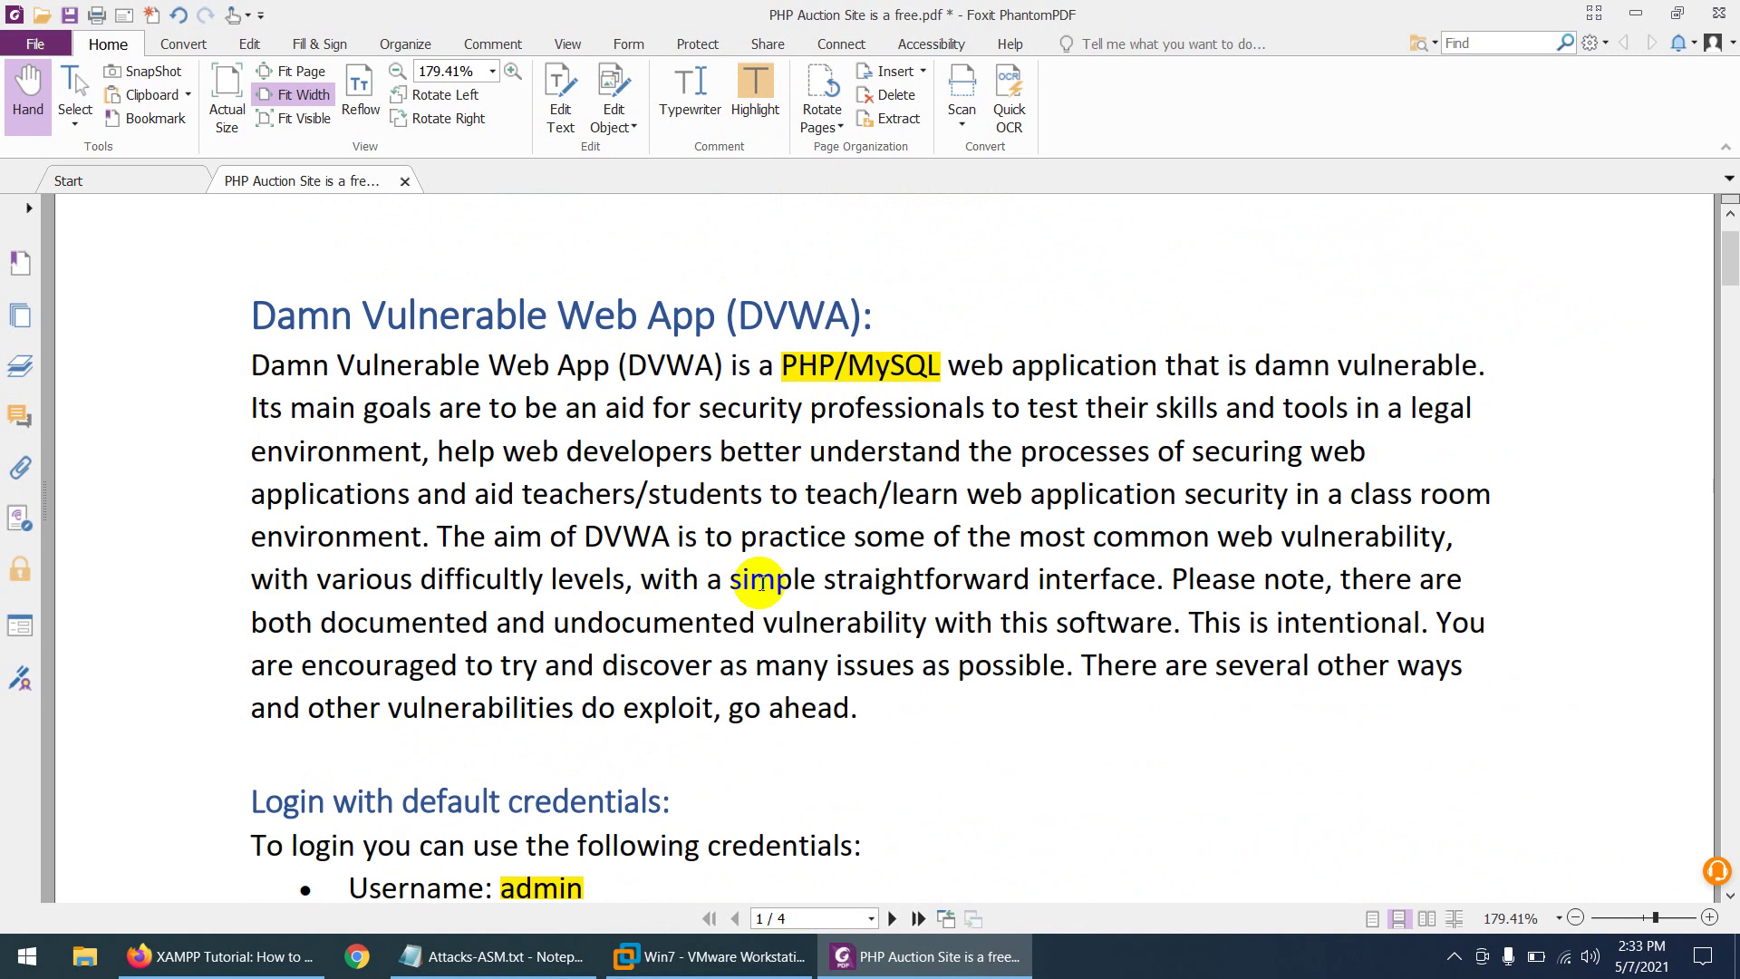
click(231, 957)
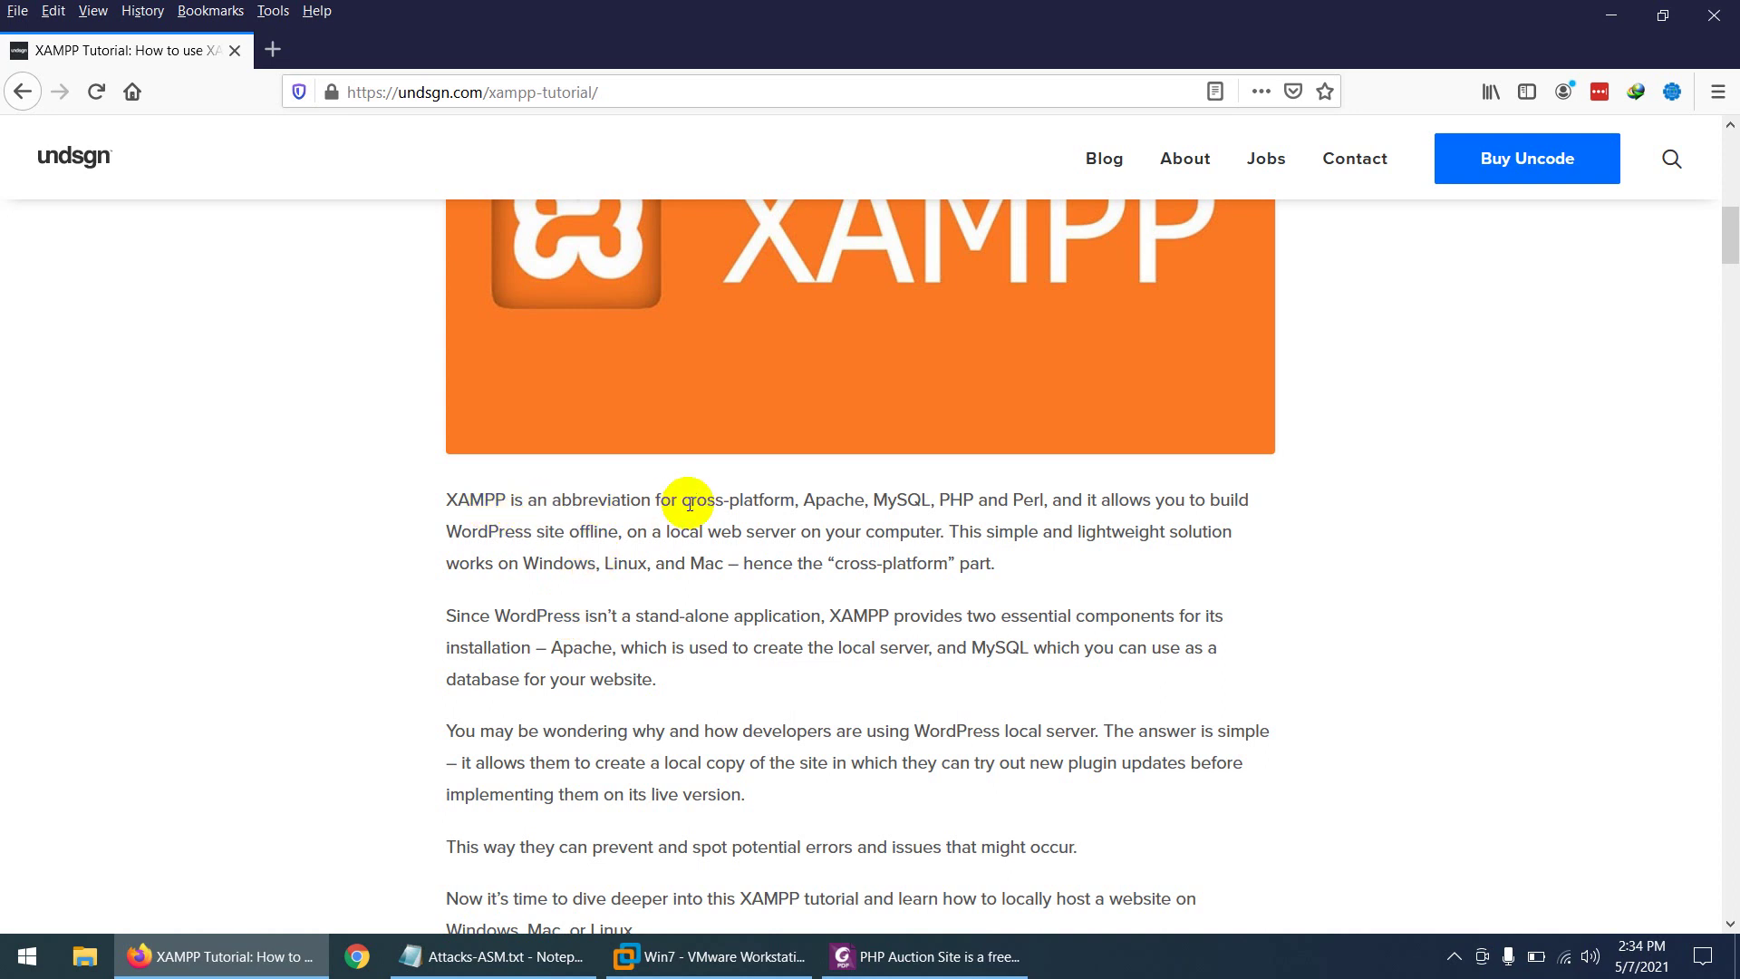
- Skim the XAMPP tutorial, glance at the DVWA PDF, then switch to the Win7 VM
drag(680, 498, 794, 499)
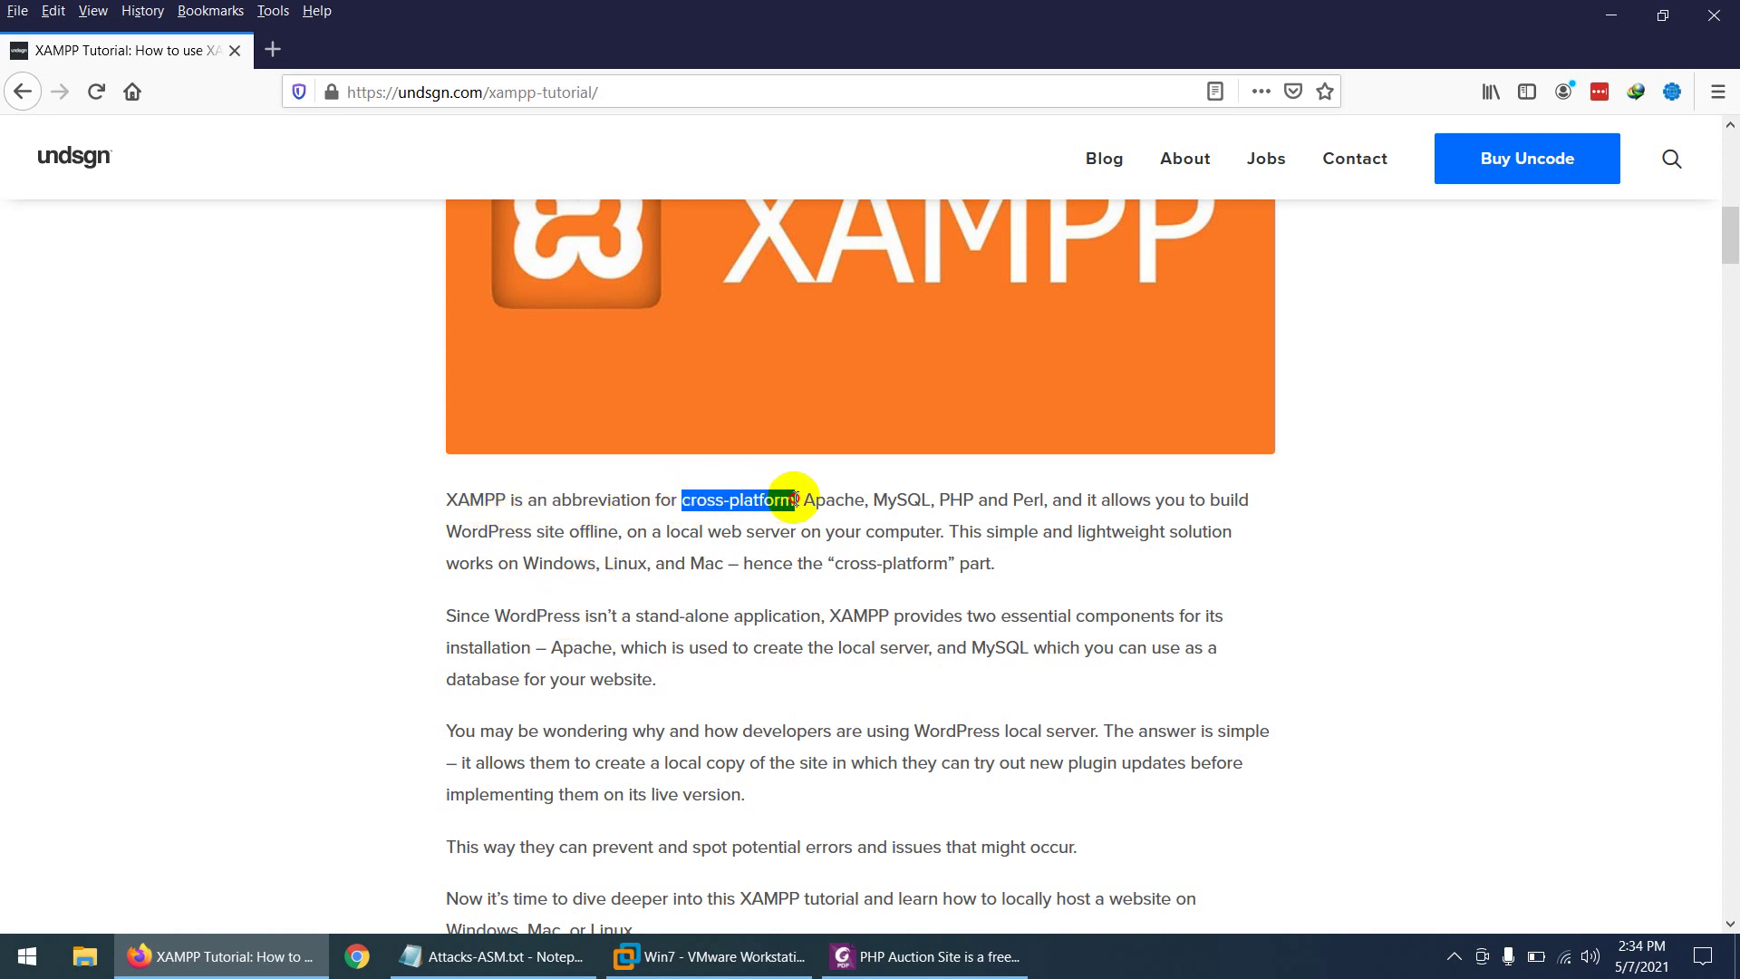
click(454, 504)
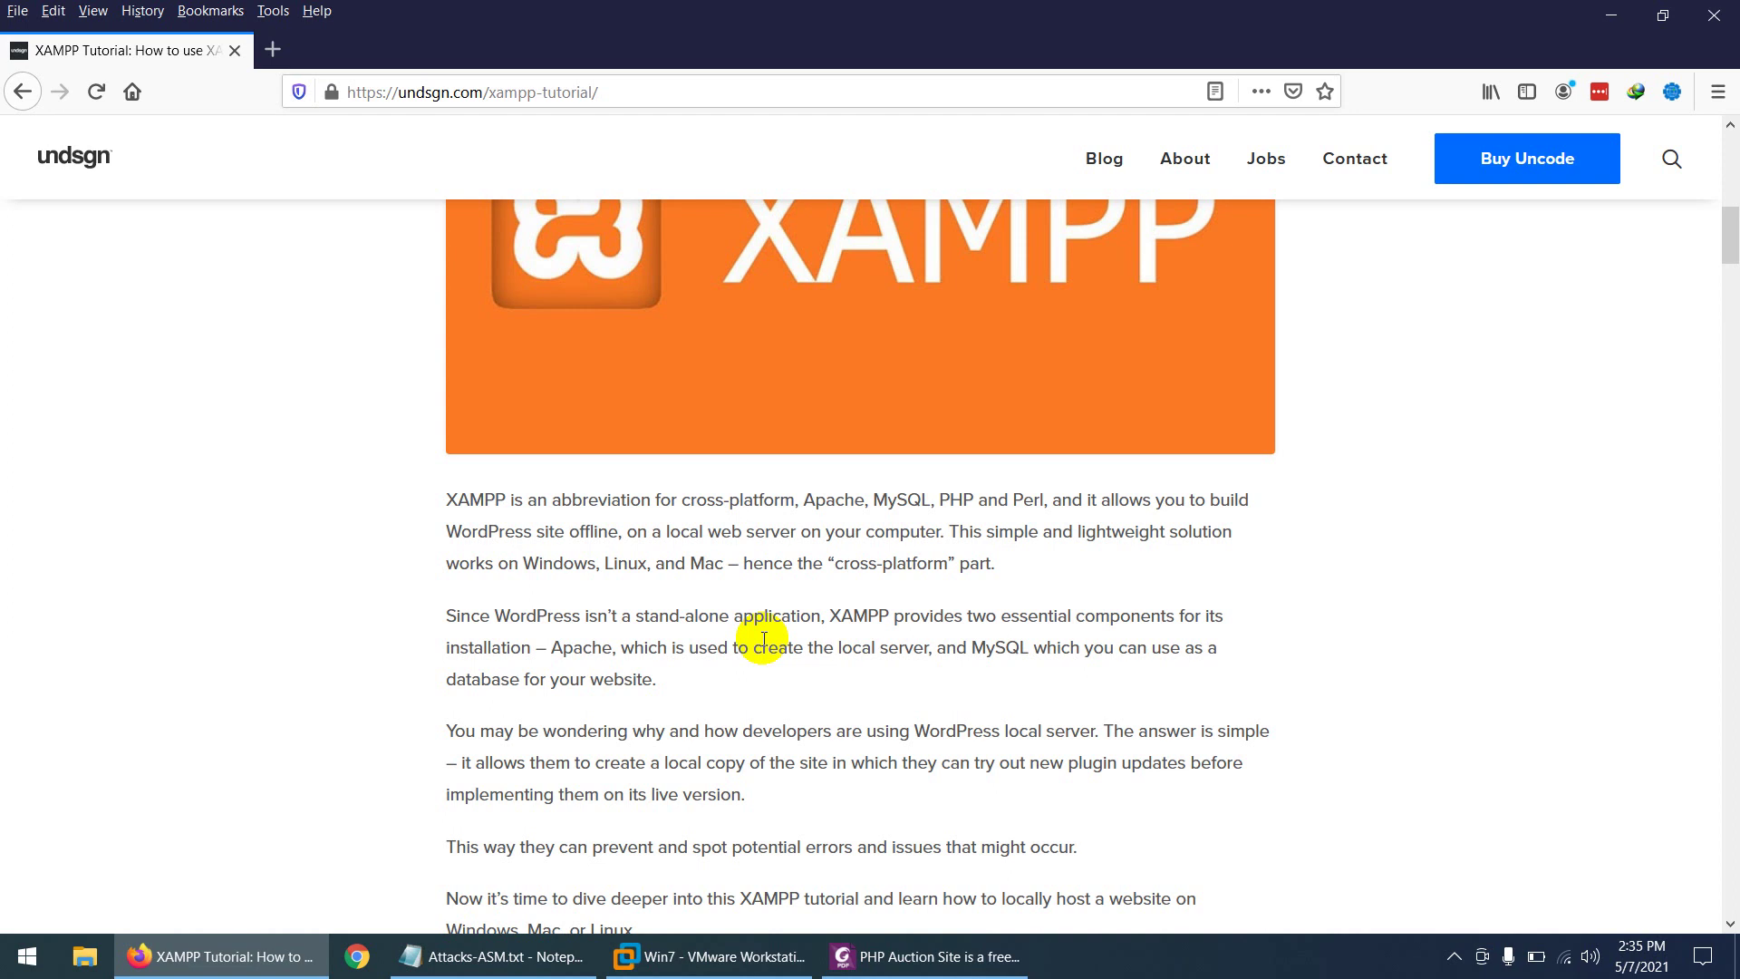
click(915, 957)
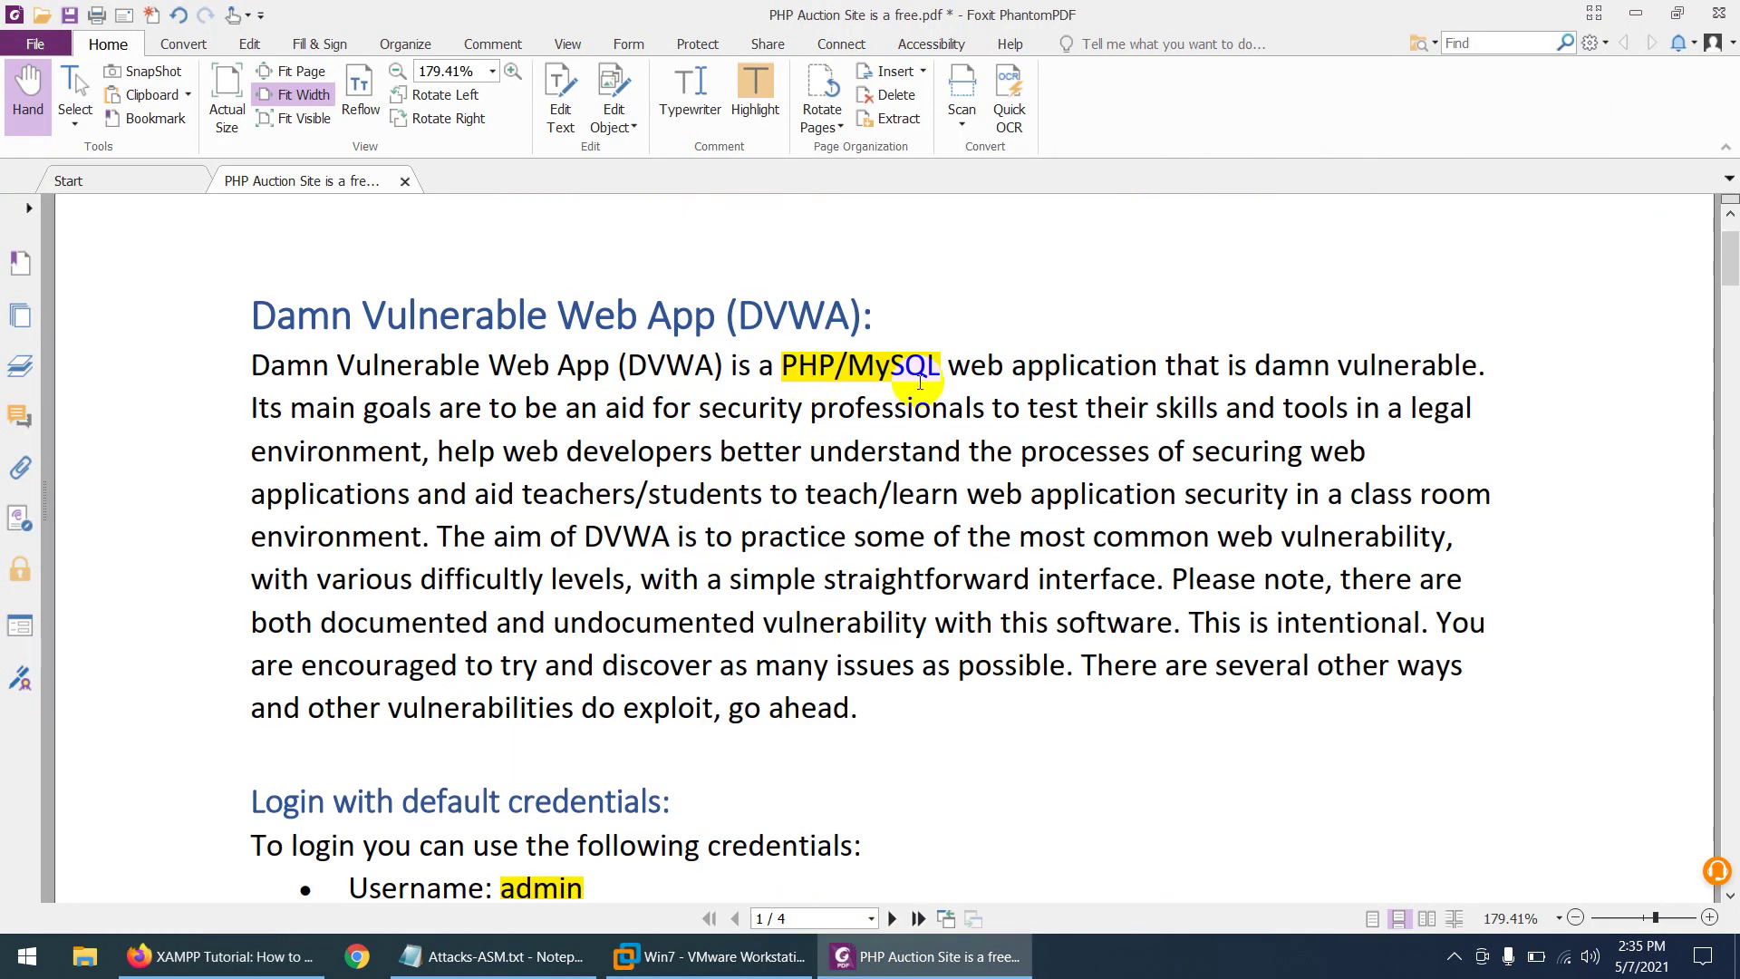
click(915, 963)
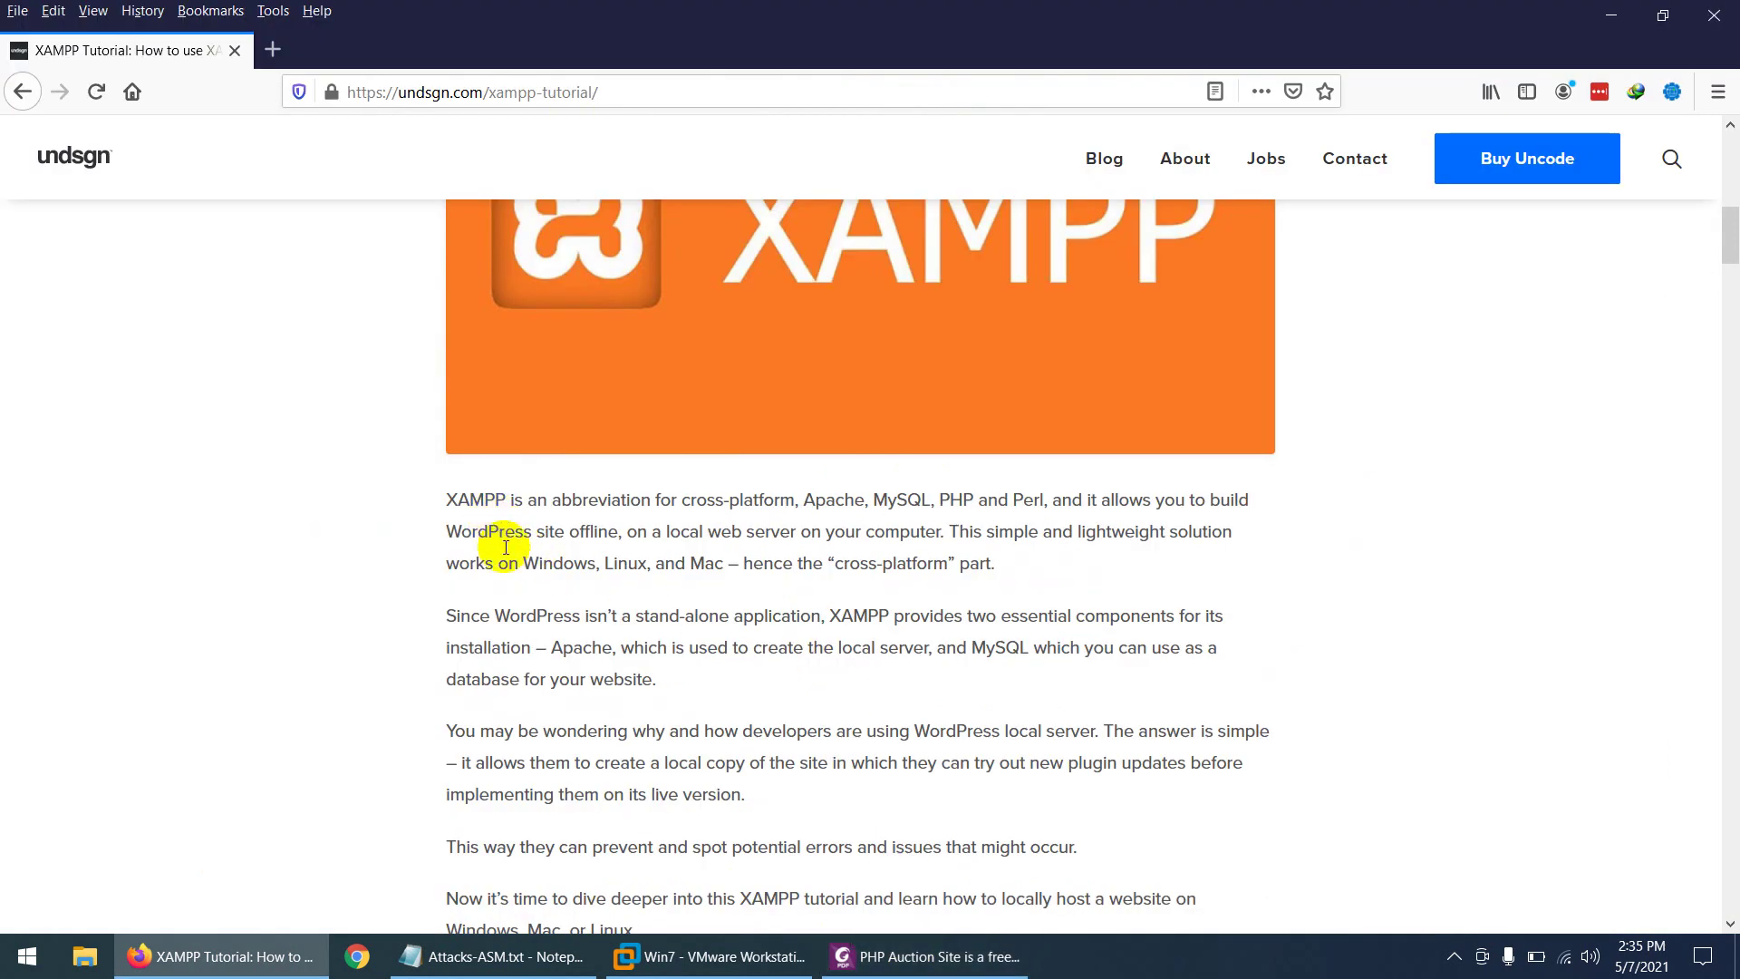
click(675, 957)
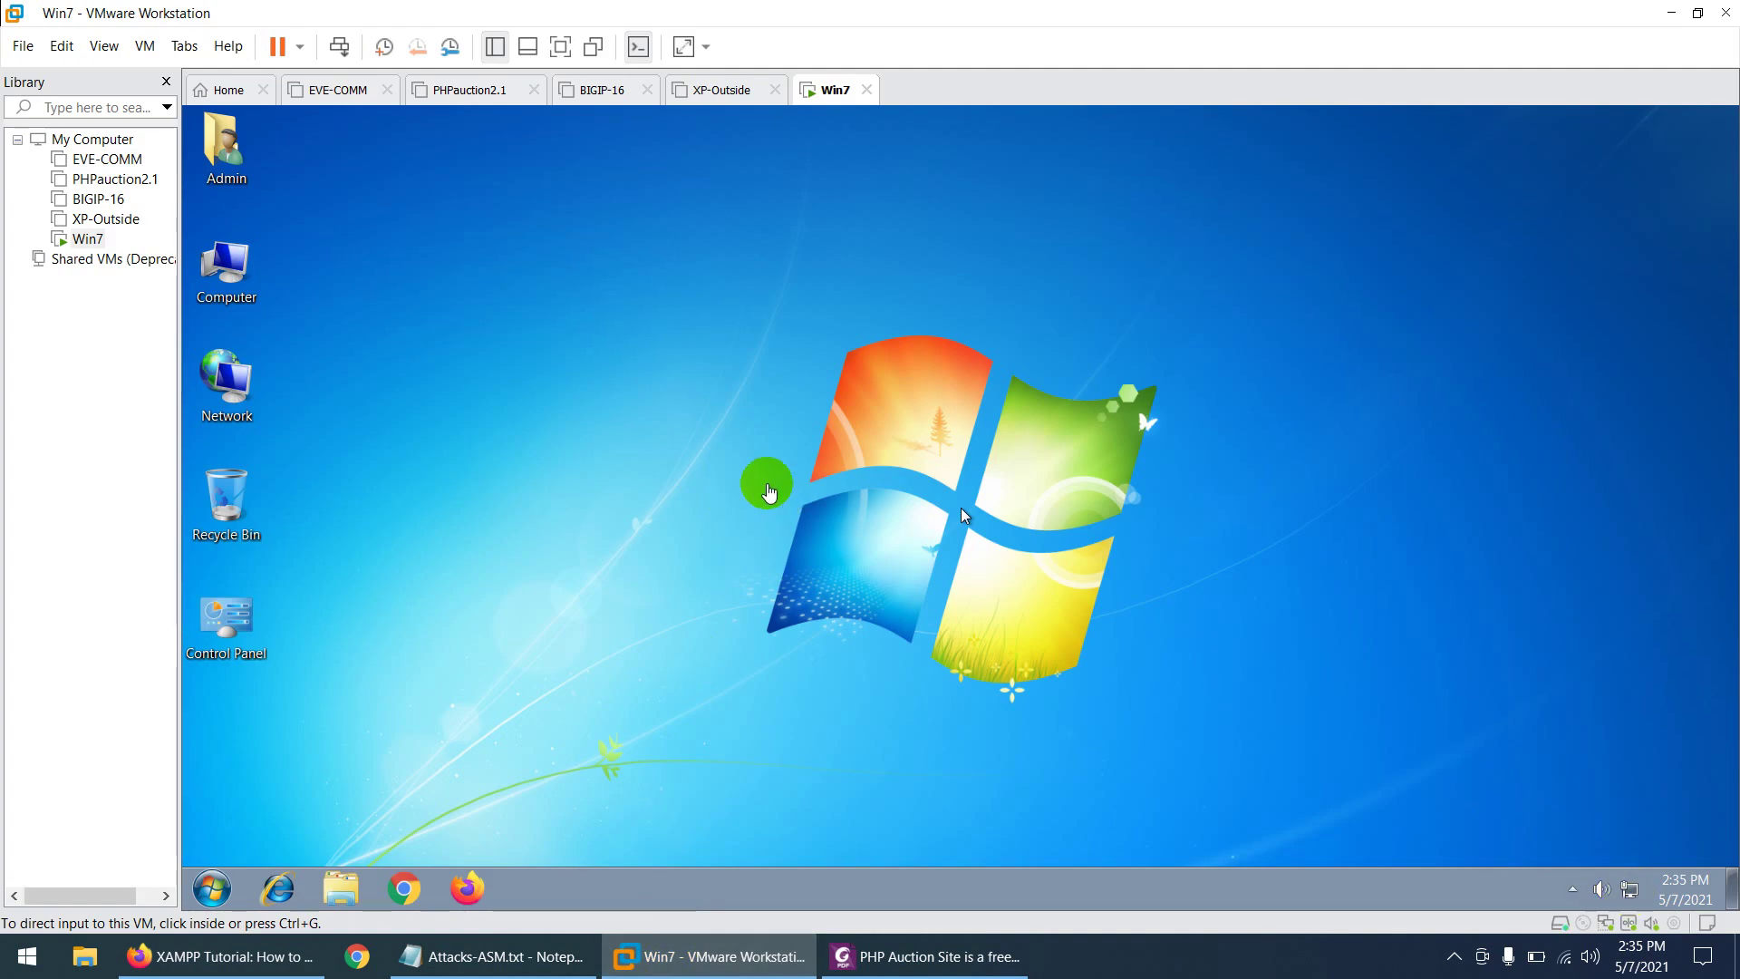
- Inside the VM, launch Firefox and search 'xampp download' to reach apachefriends.org
click(739, 454)
click(467, 888)
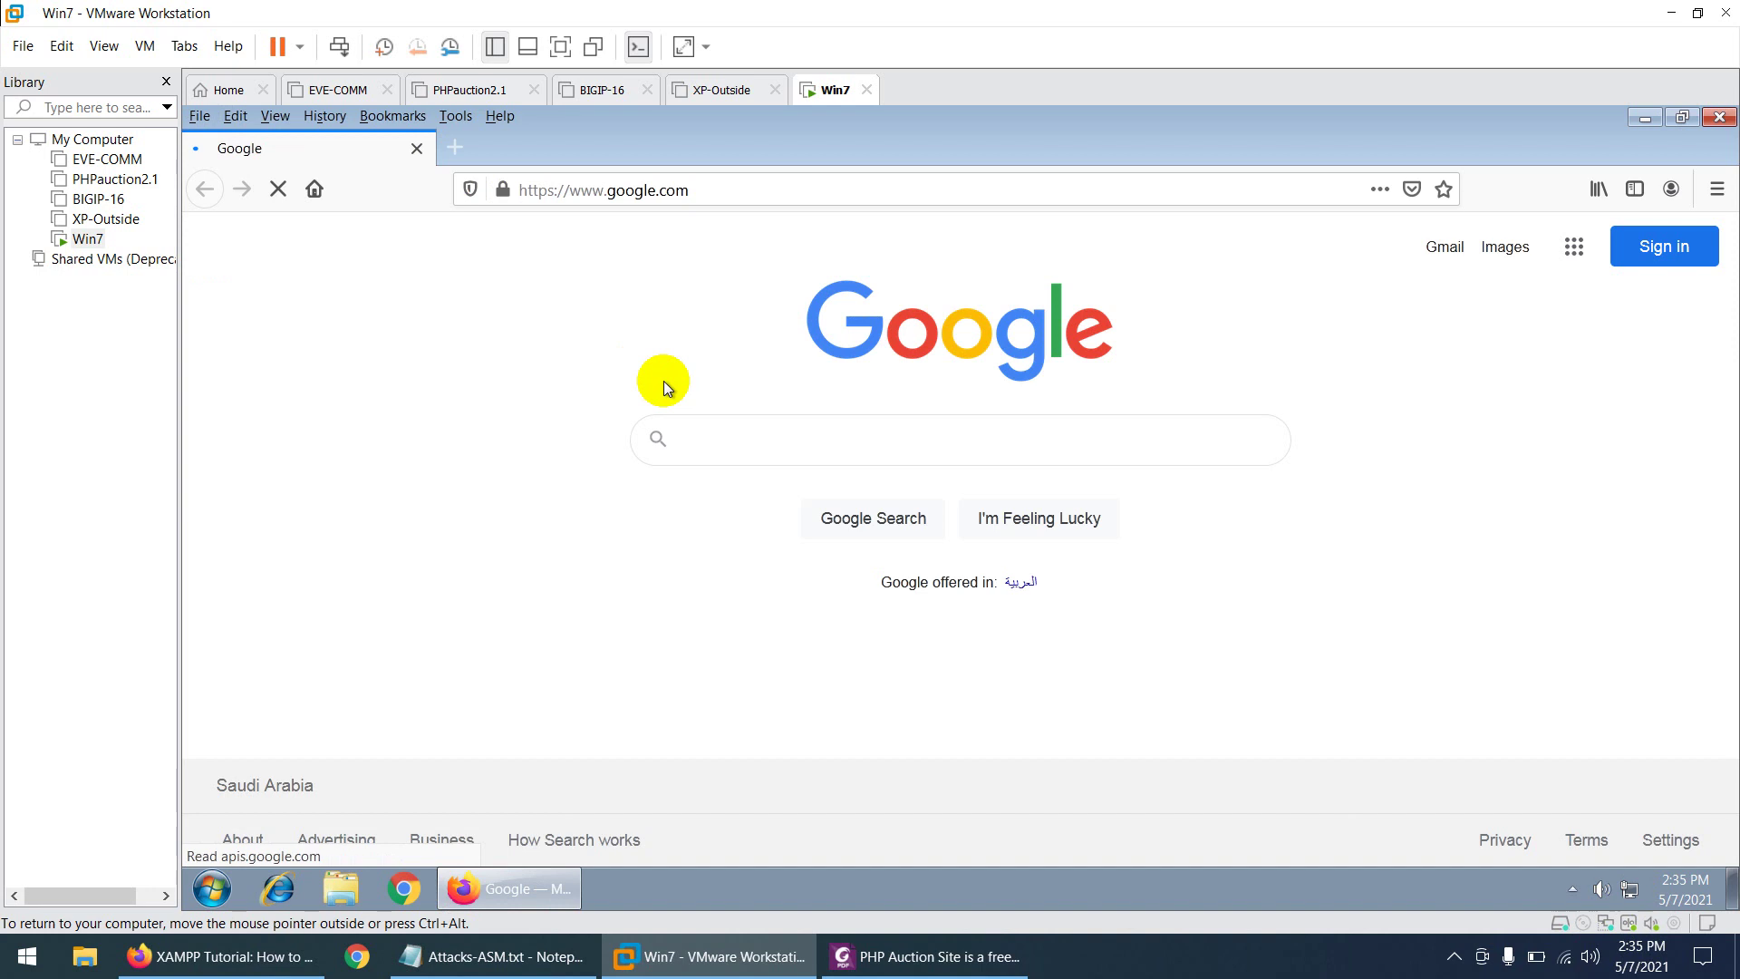
text(xam)
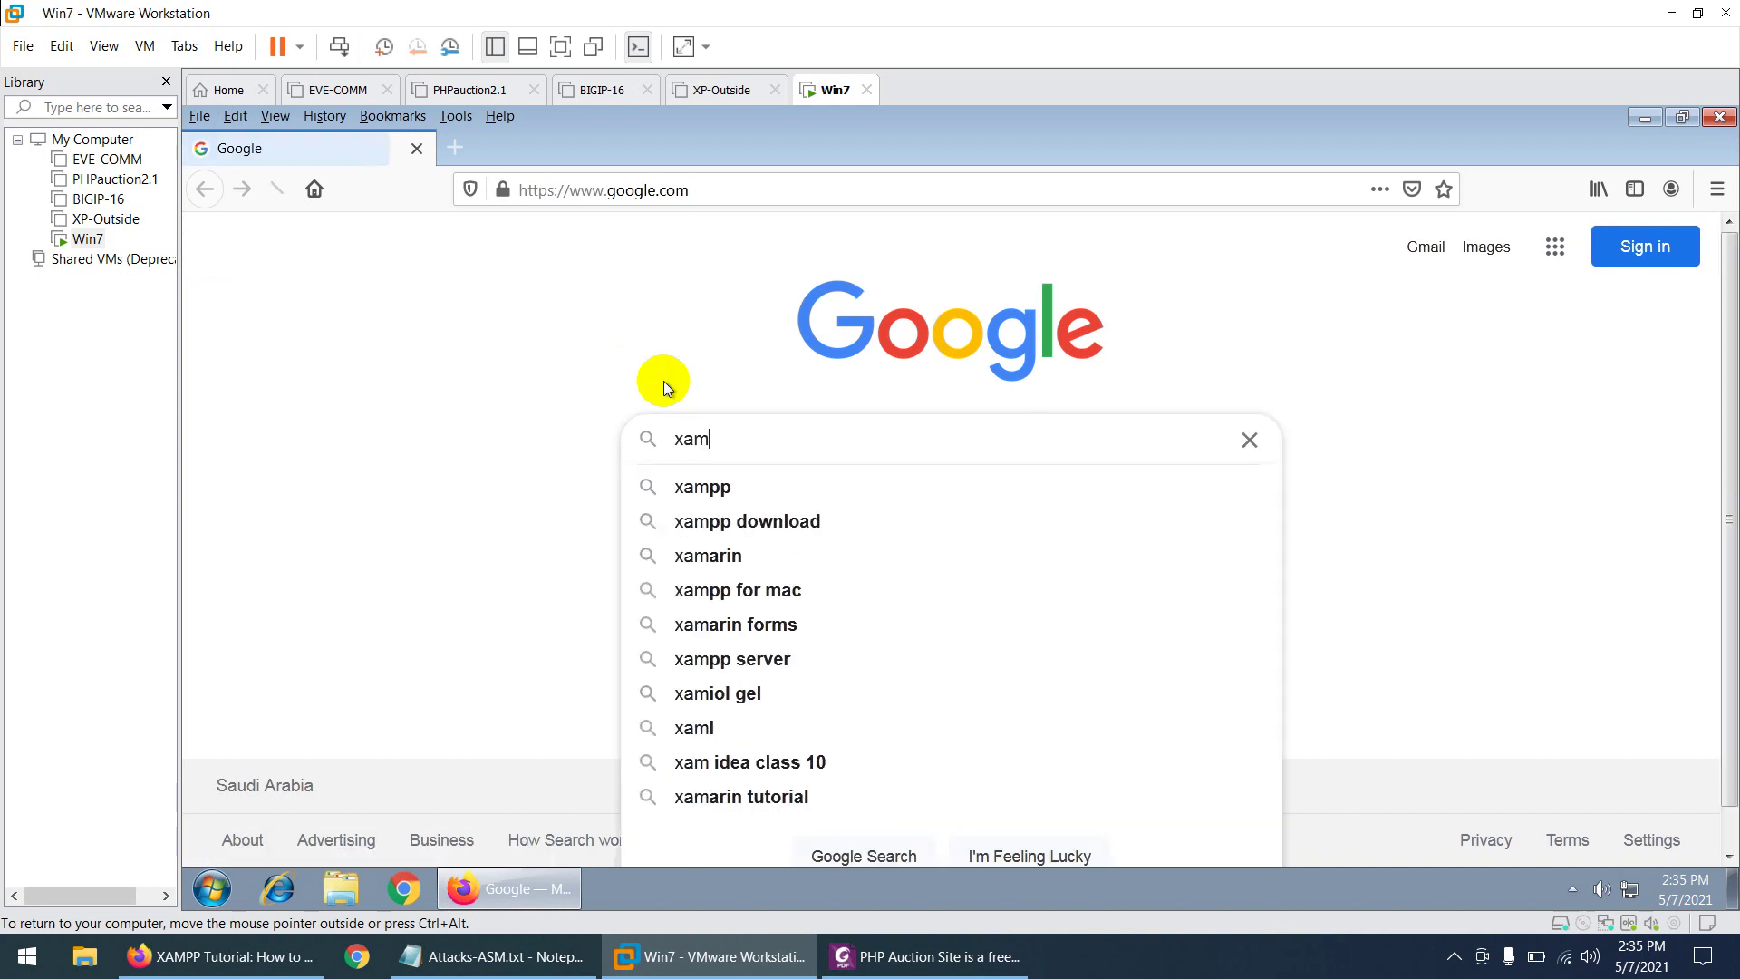
key(Down)
key(Down)
key(Return)
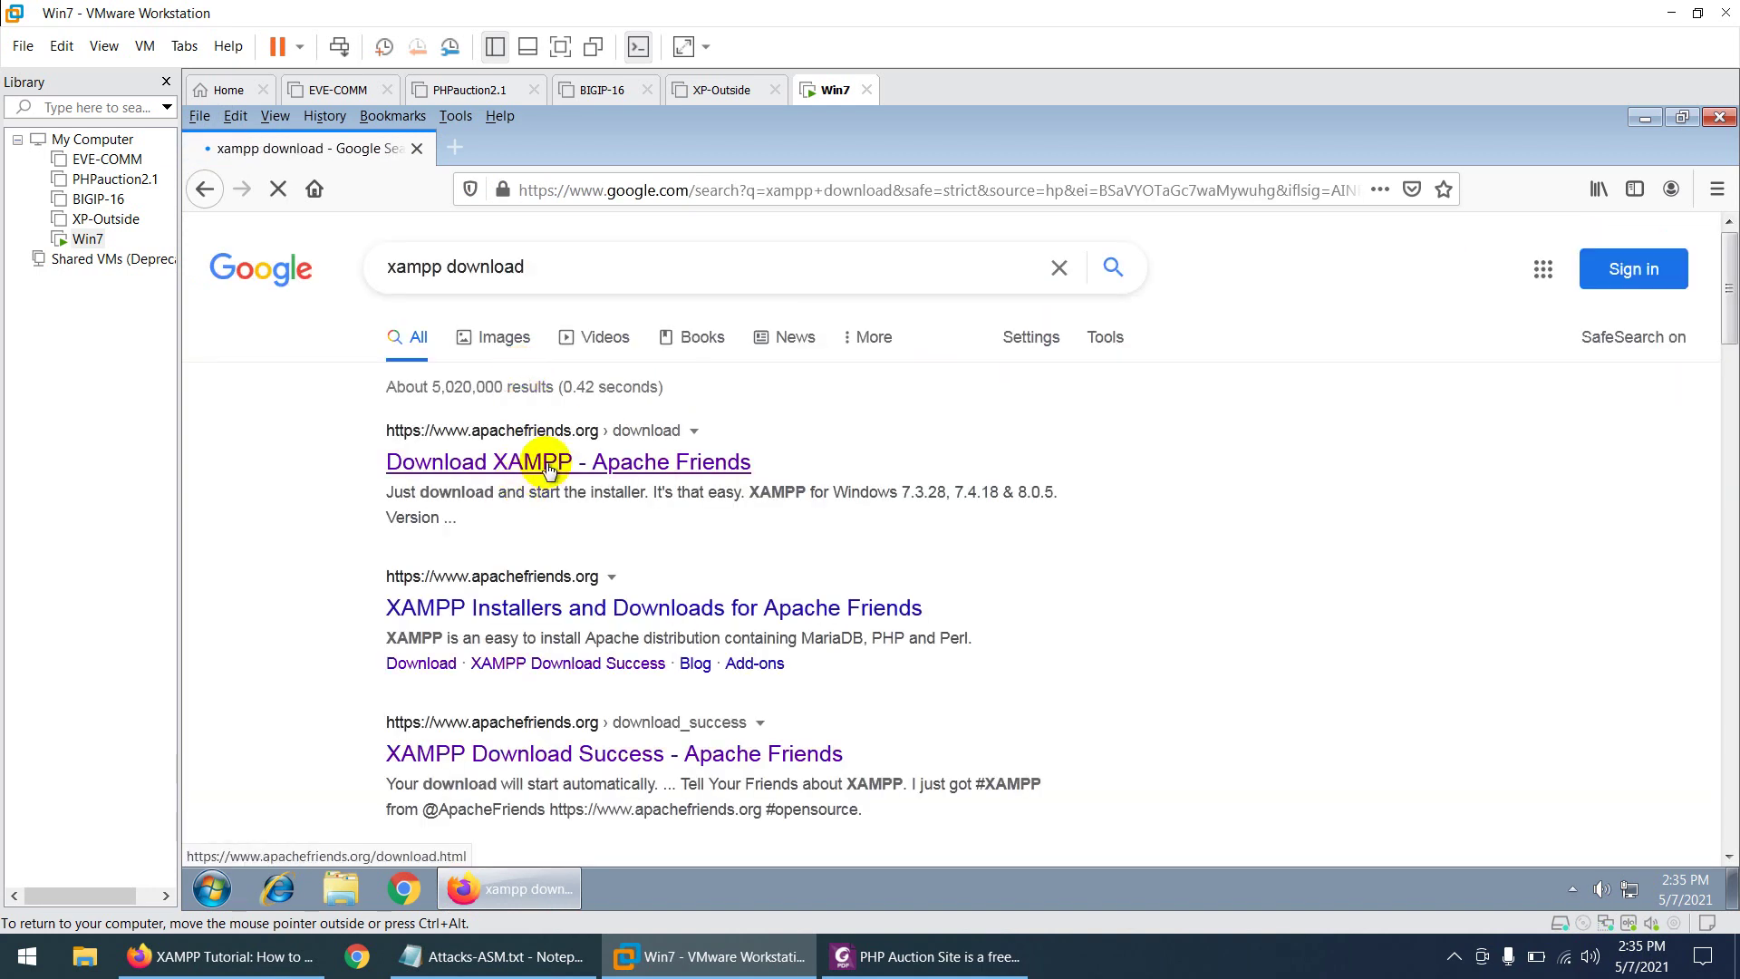
click(548, 464)
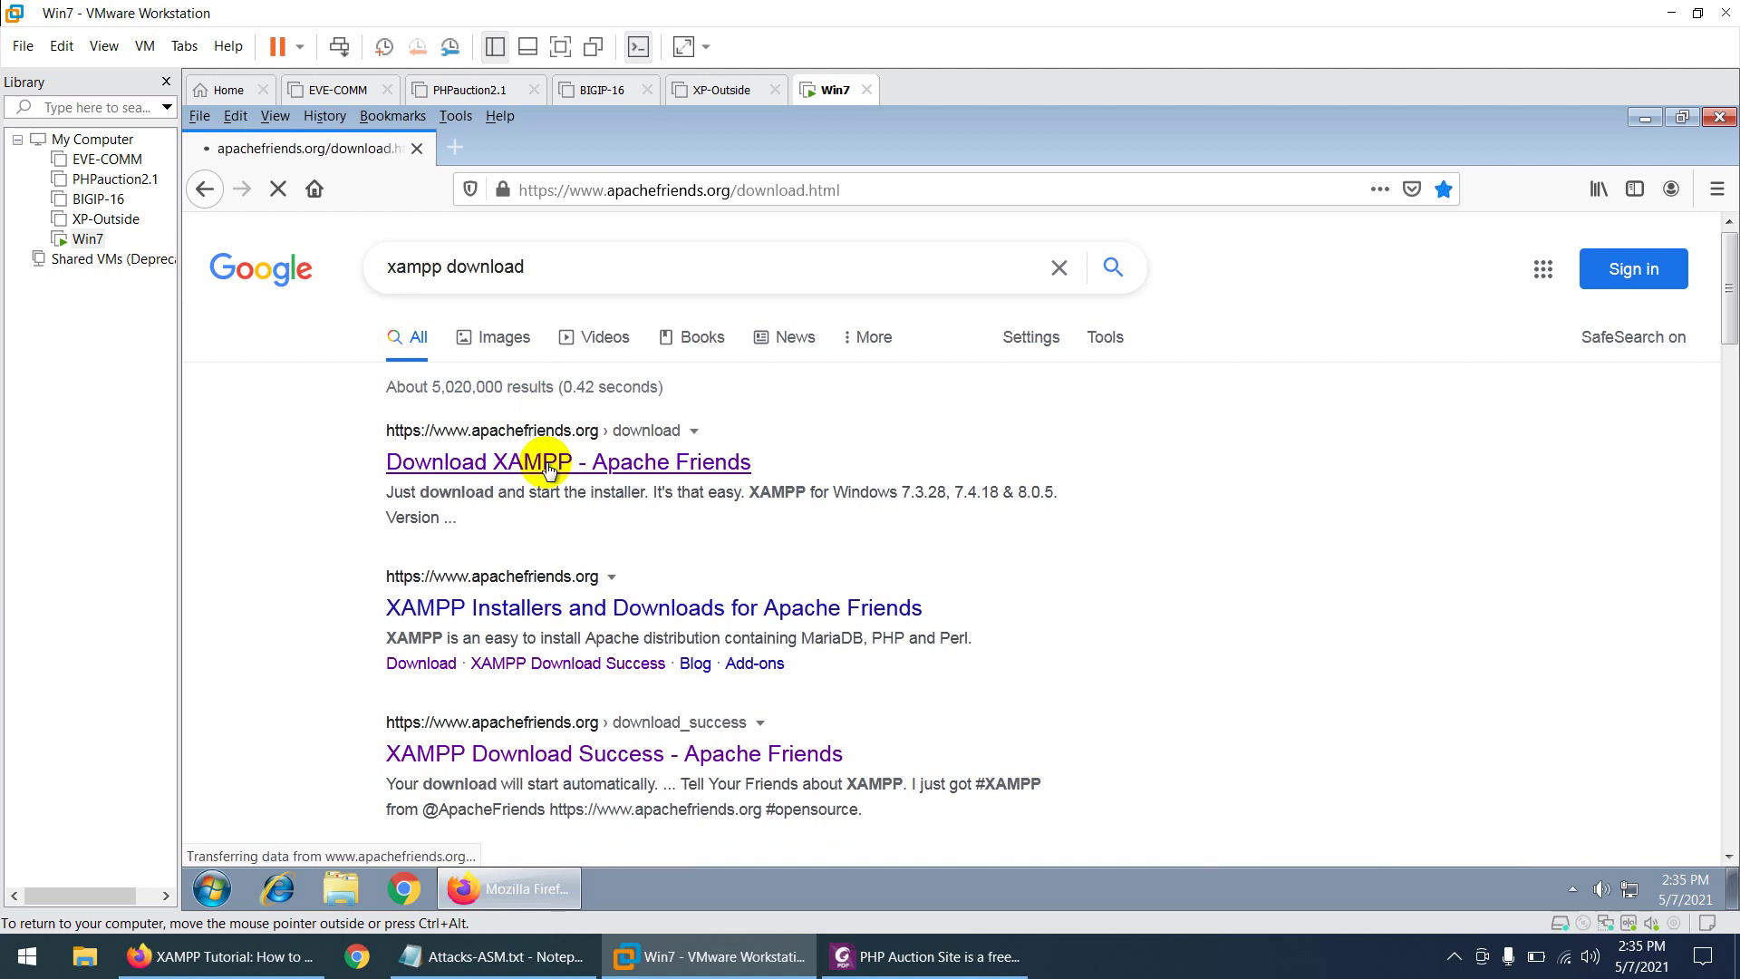
- Download and save the XAMPP 7.3.28 Windows 64-bit installer
scroll(659, 572, down, 4)
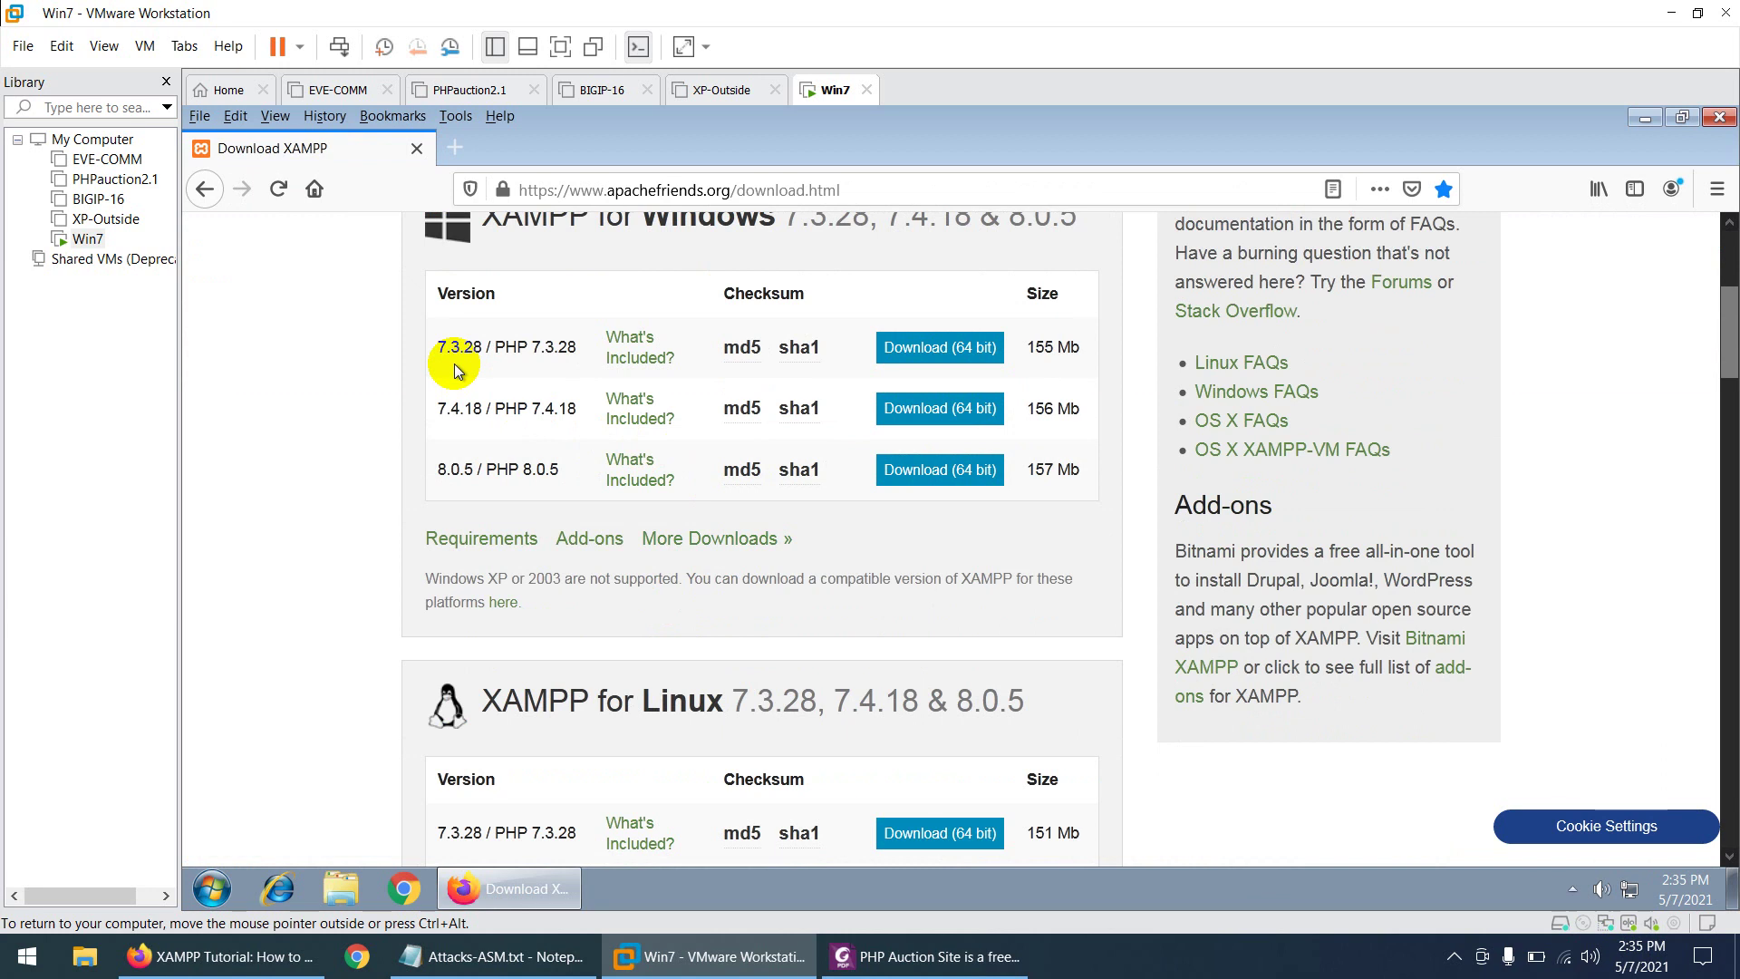
scroll(585, 344, up, 1)
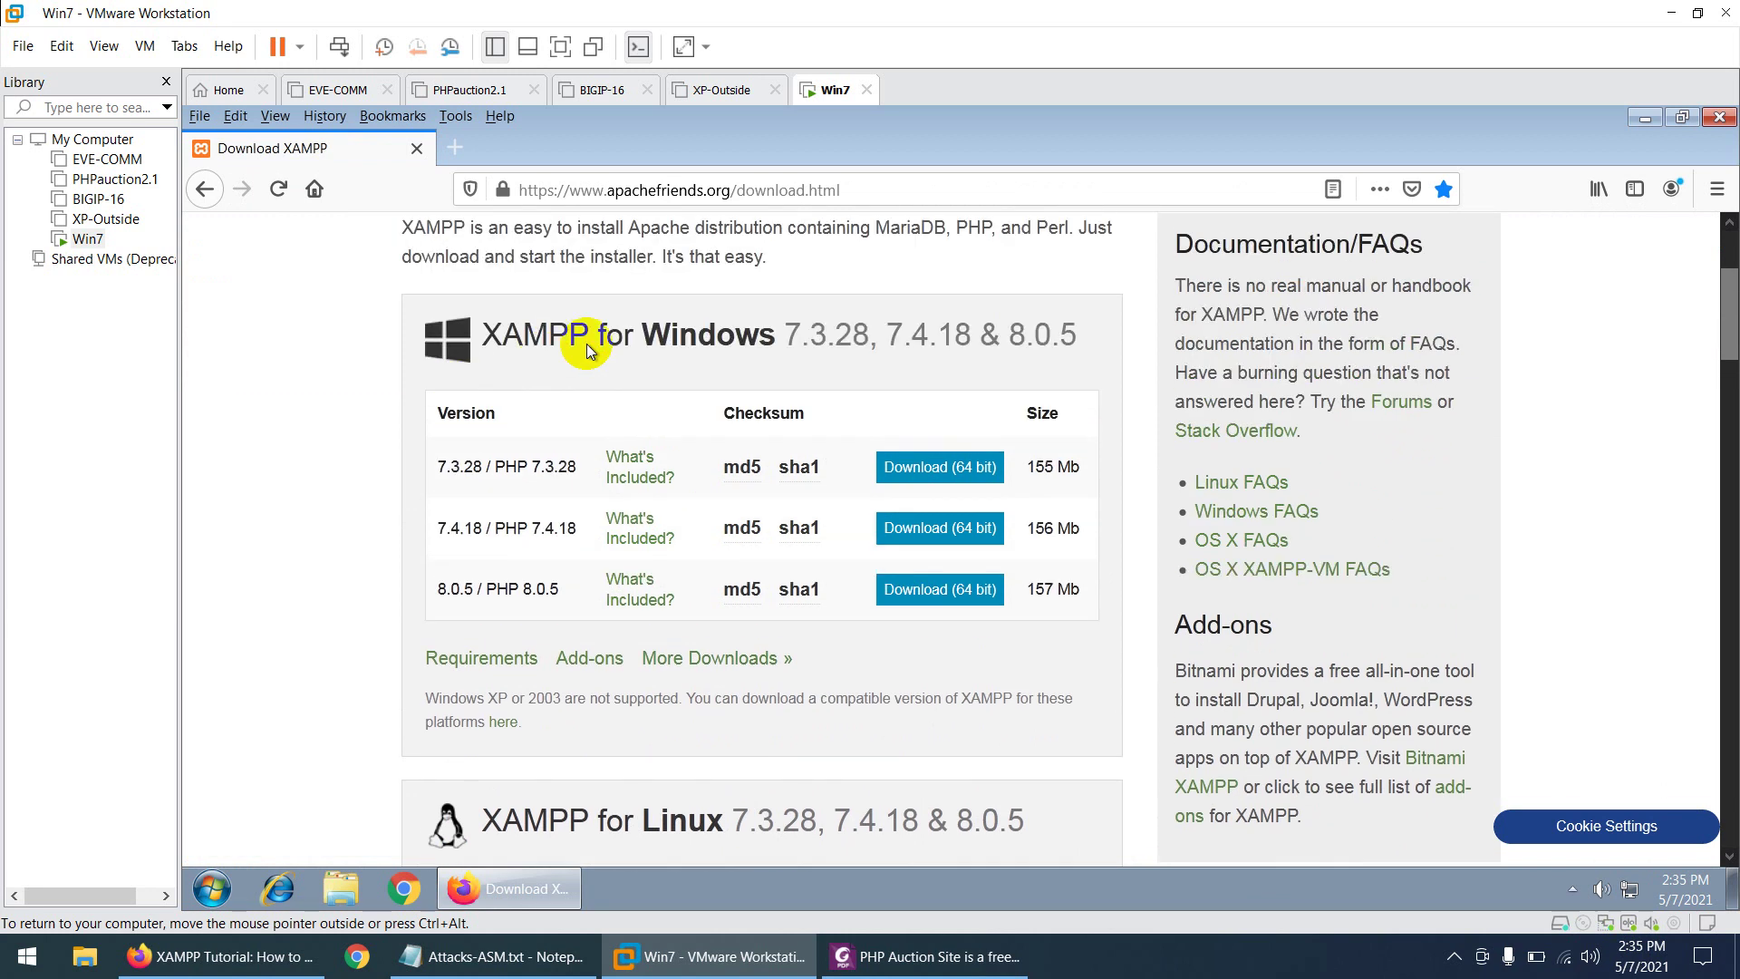
scroll(678, 412, down, 3)
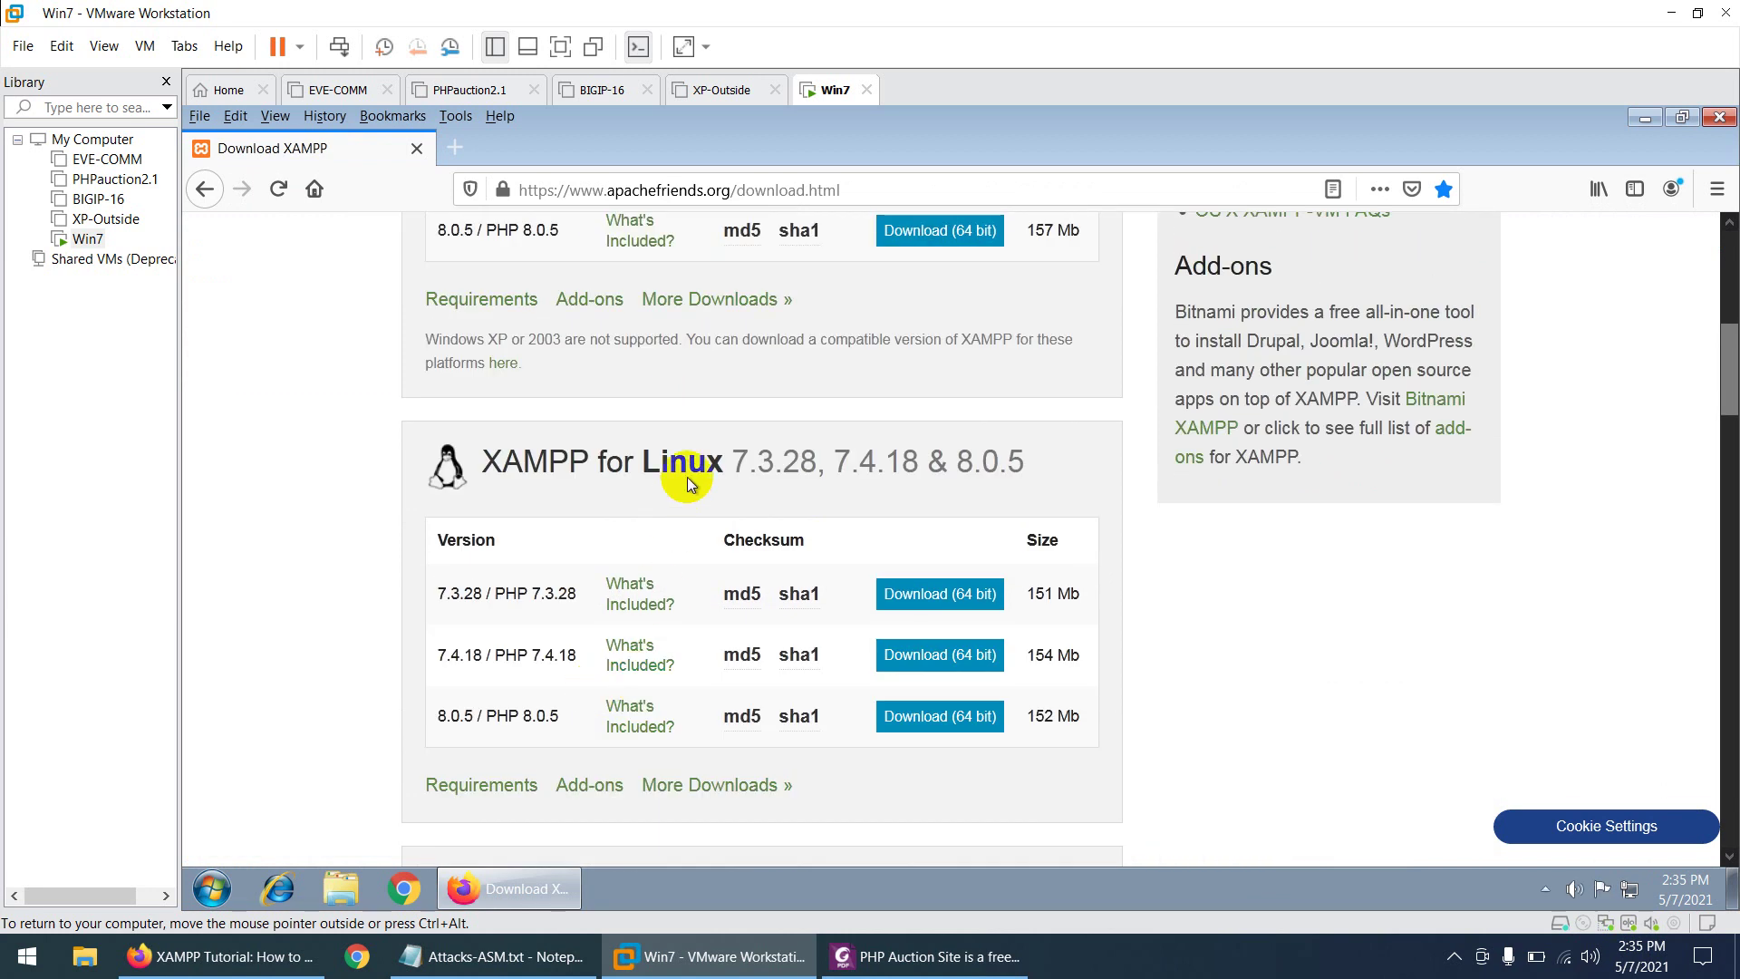
scroll(685, 485, up, 3)
click(739, 467)
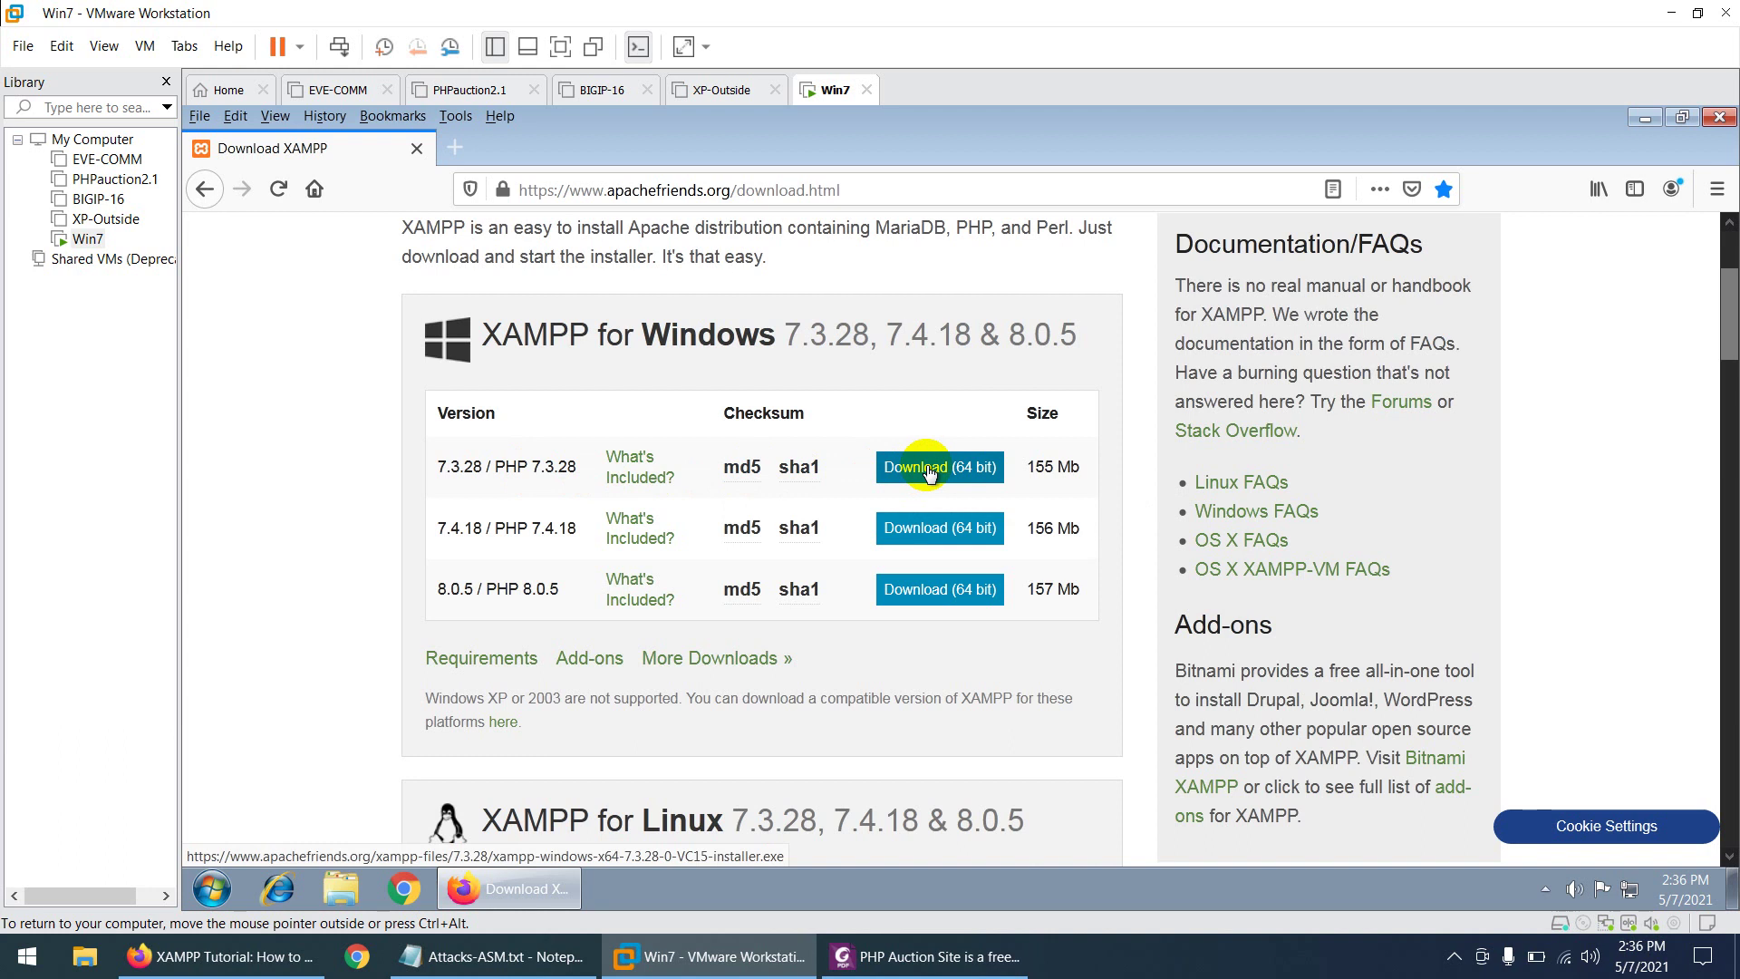
click(929, 470)
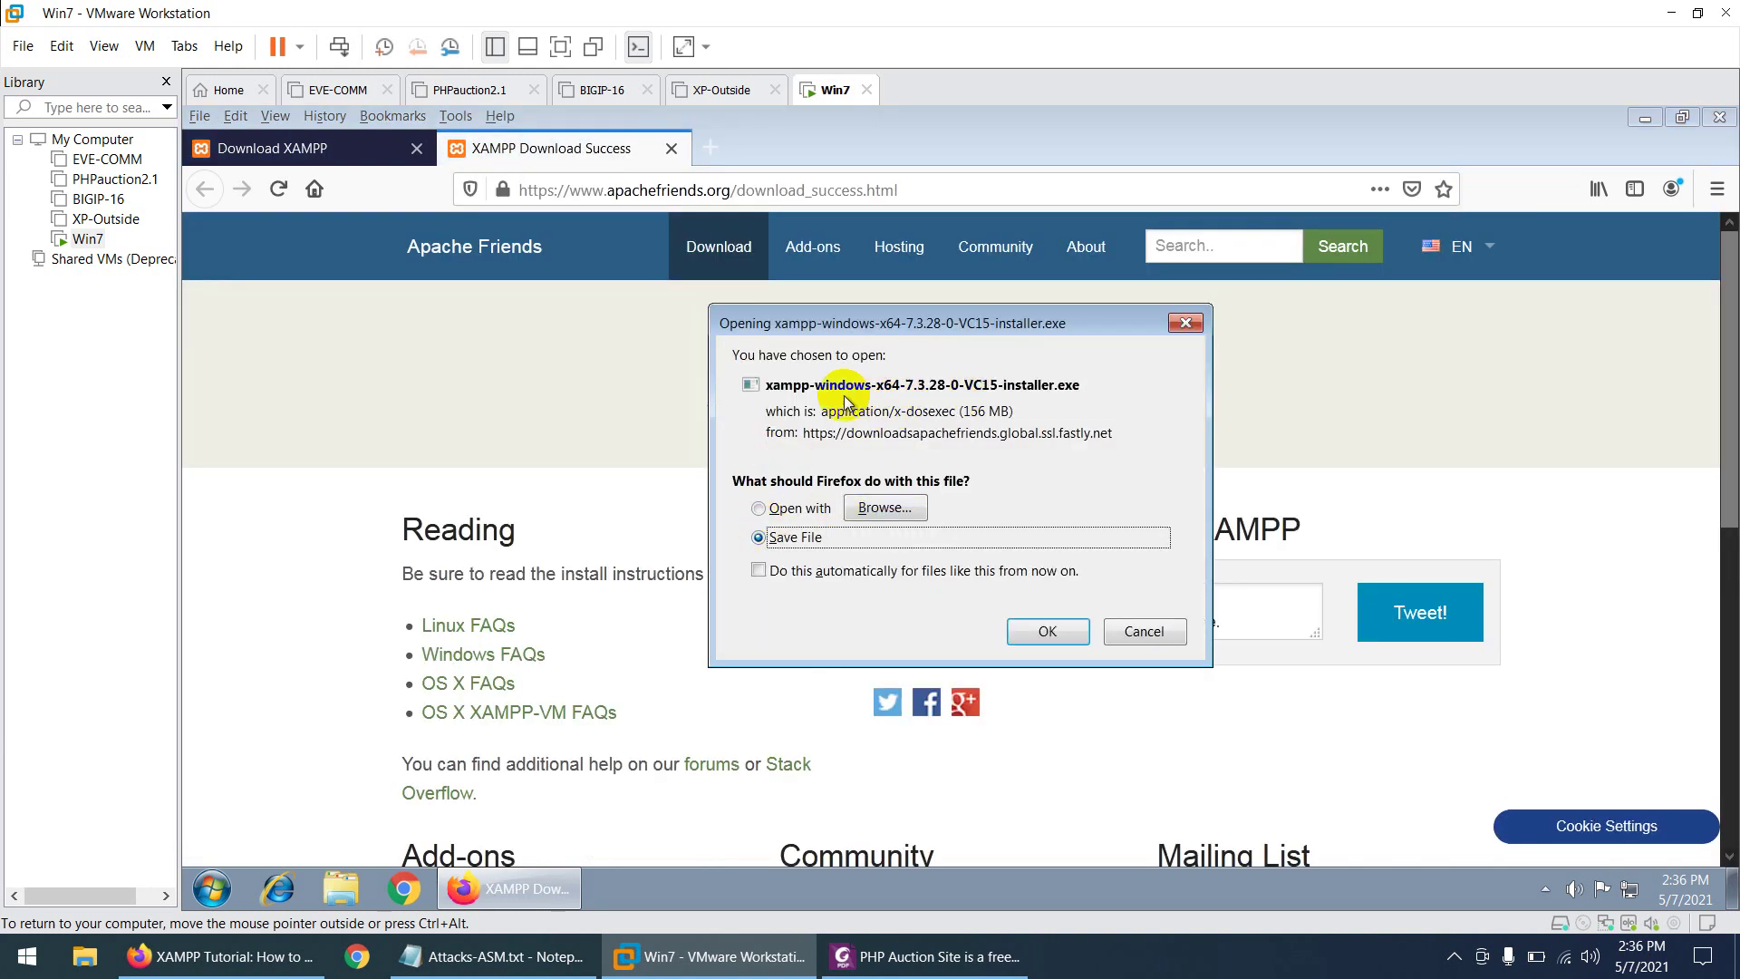
click(1051, 633)
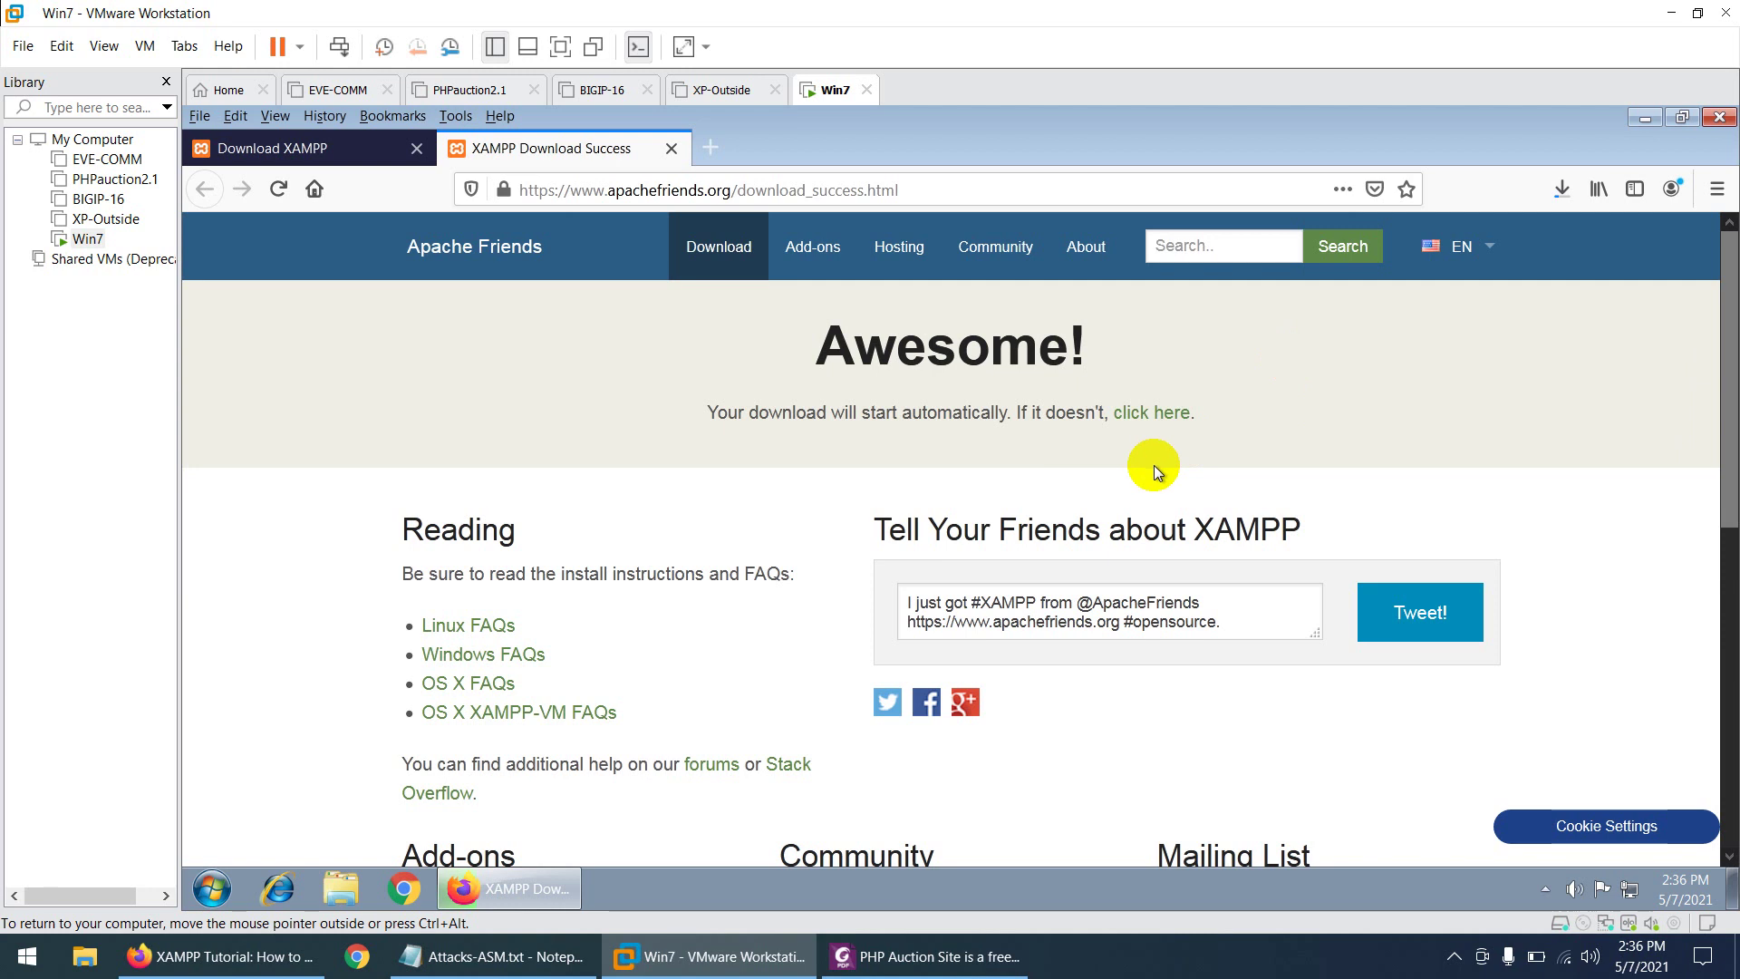
- Select 'Damn Vulnerable Web App' in the PDF heading, then return to the VM
click(966, 958)
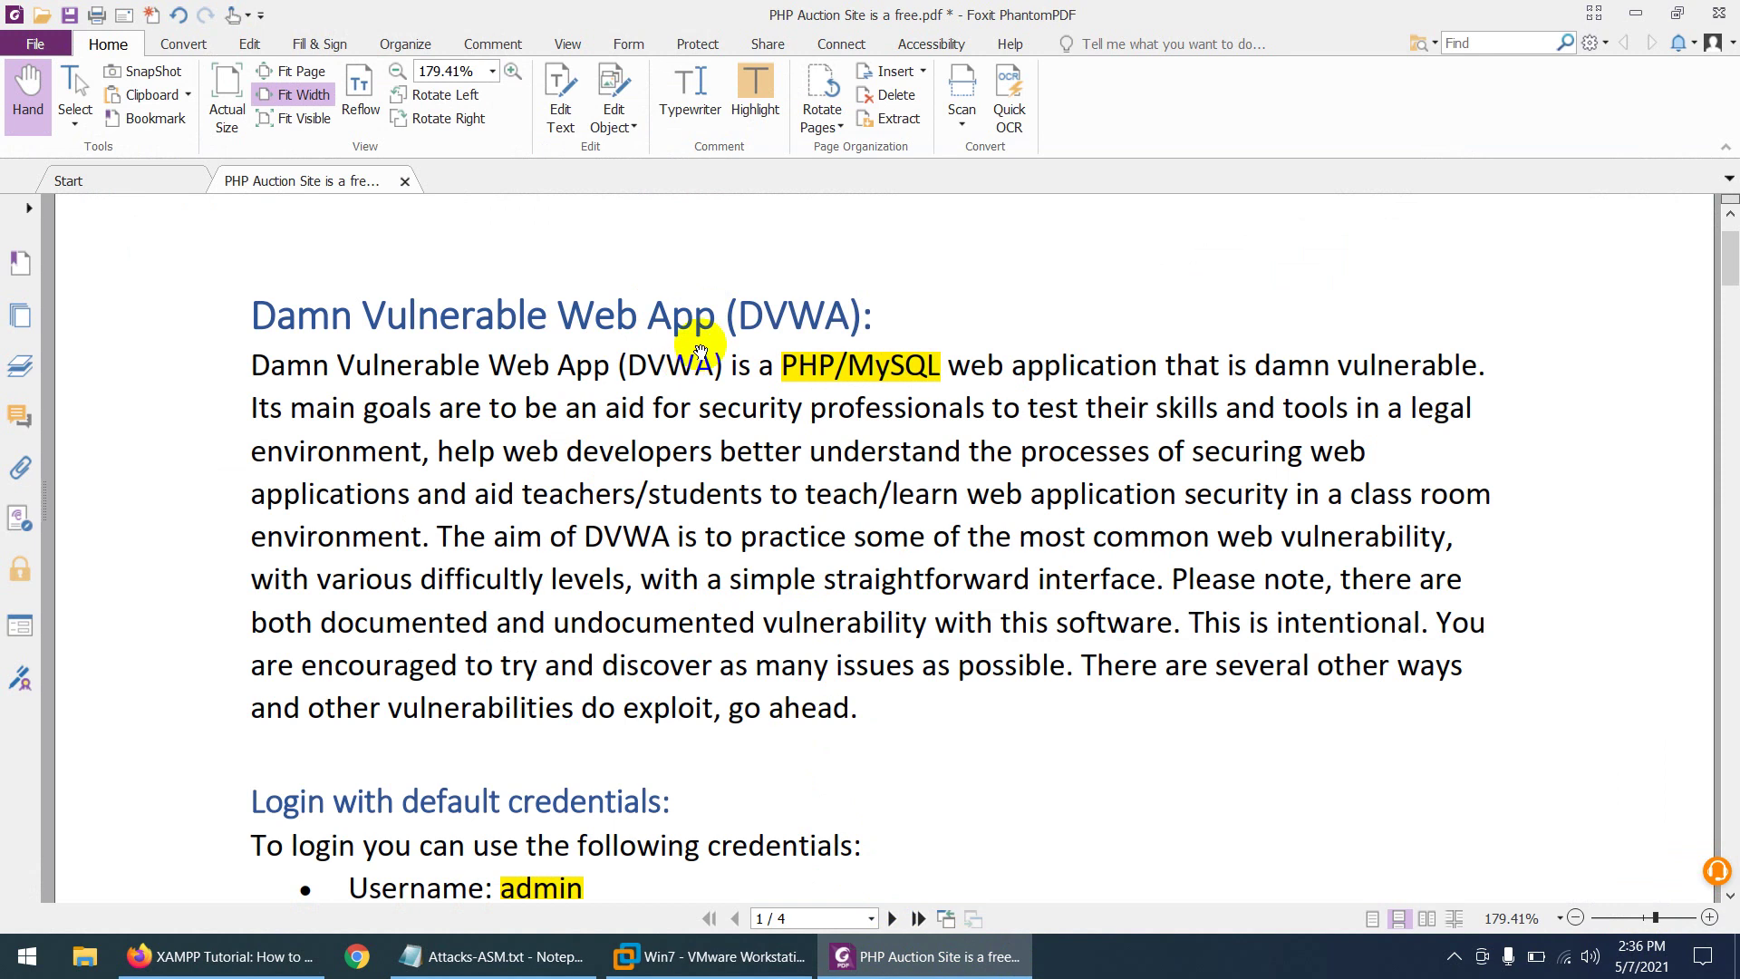
drag(713, 317, 263, 312)
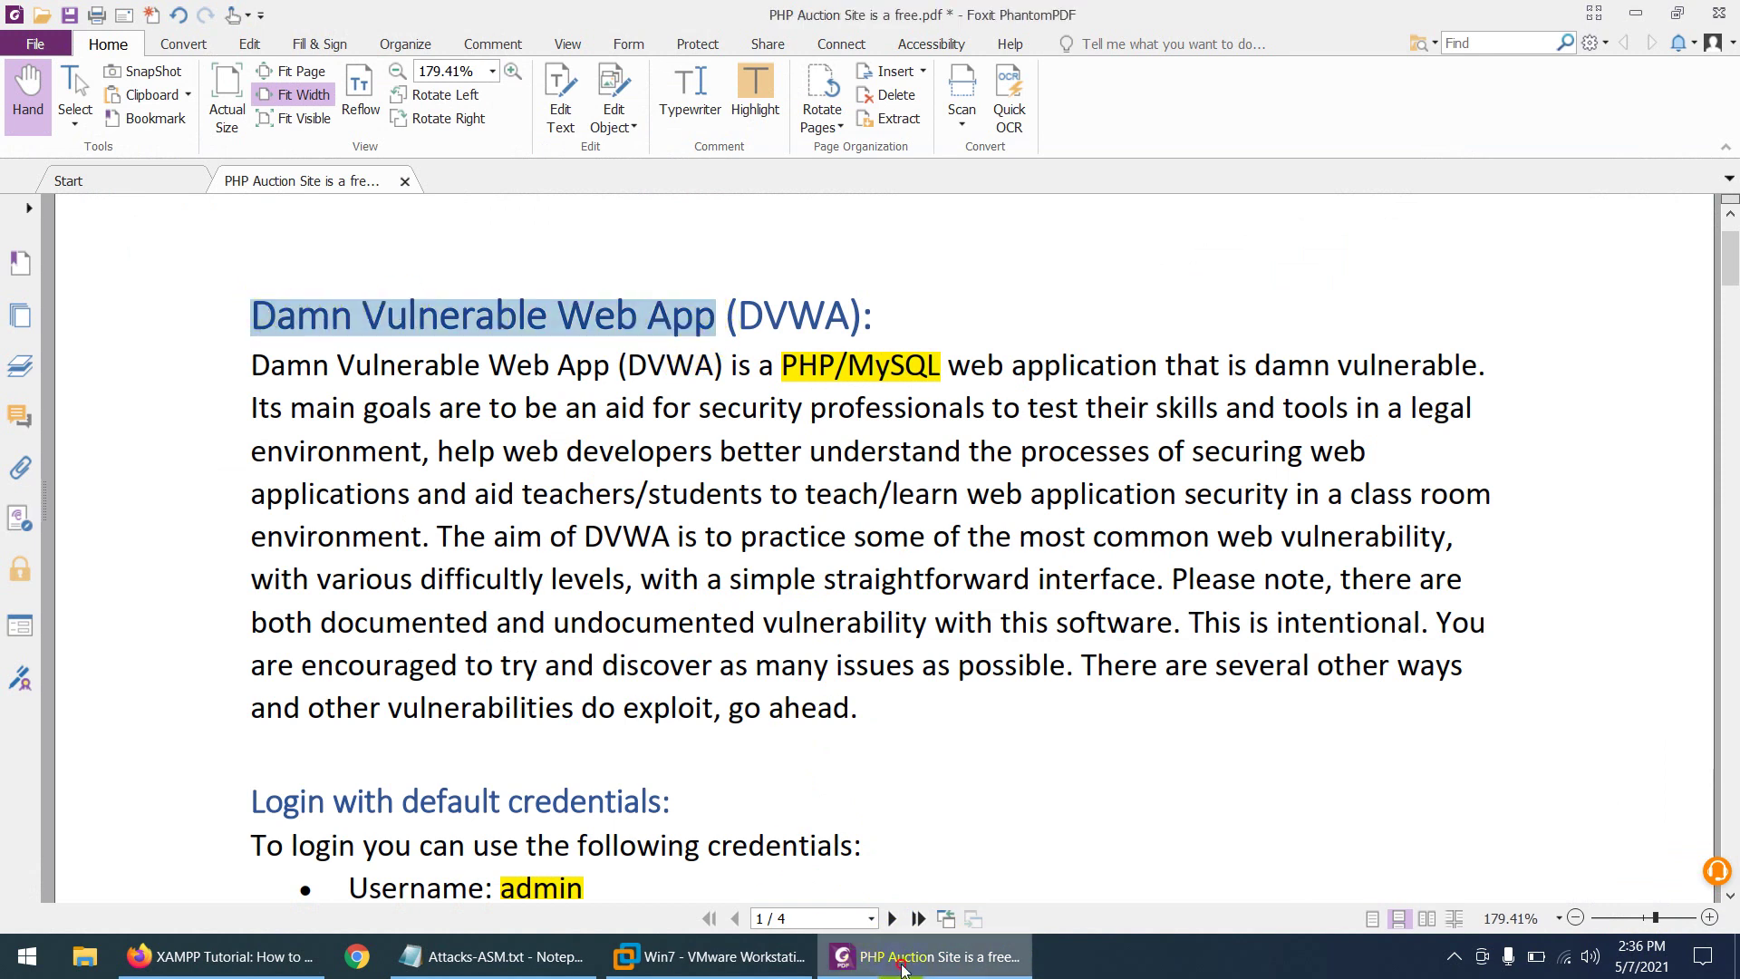
click(712, 956)
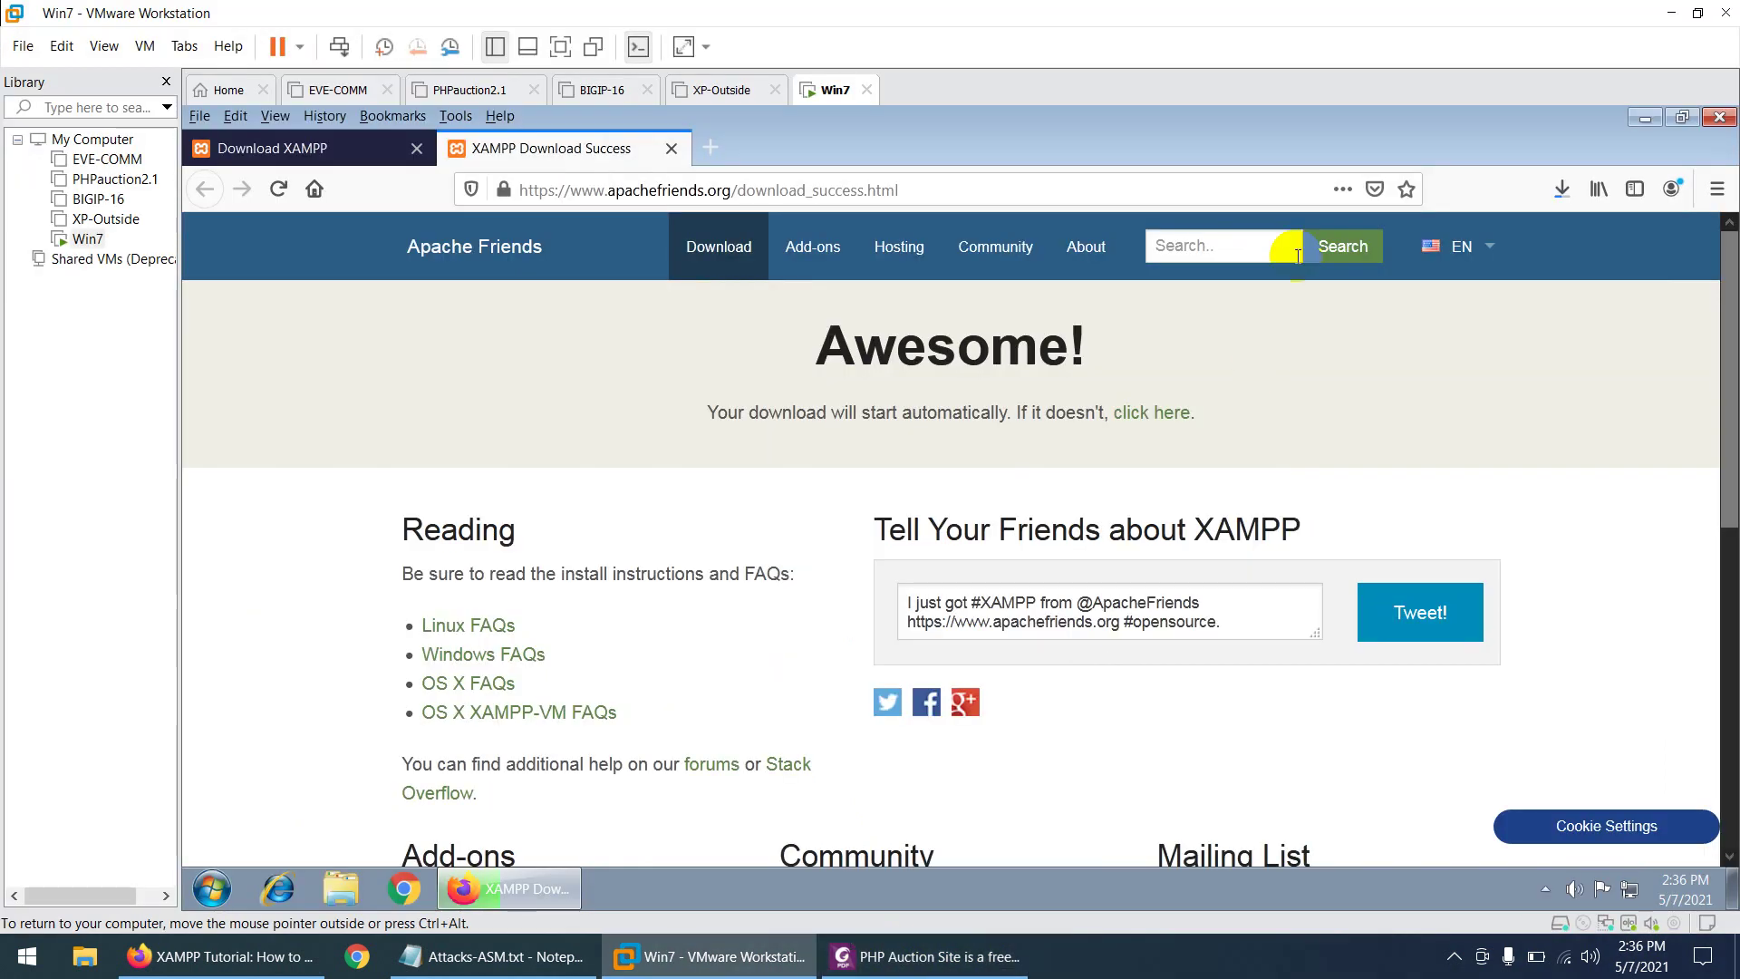
- Google 'Damn Vulnerable Web App download' and open the dvwa.co.uk result
click(323, 184)
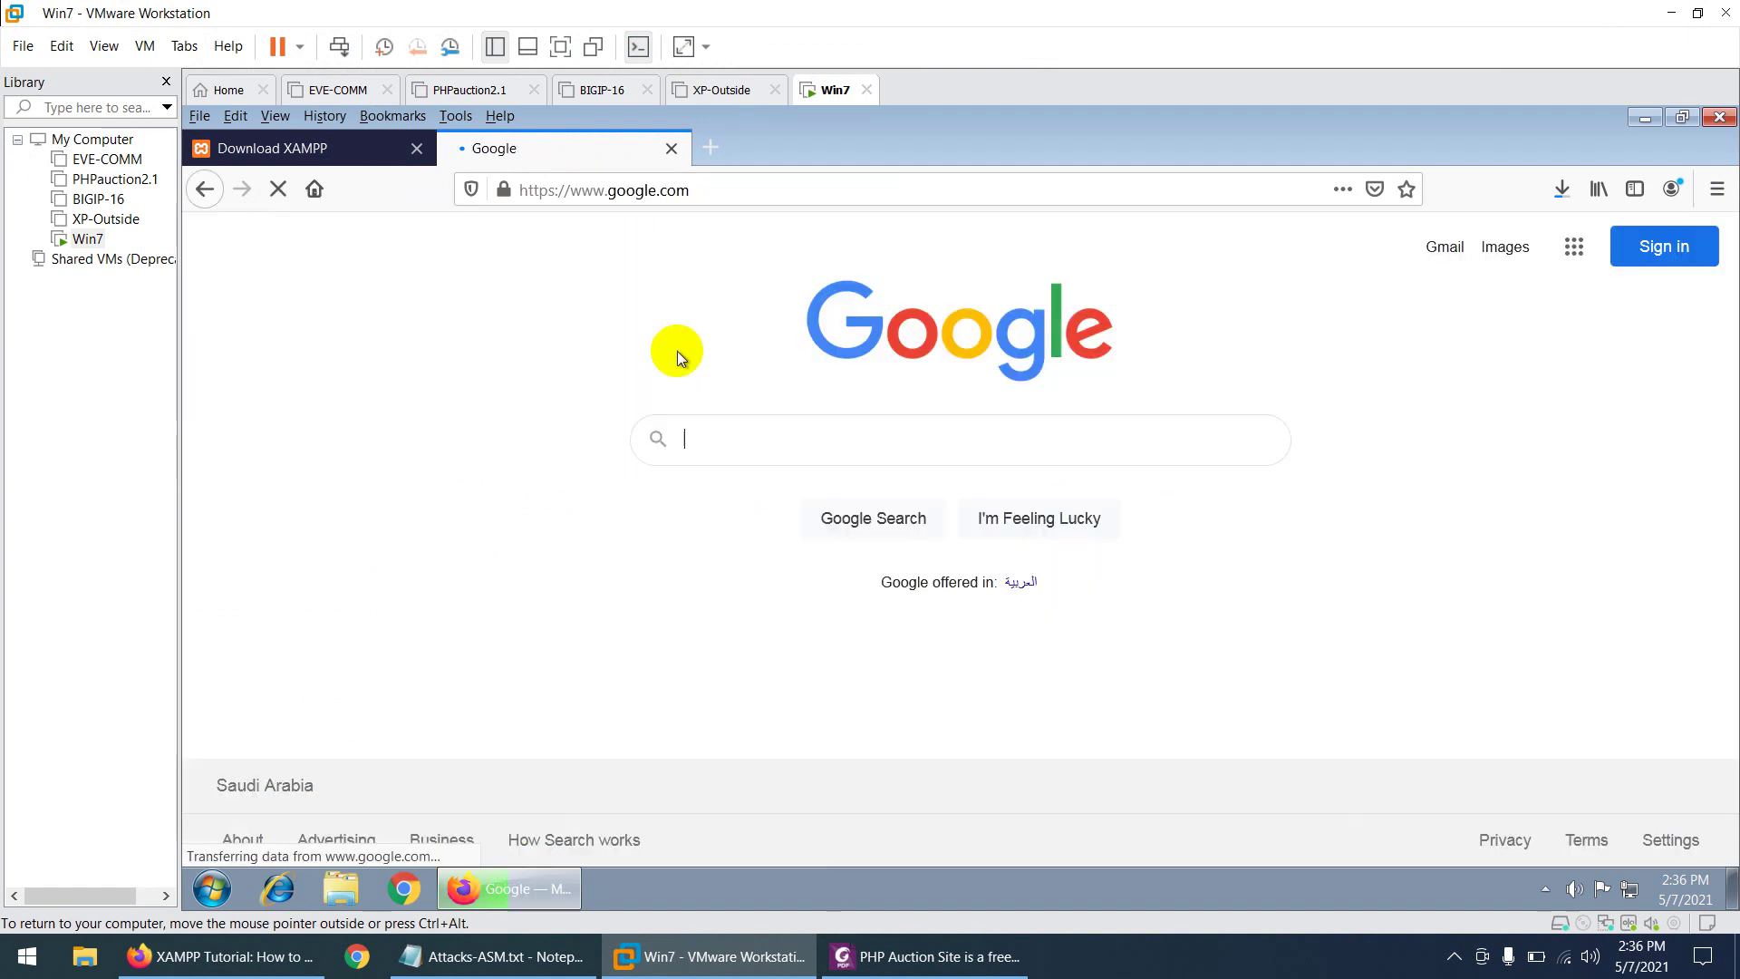
text(Damn Vulnerable Web App)
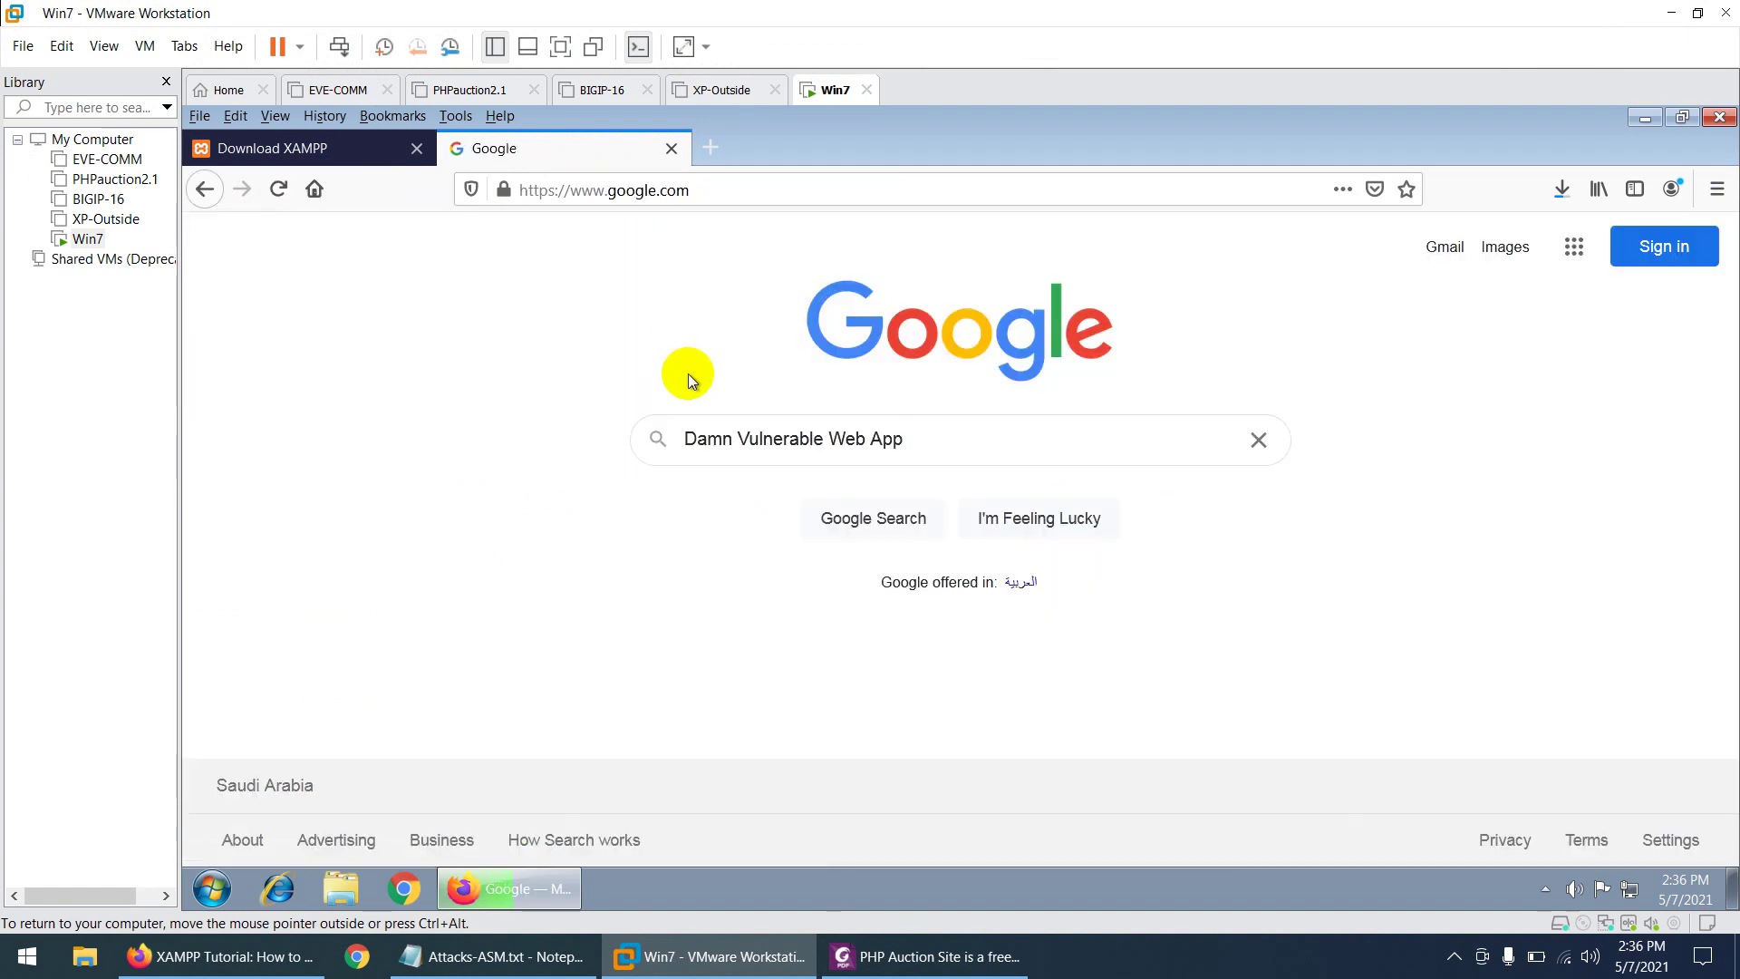
text( download)
key(Return)
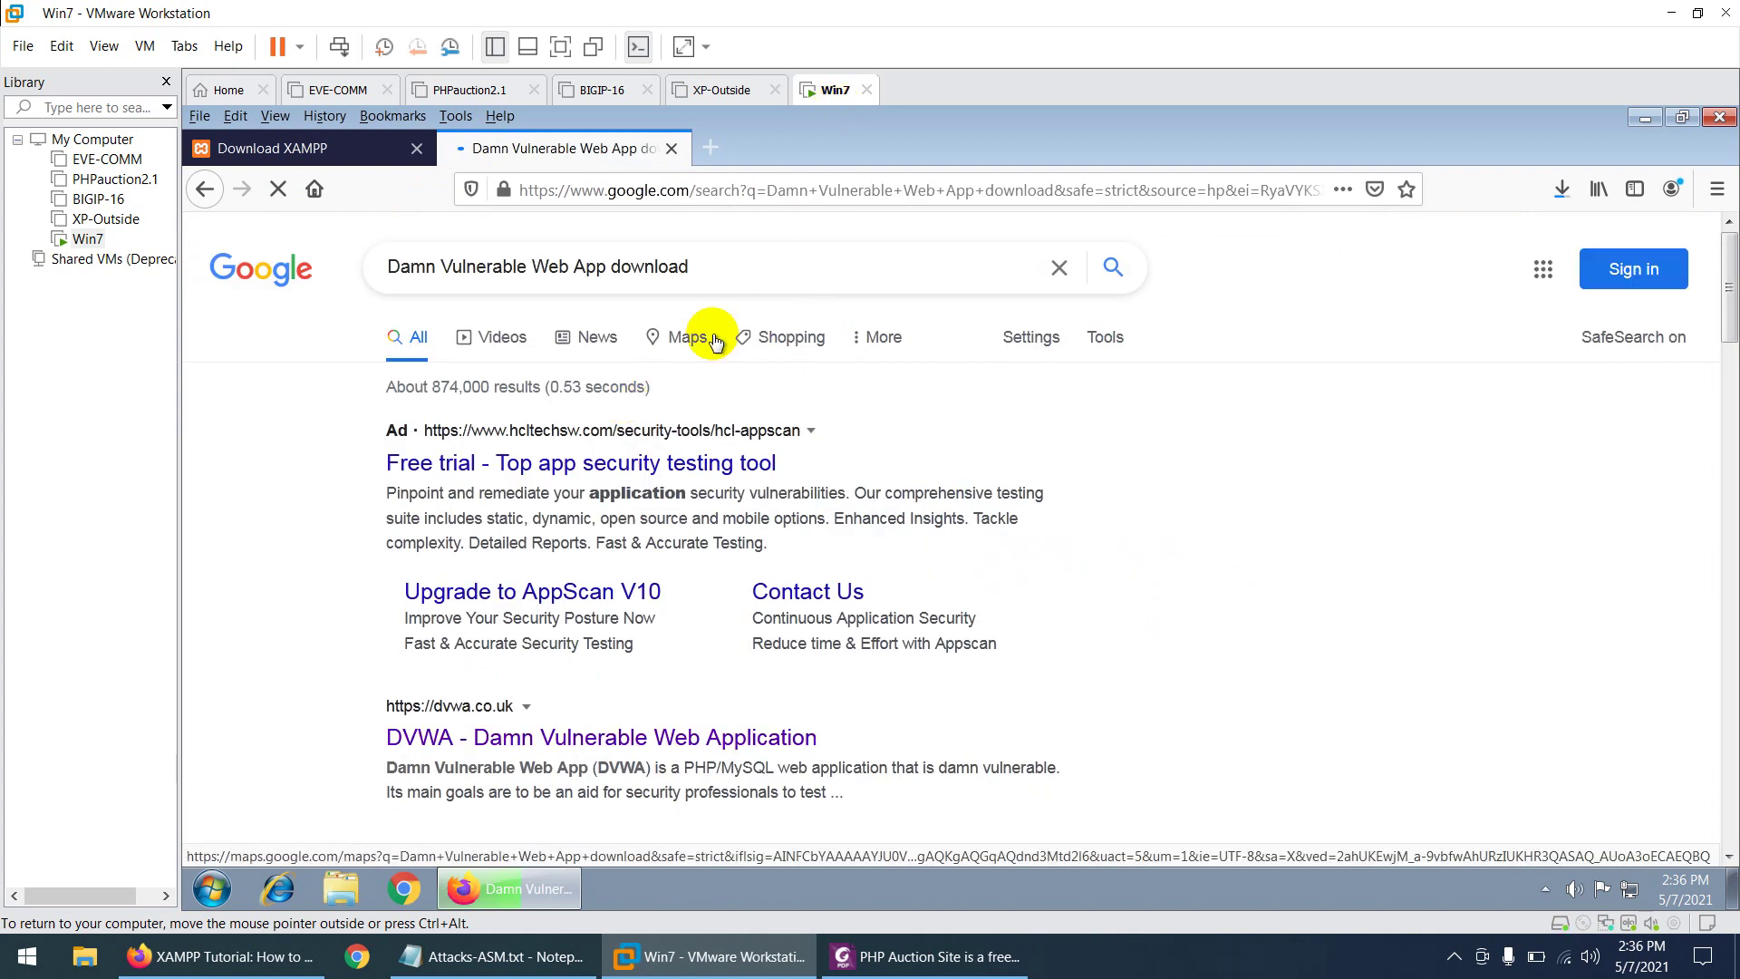
scroll(715, 571, down, 4)
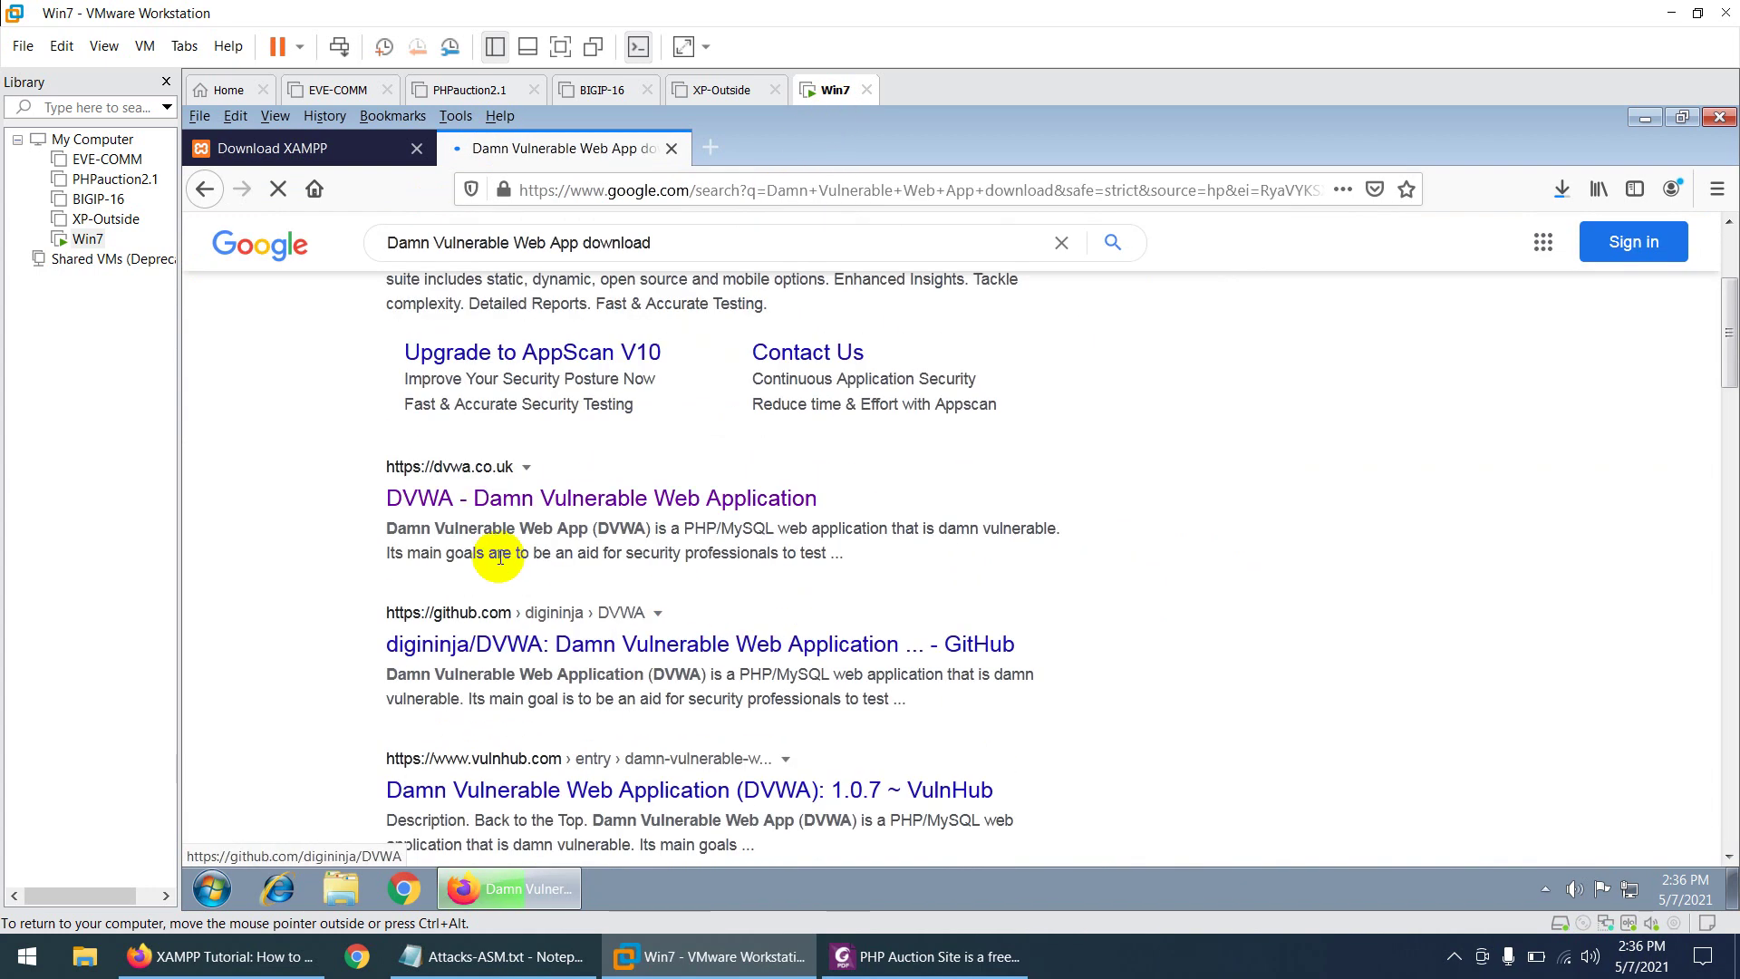
click(555, 505)
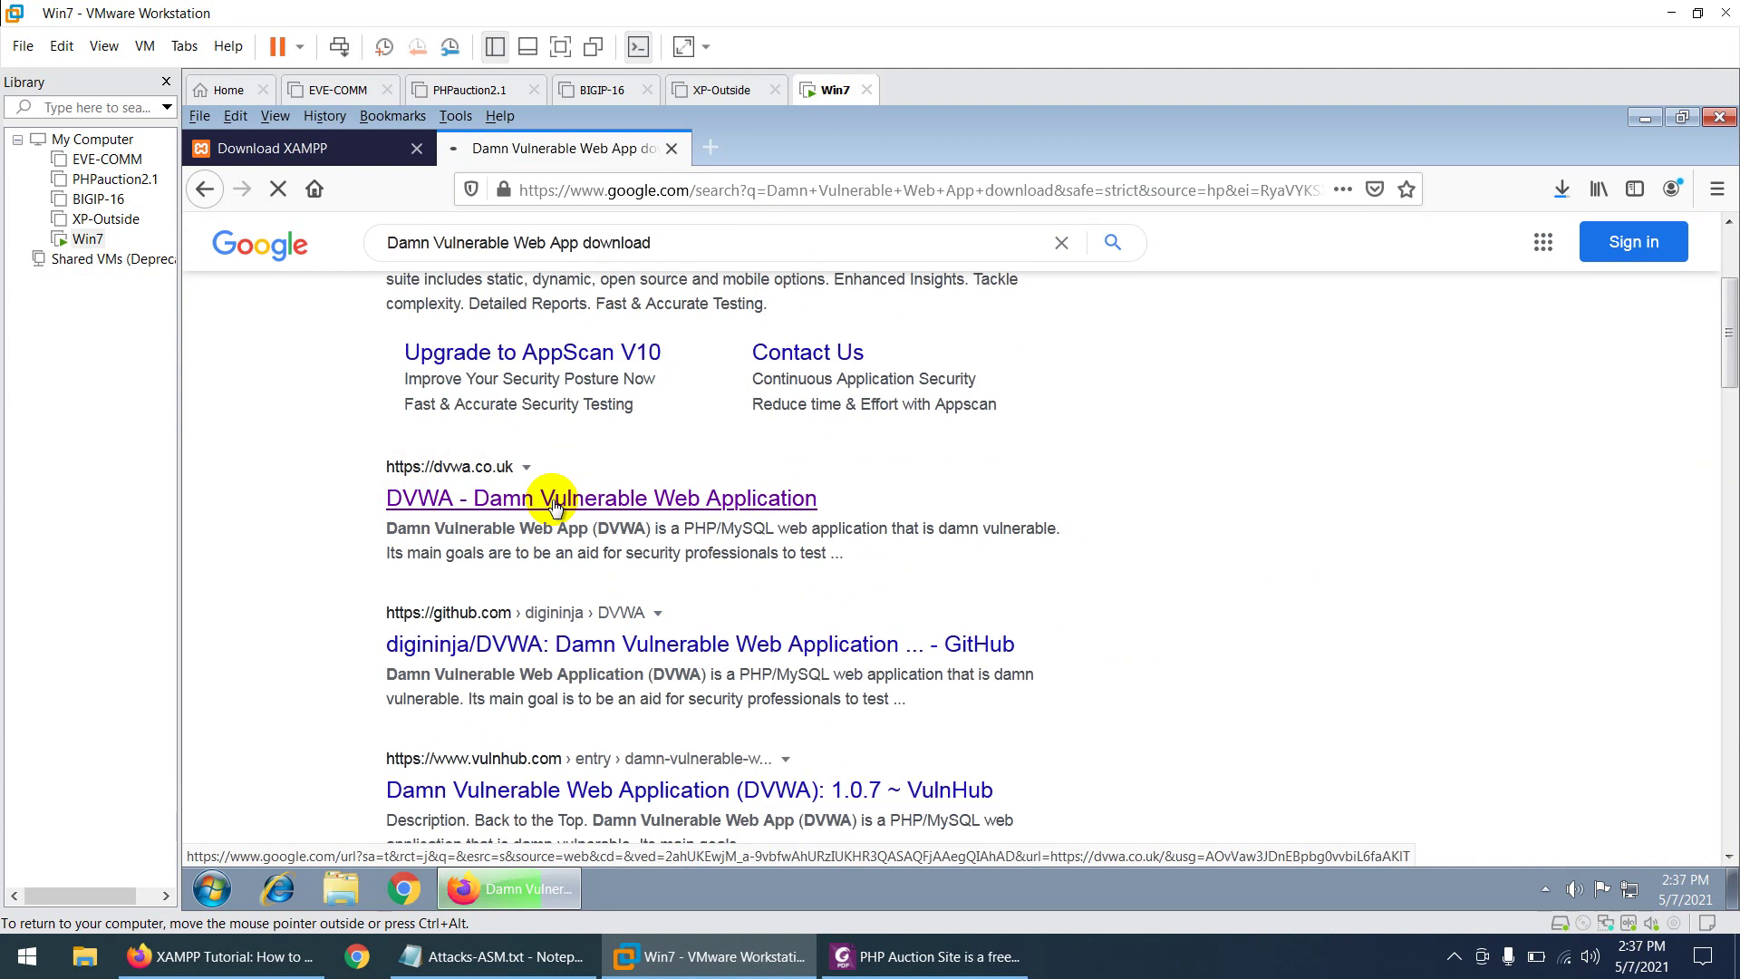
click(554, 500)
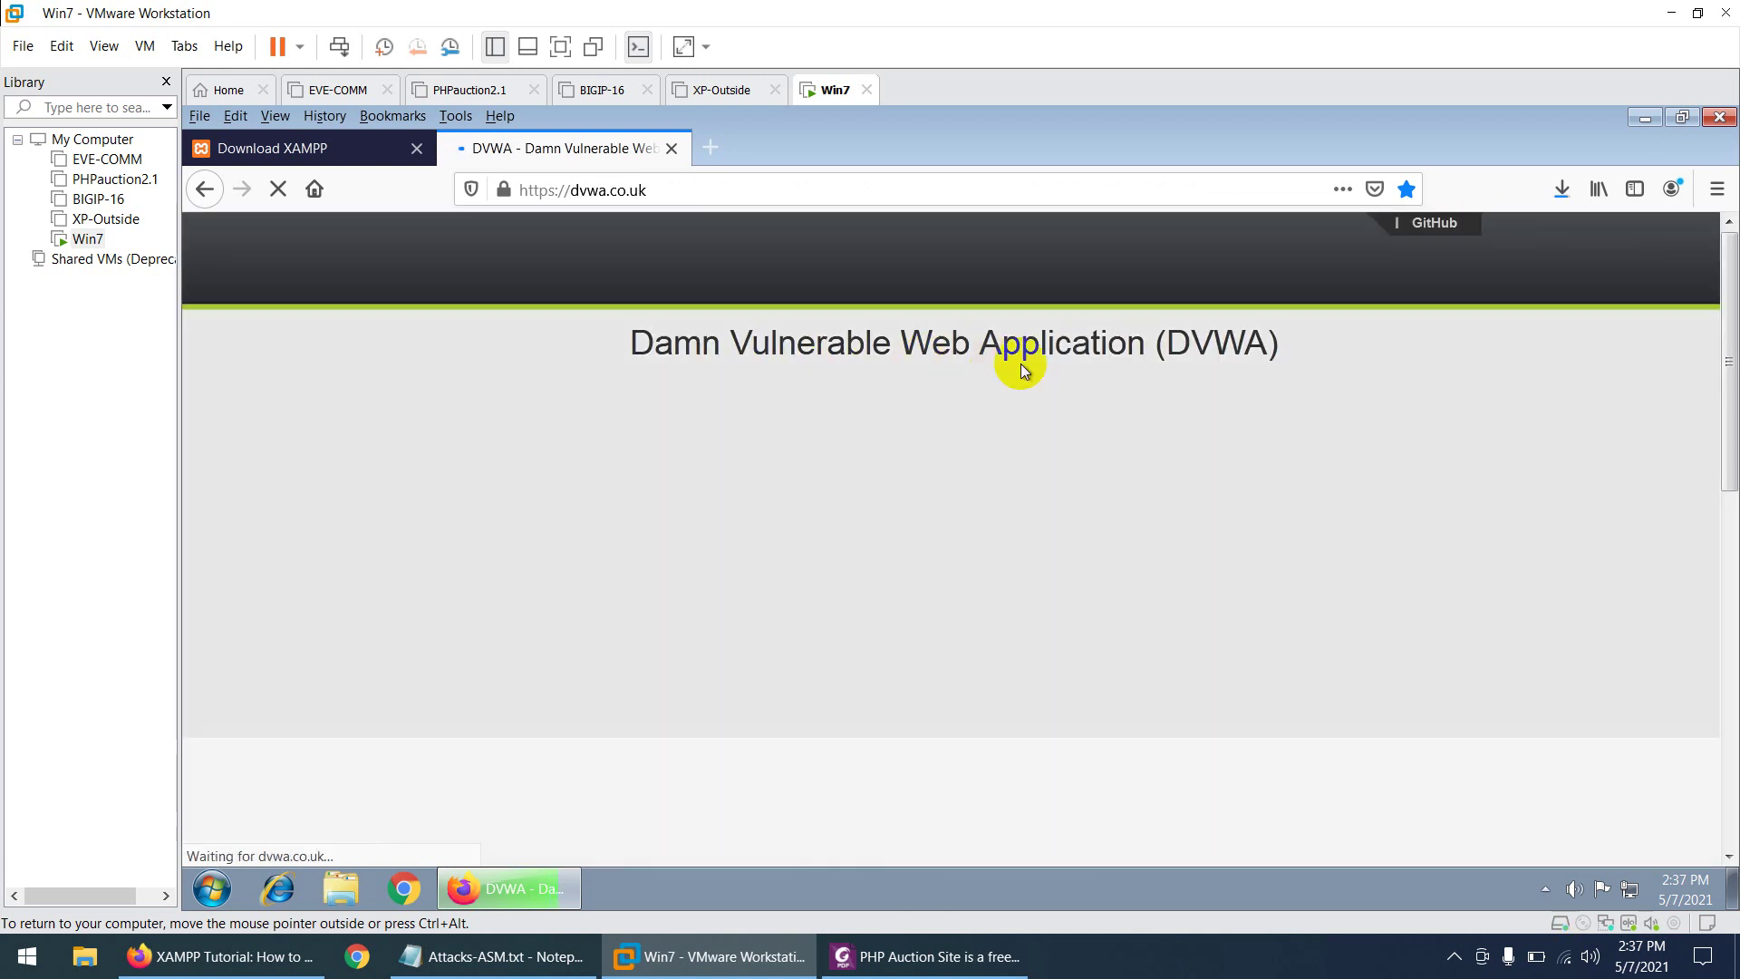
- Save DVWA-master.zip from dvwa.co.uk, then run the XAMPP installer from the downloads list
scroll(805, 571, down, 4)
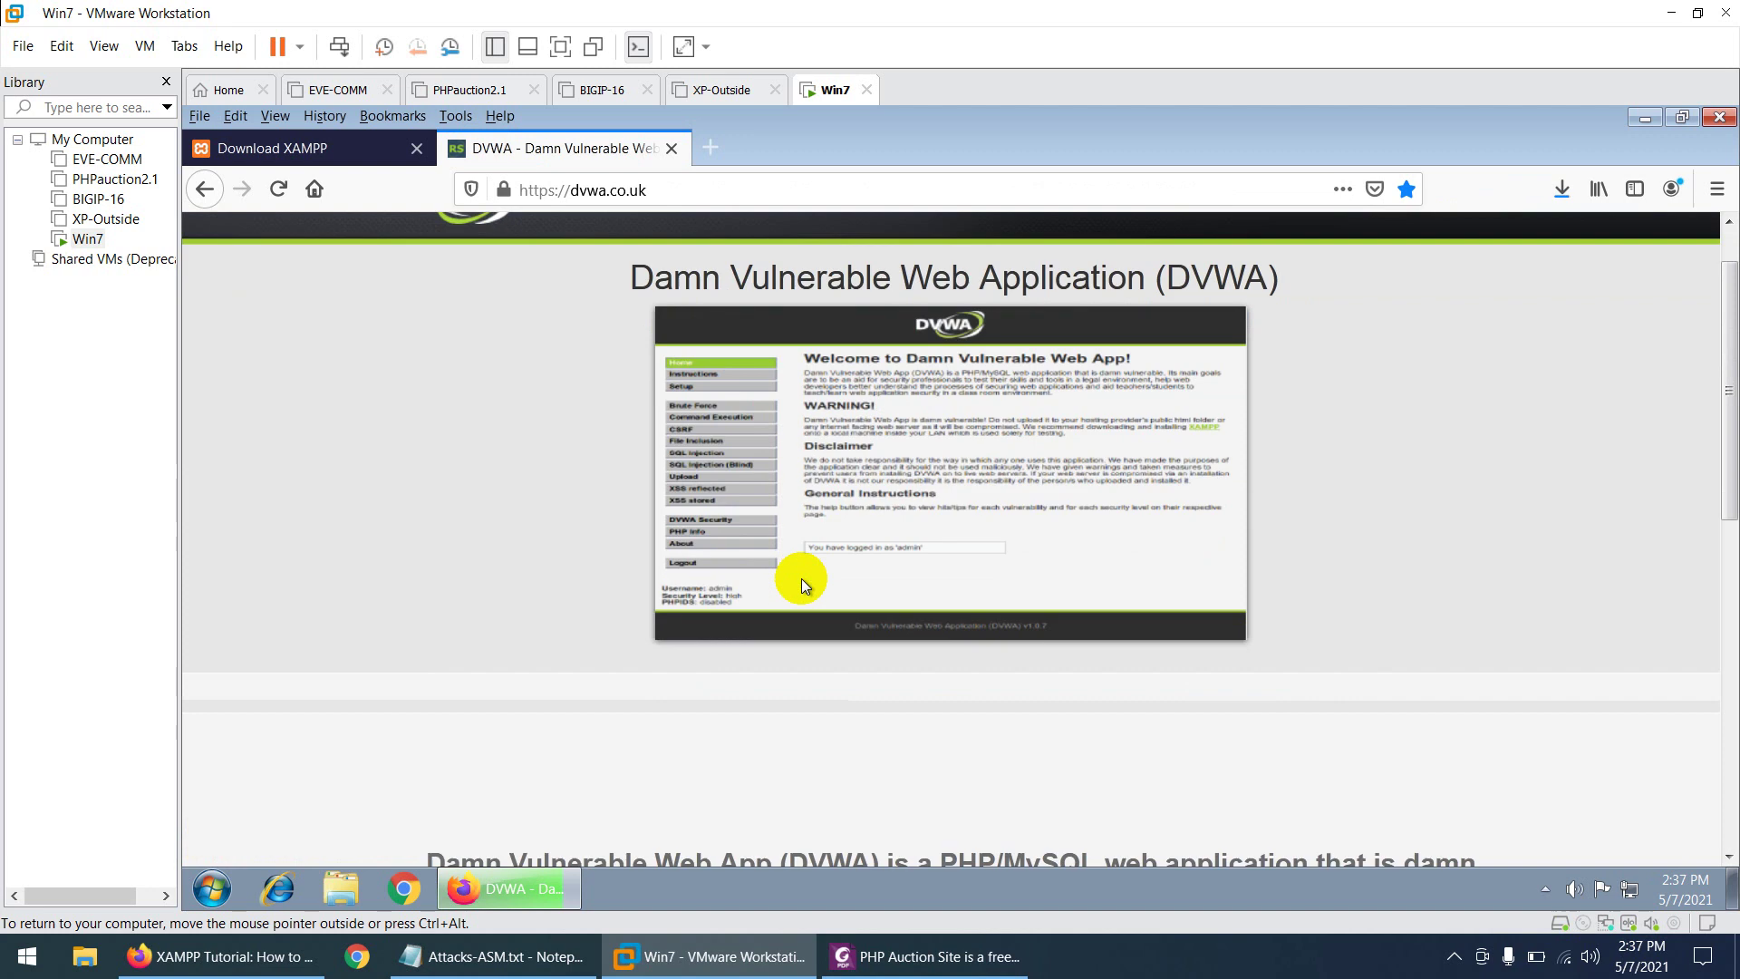
scroll(798, 593, down, 4)
click(581, 458)
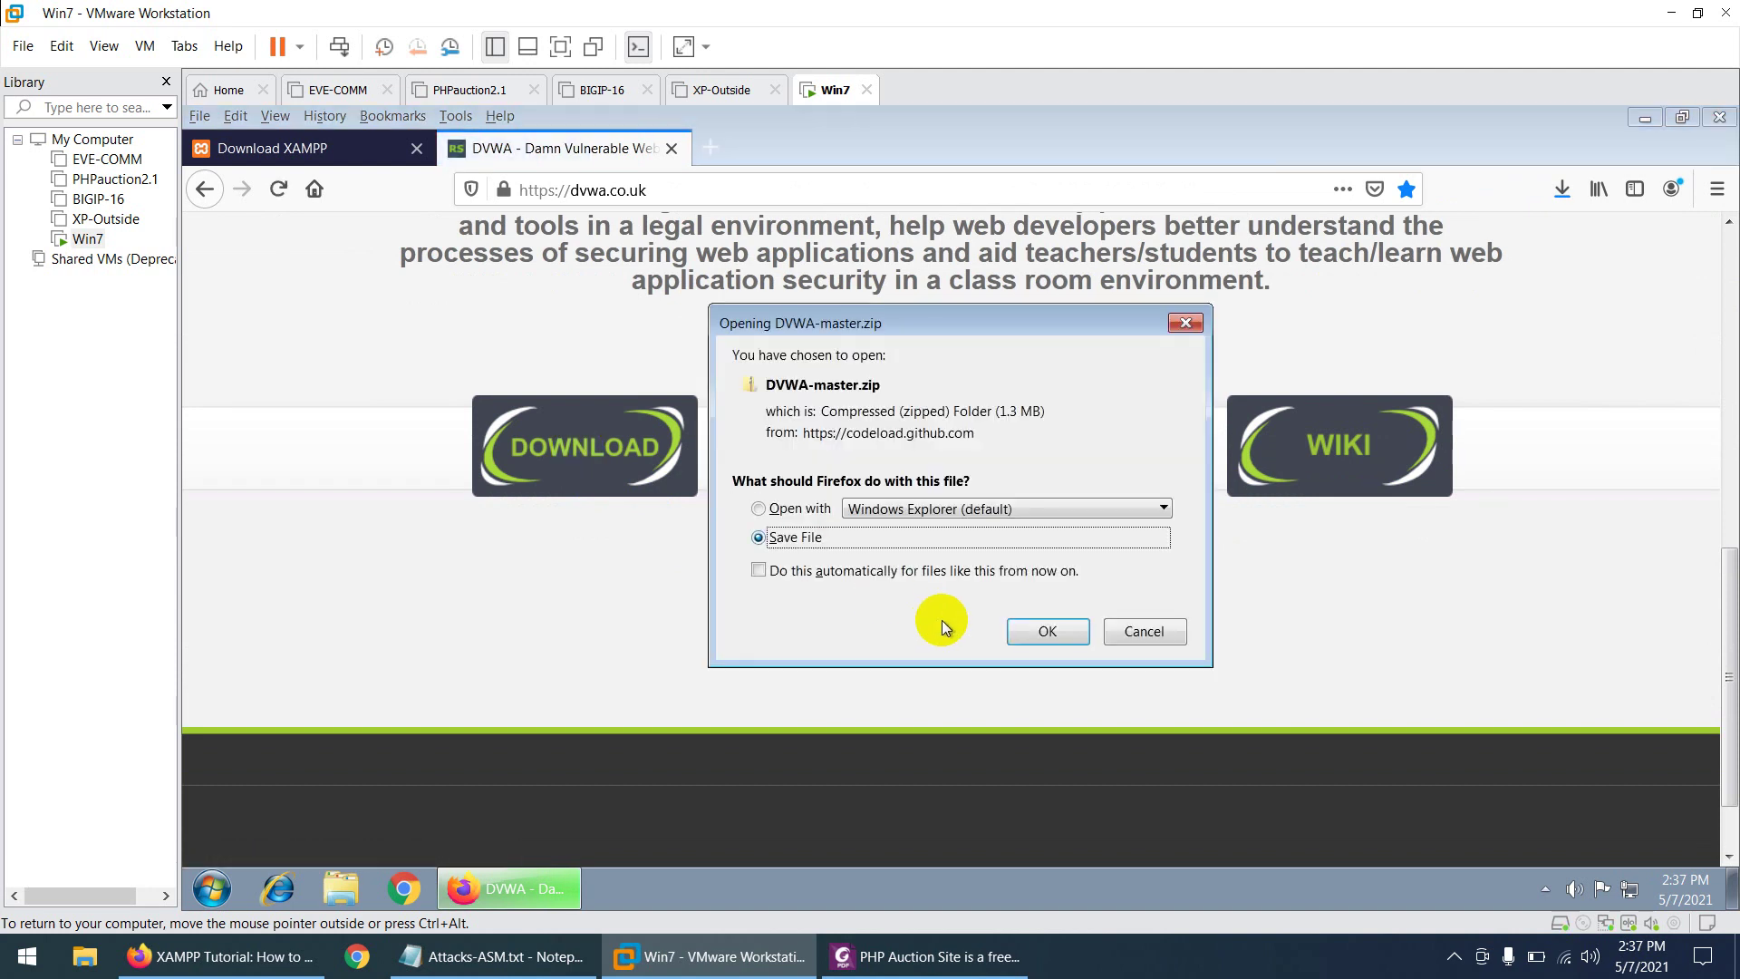
click(1043, 633)
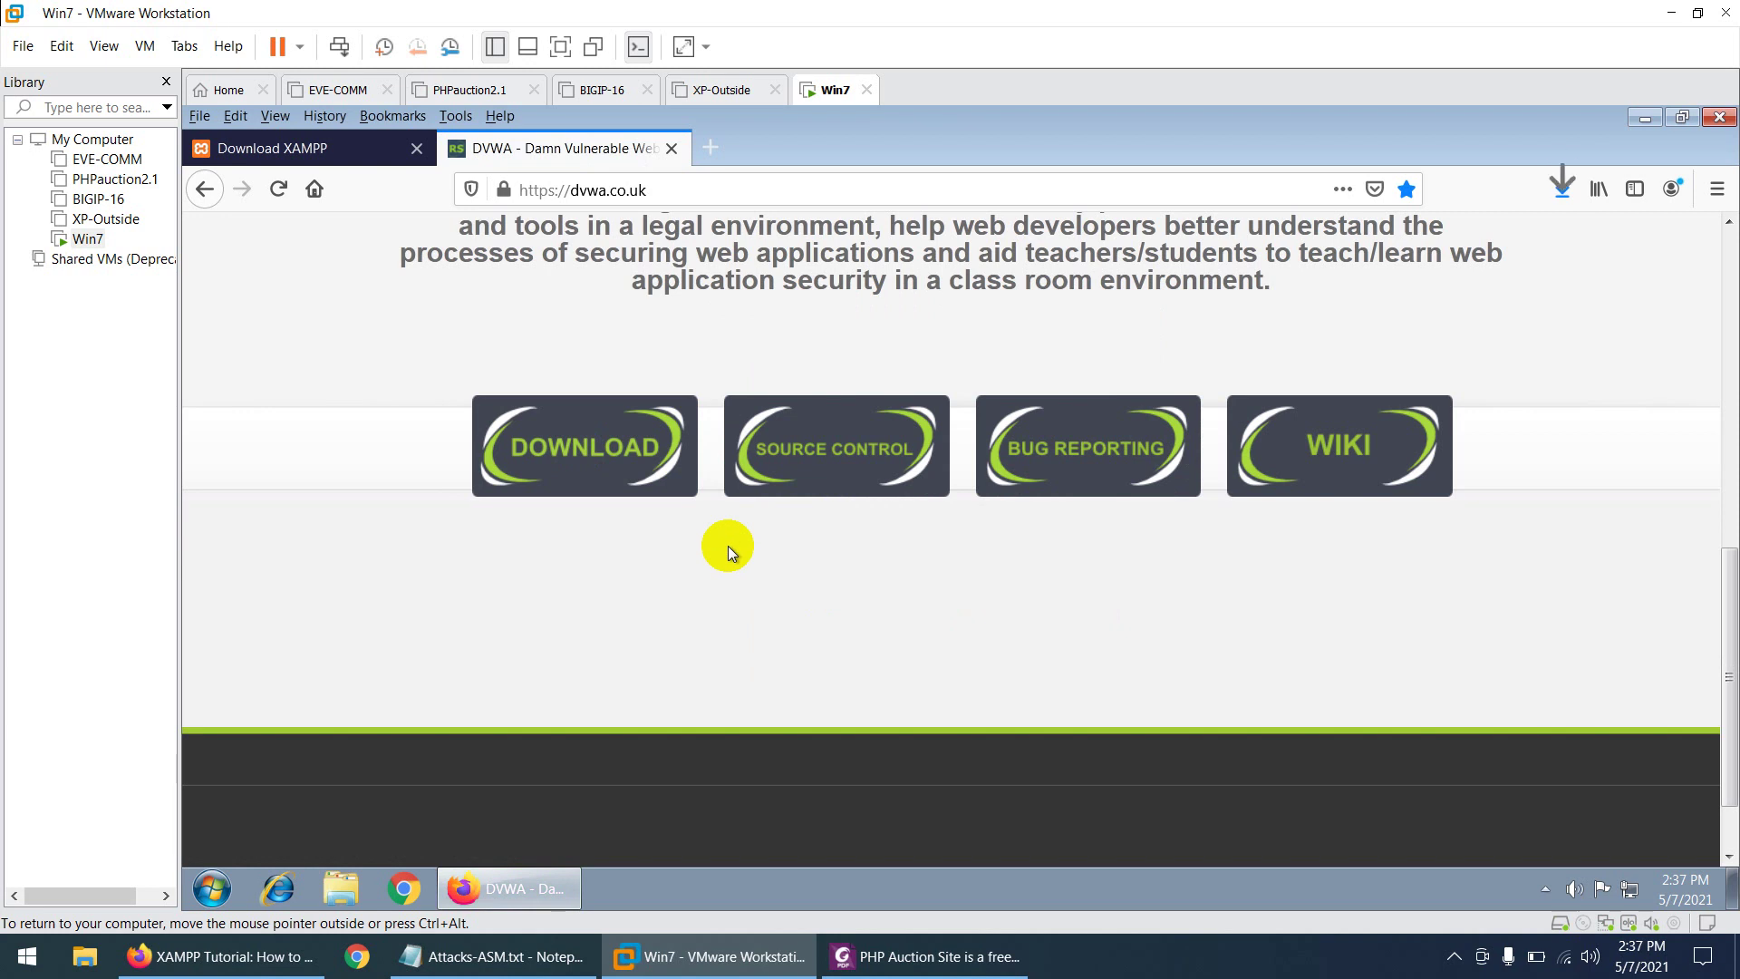
click(1562, 191)
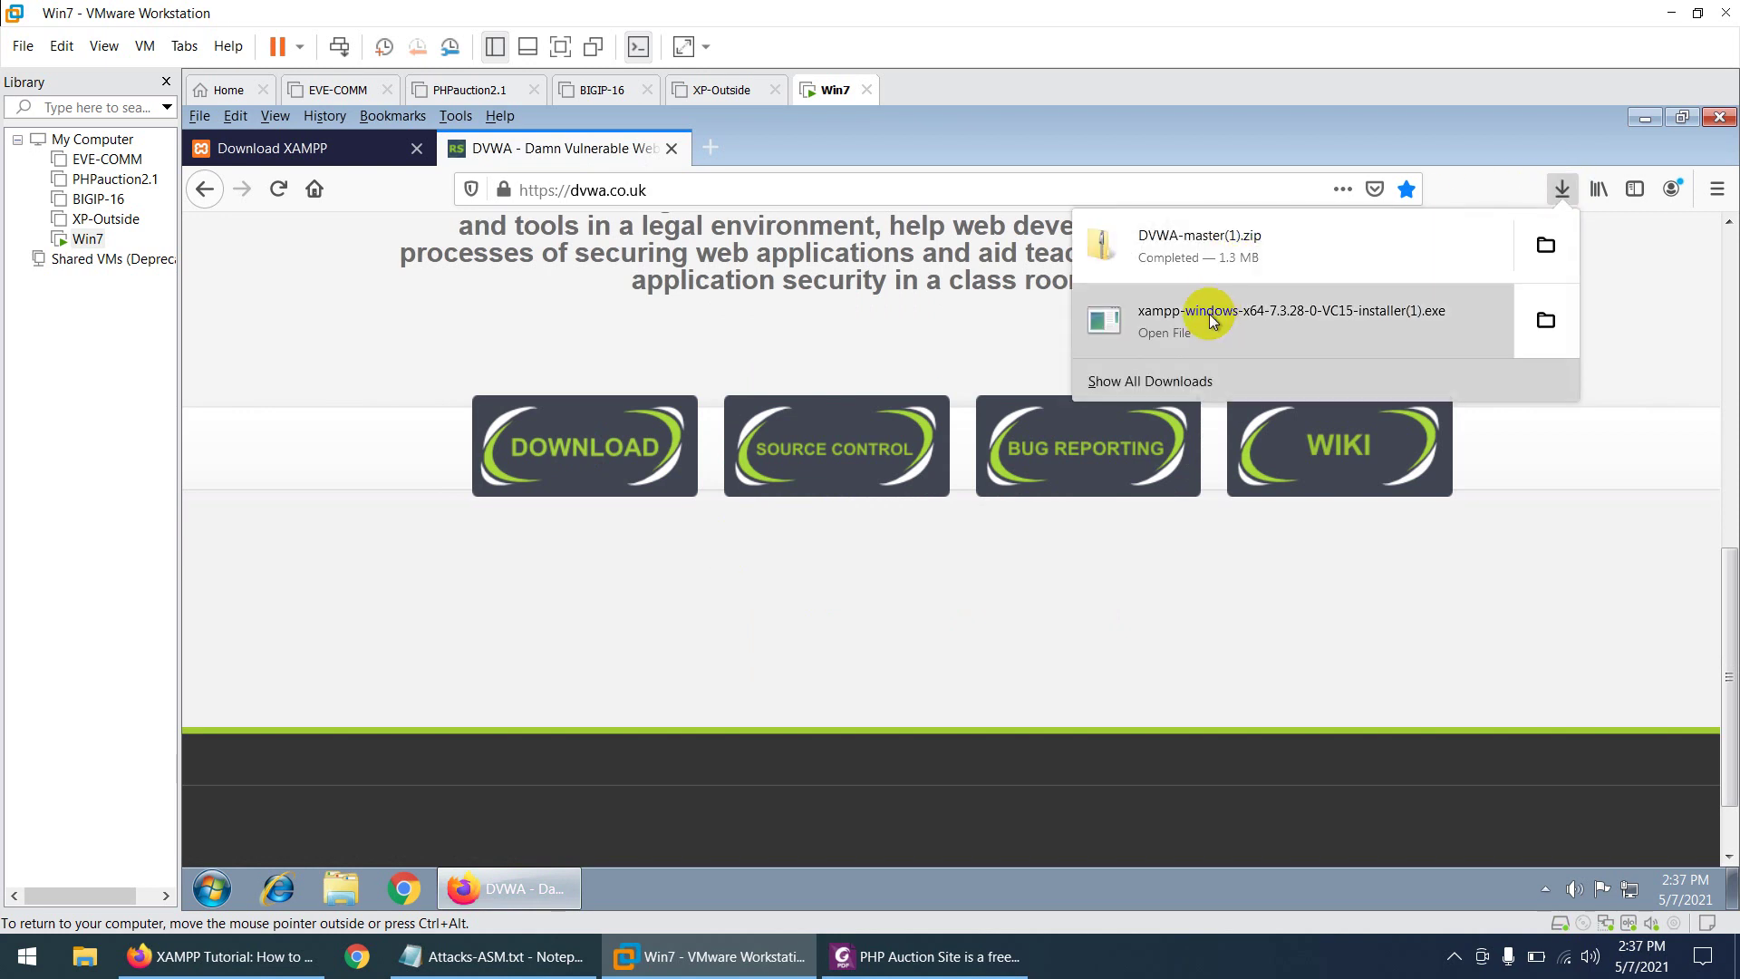
click(1237, 322)
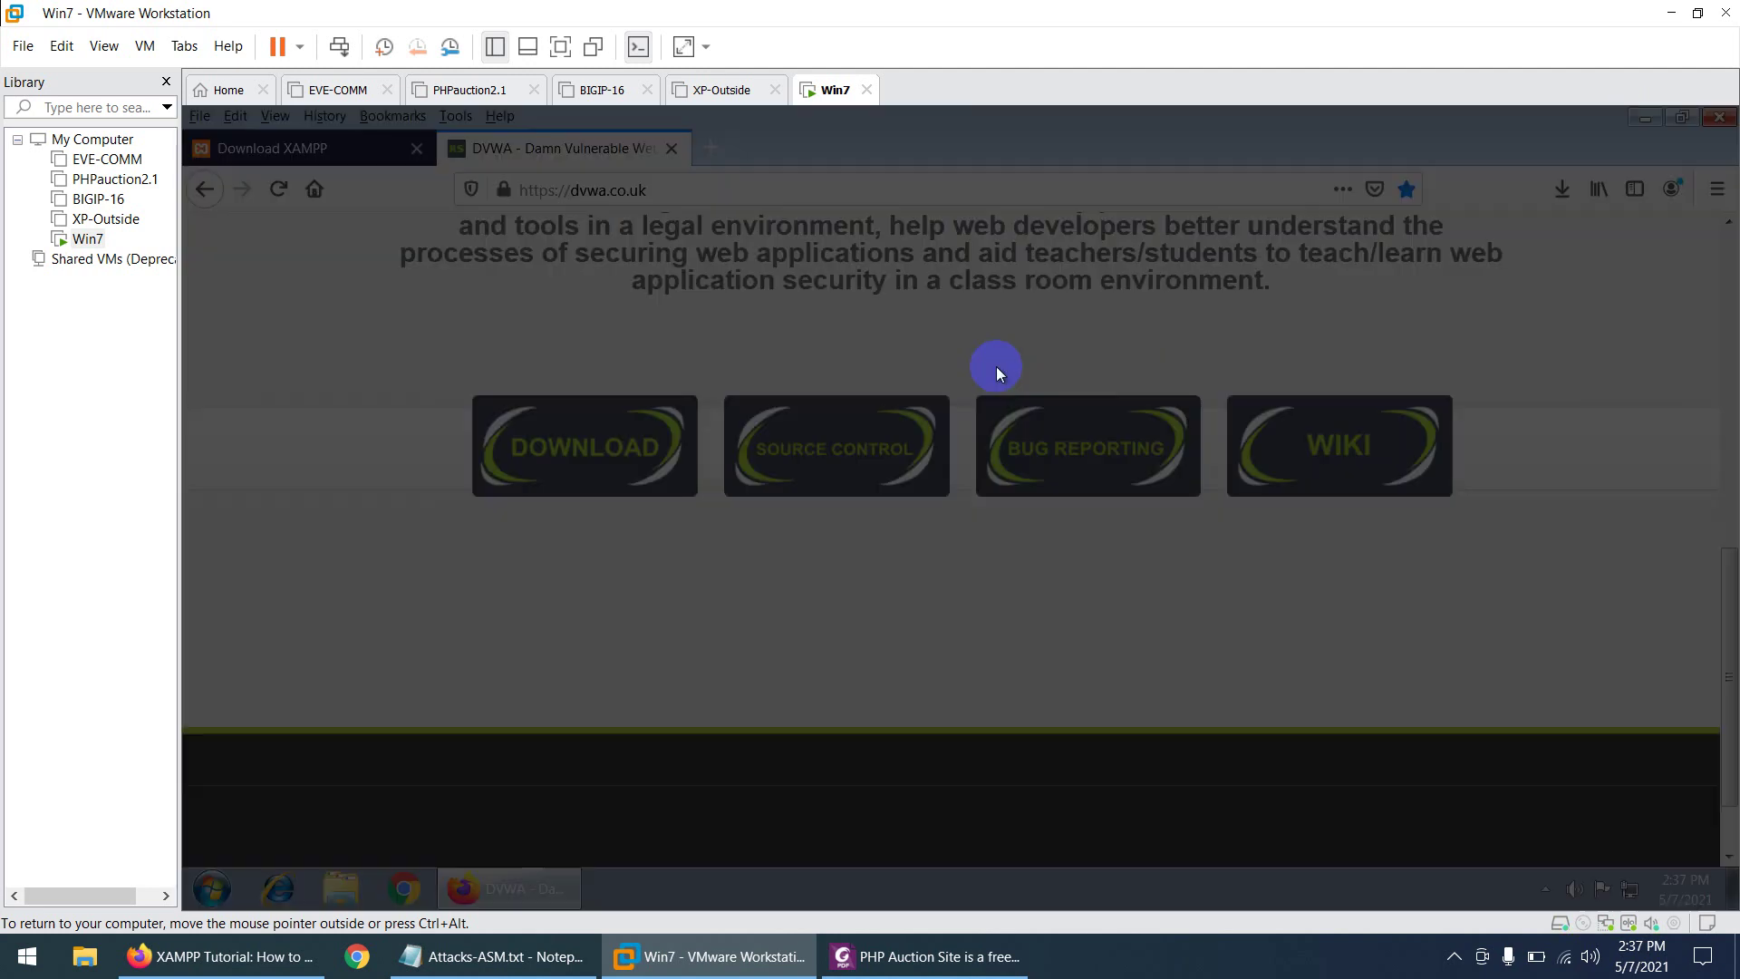
- Approve the XAMPP installer's UAC prompt and dismiss its UAC warning dialog
click(1047, 518)
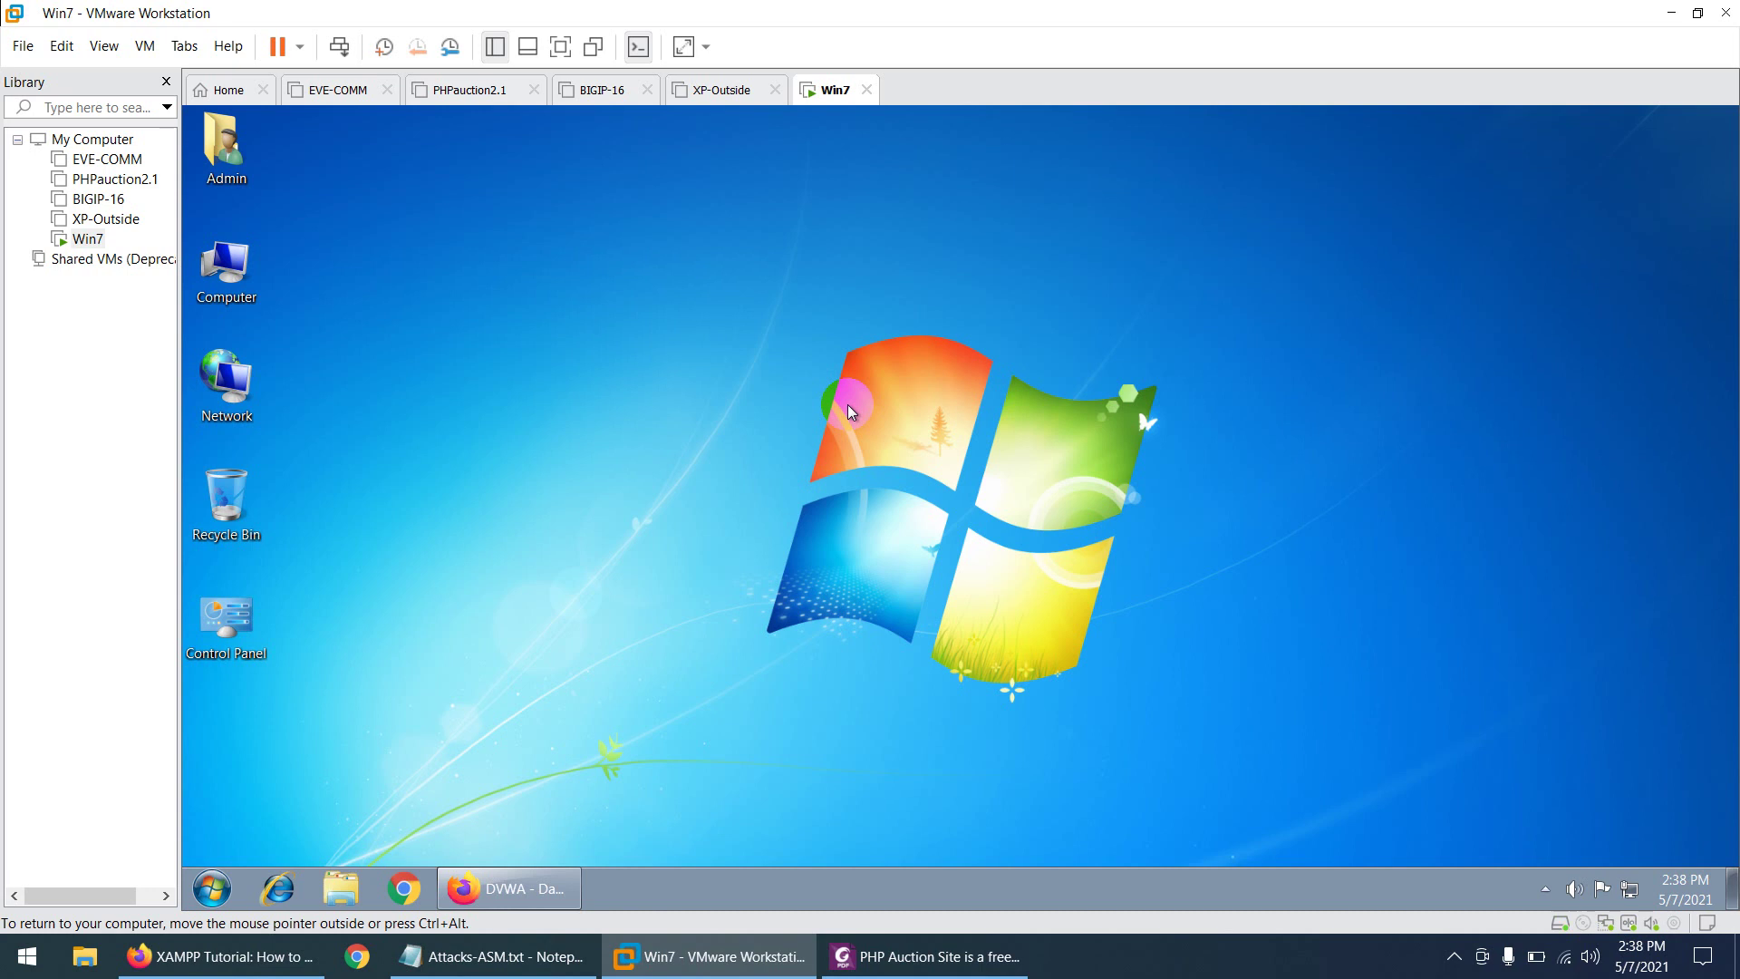
click(226, 956)
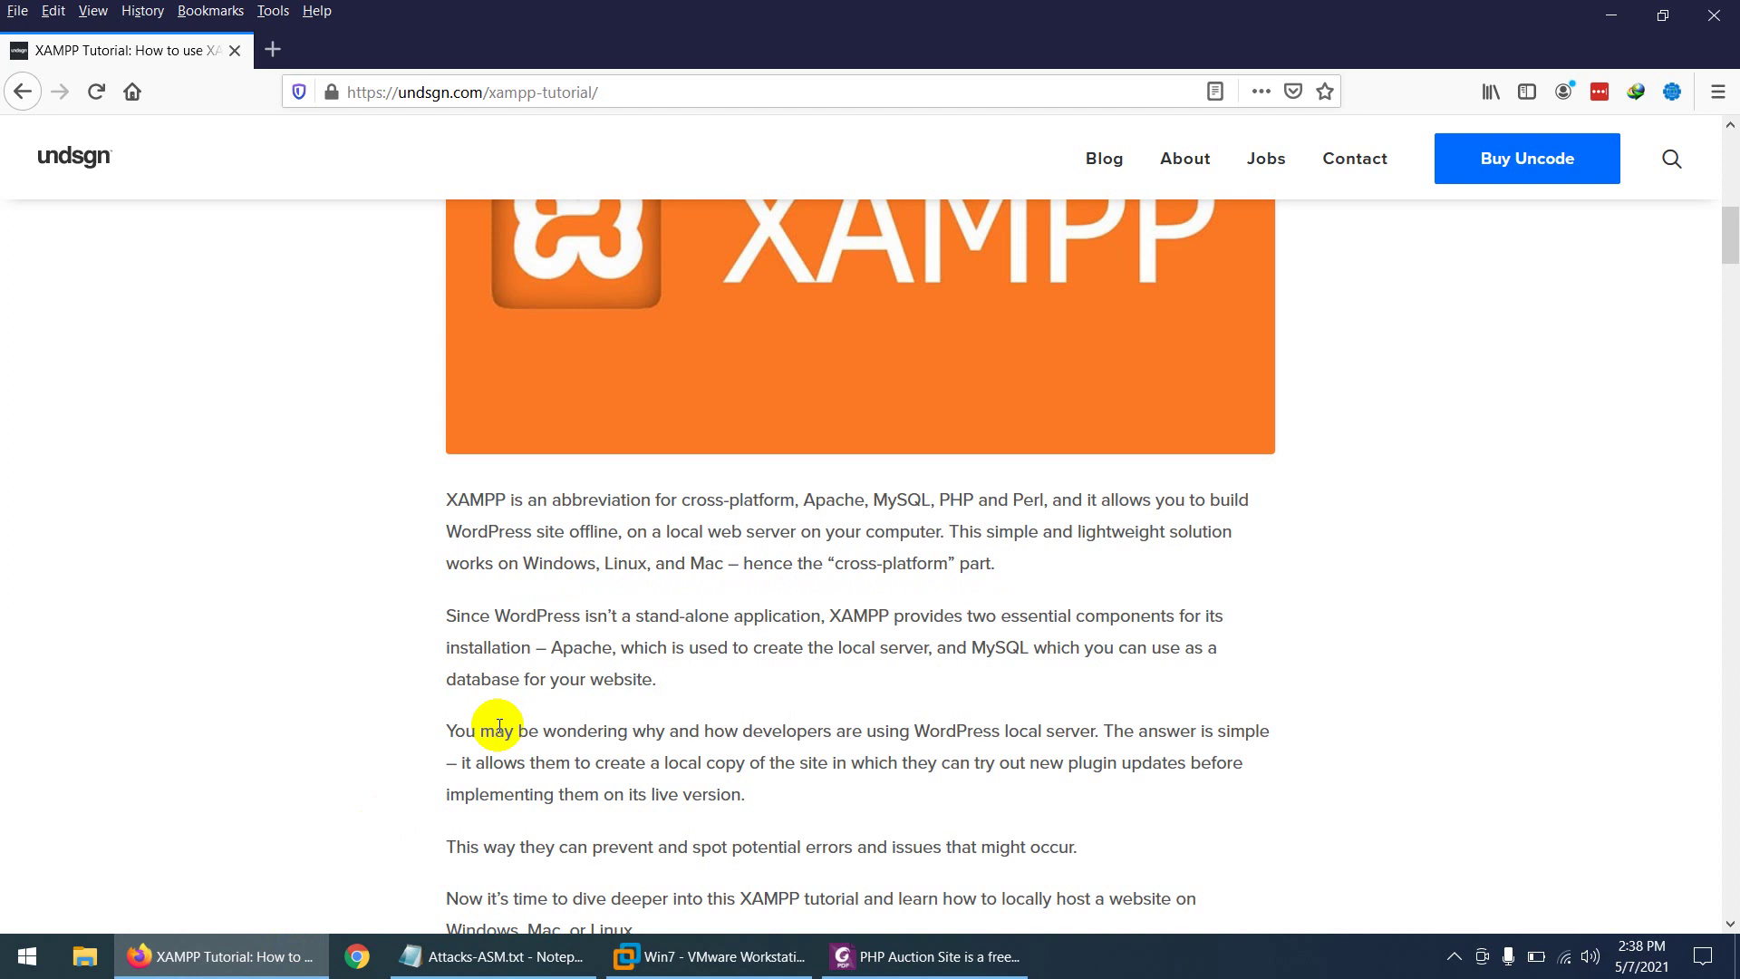
click(710, 956)
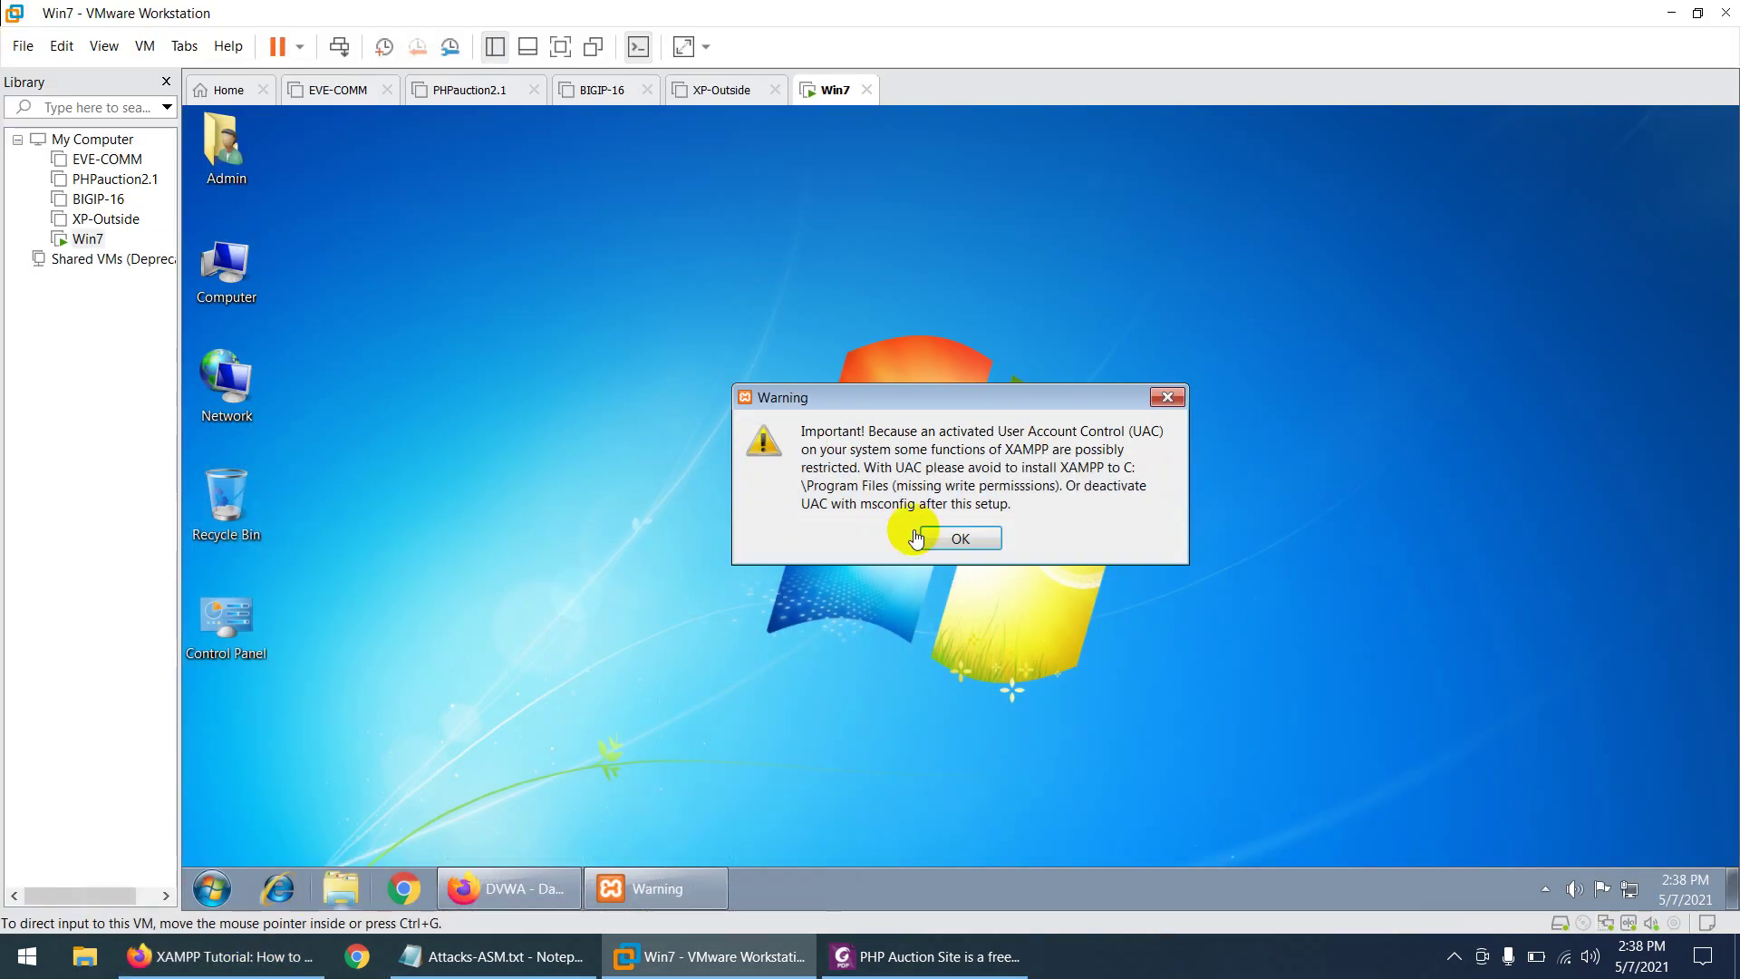
click(969, 539)
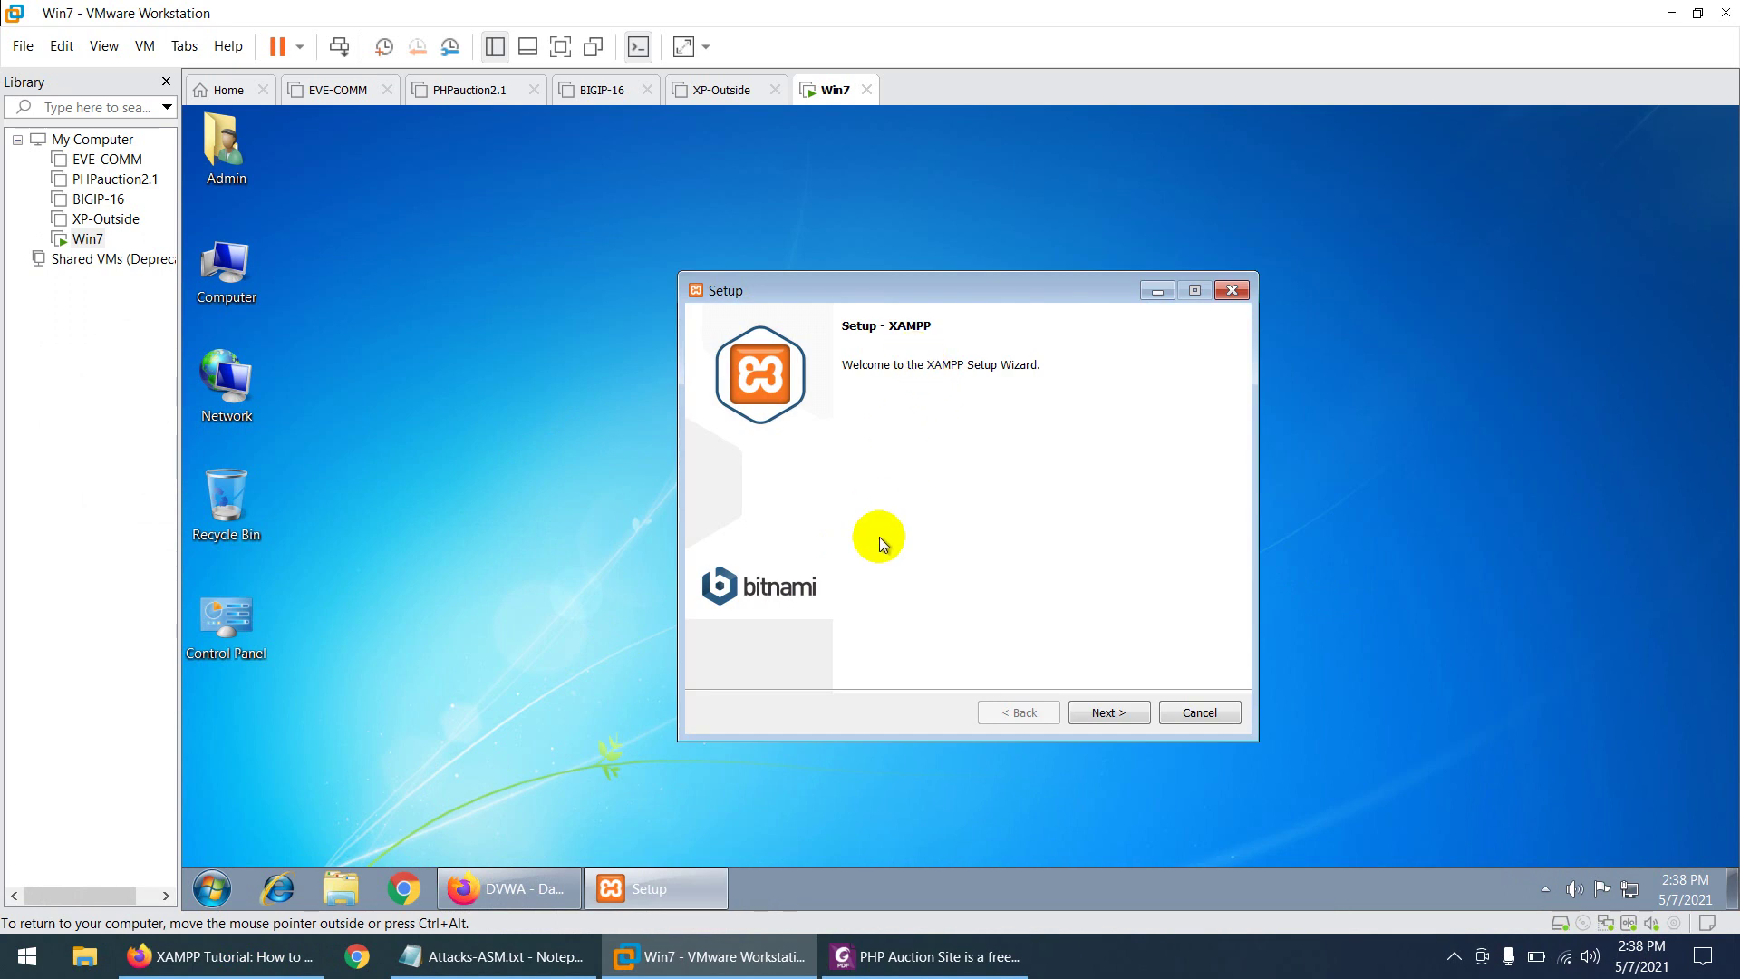
- Exclude Webalizer and Fake Sendmail, keep C:\xampp and English, and reach Ready to Install
click(1107, 715)
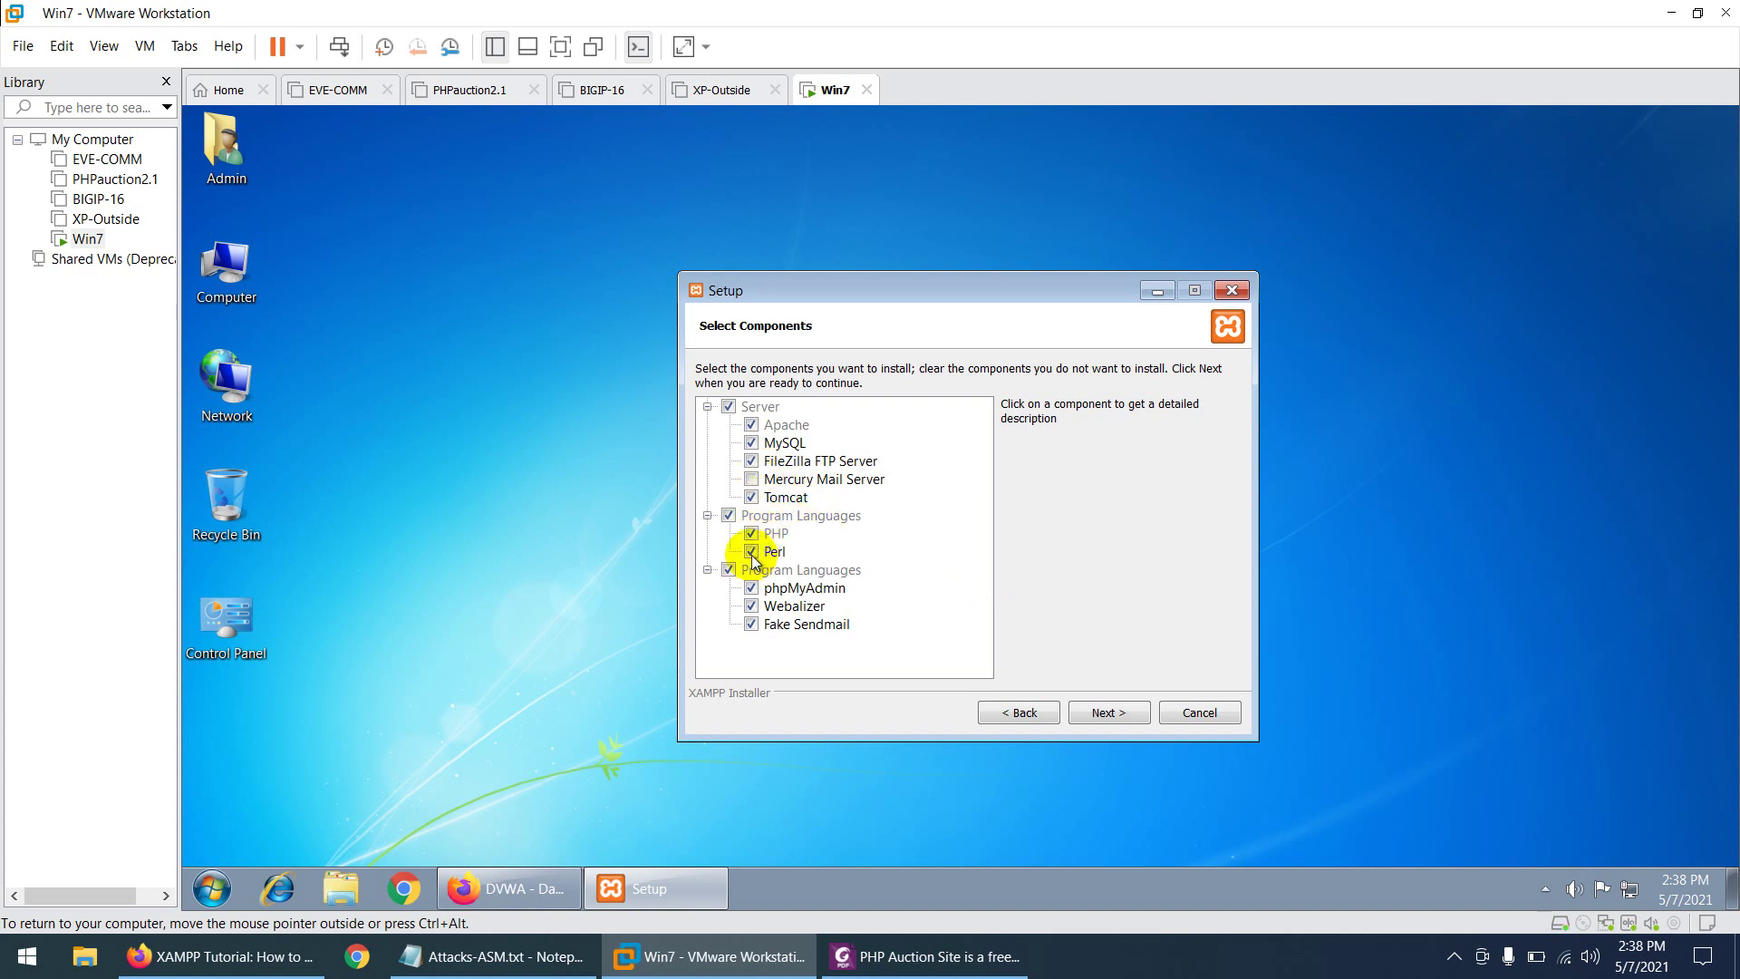
click(751, 605)
click(752, 625)
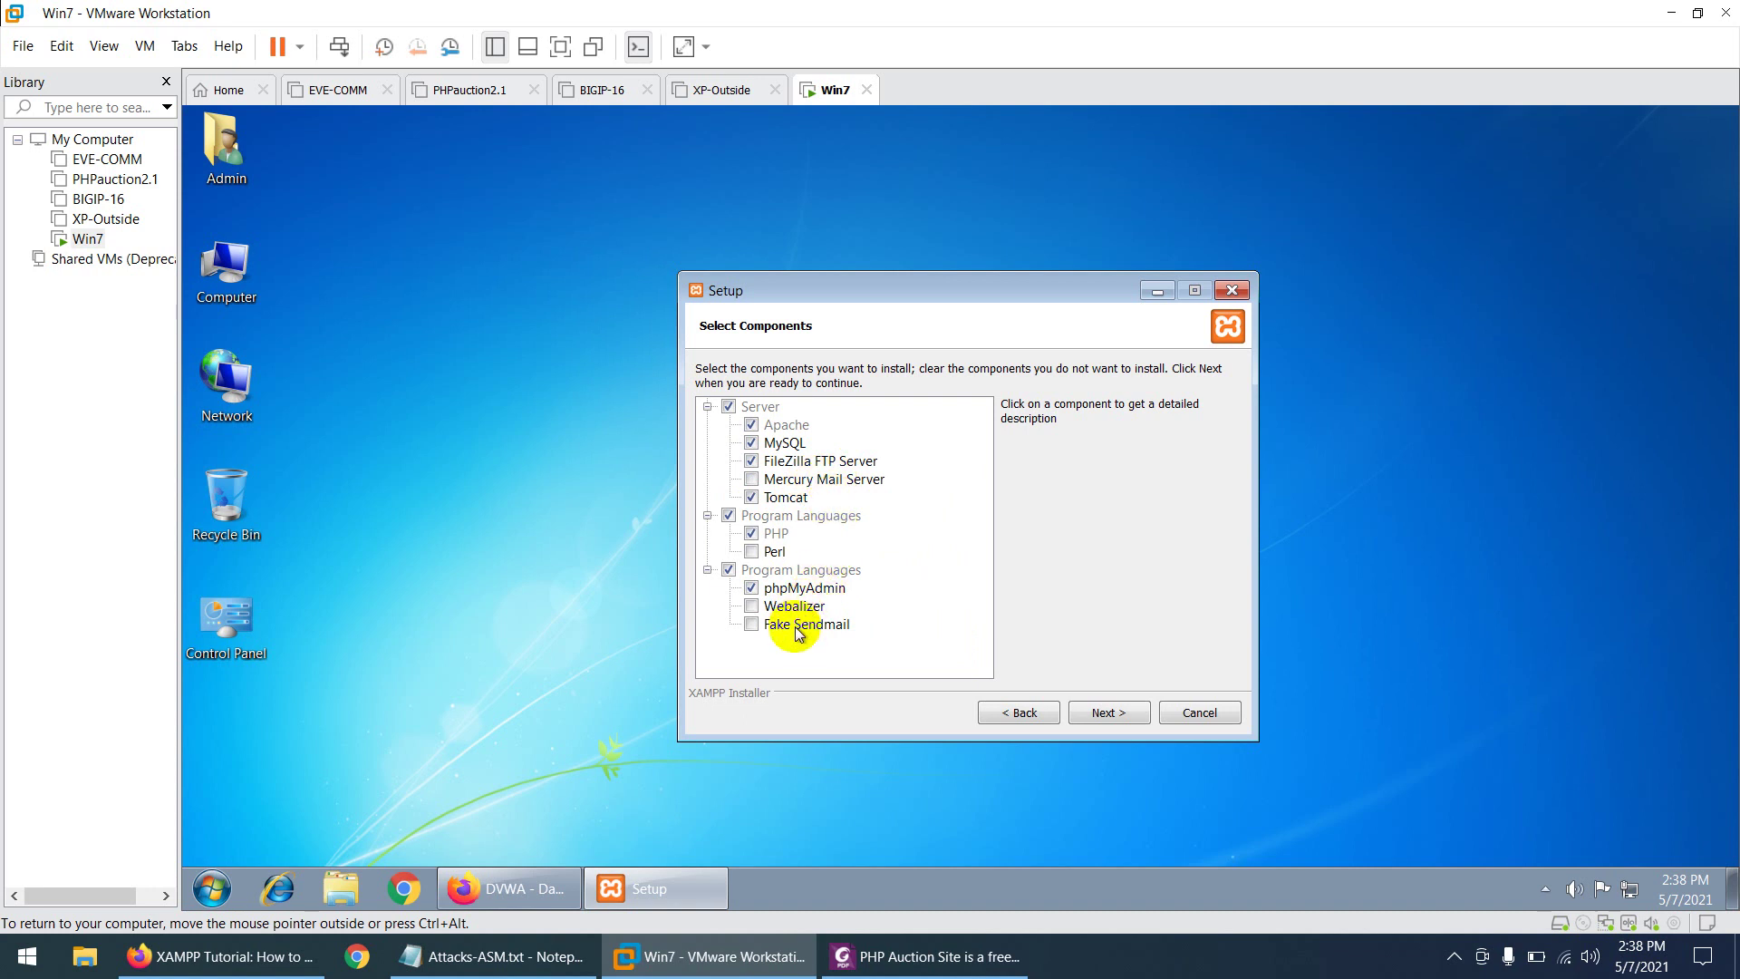
click(1108, 712)
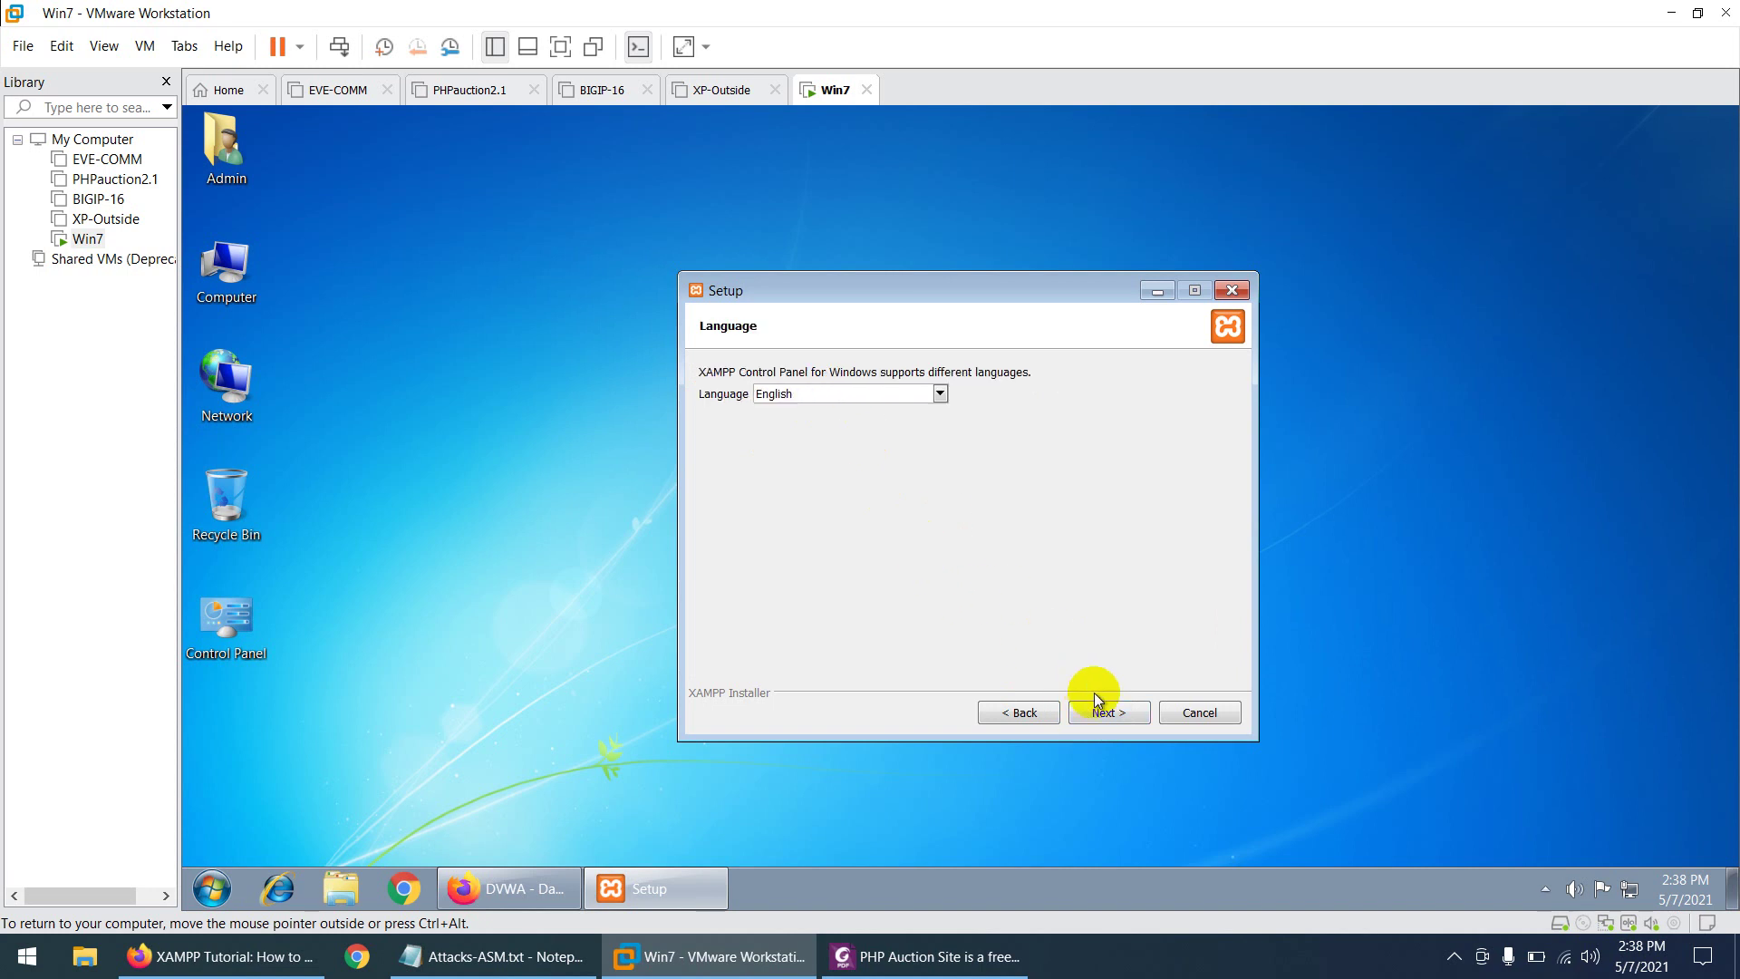
click(1108, 713)
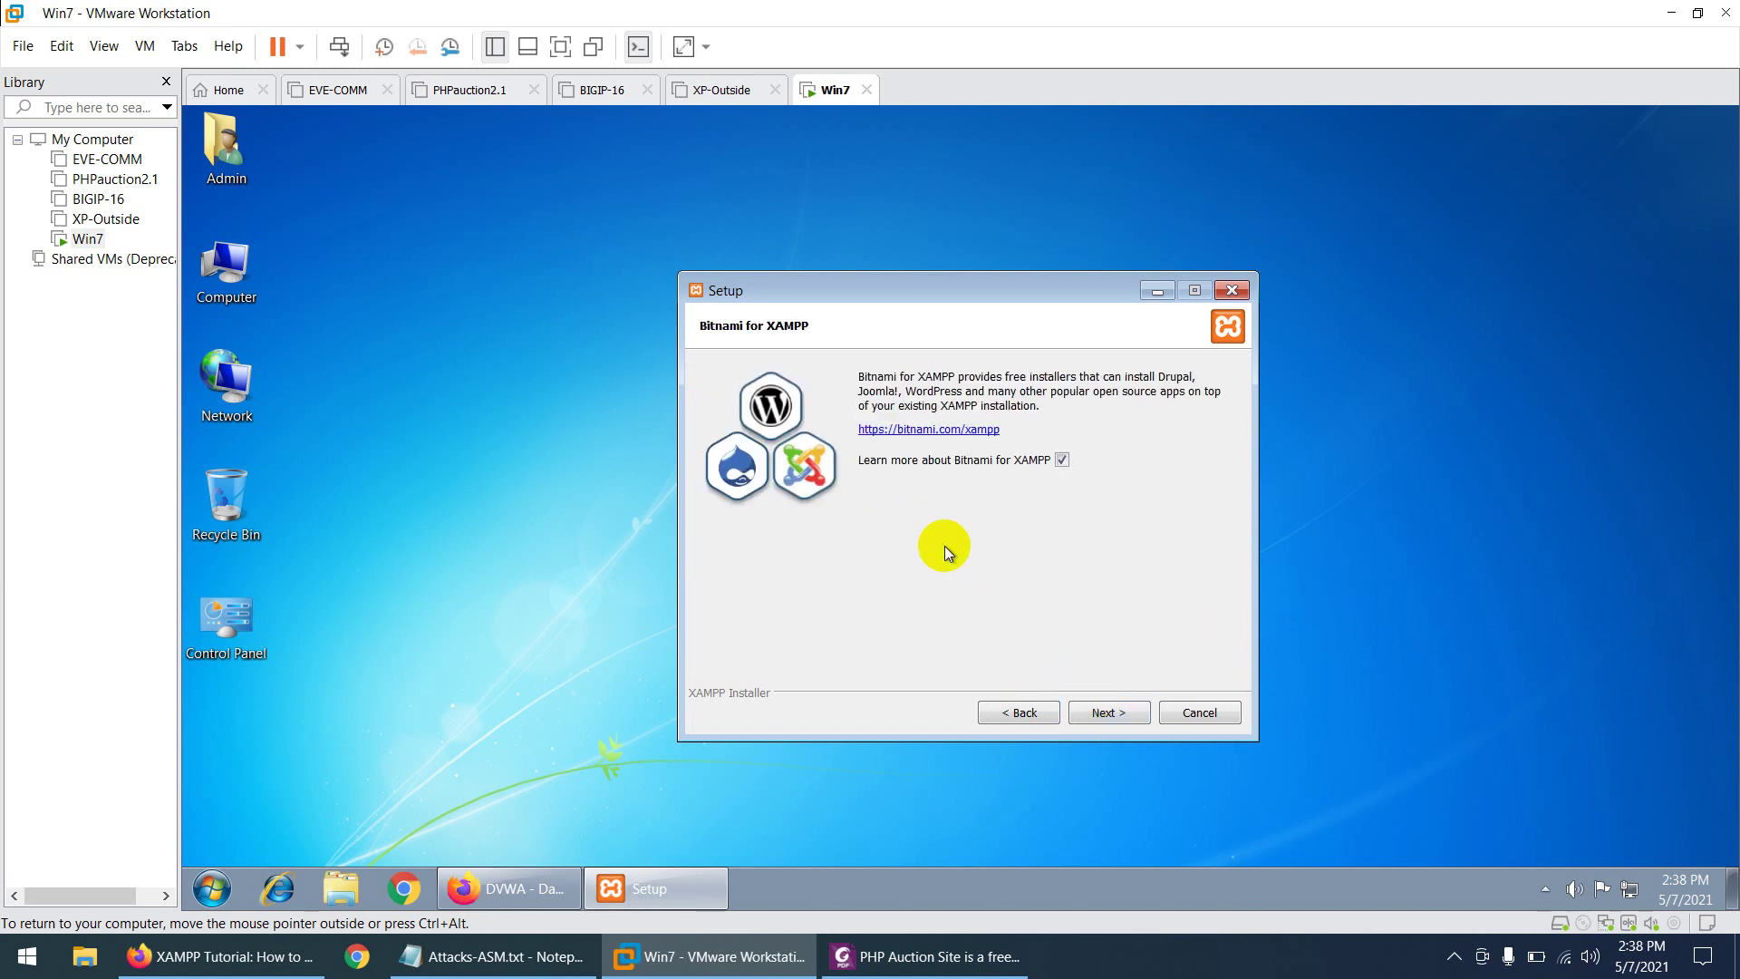
click(1103, 712)
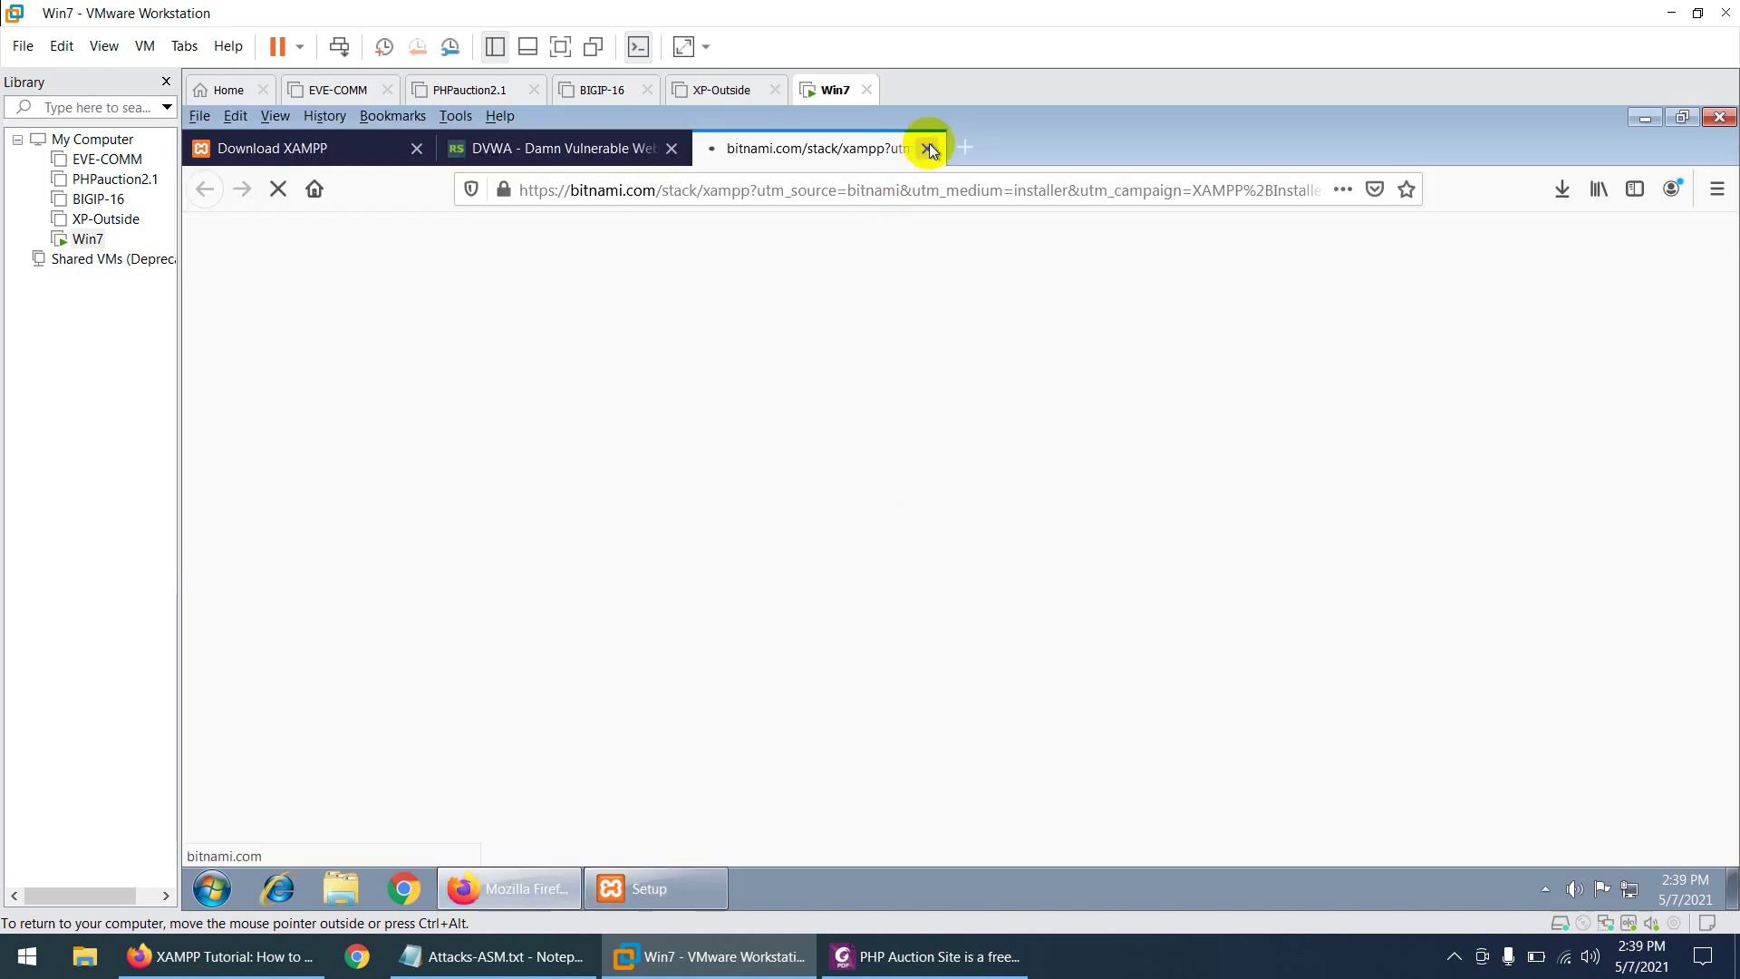
- Close the Bitnami and Download XAMPP tabs and minimize Firefox
click(928, 149)
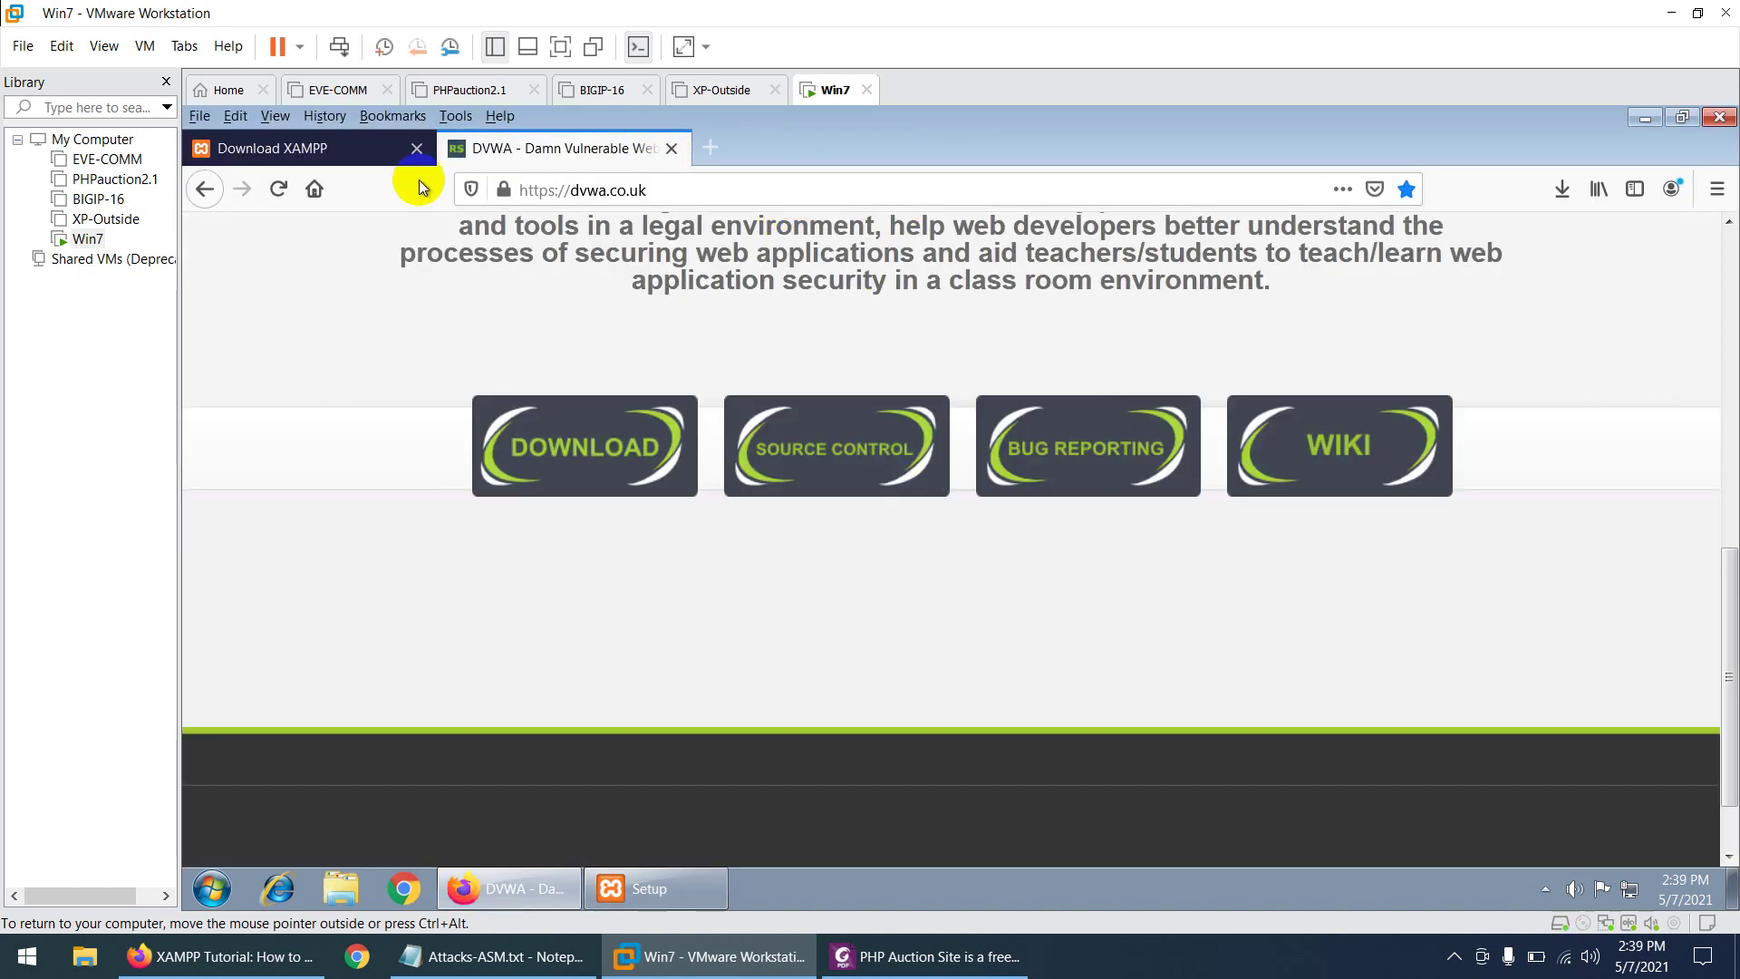
click(416, 148)
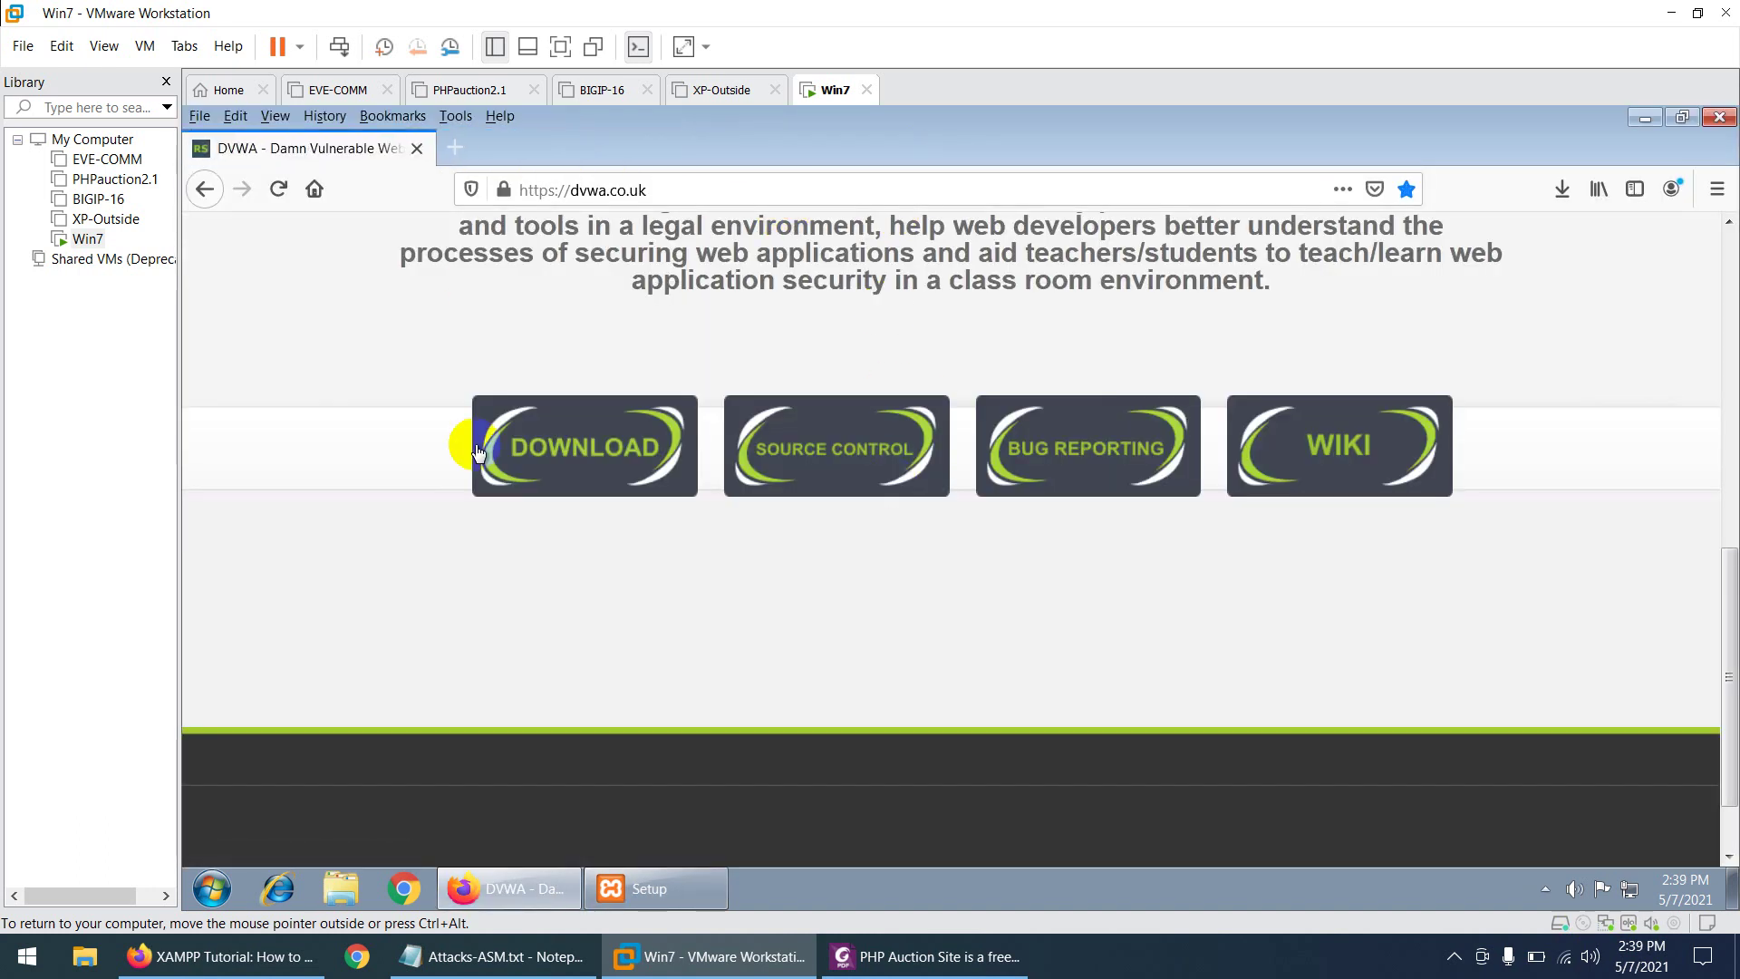
click(504, 890)
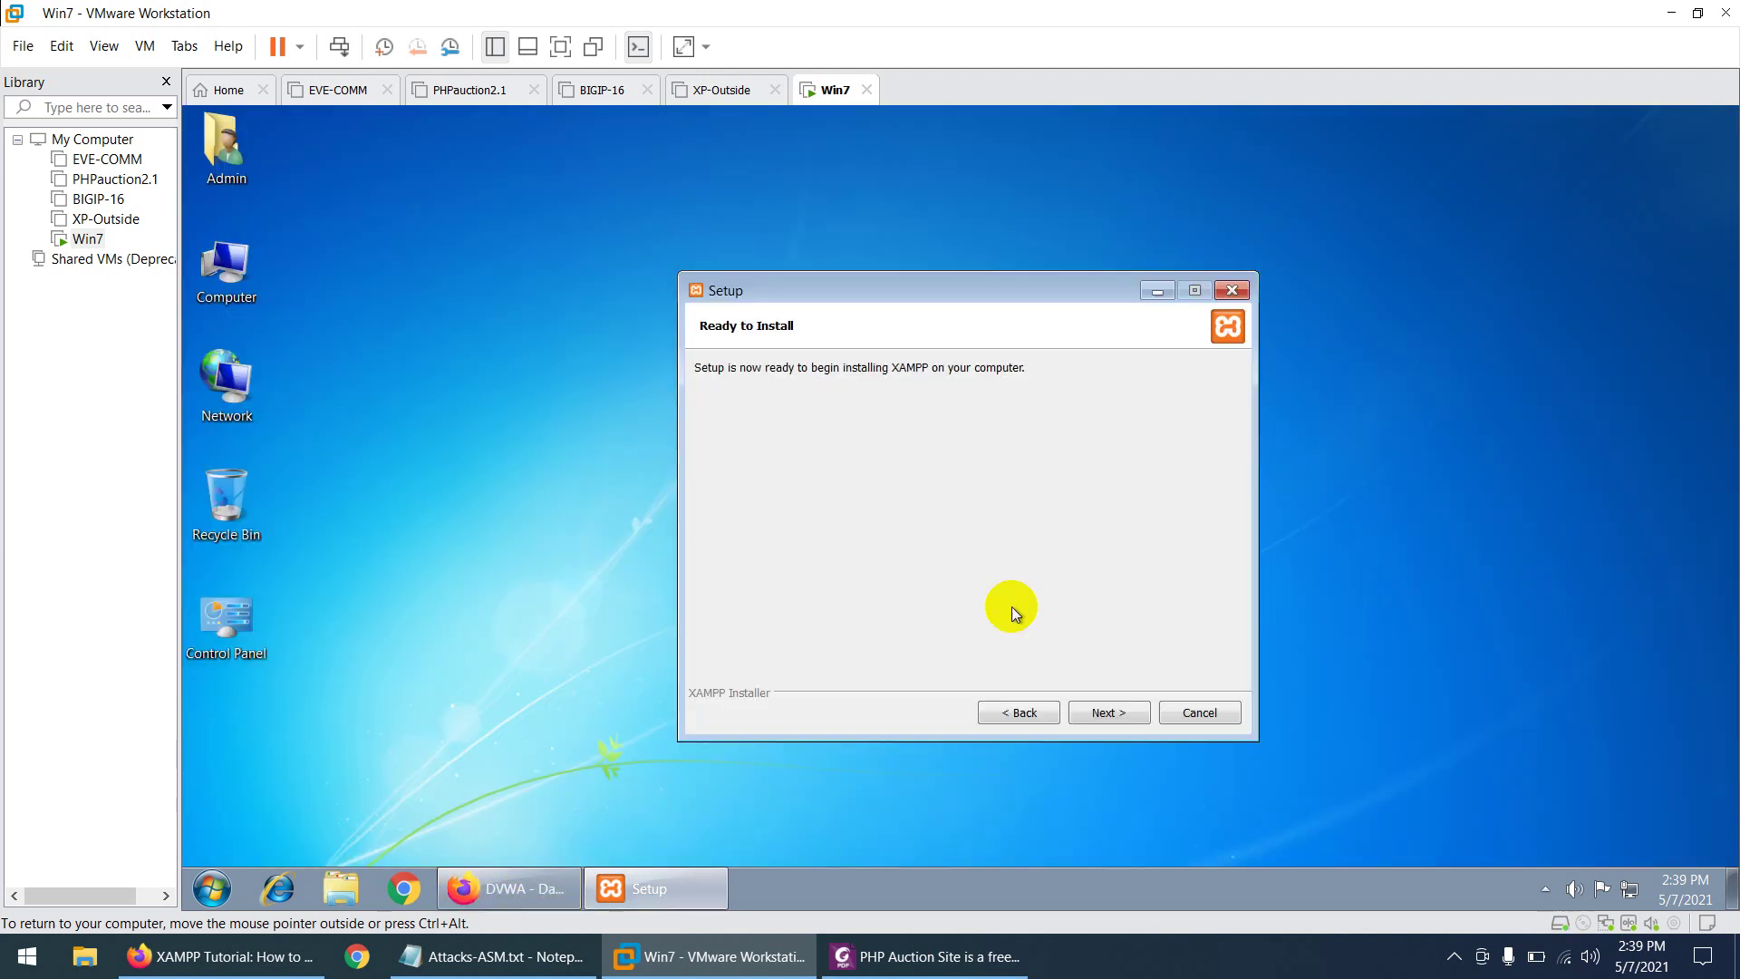
- Start the XAMPP installation and open the Computer window showing the VM's drives
click(1103, 714)
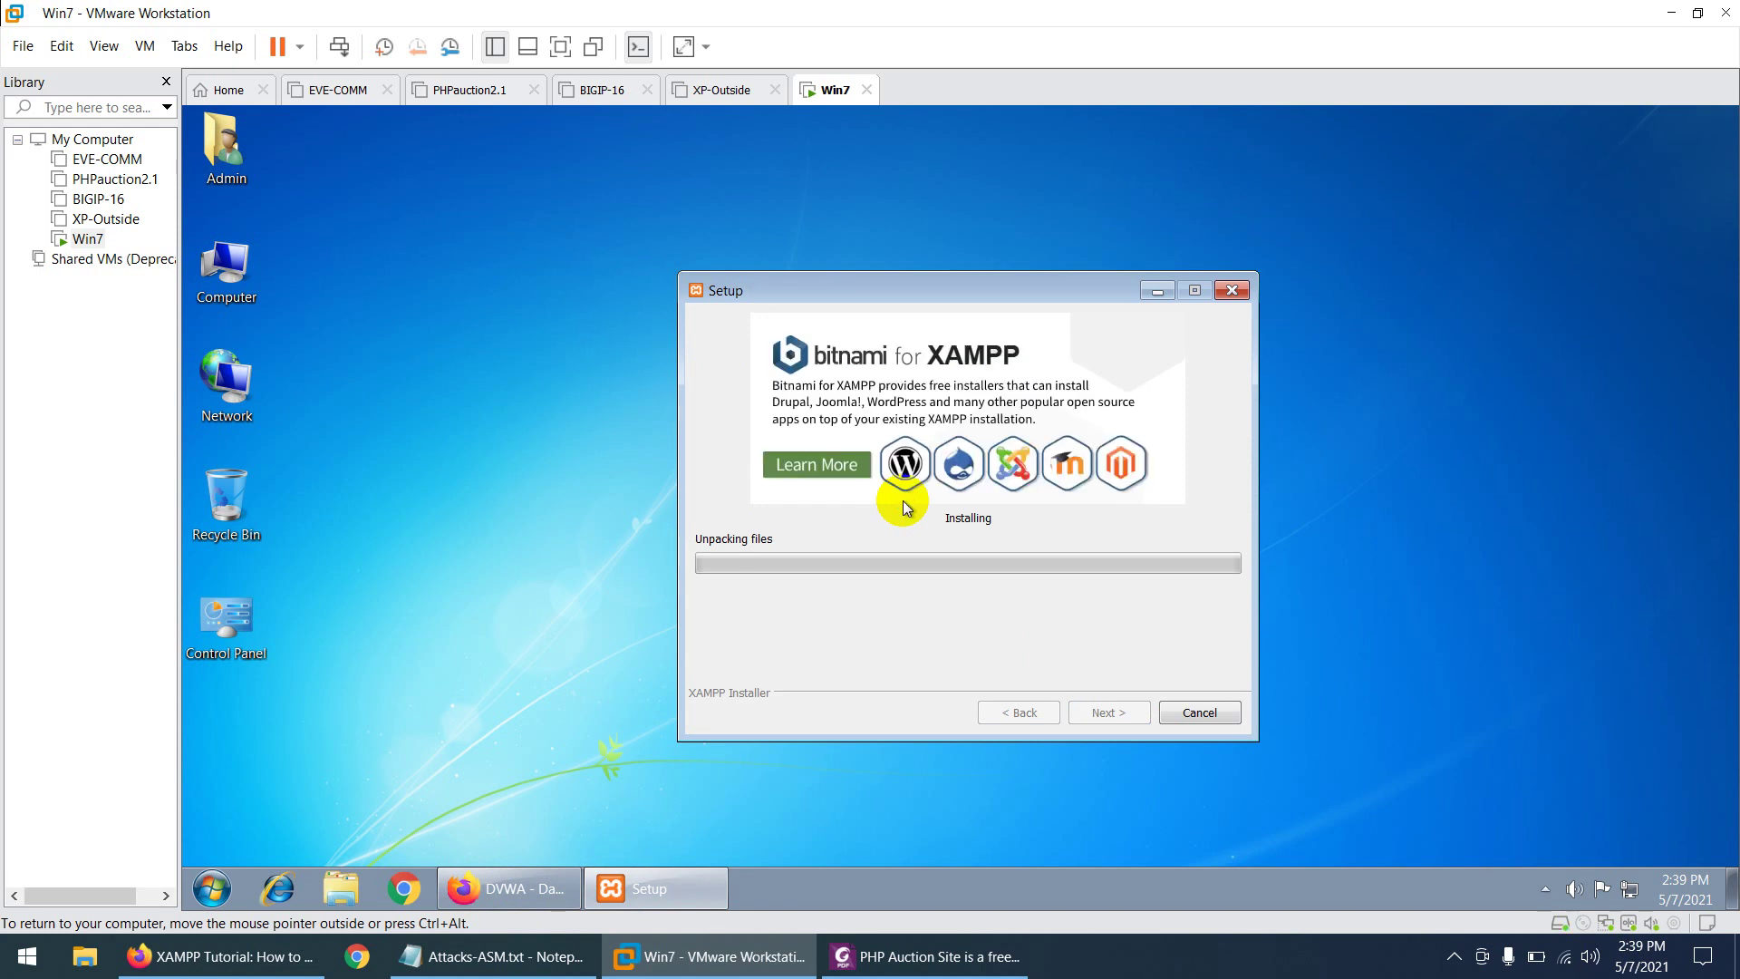
double_click(228, 264)
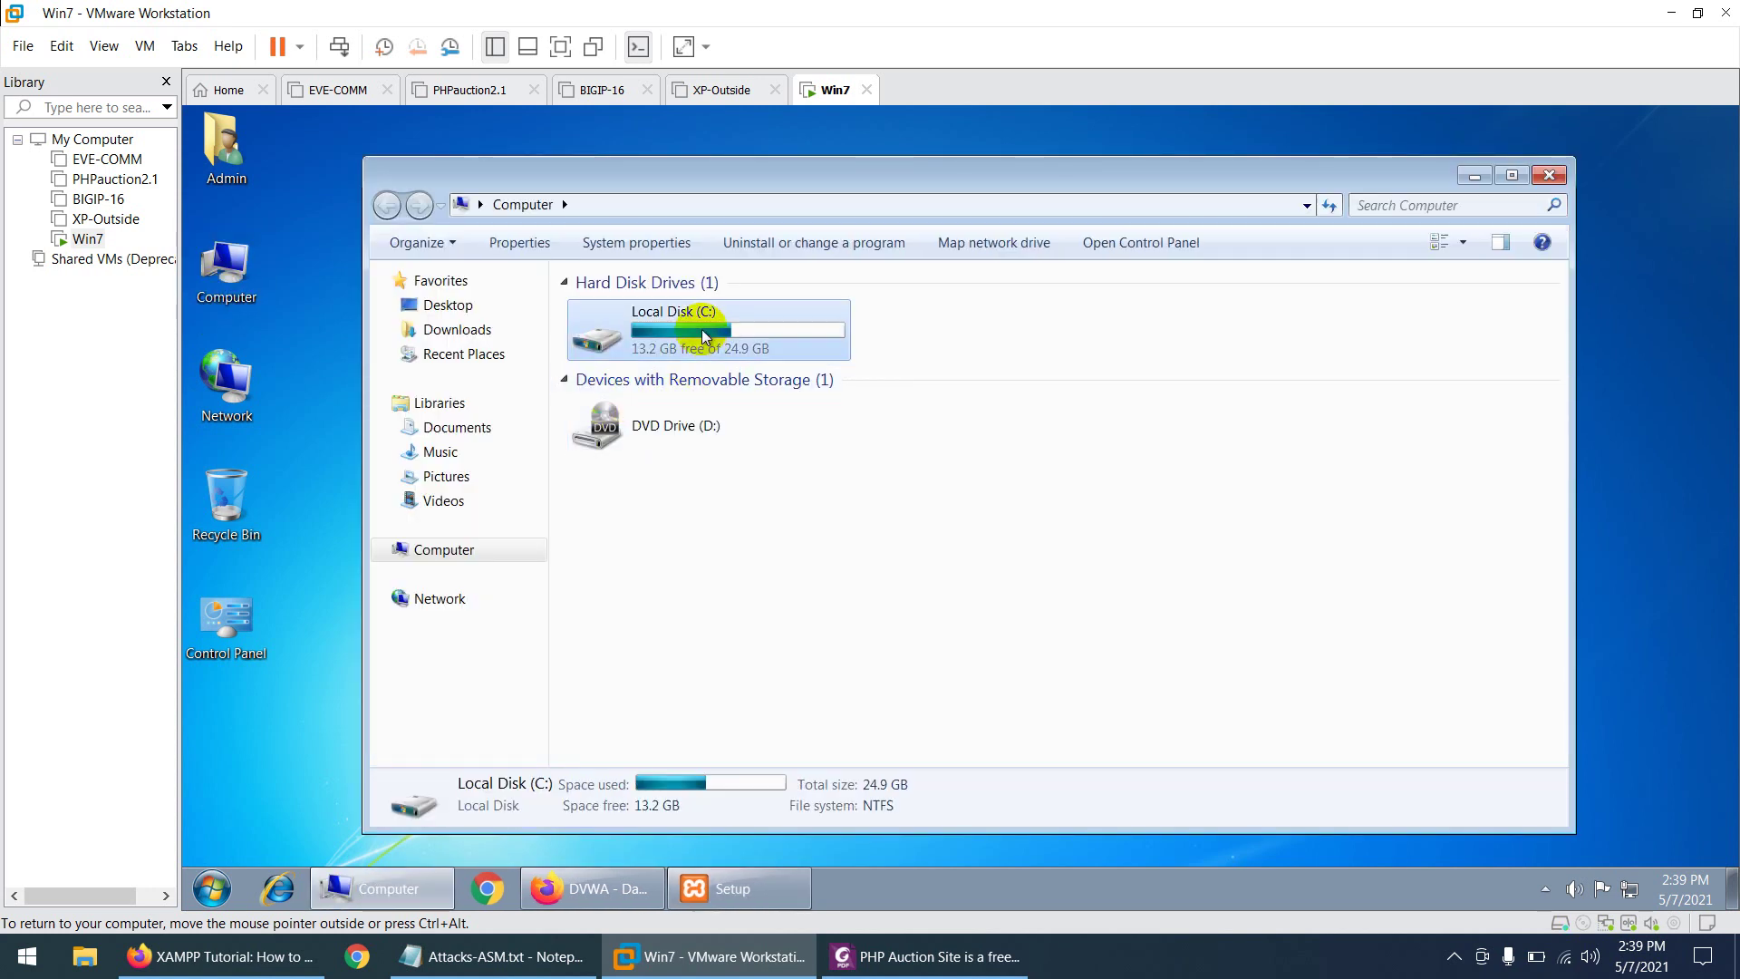
- Check that the xampp folder now exists on Local Disk (C:), then close it
double_click(699, 330)
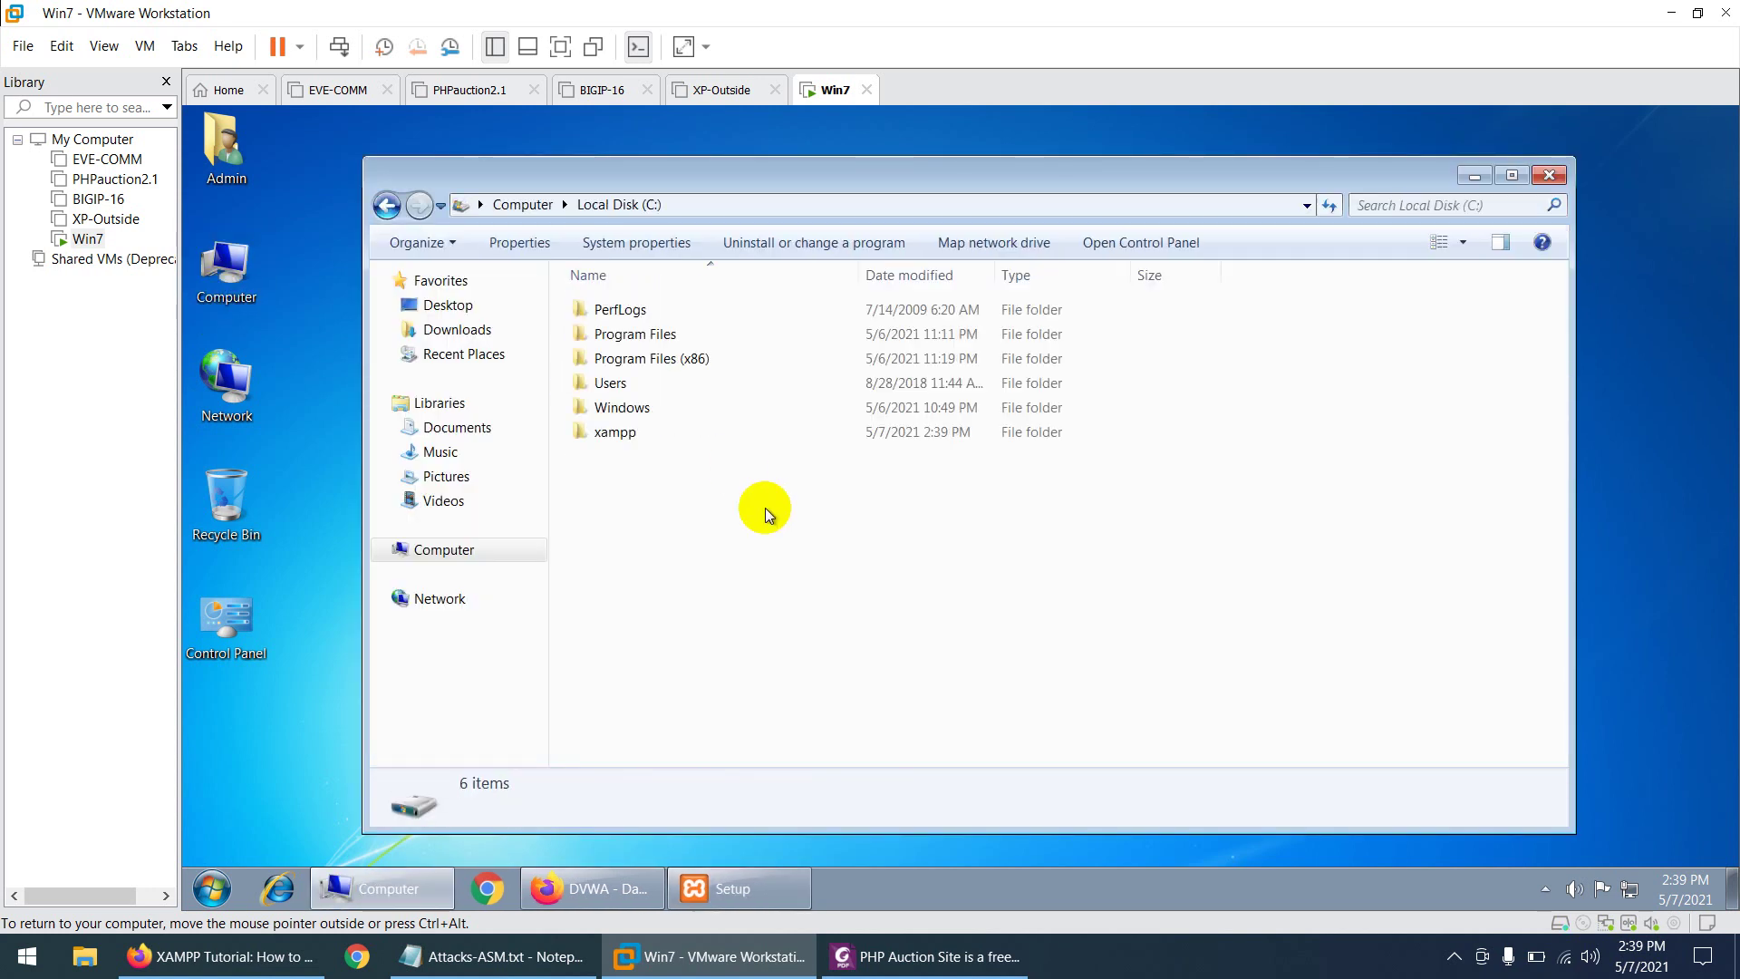
double_click(613, 435)
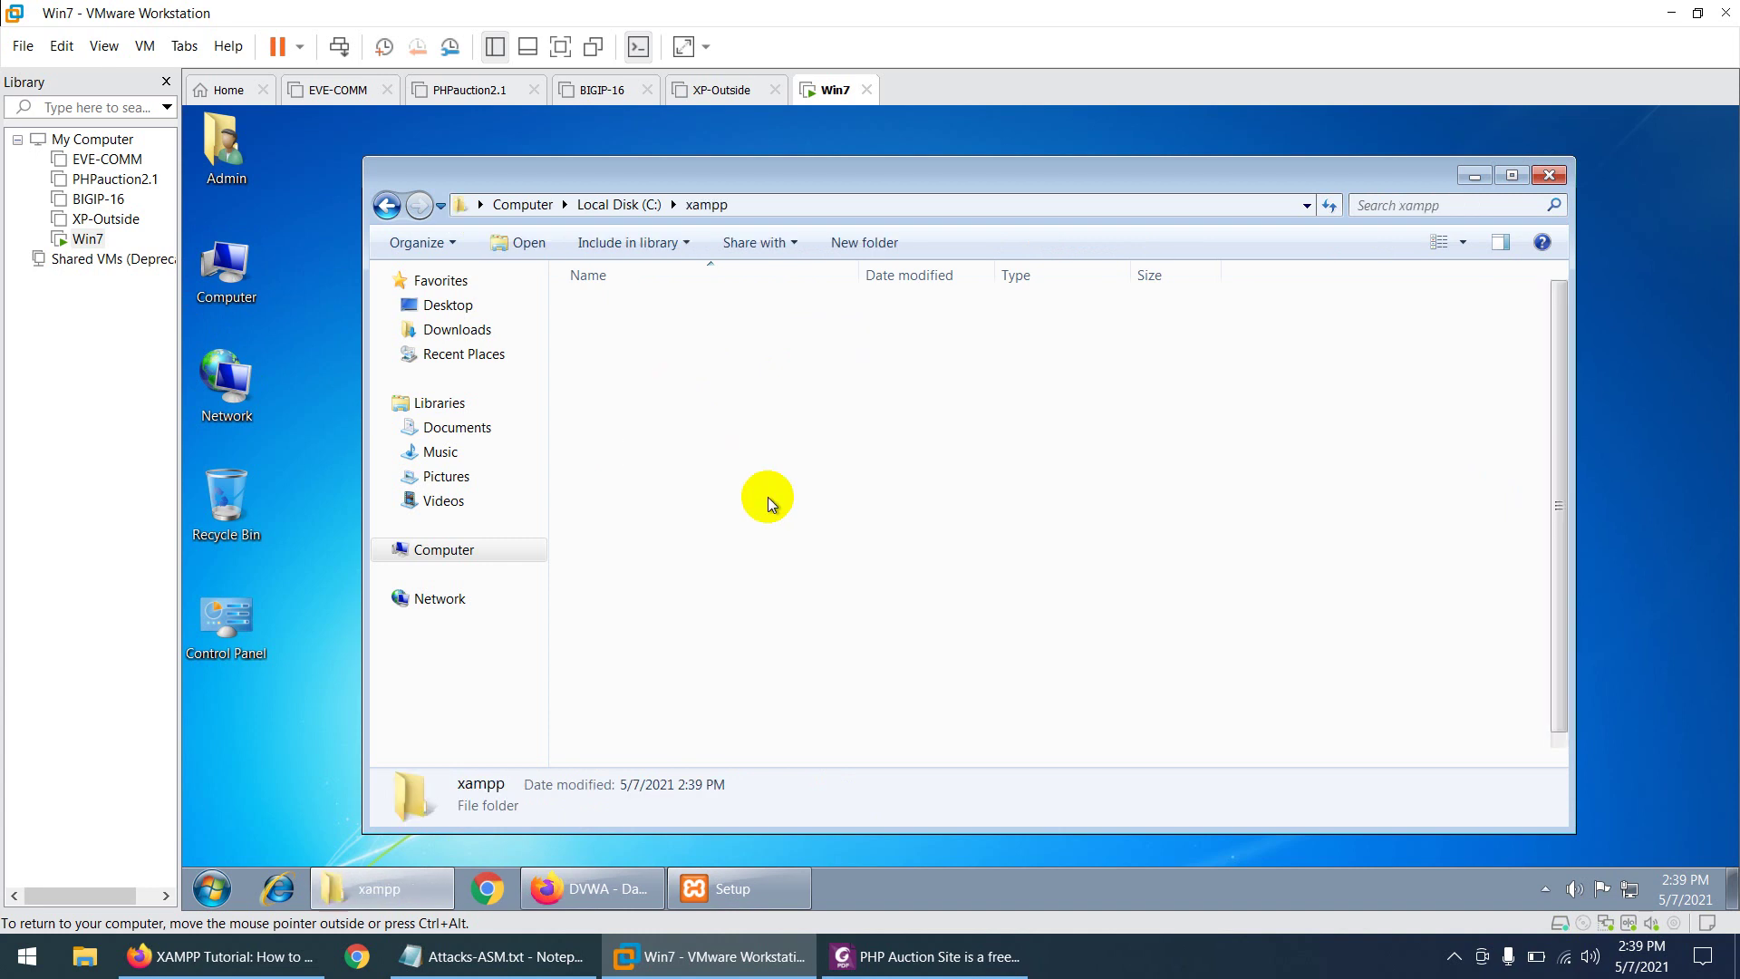
click(1549, 175)
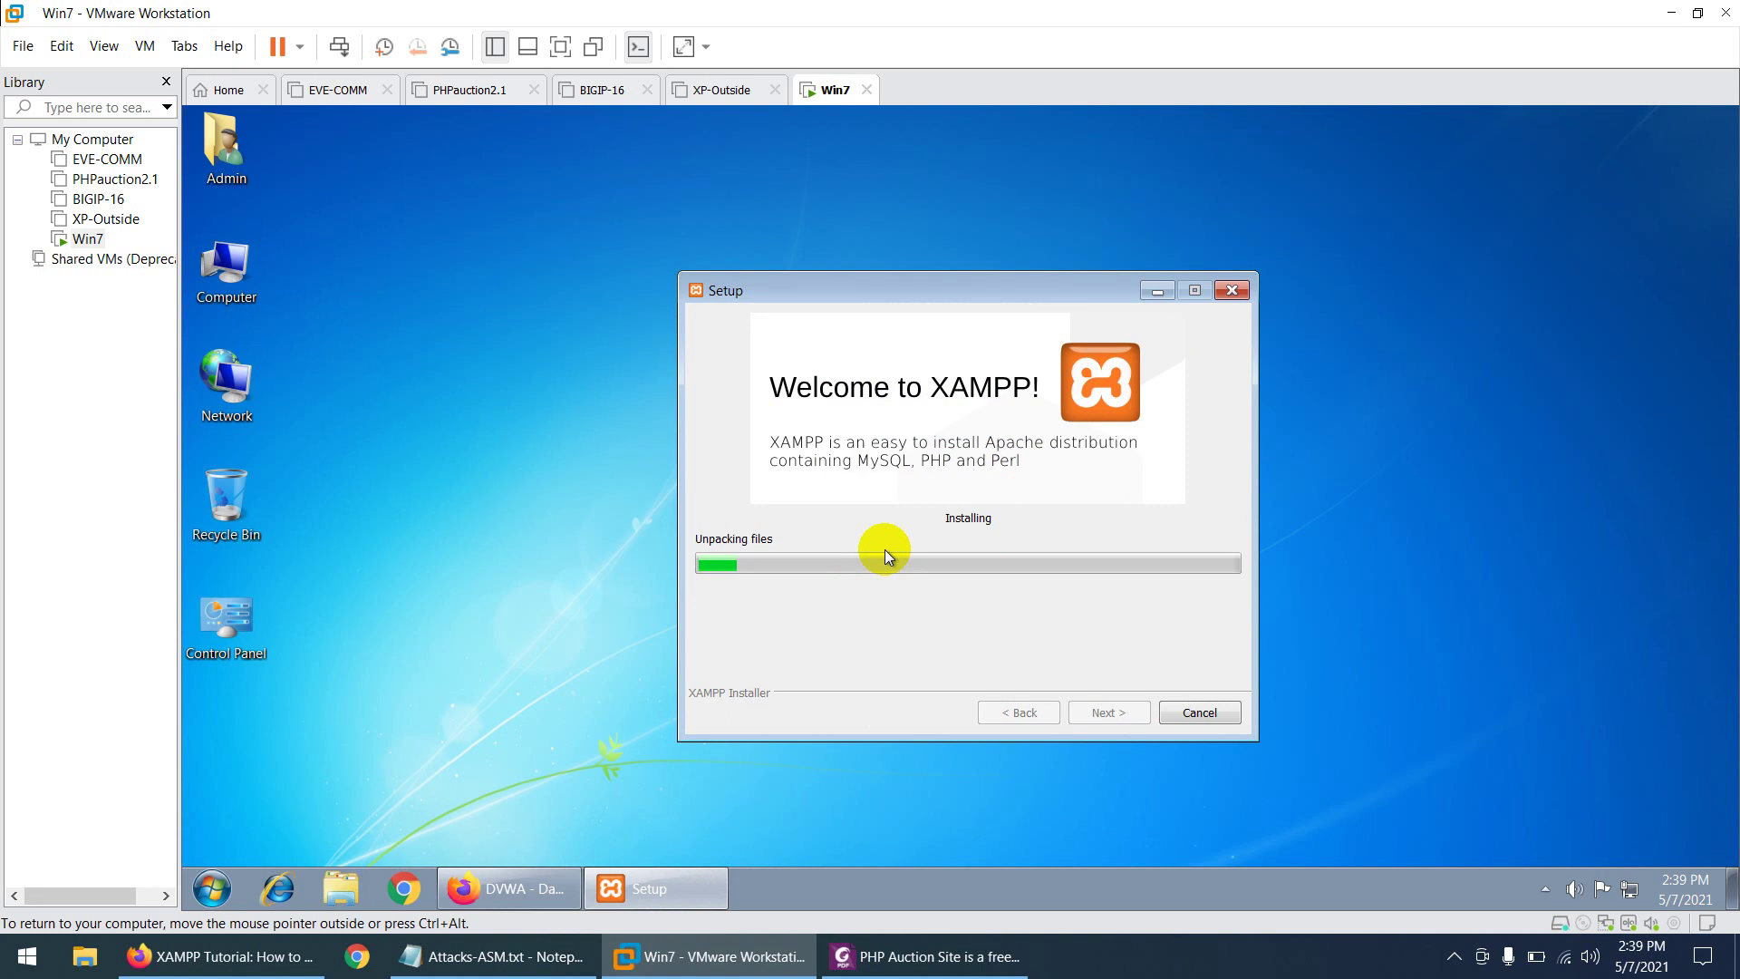
- Open the Admin user's Downloads folder and select DVWA-master.zip
drag(868, 281, 813, 225)
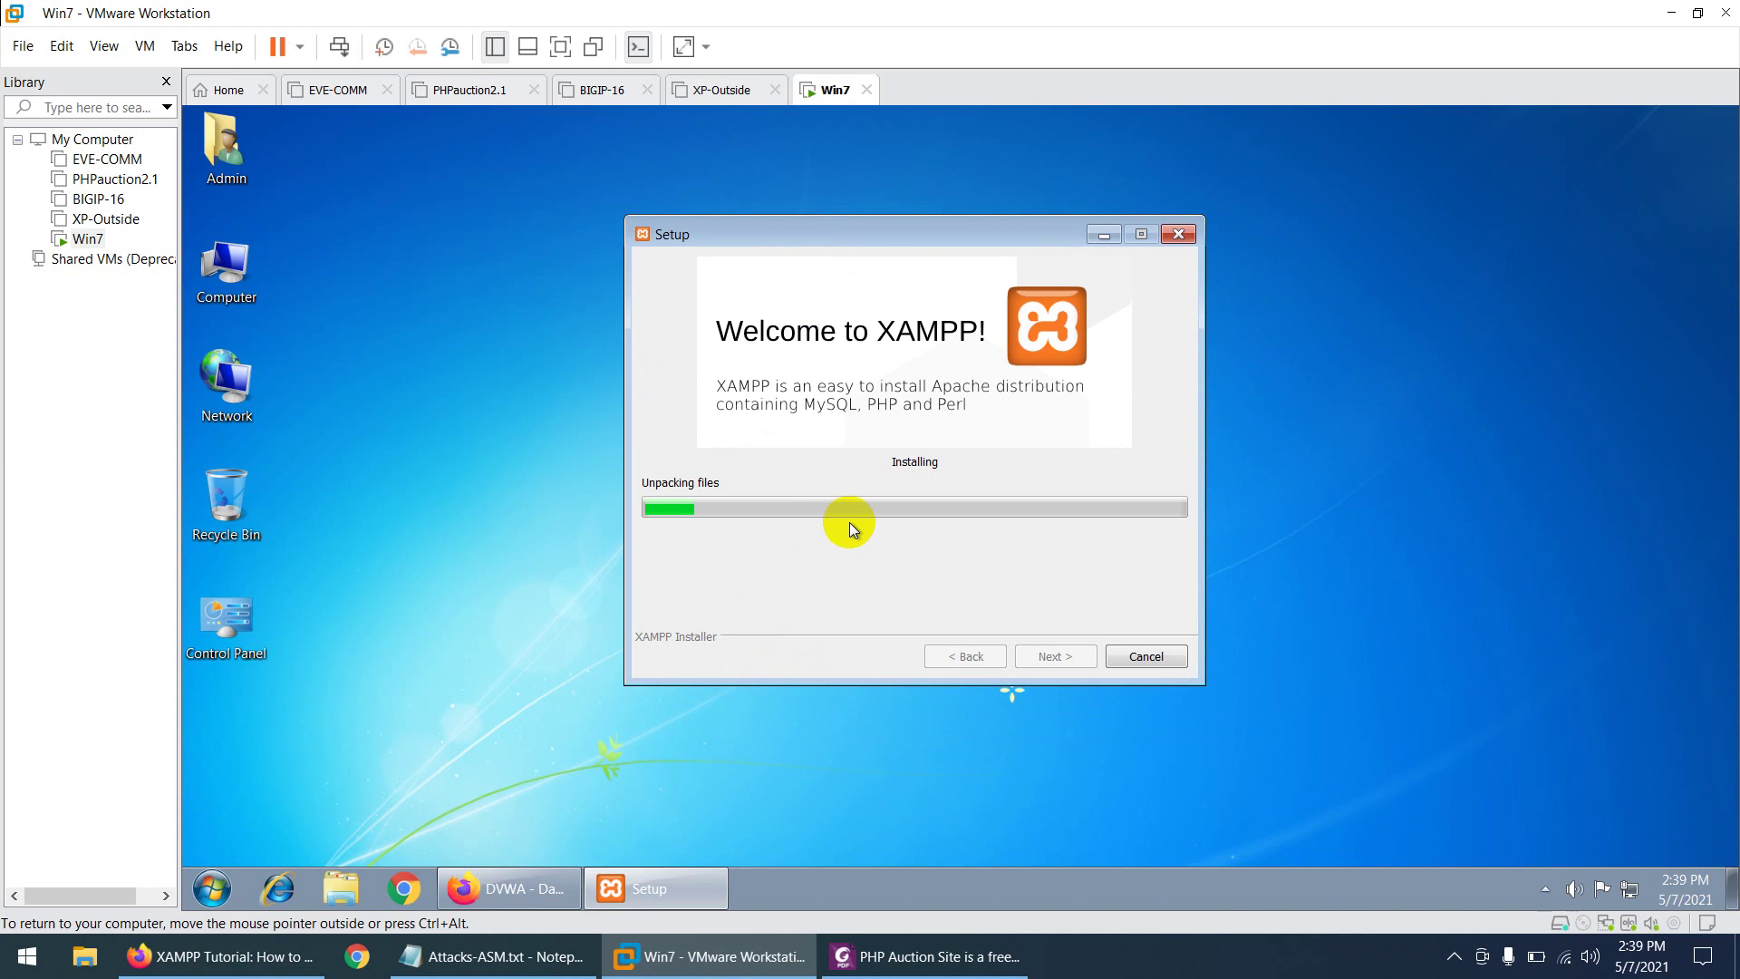
double_click(223, 145)
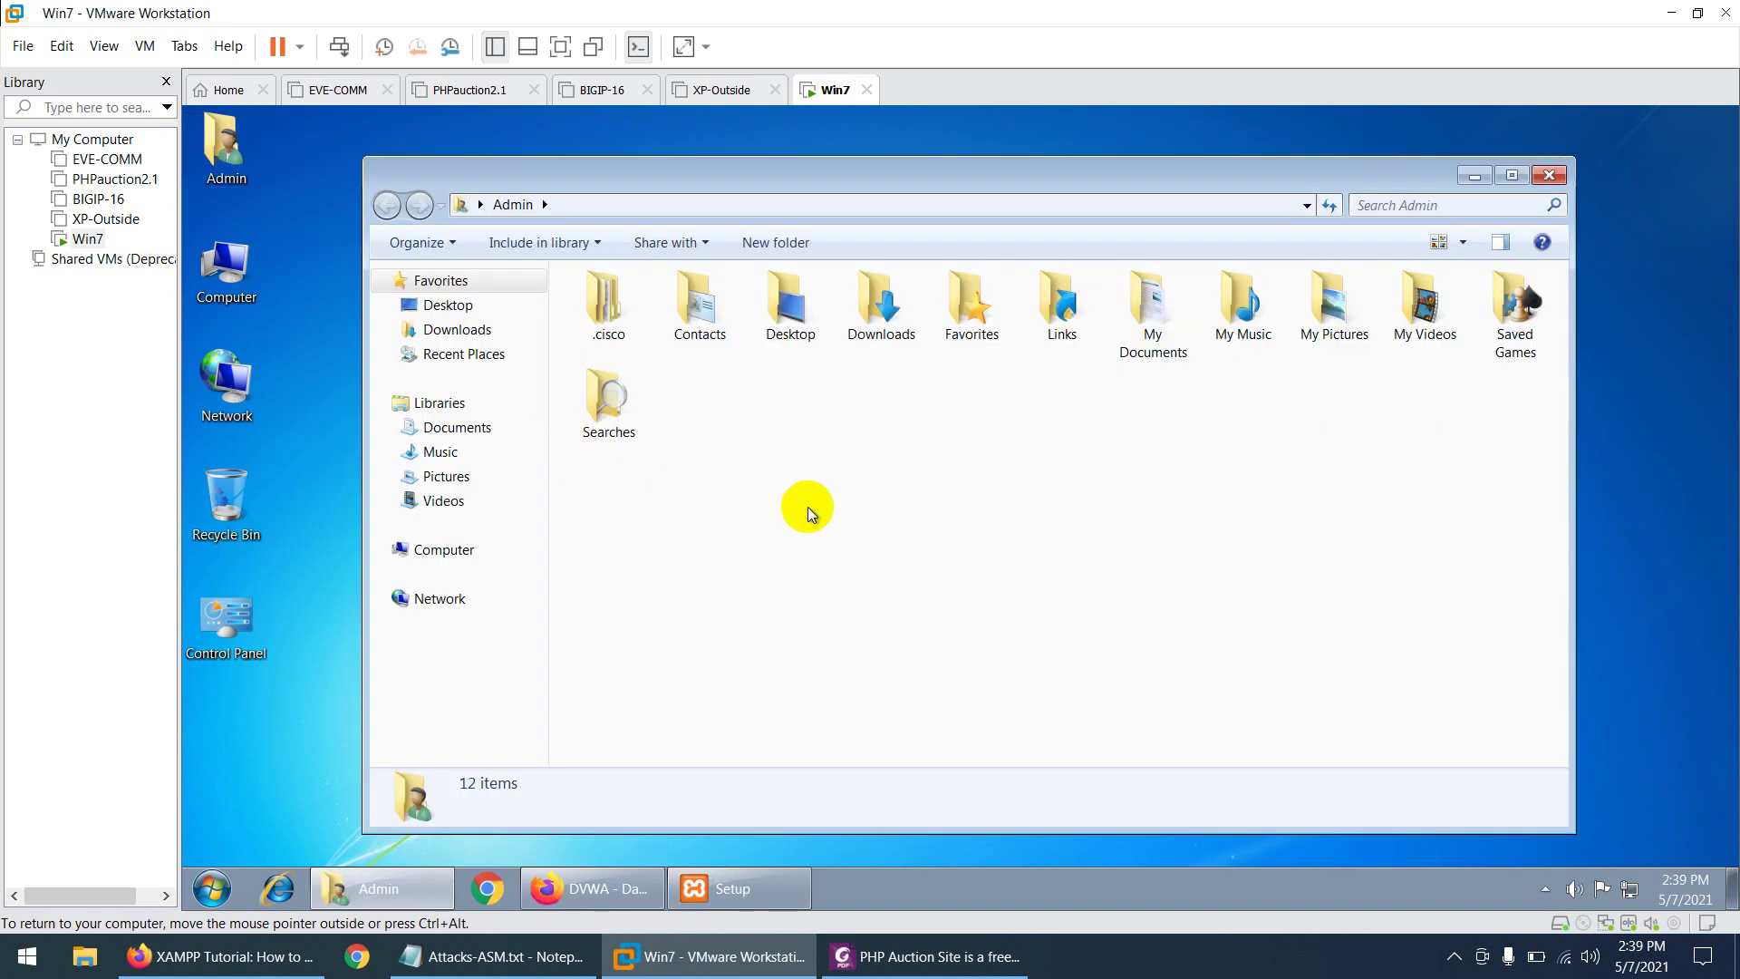
double_click(876, 308)
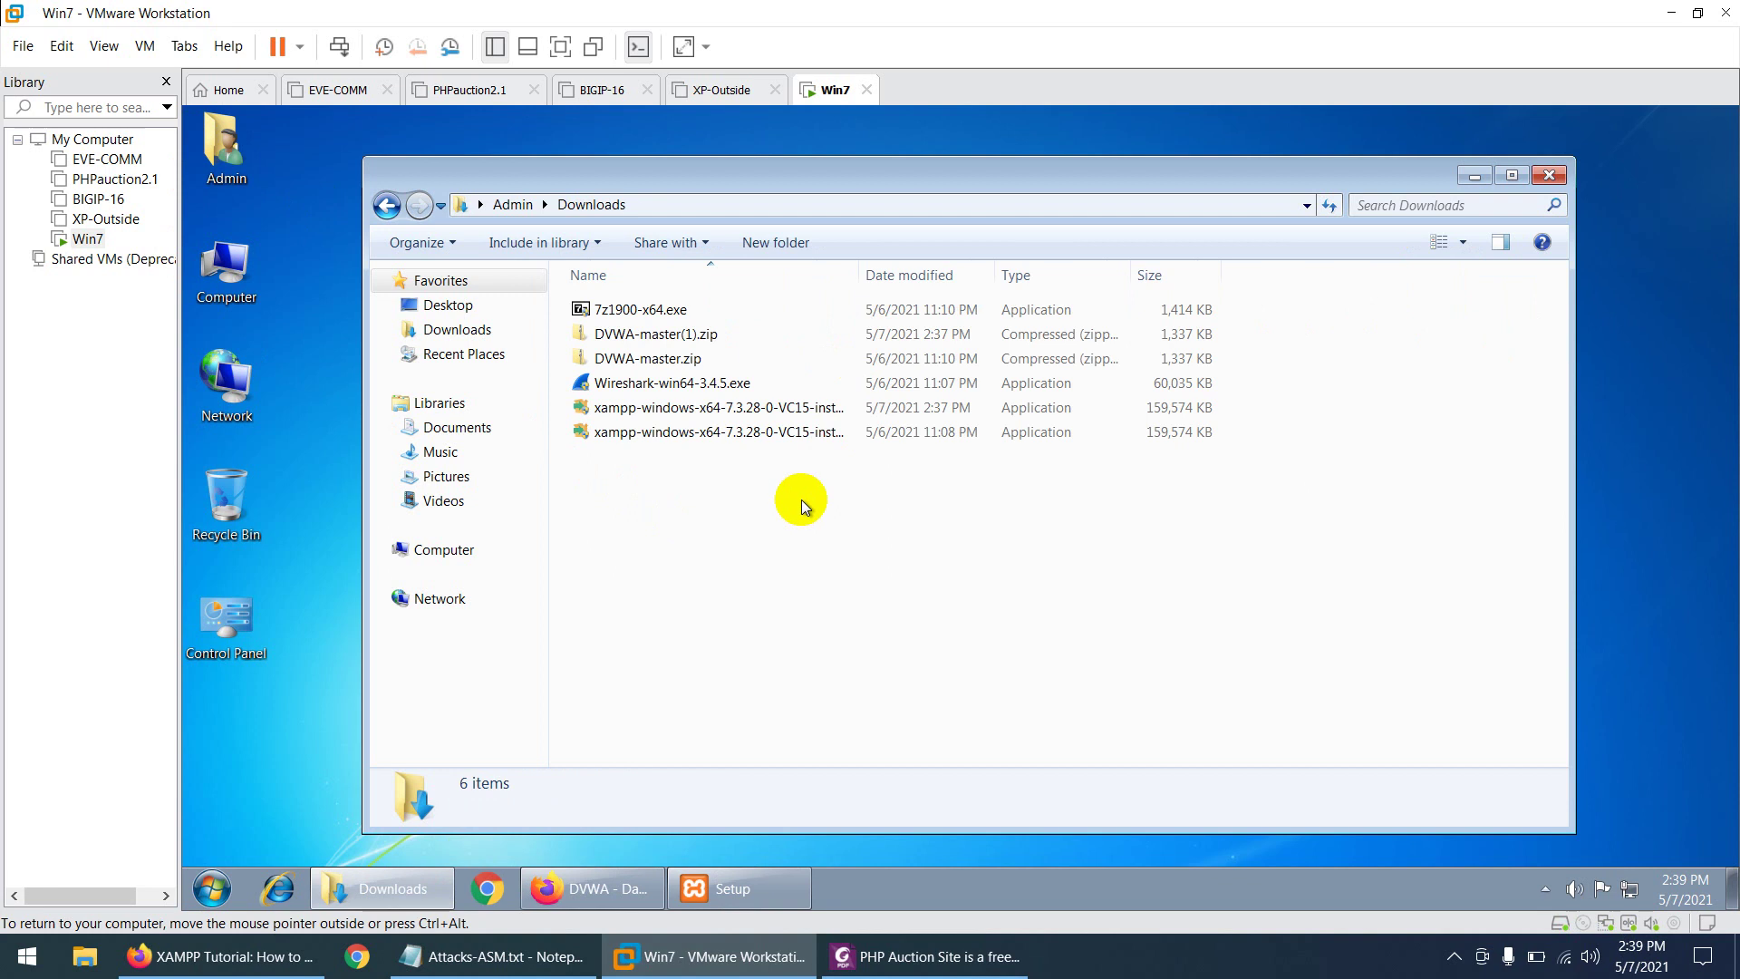
click(658, 365)
- Extract DVWA-master.zip with 7-Zip to a DVWA-master folder and browse its 25 items
right_click(658, 366)
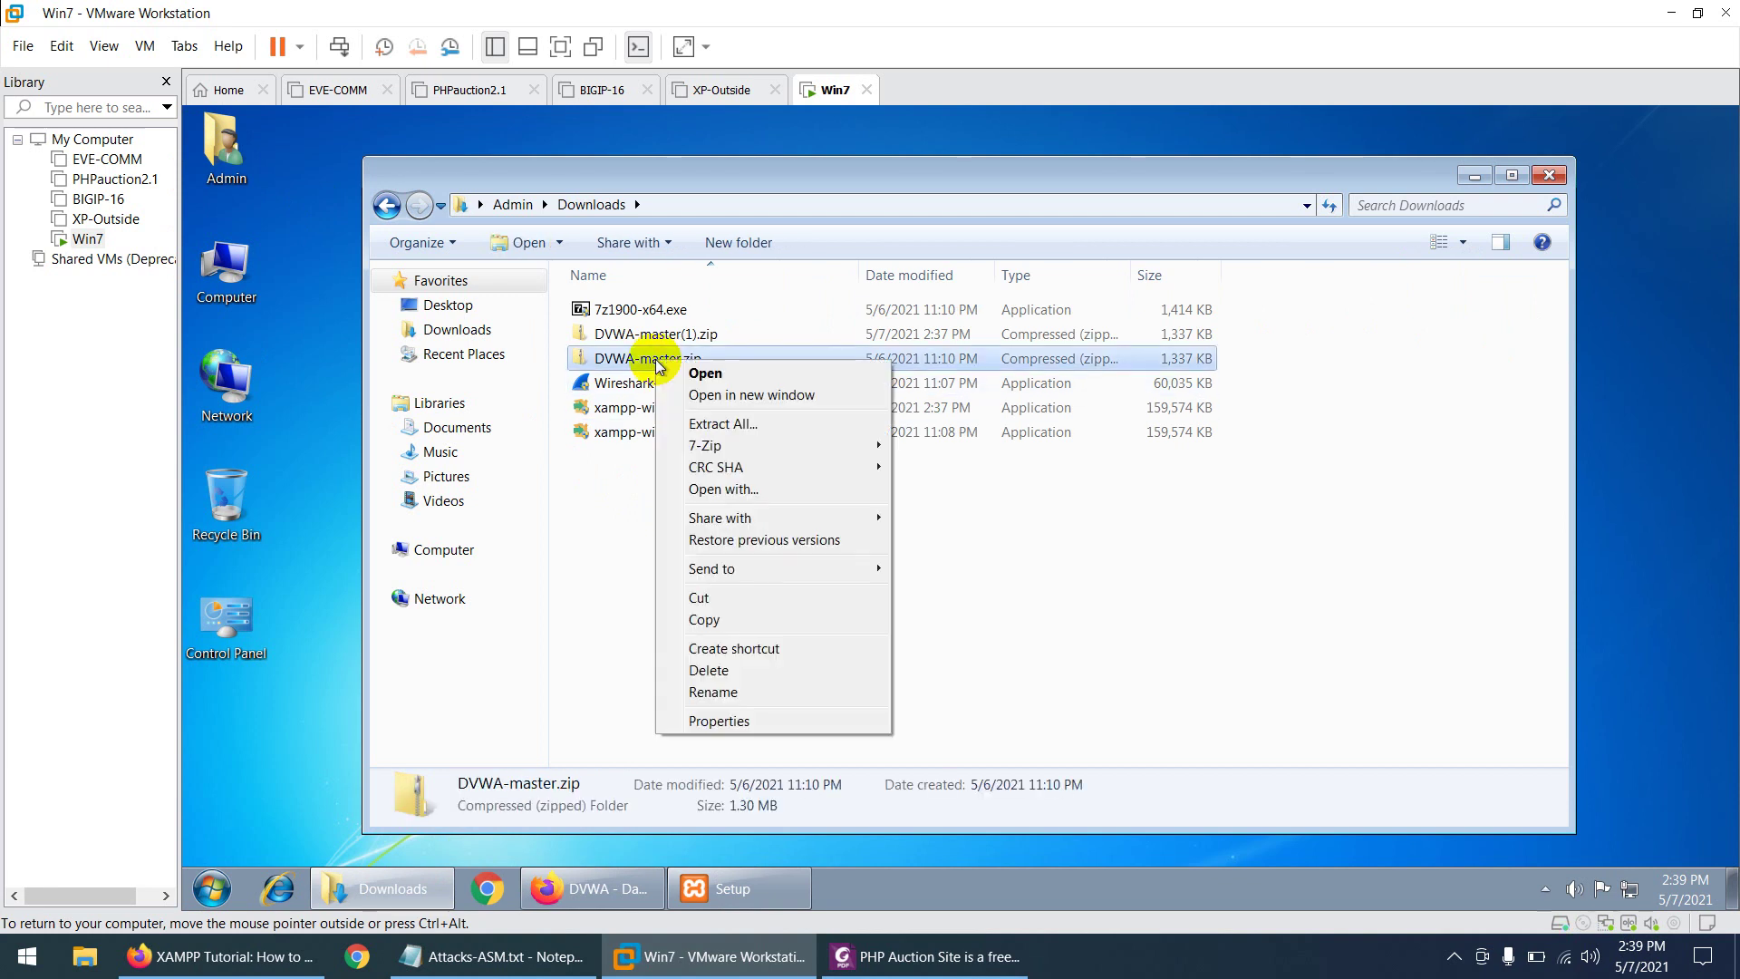
mouse_move(739, 453)
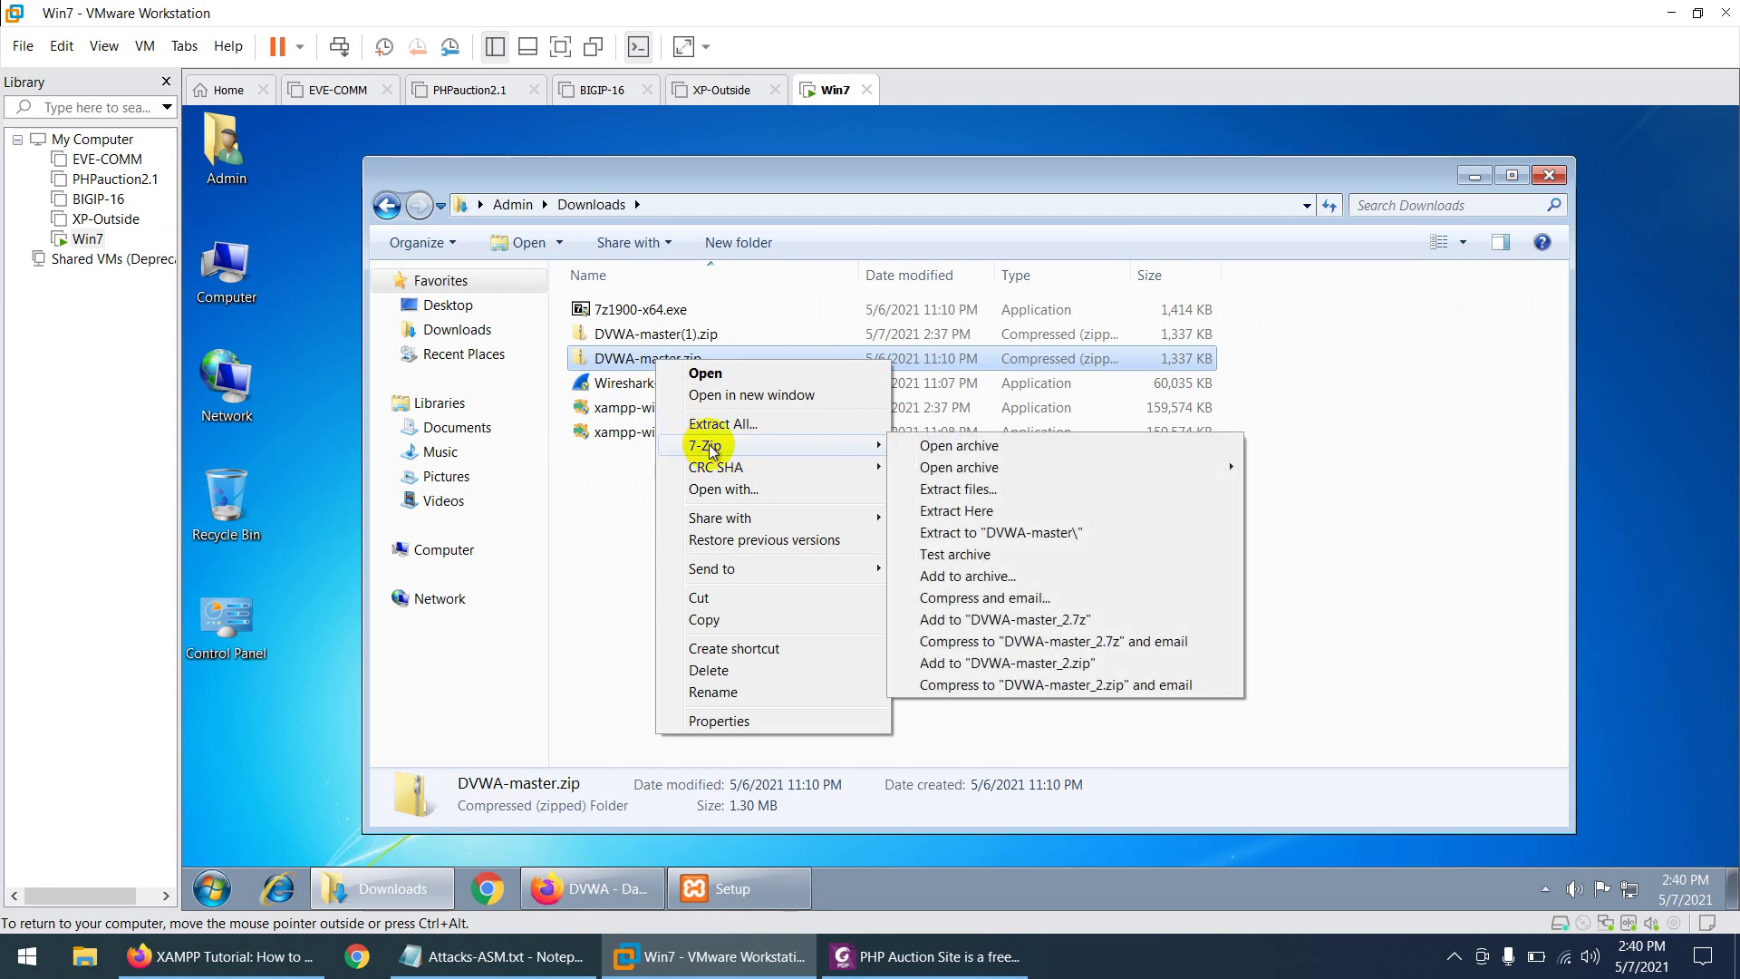
click(992, 534)
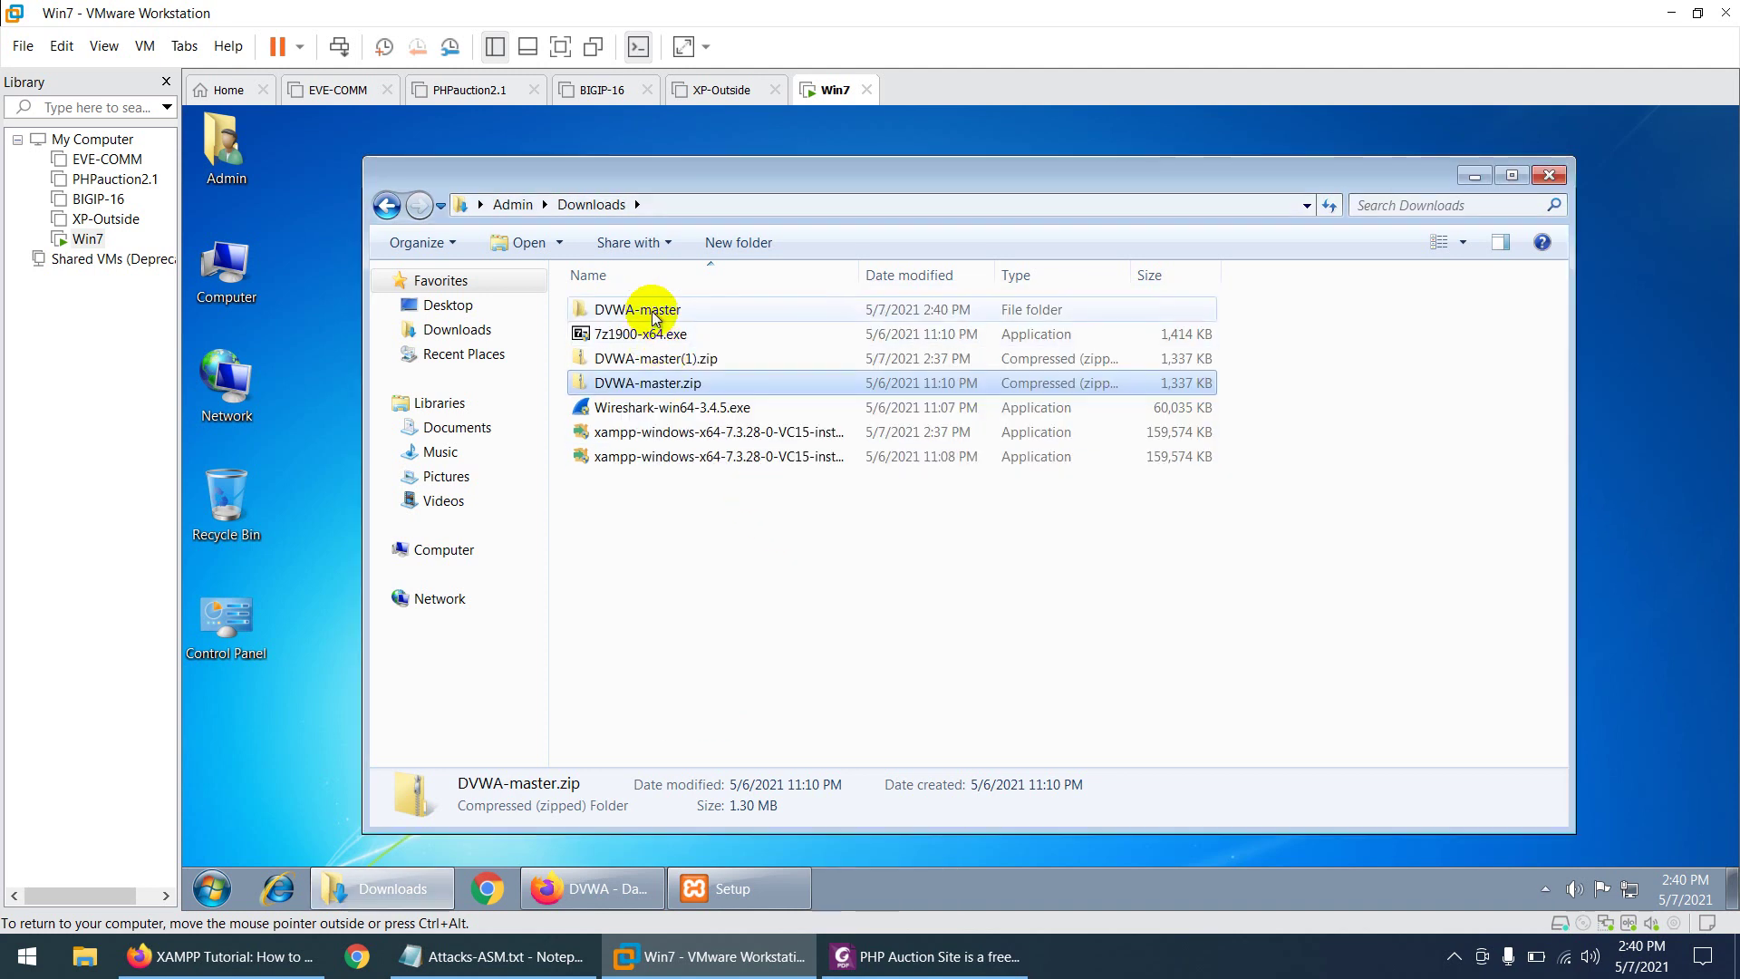
double_click(652, 310)
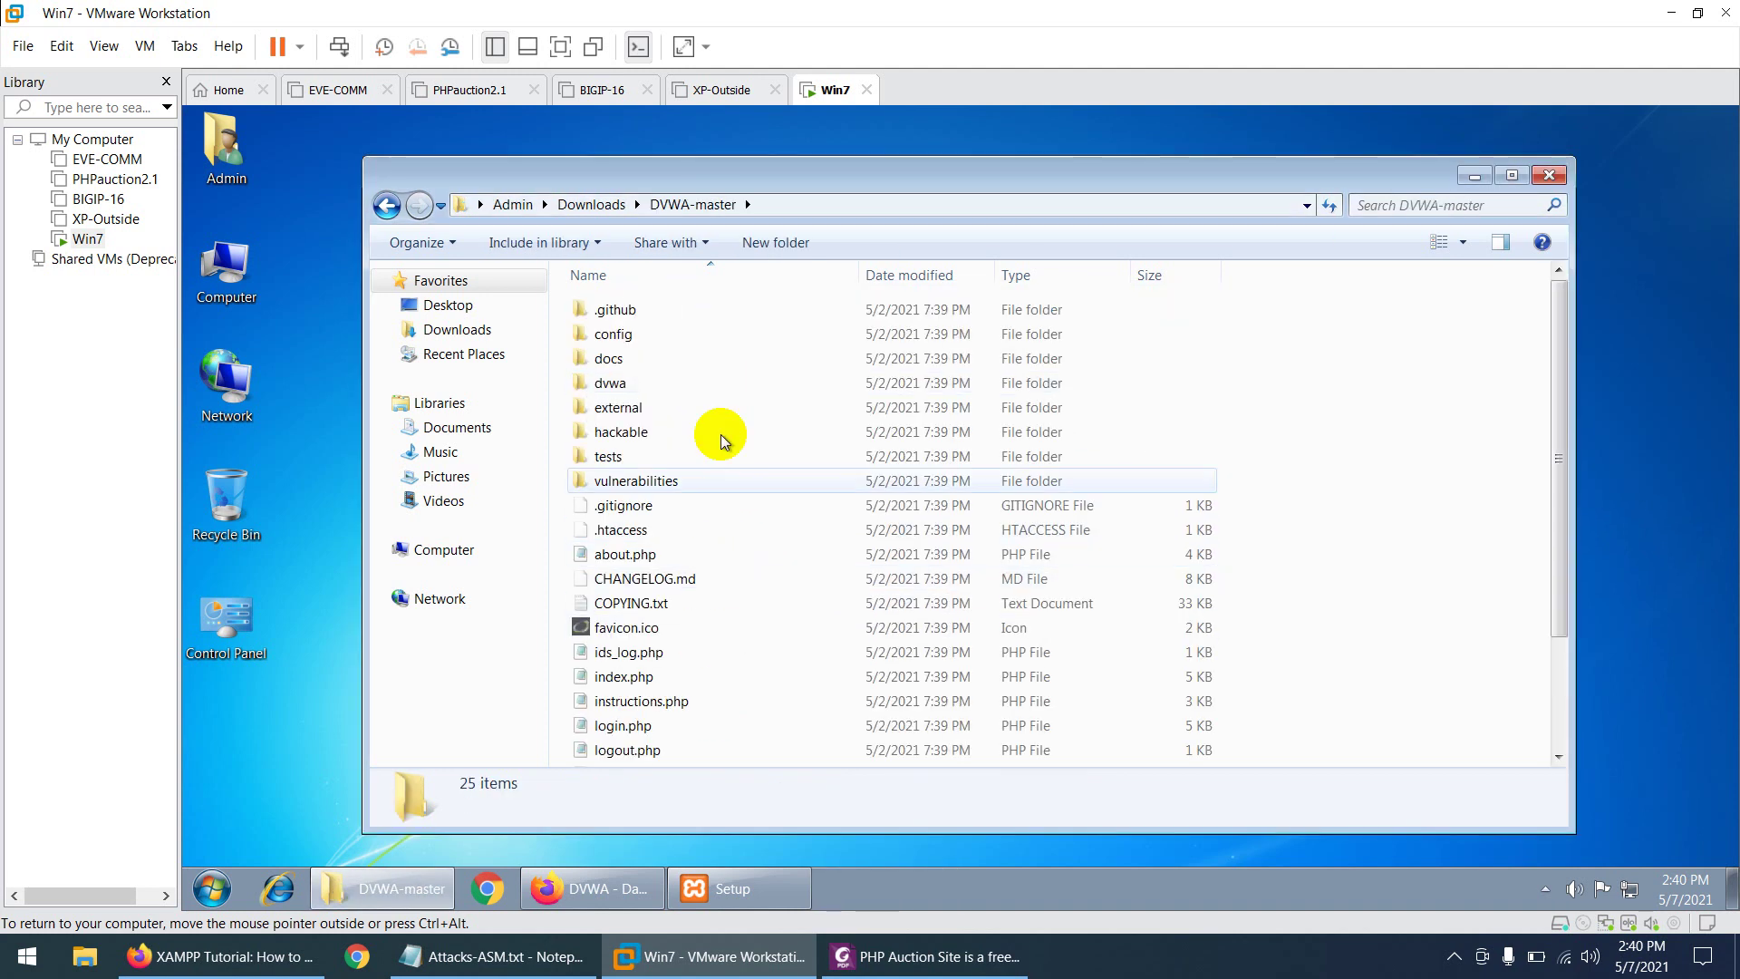
scroll(719, 544, down, 2)
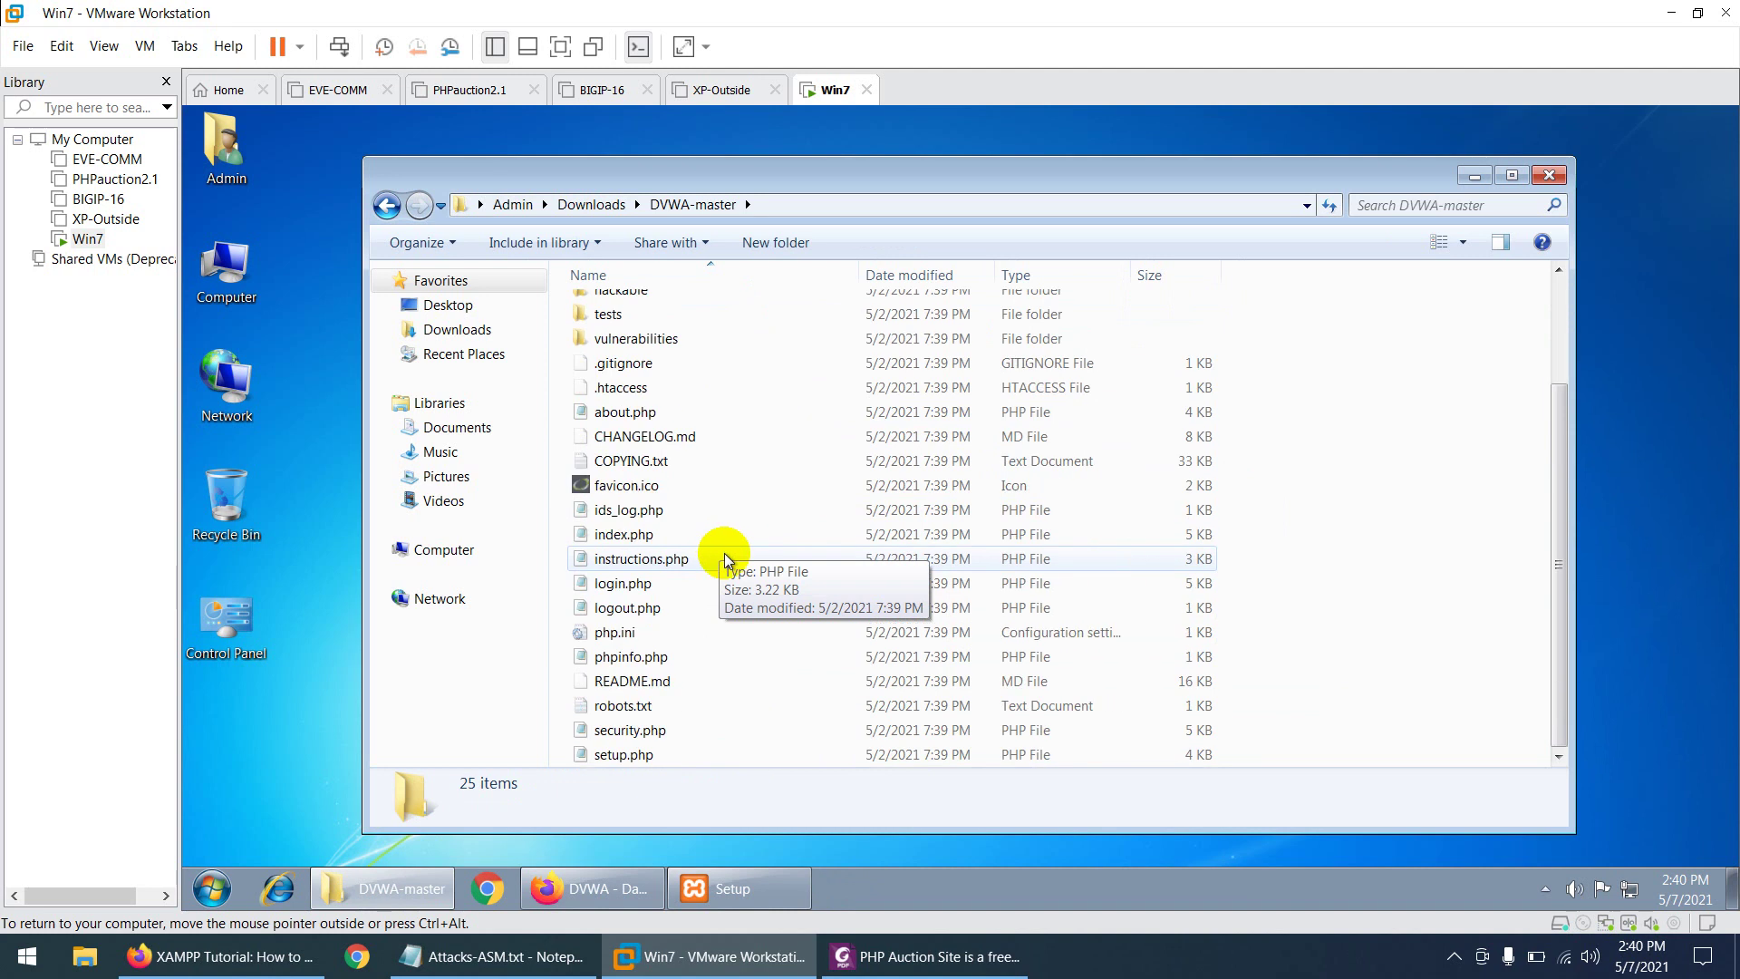
scroll(716, 671, up, 2)
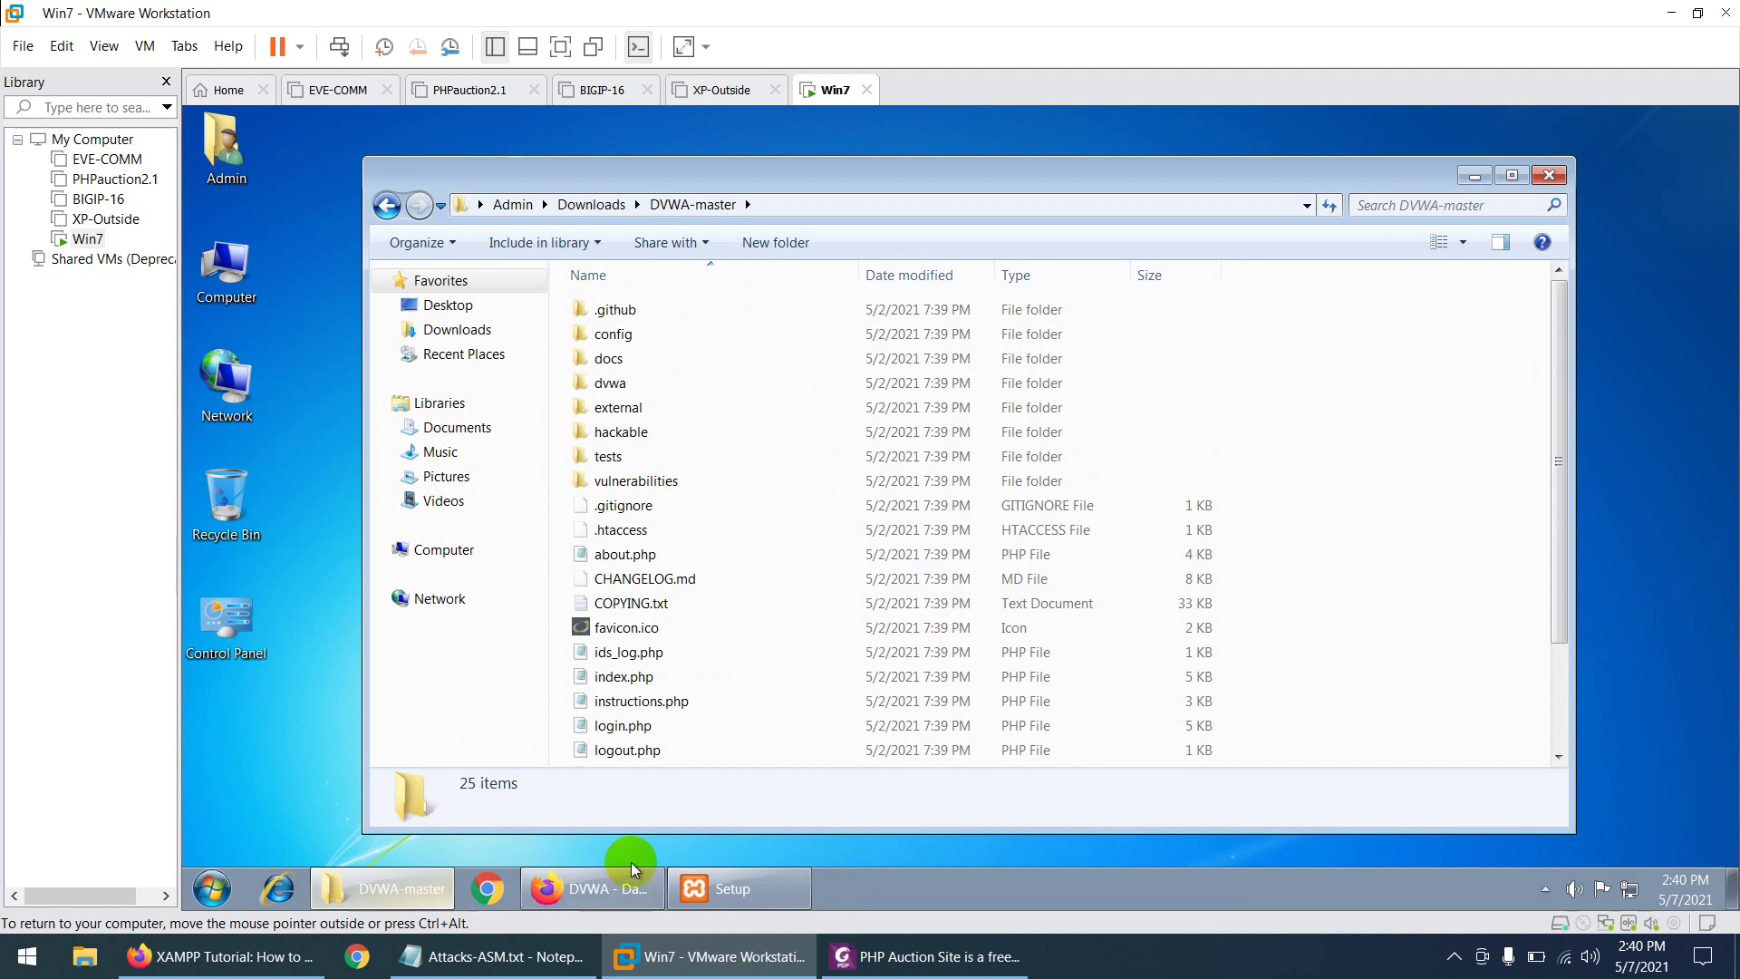
- Minimize the DVWA-master folder to reveal XAMPP Setup, then bring the DVWA notes PDF forward
click(738, 890)
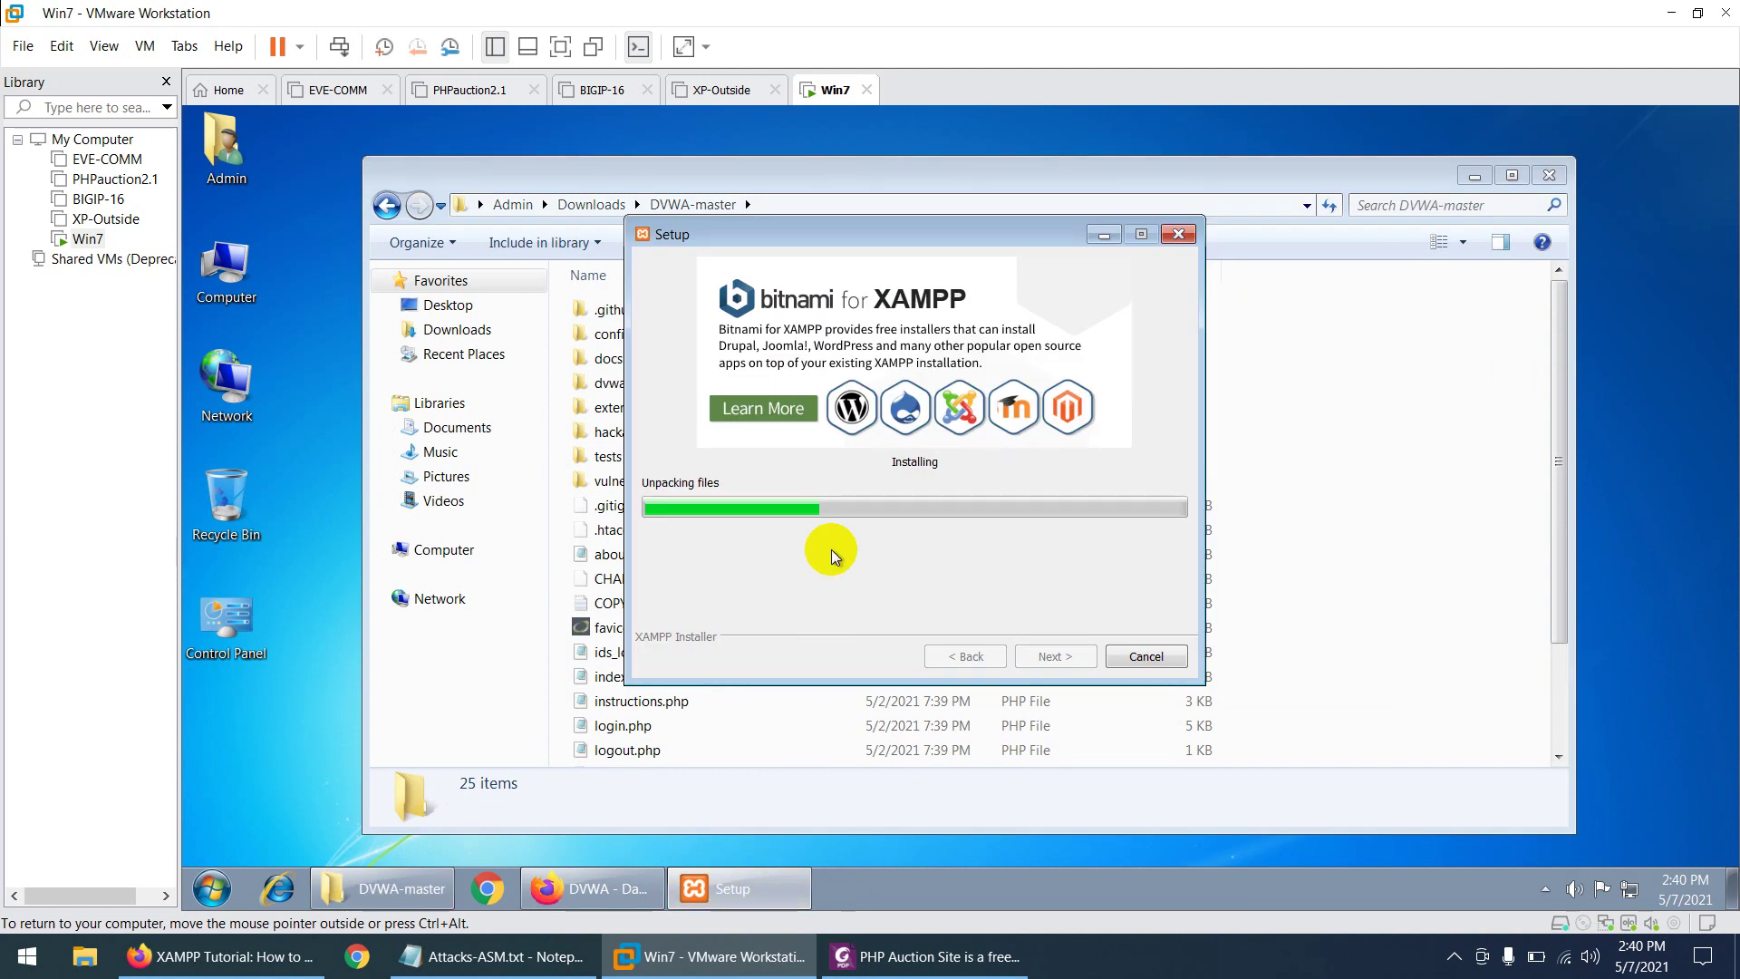
click(828, 174)
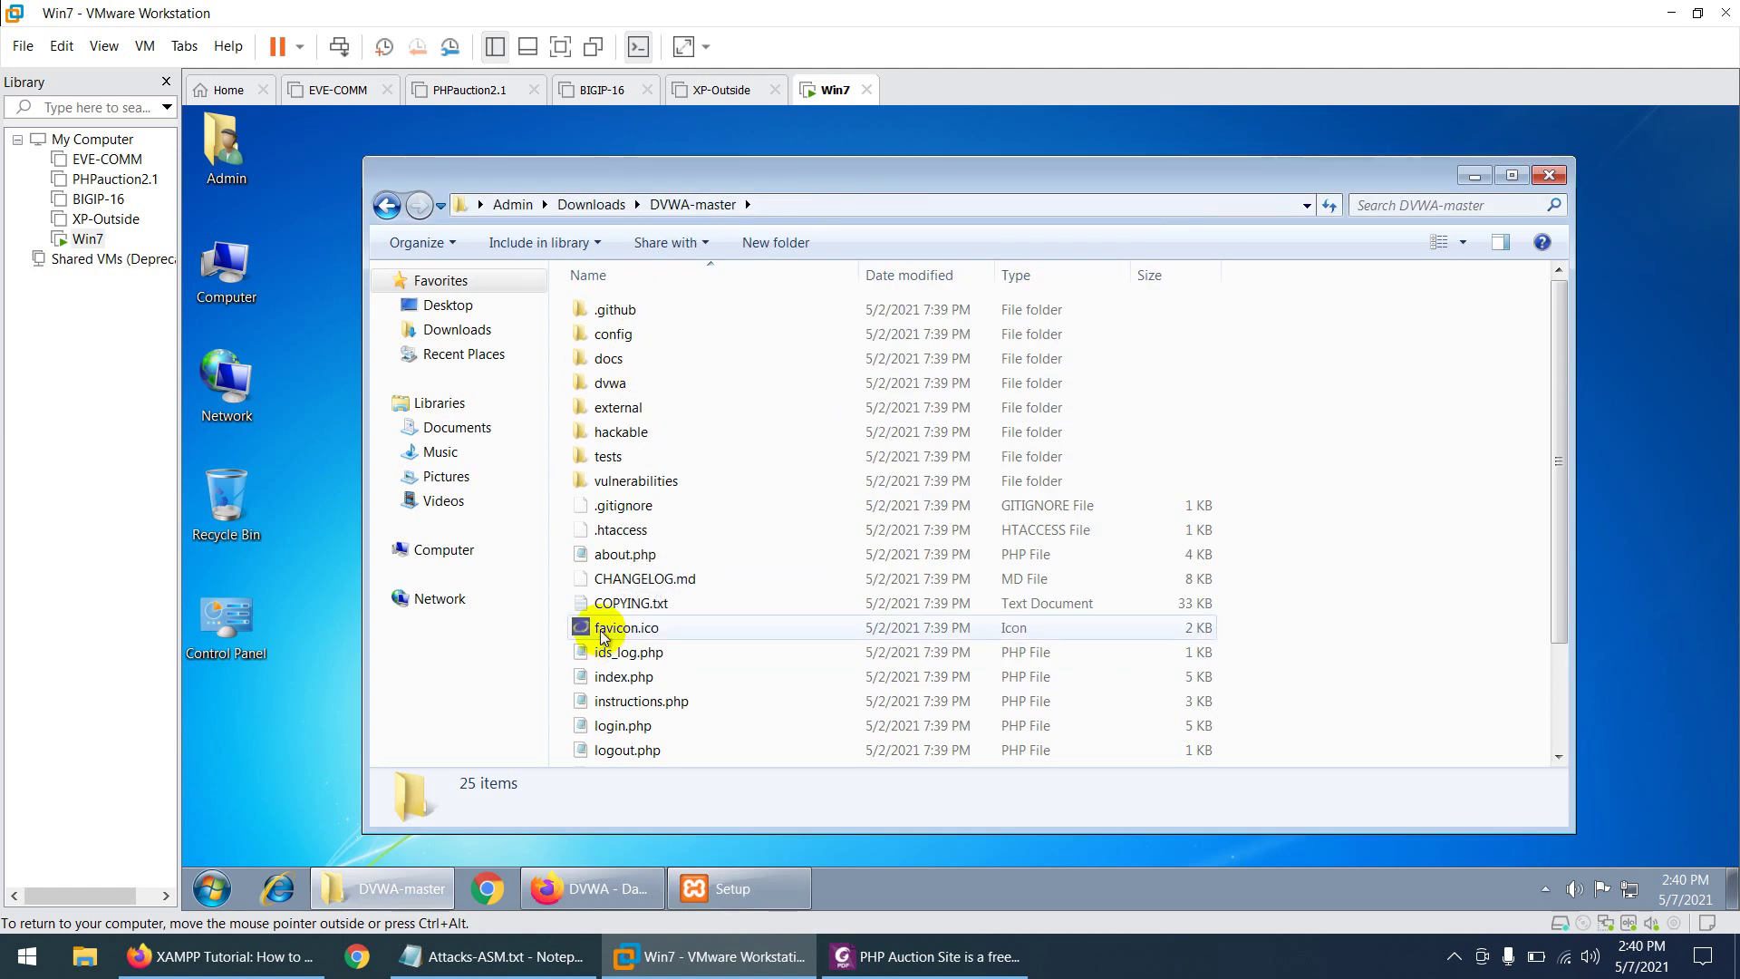
click(725, 888)
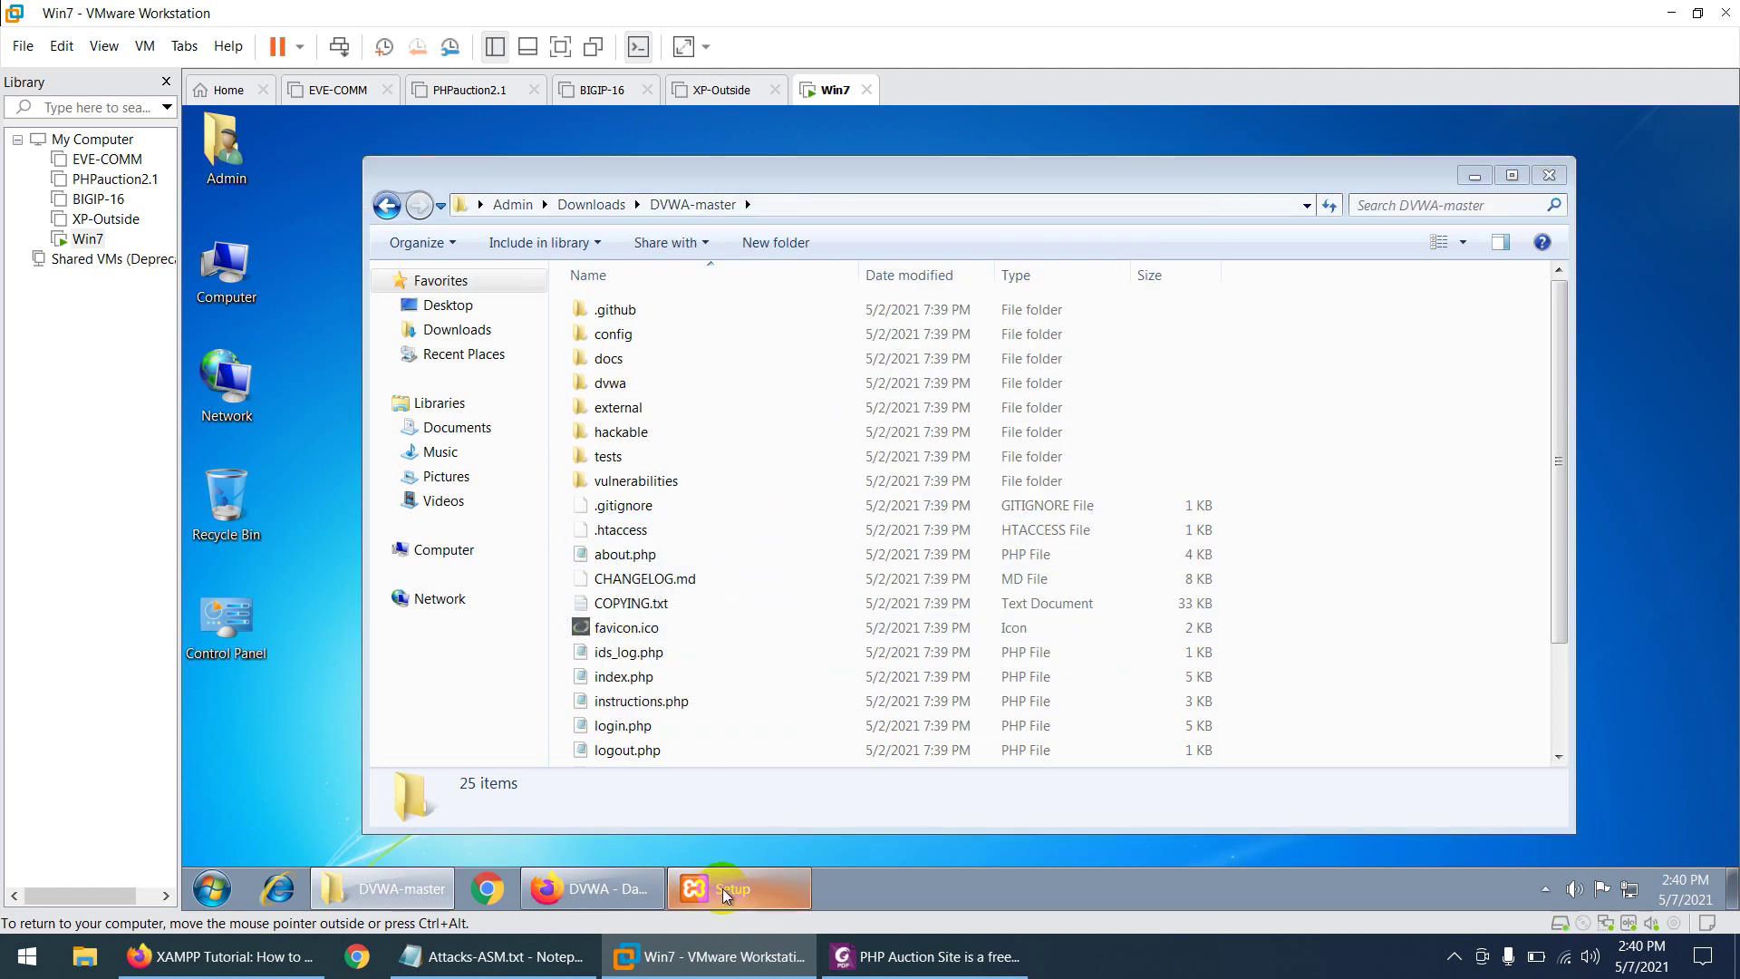
click(1473, 177)
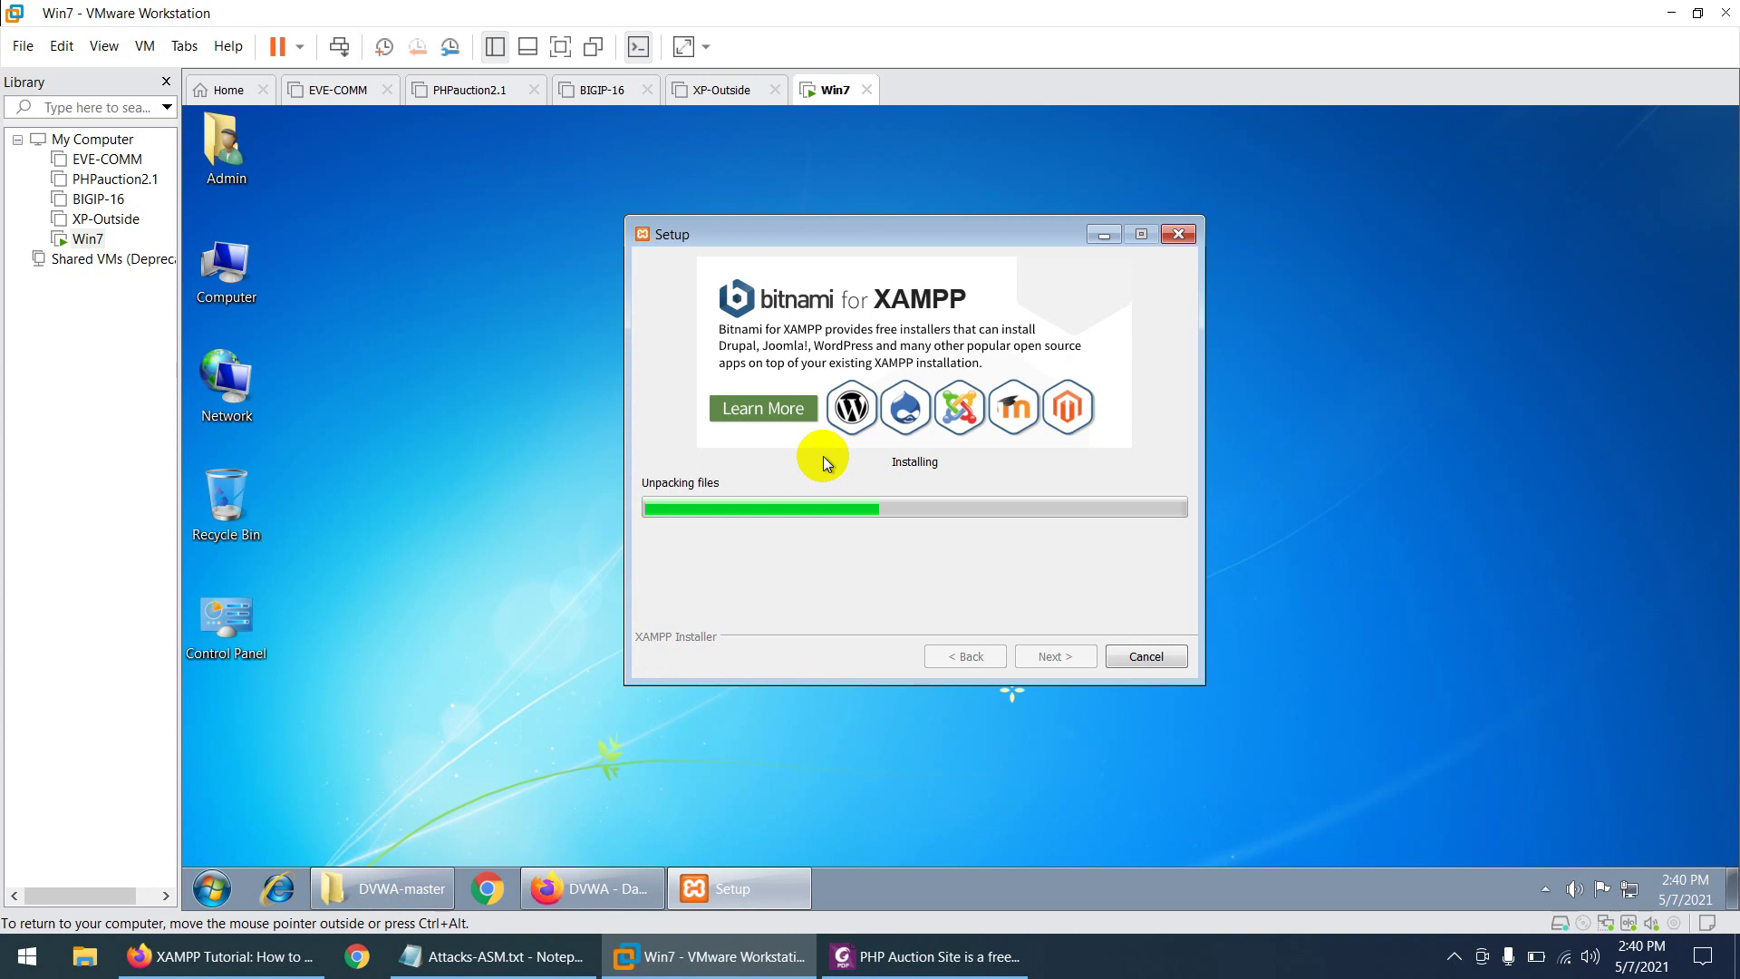
click(900, 970)
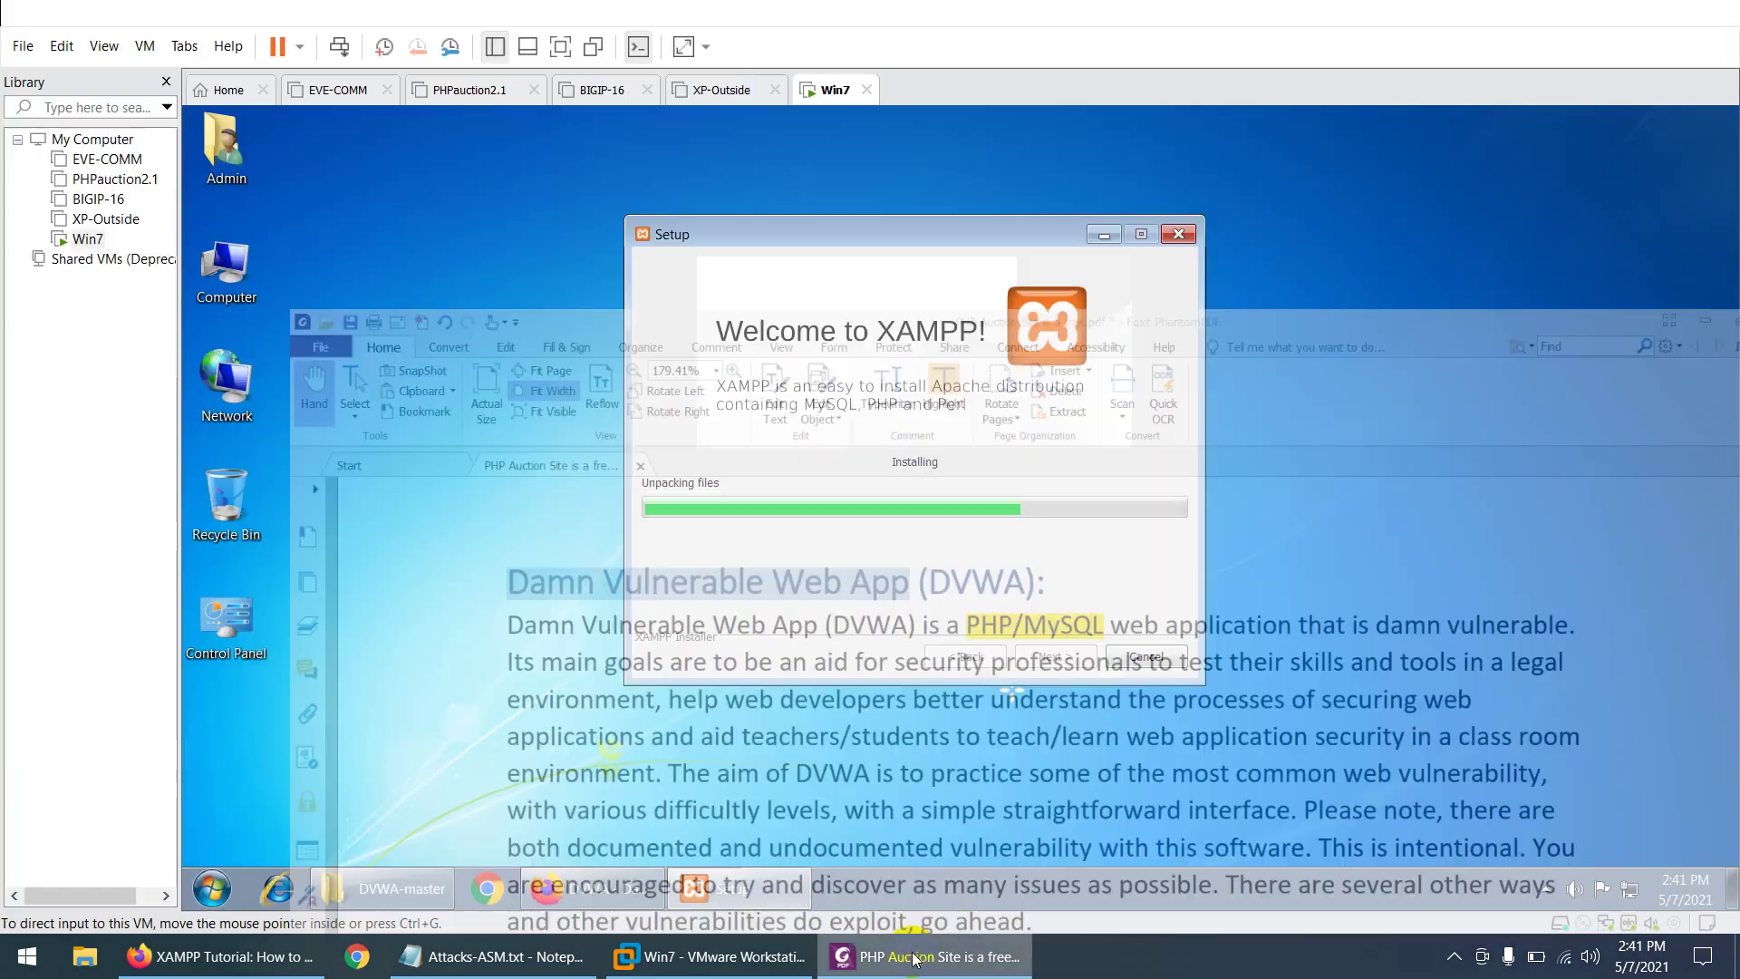
- Check XAMPP install progress in the VM and scroll through the DVWA notes PDF
click(915, 957)
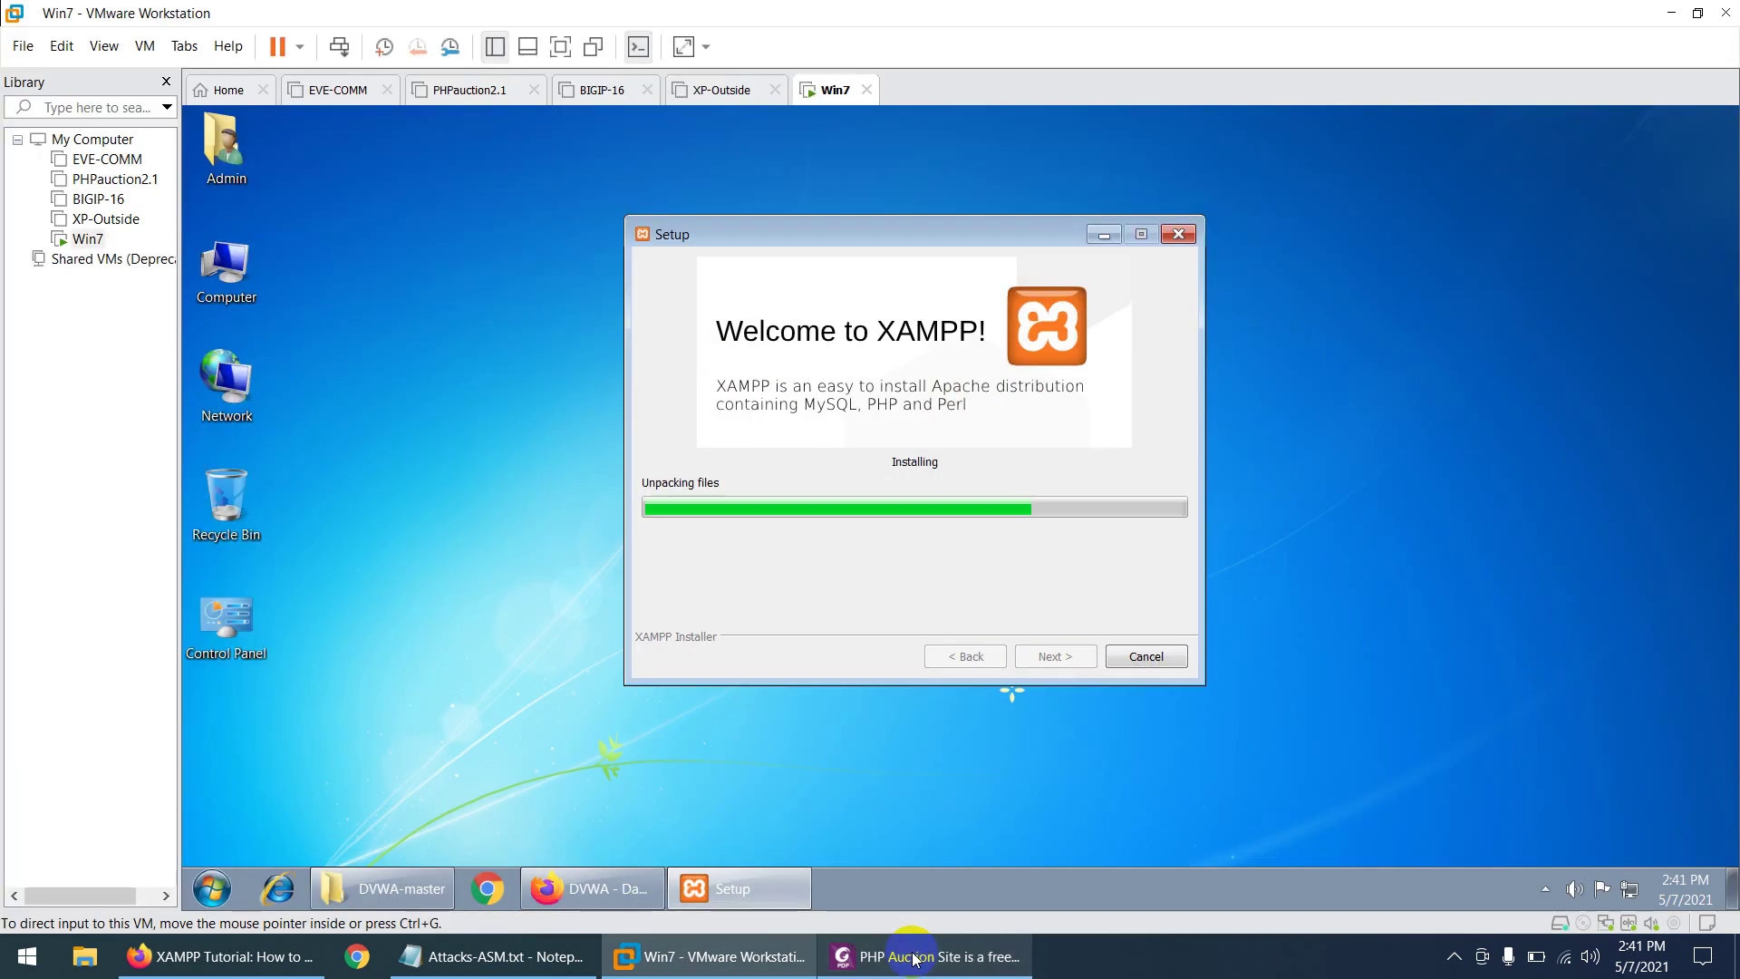
click(916, 957)
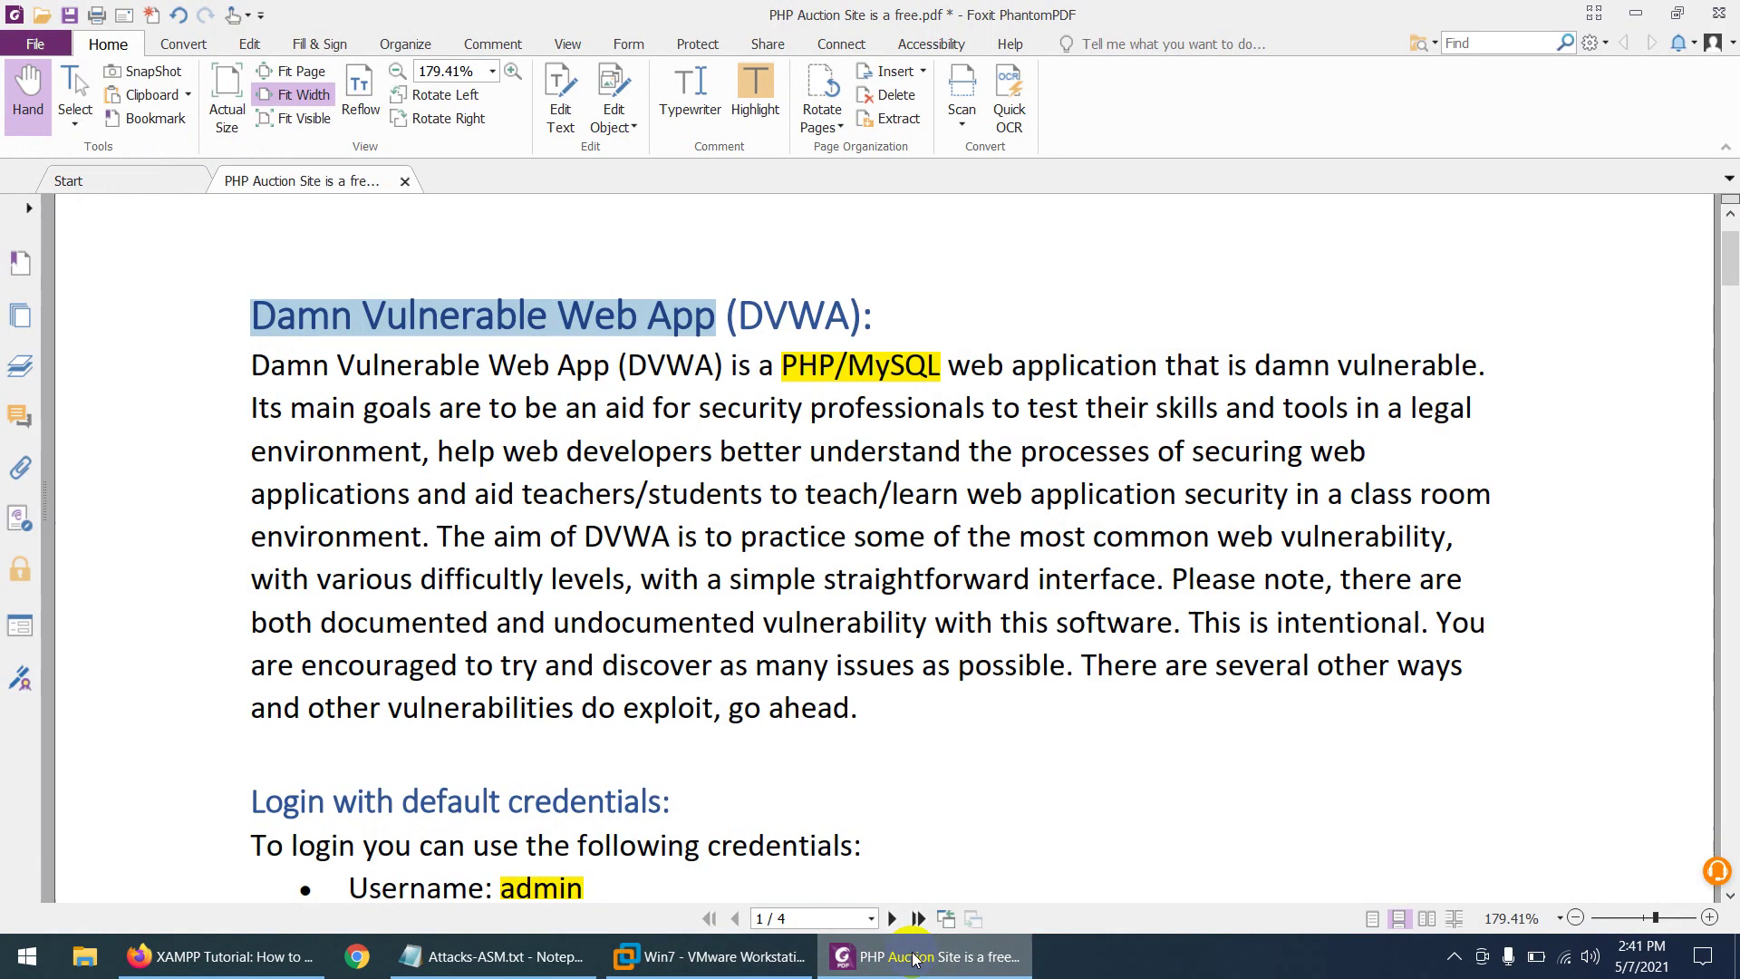
scroll(661, 634, down, 4)
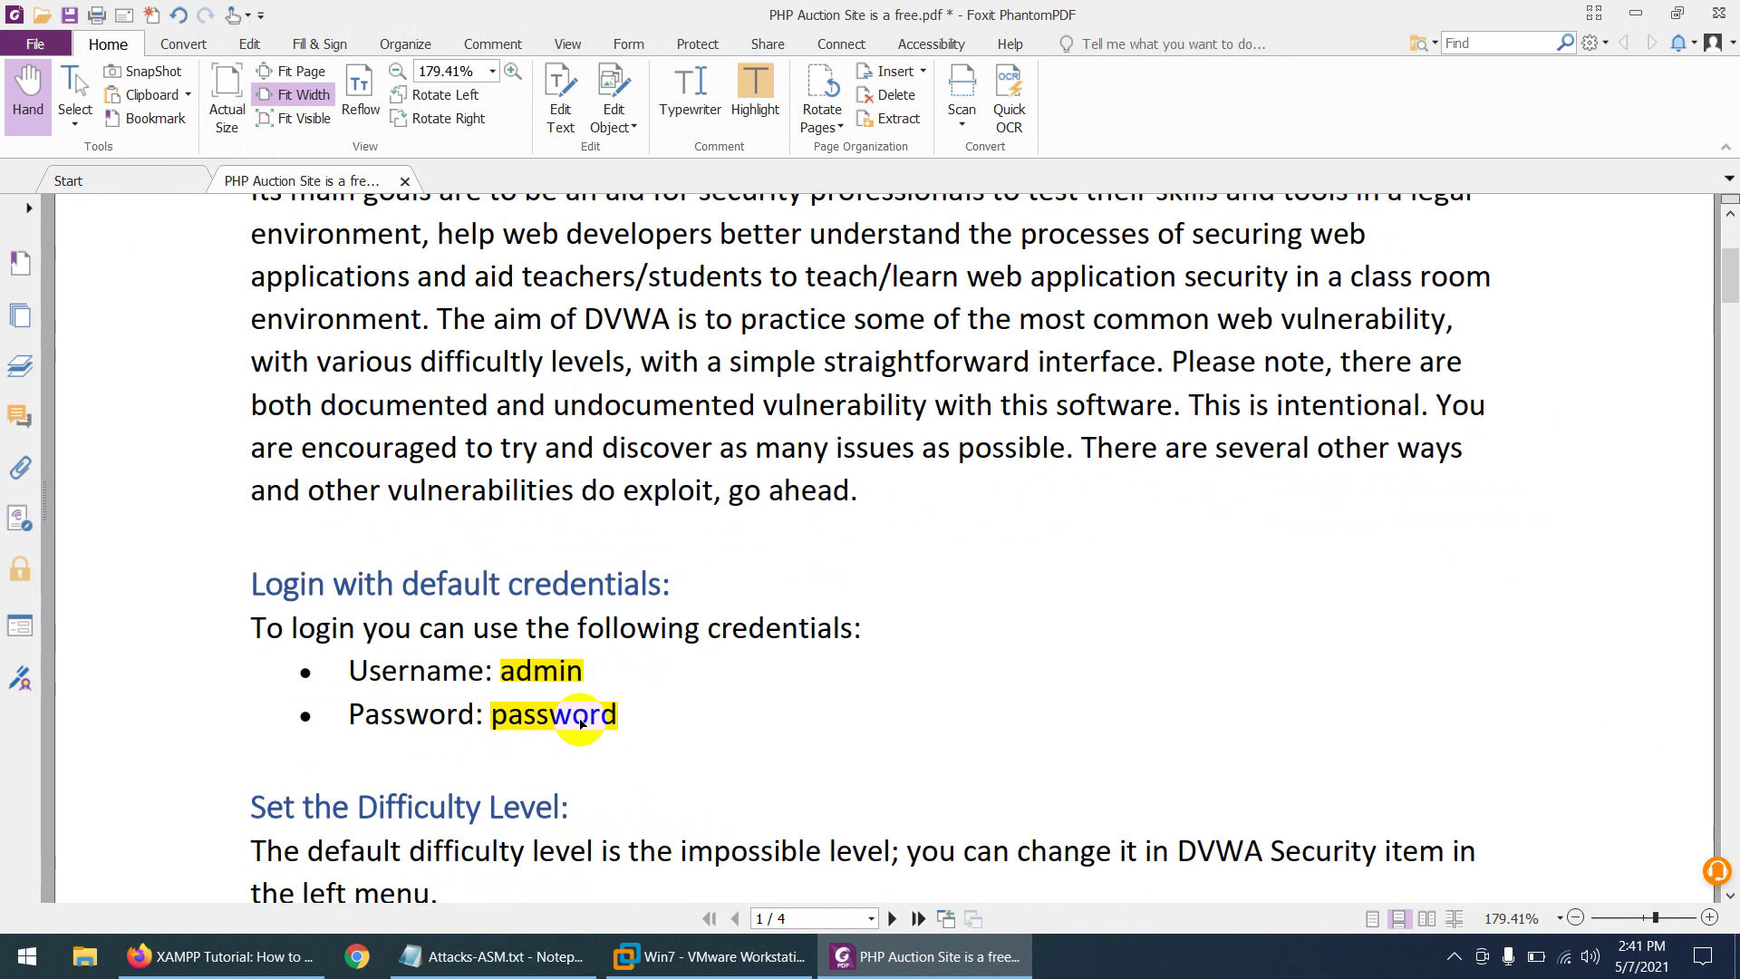
scroll(581, 722, up, 3)
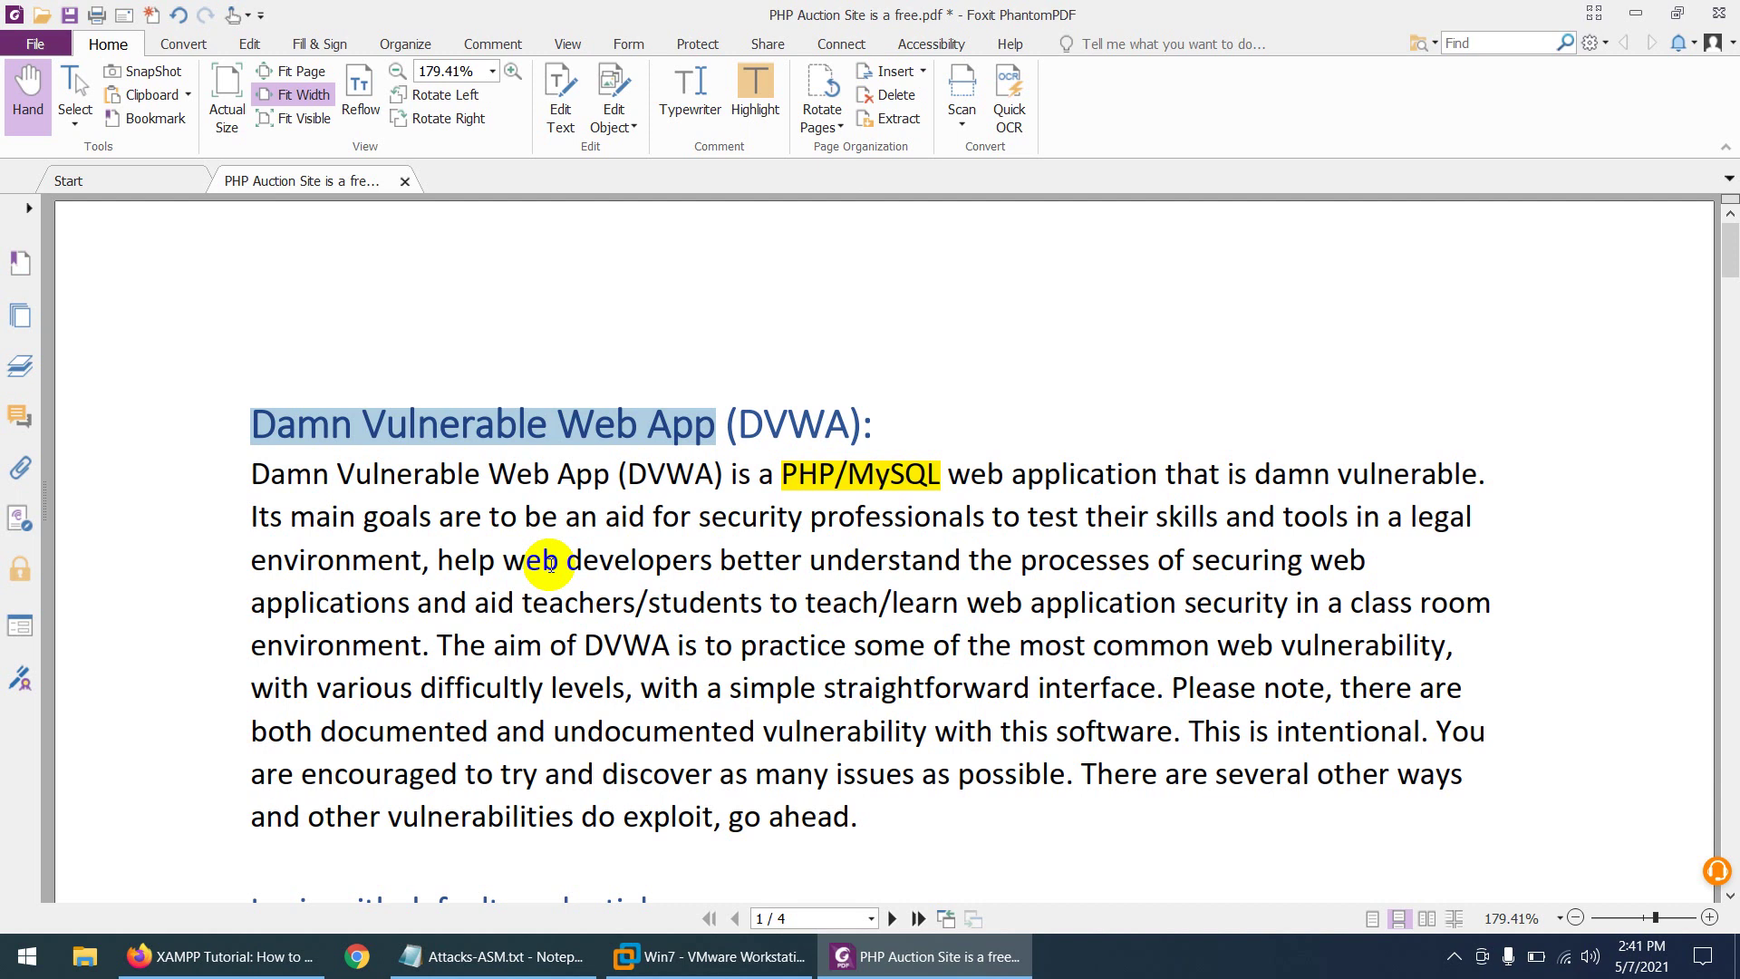
scroll(550, 564, down, 6)
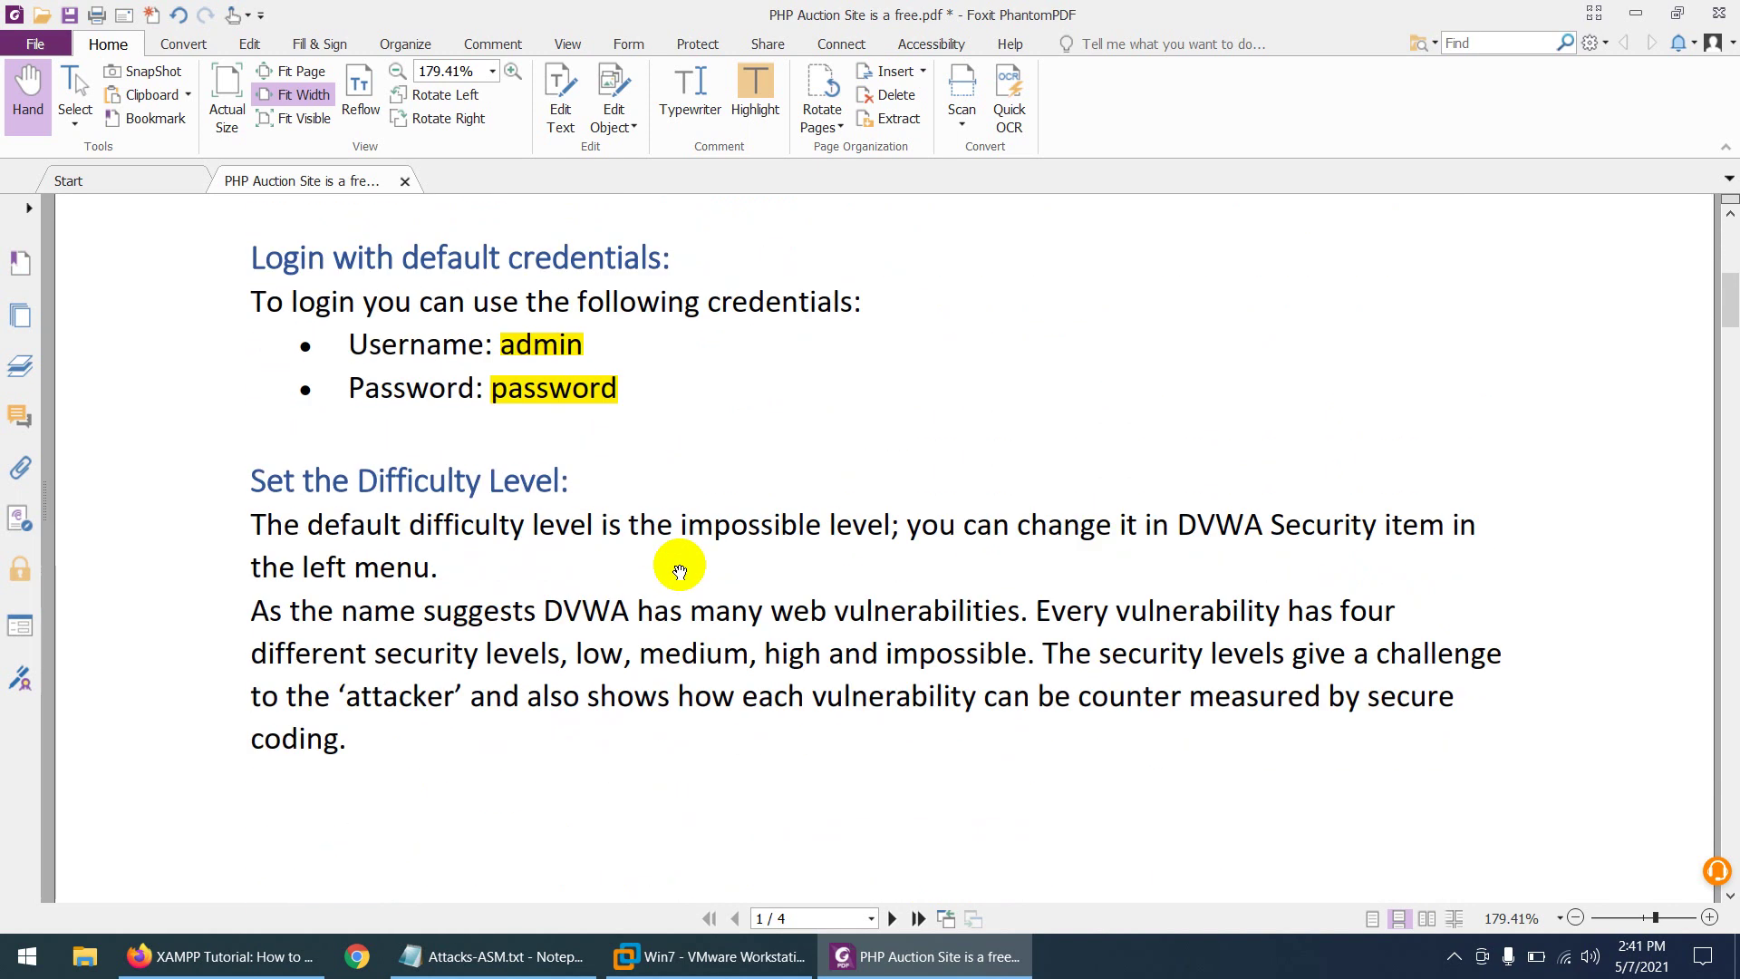
scroll(680, 571, down, 2)
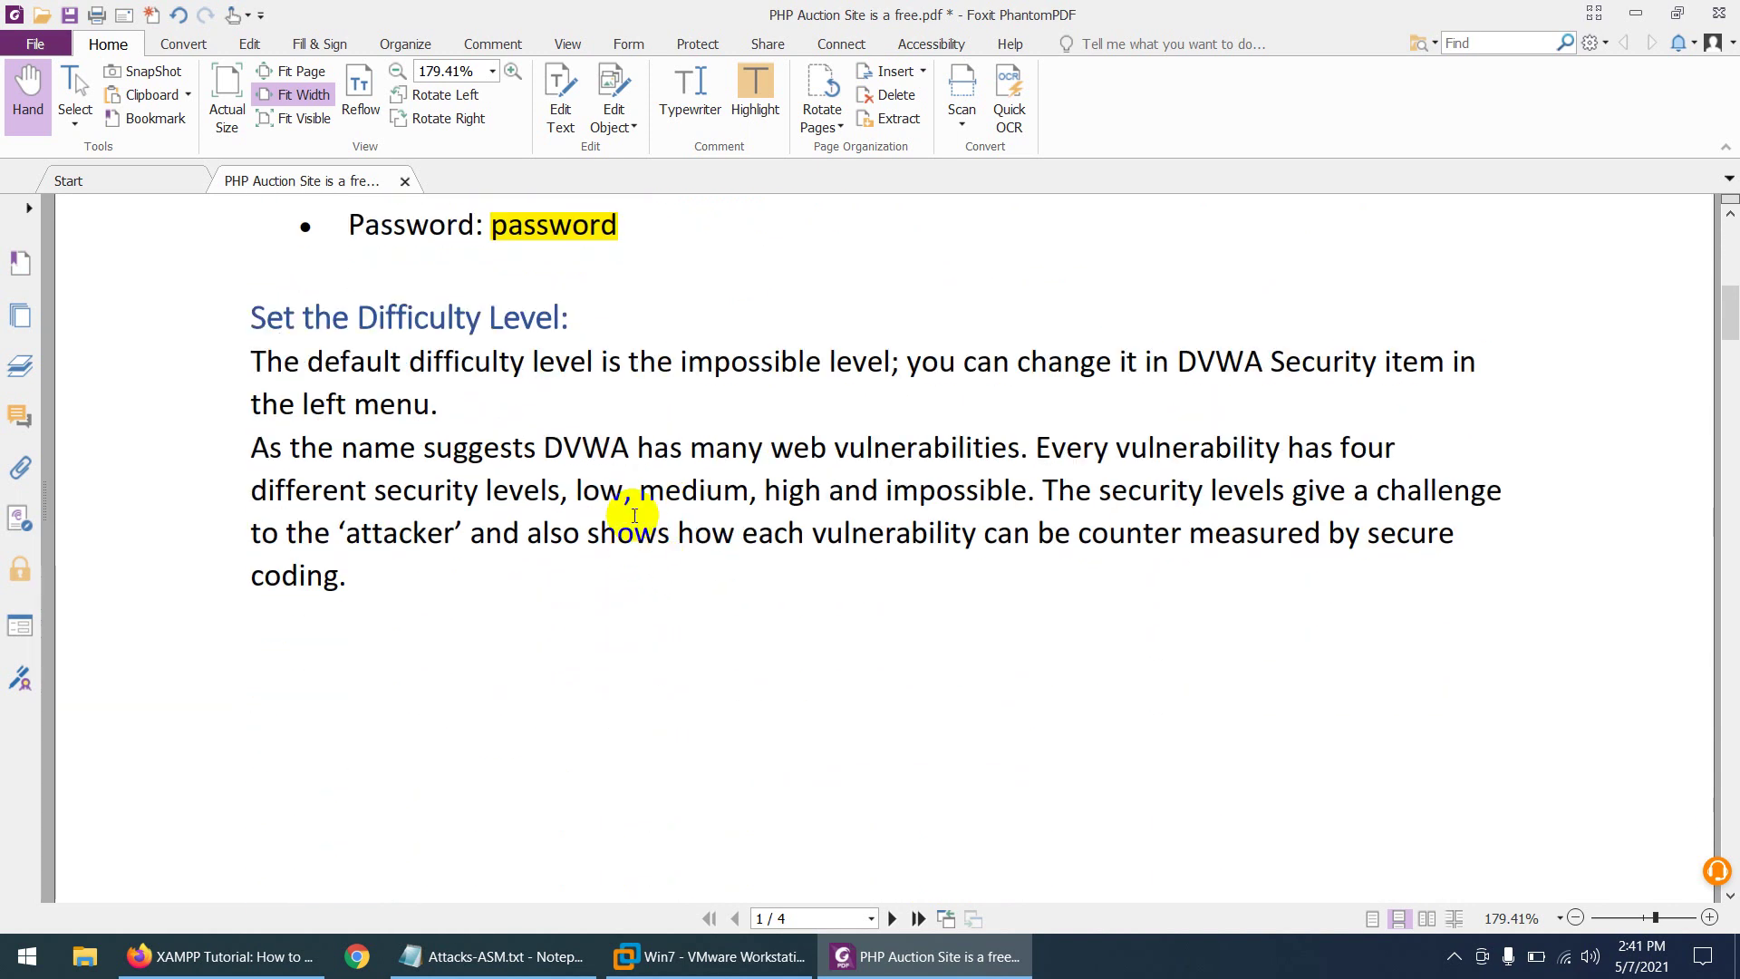
click(691, 962)
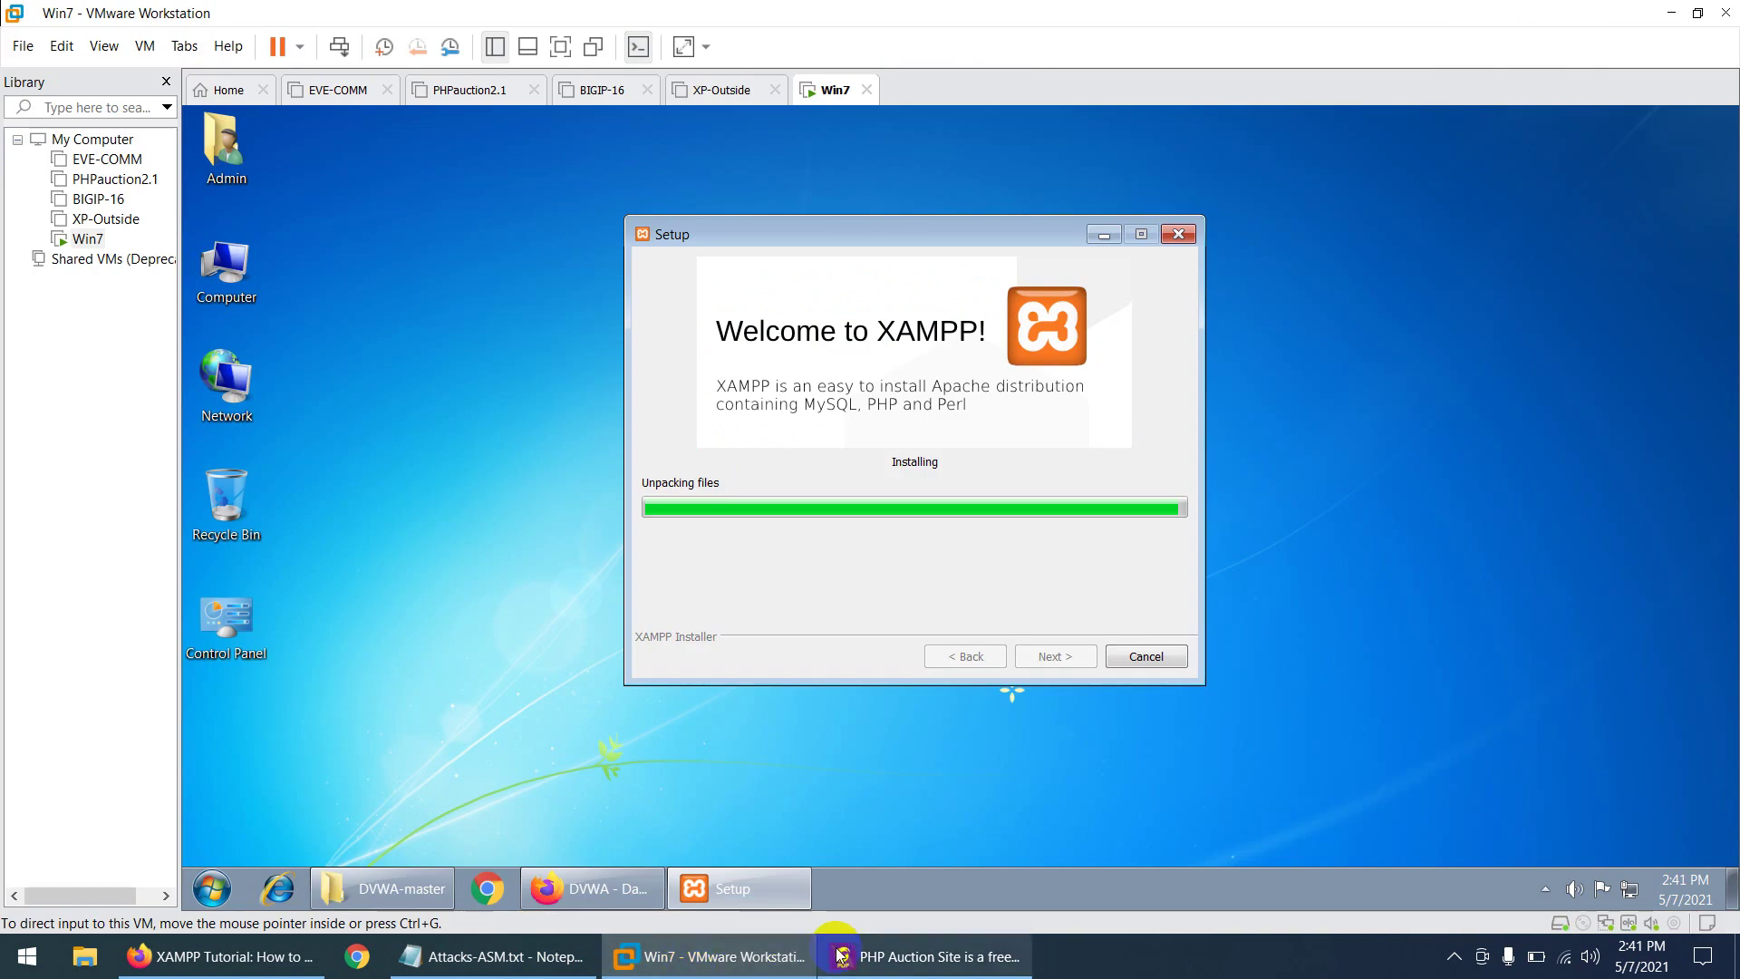
click(875, 957)
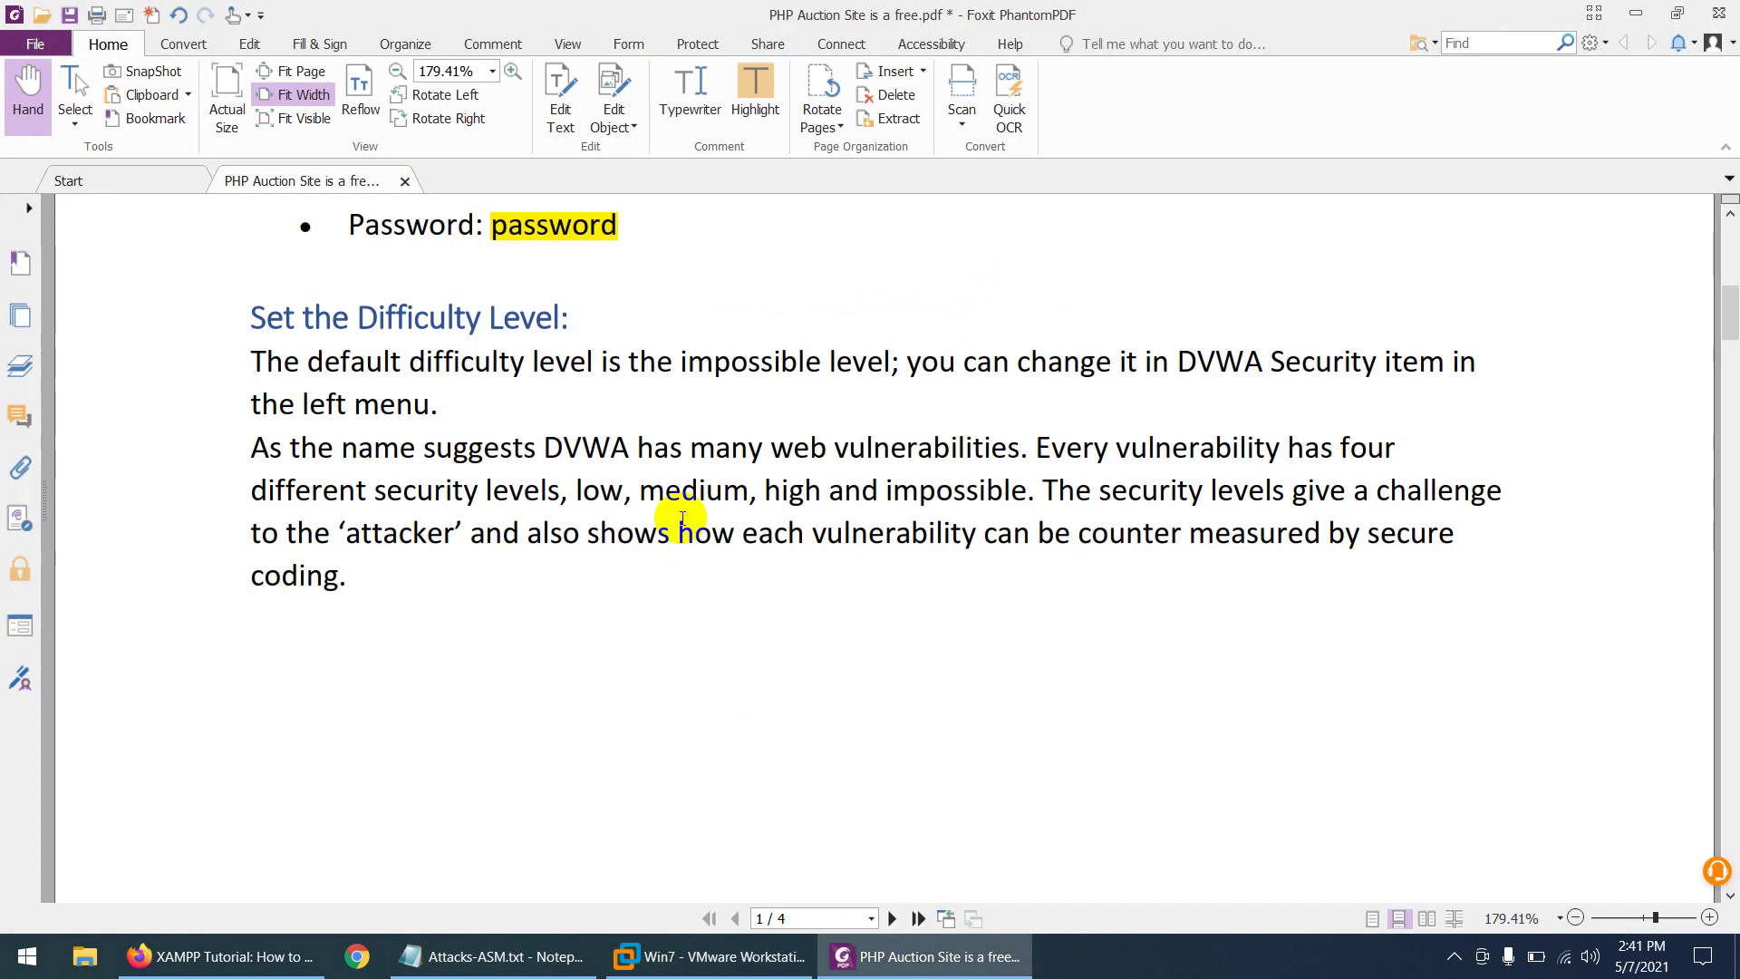
- Highlight 'low, medium, high and impossible' in yellow, then minimize the PDF
drag(1028, 491, 577, 491)
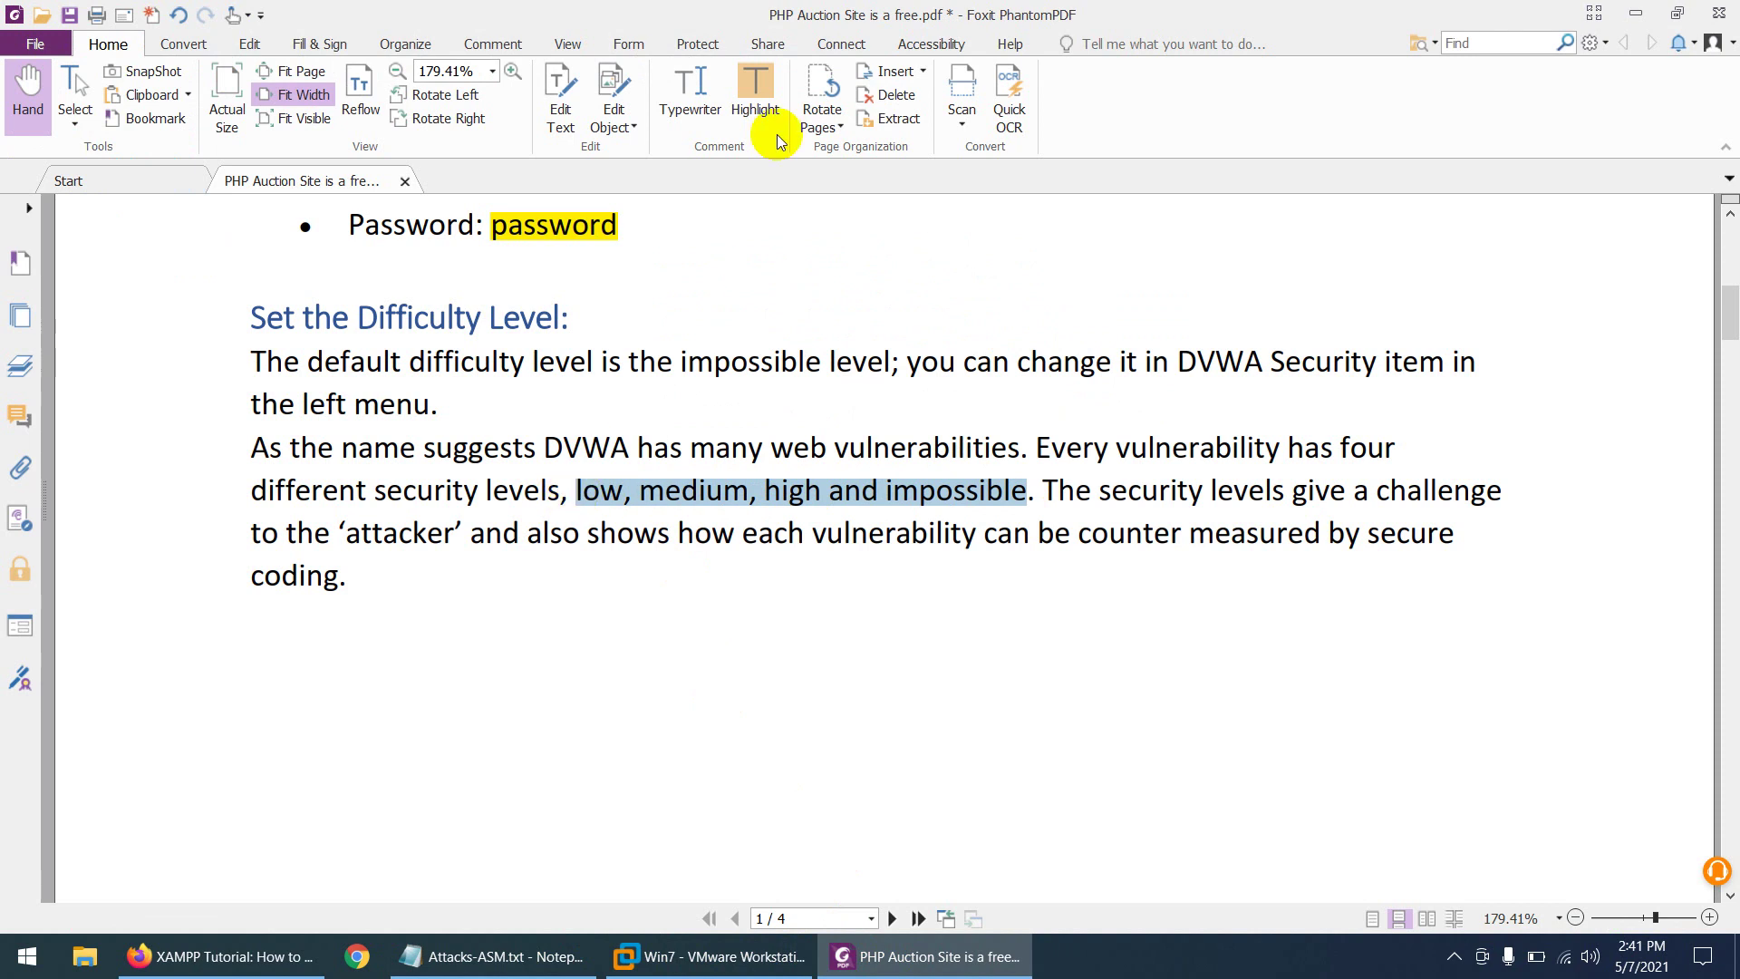
click(753, 91)
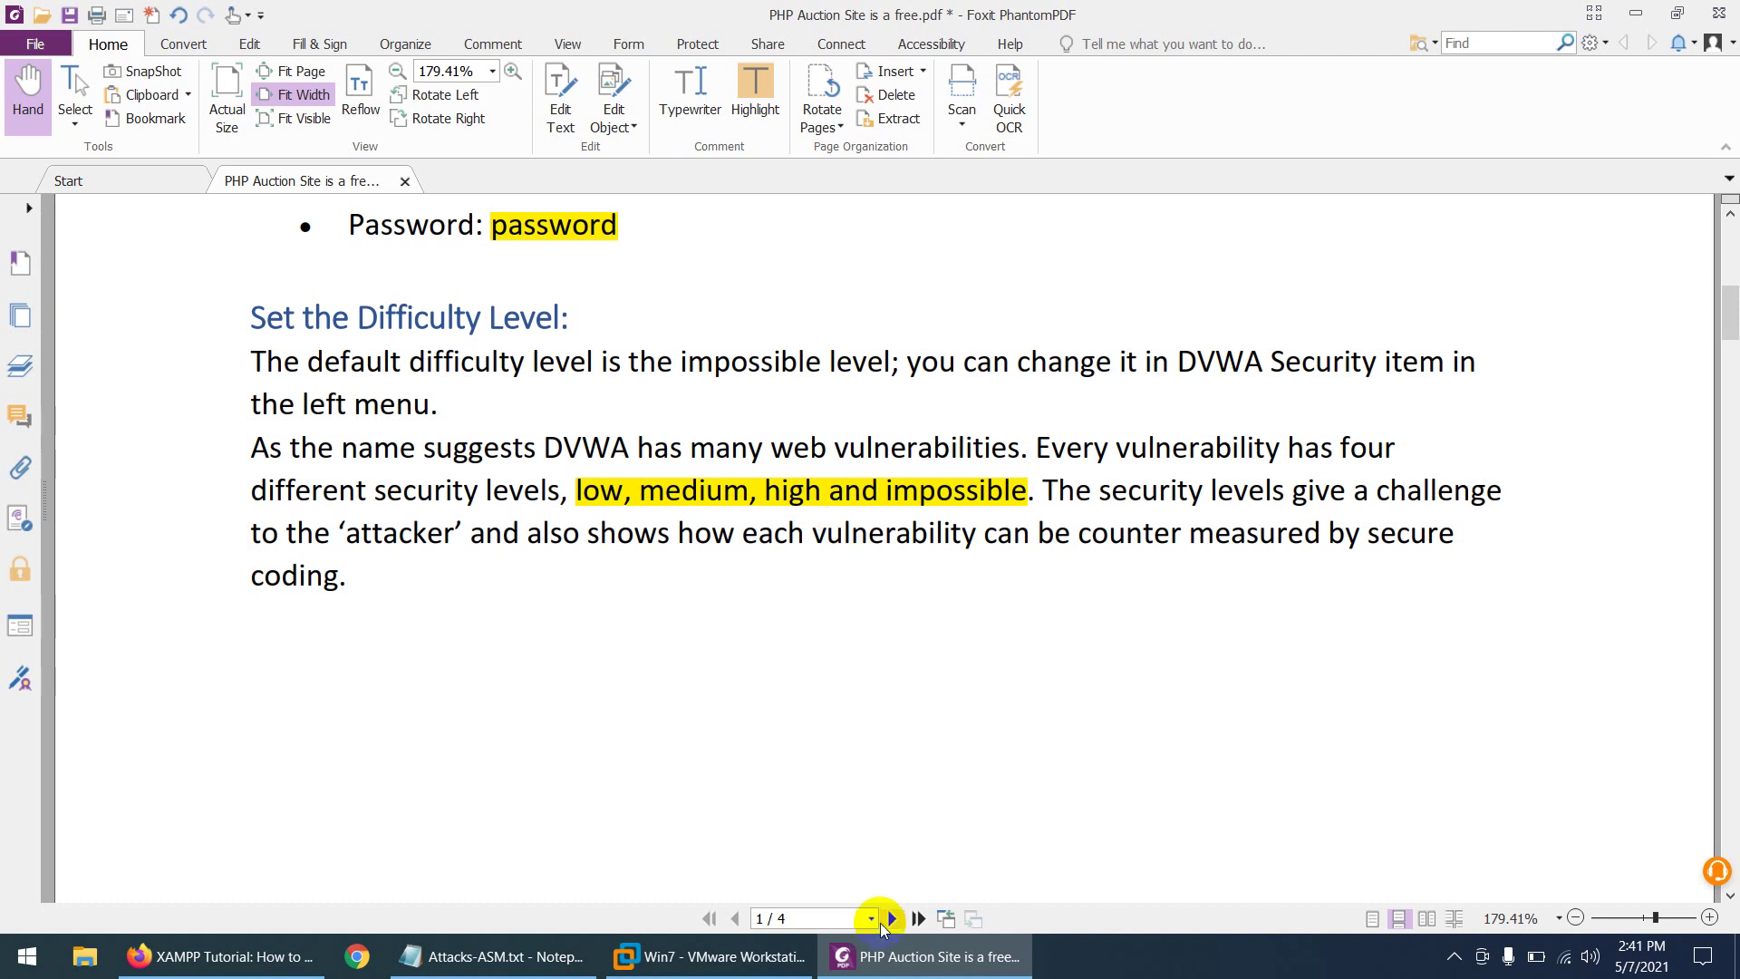
click(889, 959)
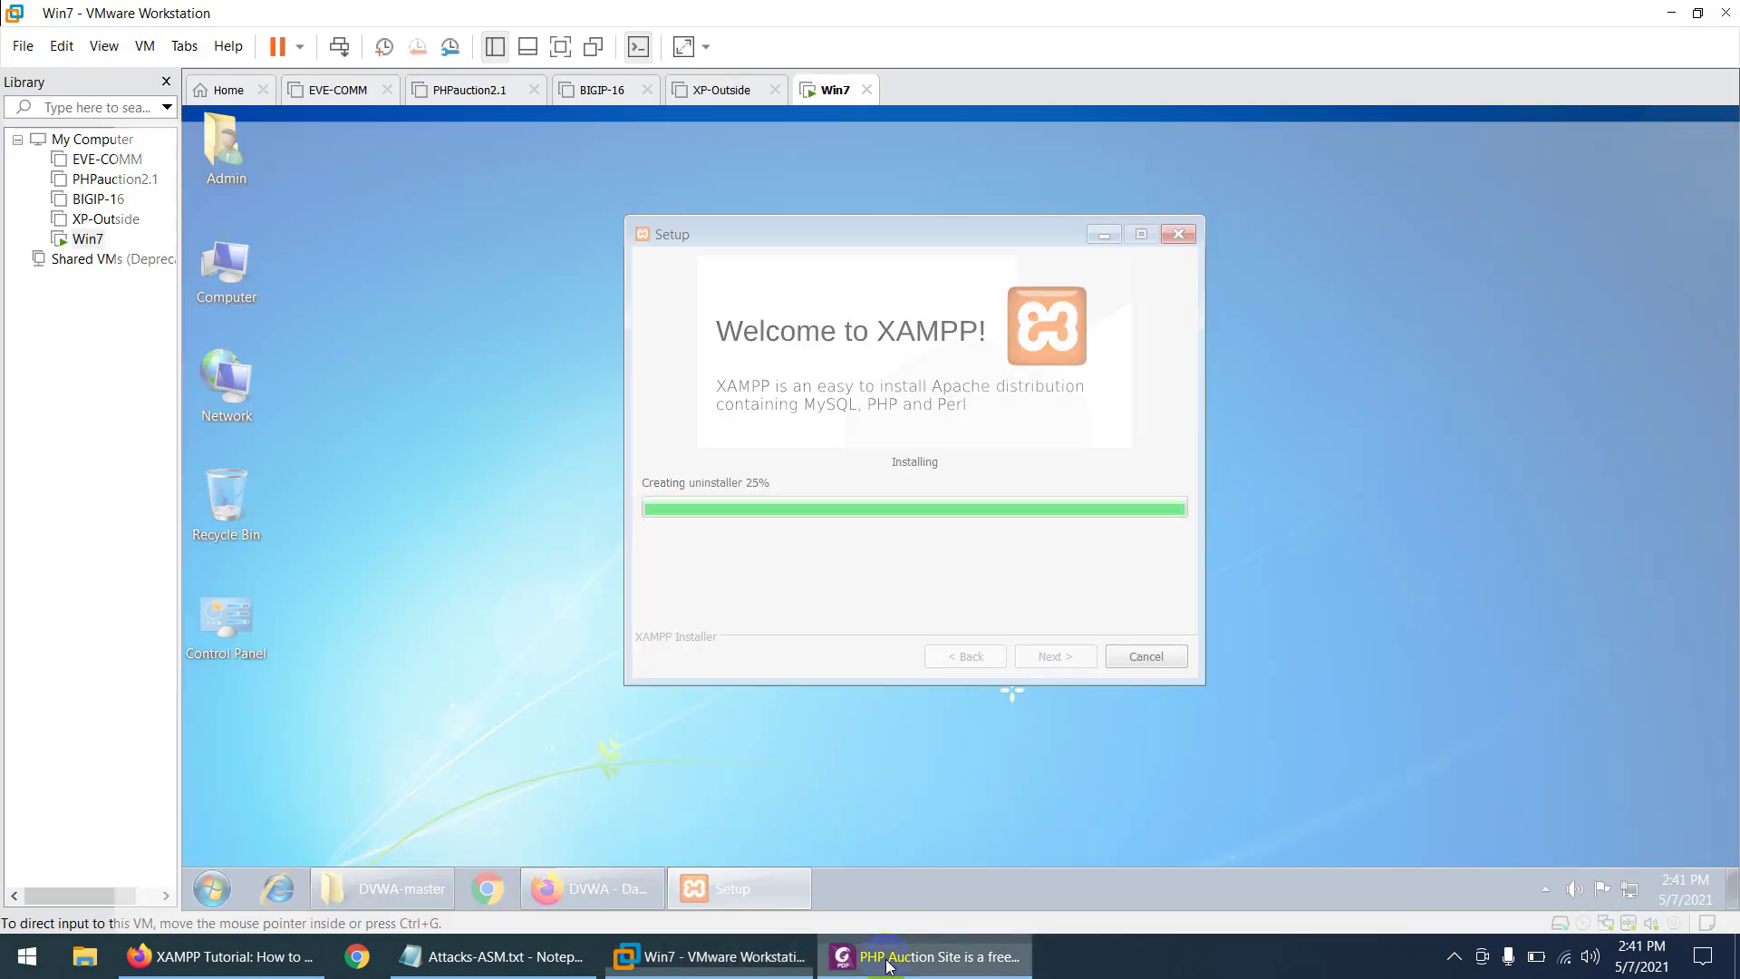
- Read the DVWA default login and difficulty levels in the PDF, selecting the word 'low'
click(888, 959)
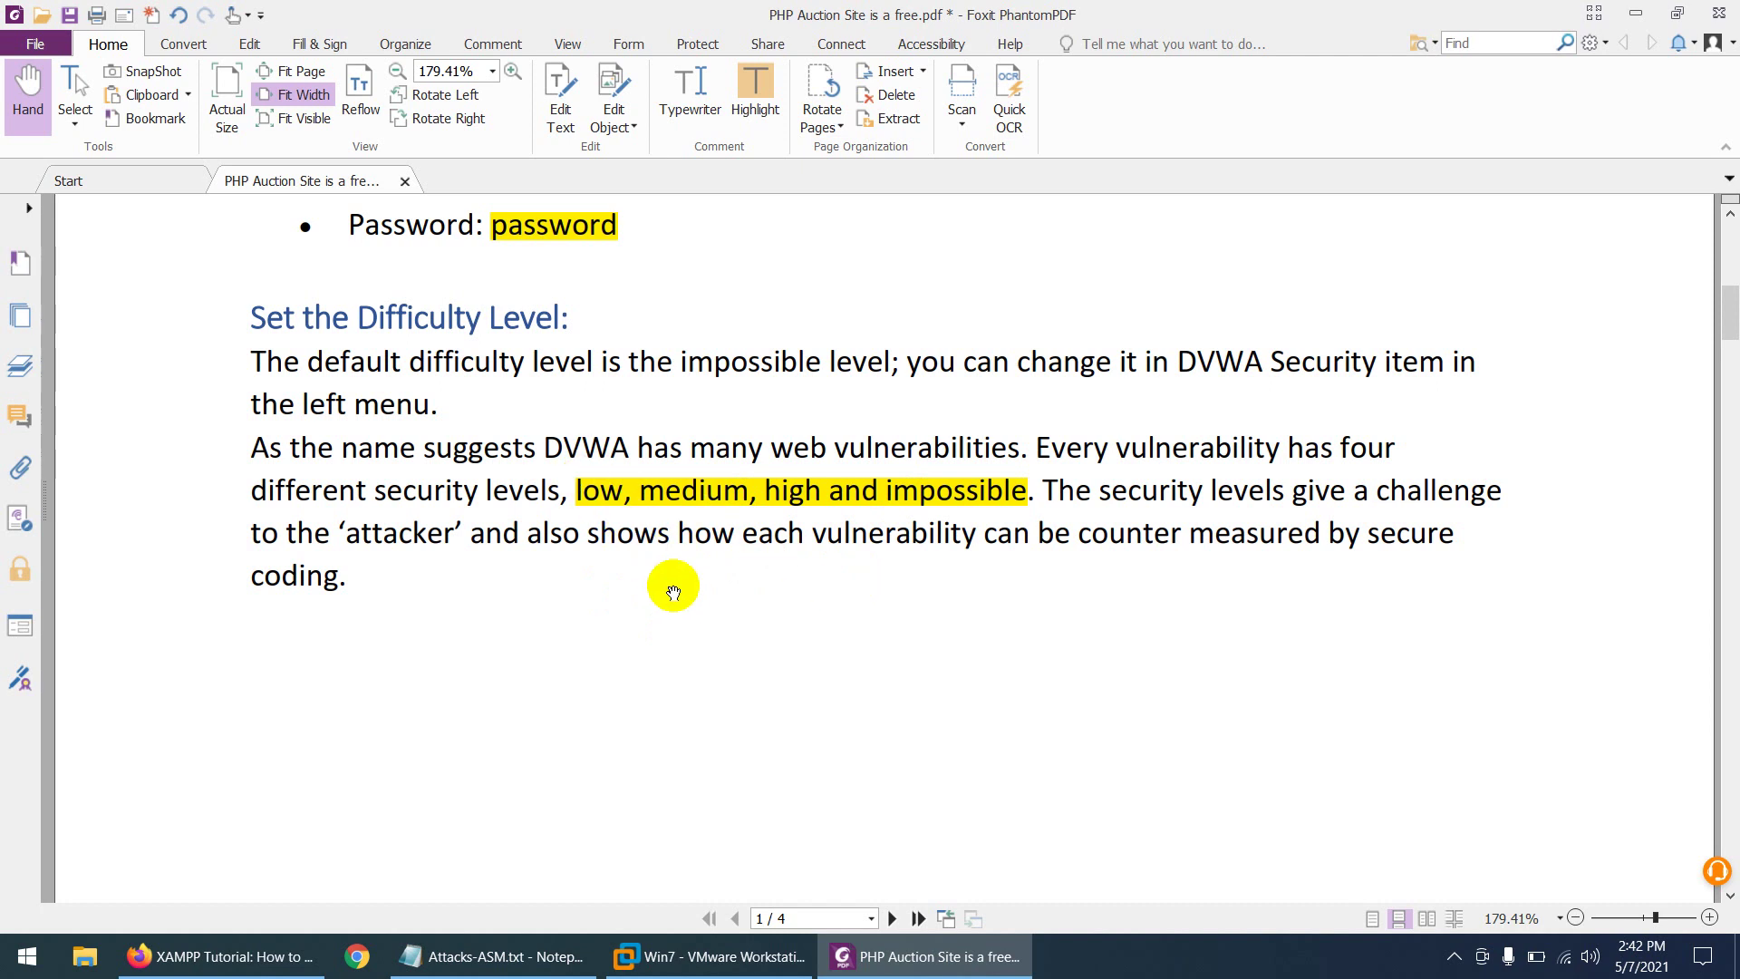
scroll(677, 595, up, 3)
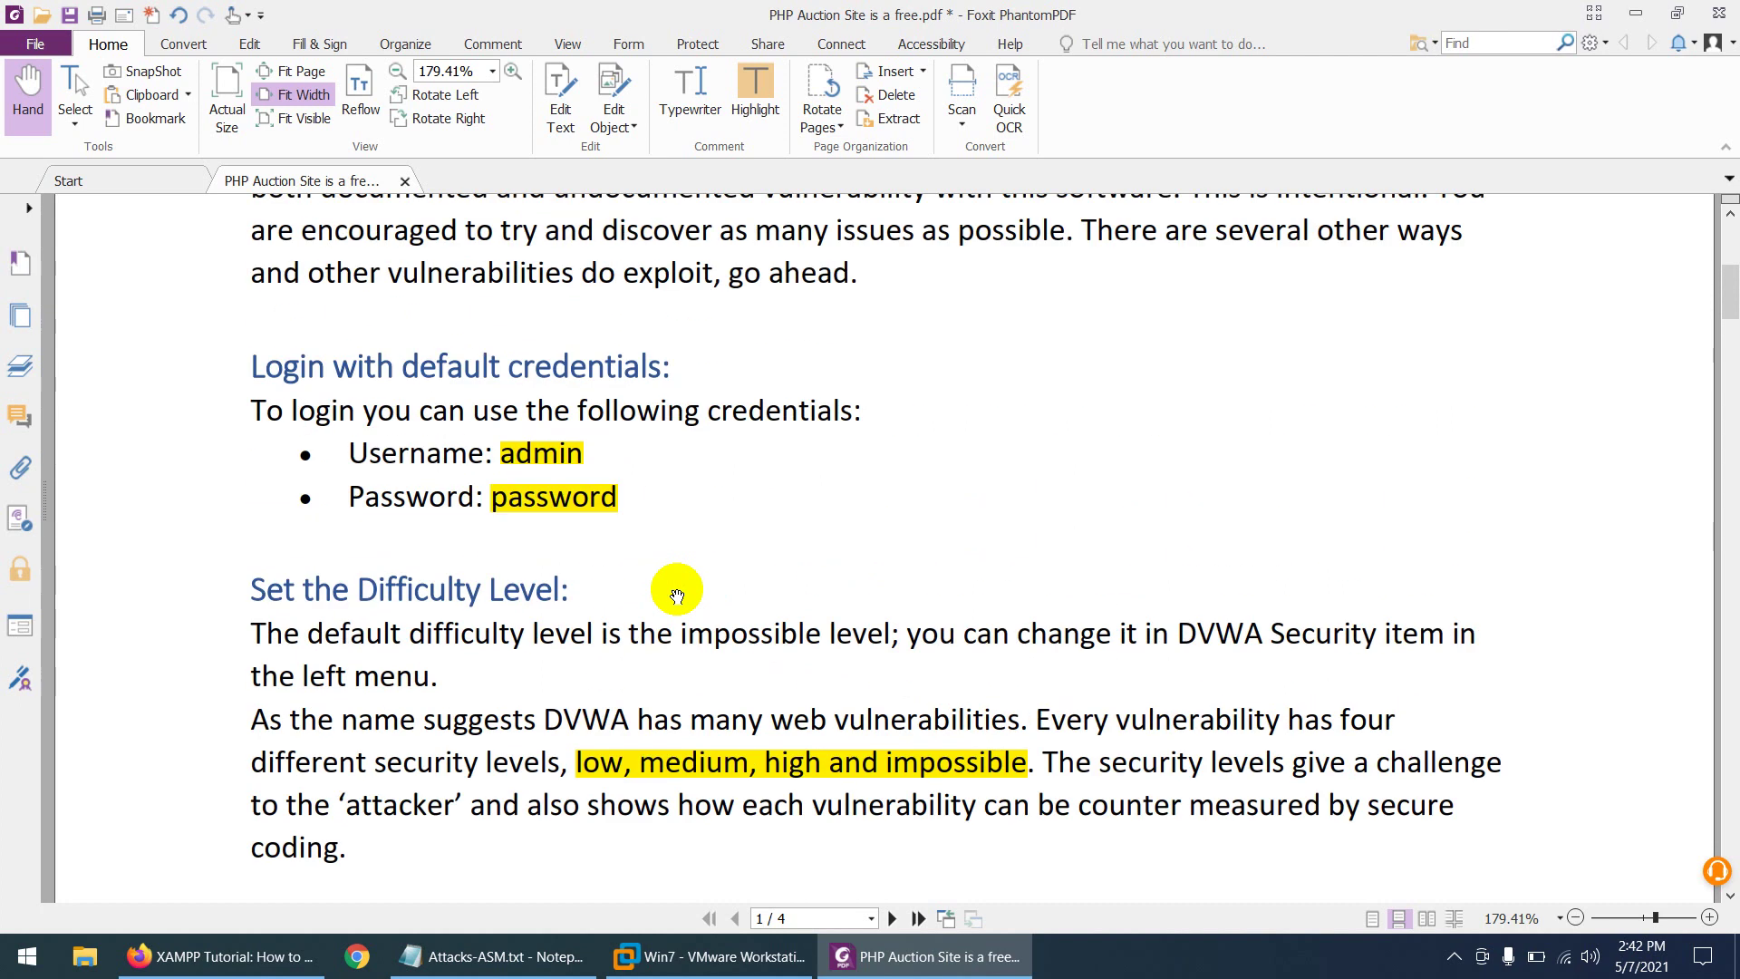
scroll(672, 588, down, 2)
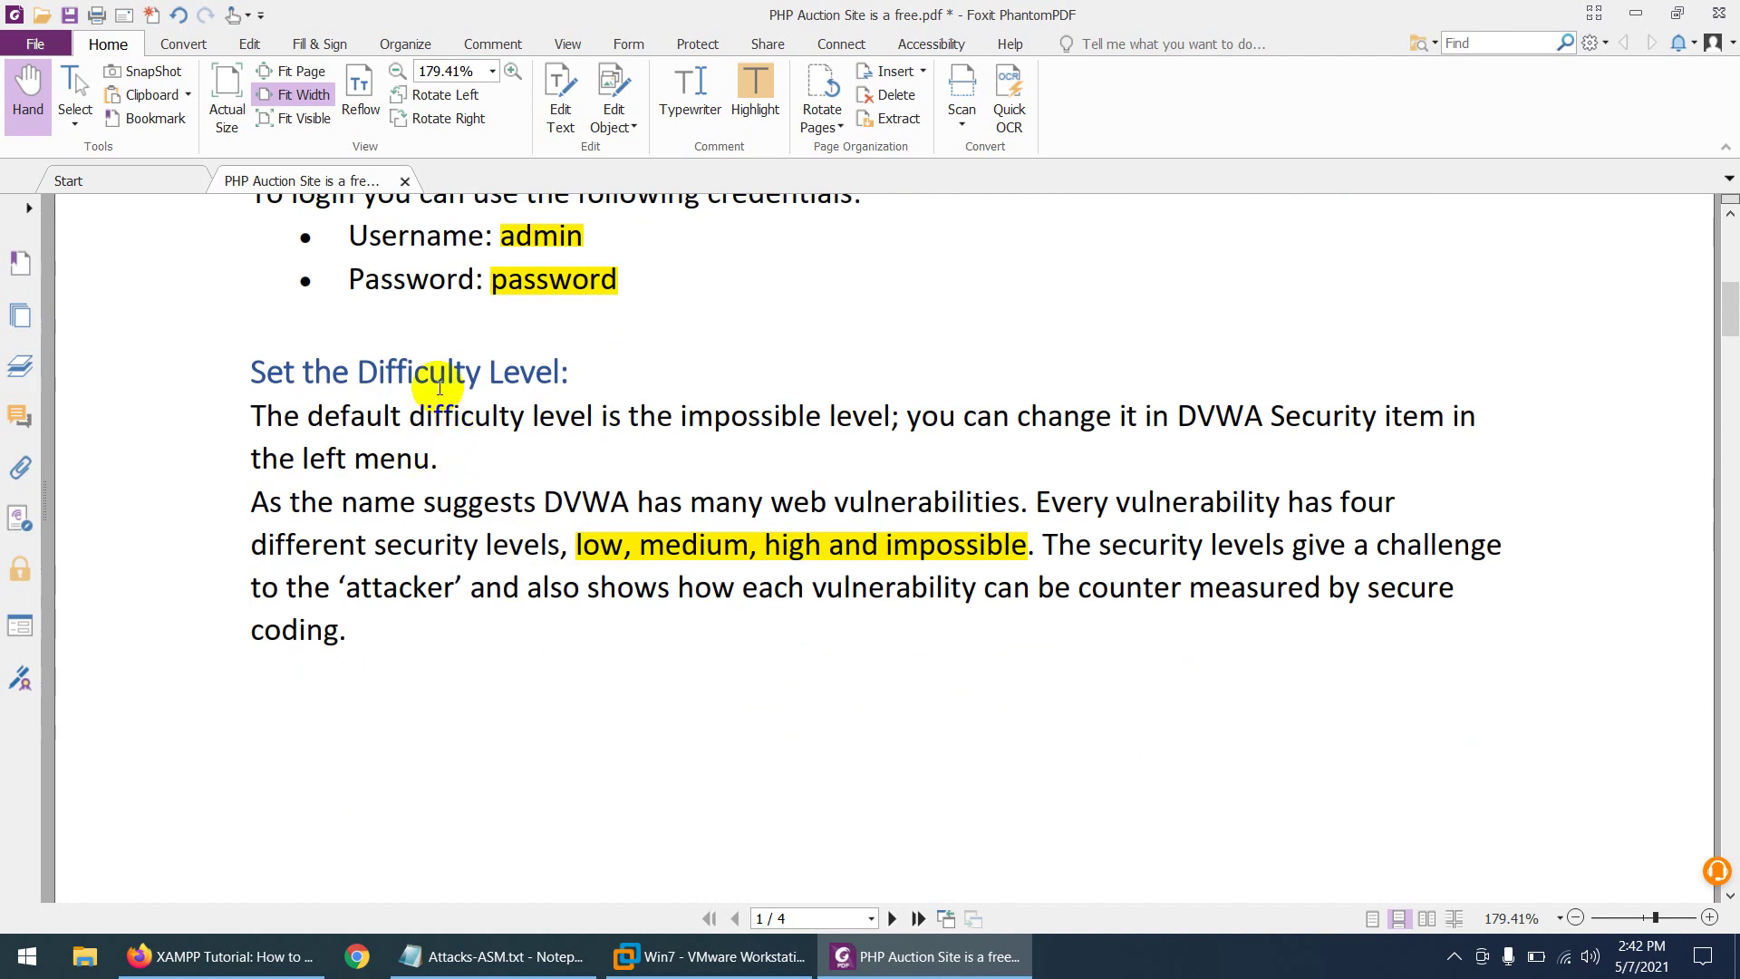
double_click(598, 555)
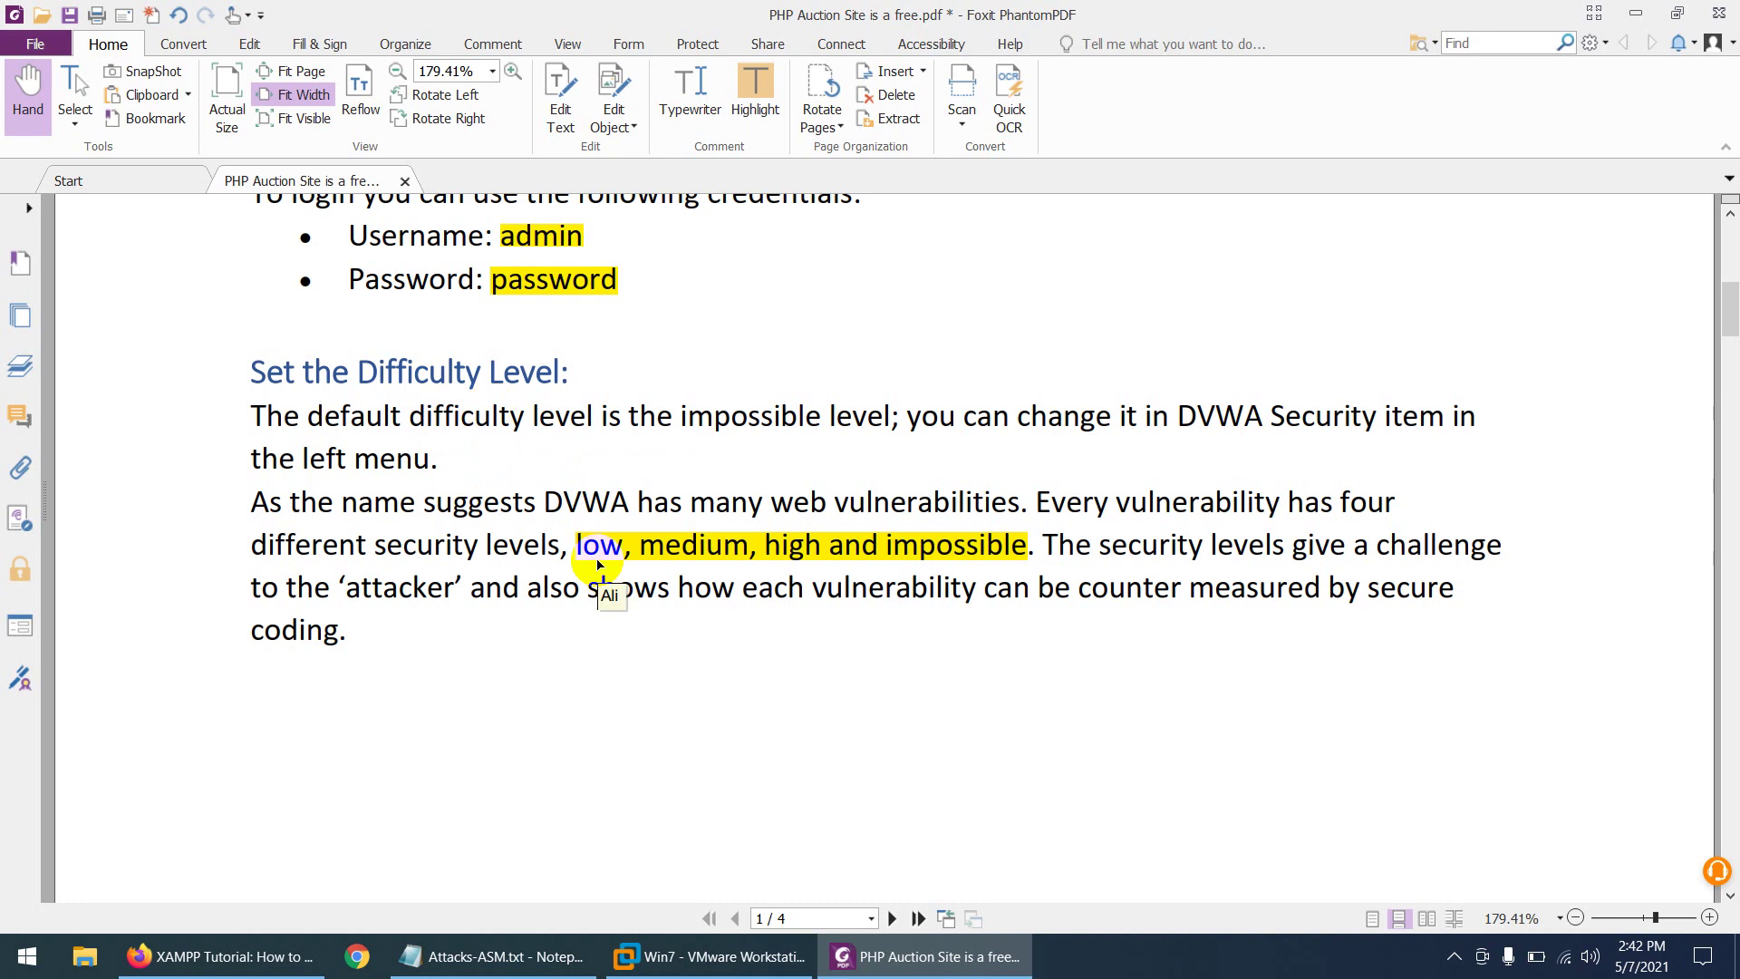
scroll(599, 563, up, 3)
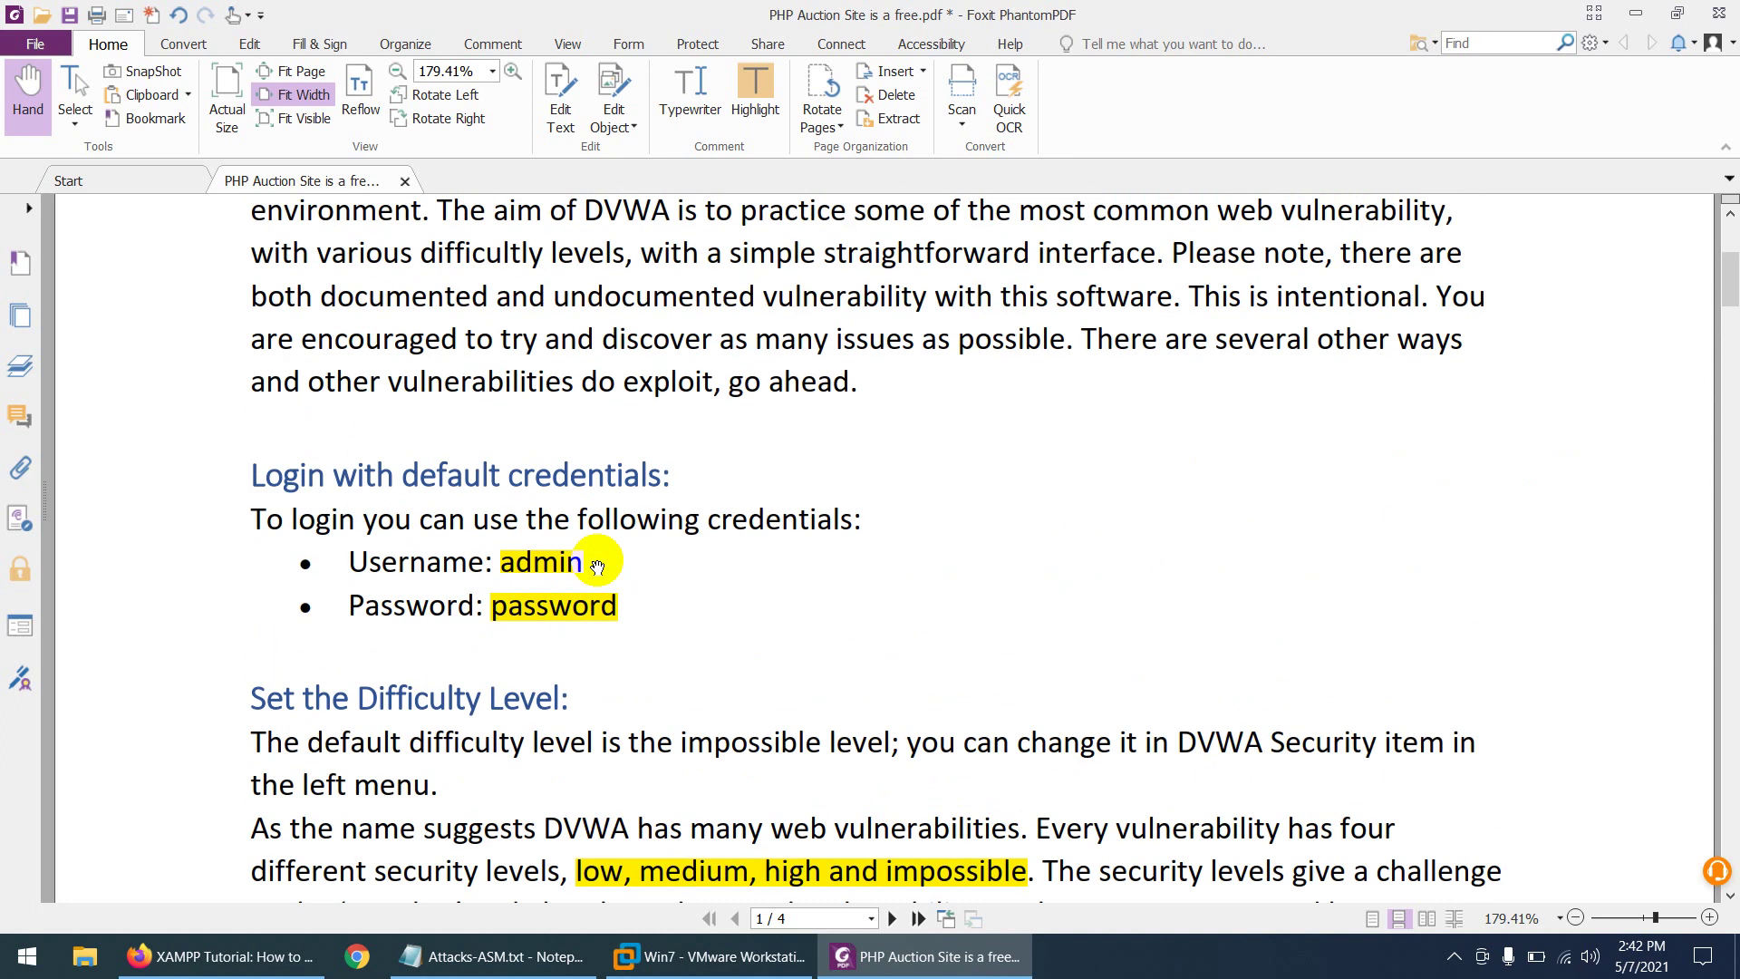
scroll(598, 564, up, 3)
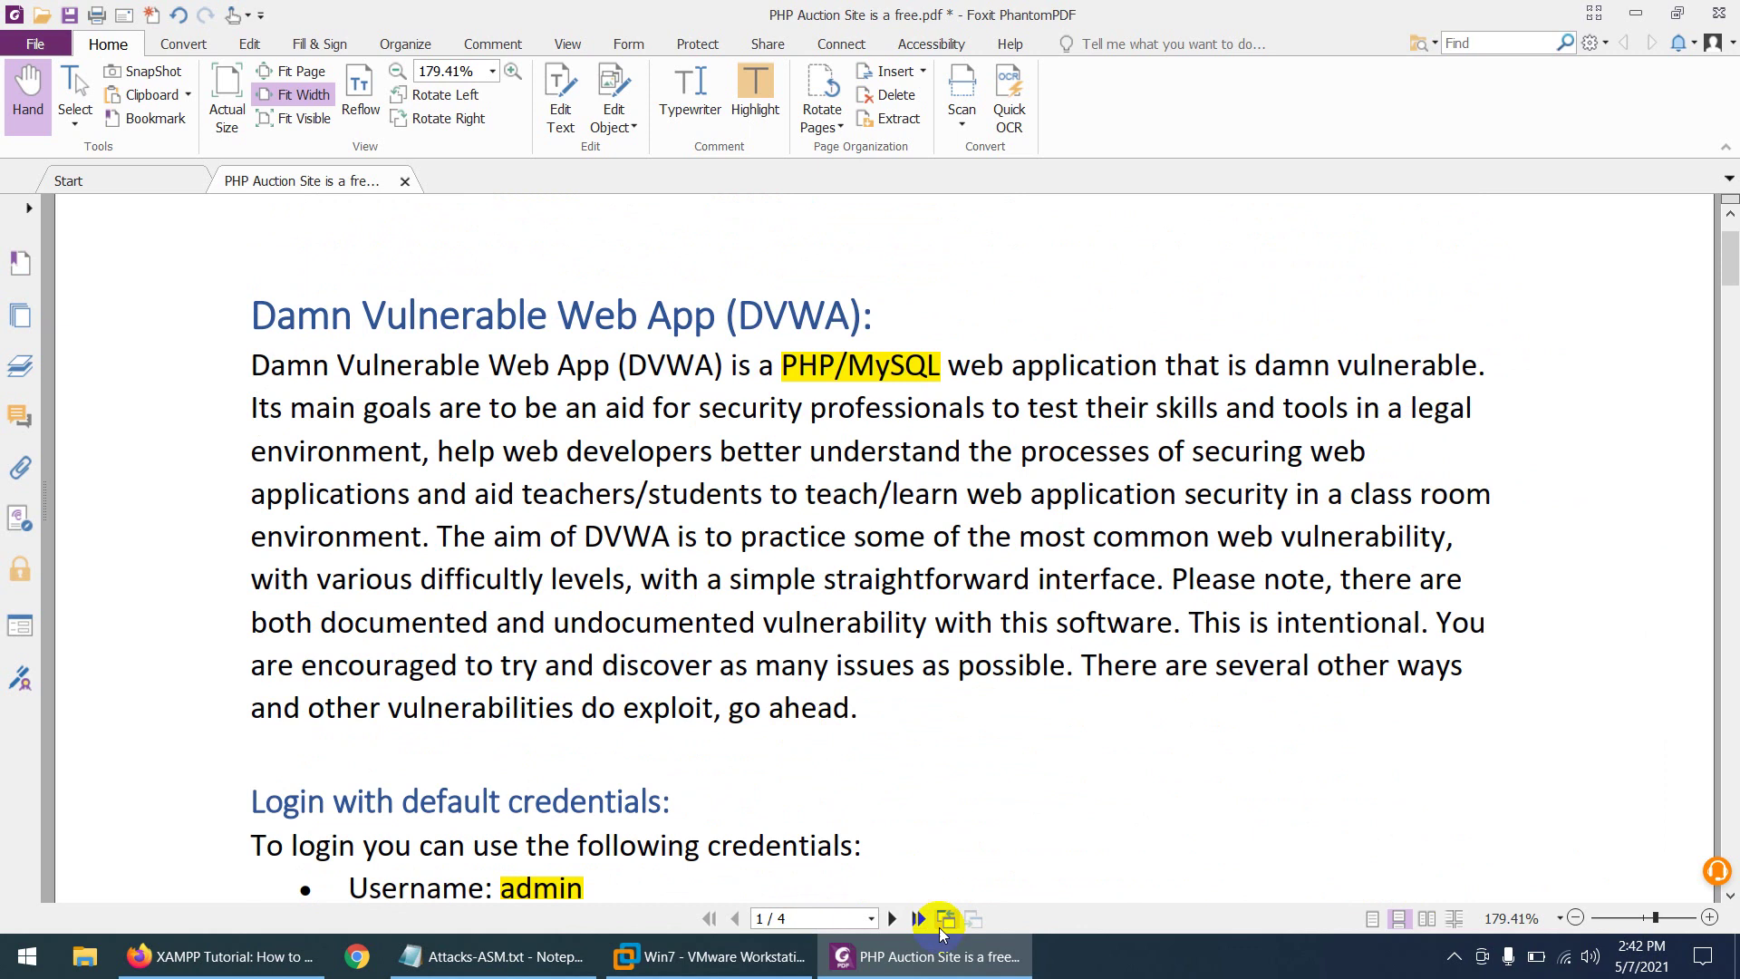
- Check XAMPP progress, keep reviewing the notes, then return to the completed XAMPP Setup wizard
click(936, 958)
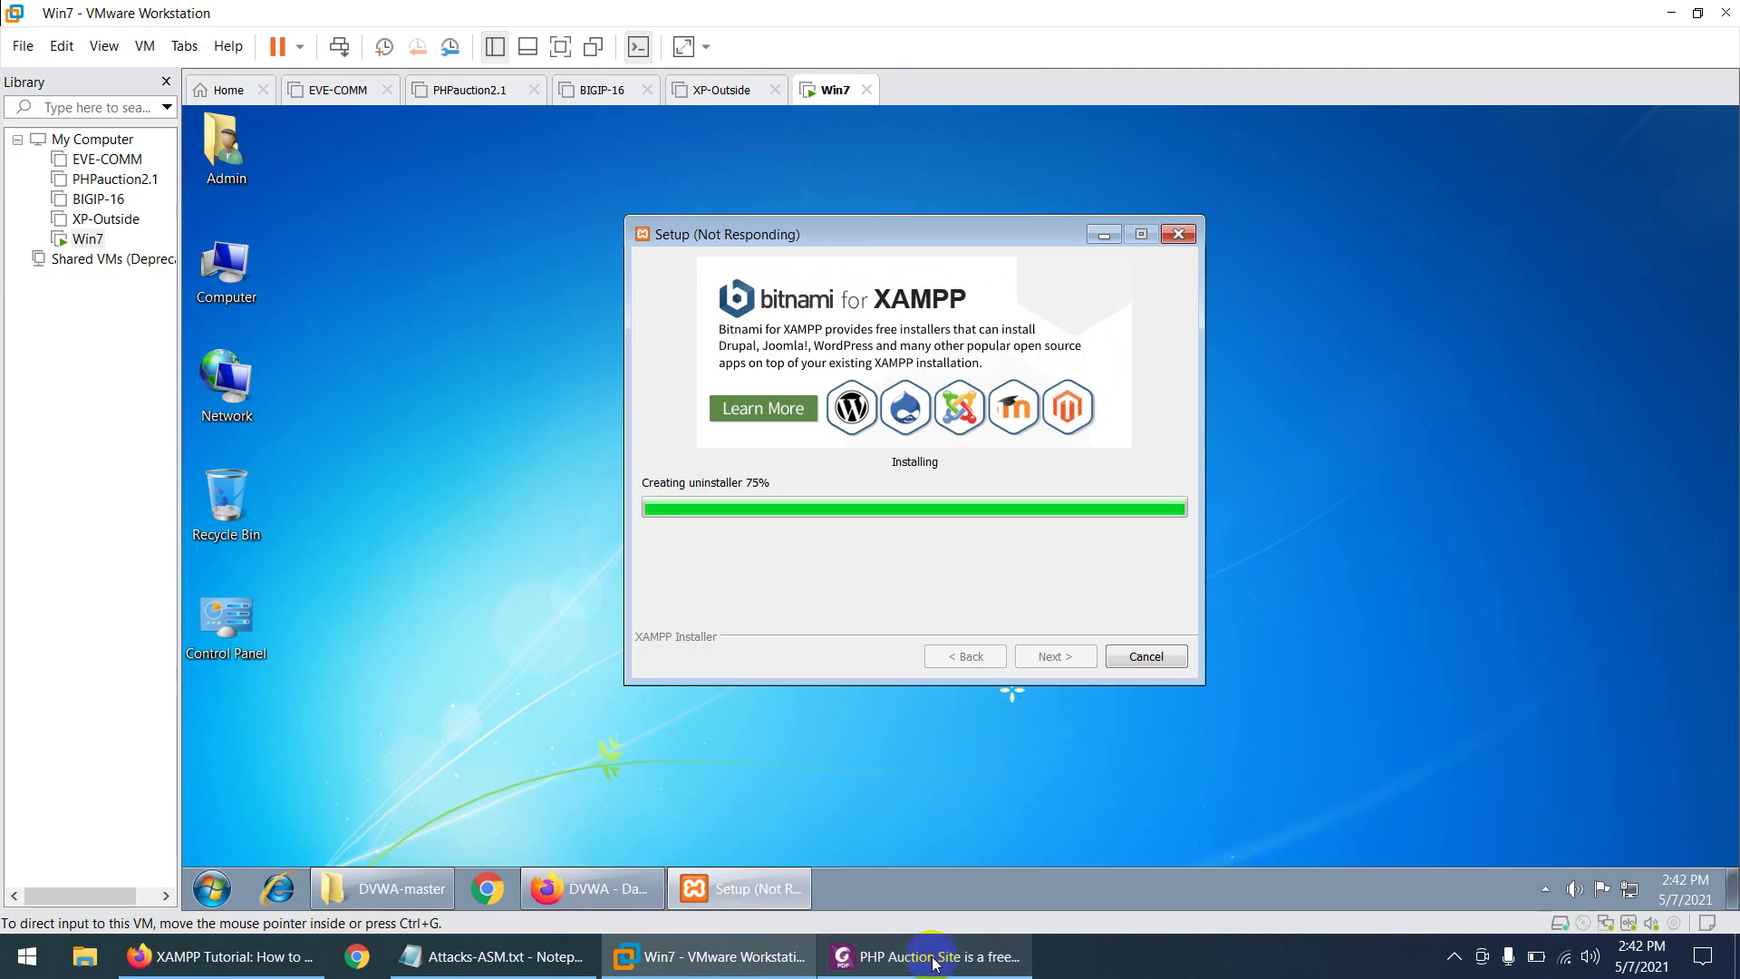
click(937, 958)
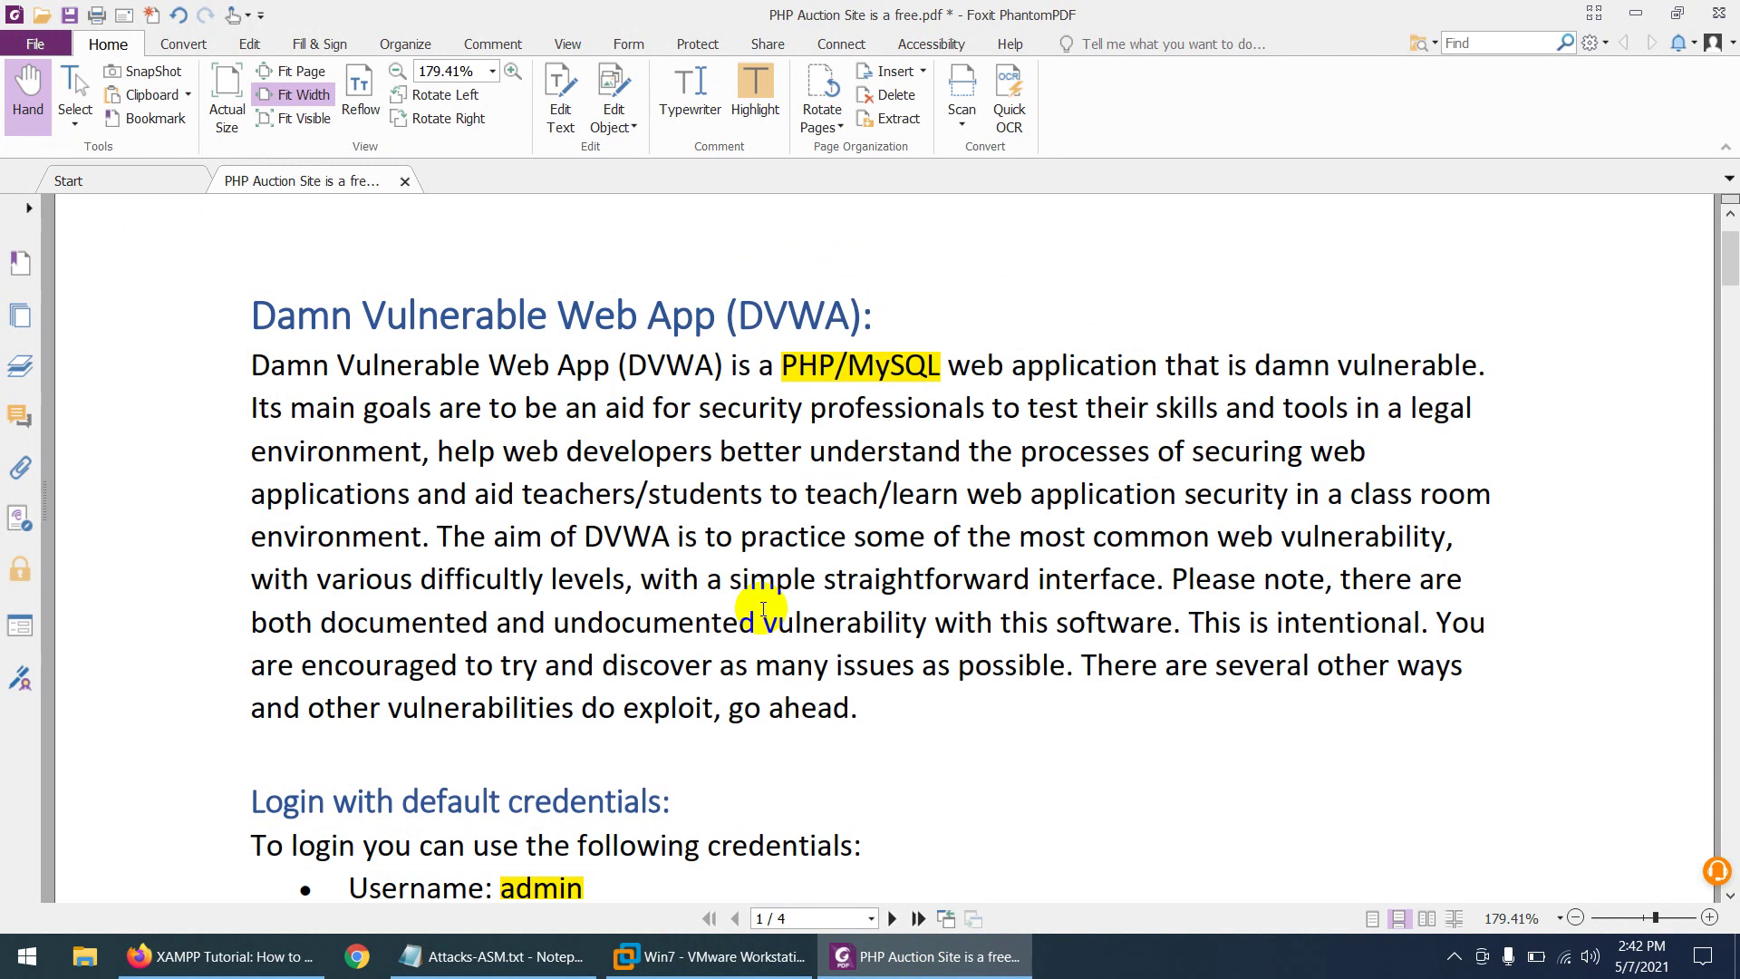
scroll(661, 562, down, 3)
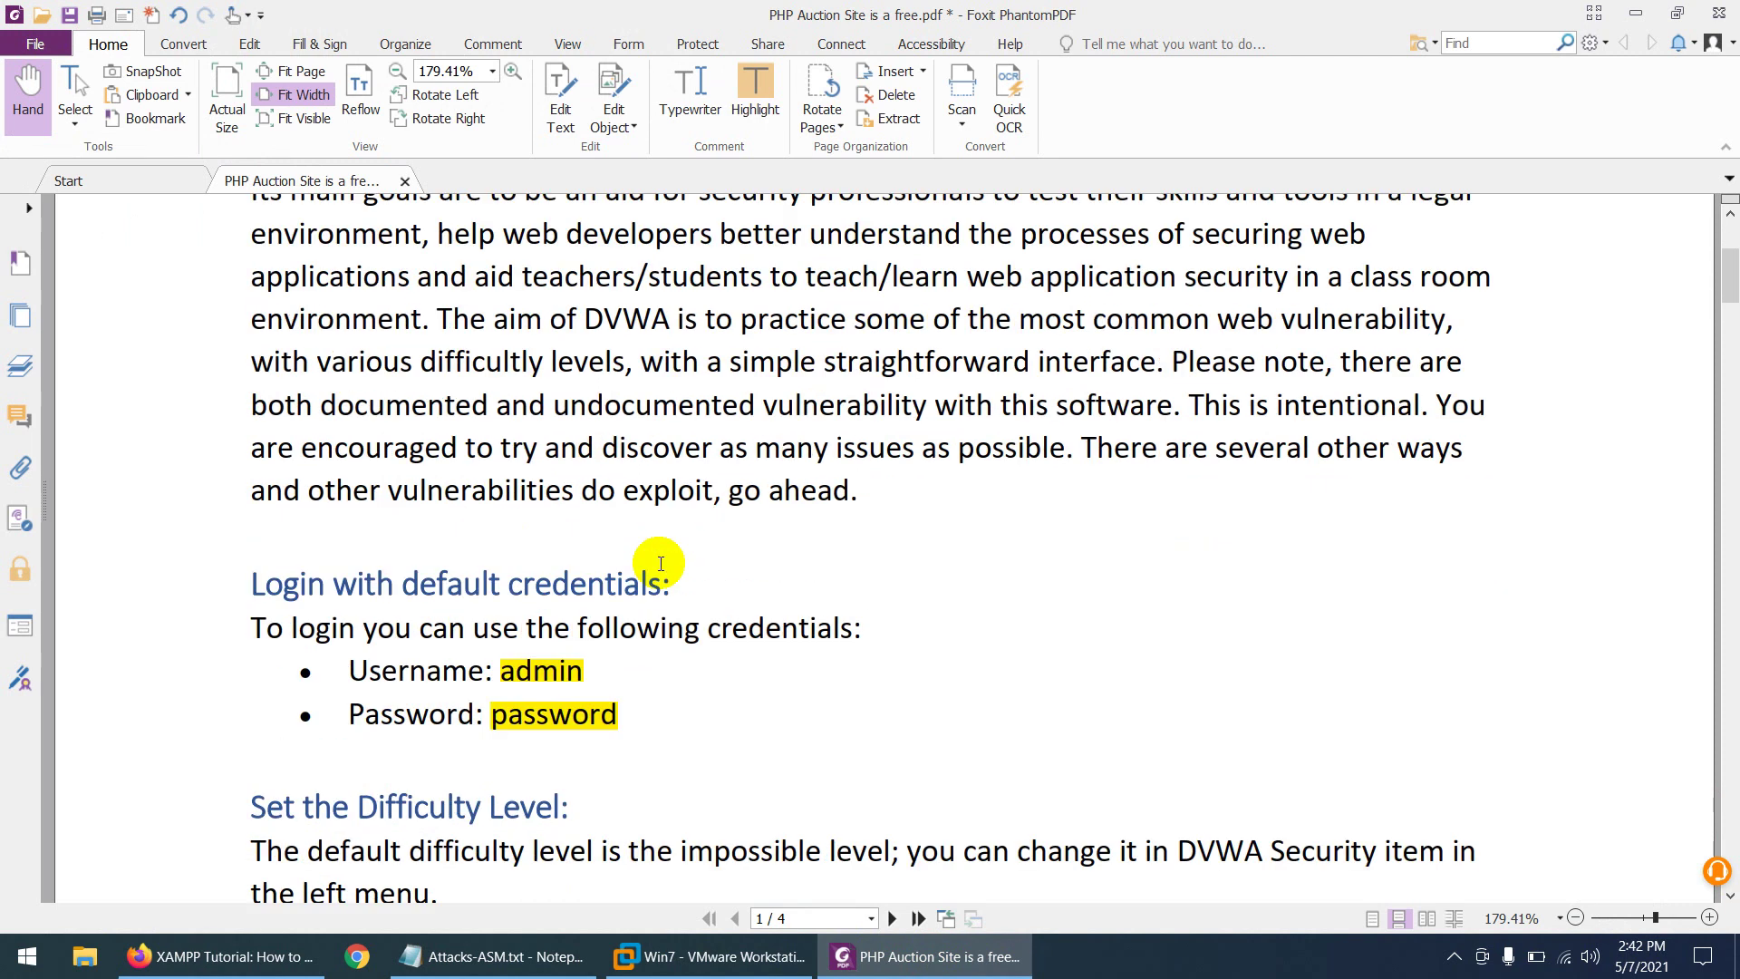
scroll(664, 564, up, 3)
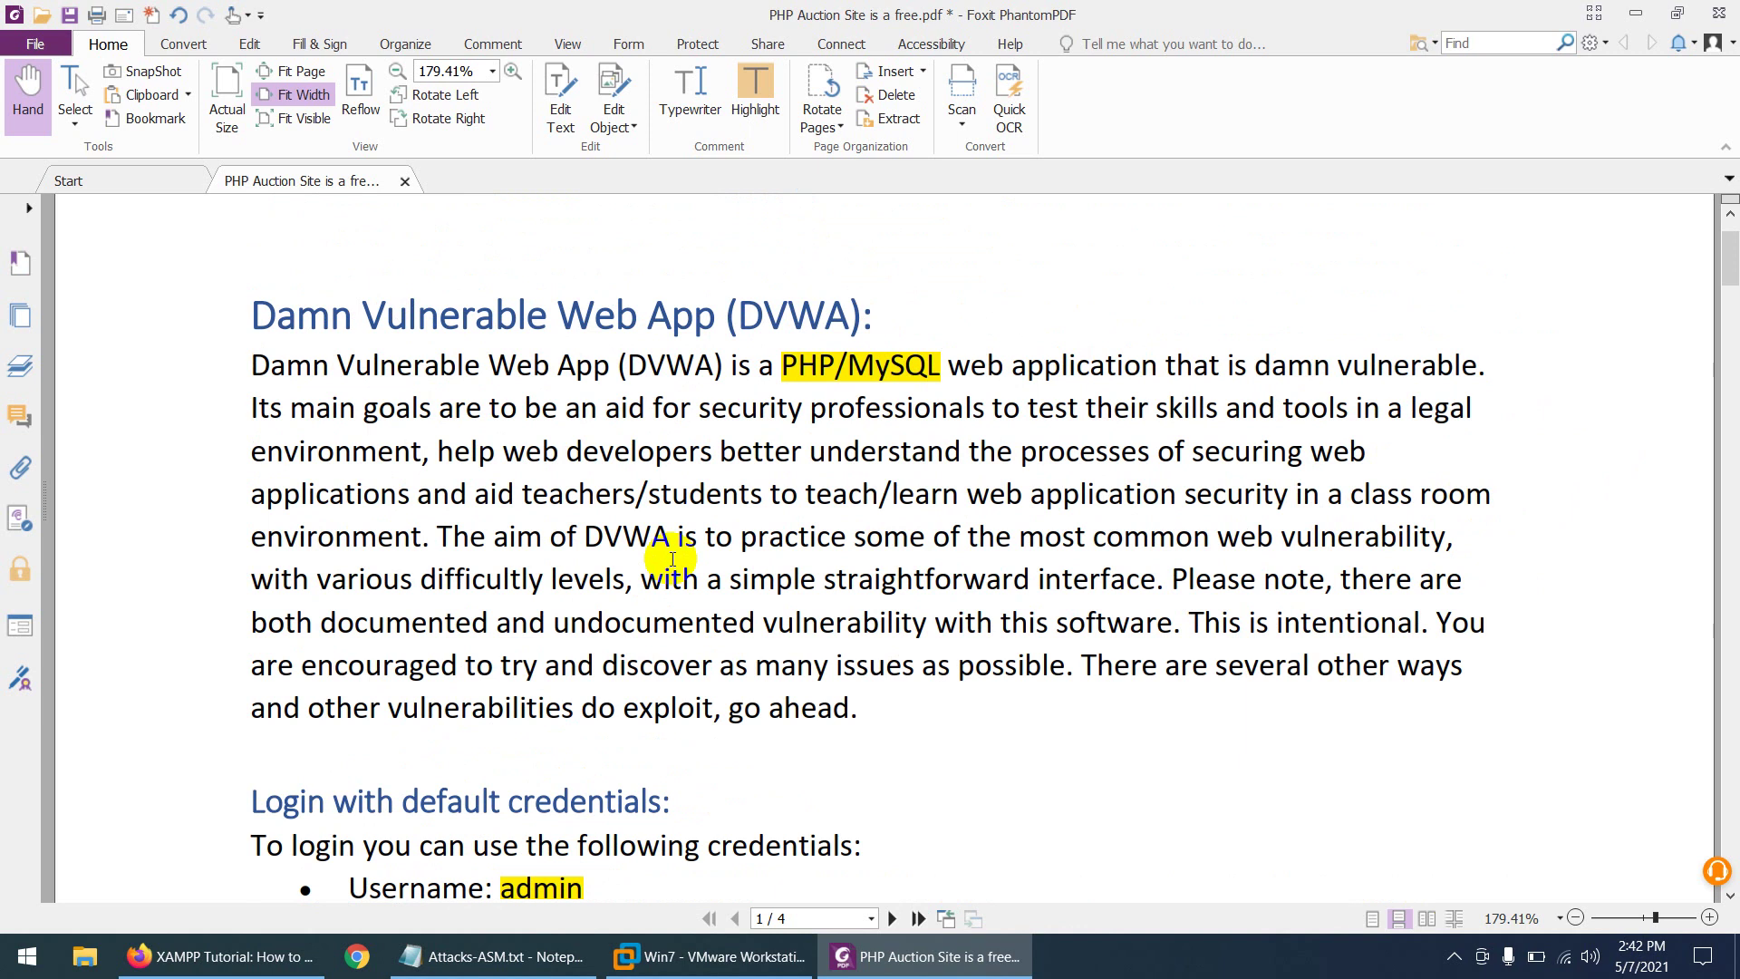
scroll(673, 559, down, 3)
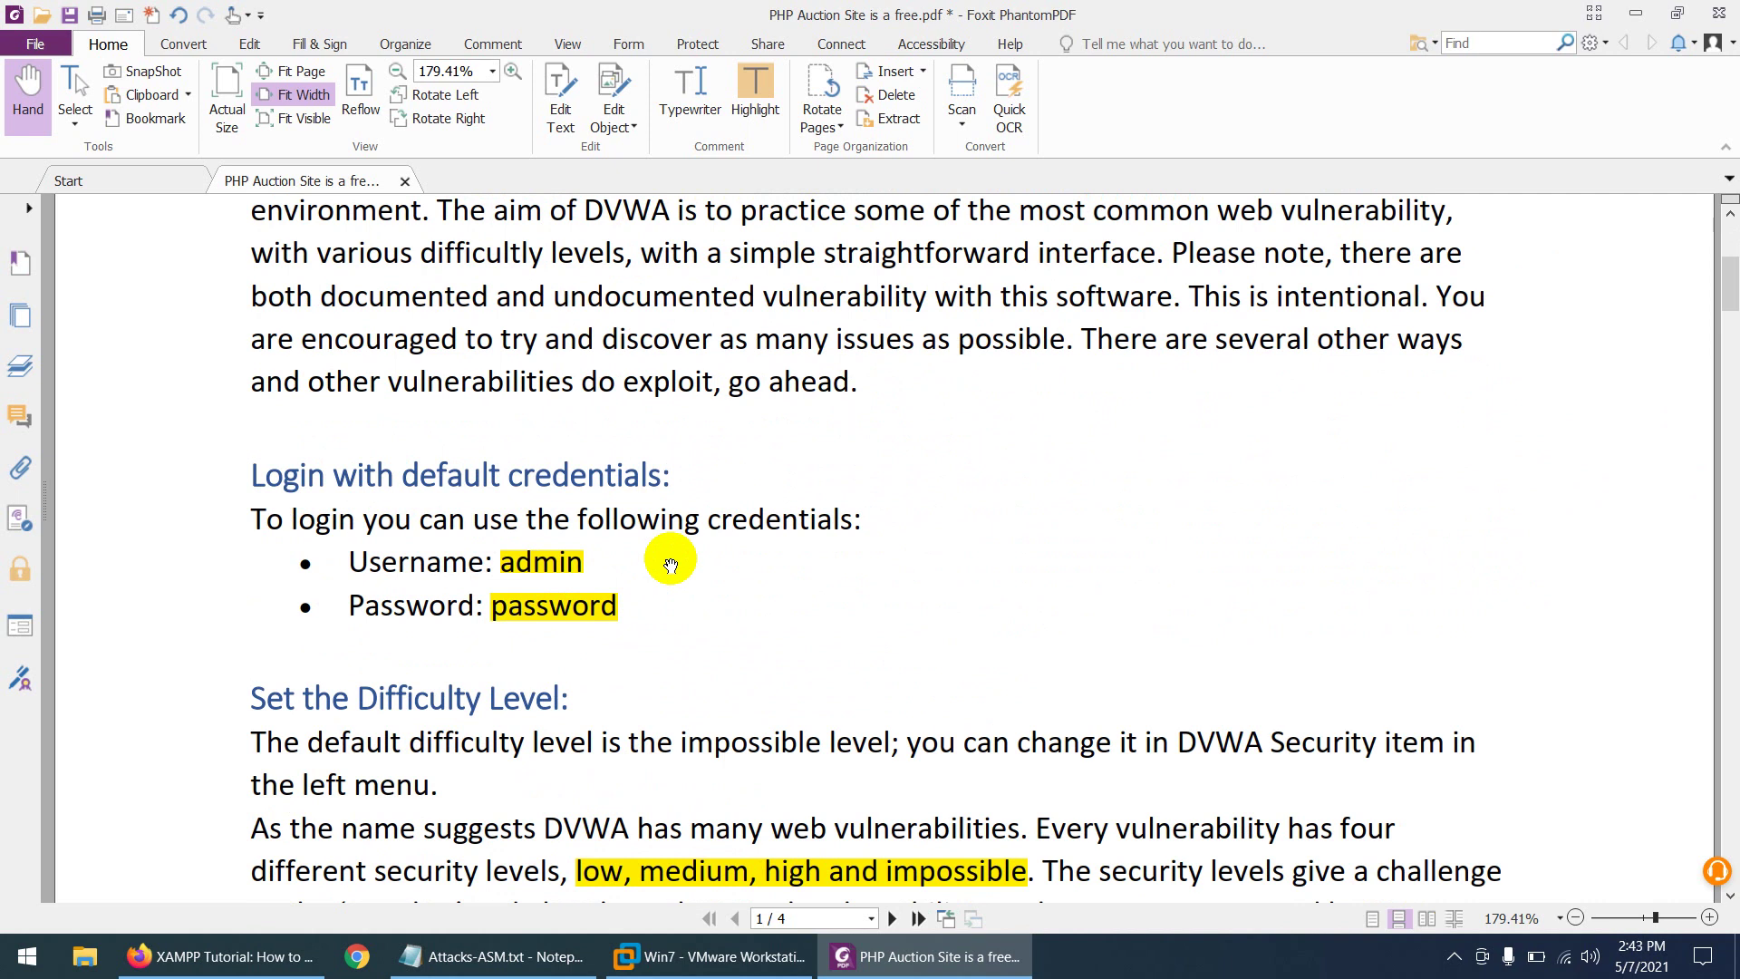
scroll(670, 564, up, 3)
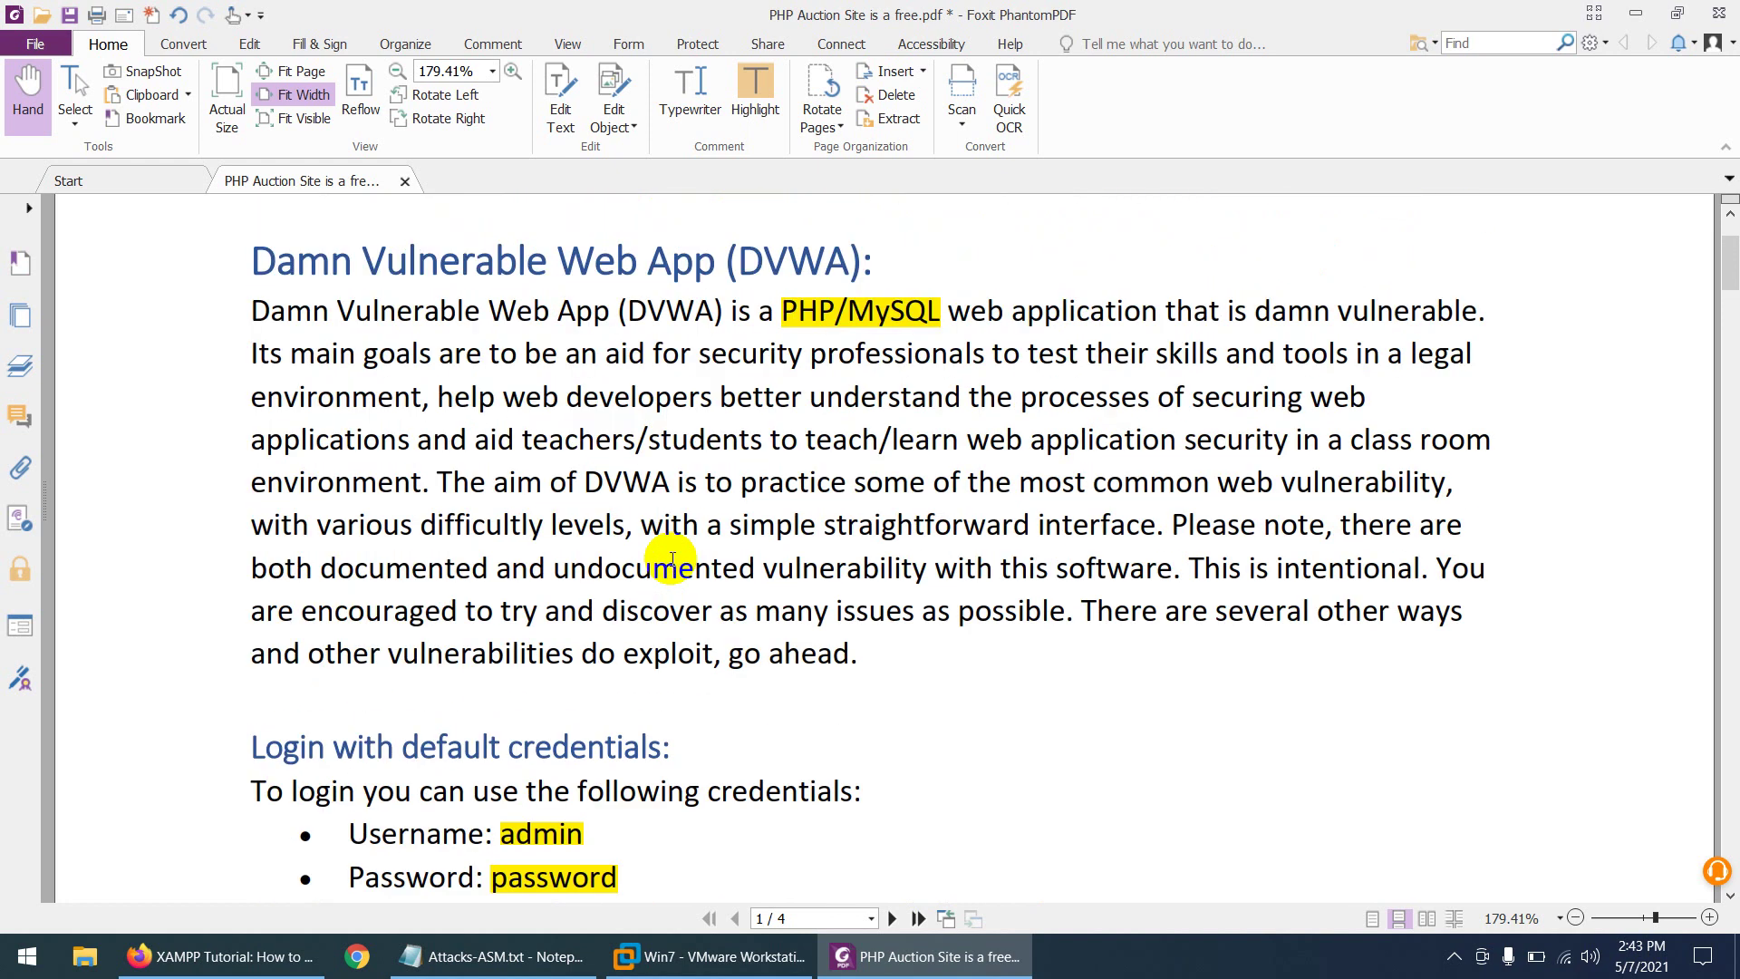
scroll(672, 559, down, 4)
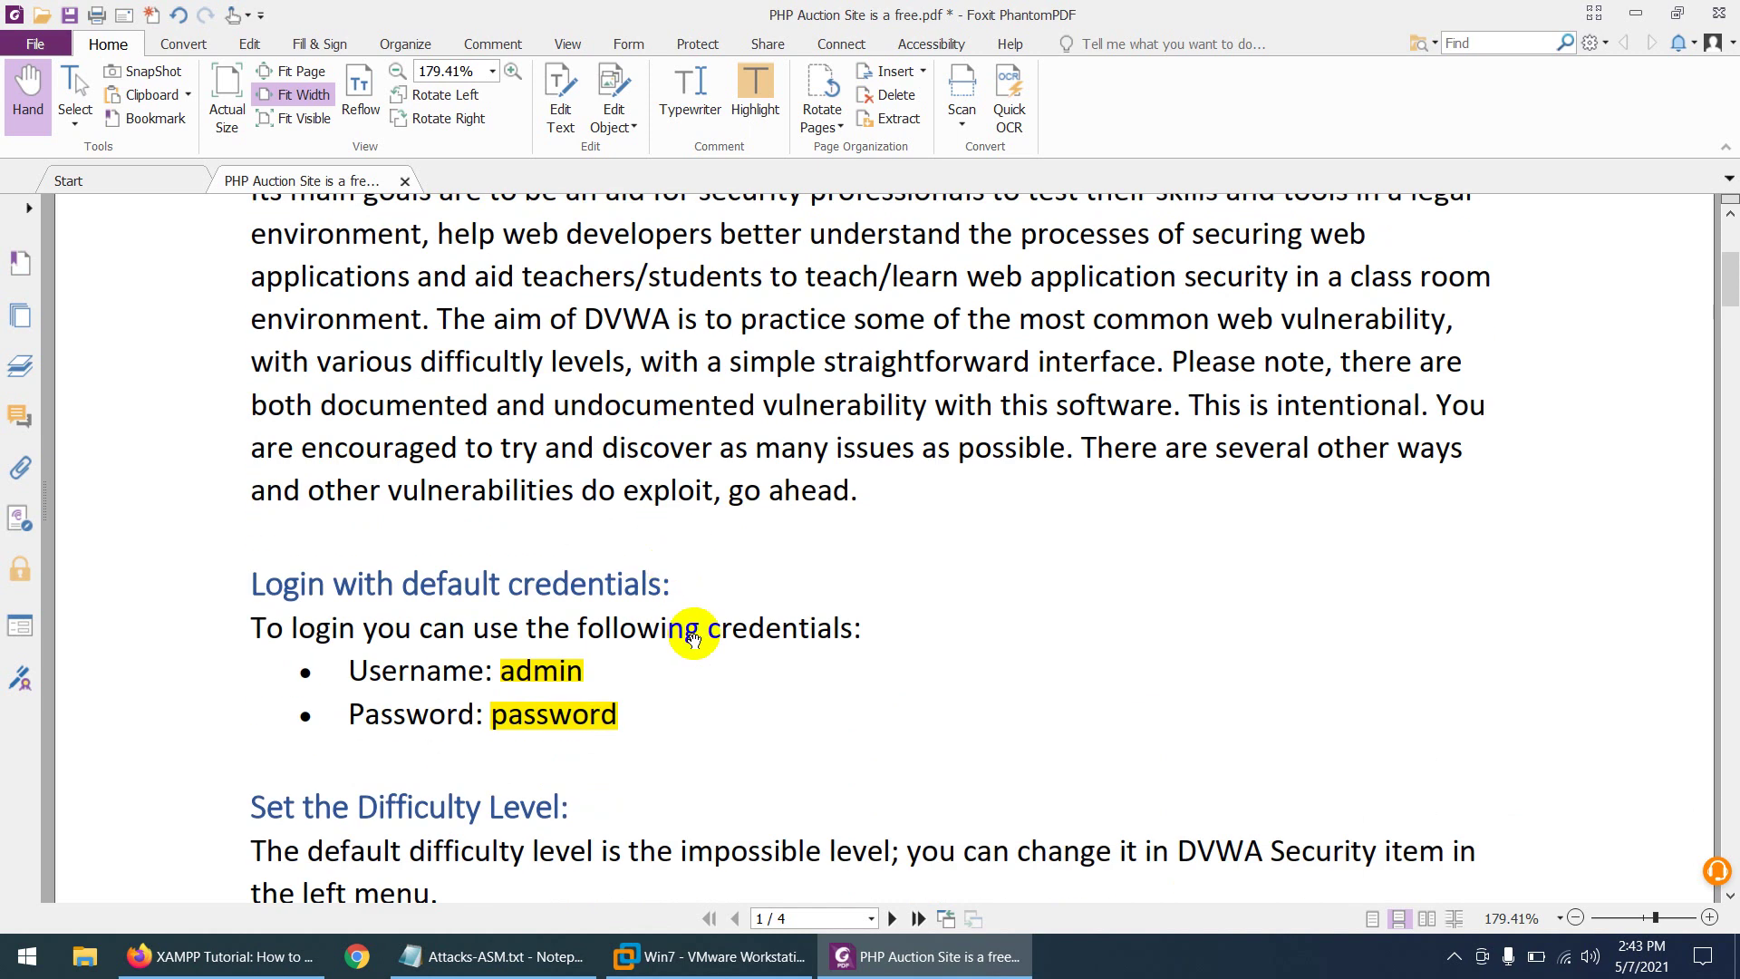
click(727, 959)
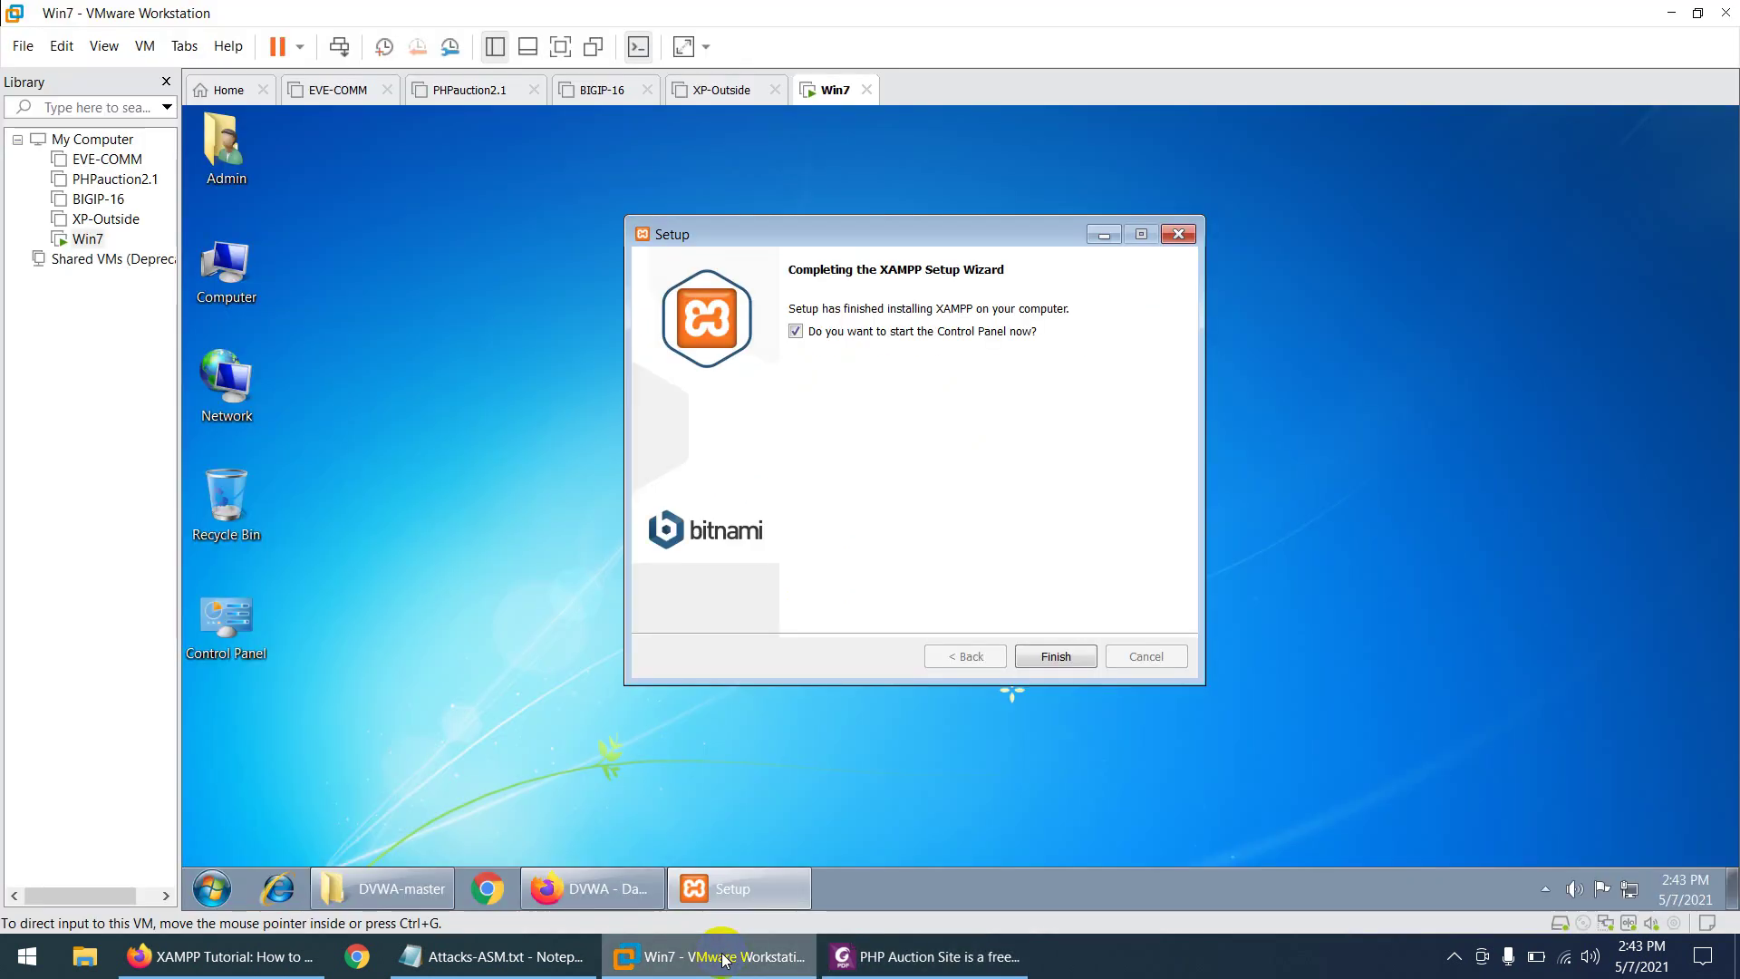
- Finish XAMPP setup, start Apache (ports 80, 443) and MySQL (3306), and bring Firefox forward
click(1053, 654)
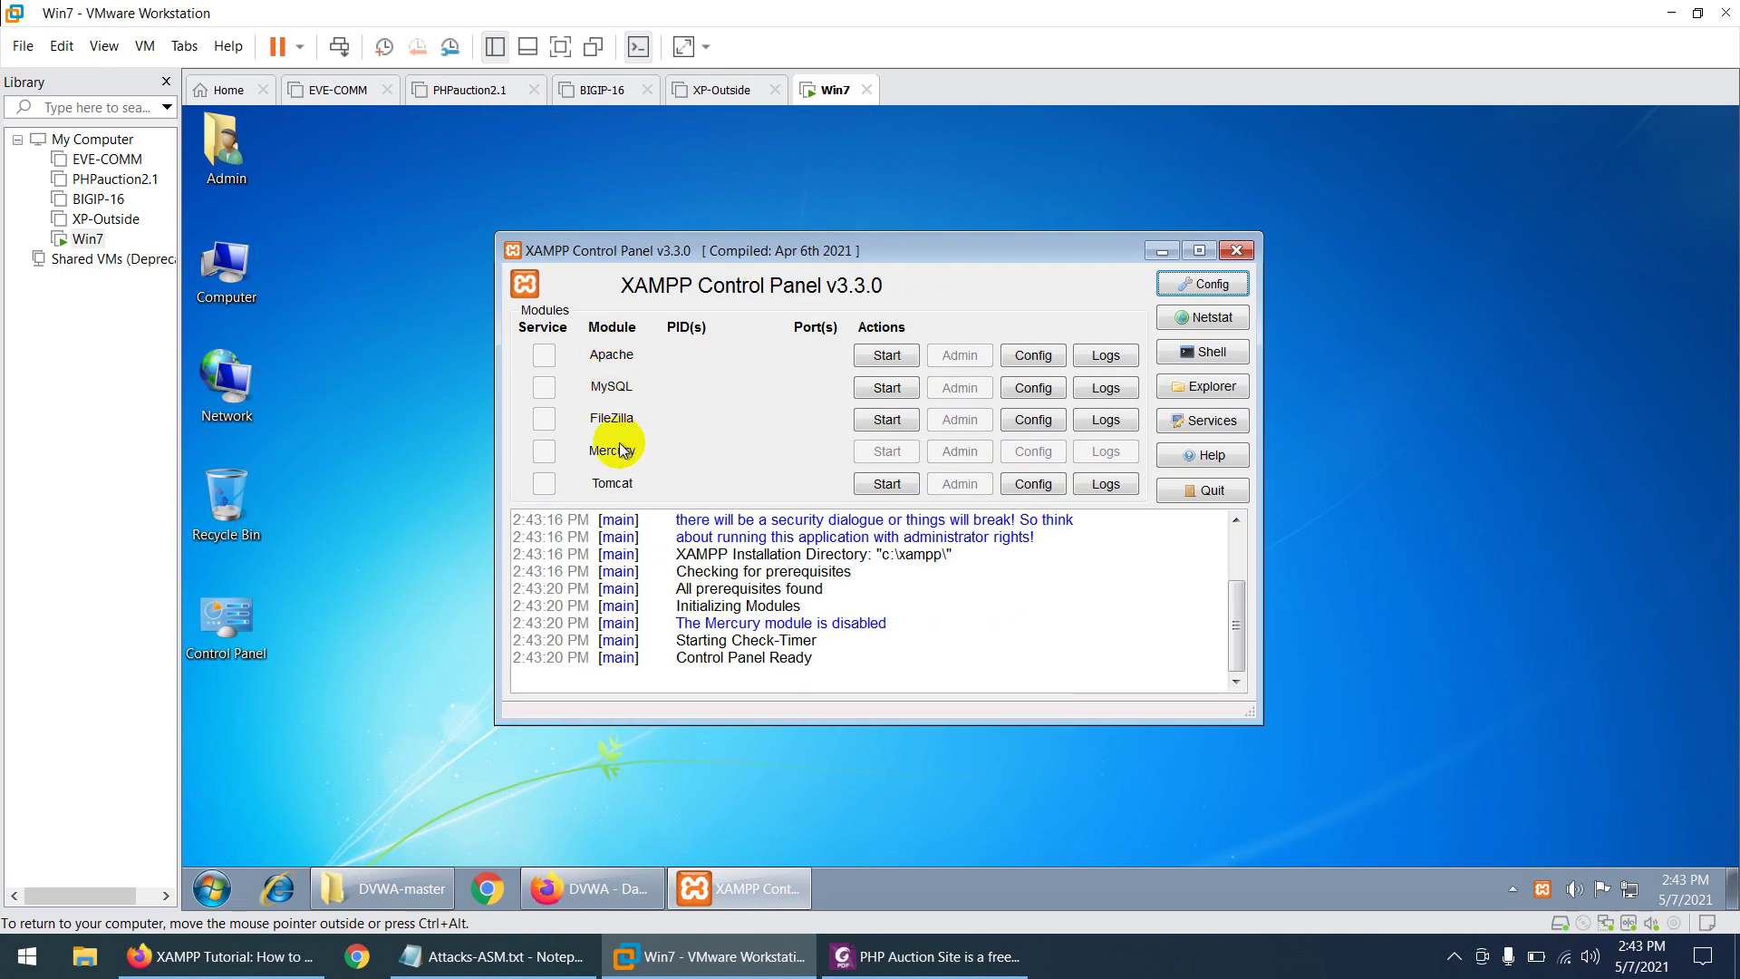
click(881, 356)
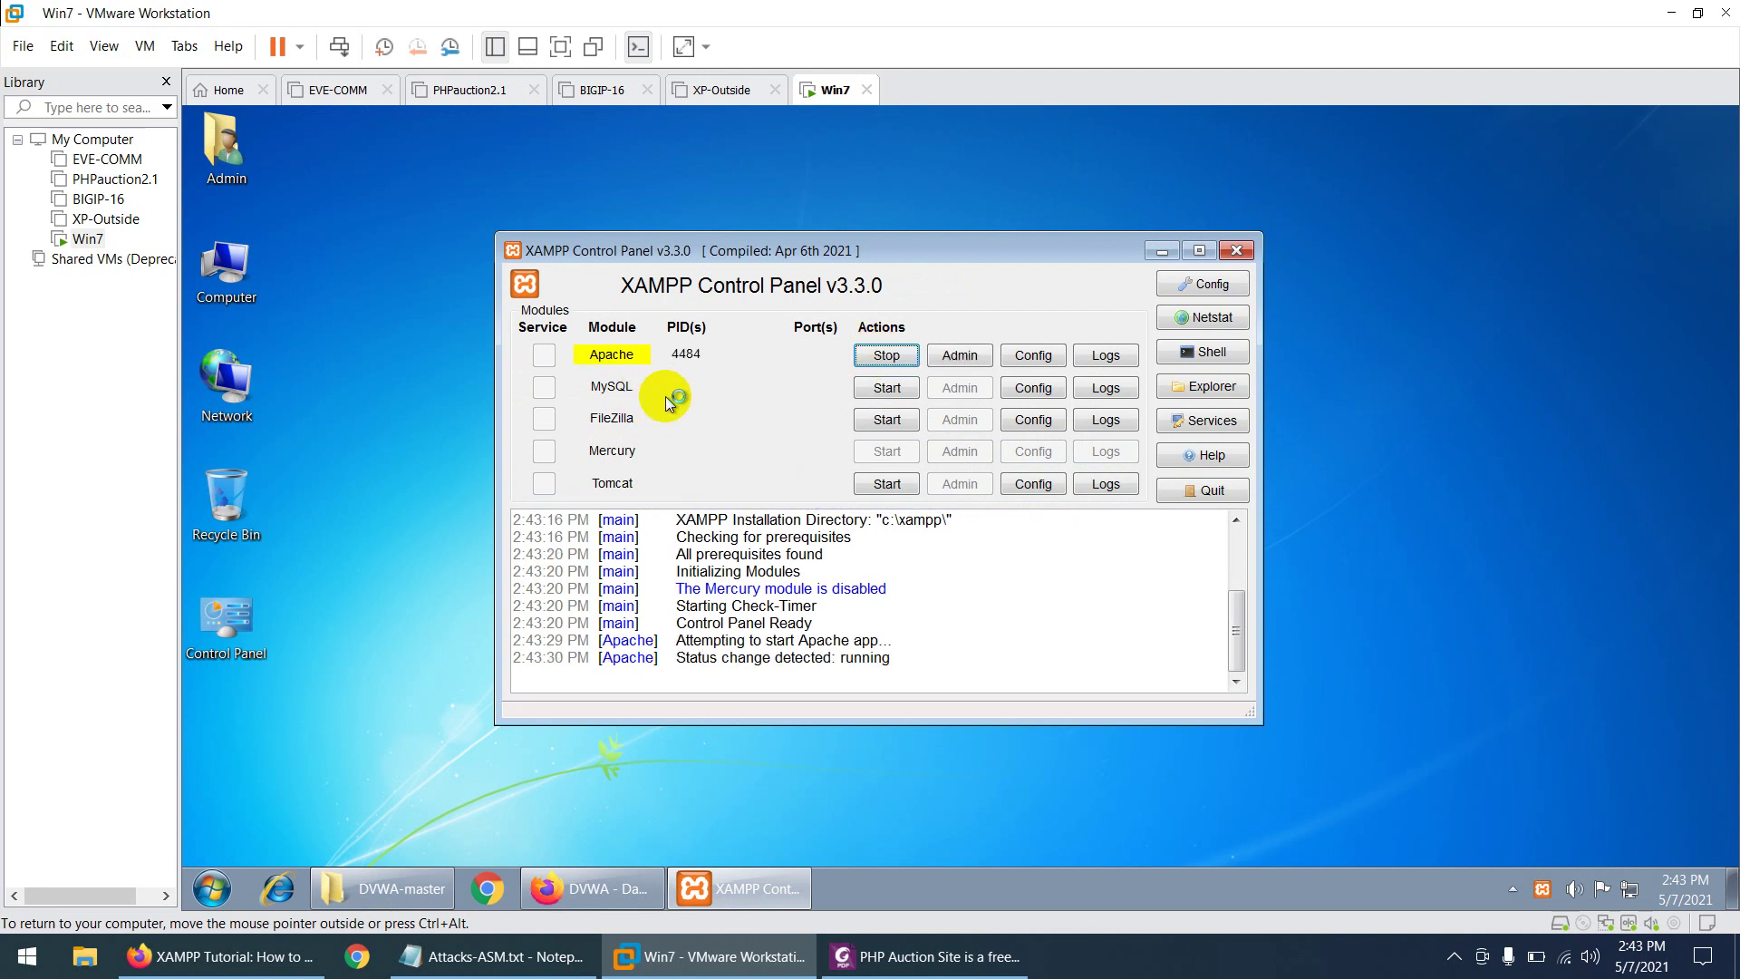
click(885, 387)
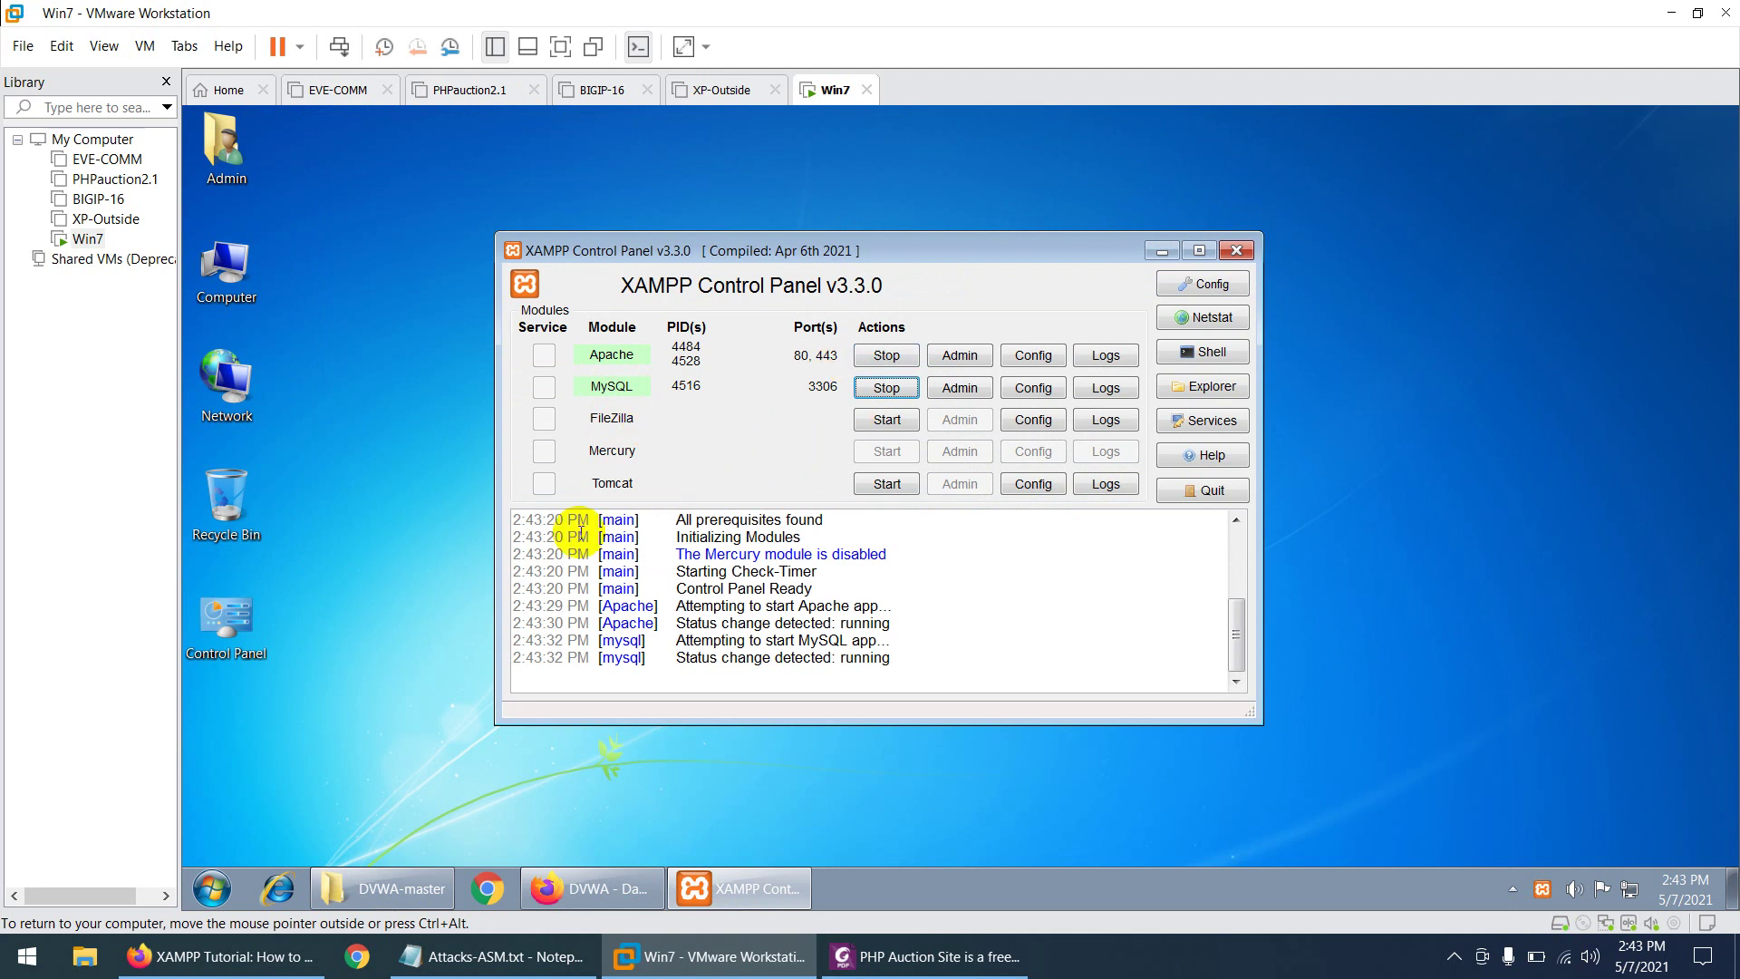
click(563, 889)
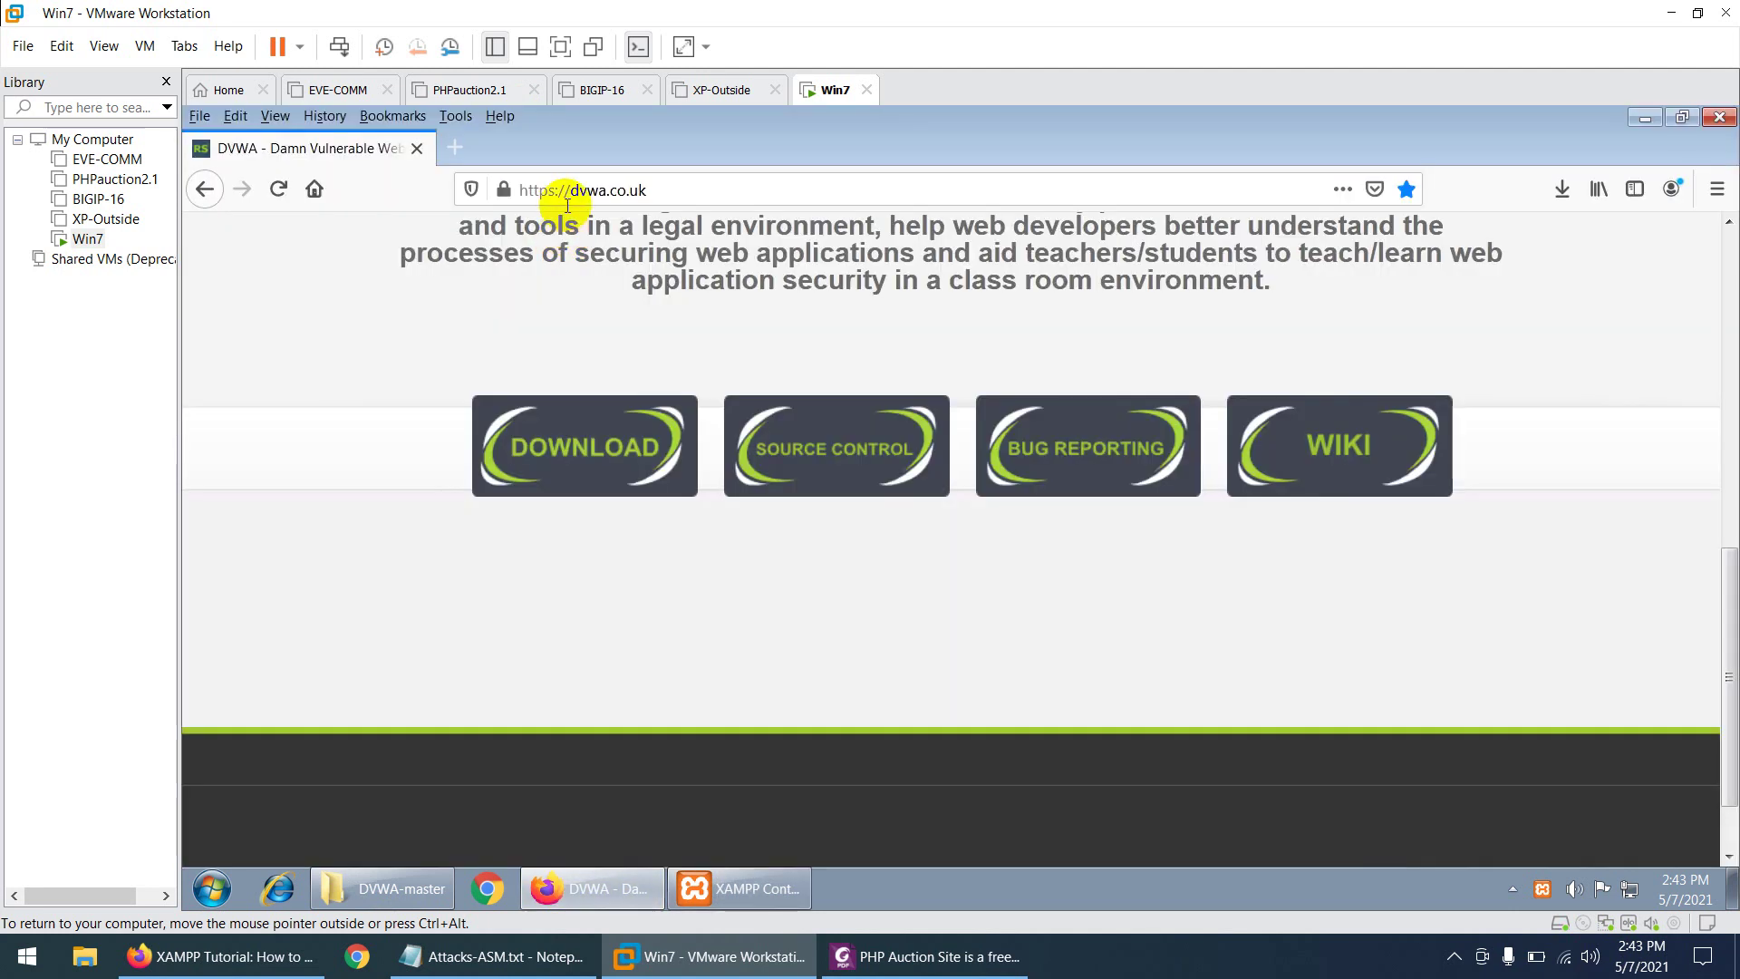
click(583, 188)
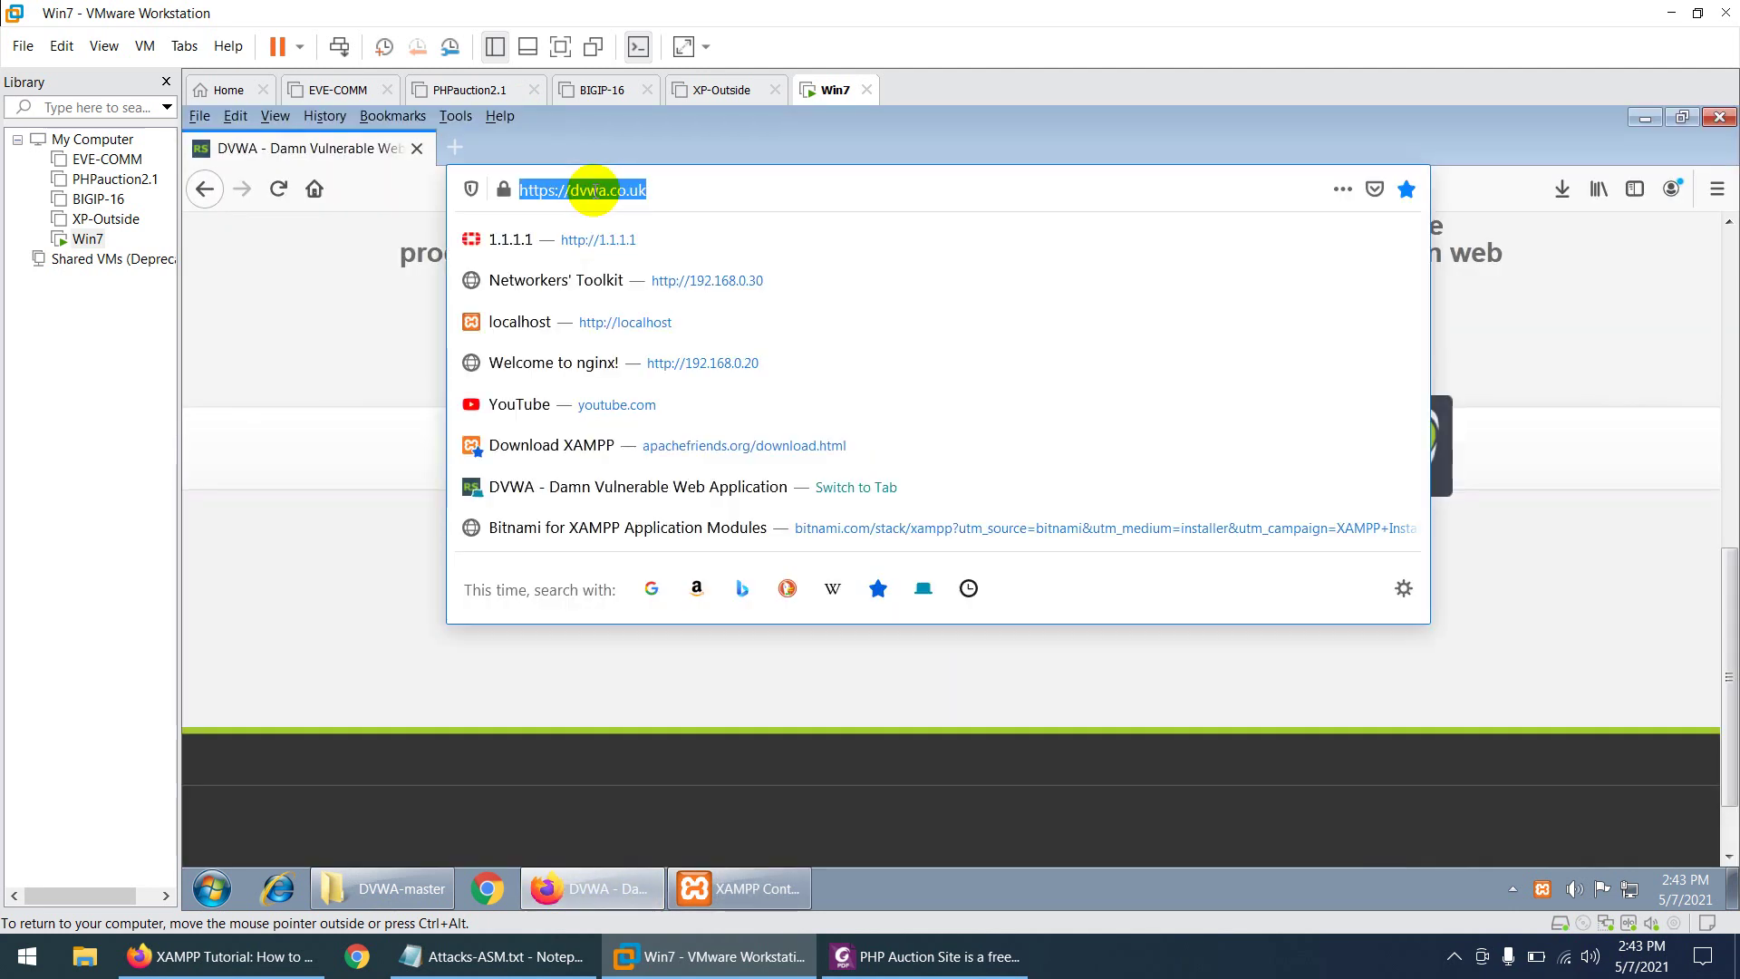
- Load the XAMPP 7.3.28 dashboard at localhost in Firefox, then minimize Firefox
text(localhost/)
key(Return)
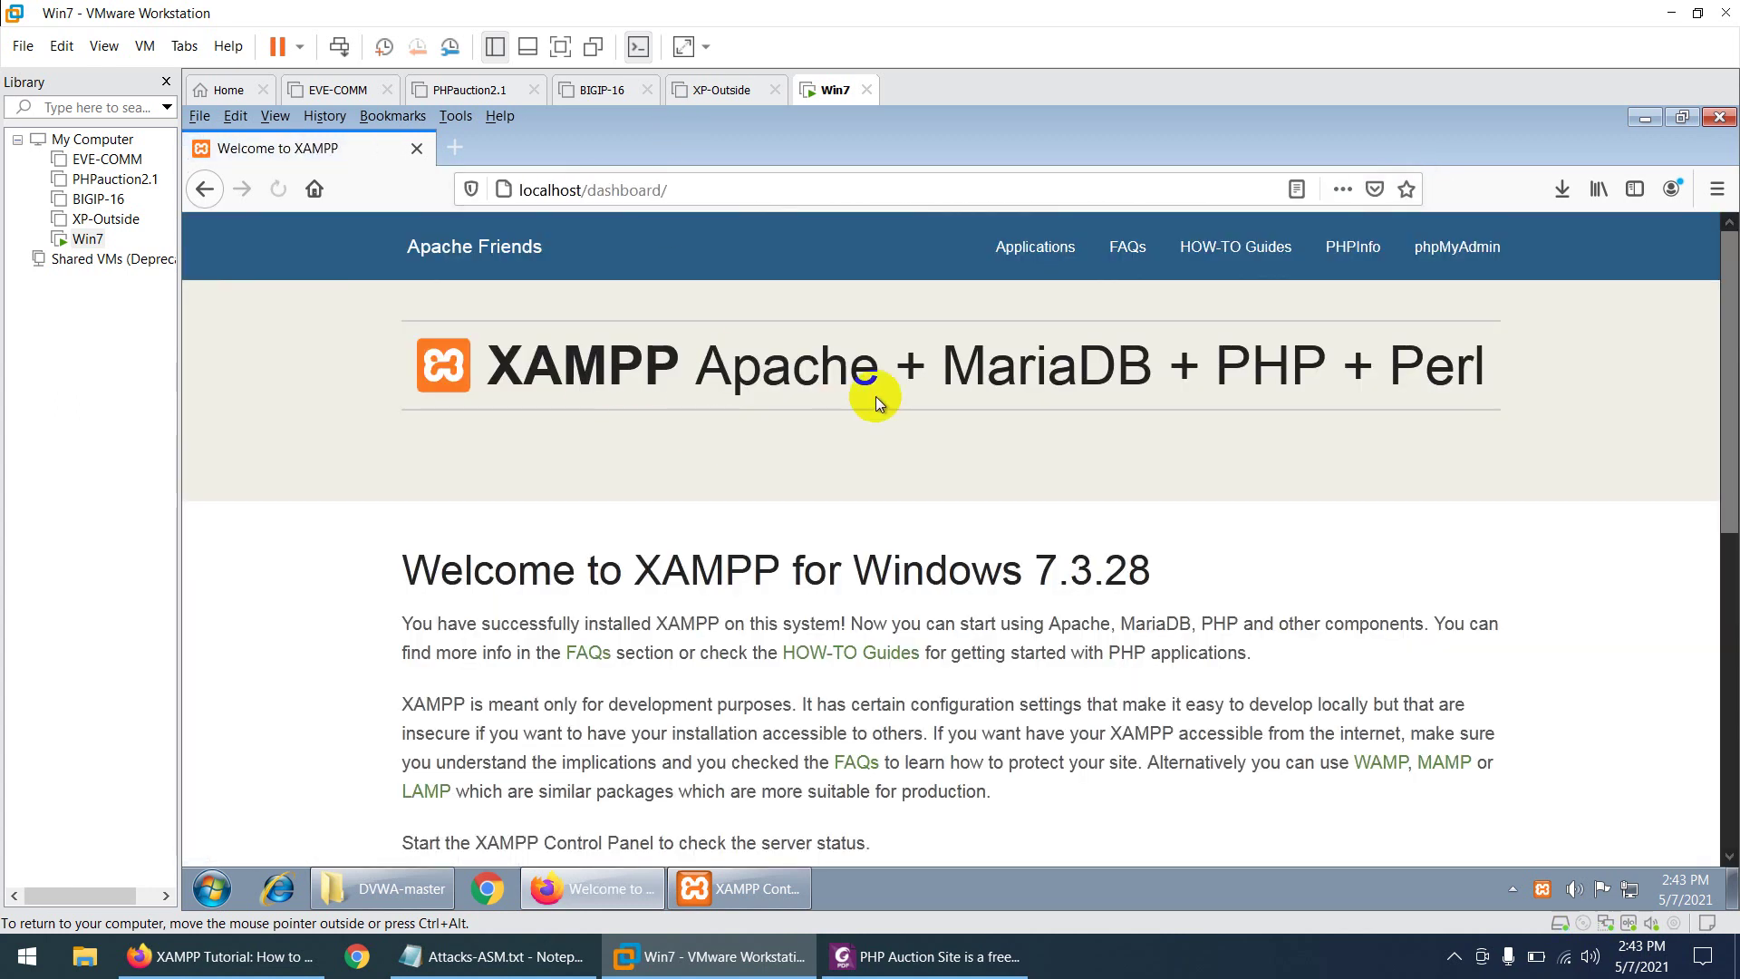
scroll(789, 544, down, 6)
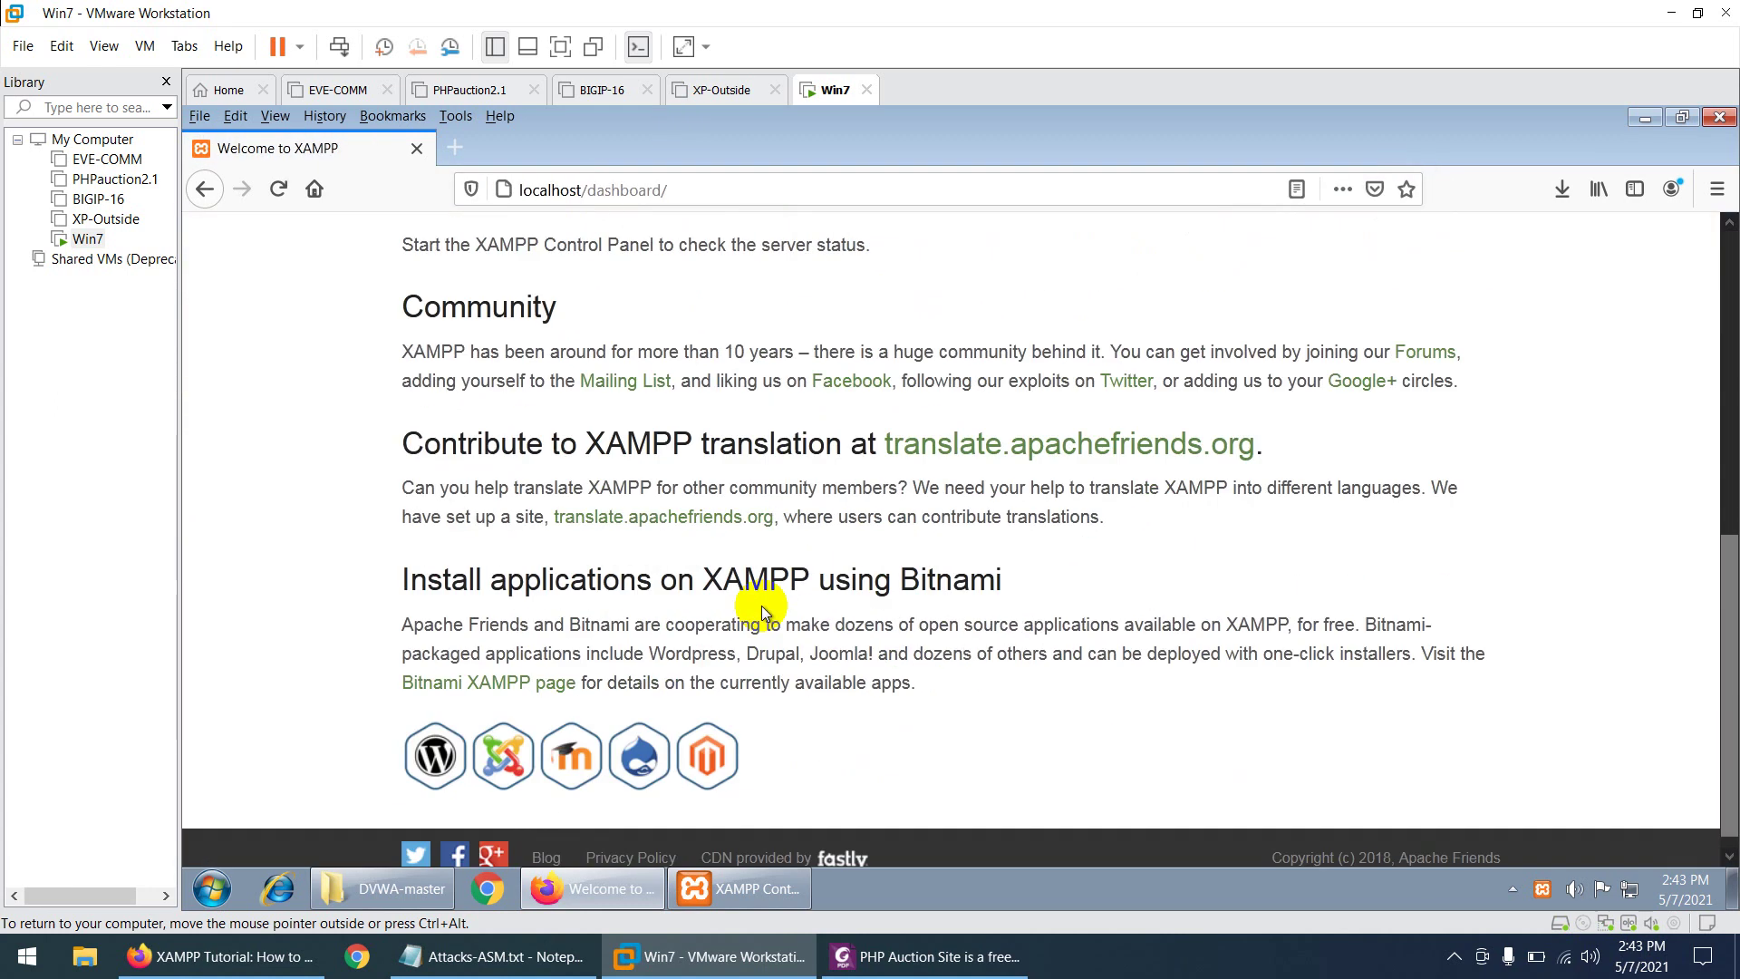
scroll(761, 606, up, 6)
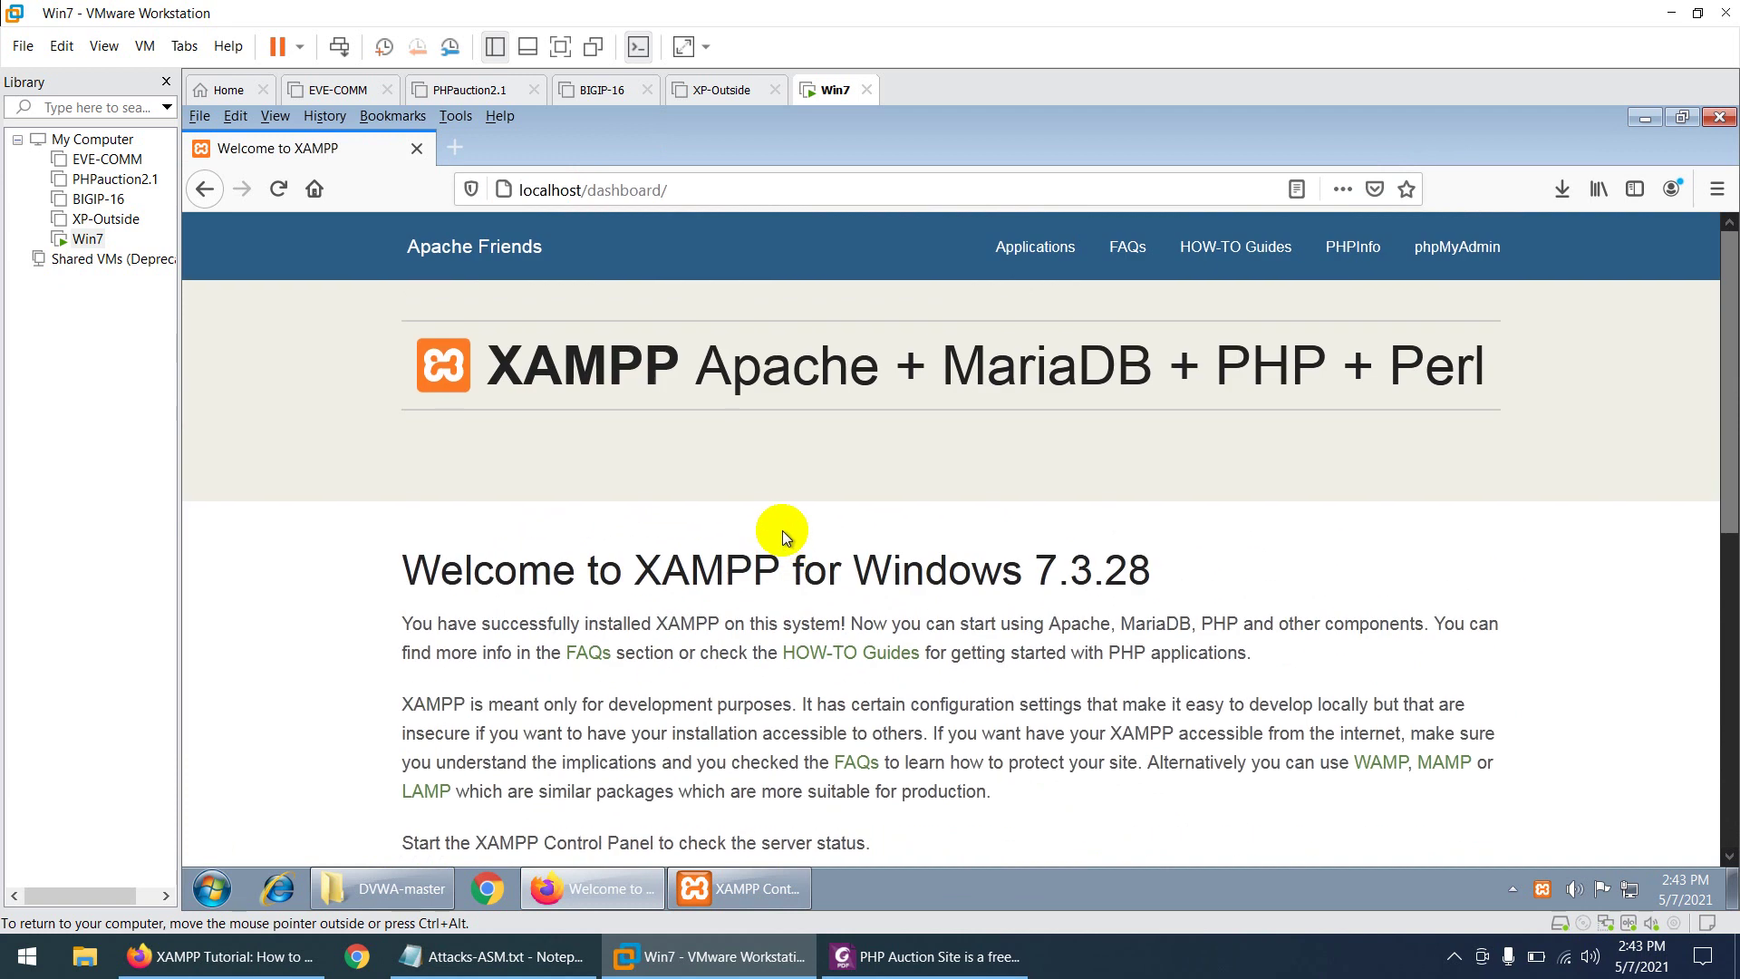
click(1642, 120)
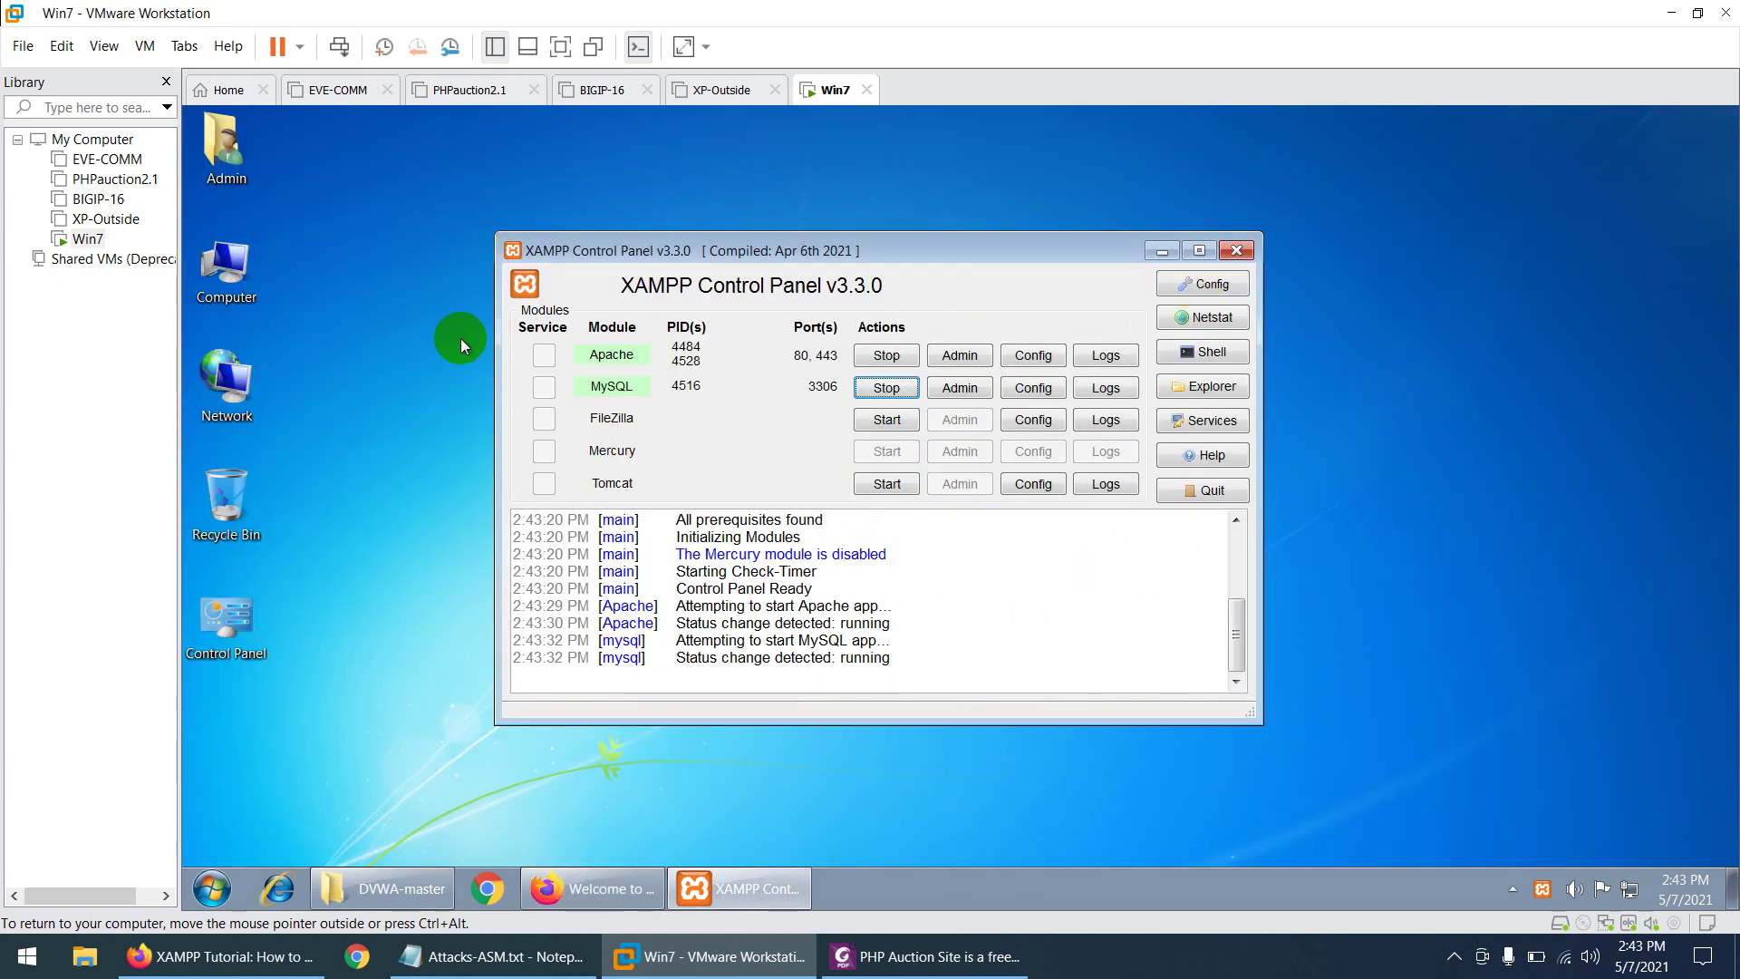
click(231, 269)
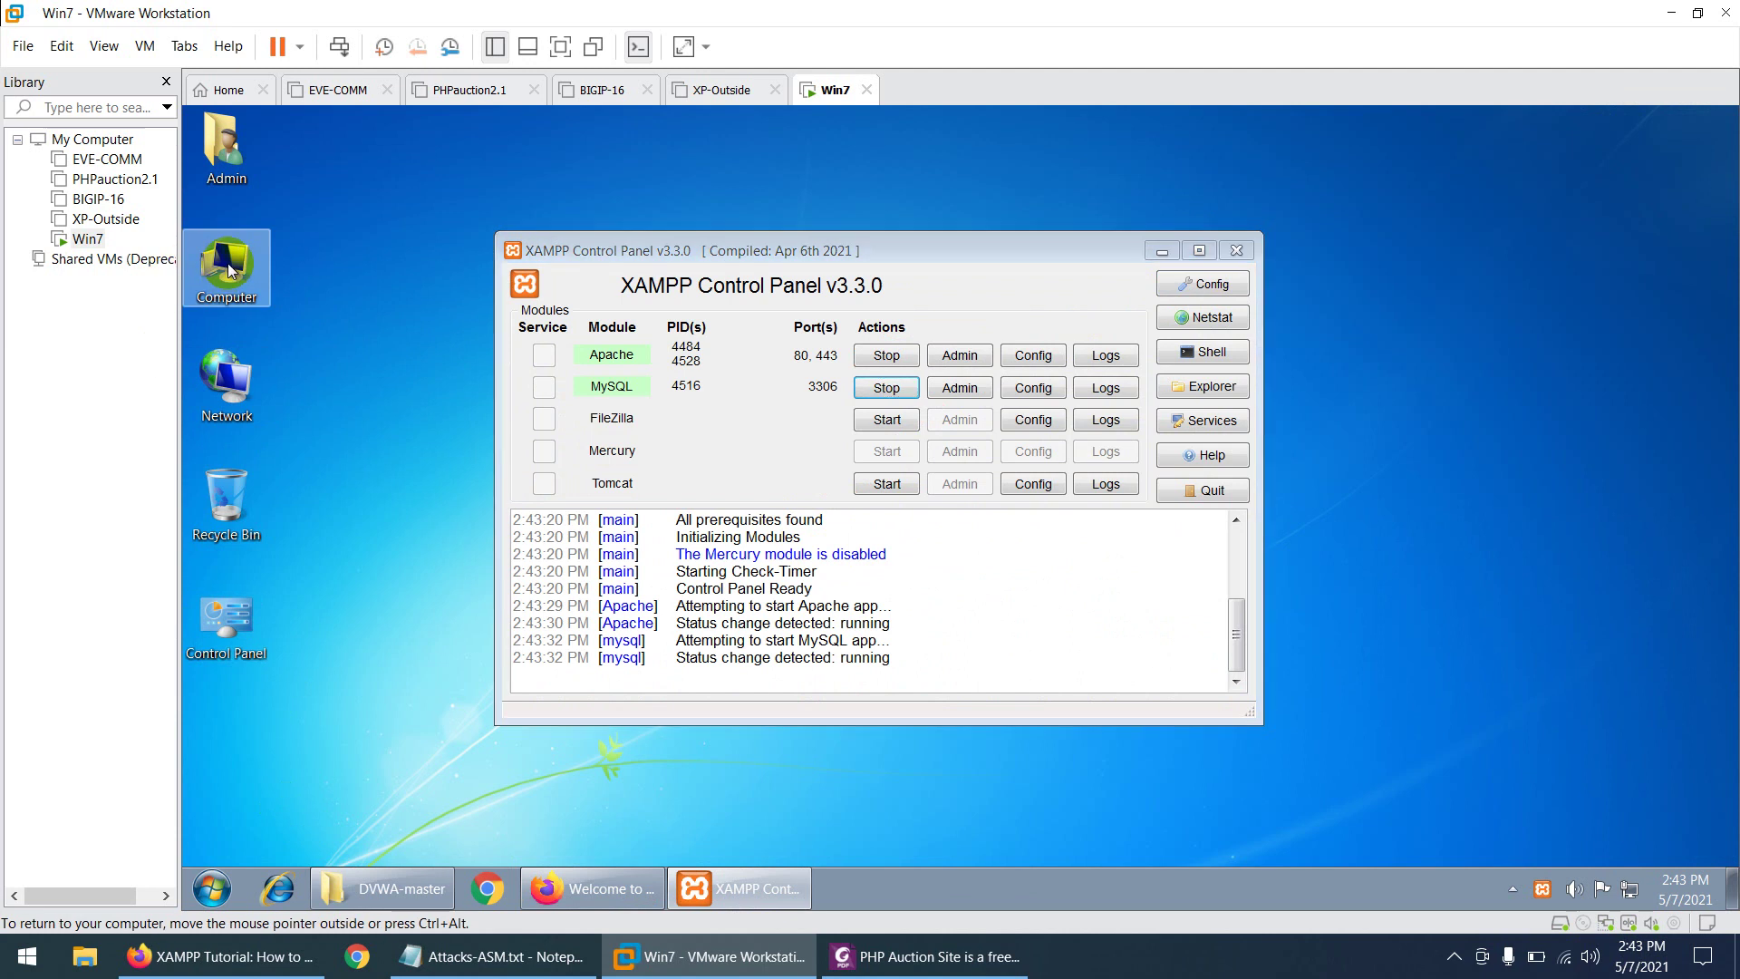
- Go to C:\xampp\htdocs and delete all eight default XAMPP items
double_click(230, 269)
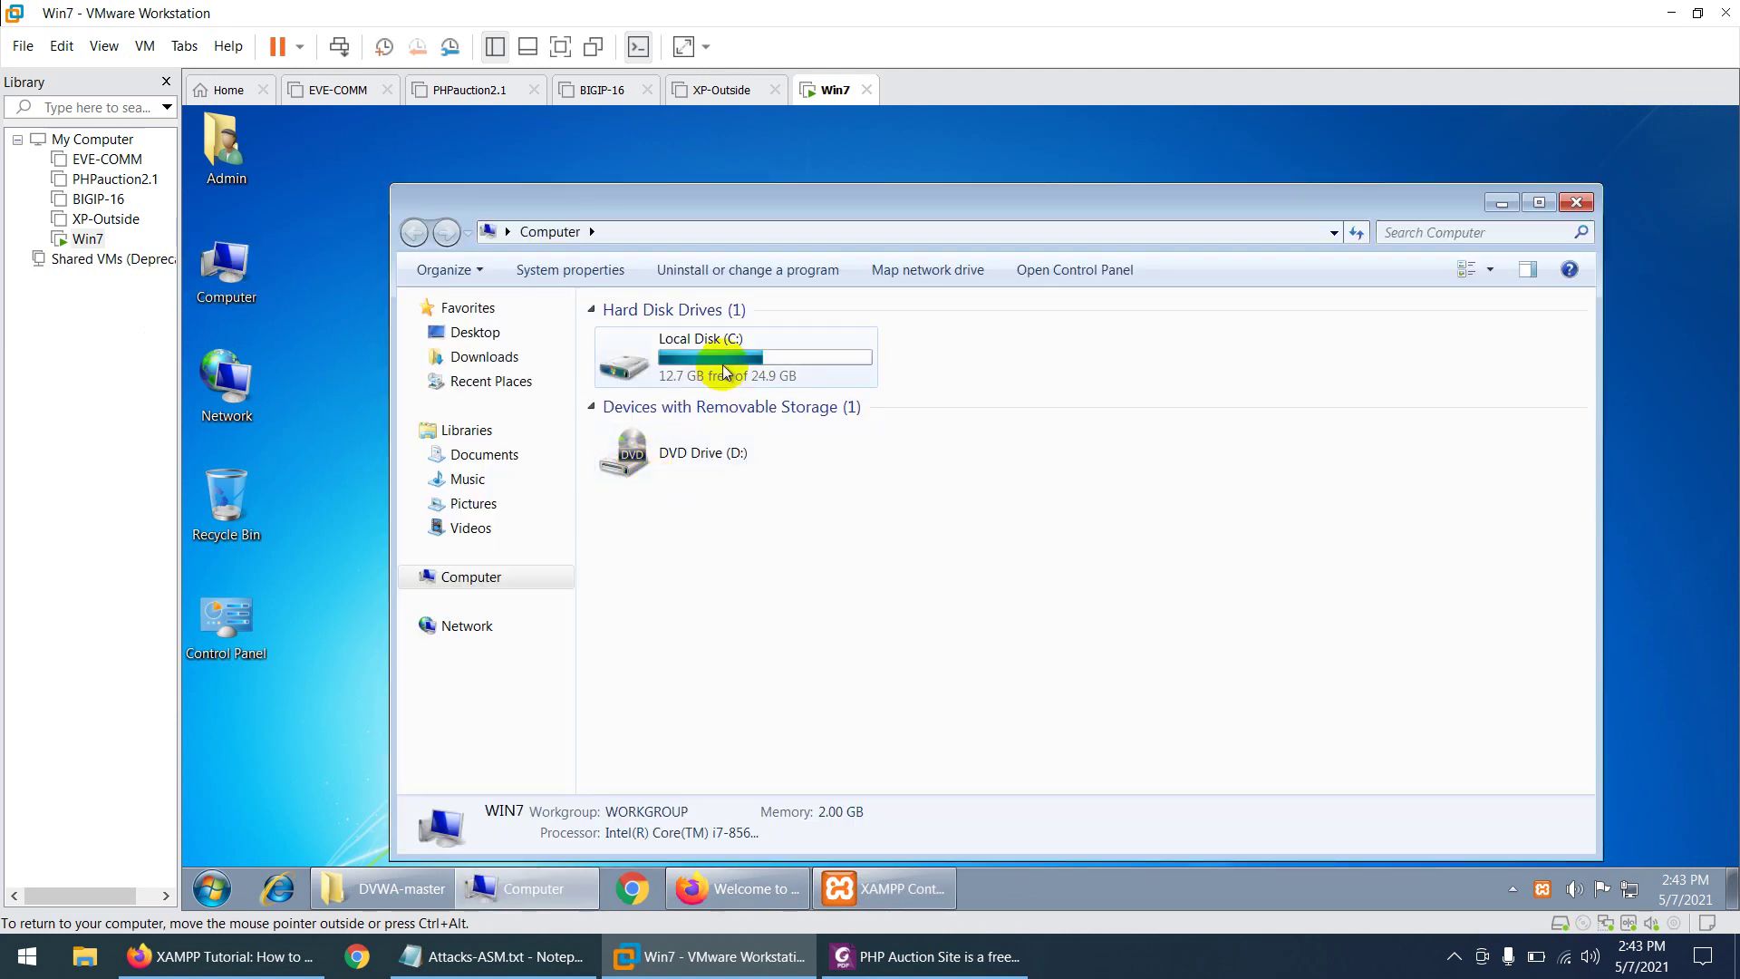
double_click(725, 372)
double_click(649, 459)
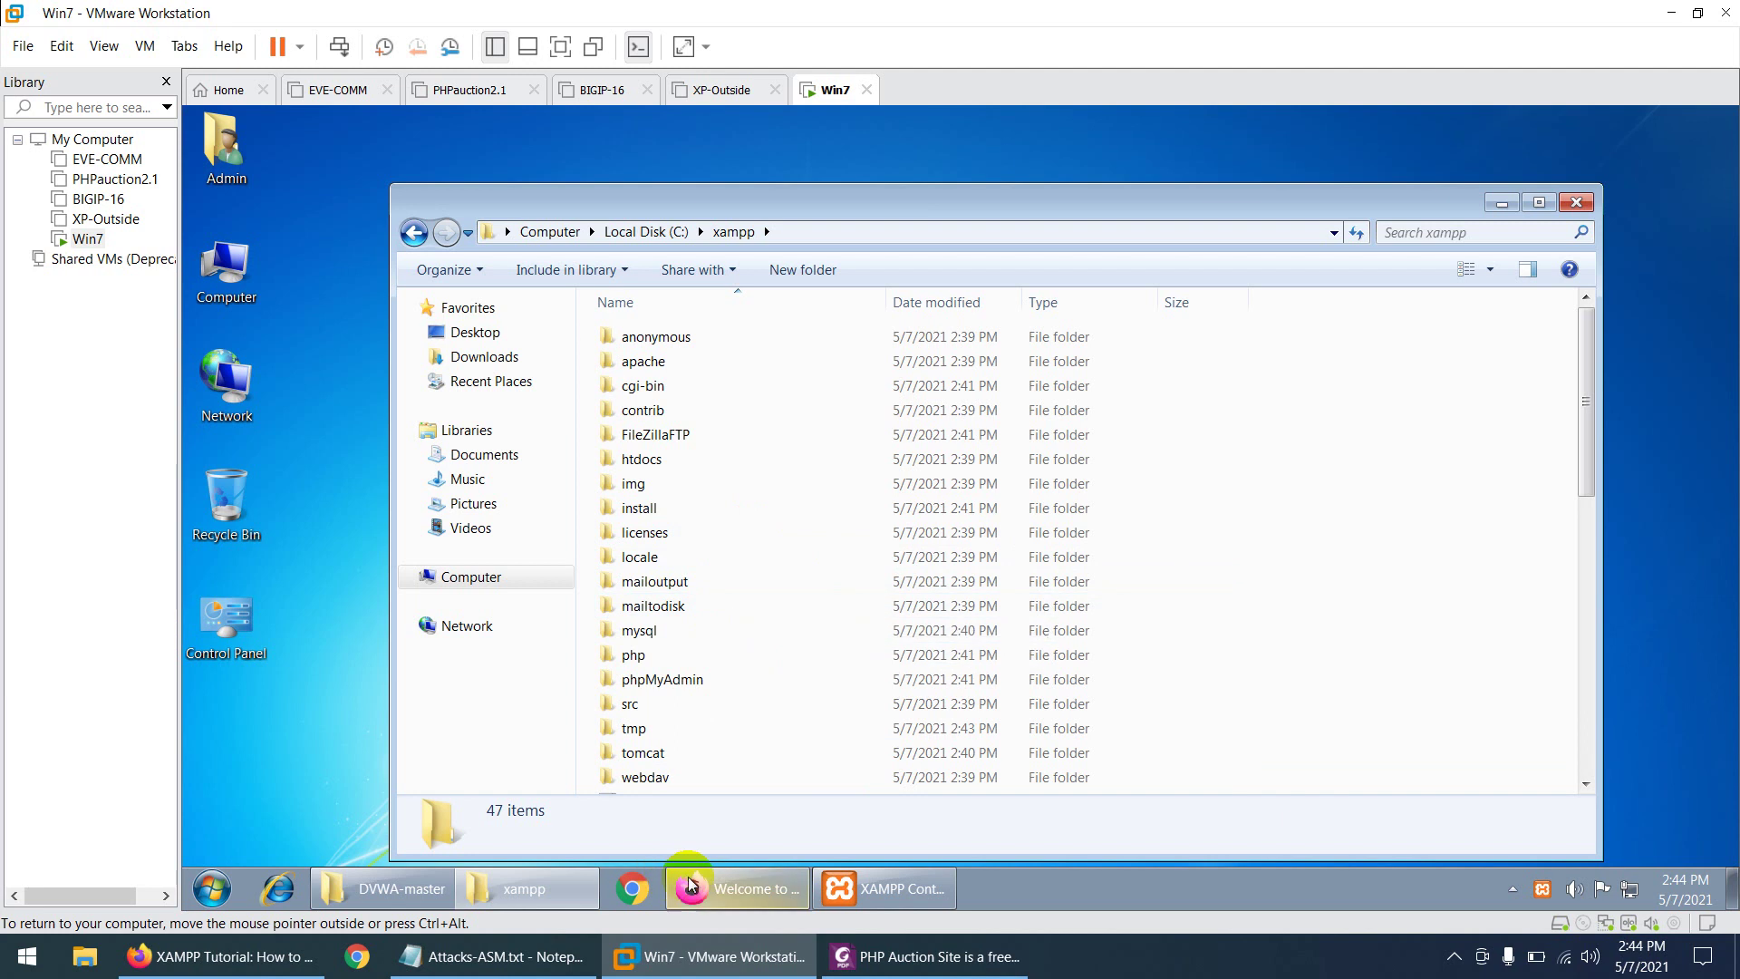
click(727, 889)
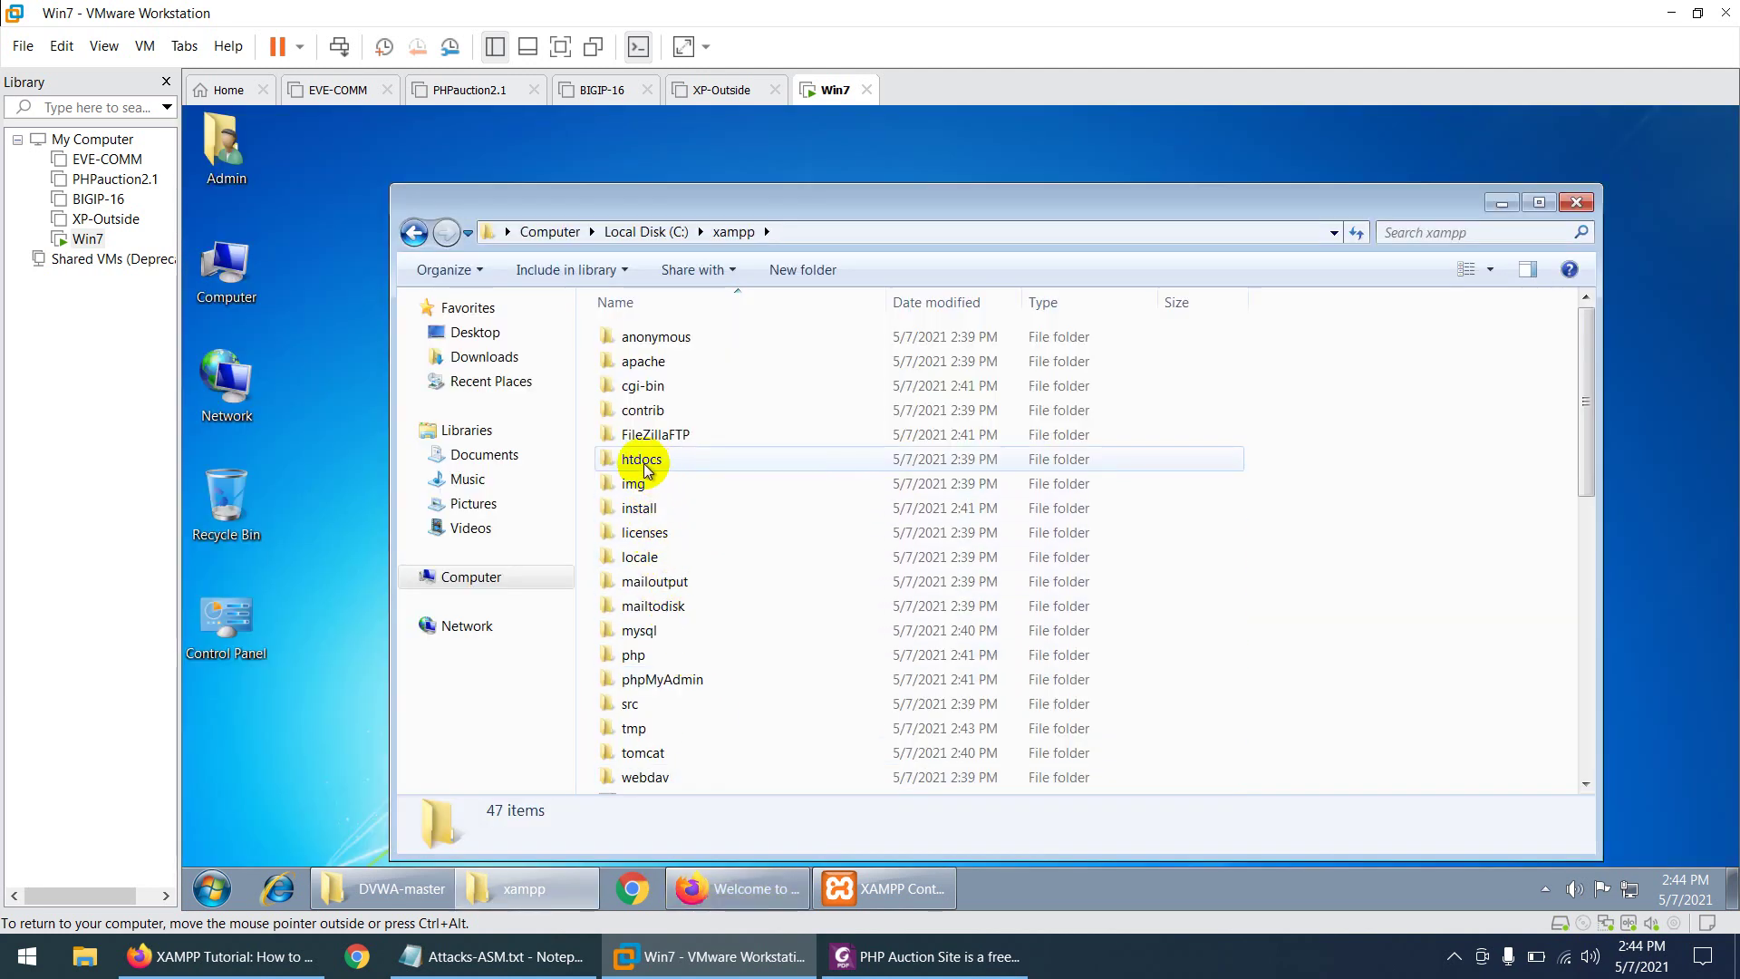
double_click(644, 462)
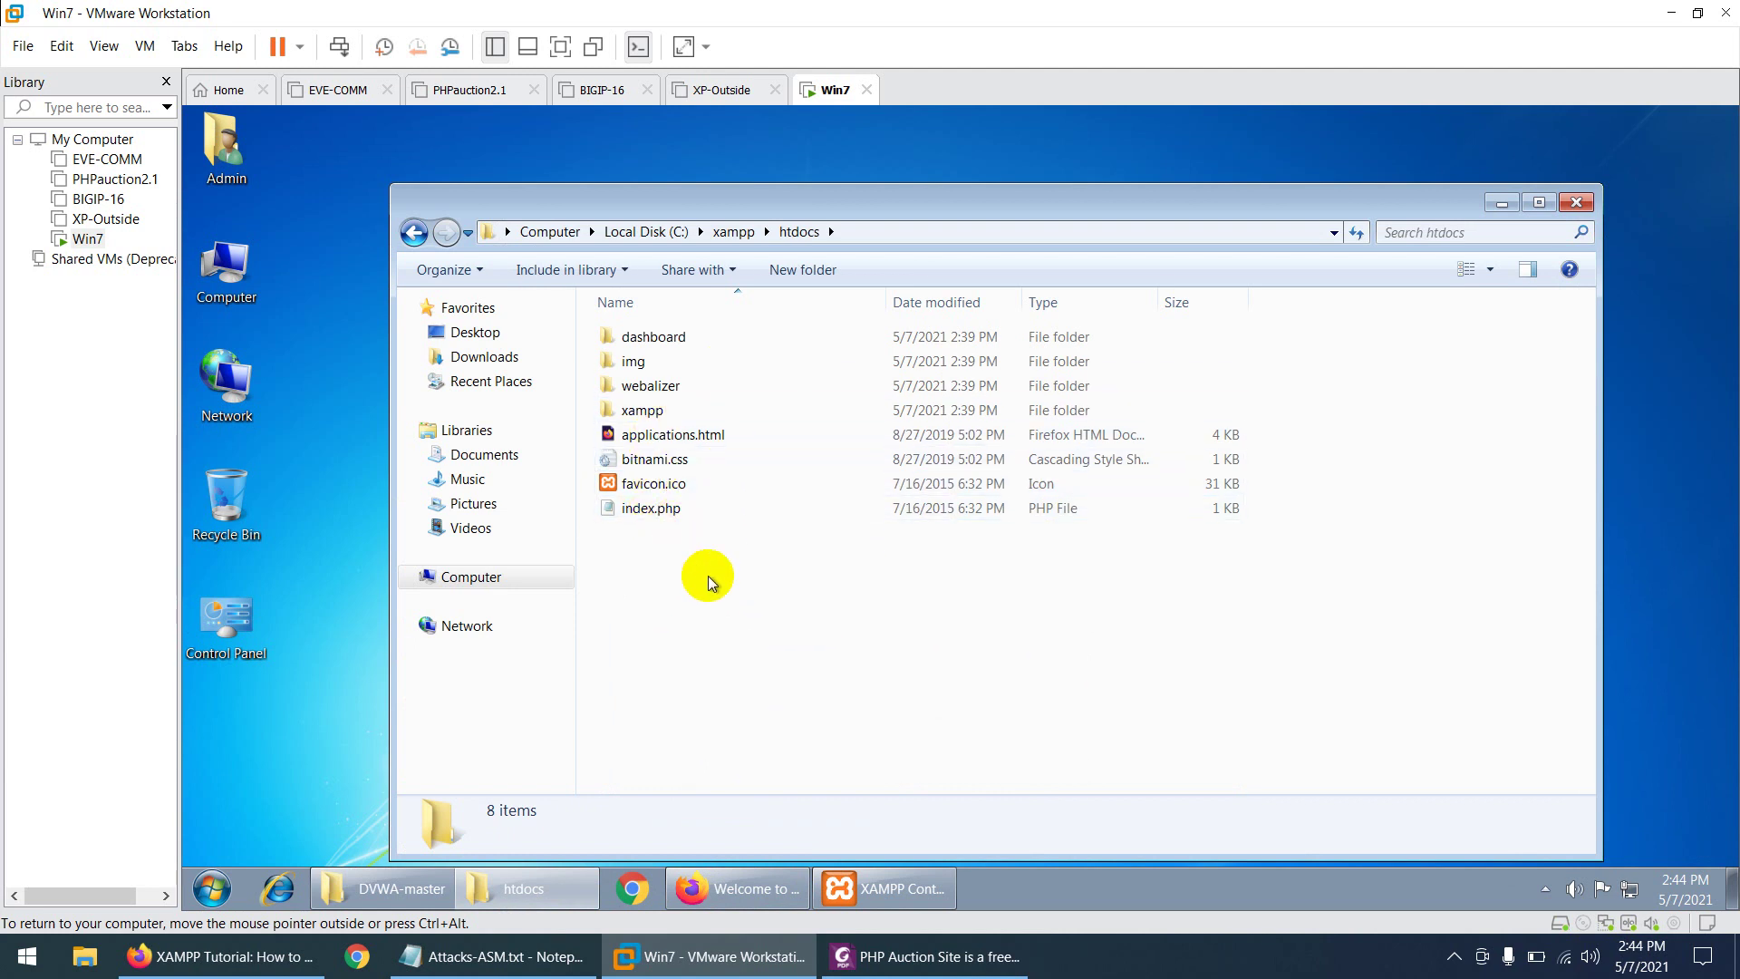
drag(745, 590, 622, 340)
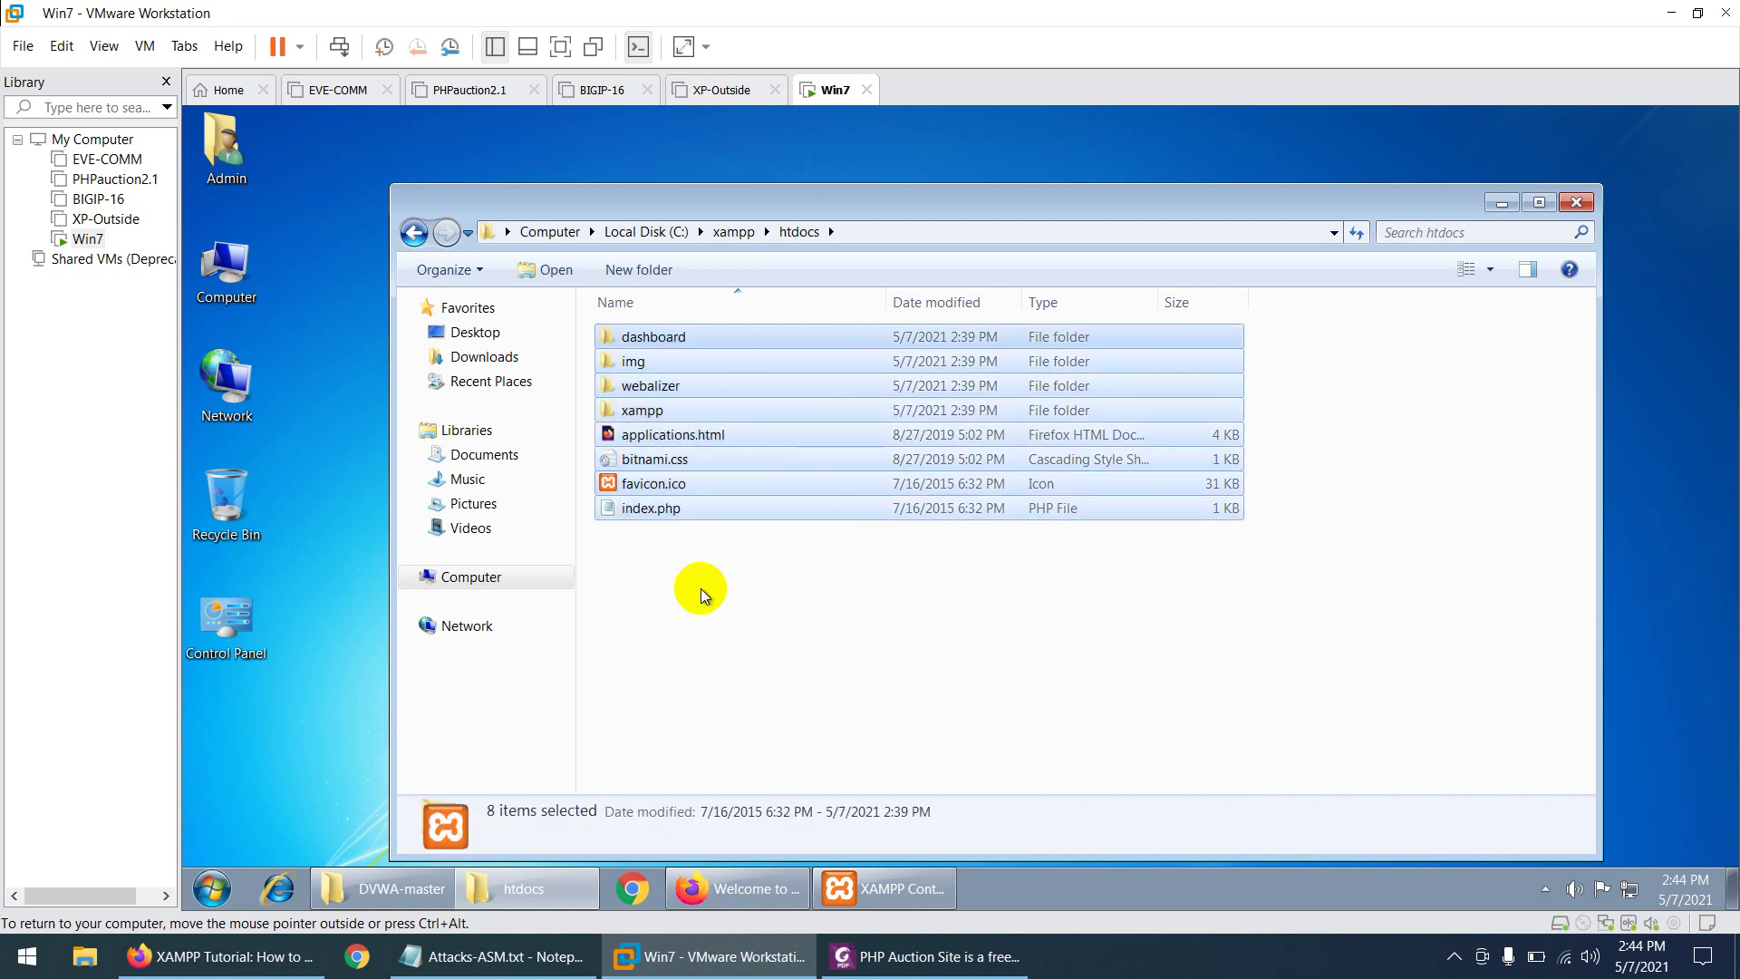
key(Delete)
click(1007, 521)
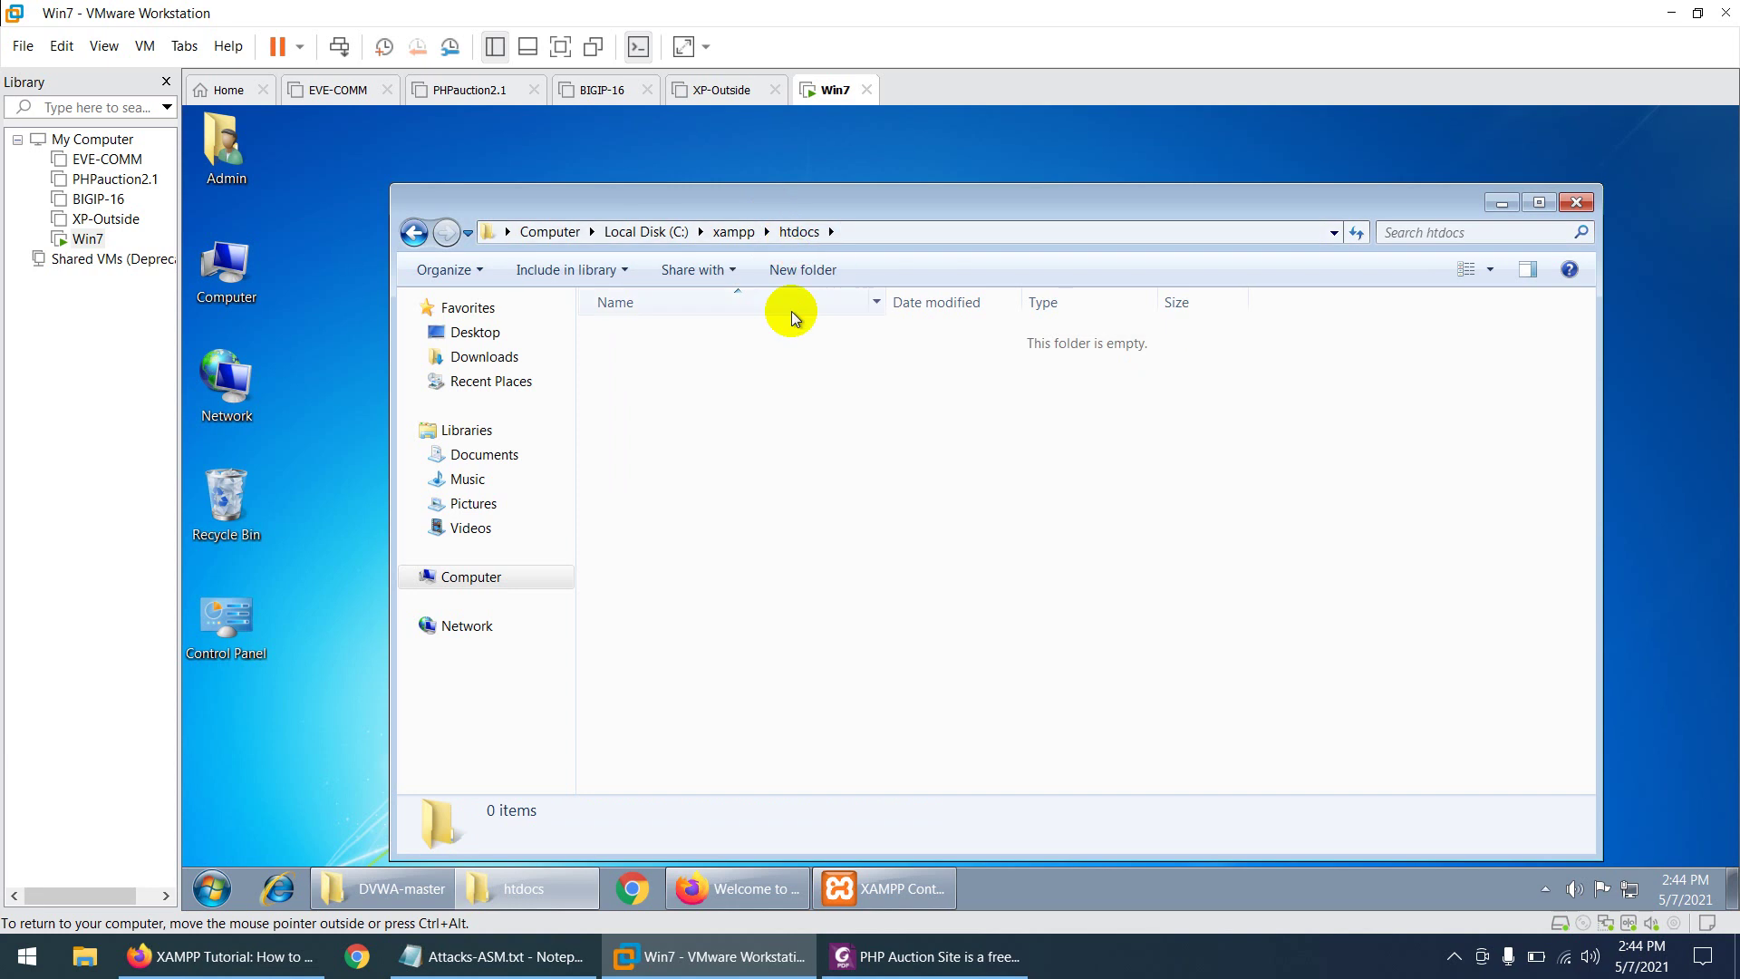
- Copy all 25 DVWA-master items into C:\xampp\htdocs and return to Firefox
click(383, 894)
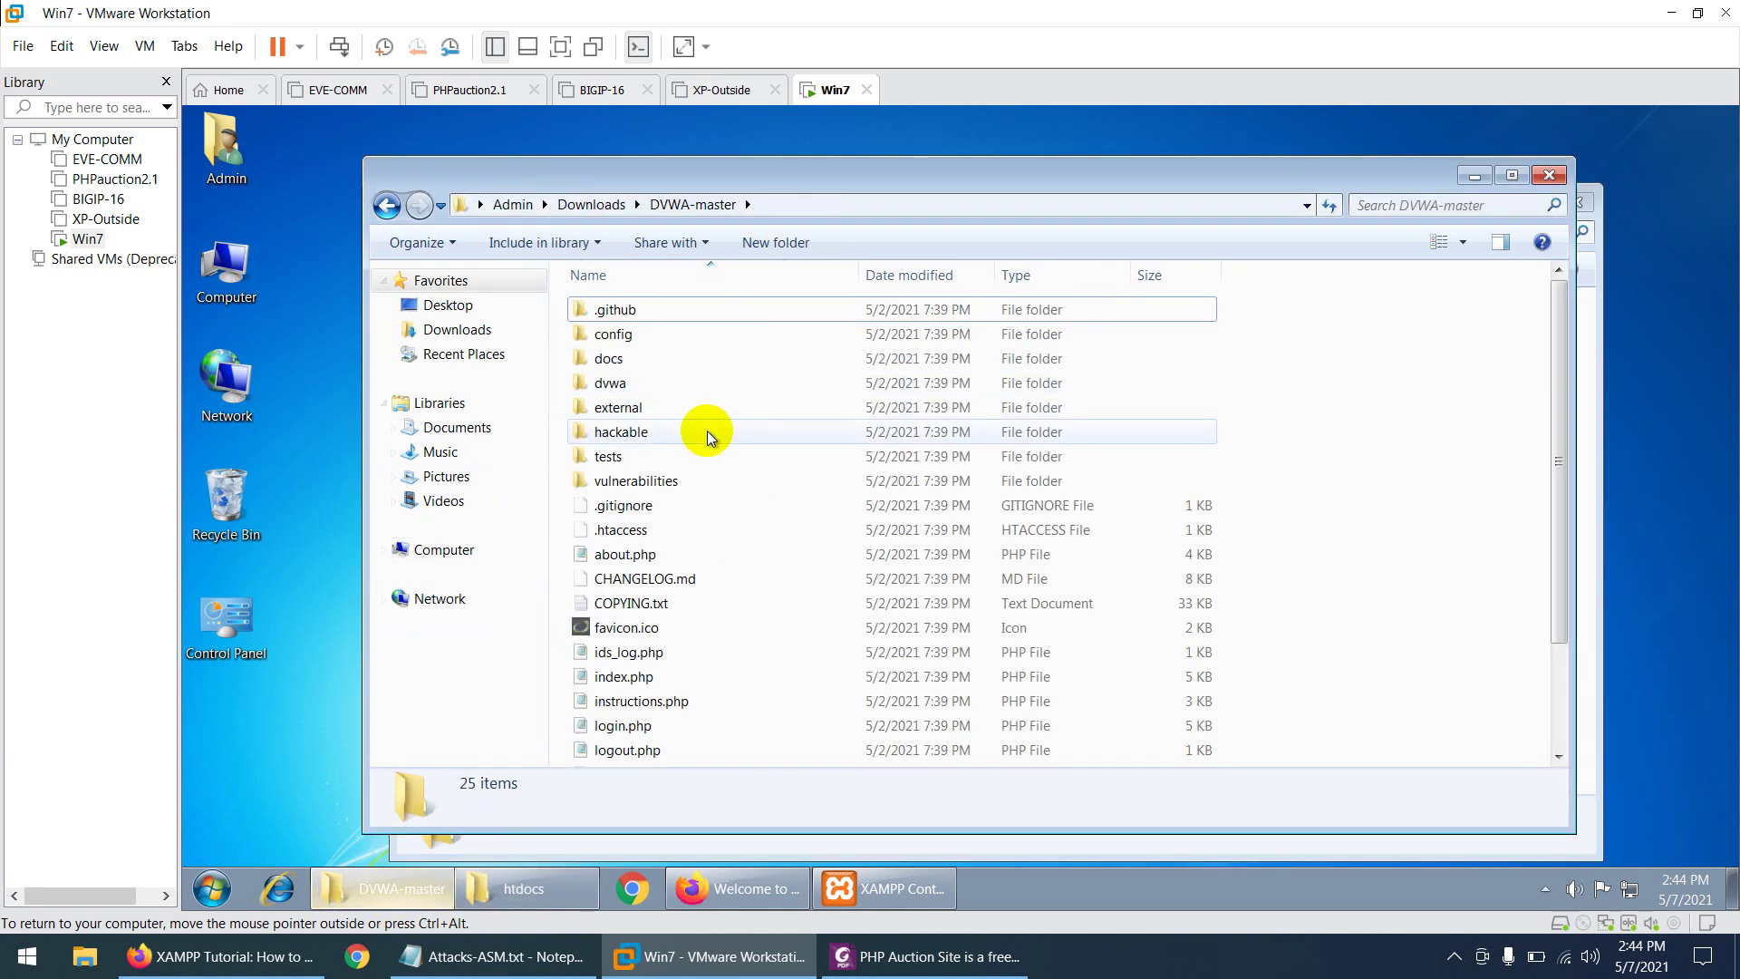
click(634, 529)
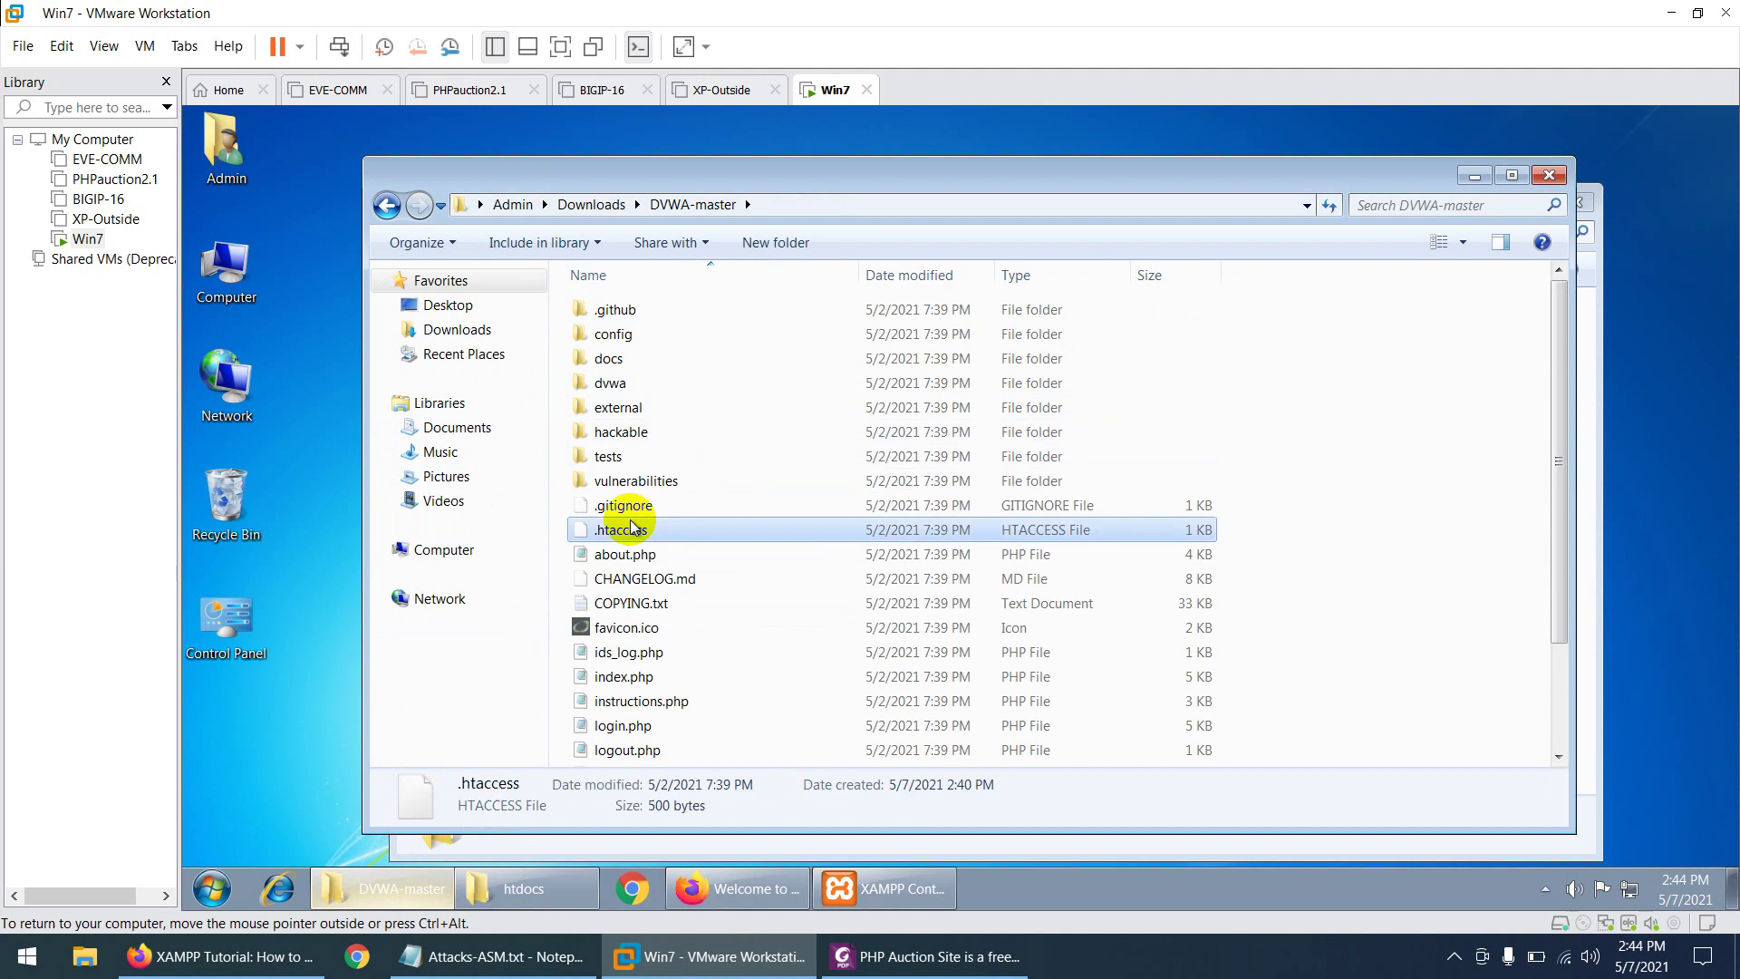
key(ctrl+a)
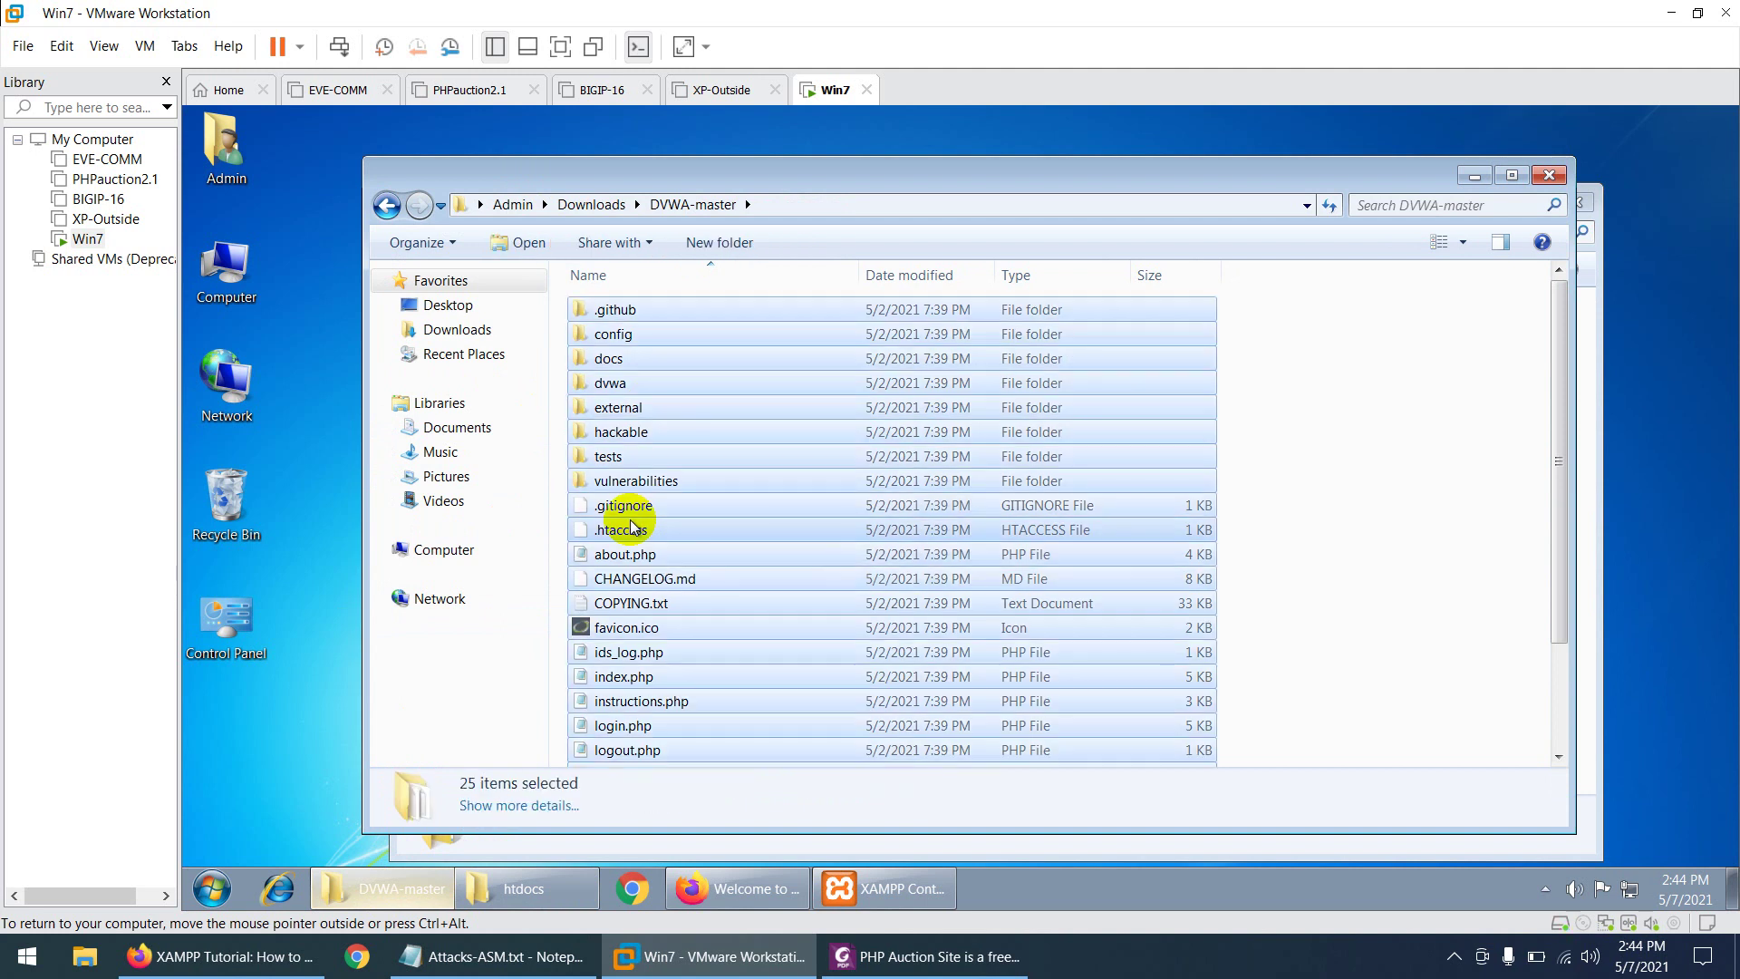
click(1592, 449)
right_click(773, 408)
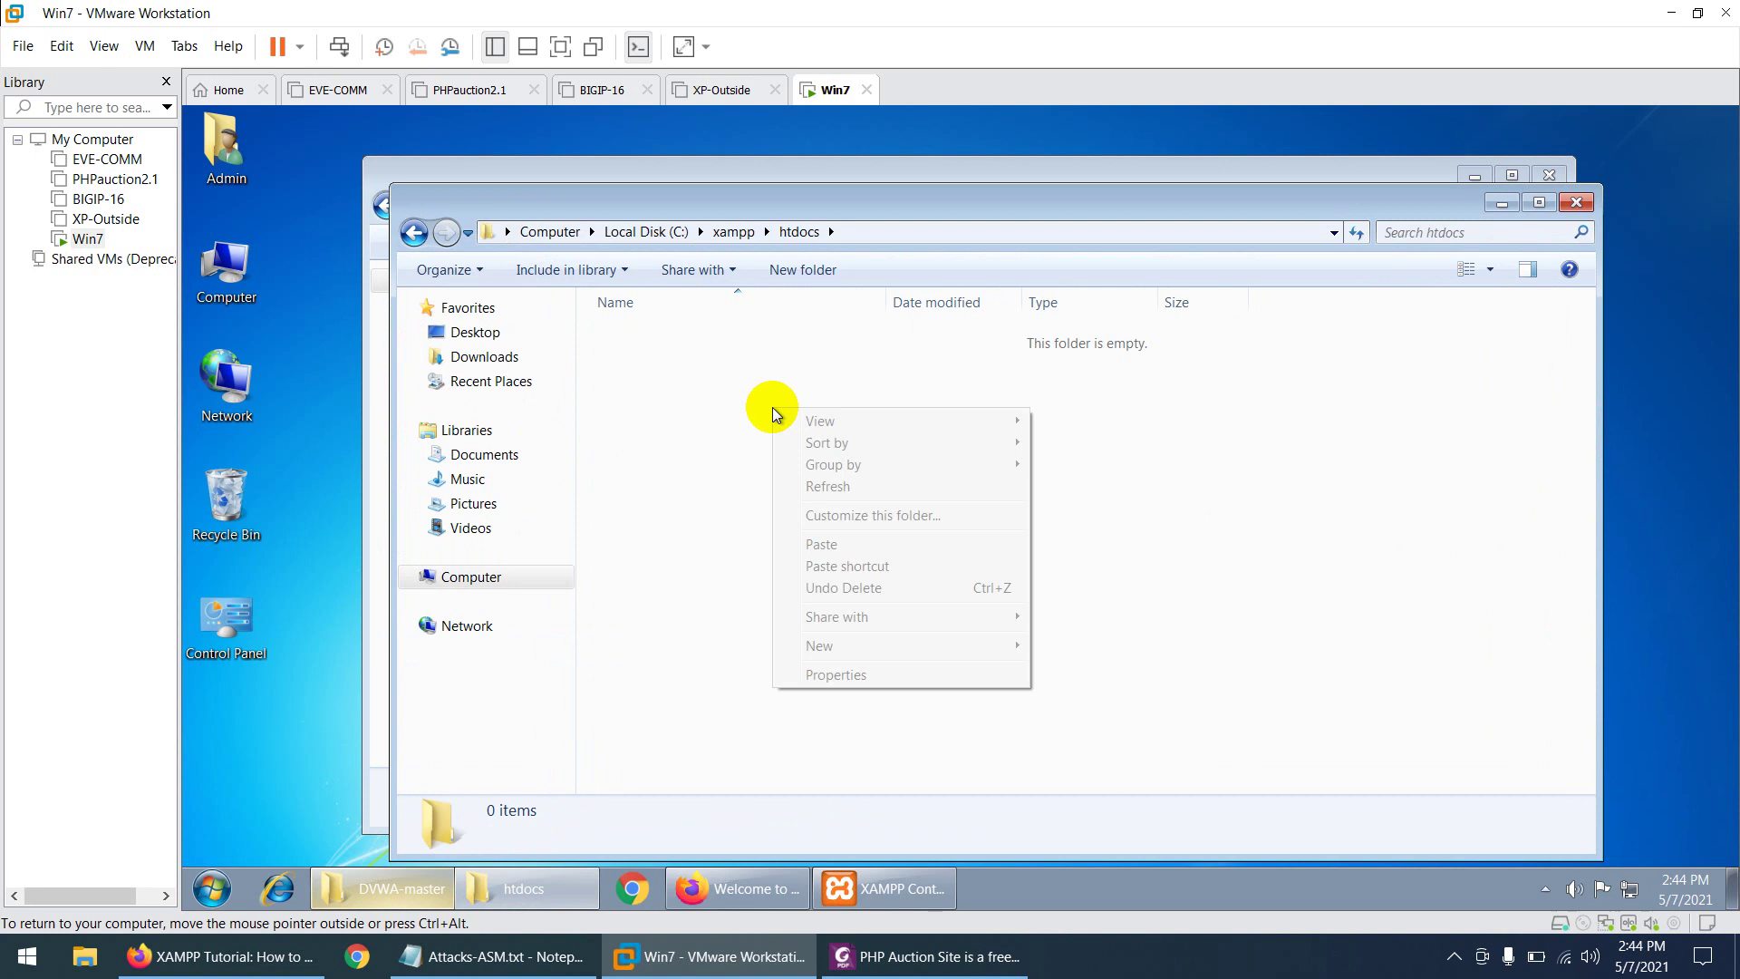
click(810, 545)
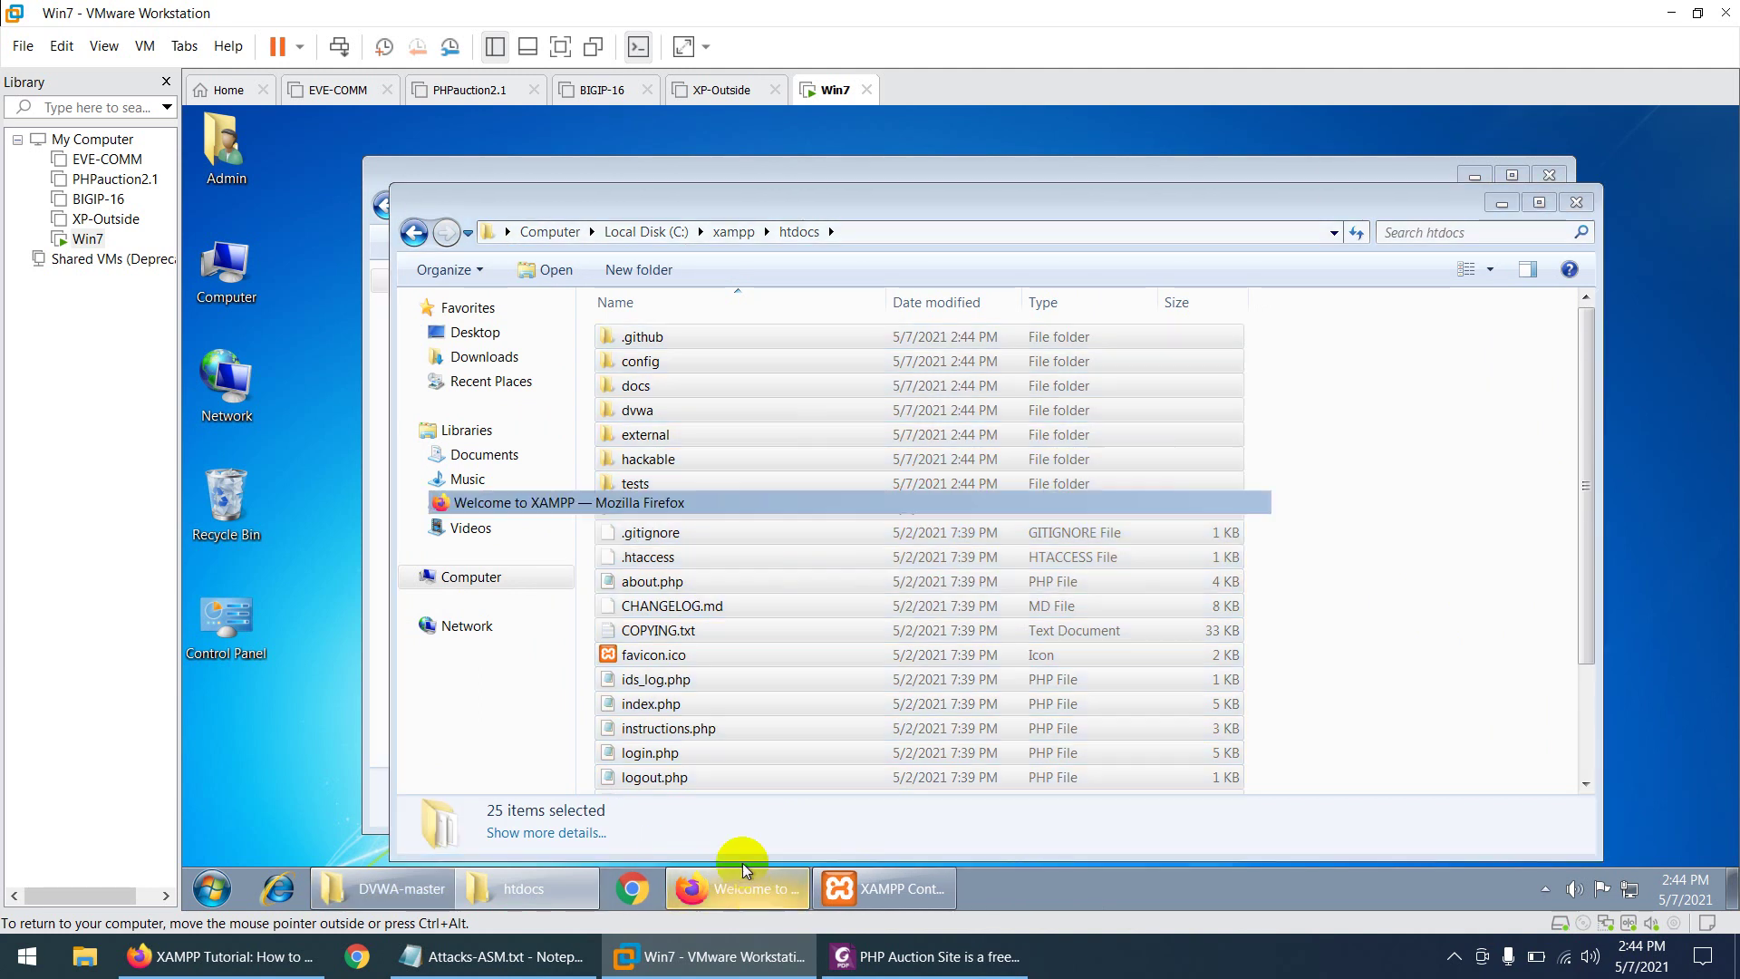
click(737, 889)
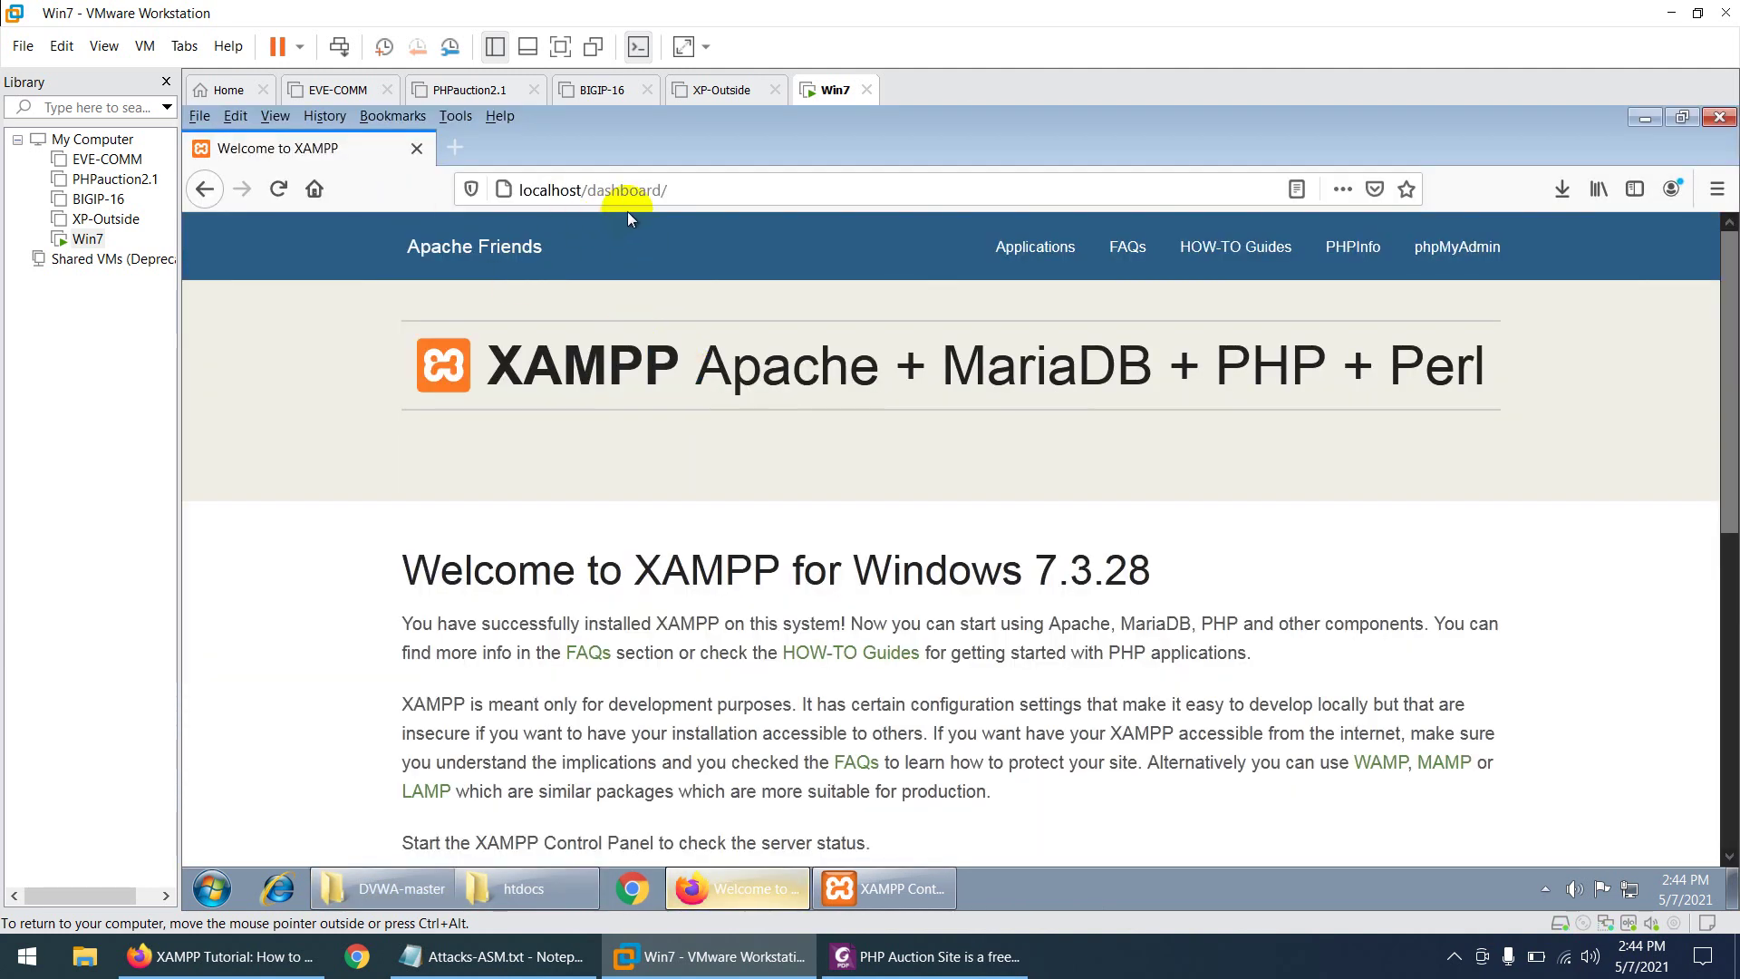
- Trim the address to localhost/ and load it, showing DVWA's missing config file error
click(274, 186)
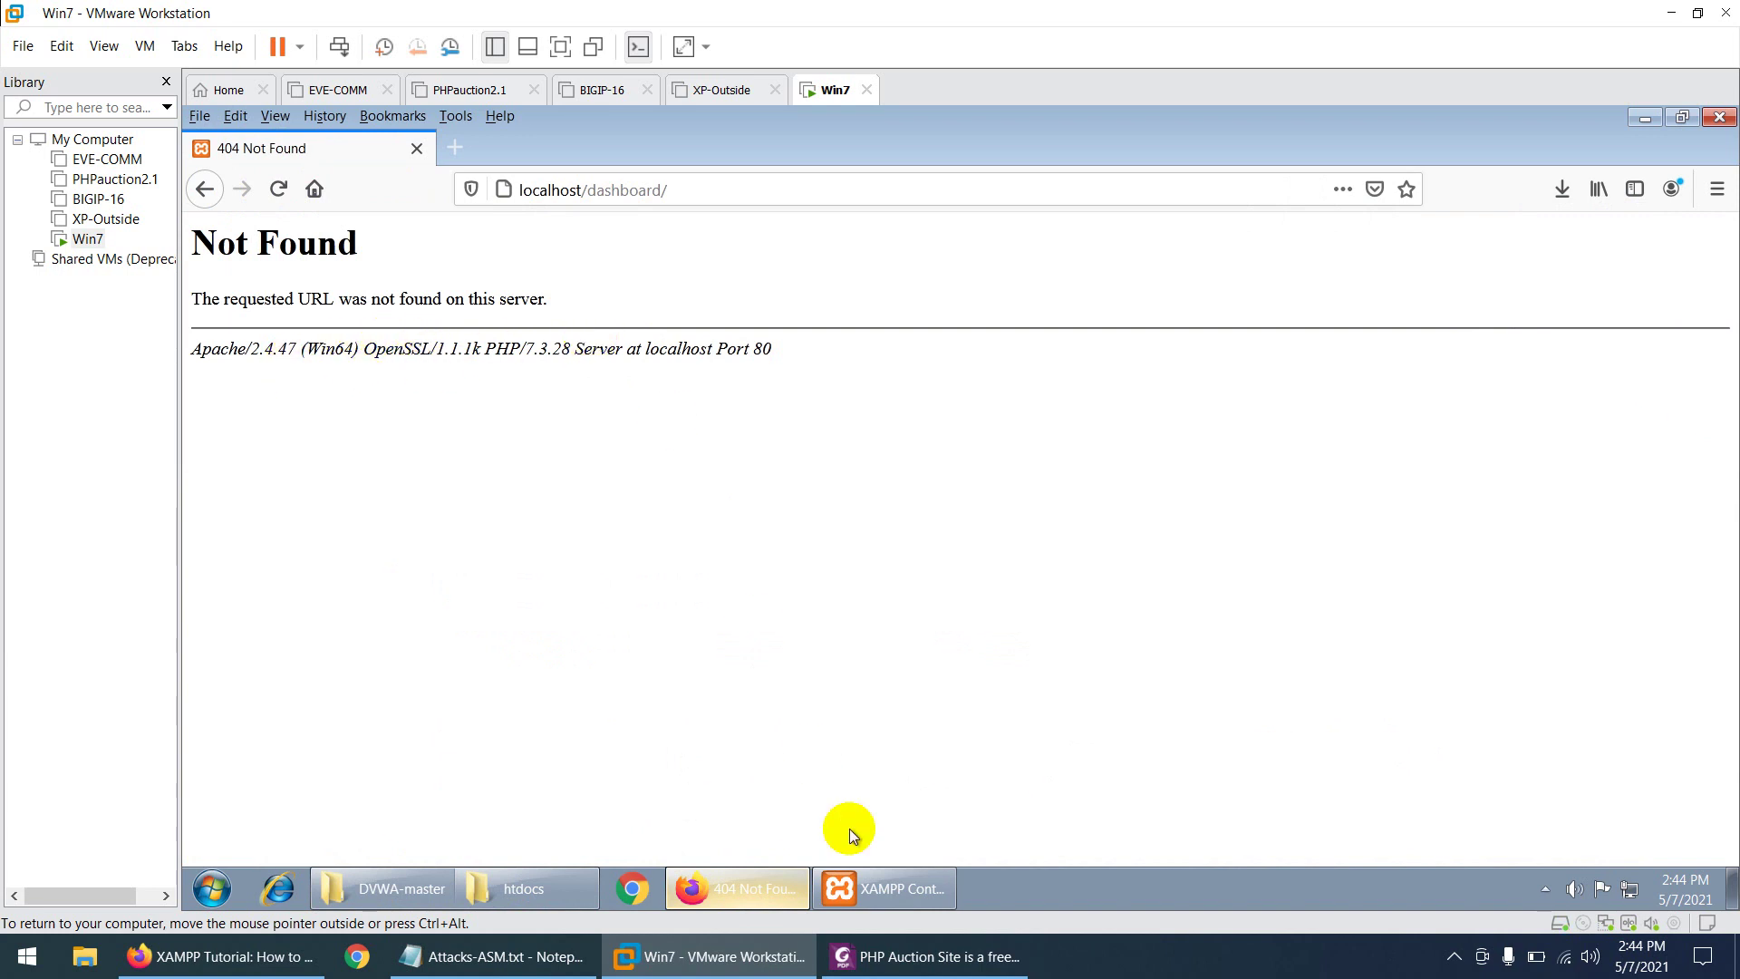
click(713, 190)
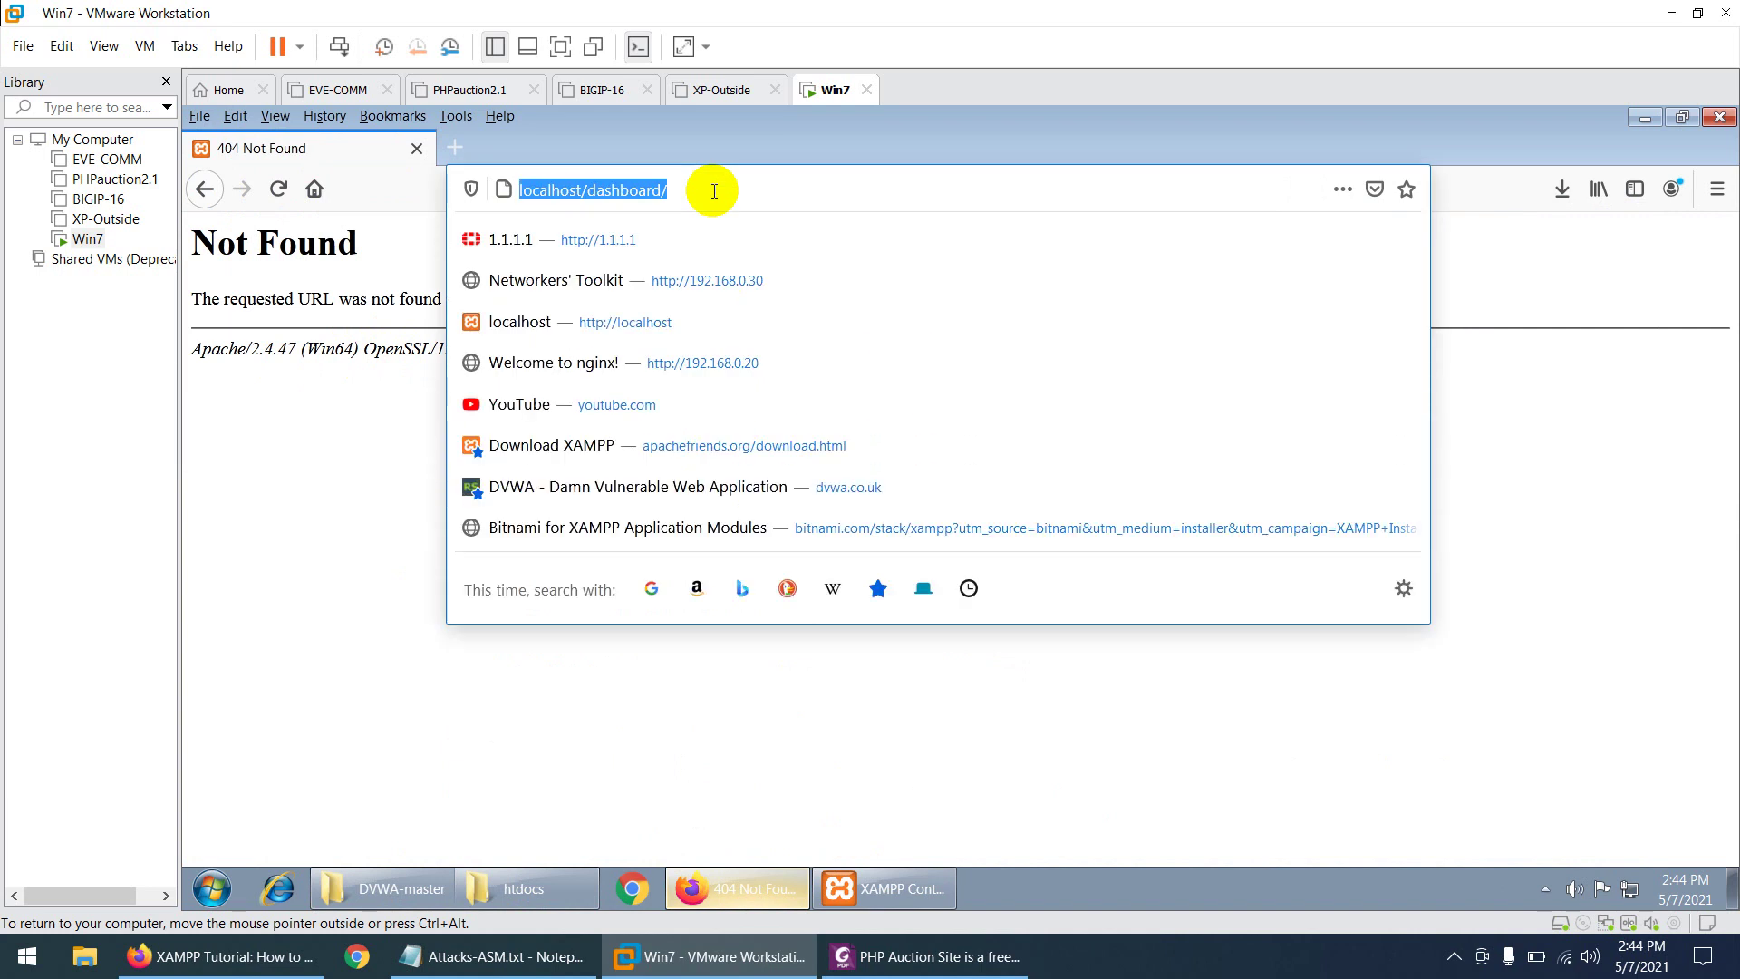
click(714, 192)
key(BackSpace)
key(BackSpace)
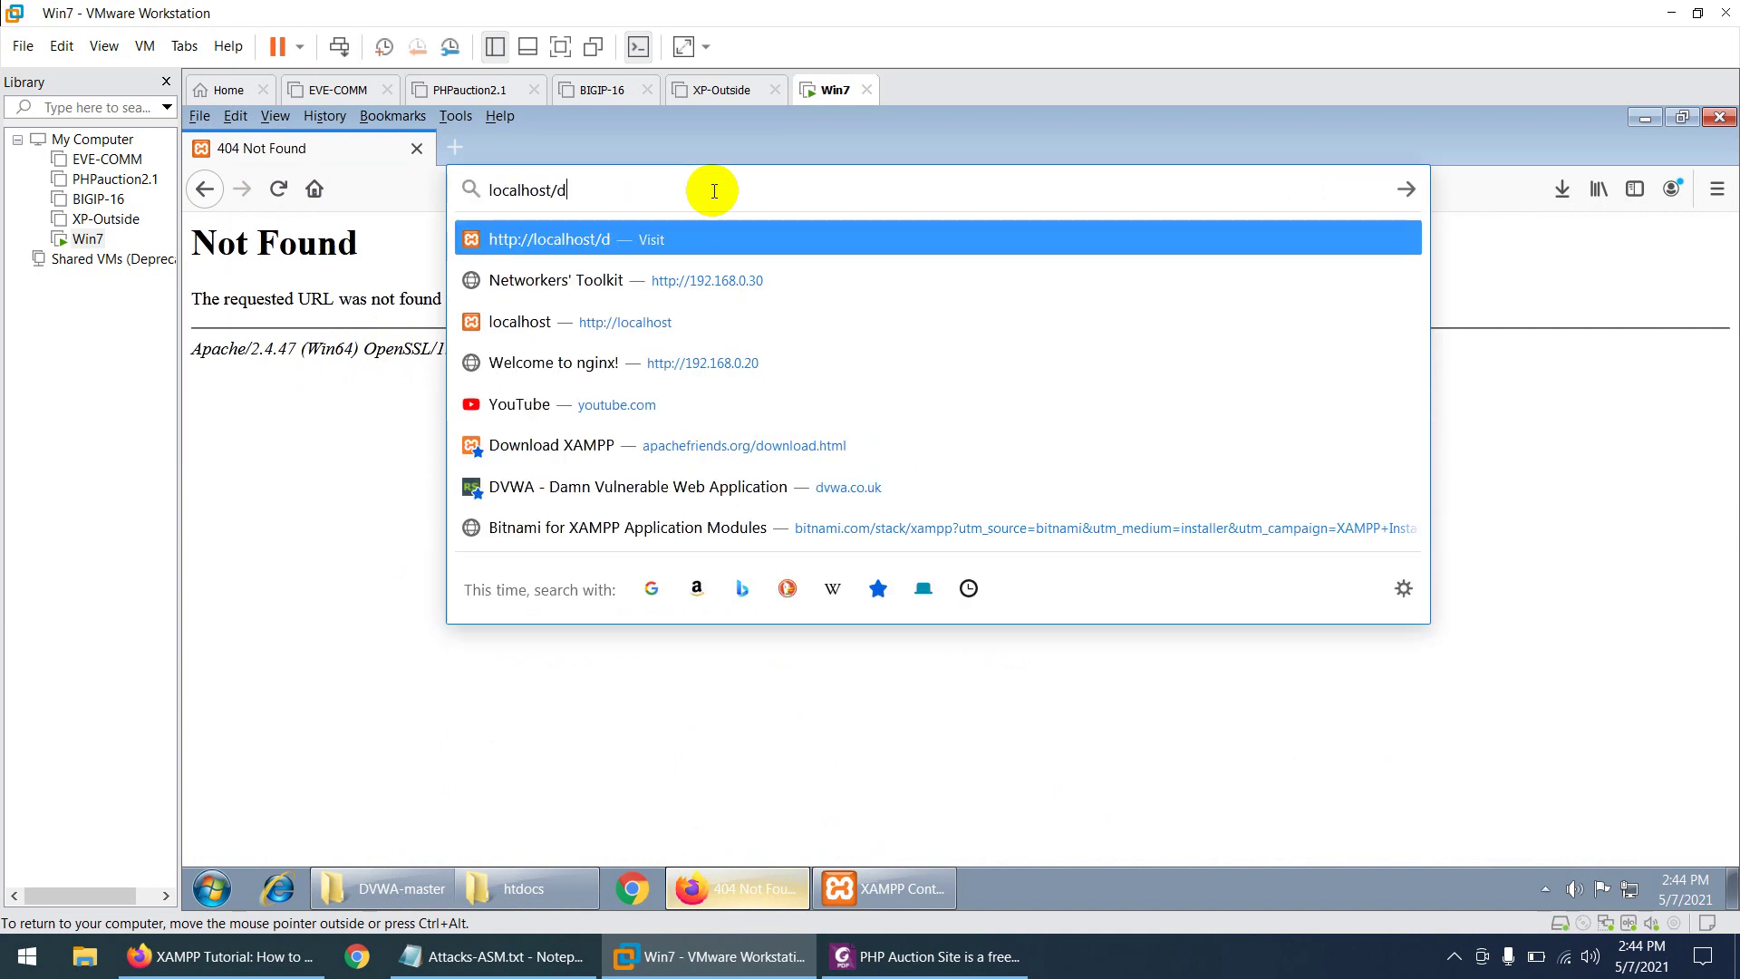
key(BackSpace)
key(Return)
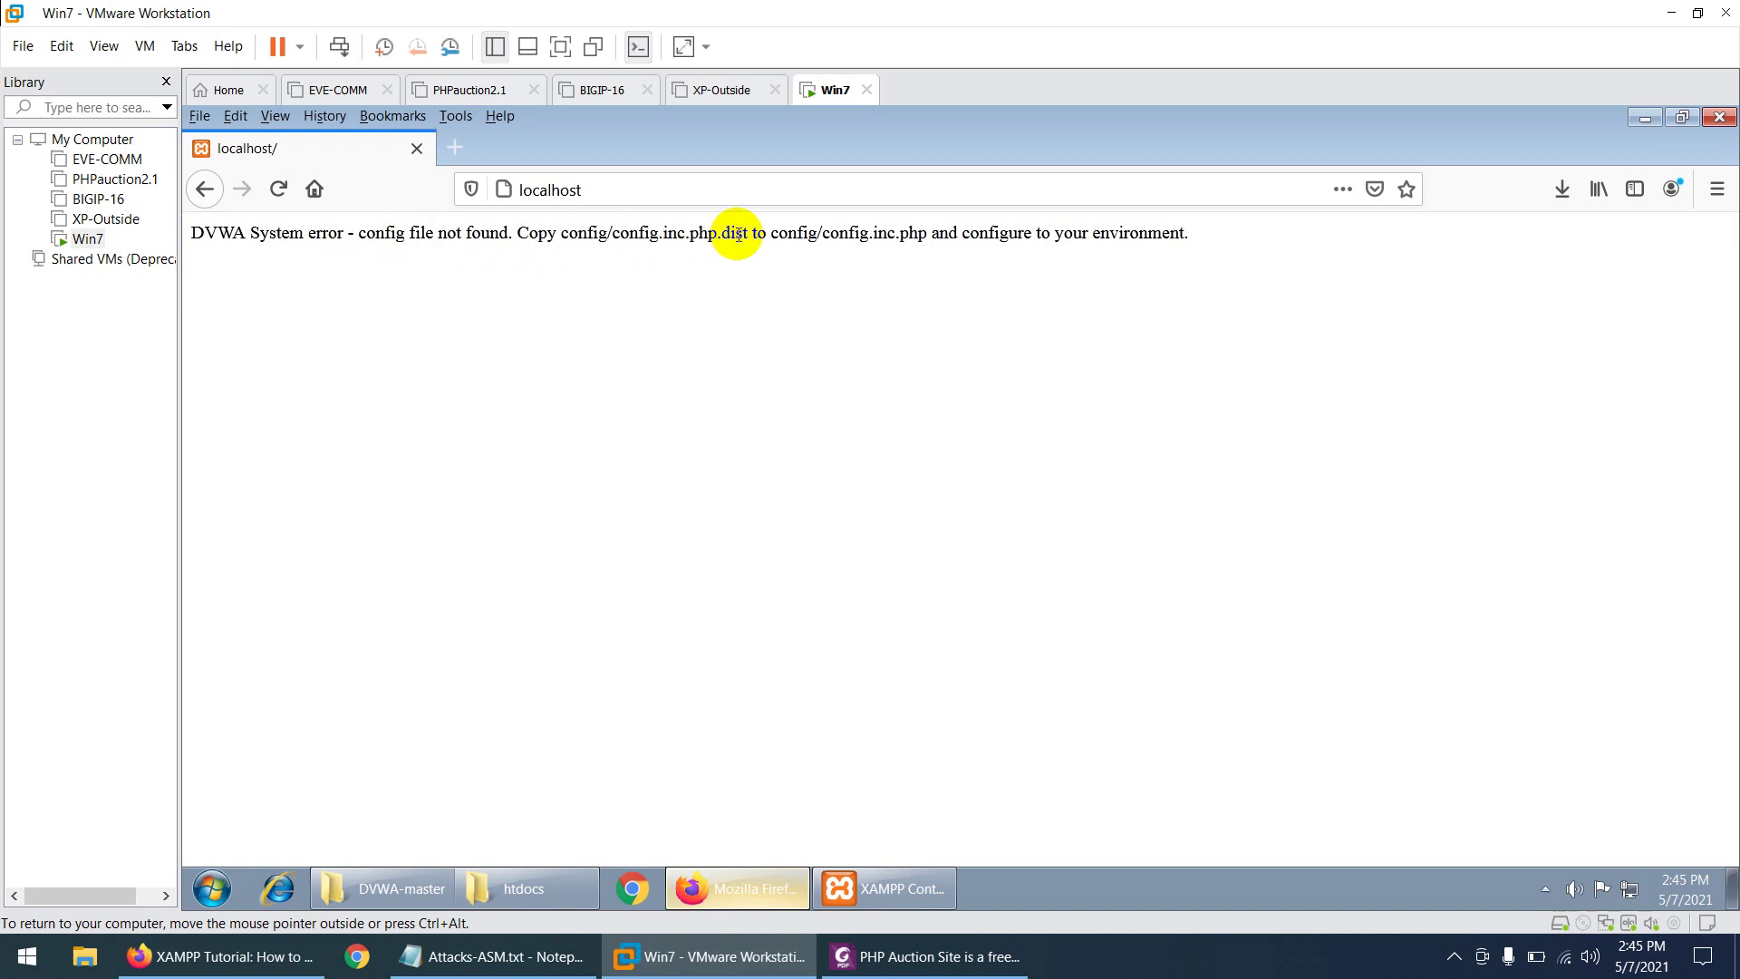
- Note the config.inc.php.dist path and open the config folder inside C:\xampp\htdocs
drag(752, 233, 570, 238)
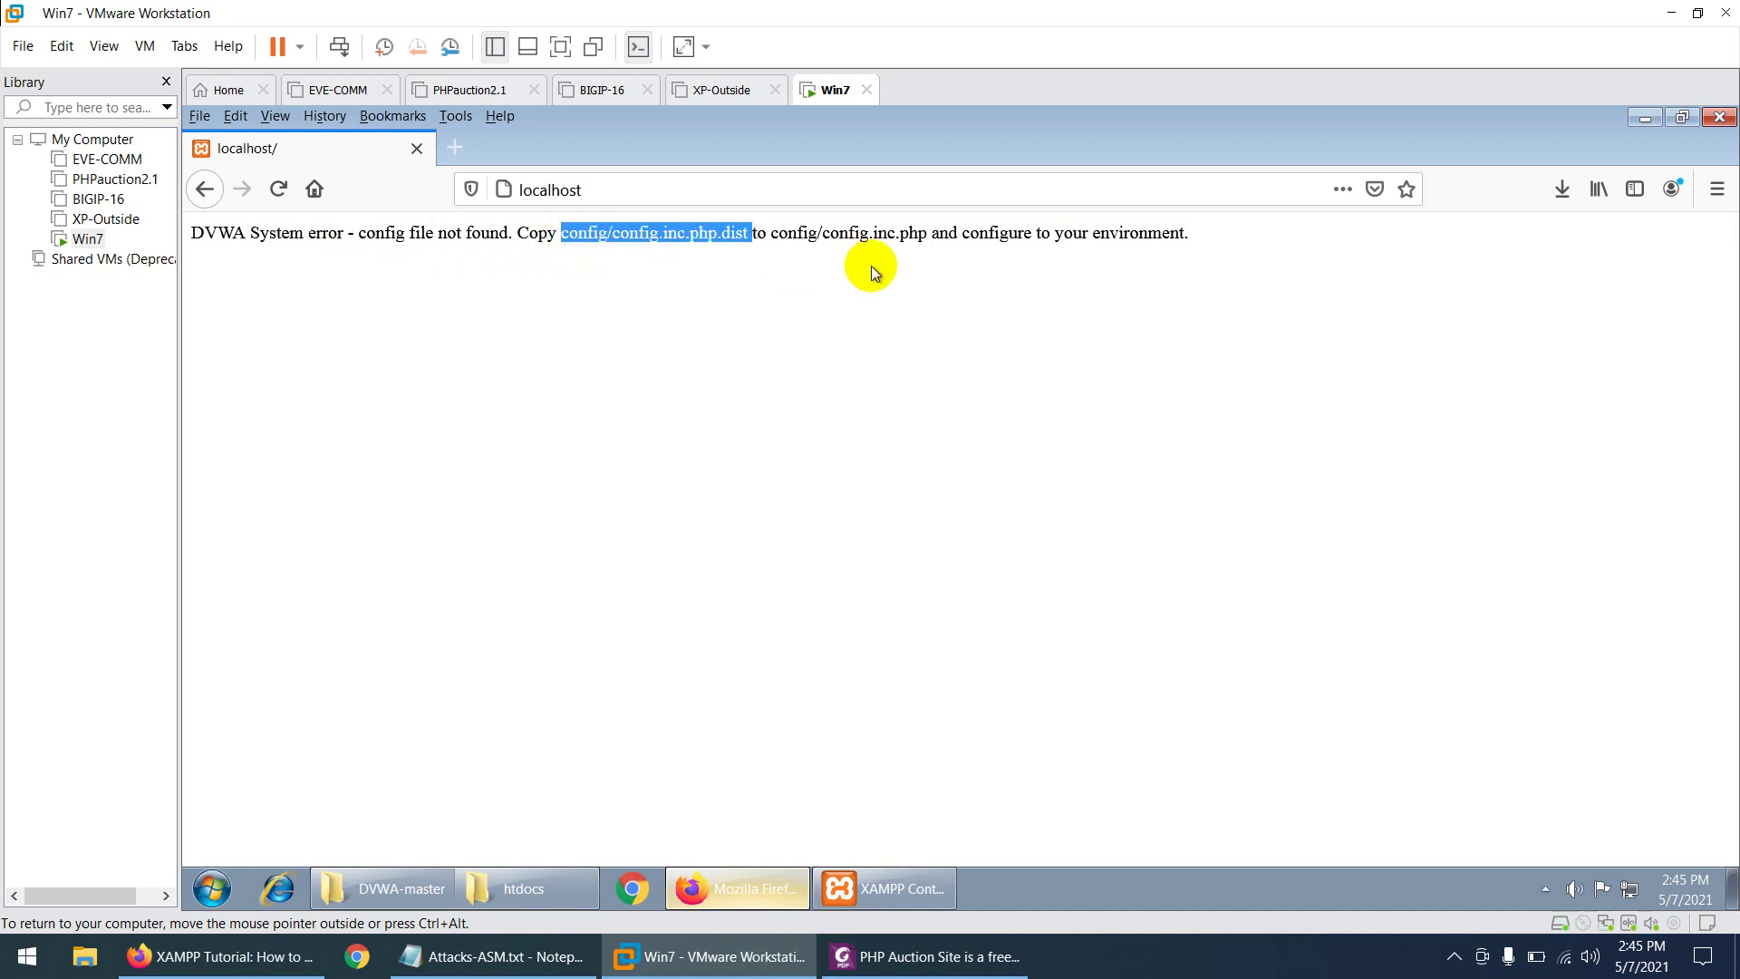
click(712, 237)
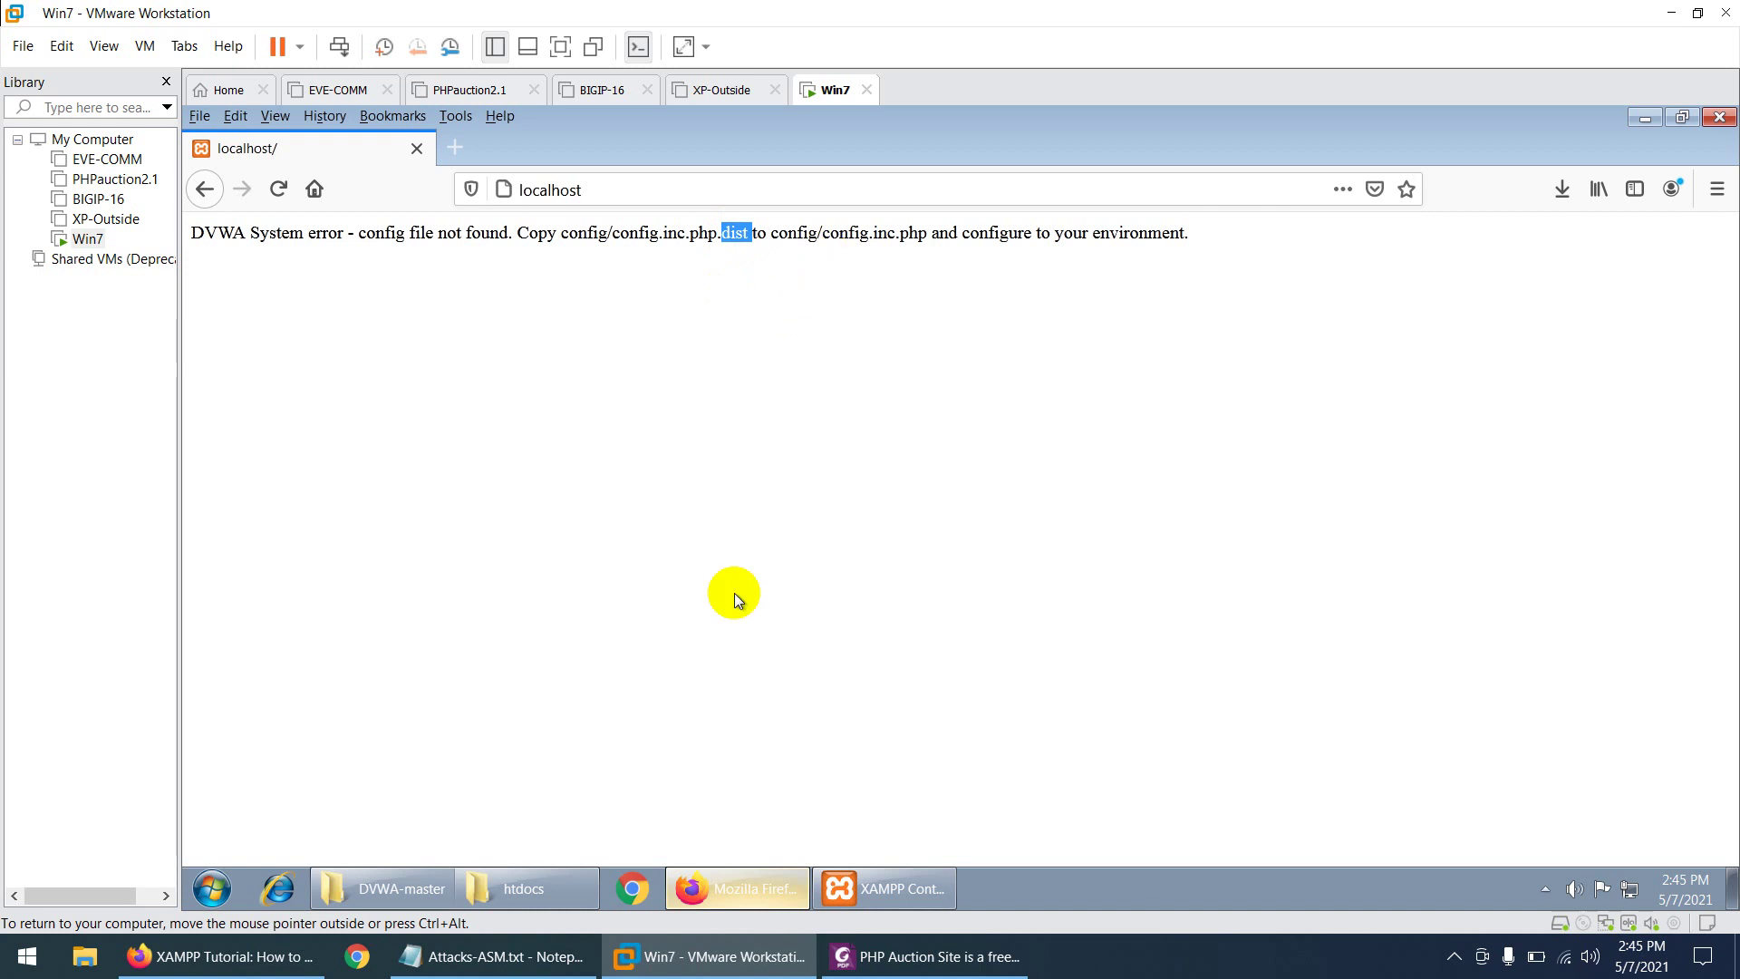
click(507, 888)
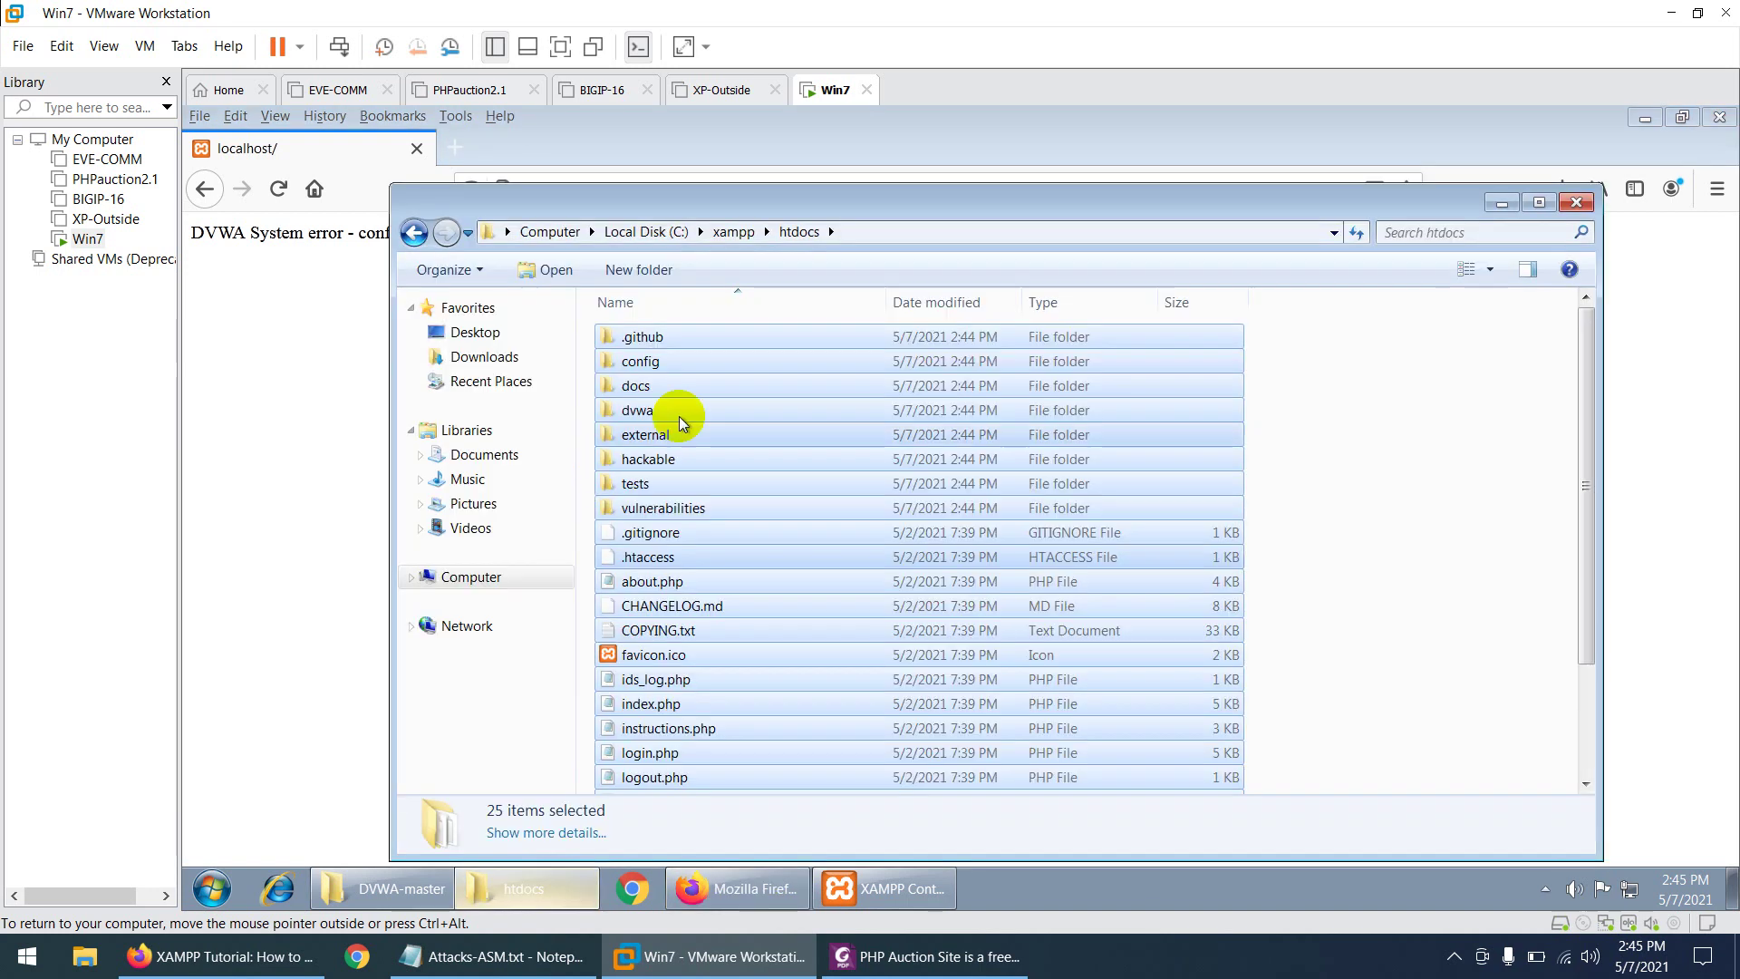
double_click(653, 363)
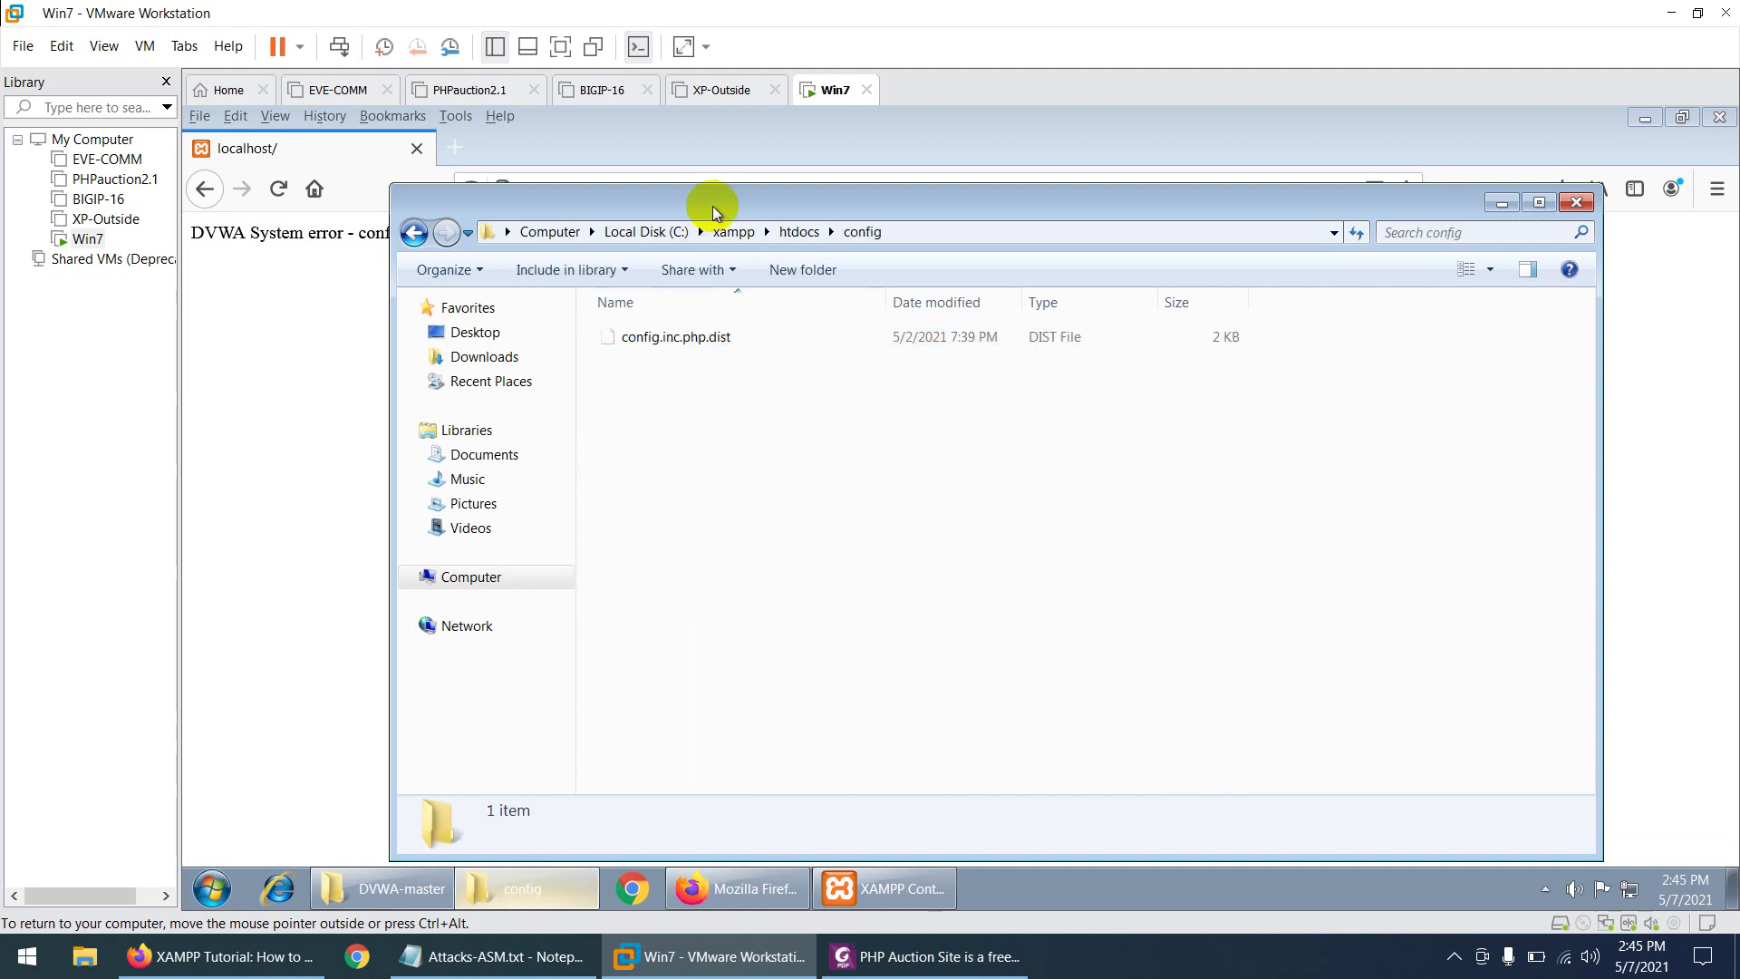
drag(712, 211, 667, 345)
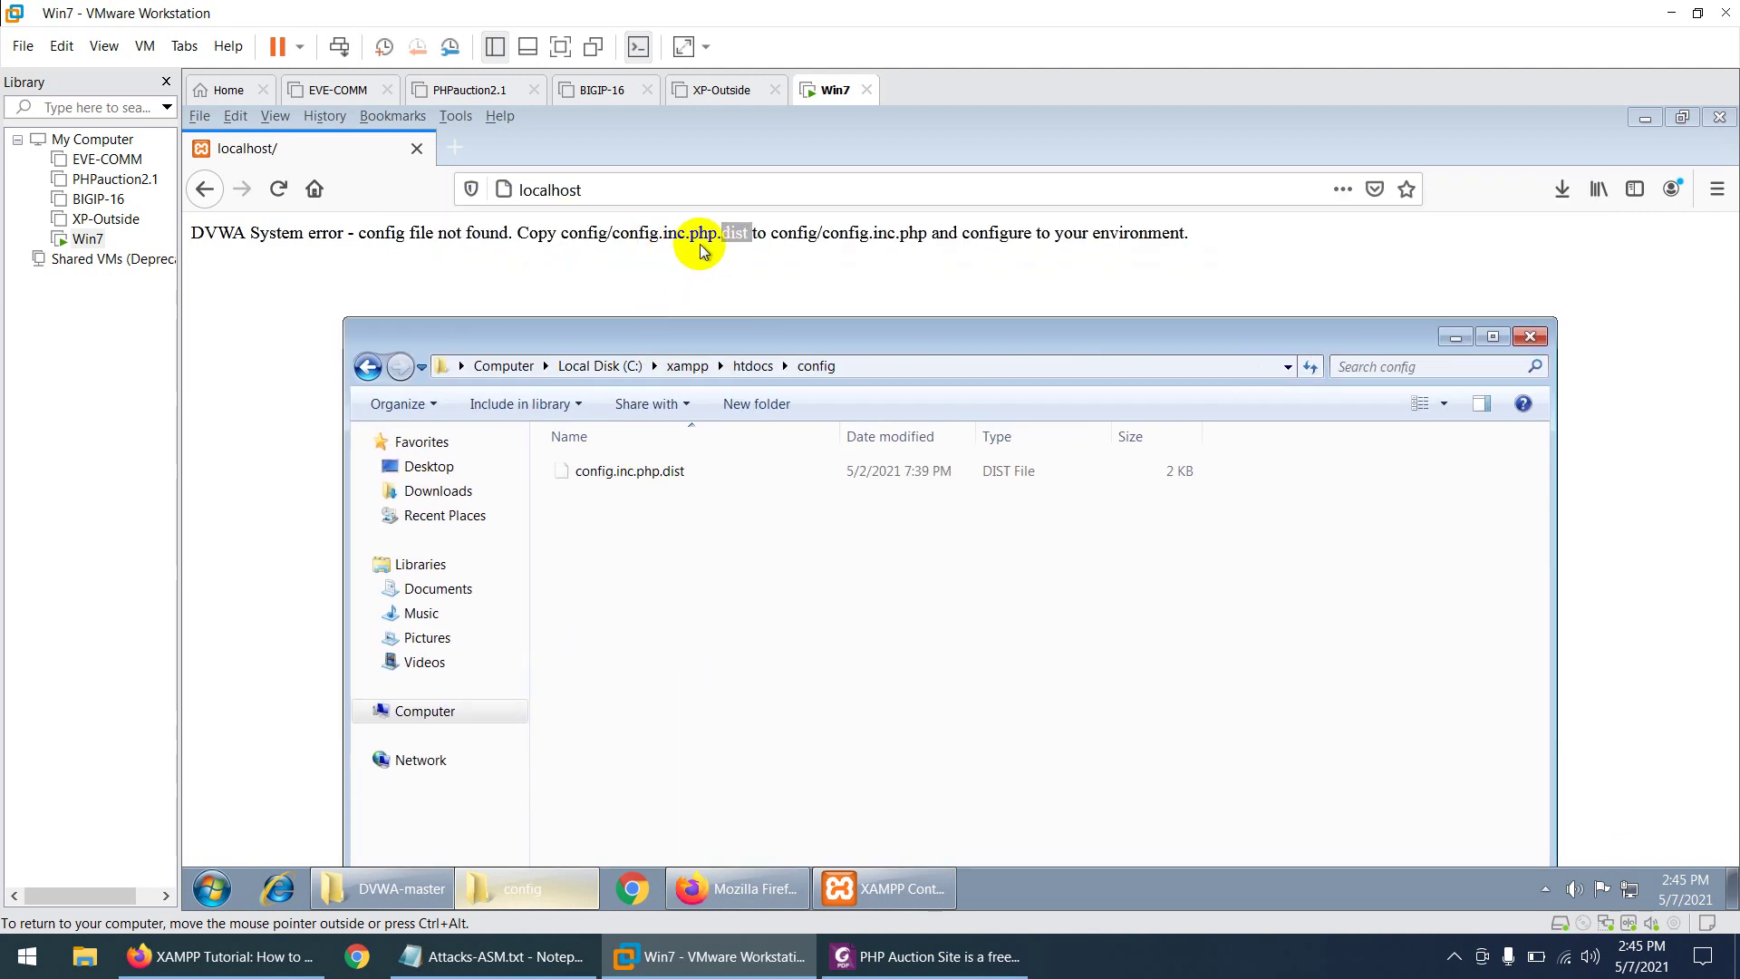
- Rename config.inc.php.dist to config.inc.php, accept the extension warning, and close the folder
click(625, 472)
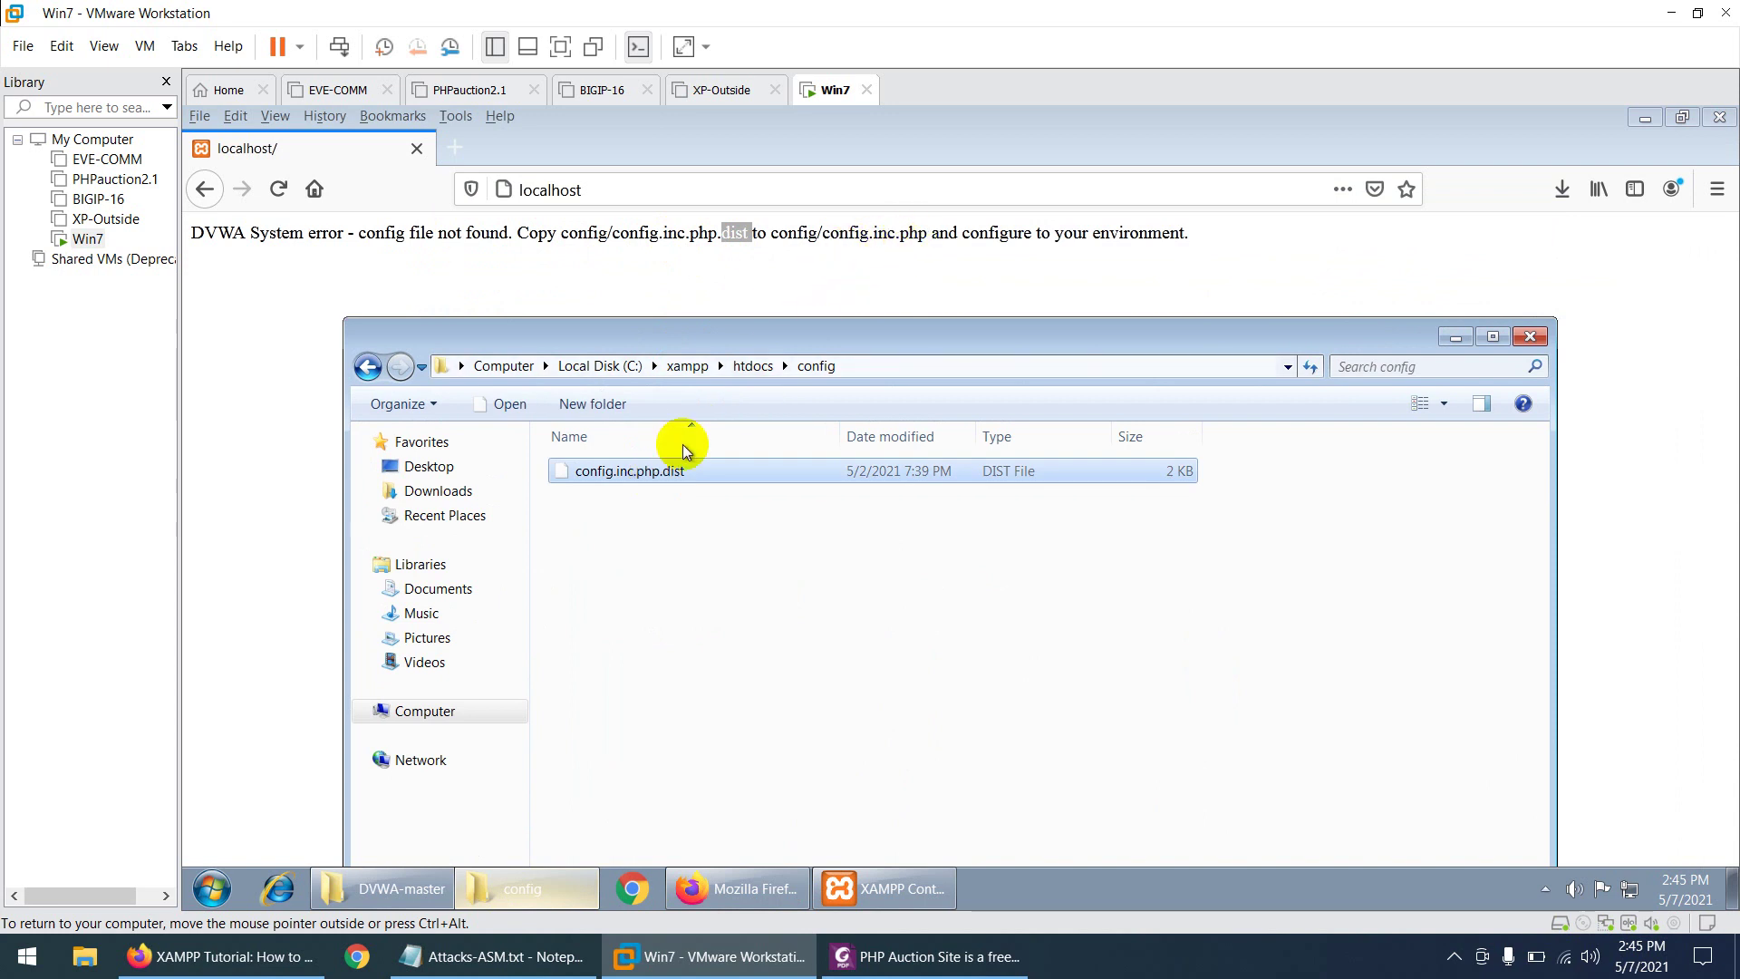
click(661, 471)
key(End)
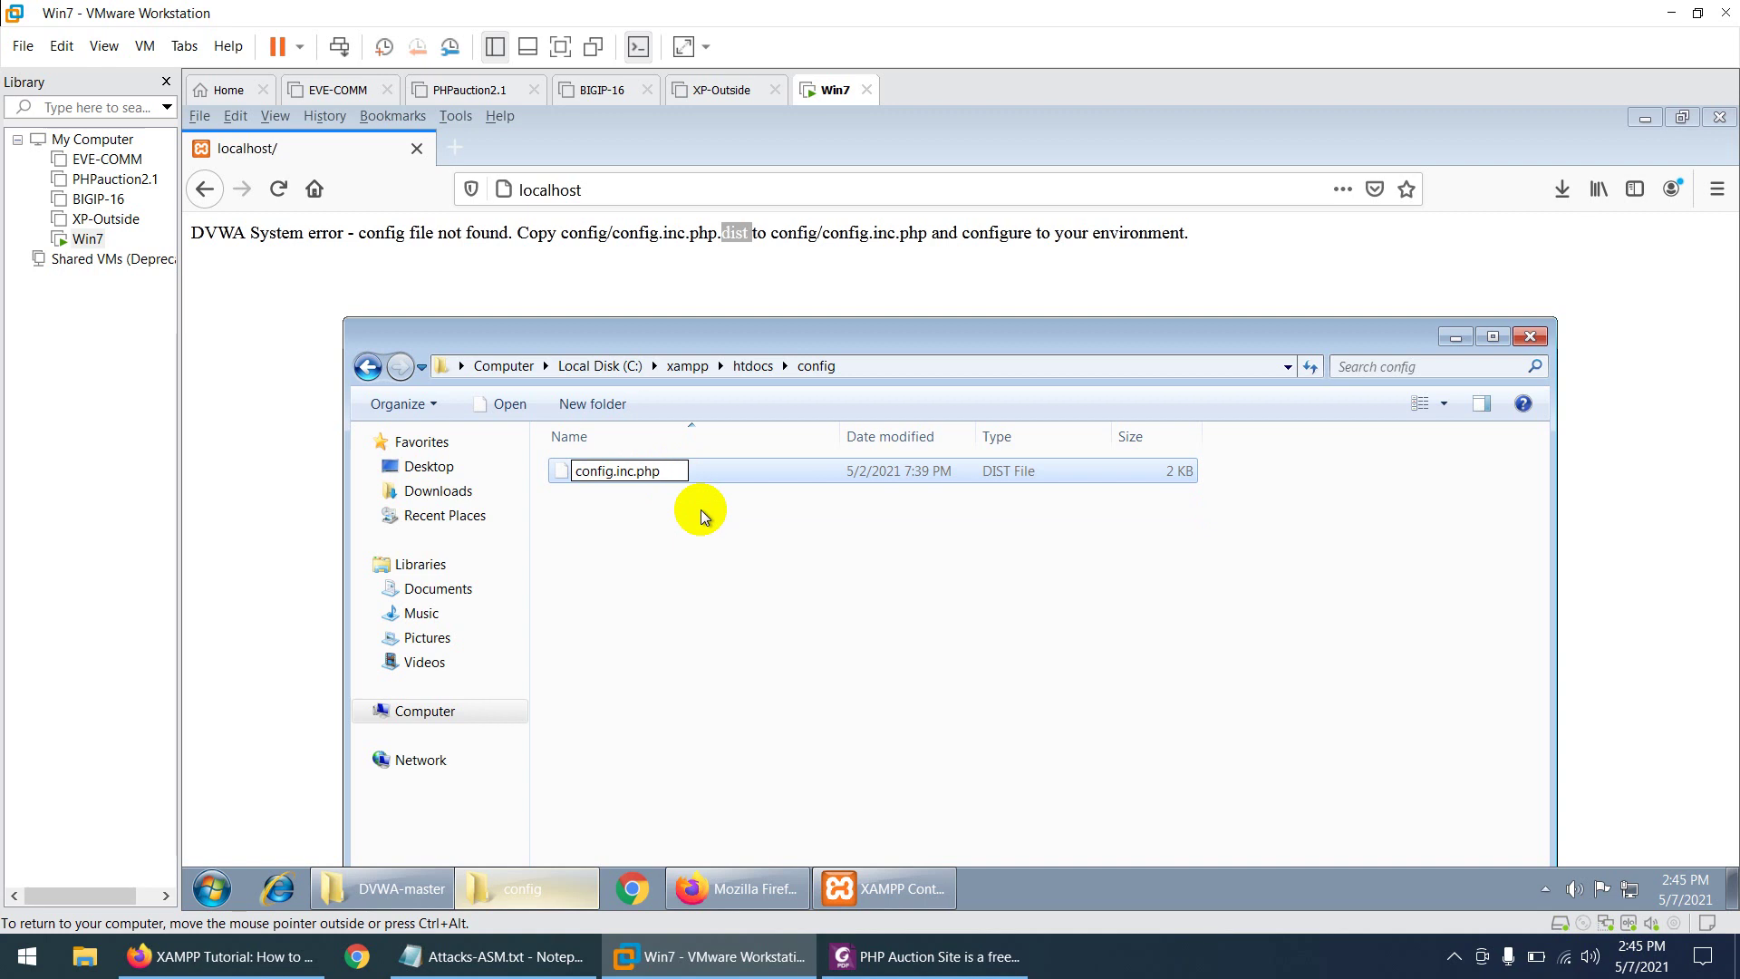
key(Return)
click(1067, 507)
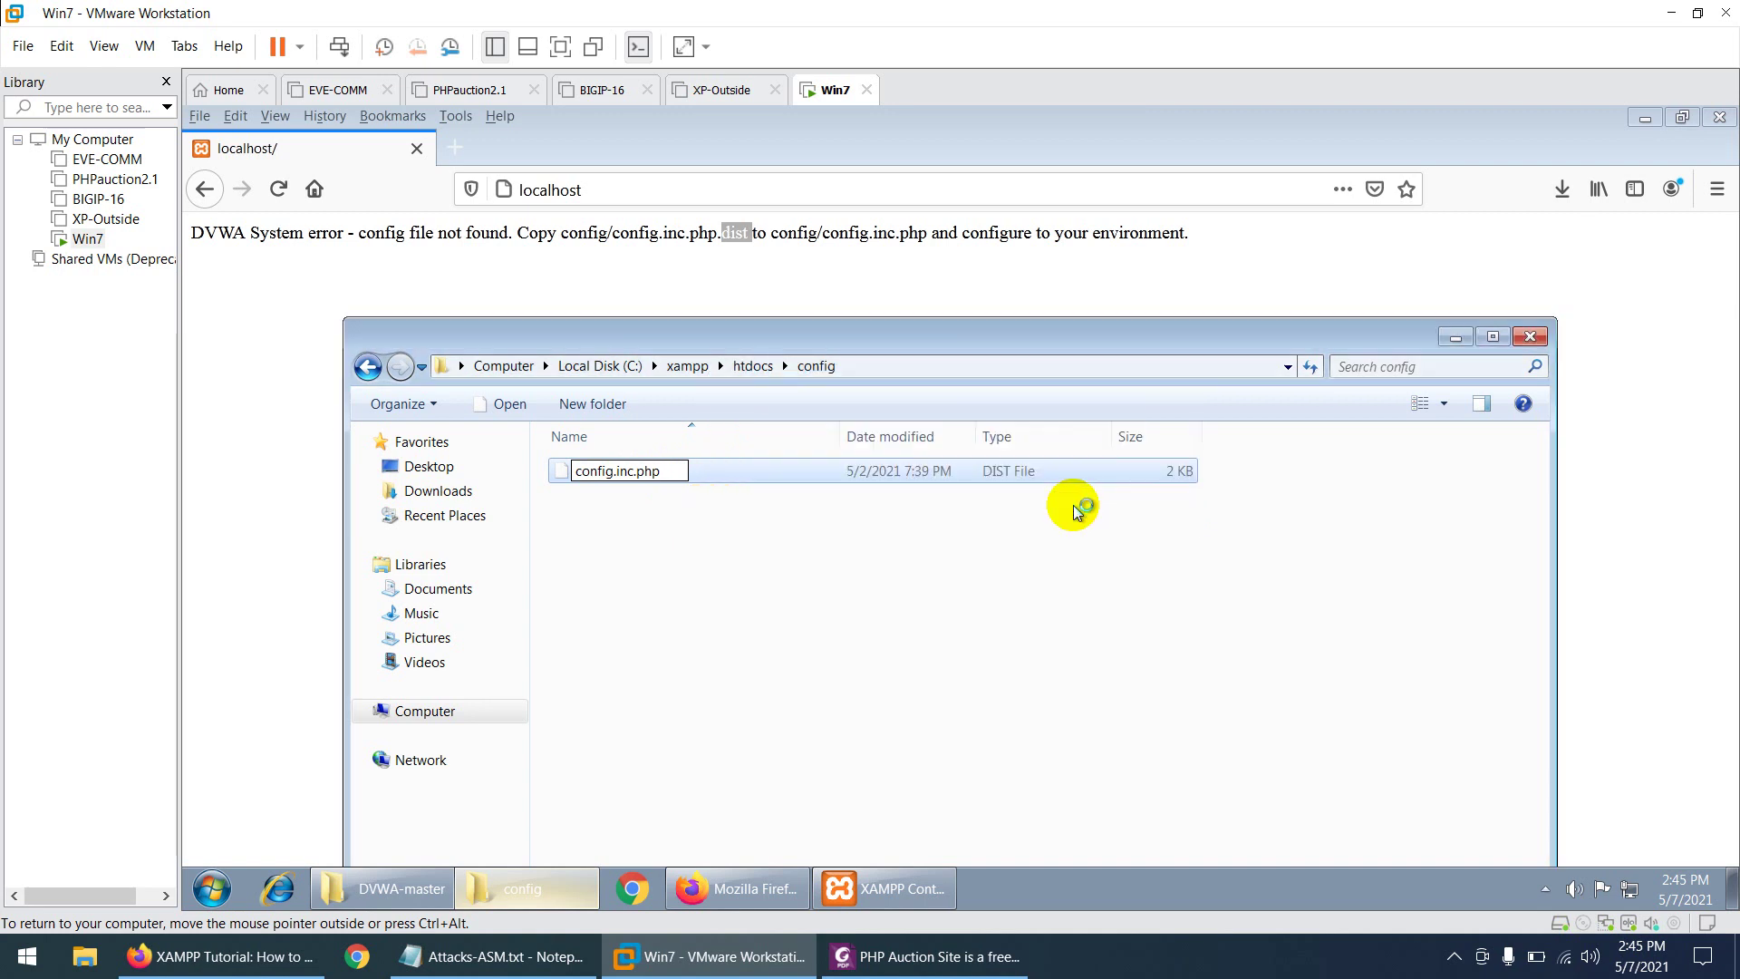
click(1456, 336)
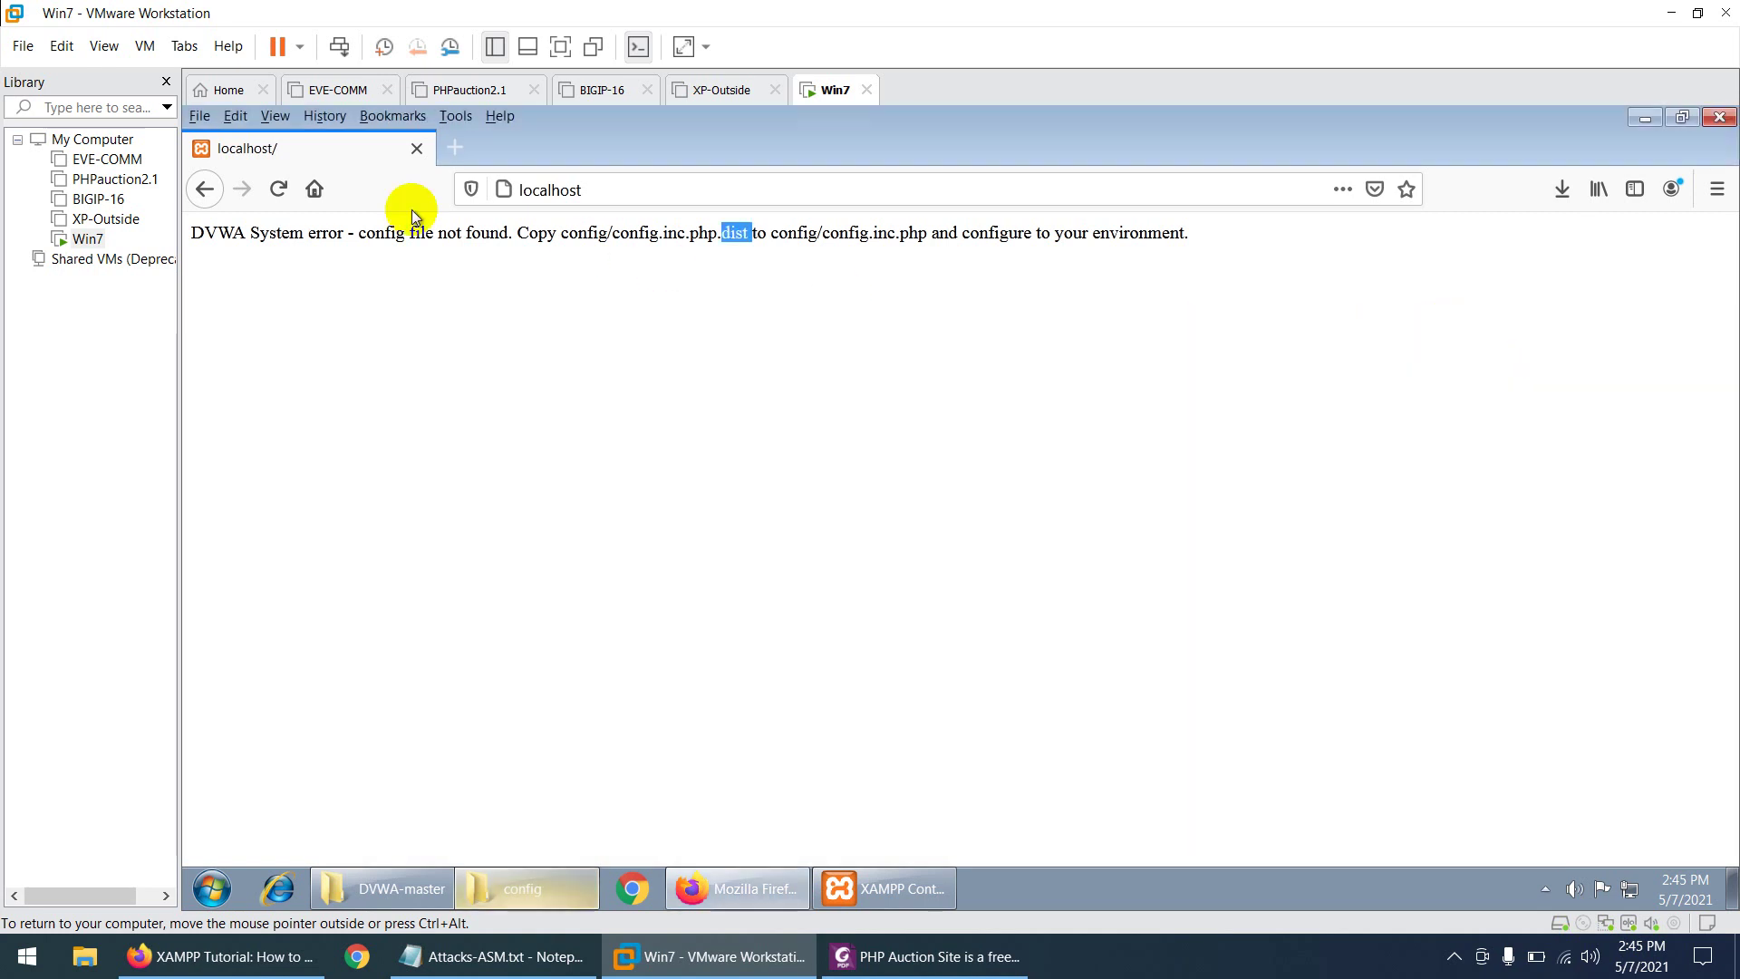
- Reload the DVWA setup page on localhost and scroll through its checks
click(278, 188)
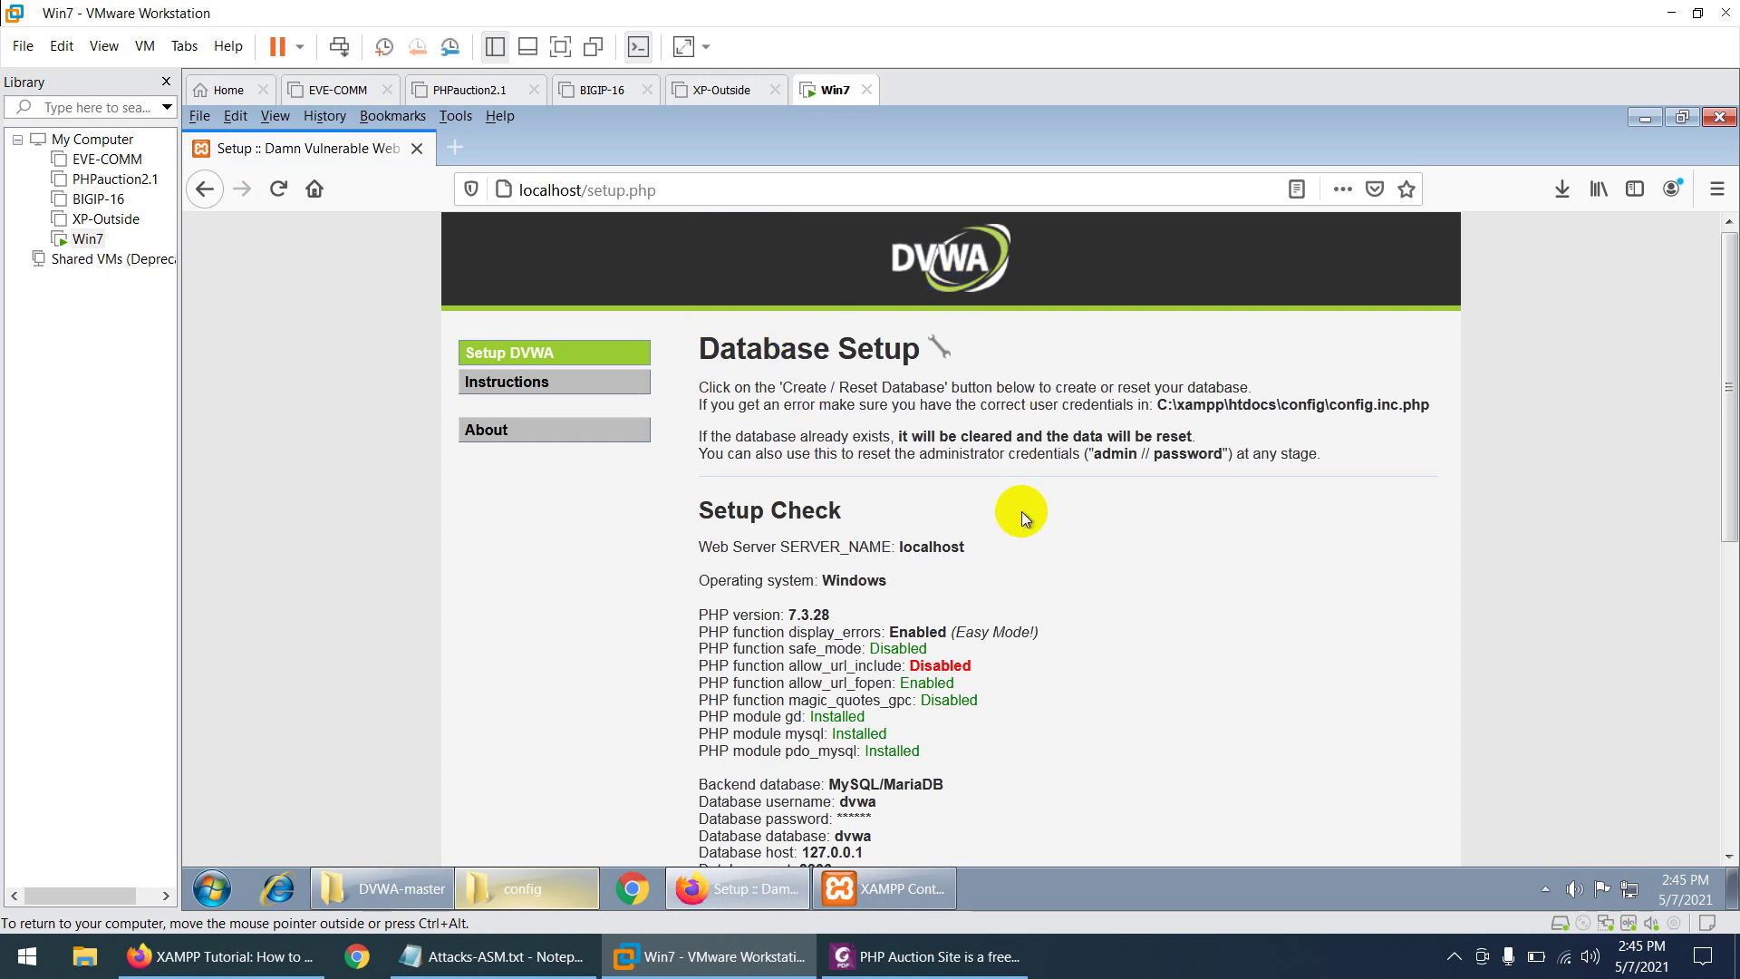
scroll(975, 497, down, 7)
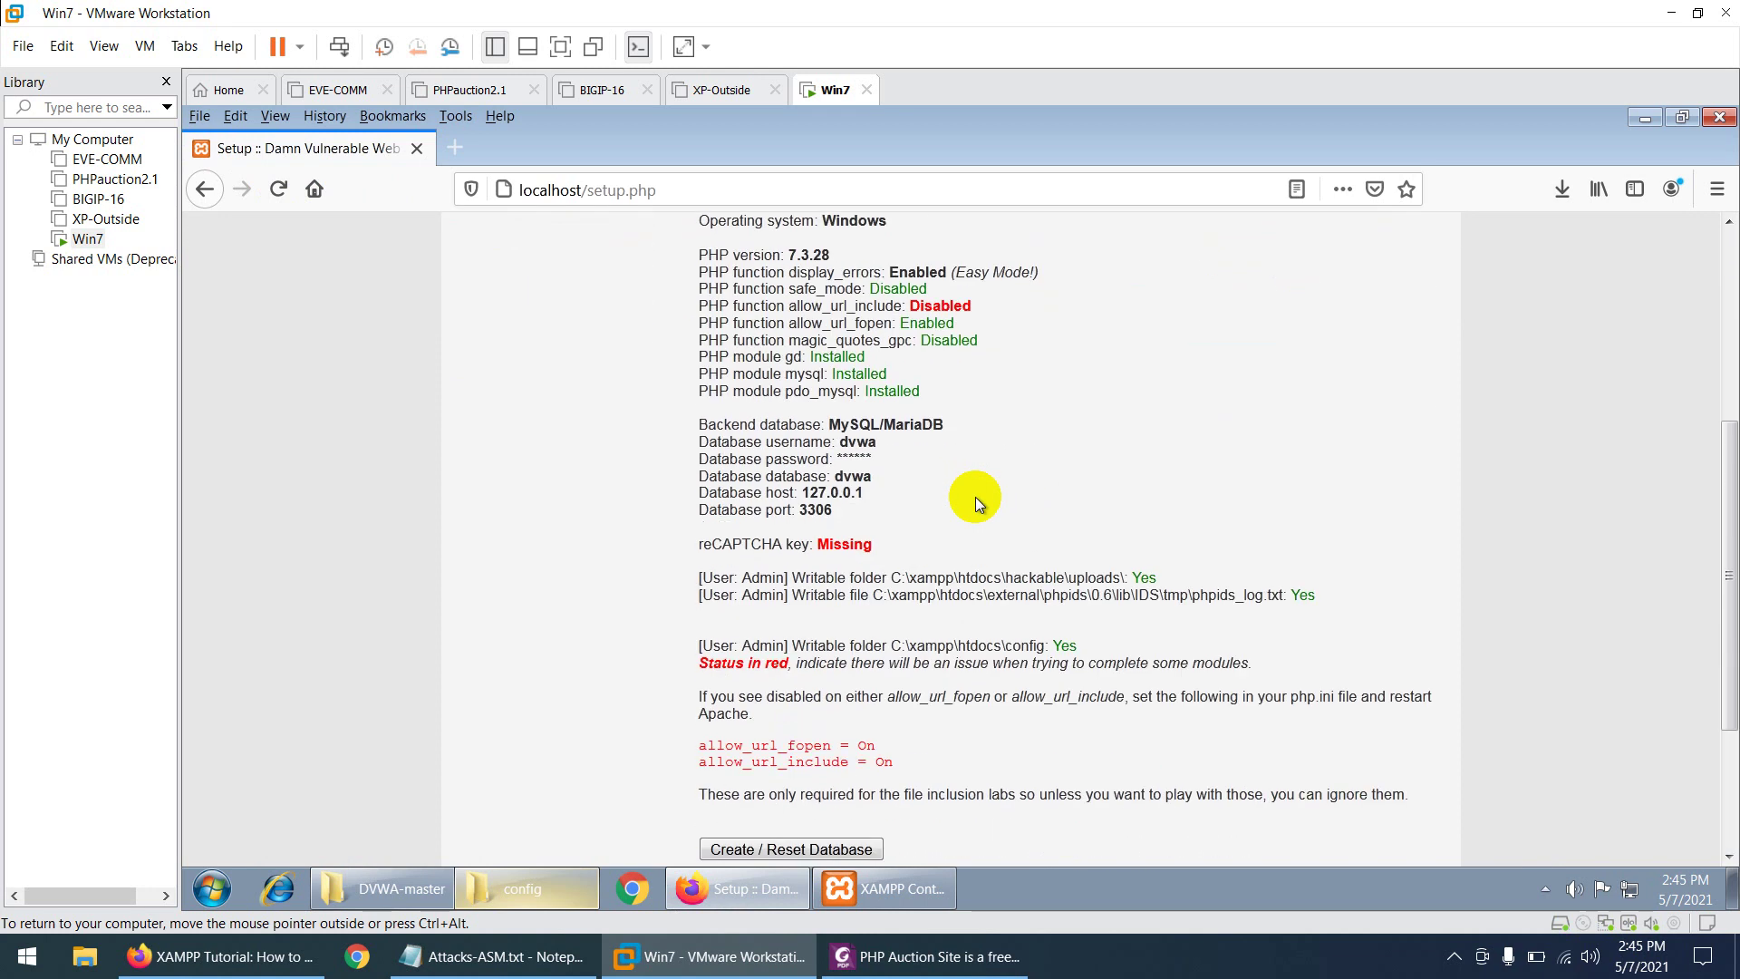
scroll(930, 373, up, 5)
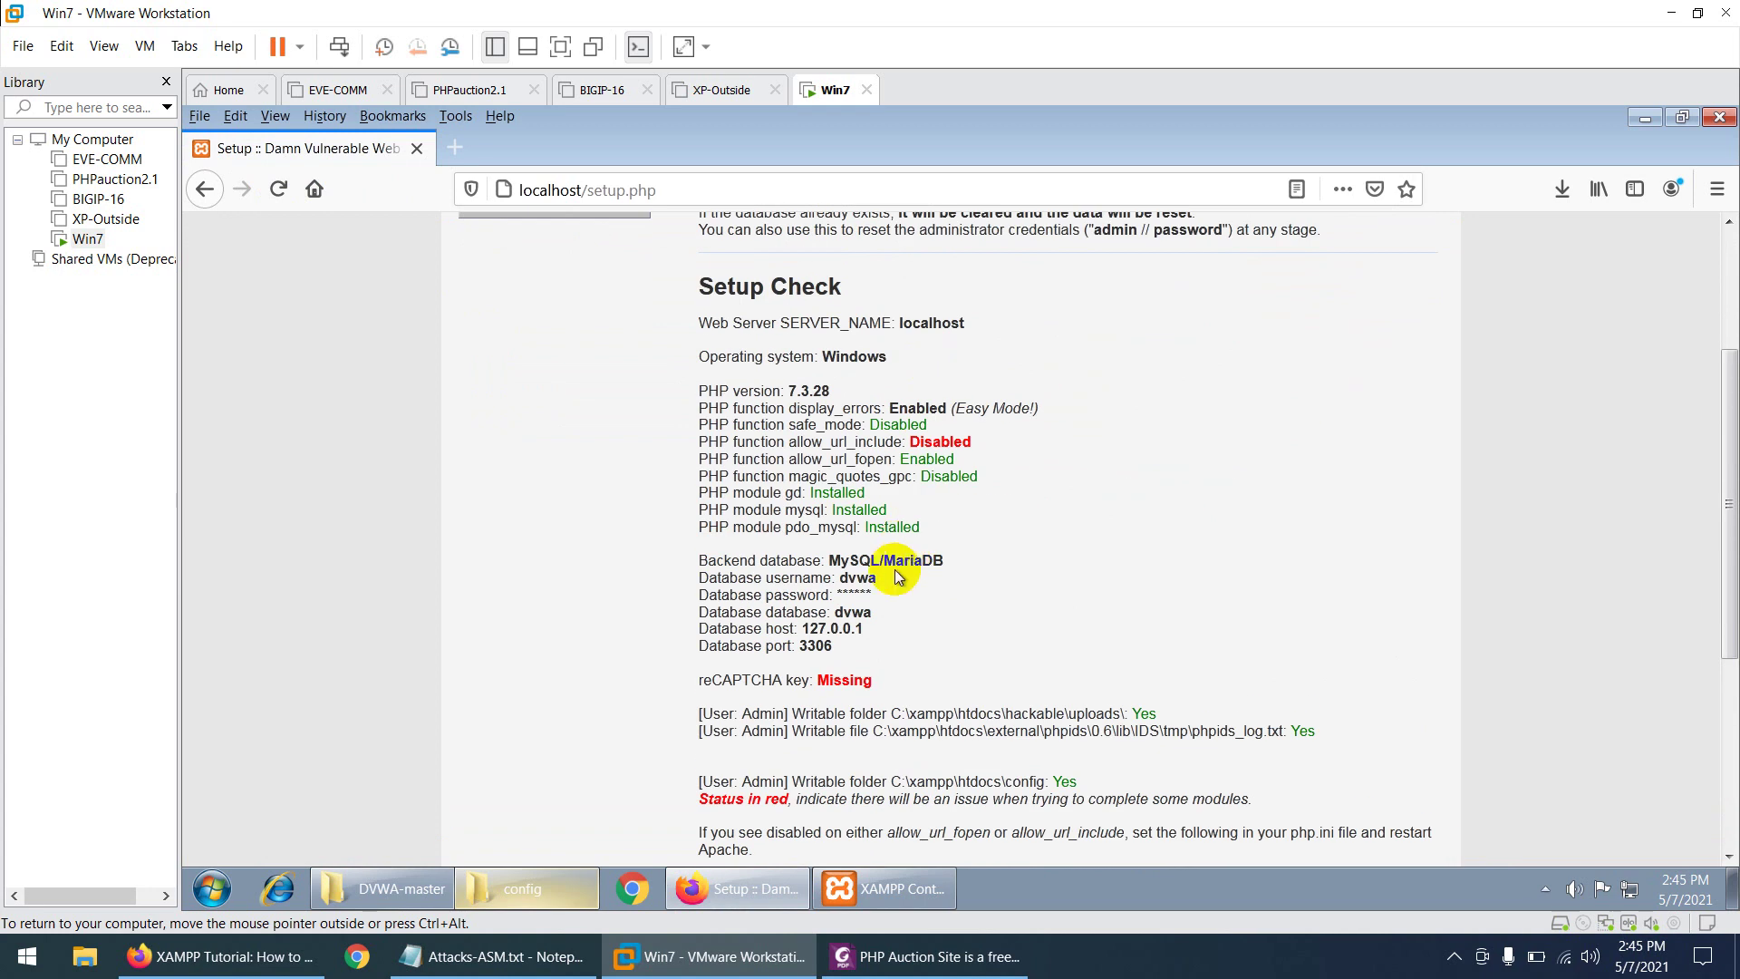
scroll(910, 594, down, 4)
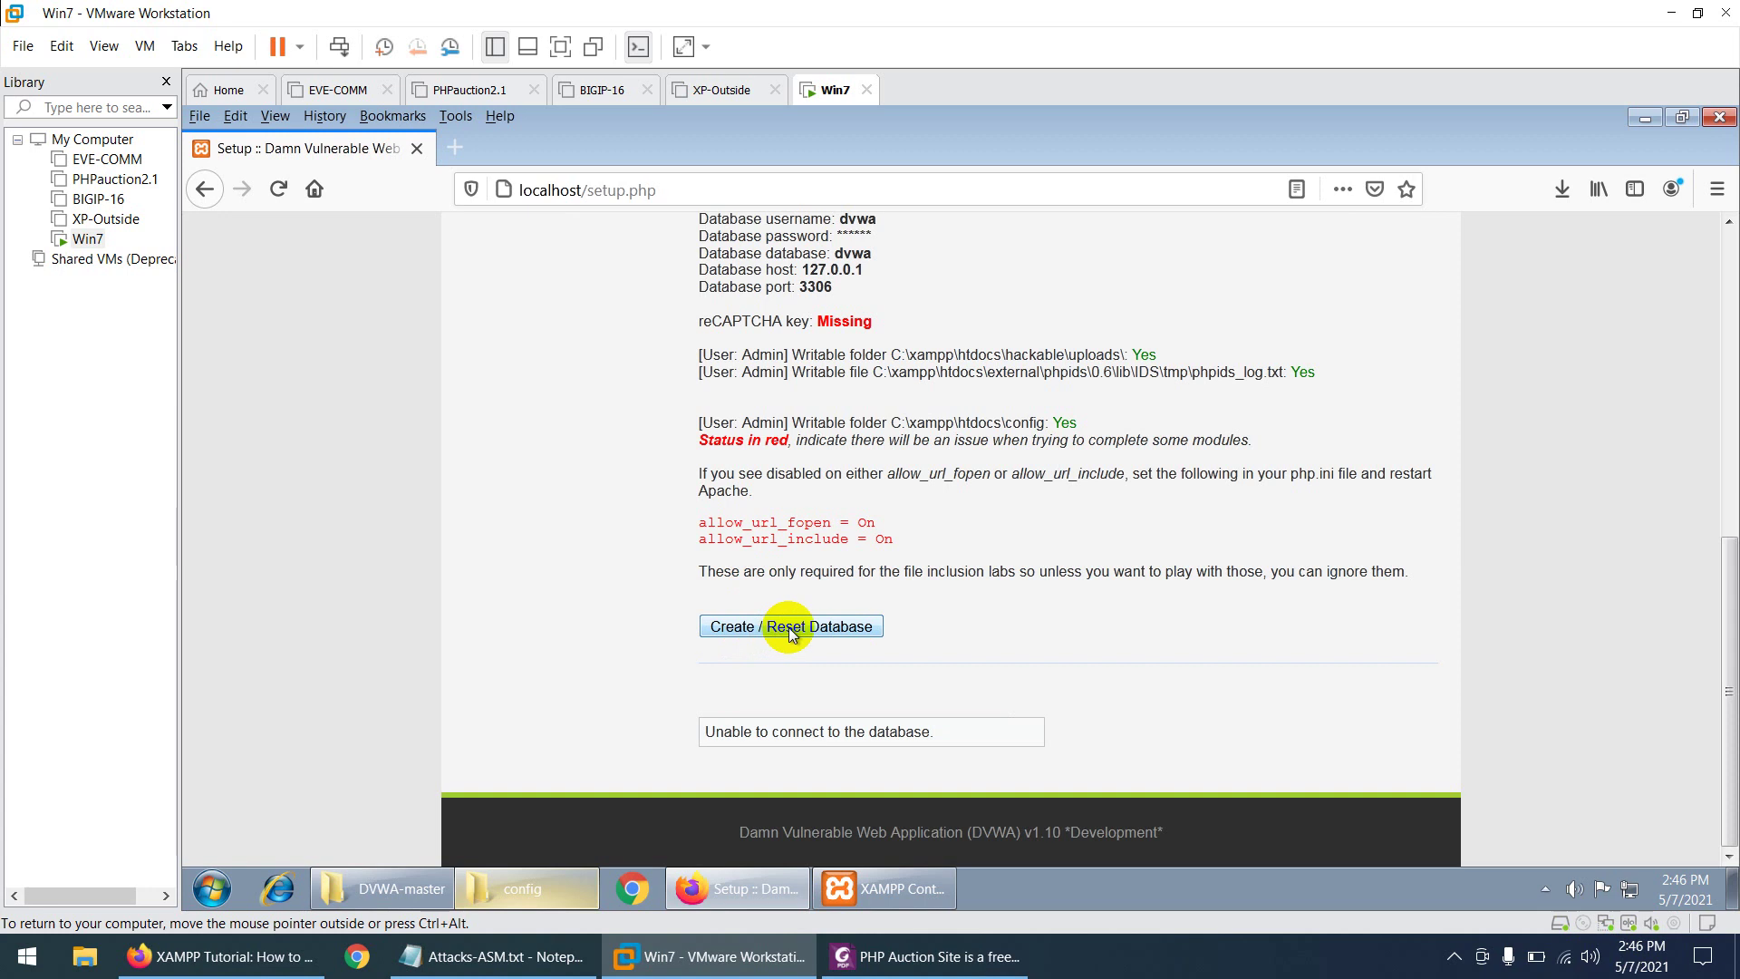
click(888, 892)
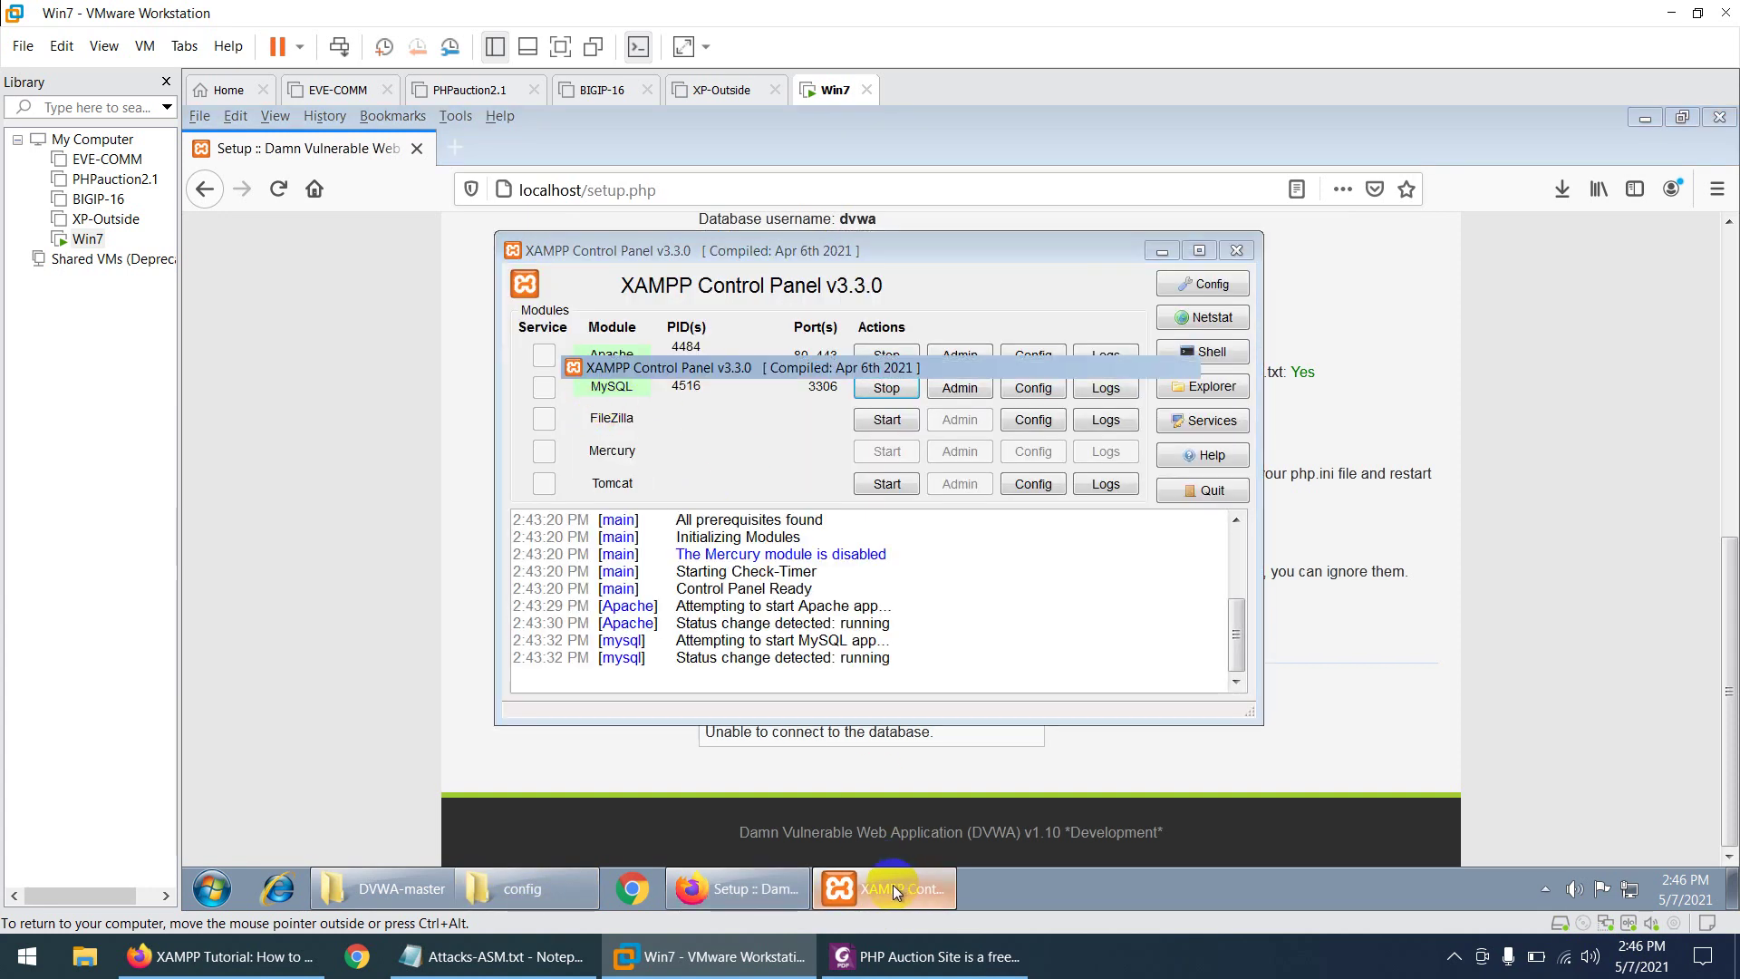
click(894, 884)
scroll(827, 513, up, 2)
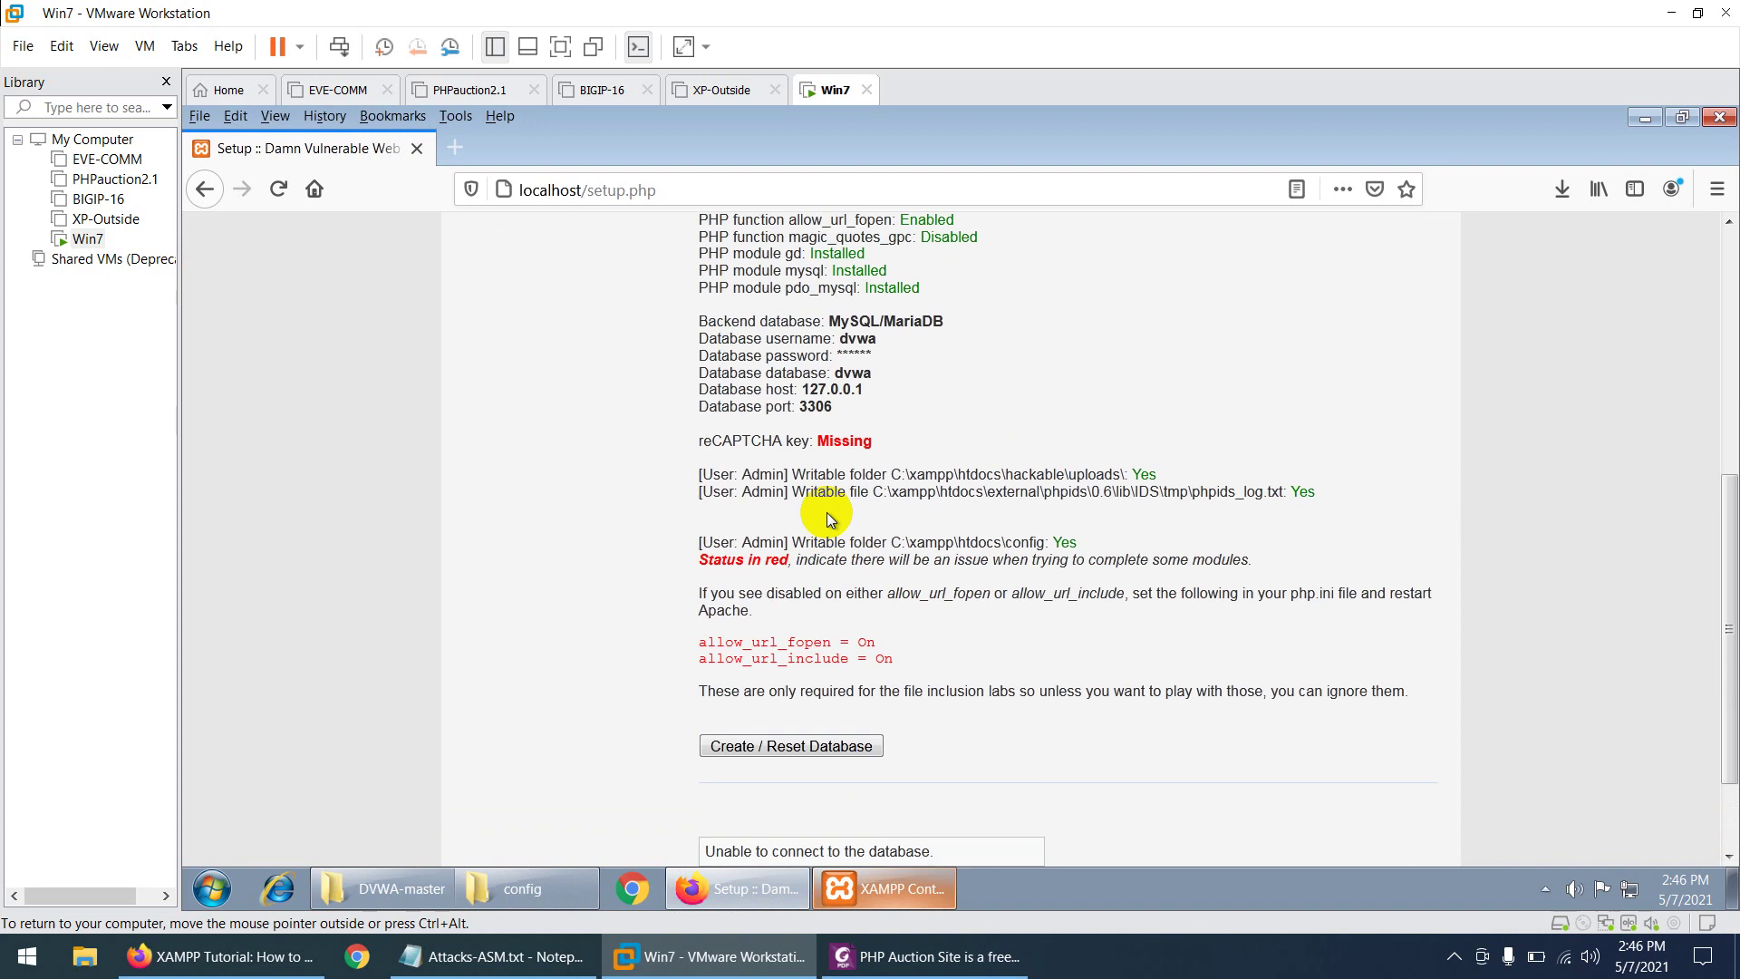
scroll(827, 513, up, 2)
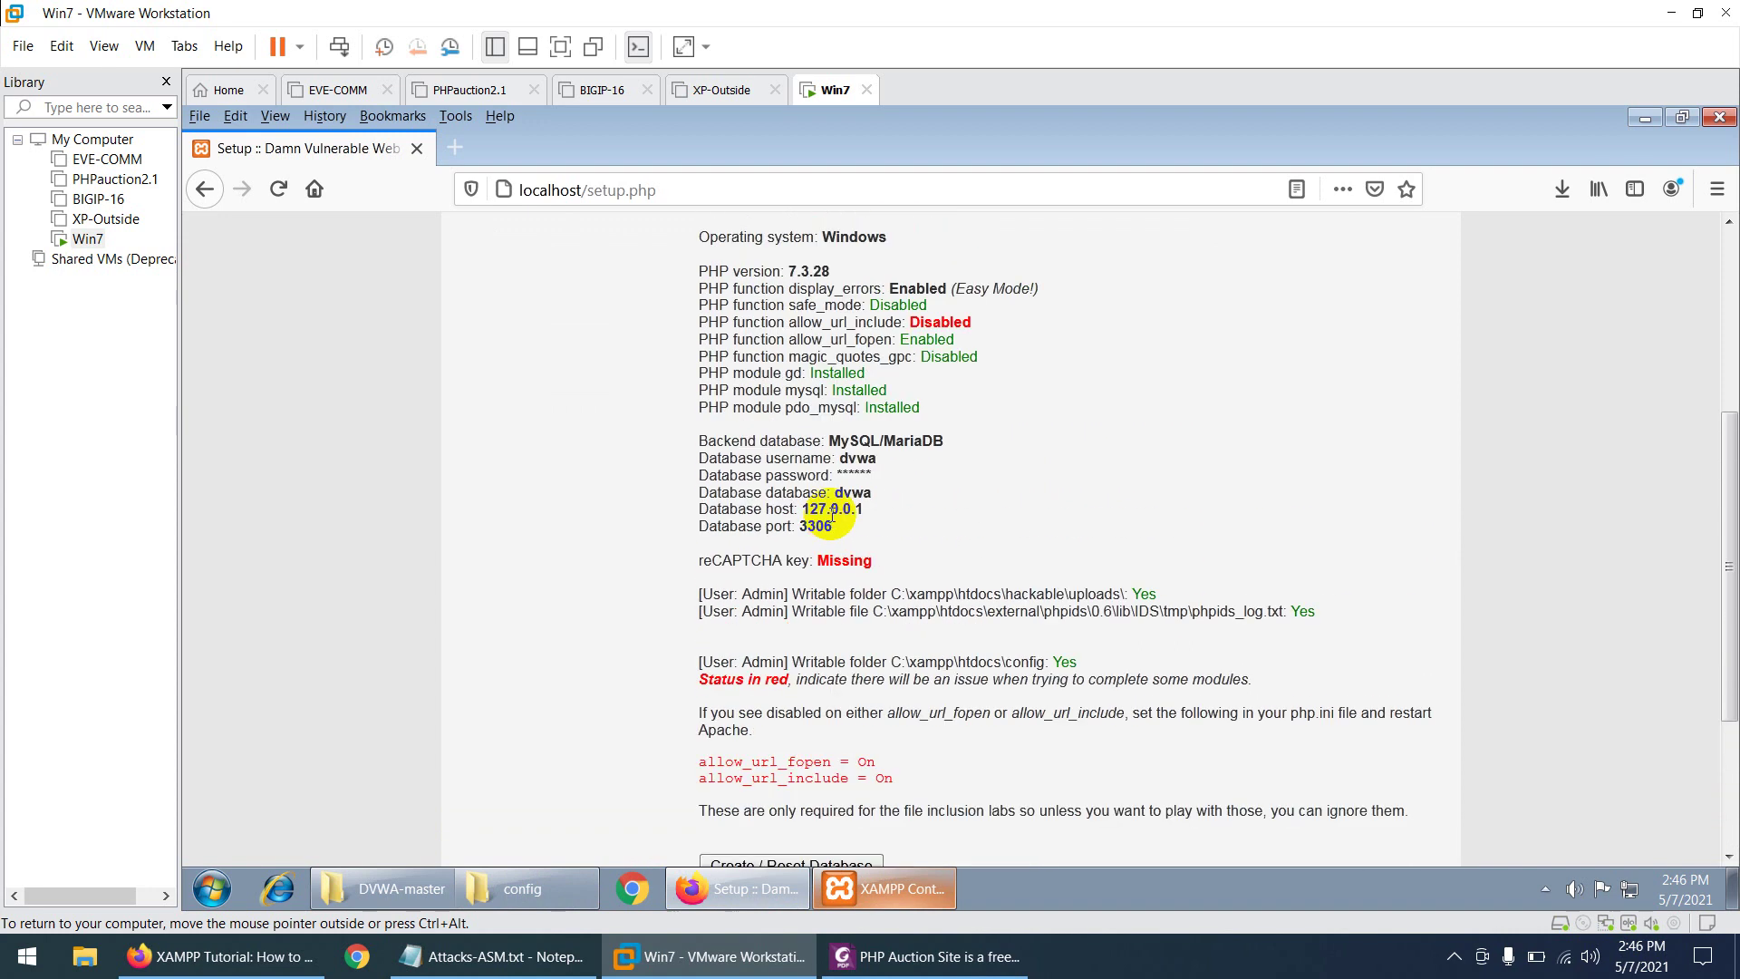
scroll(851, 538, down, 4)
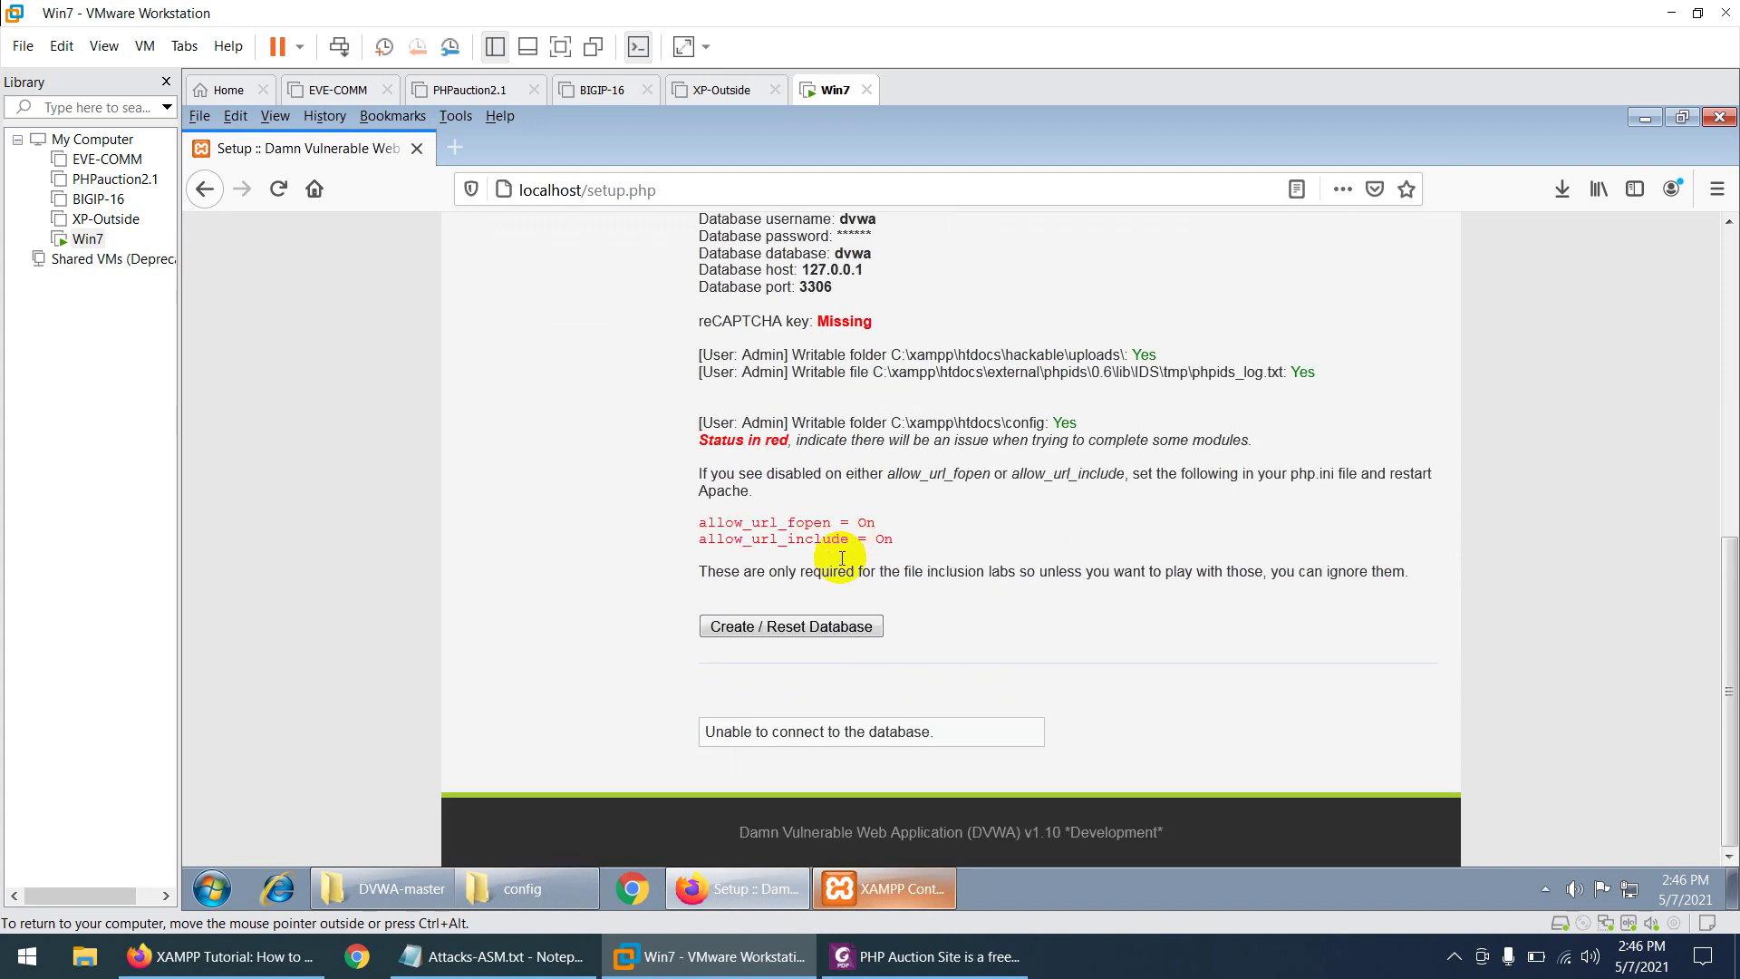
- Try Create / Reset Database, which fails with error #1045 access denied for user dvwa
click(769, 627)
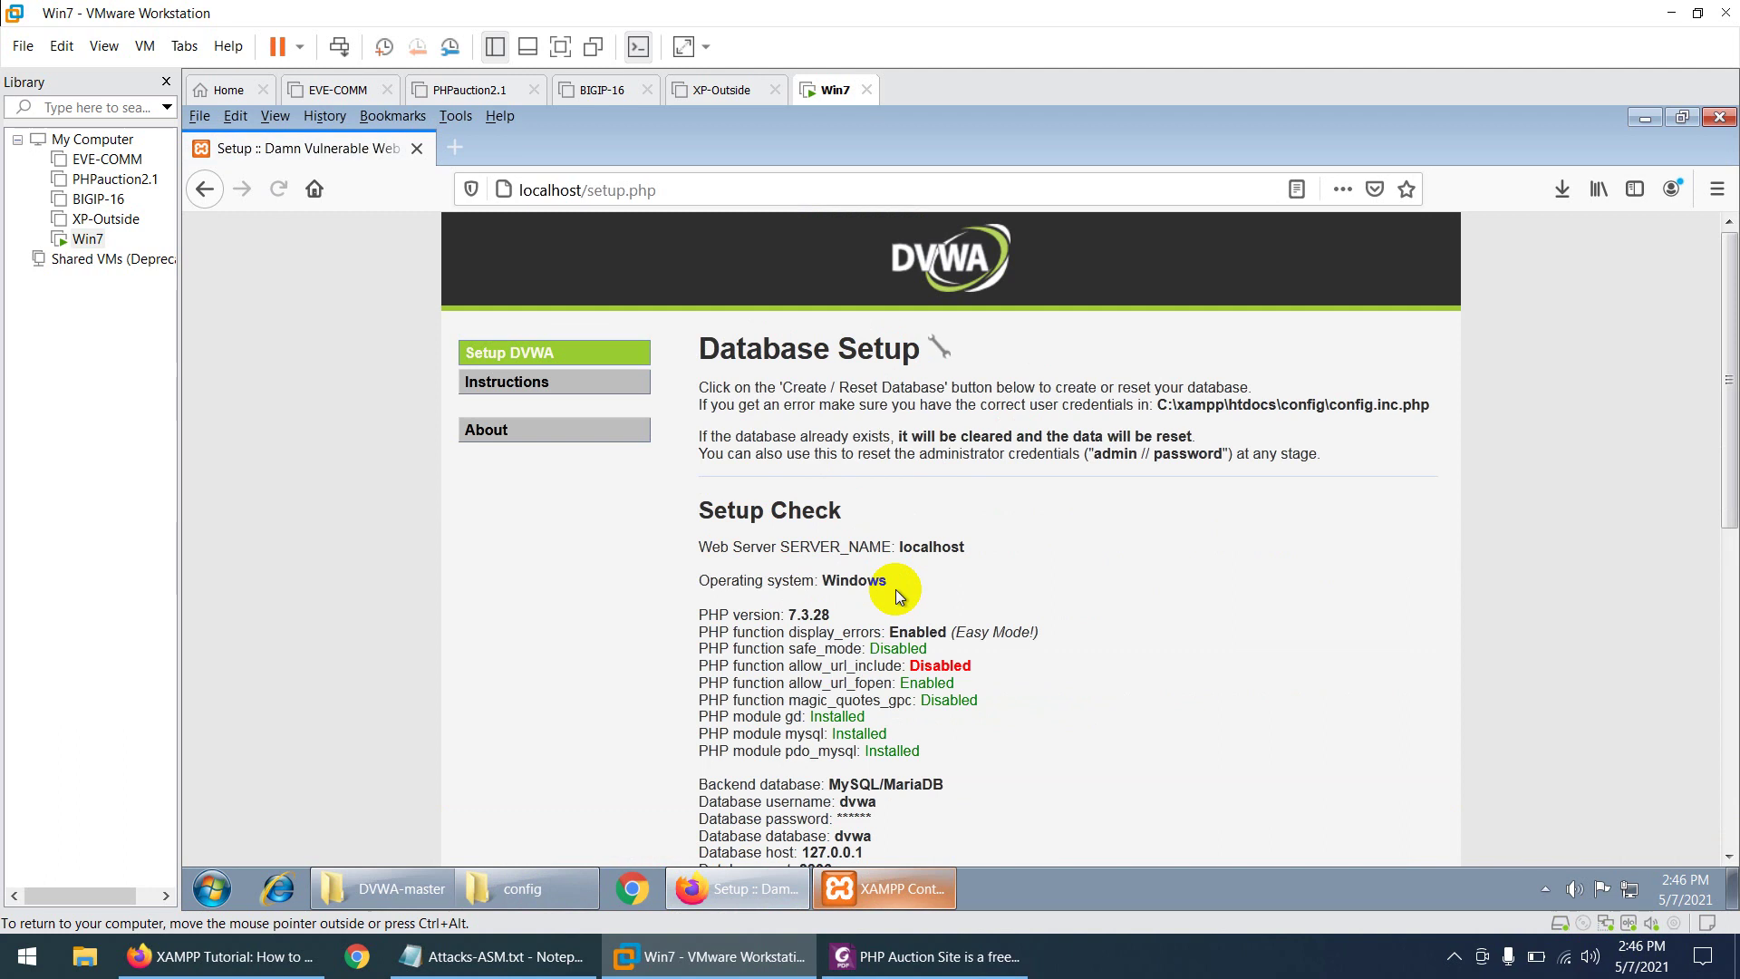
scroll(892, 589, down, 10)
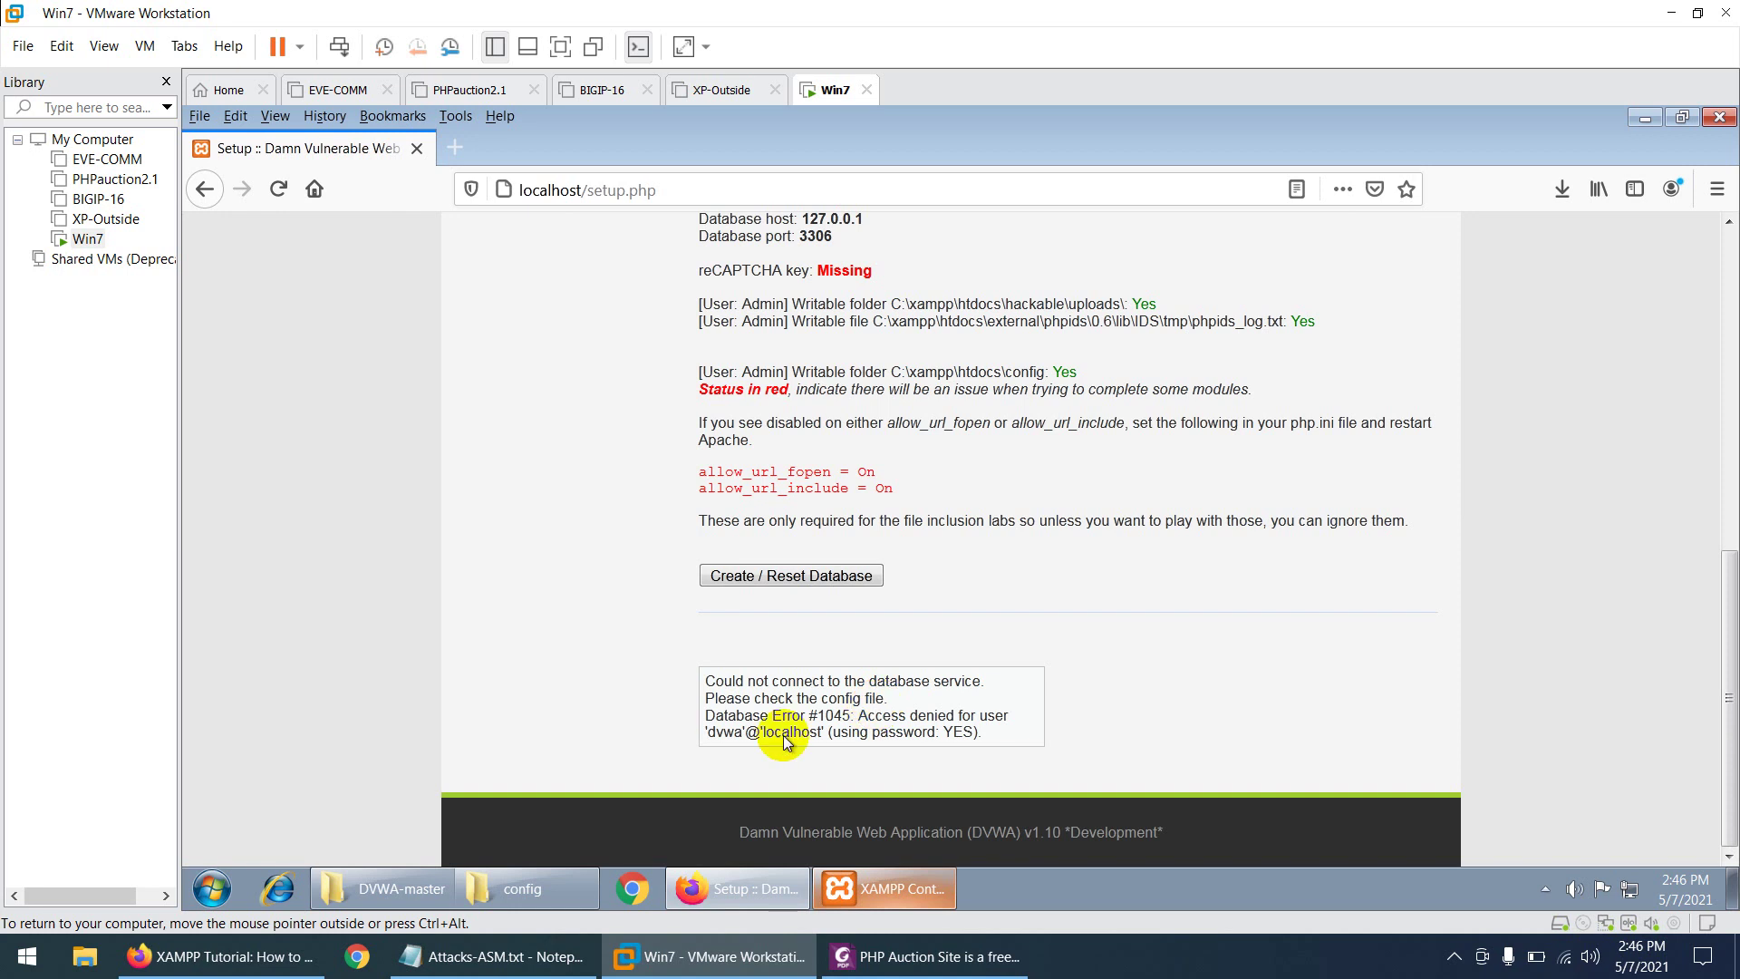
double_click(724, 734)
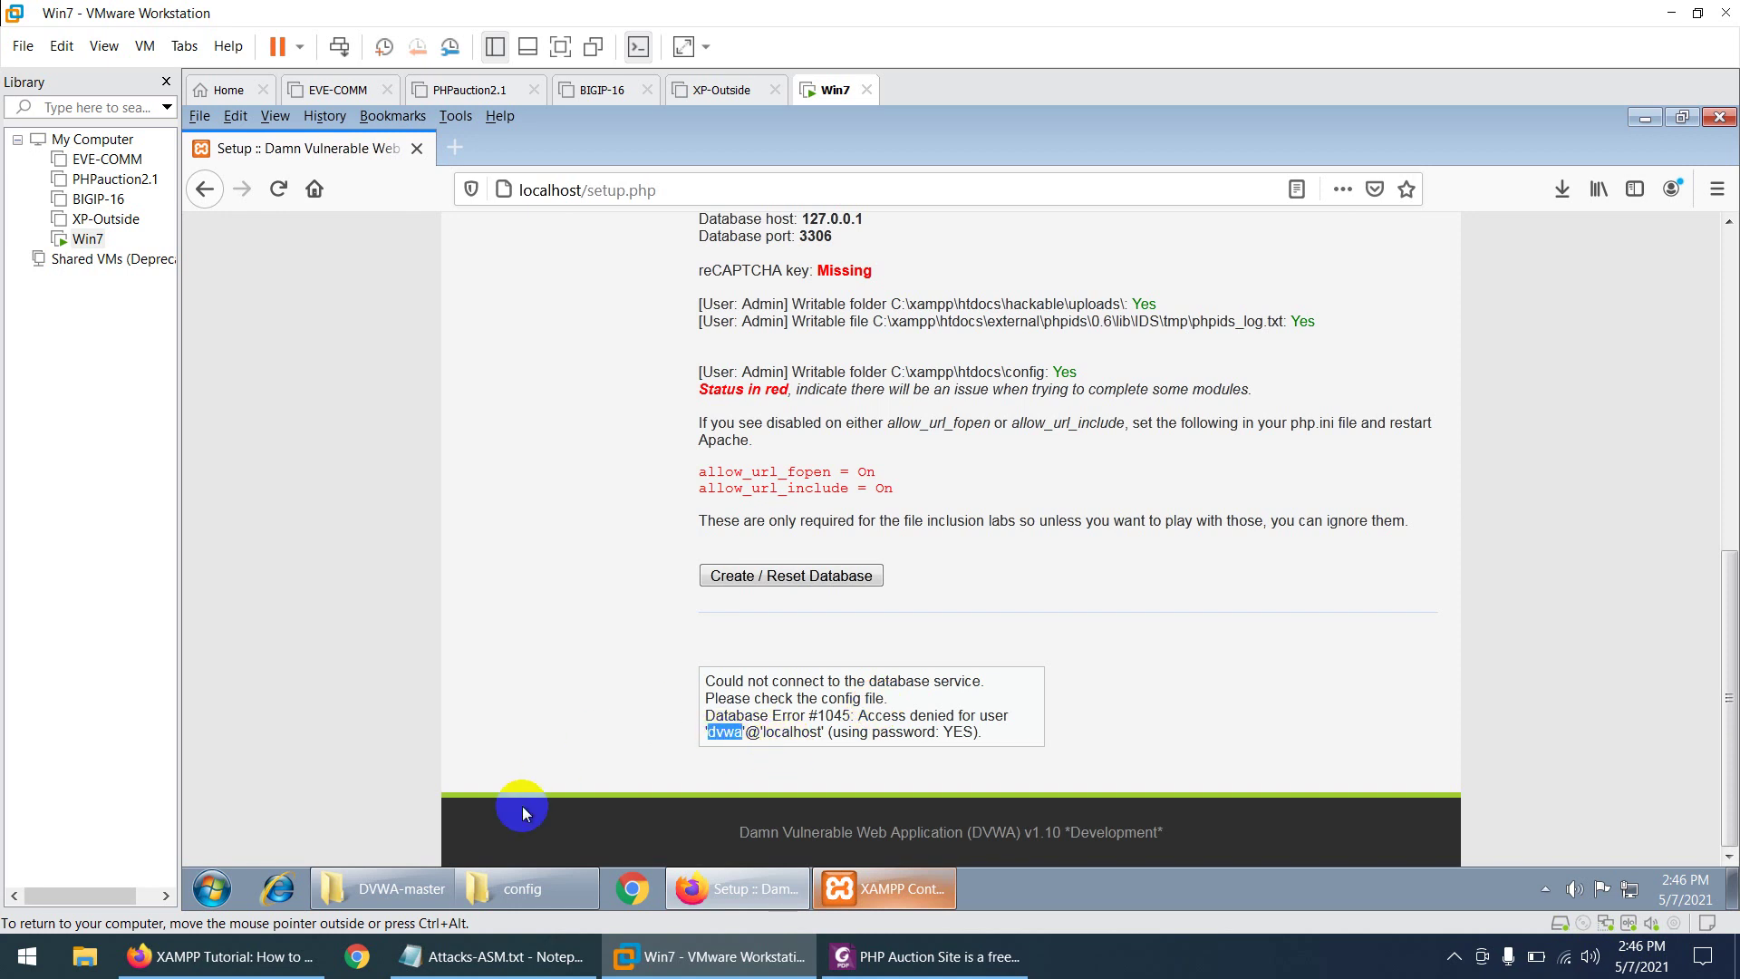
click(525, 889)
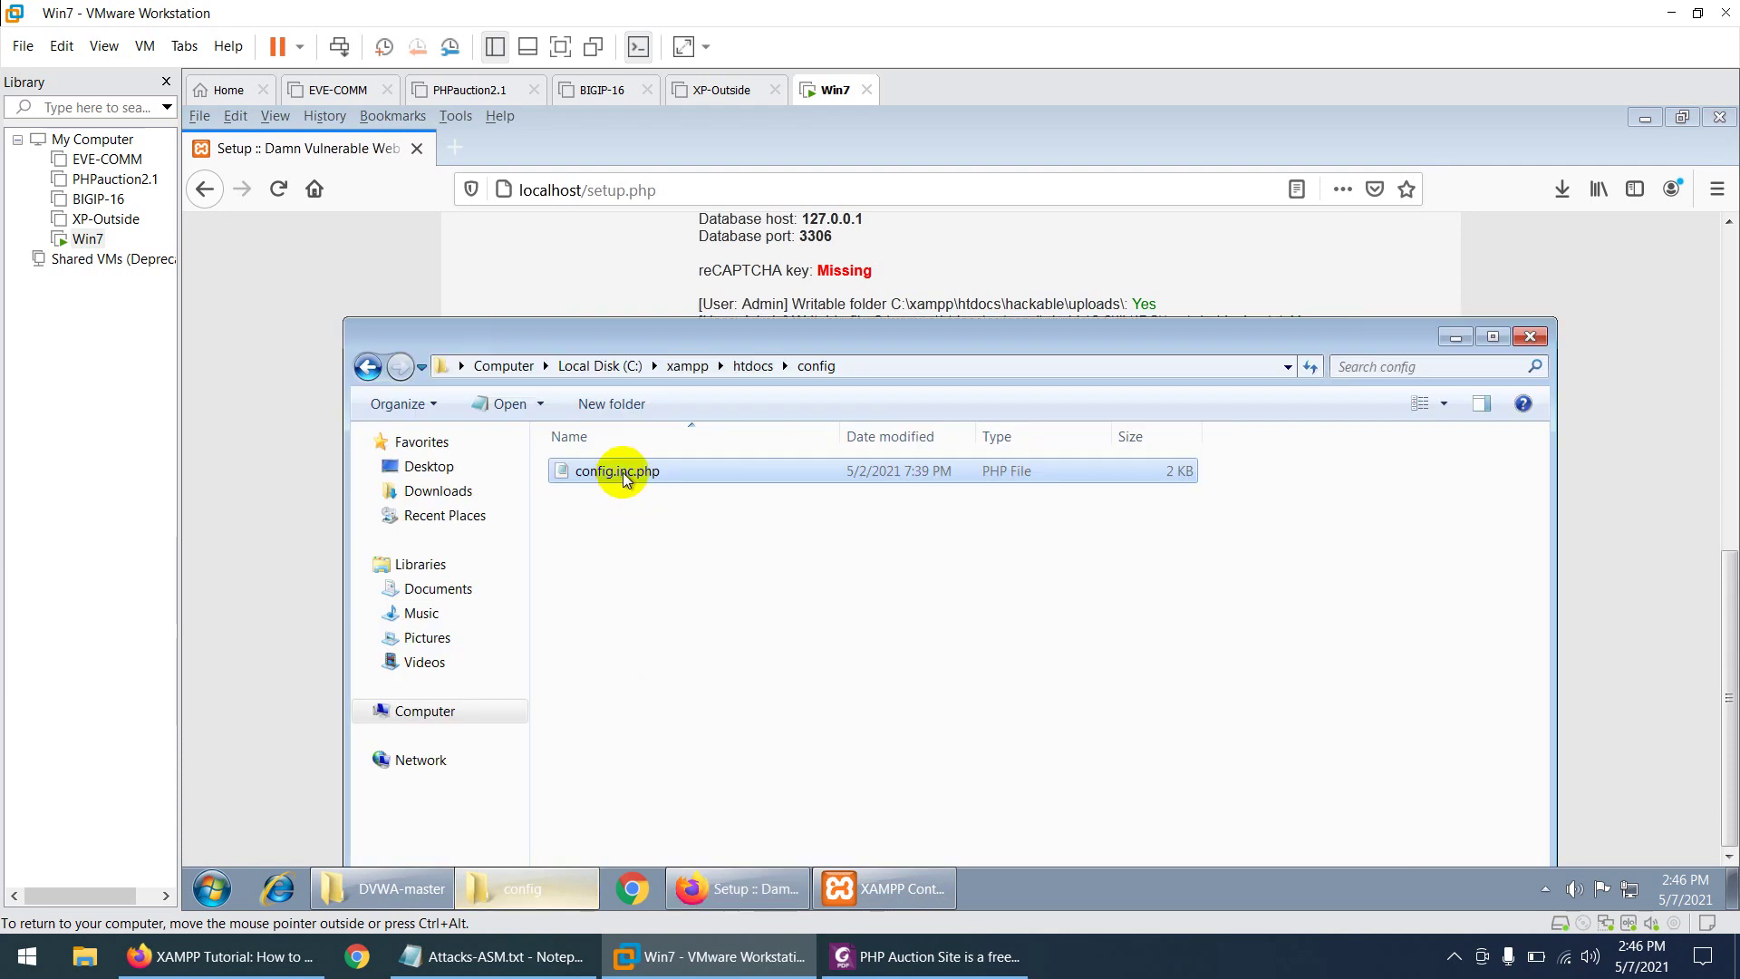
- Check config.inc.php in Notepad: db_server 127.0.0.1, db_database dvwa, db_user dvwa
double_click(624, 473)
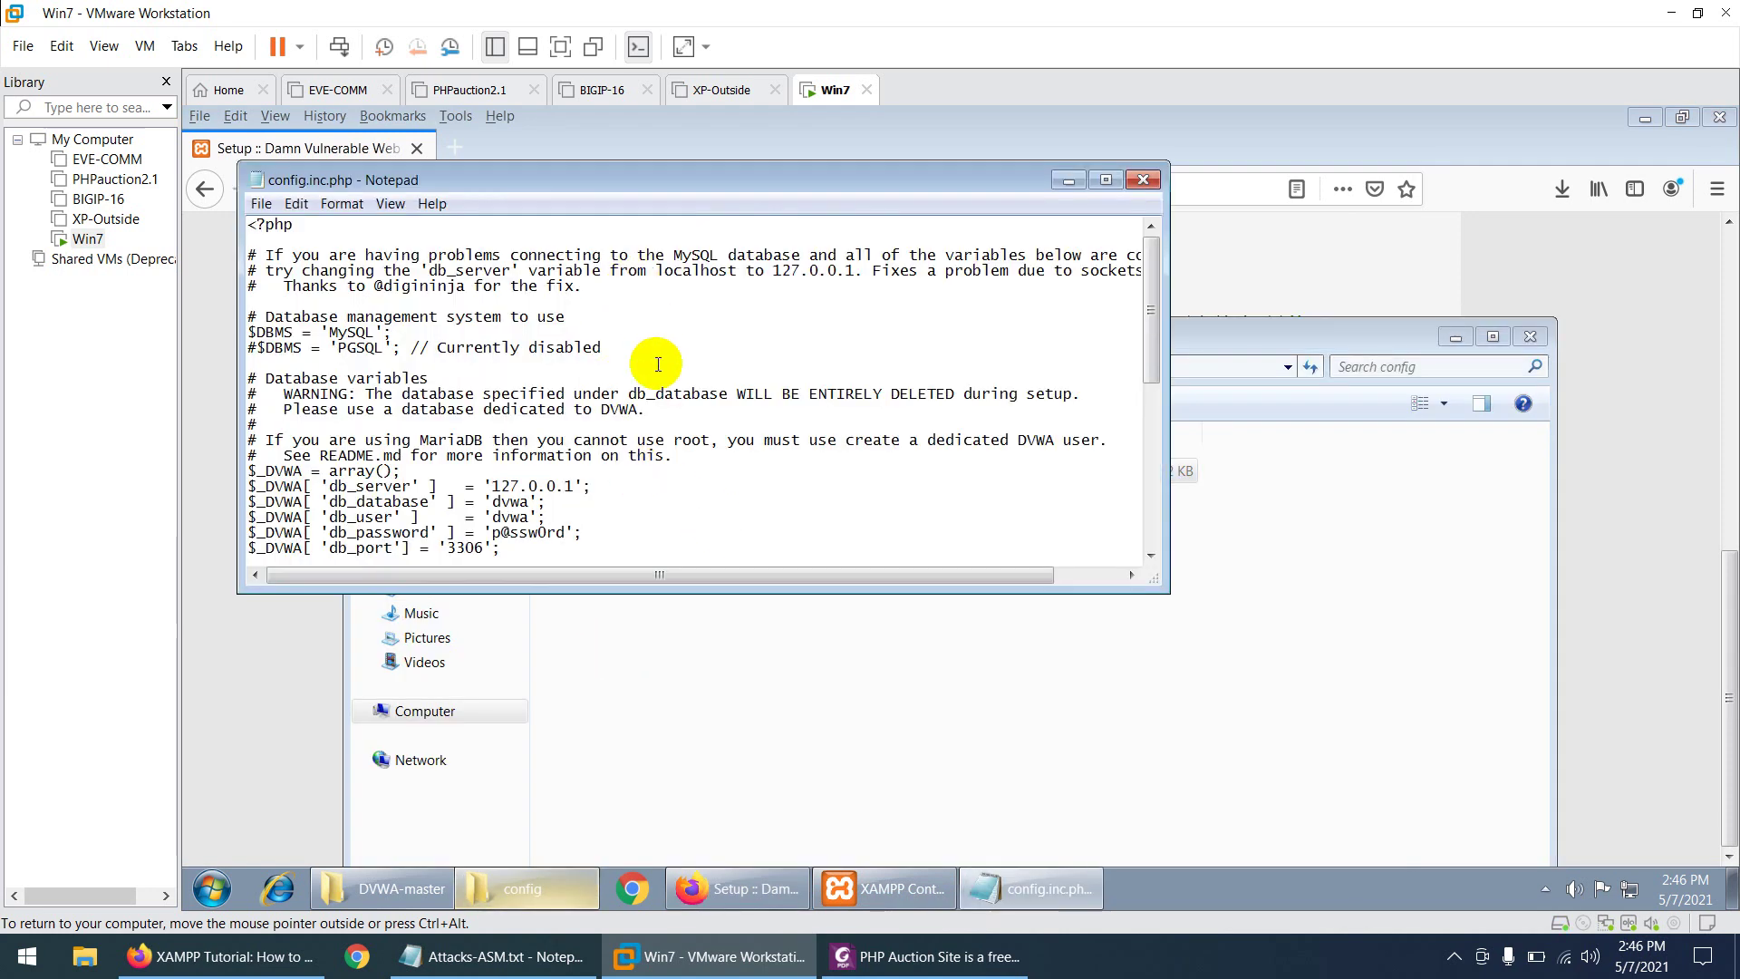
scroll(553, 399, down, 3)
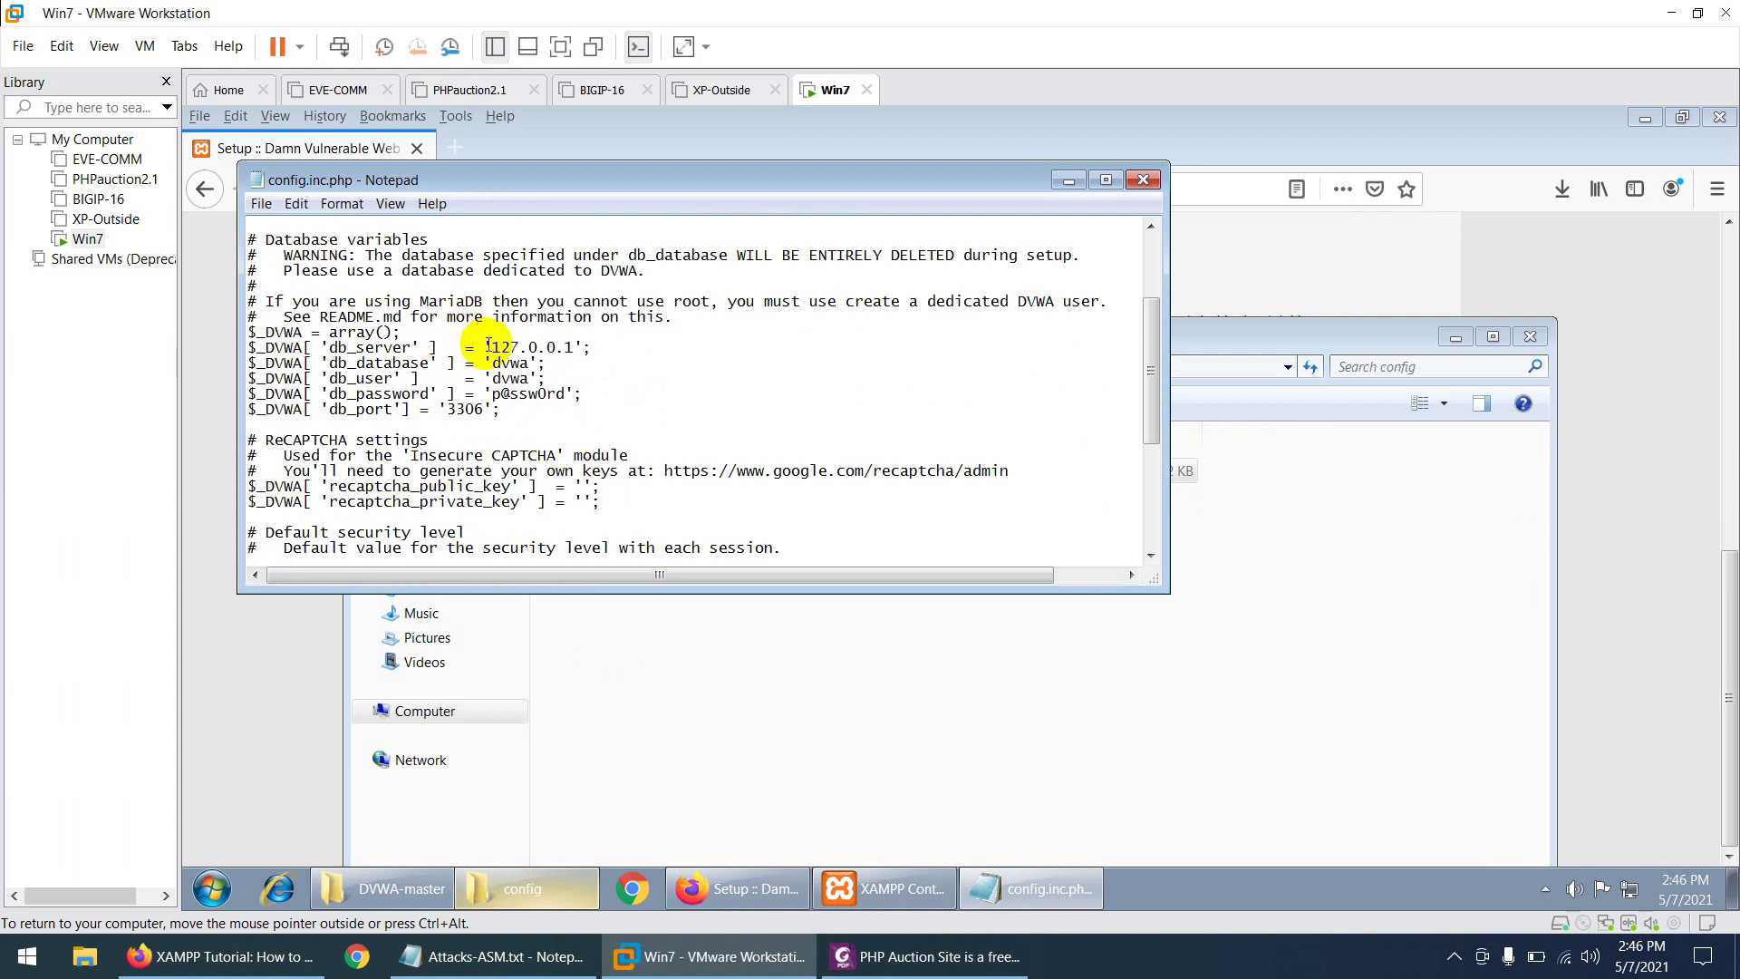
drag(488, 346, 558, 347)
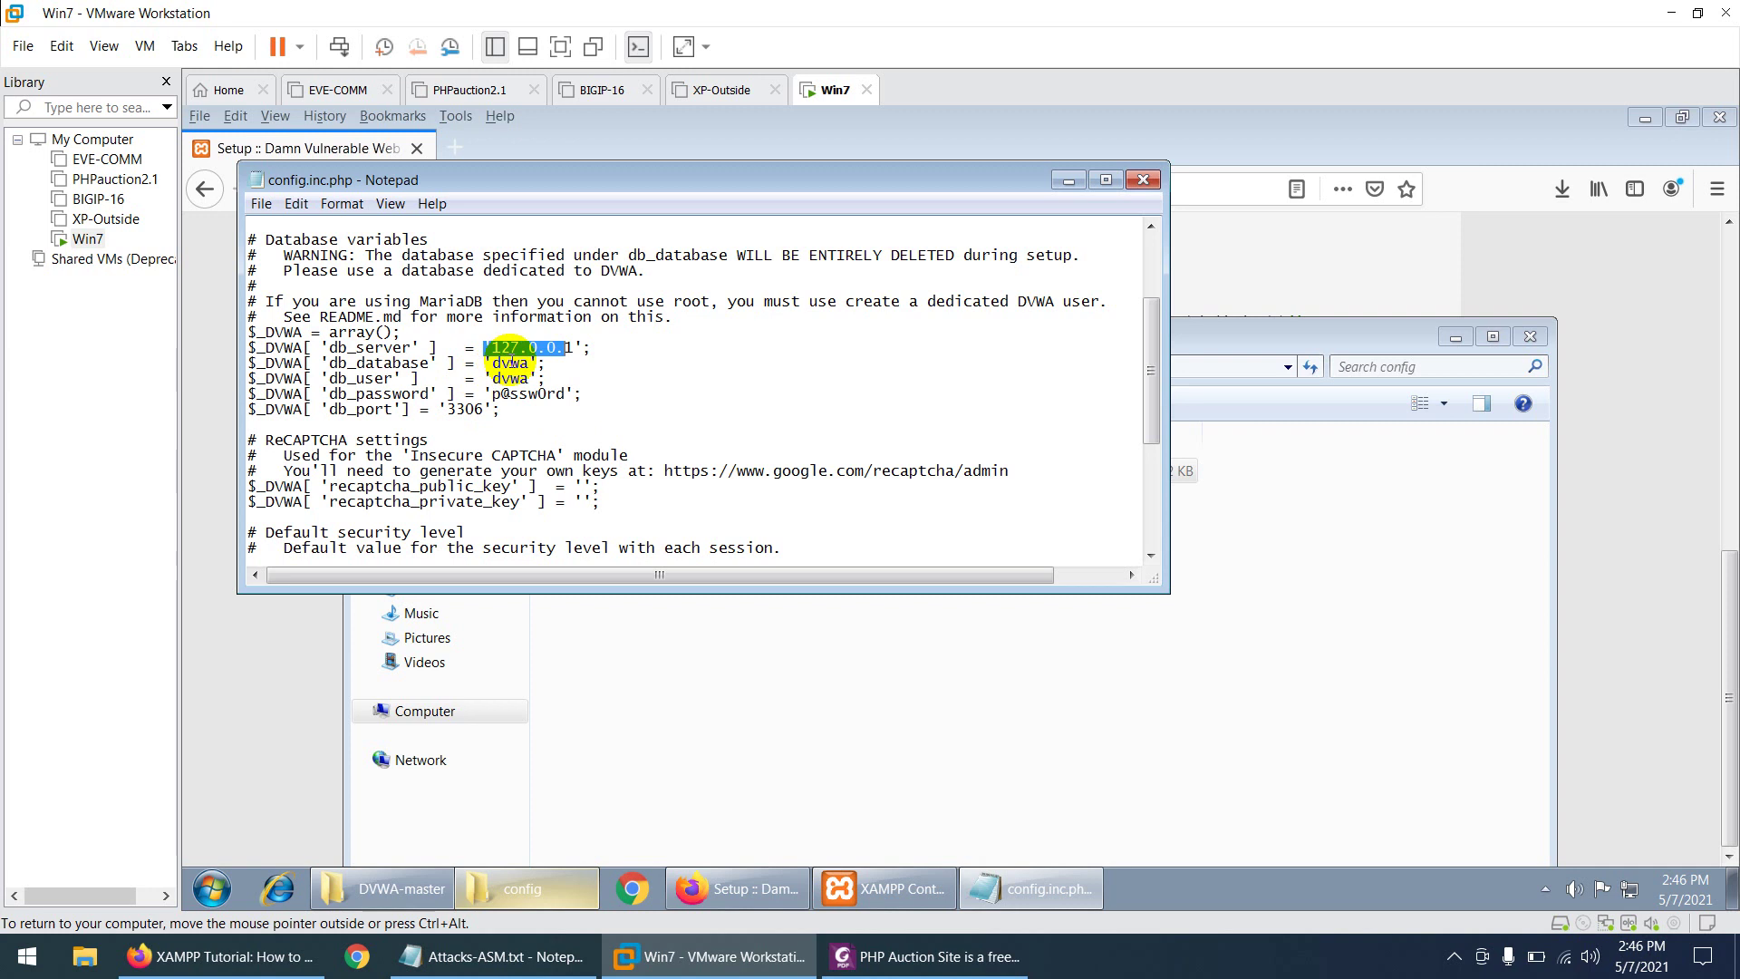
double_click(512, 363)
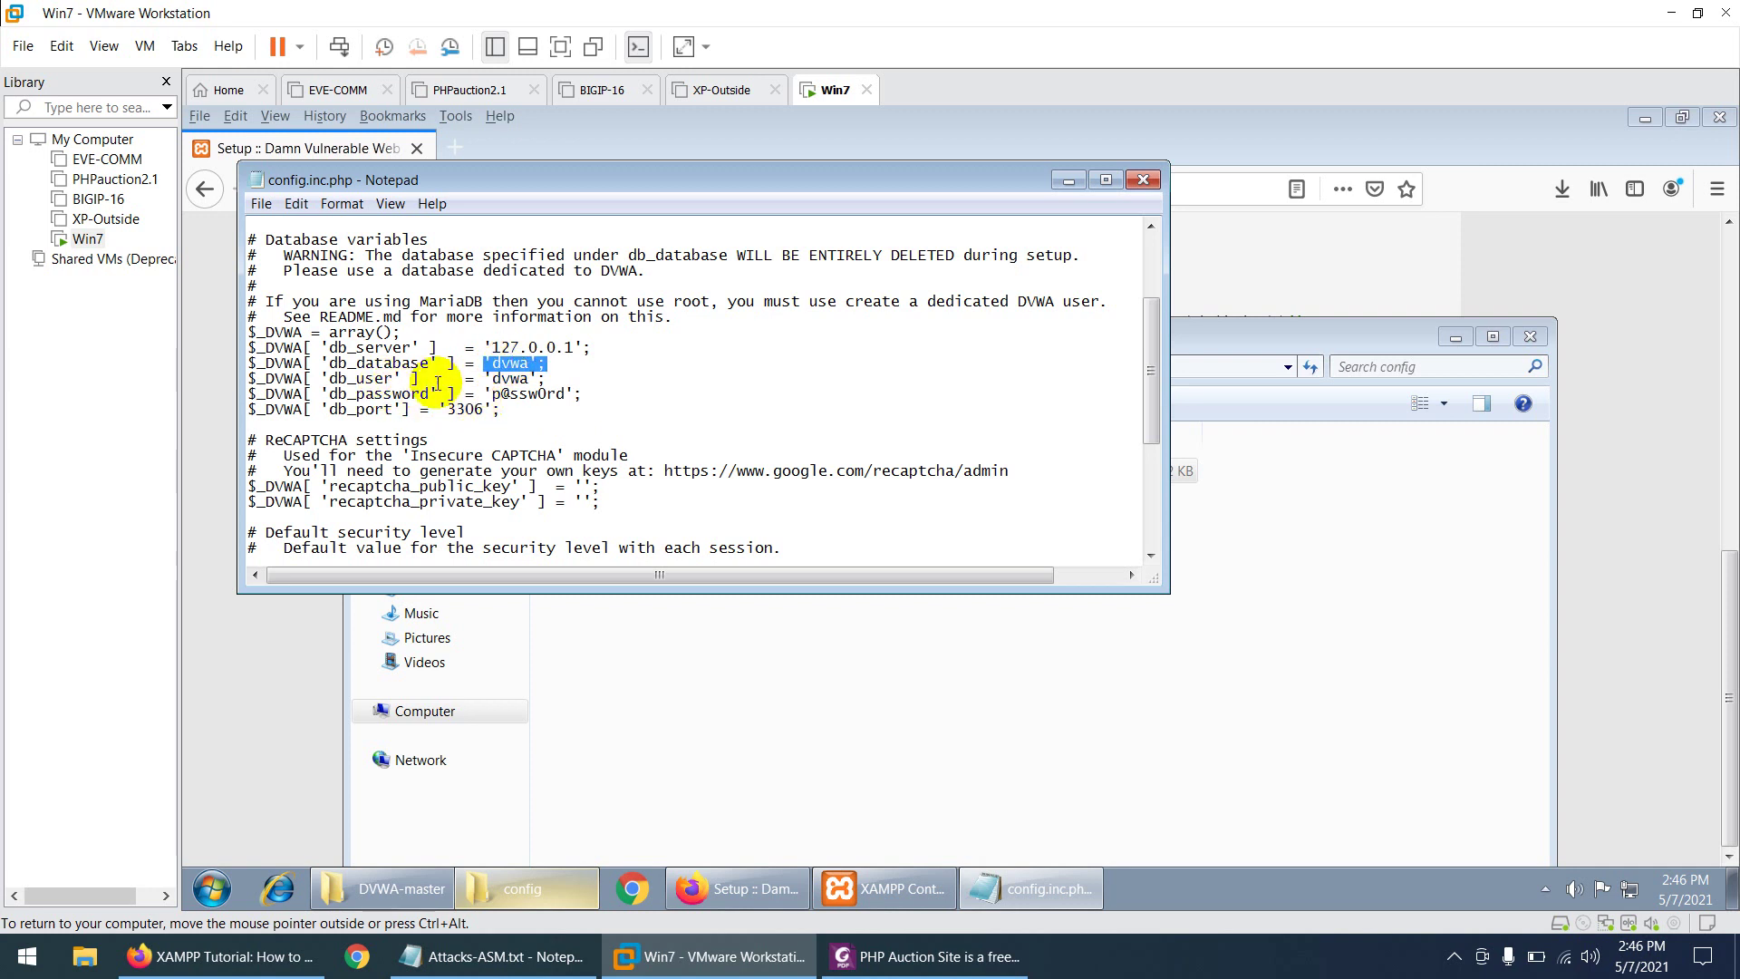
double_click(511, 378)
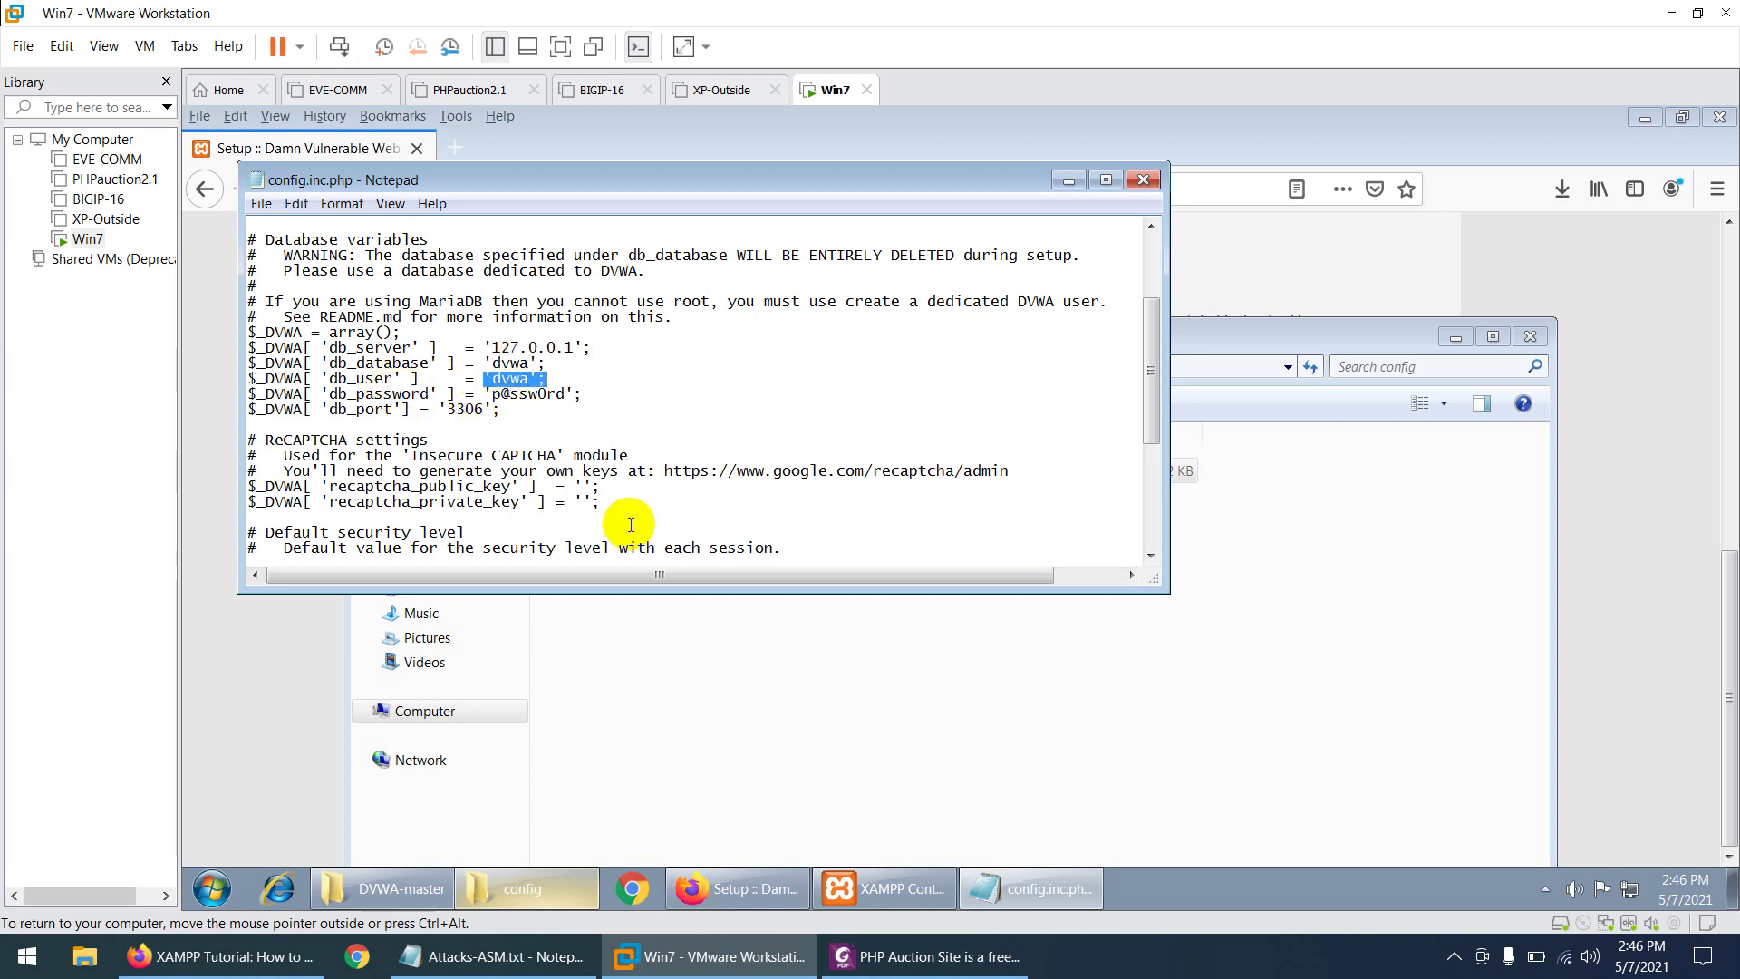
click(876, 886)
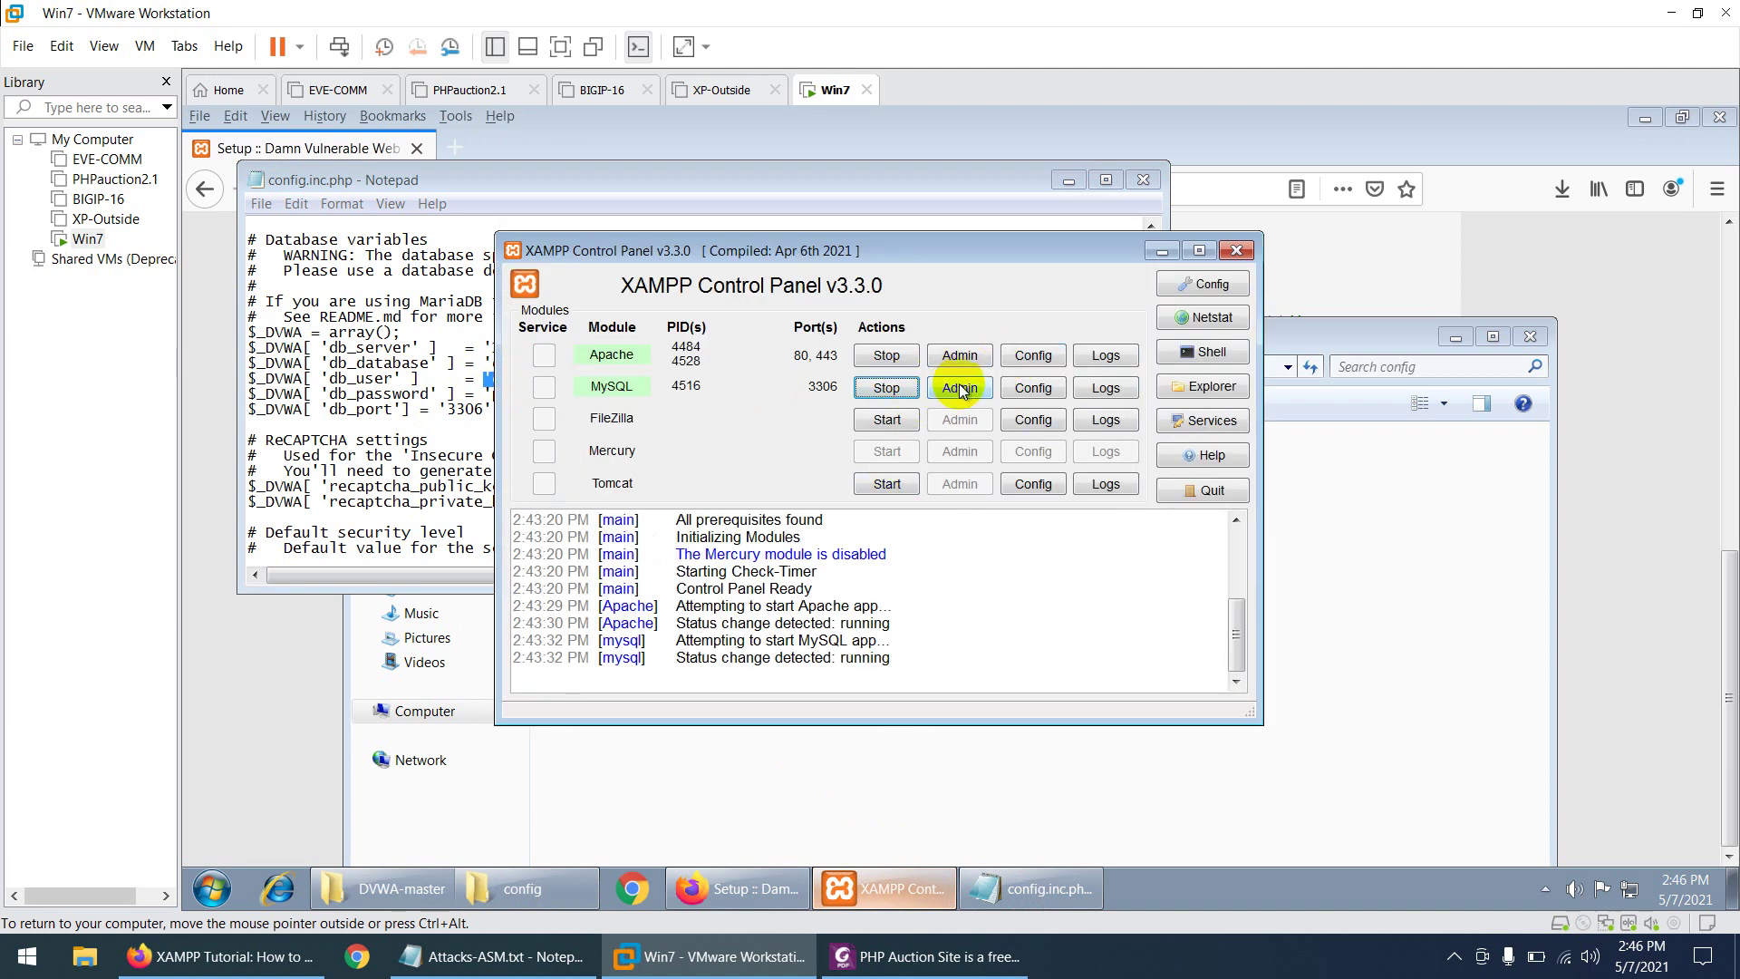
- Review MySQL's Databases and User accounts in phpMyAdmin, confirming no dvwa user exists
click(1025, 389)
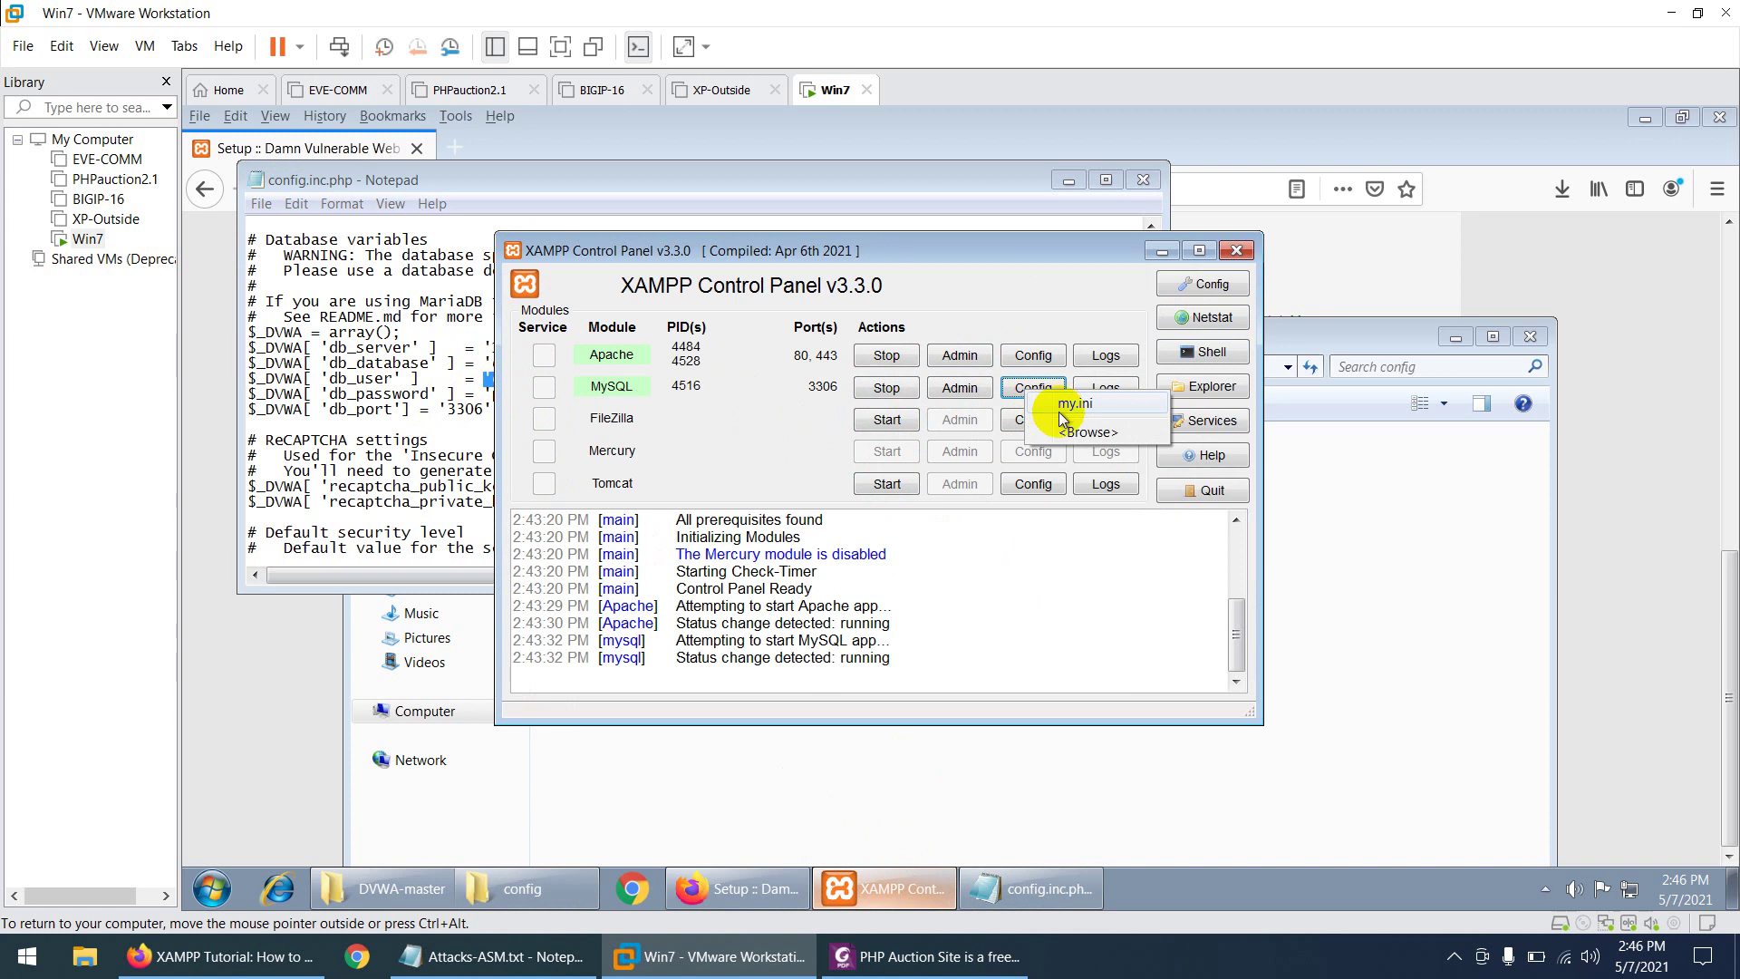
click(960, 390)
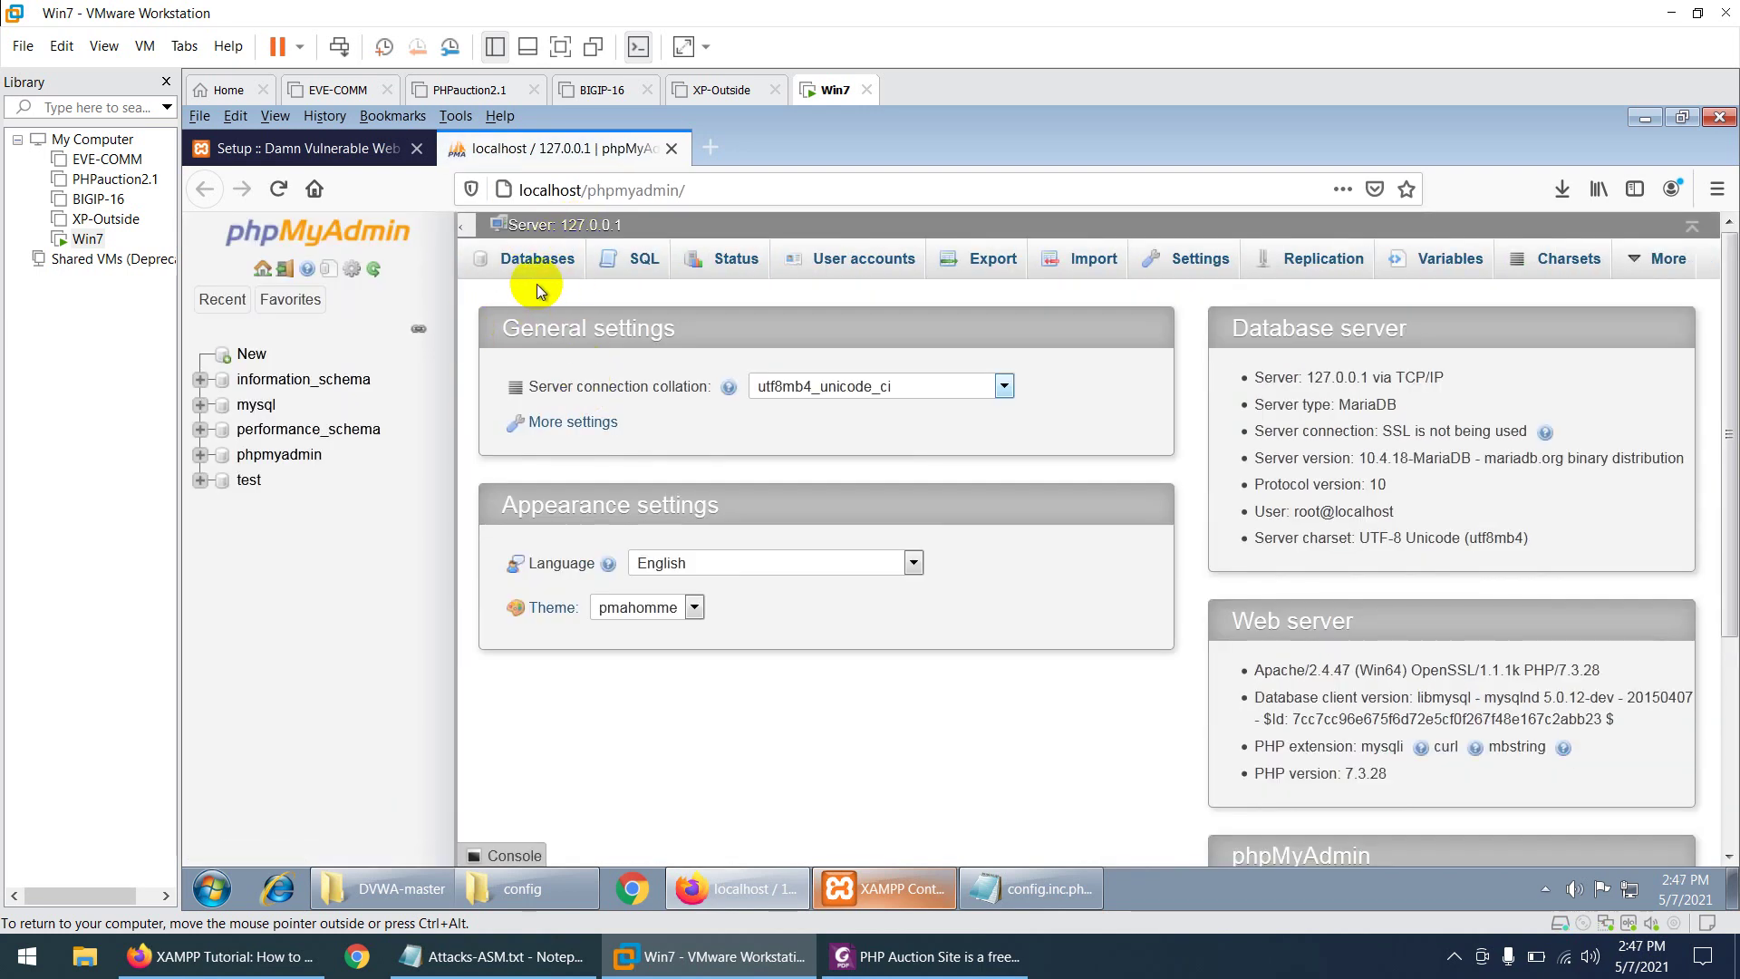
click(528, 272)
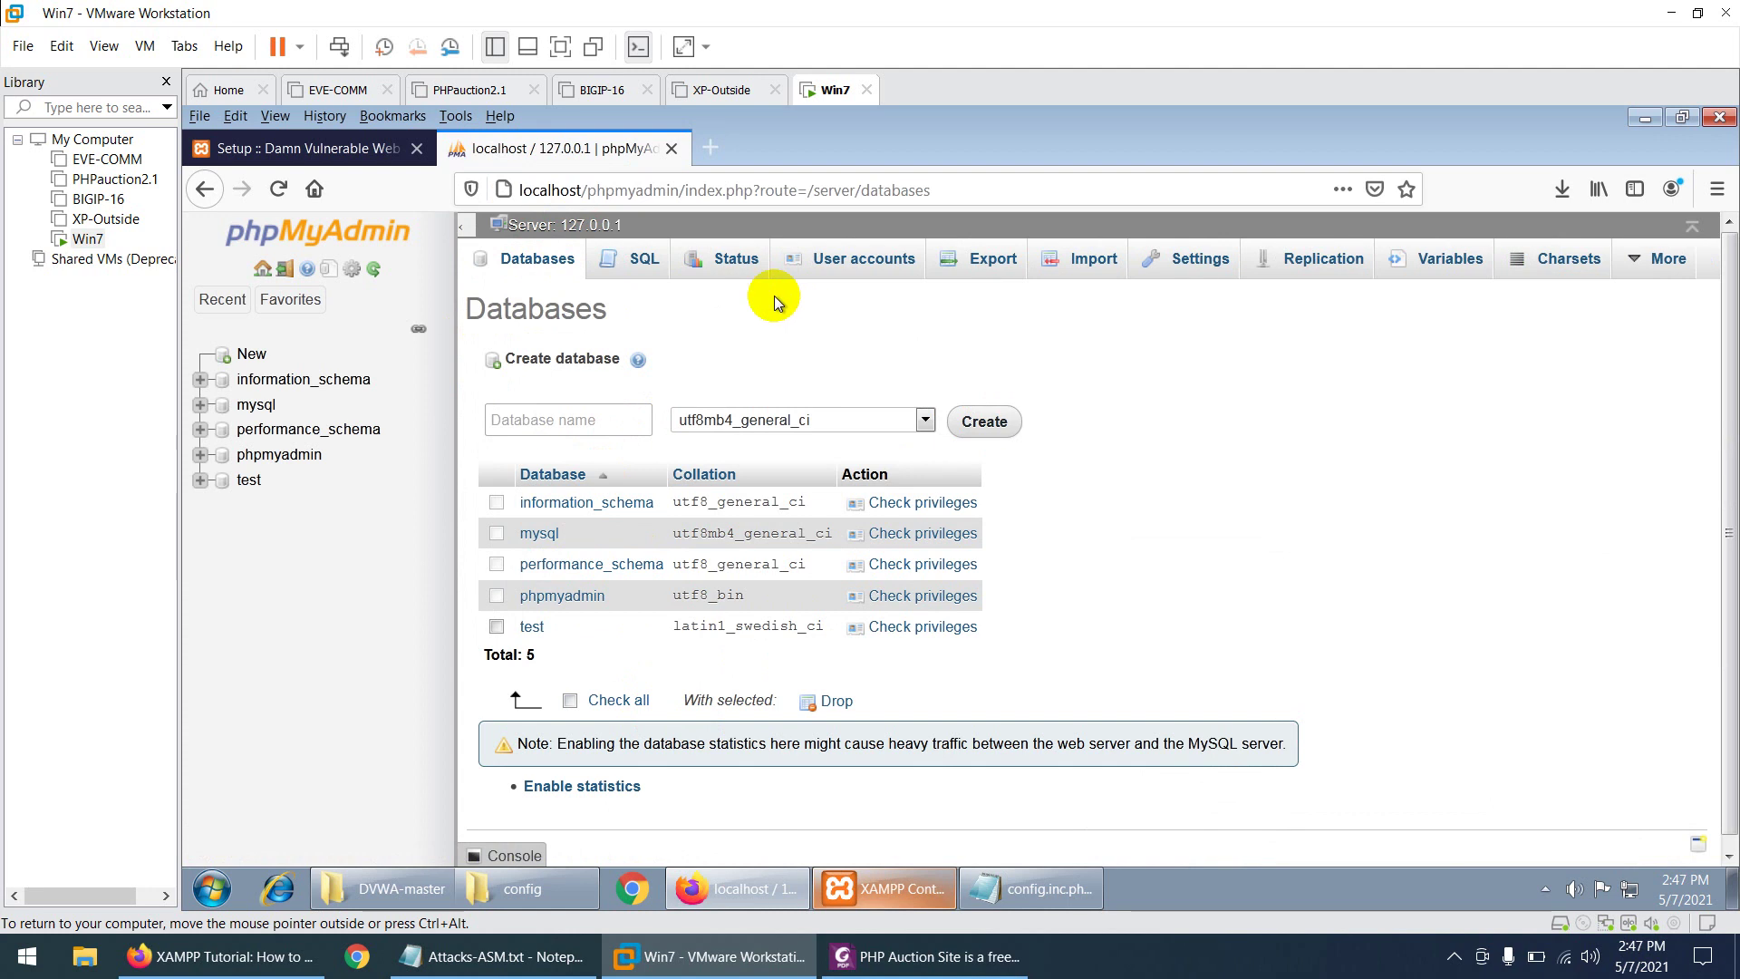
click(846, 265)
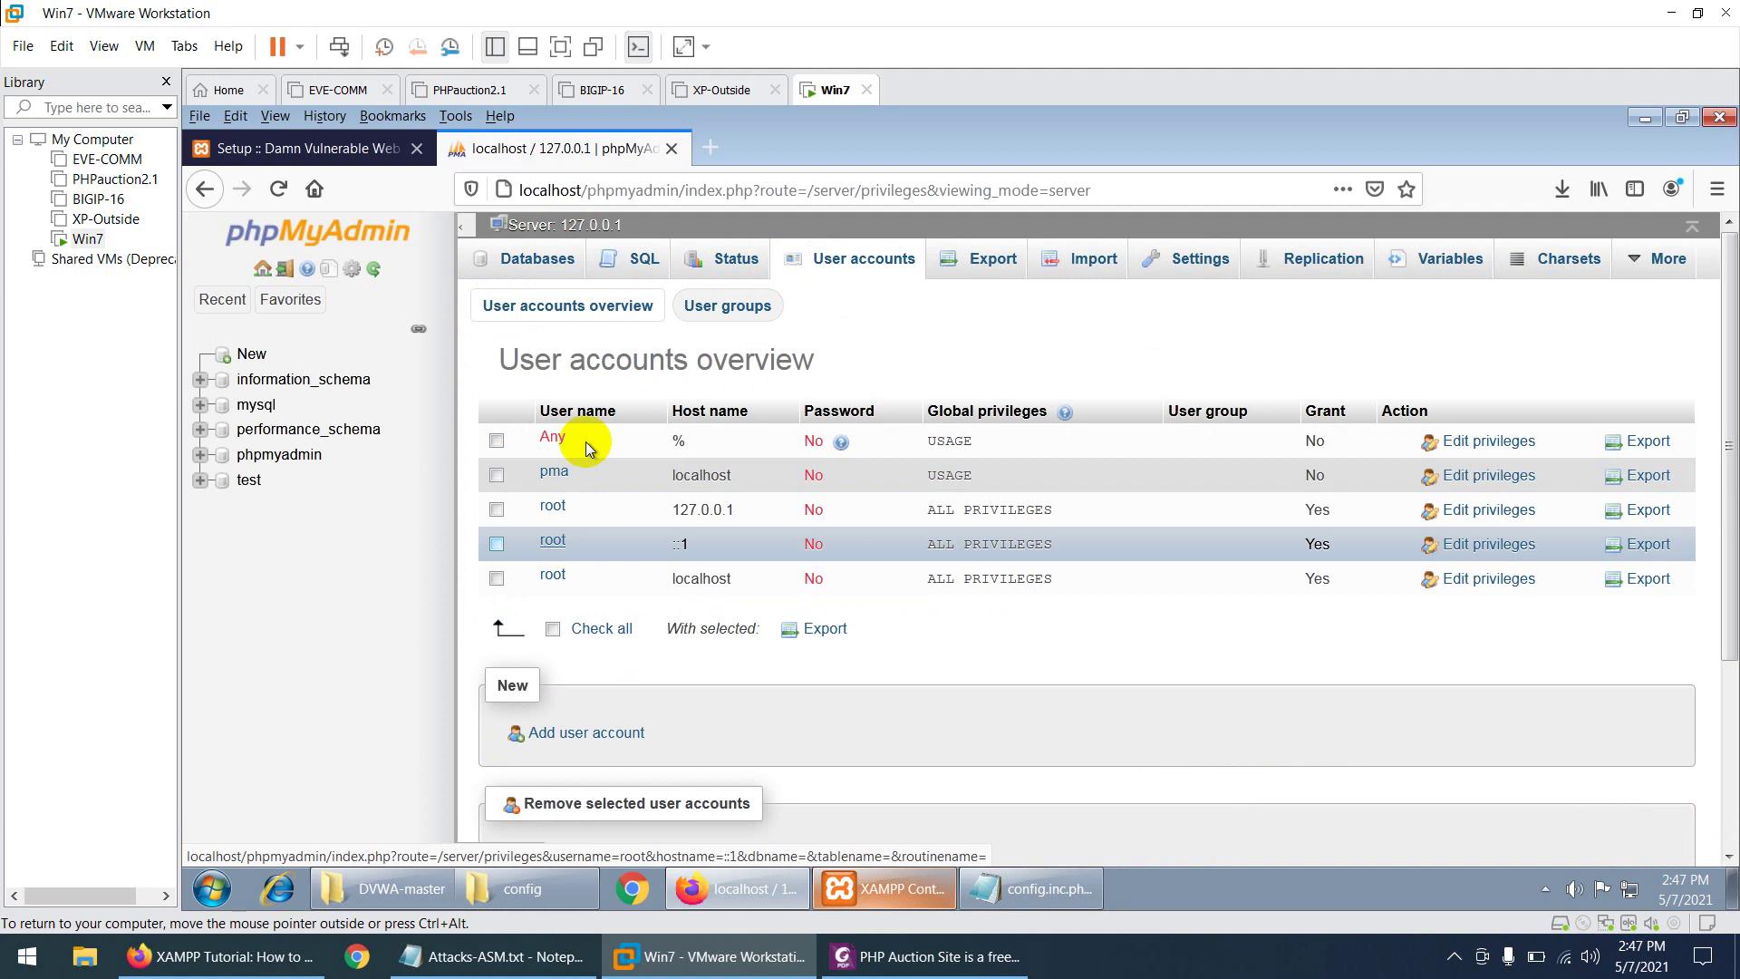
click(672, 148)
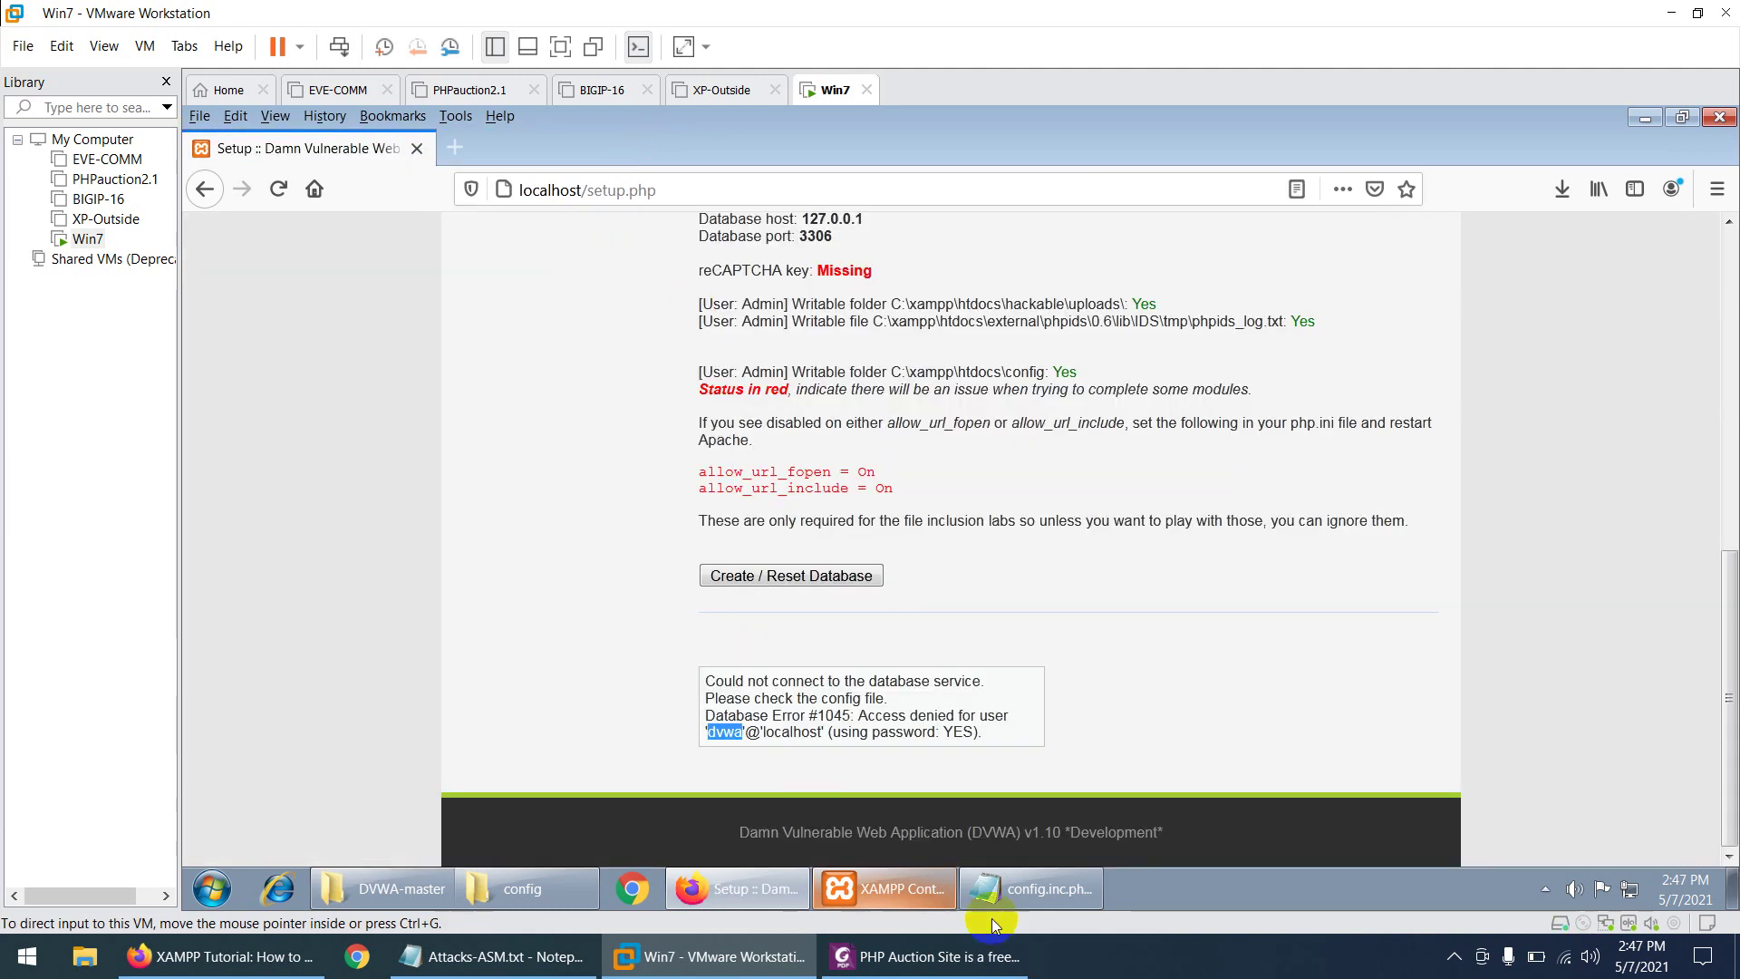
- Set db_user to 'root' with an empty db_password in config.inc.php and save
click(1032, 884)
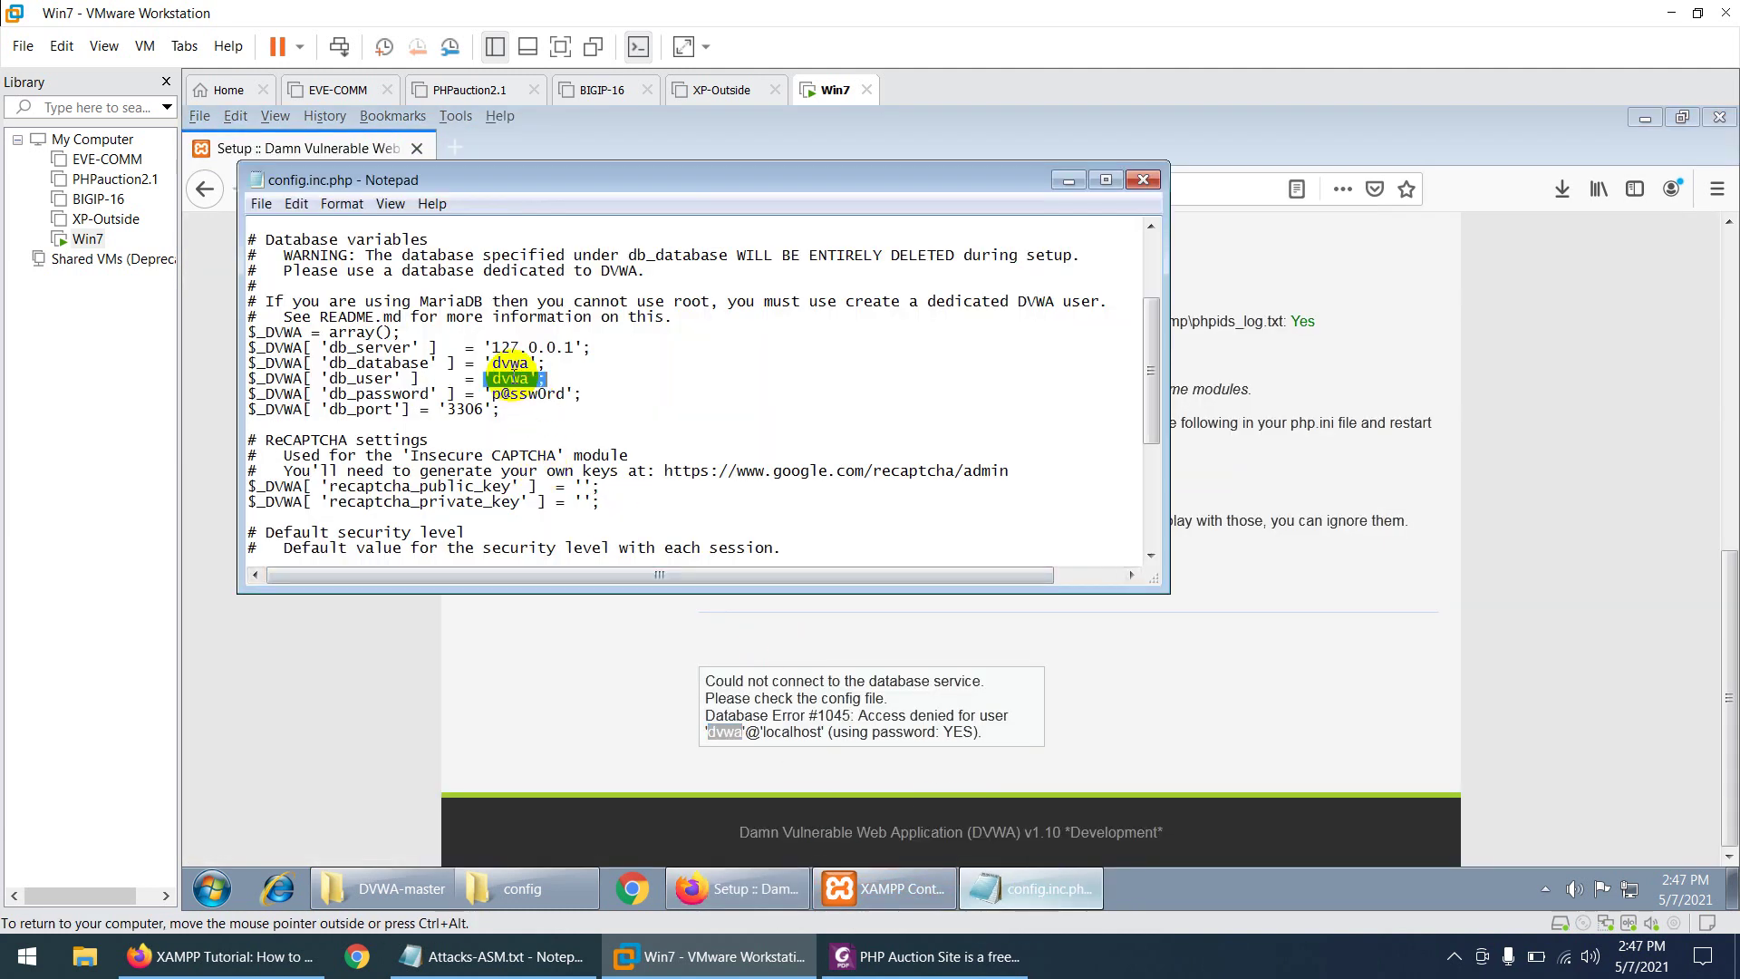
click(530, 379)
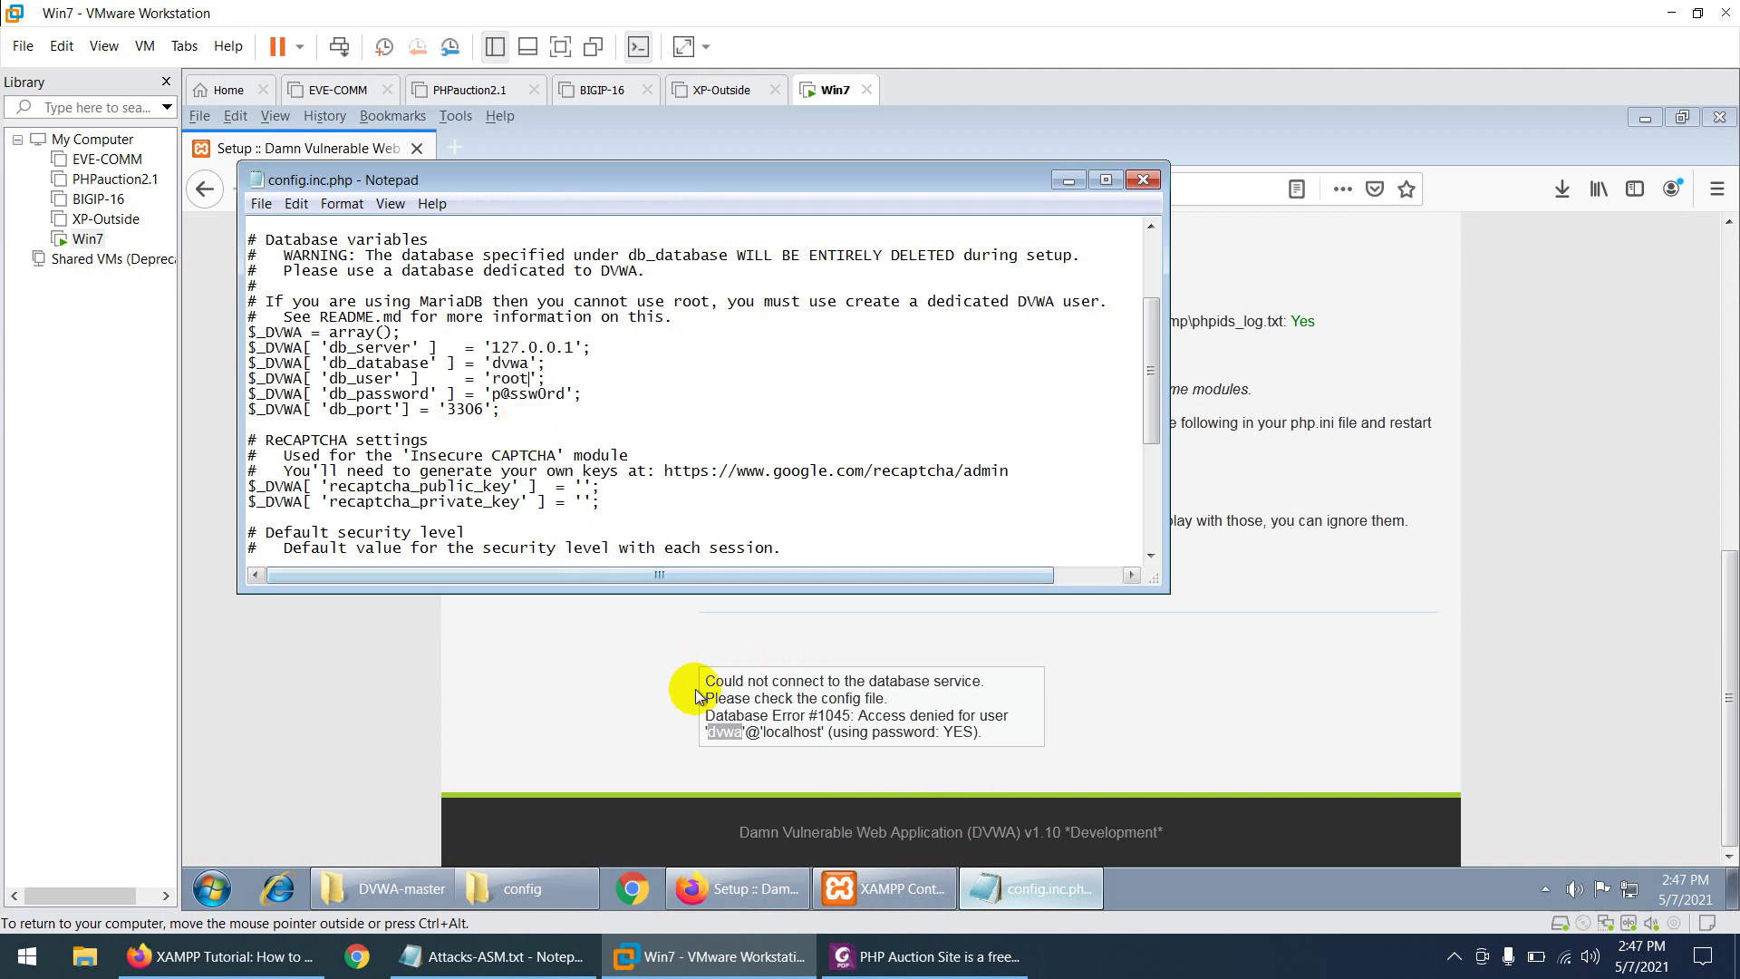
click(567, 395)
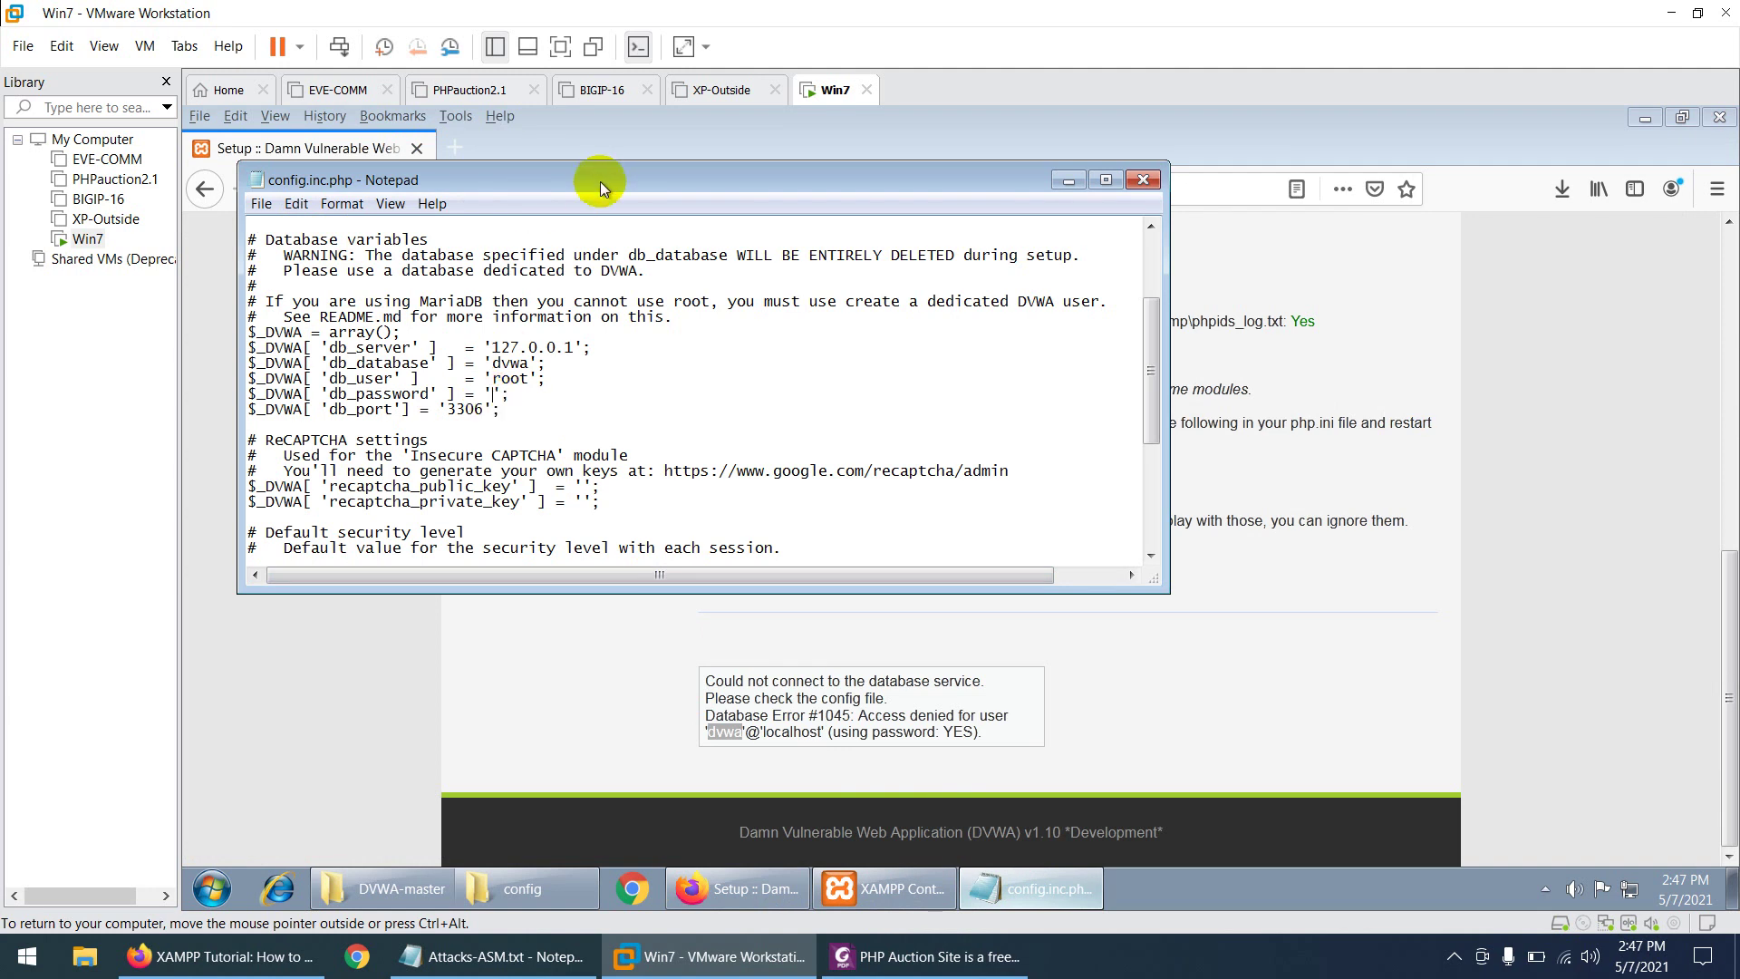
drag(605, 175, 655, 256)
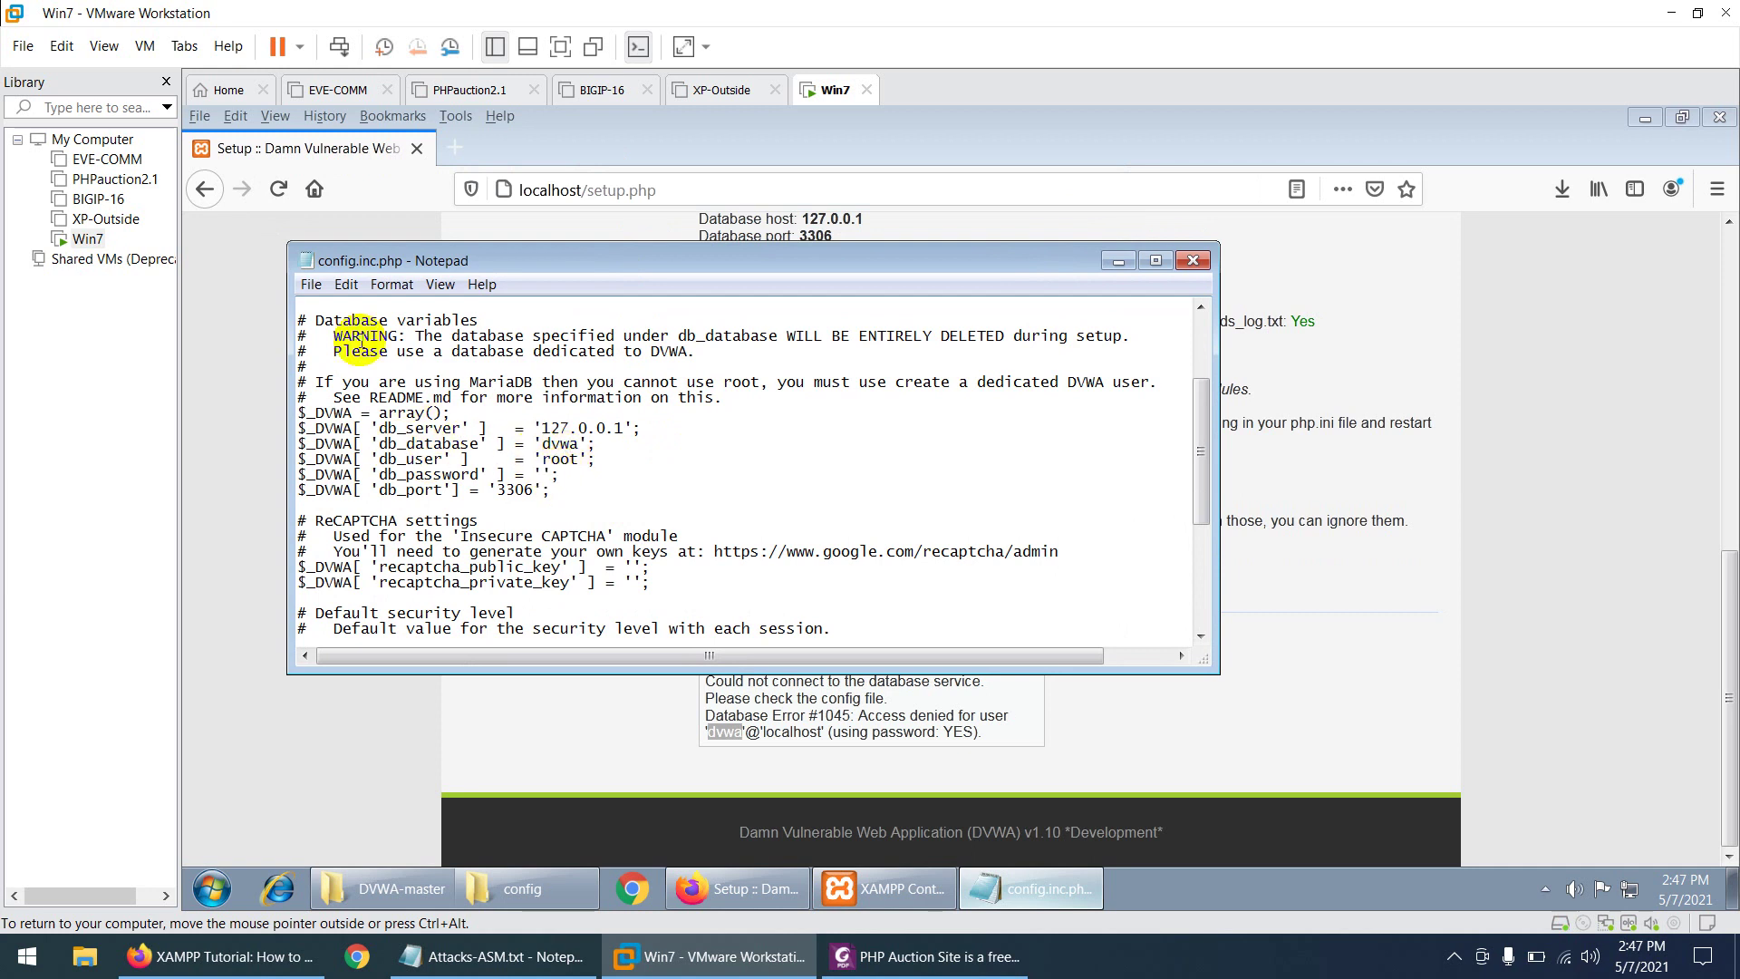
click(310, 284)
click(340, 352)
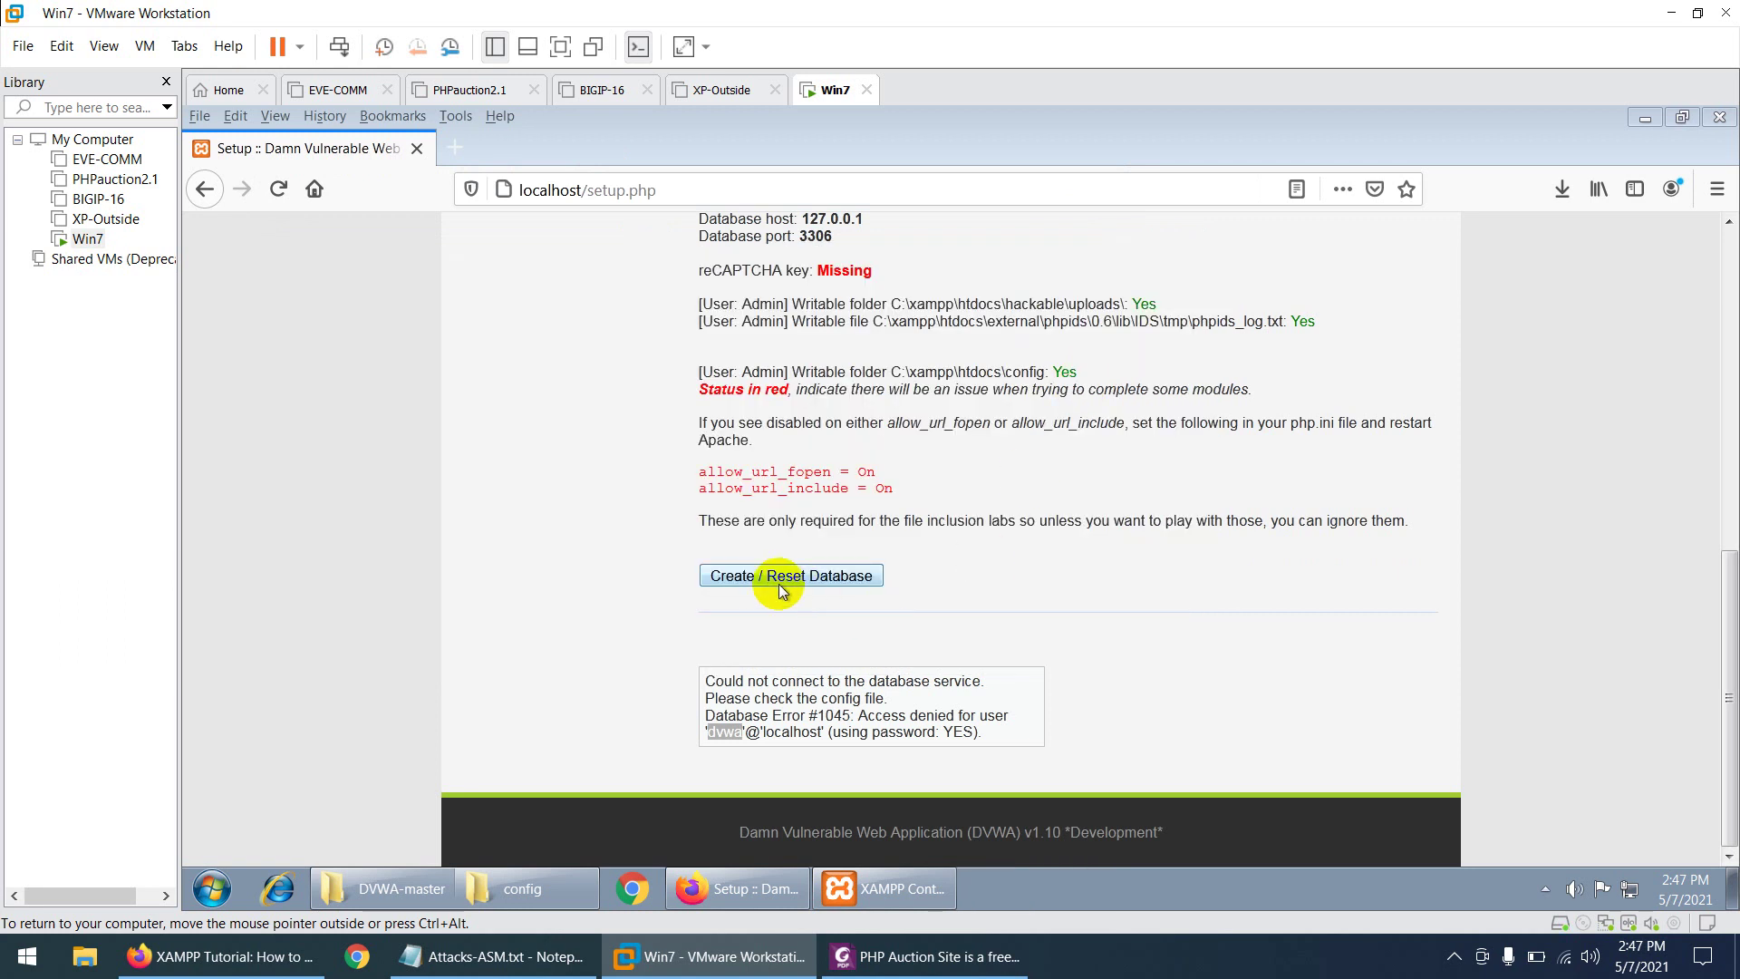
- Create the DVWA database and look up the default login credentials in the PDF guide
click(783, 578)
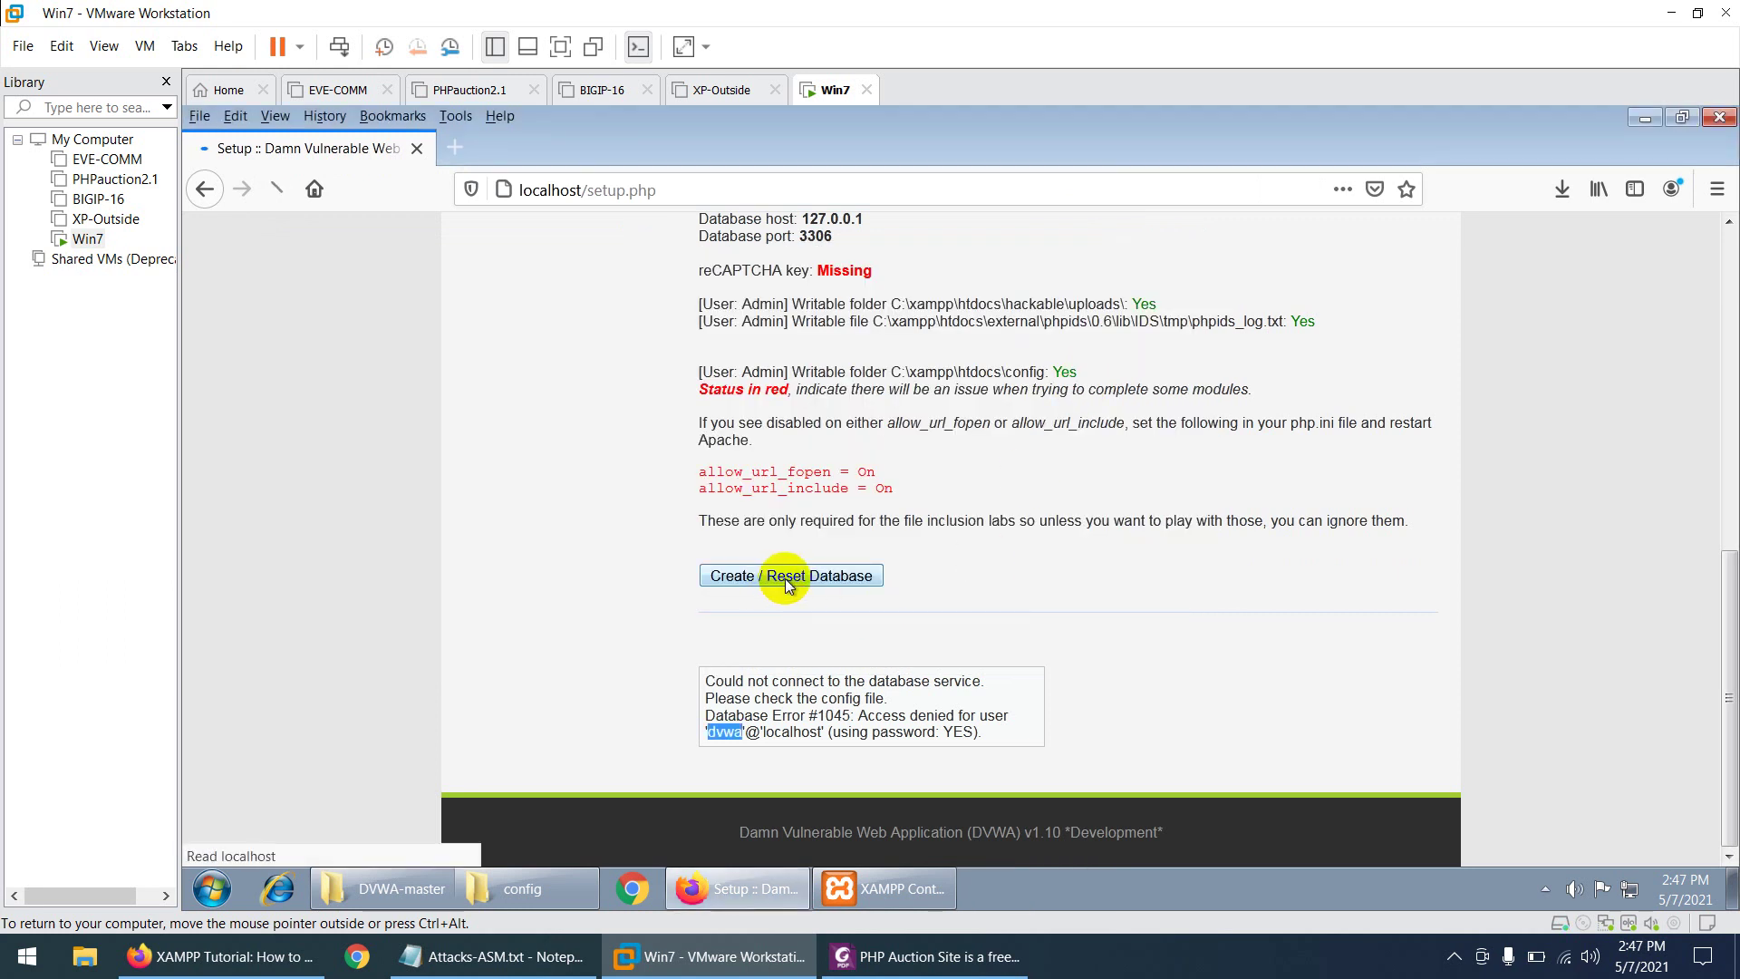
scroll(831, 580, down, 10)
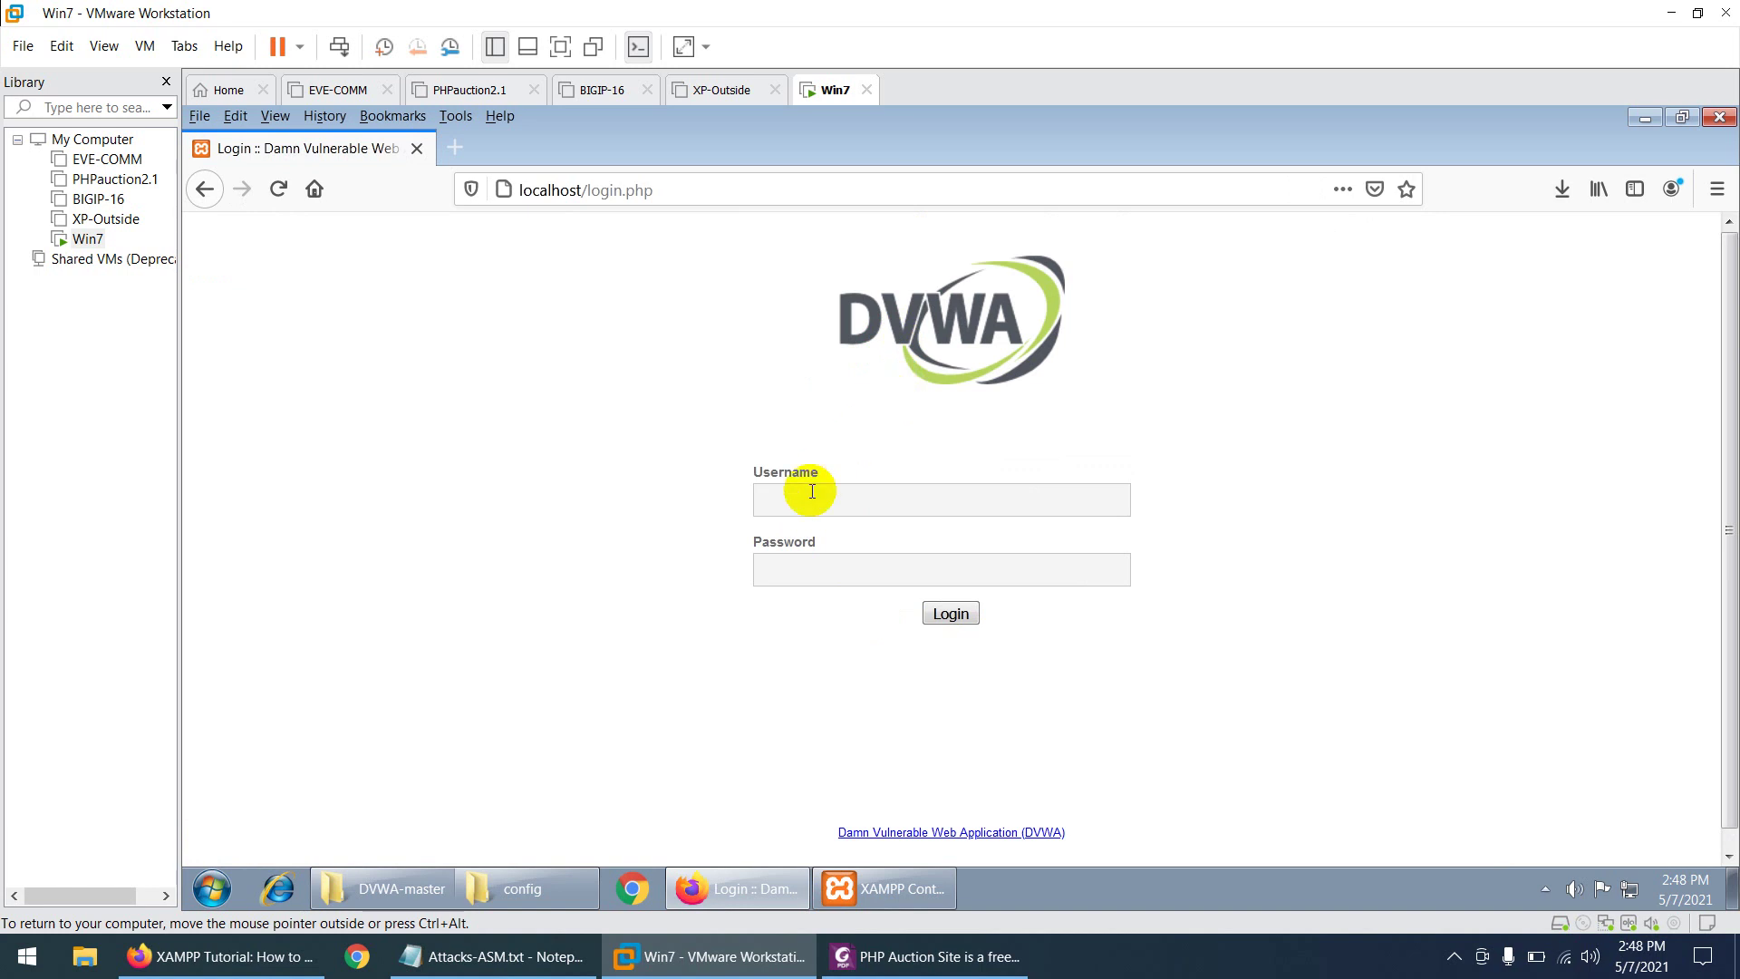
click(897, 956)
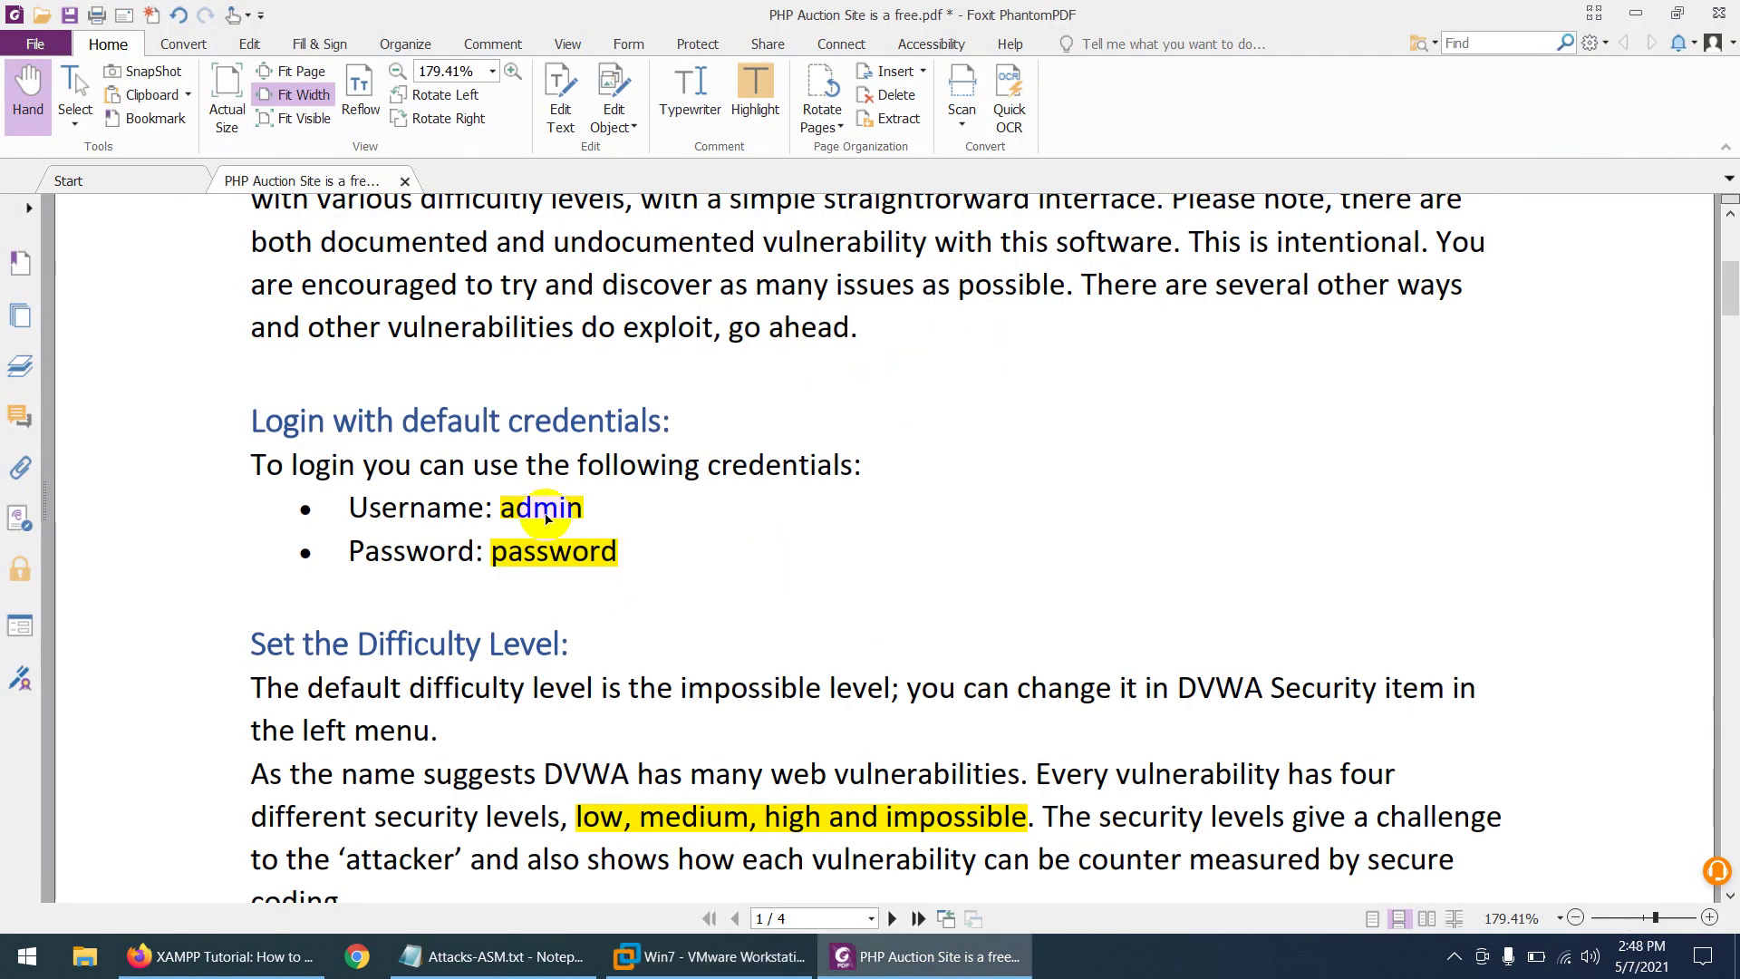
key(alt+Tab)
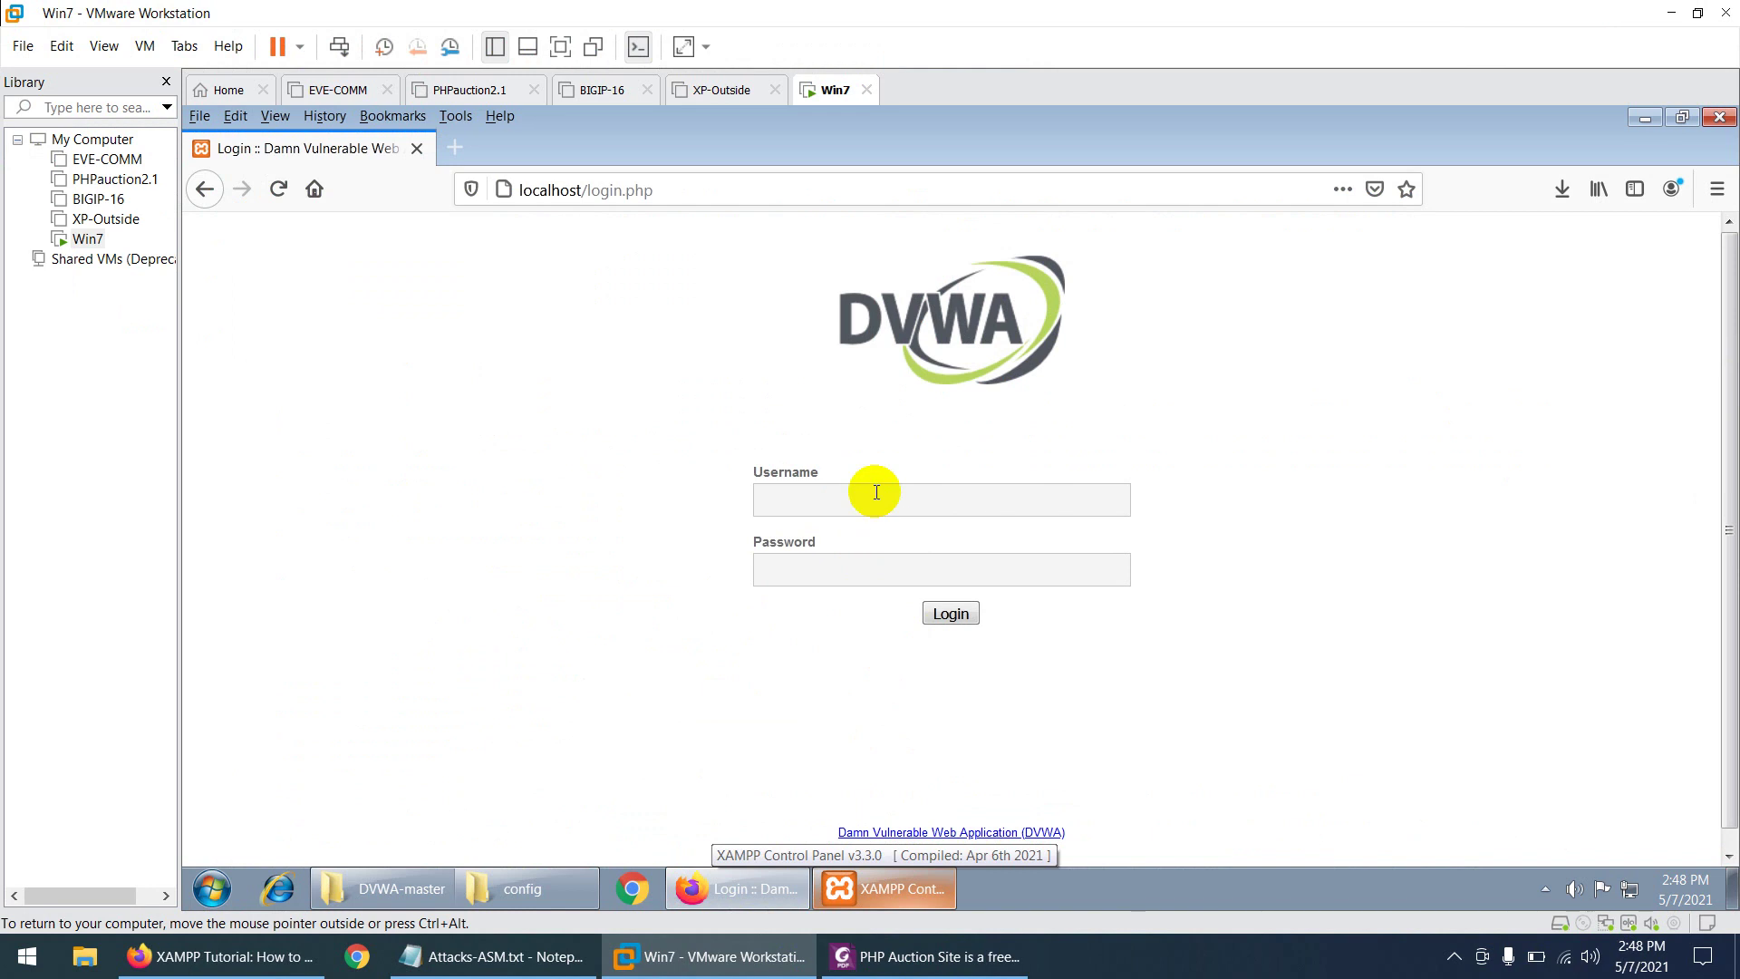
- Log in to DVWA as admin with the default password
click(876, 492)
text(admin)
key(Tab)
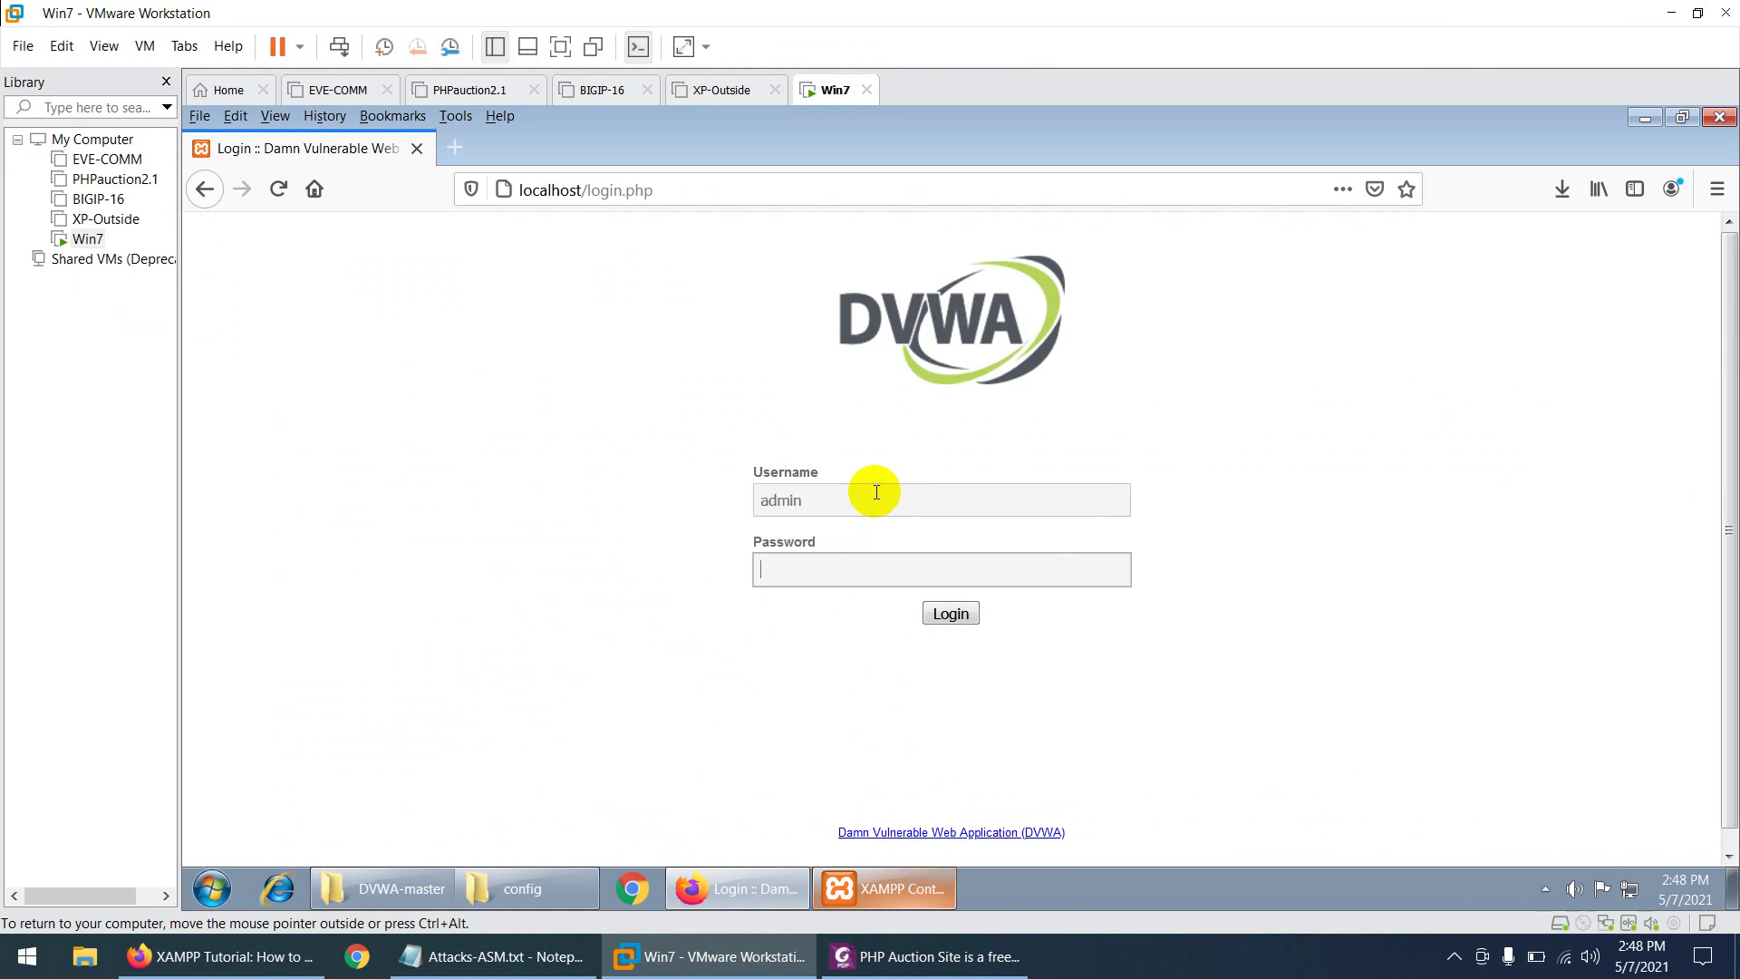
text(pa)
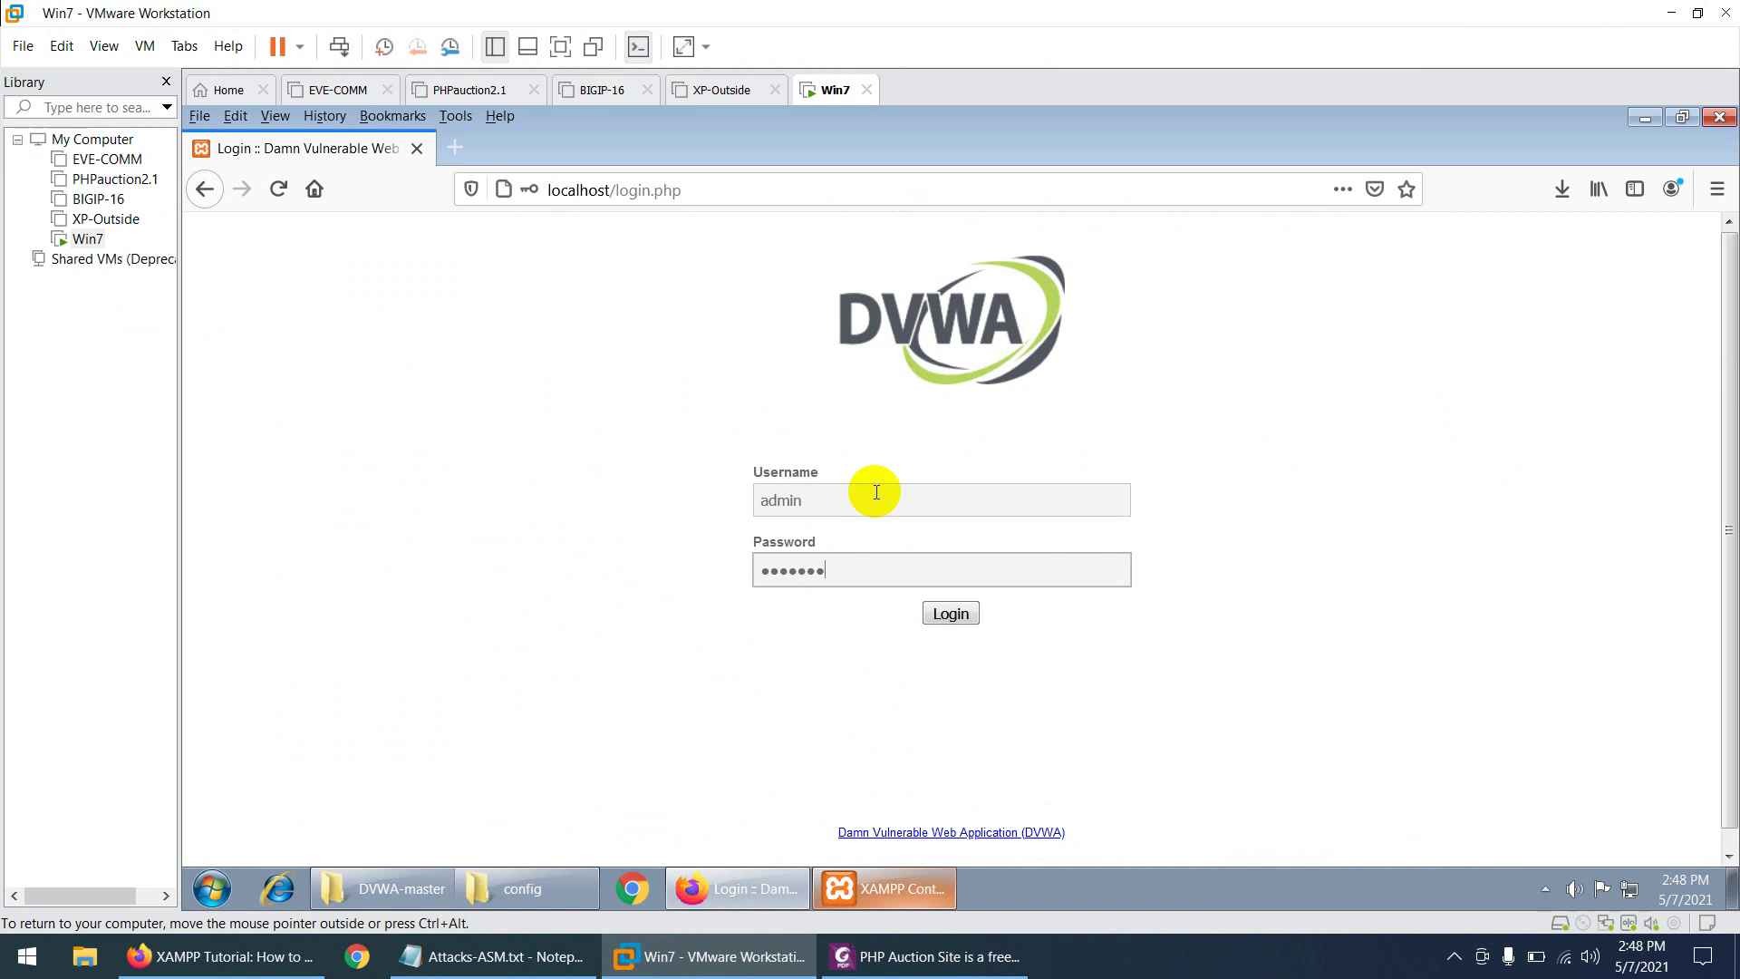
text(ssword)
key(Return)
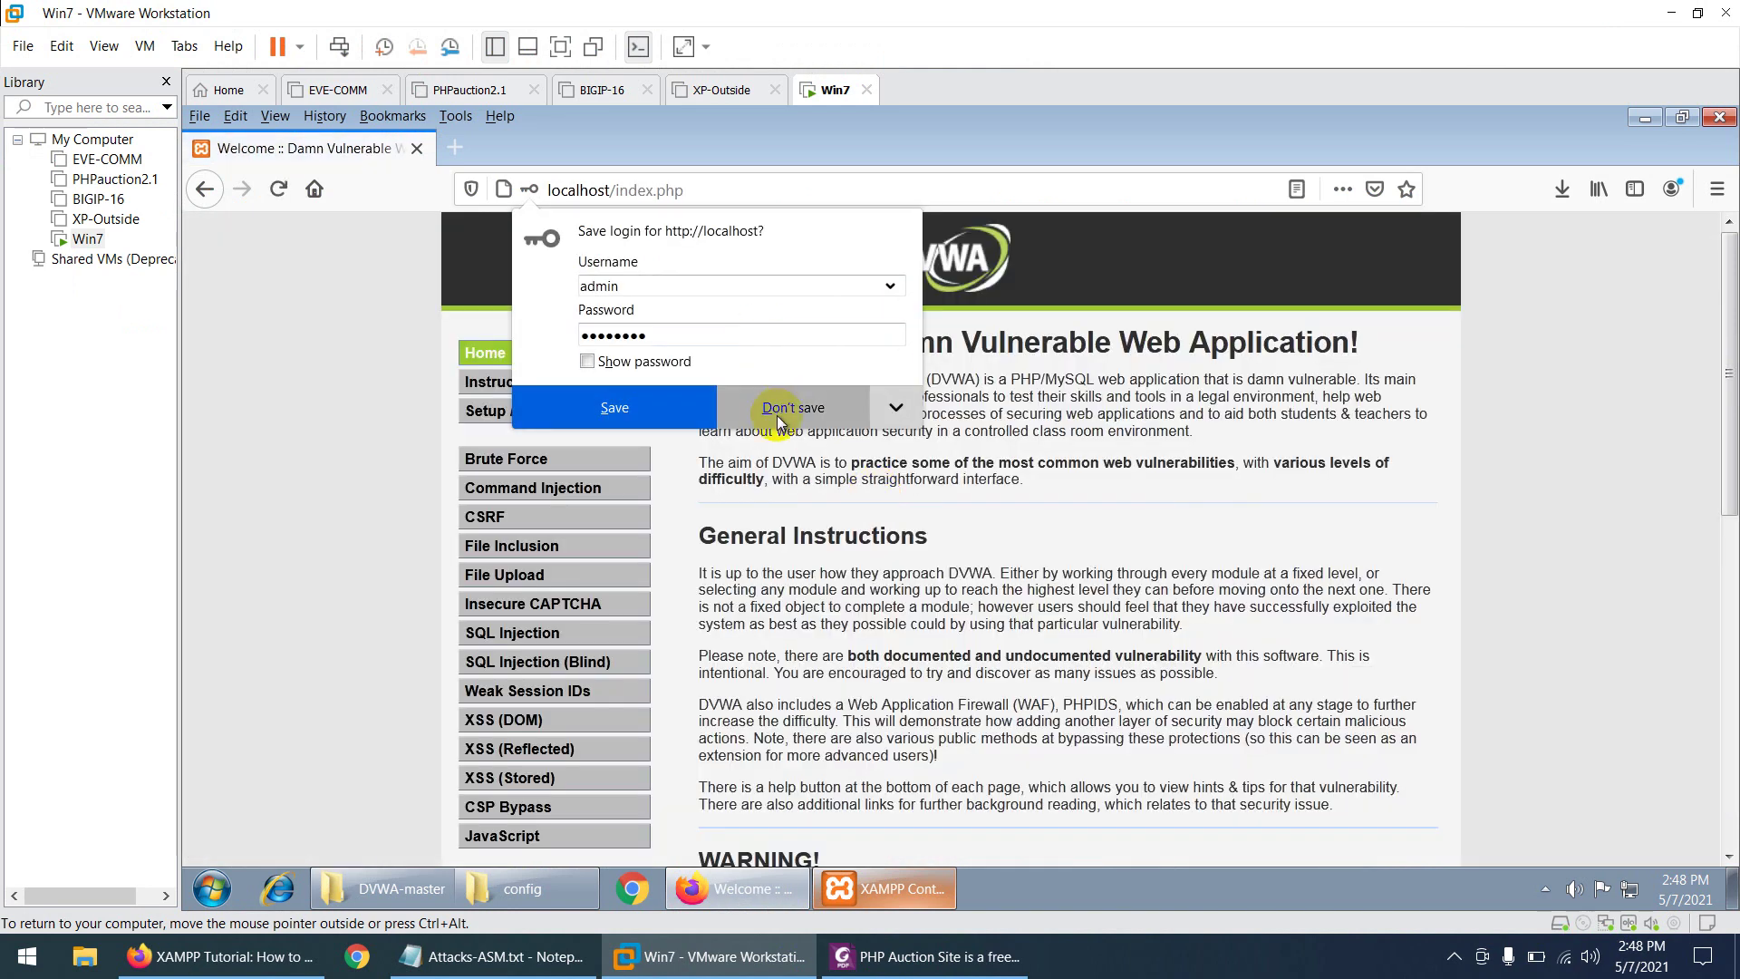
- Decline Firefox's save-login prompt and go to the DVWA Security page
click(779, 408)
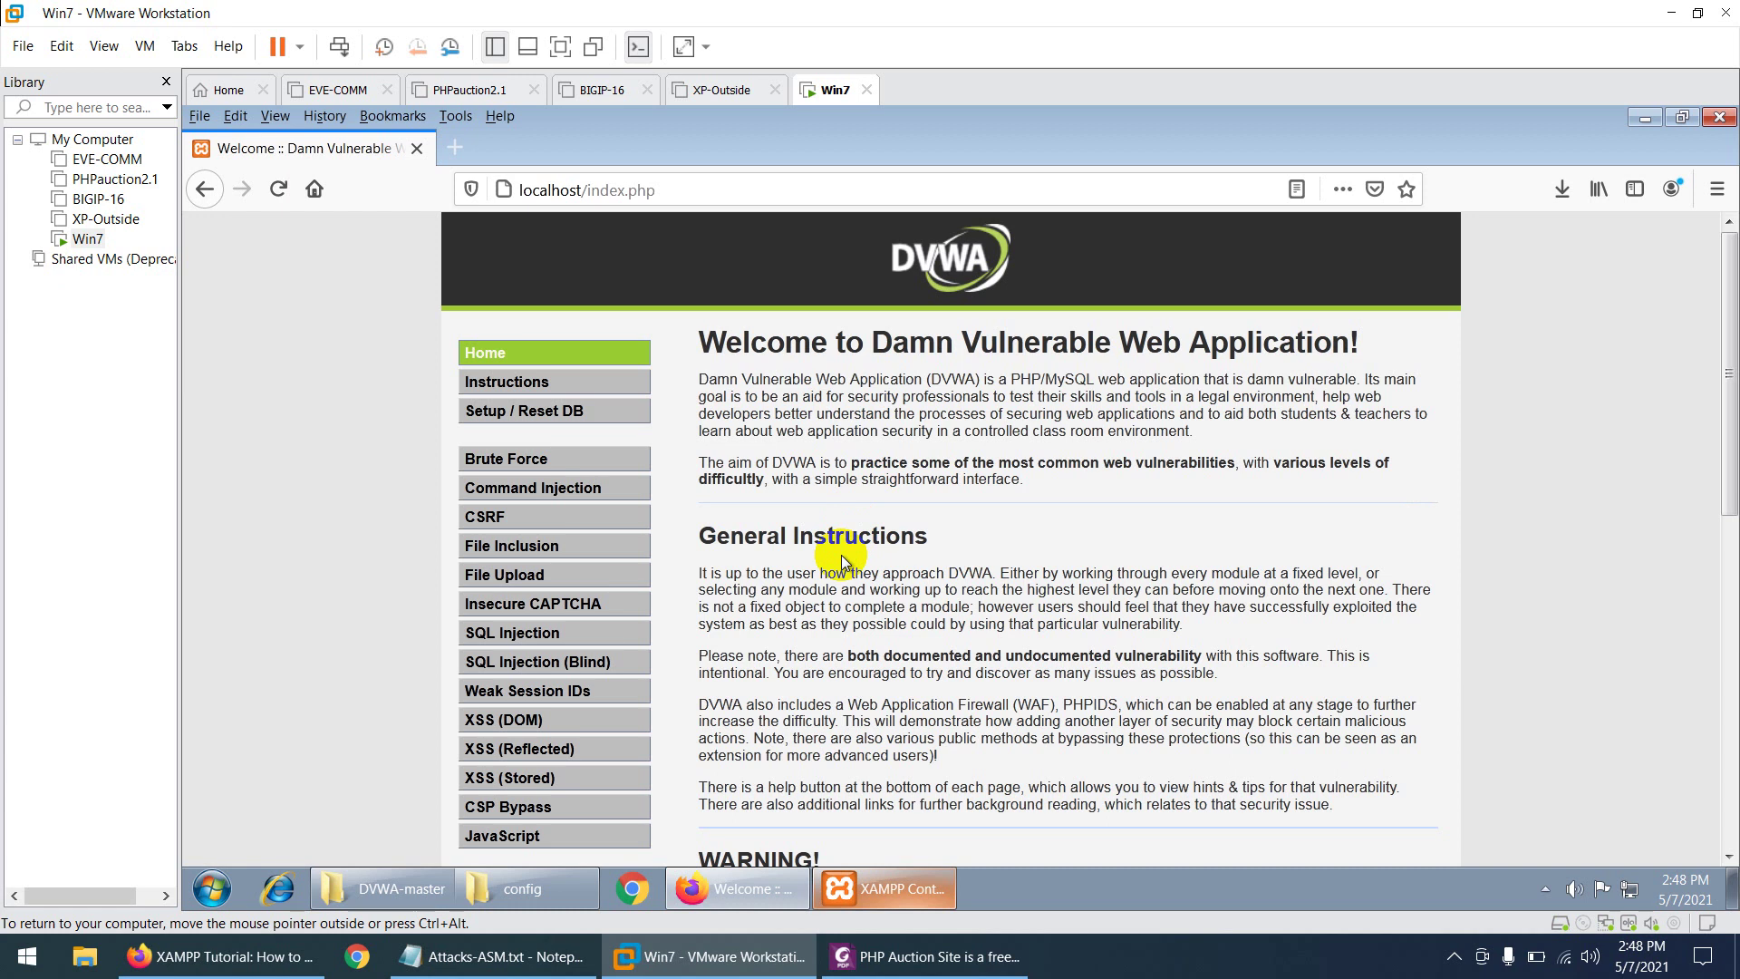
scroll(841, 558, down, 8)
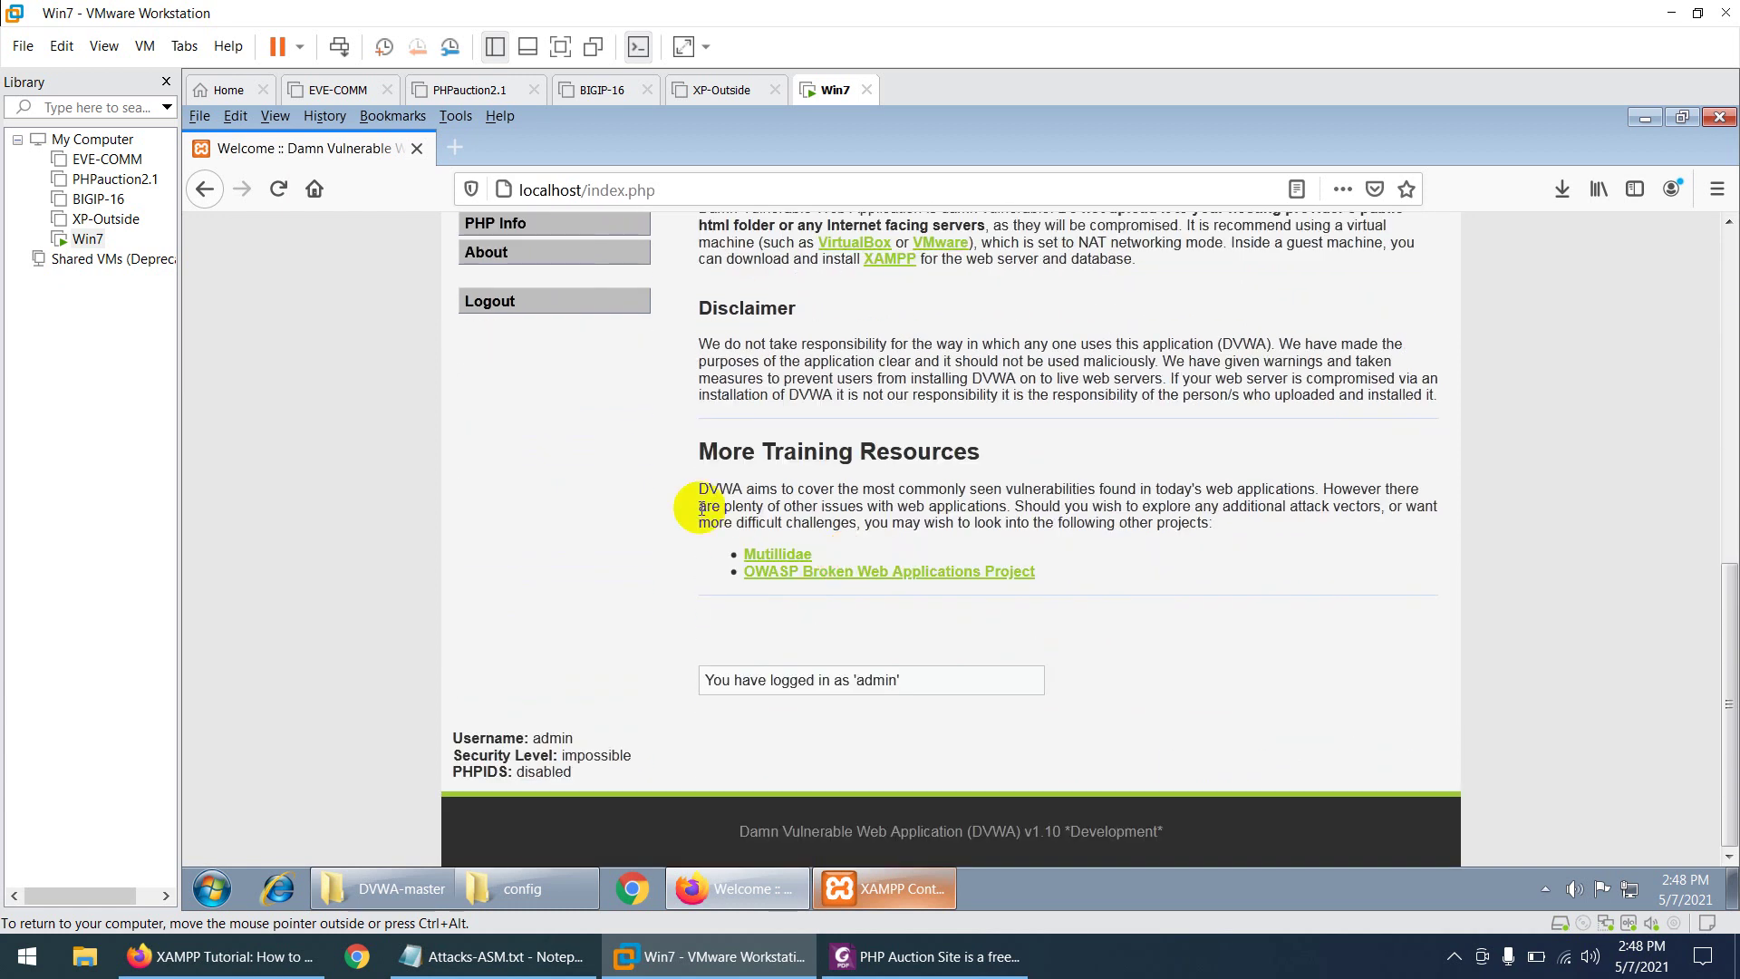
scroll(706, 491, up, 3)
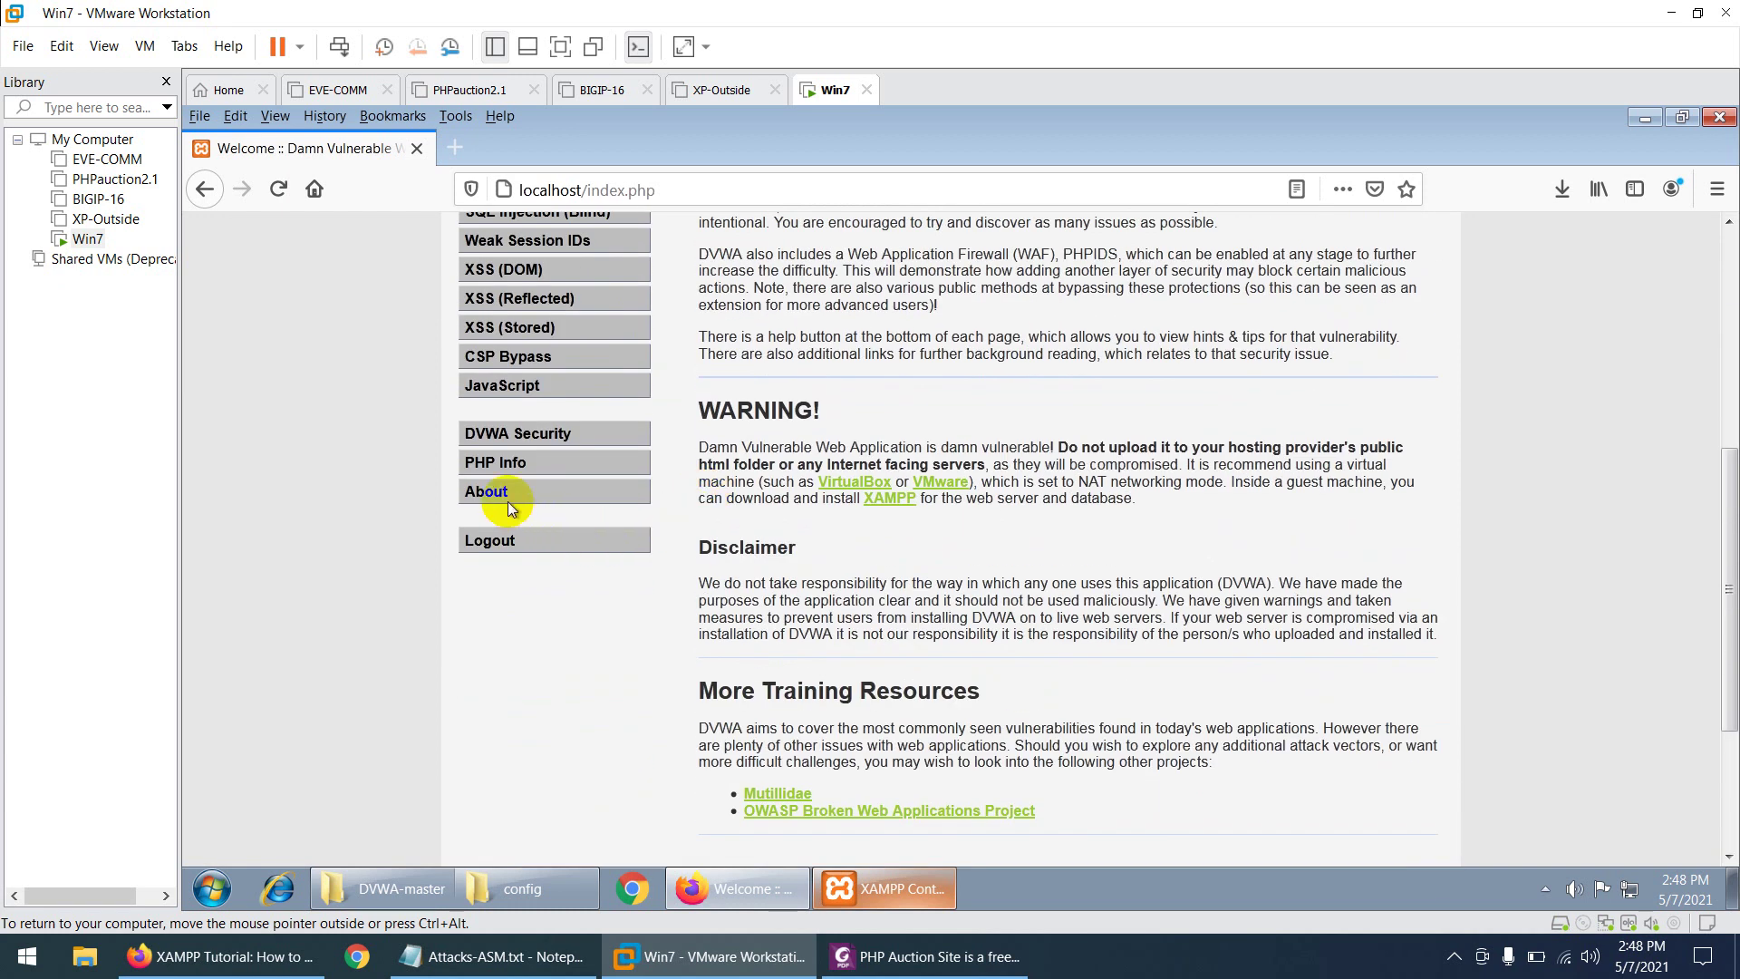
click(522, 435)
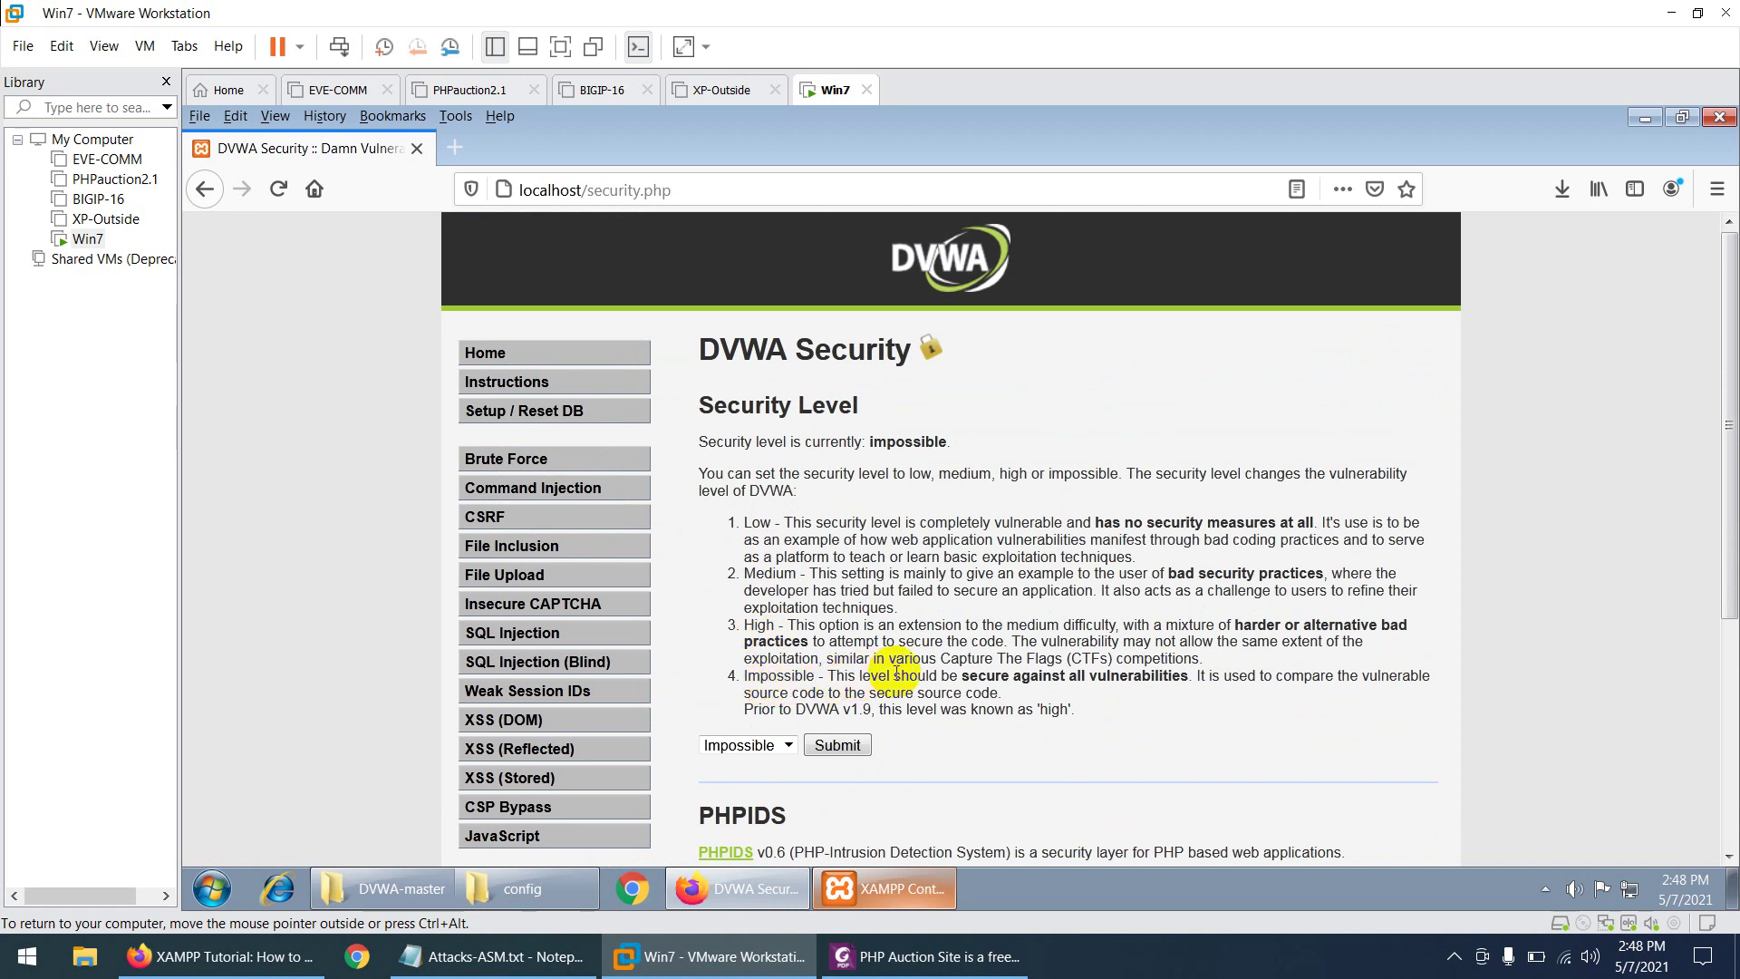
- Change the DVWA security level from Impossible to Low and submit it
drag(894, 675, 1090, 693)
scroll(769, 700, down, 3)
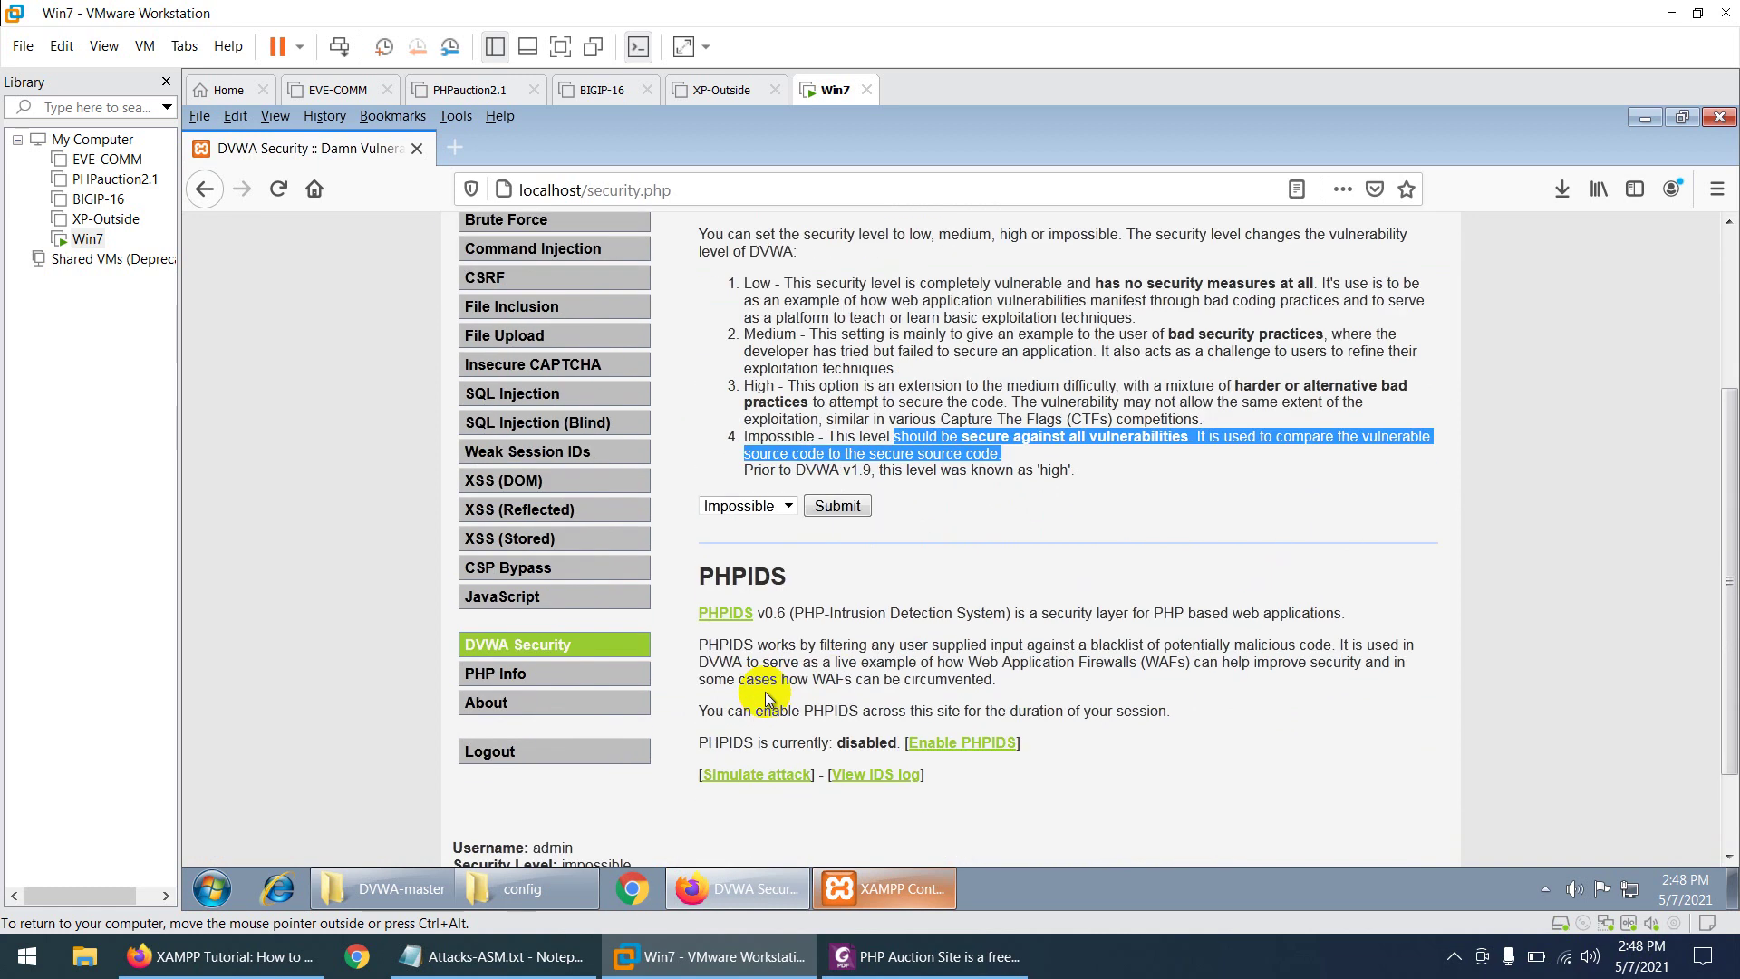
click(785, 508)
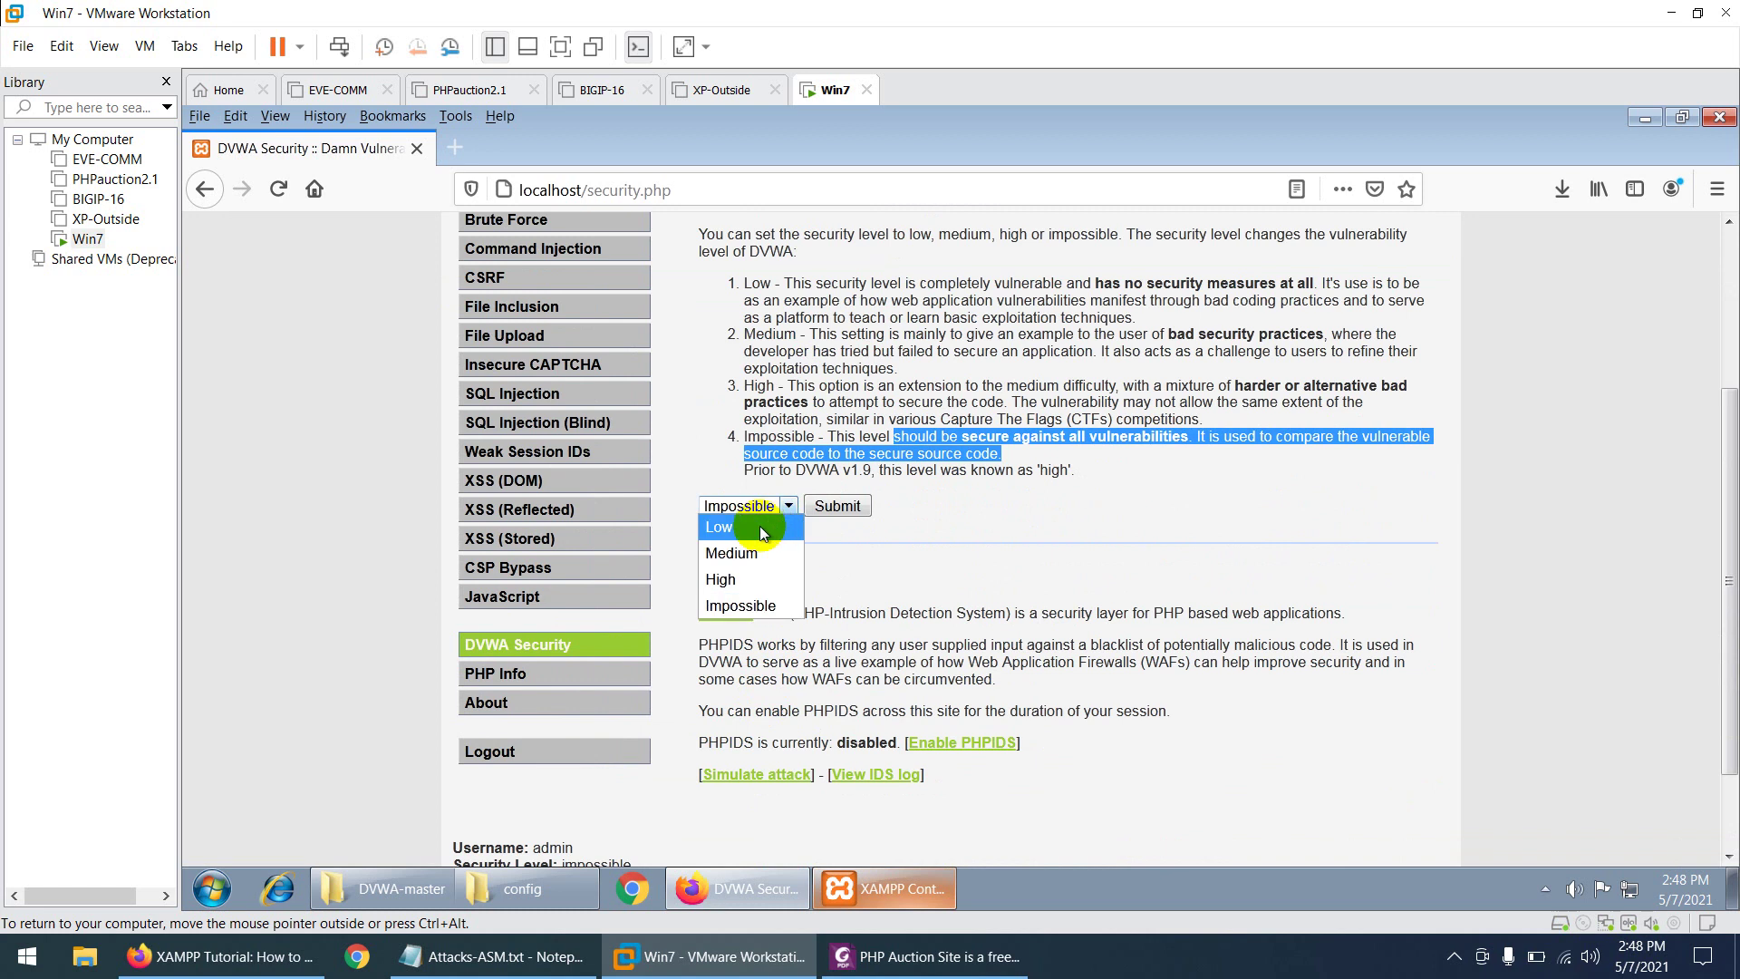
click(760, 526)
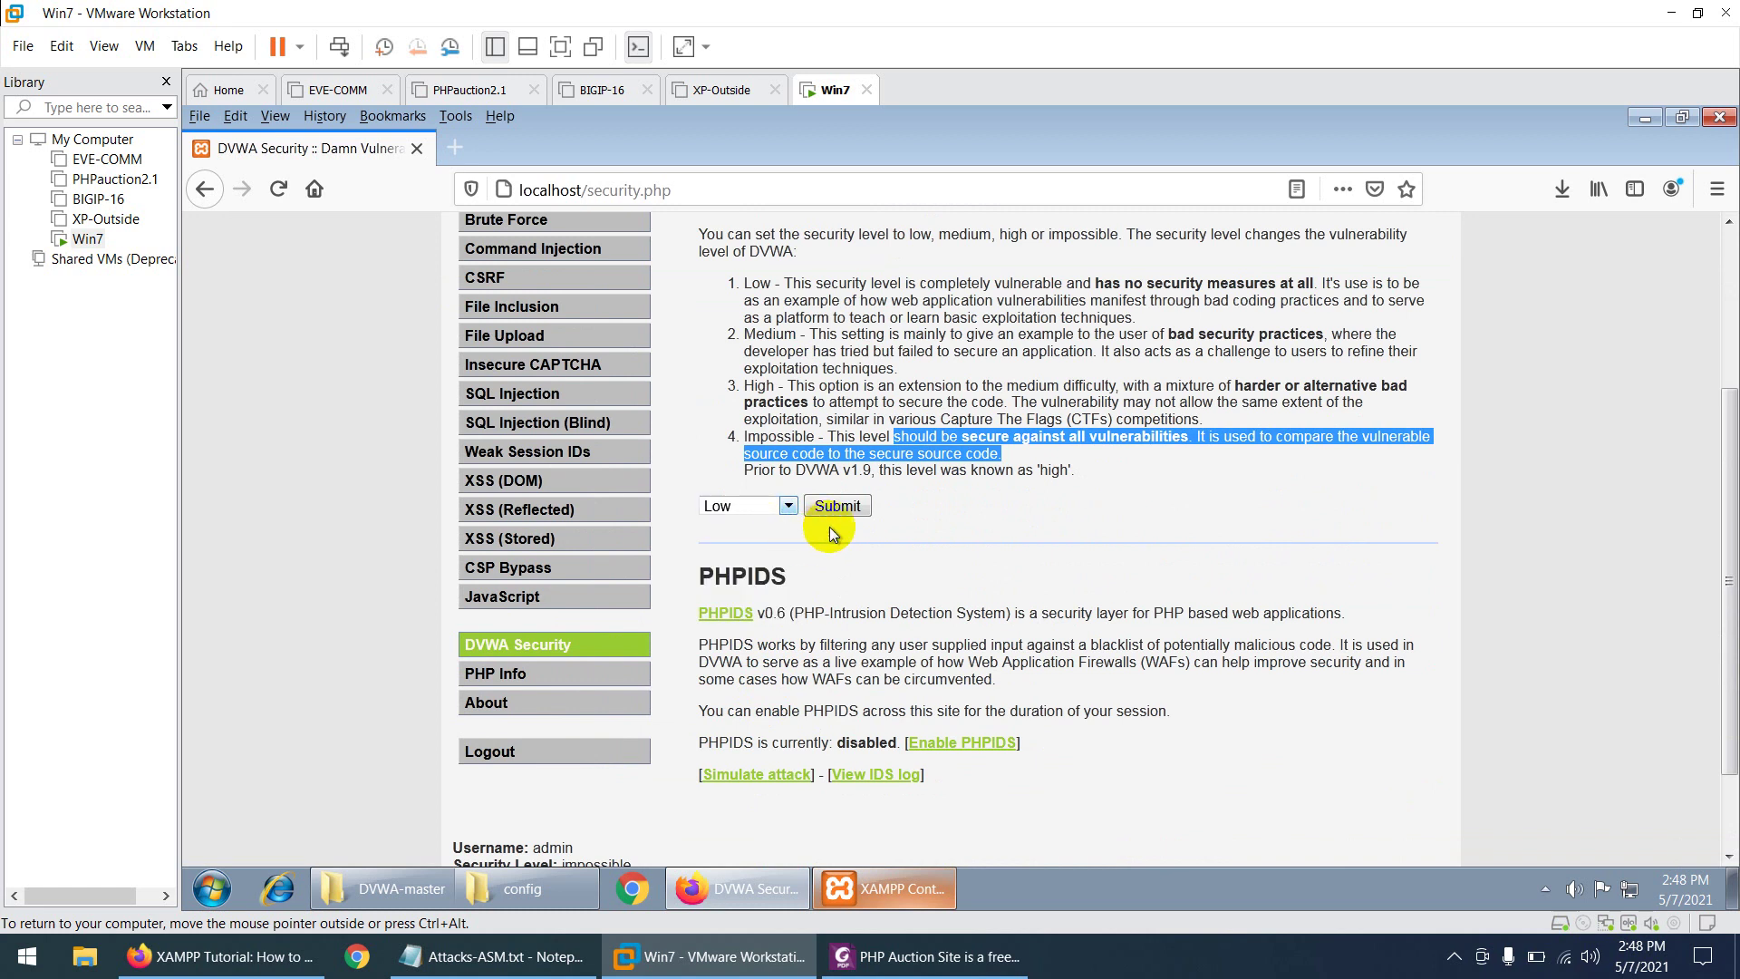
click(828, 510)
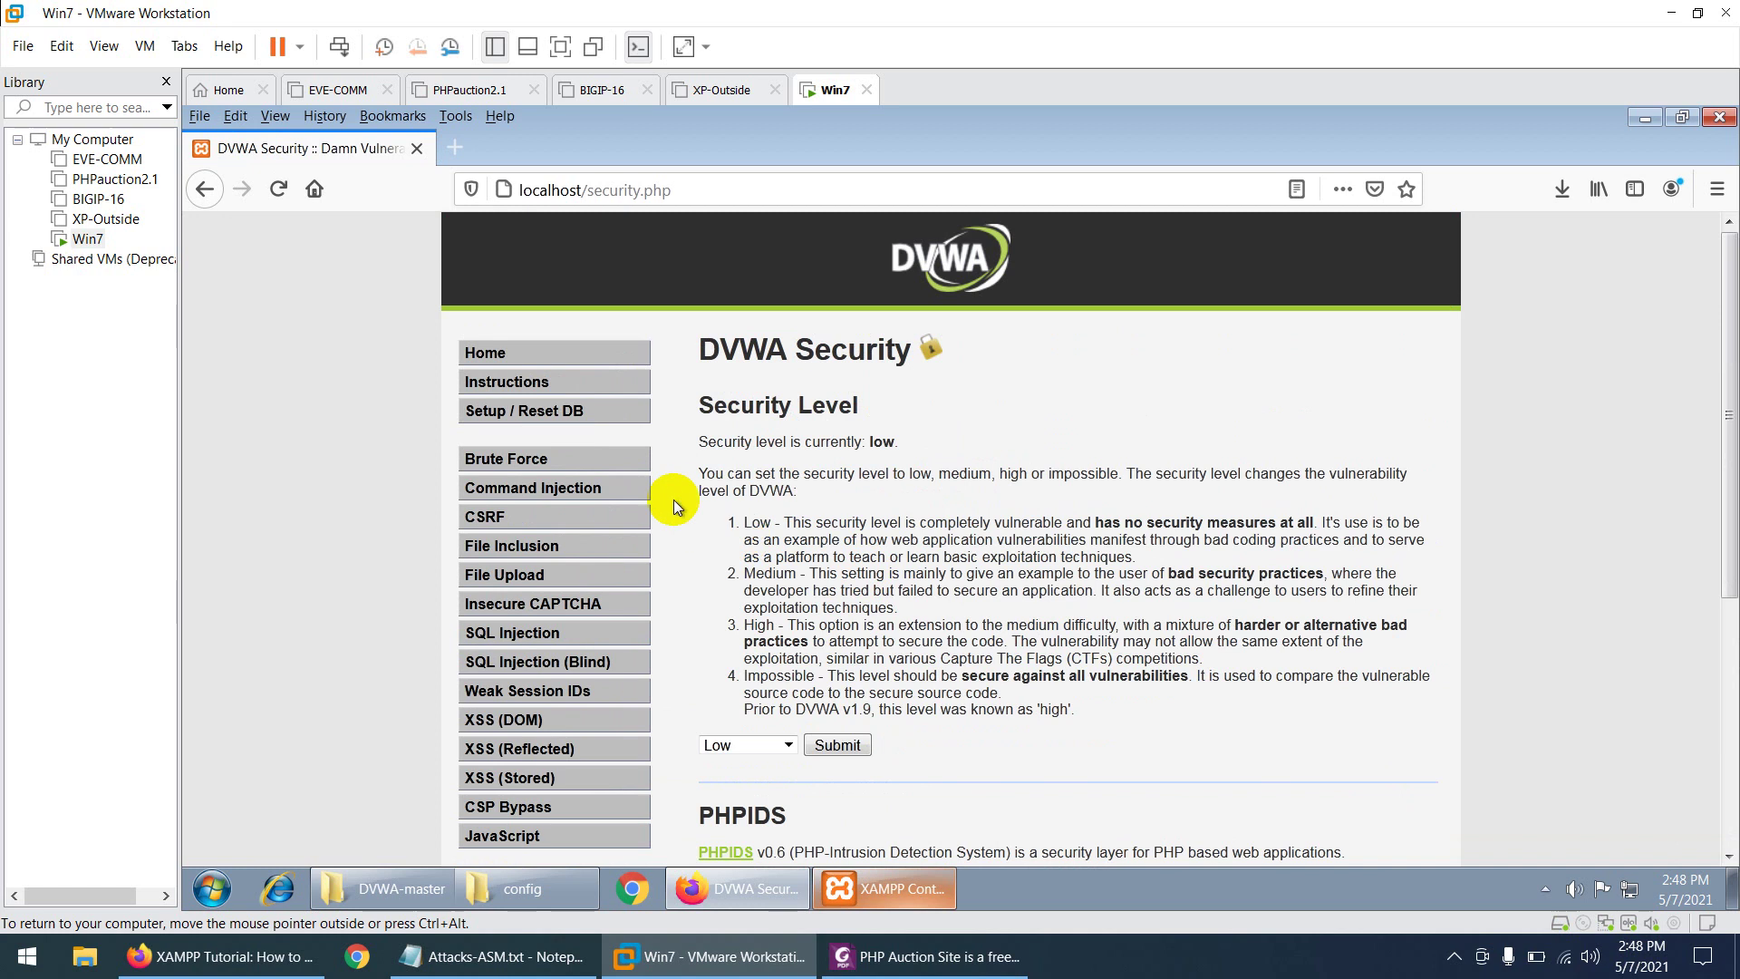
scroll(498, 370, down, 2)
scroll(535, 453, down, 1)
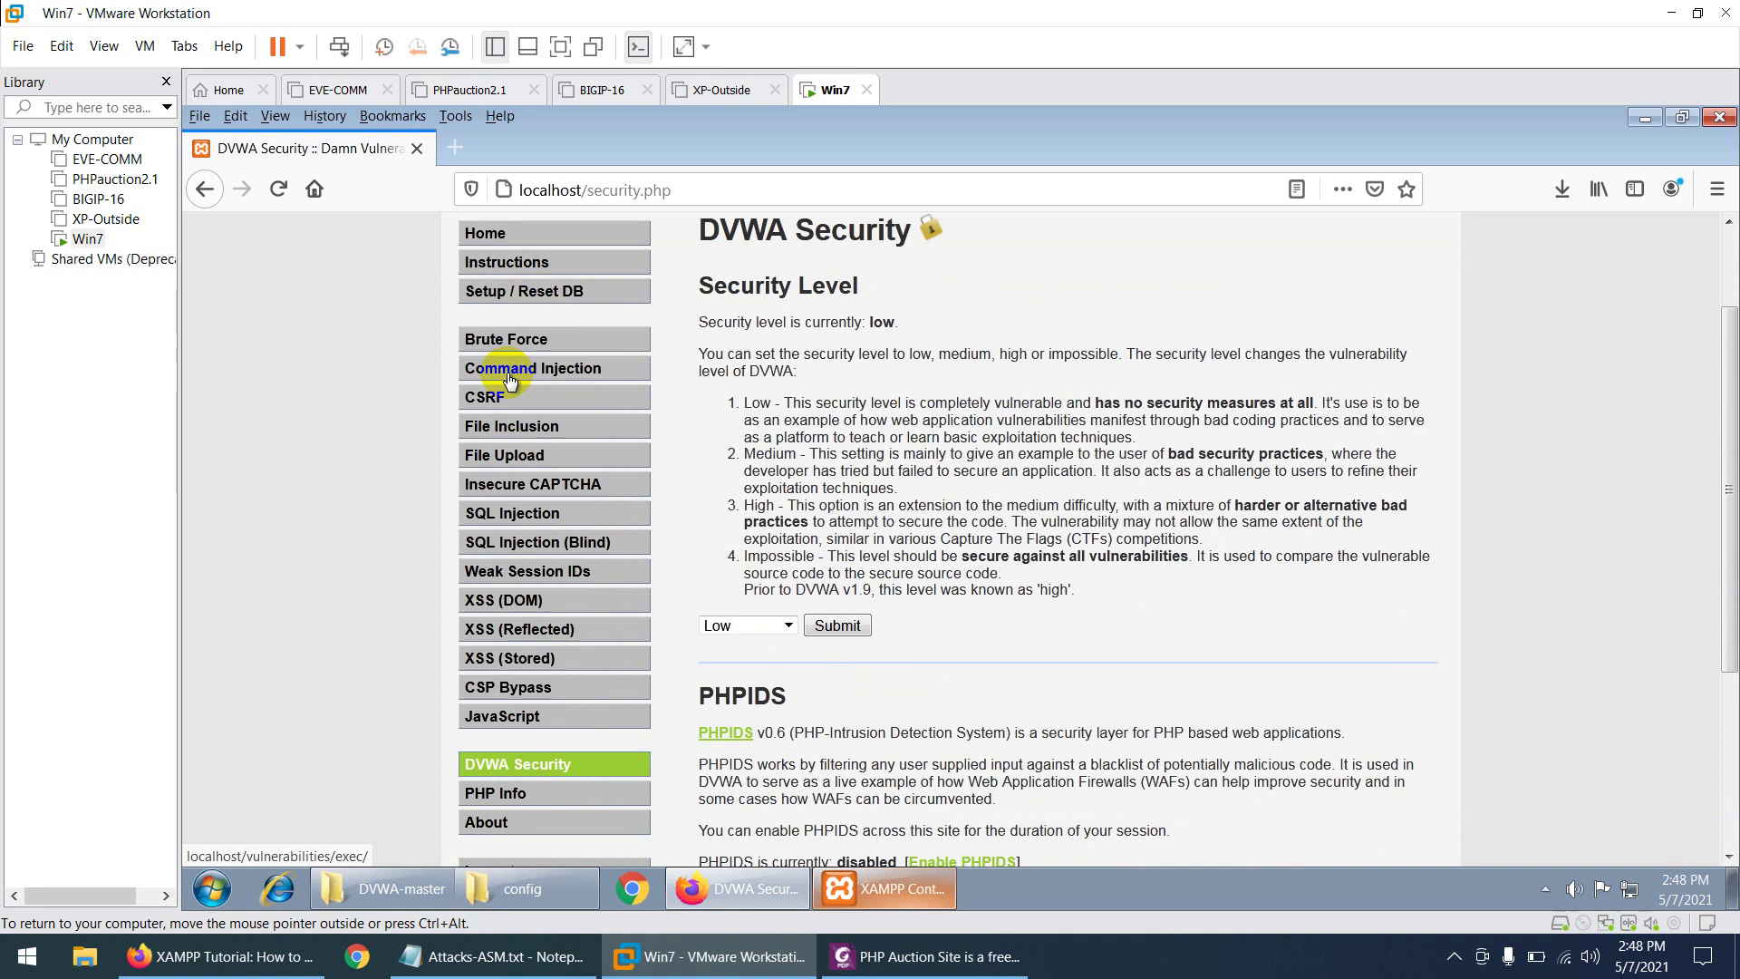
- On DVWA's SQL Injection page, submit User ID 1 to fetch its record
click(577, 374)
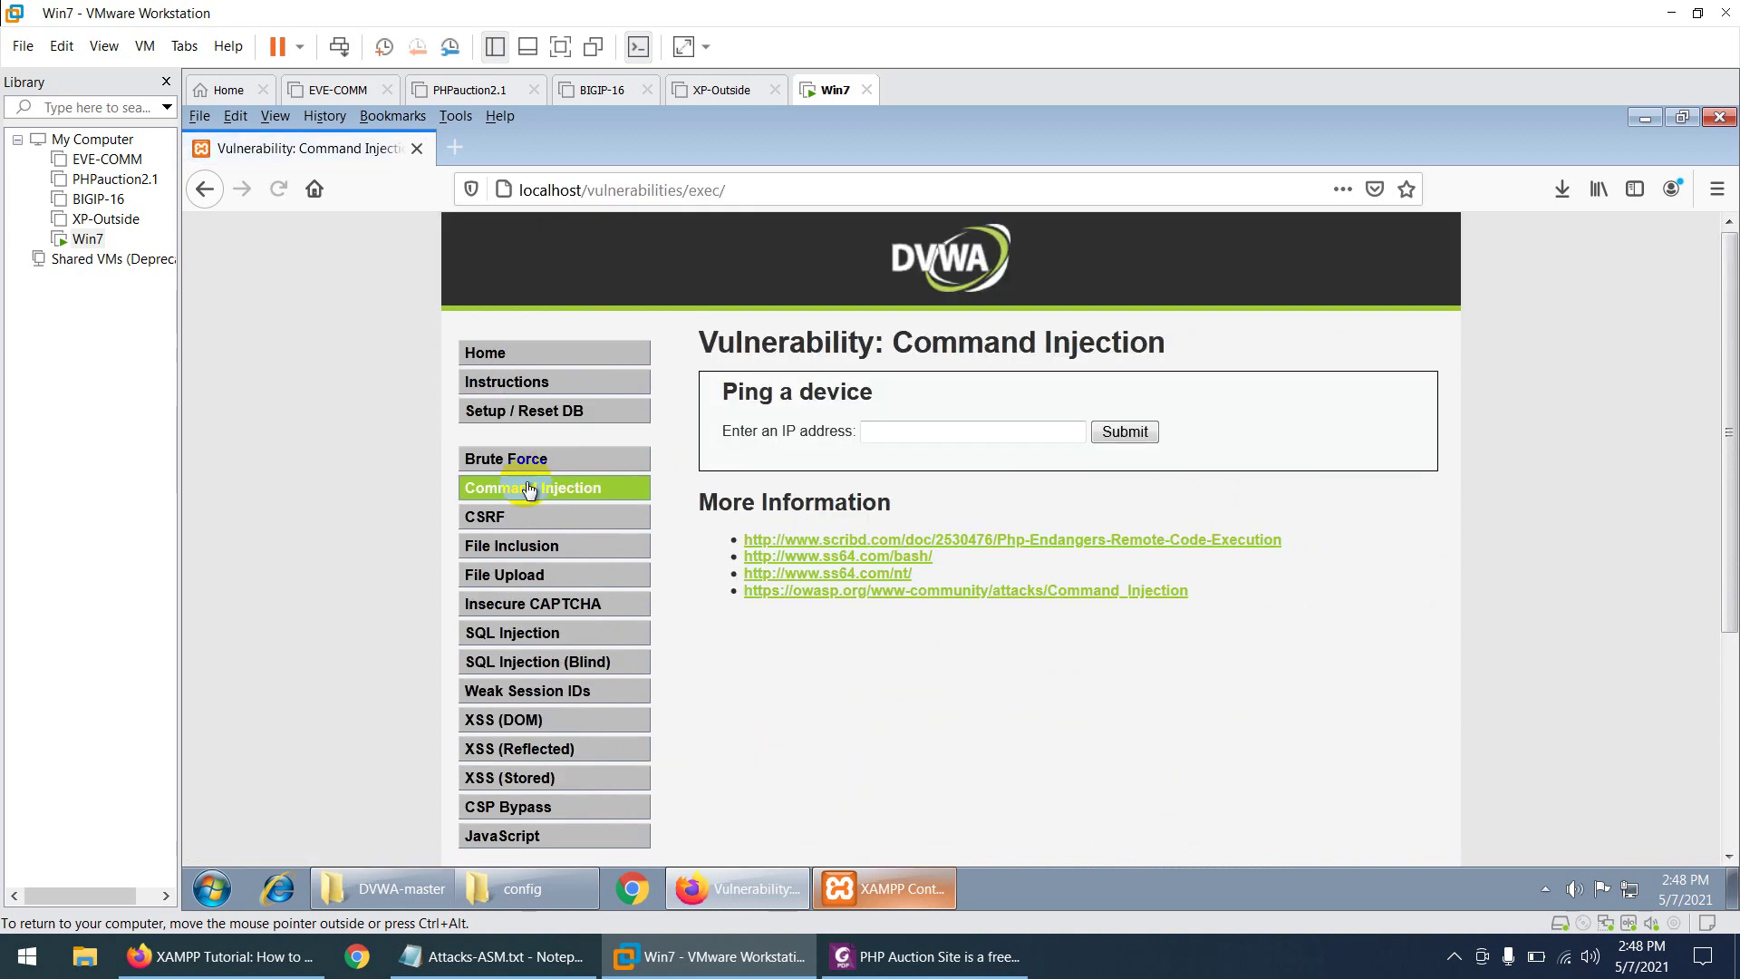
scroll(622, 530, down, 2)
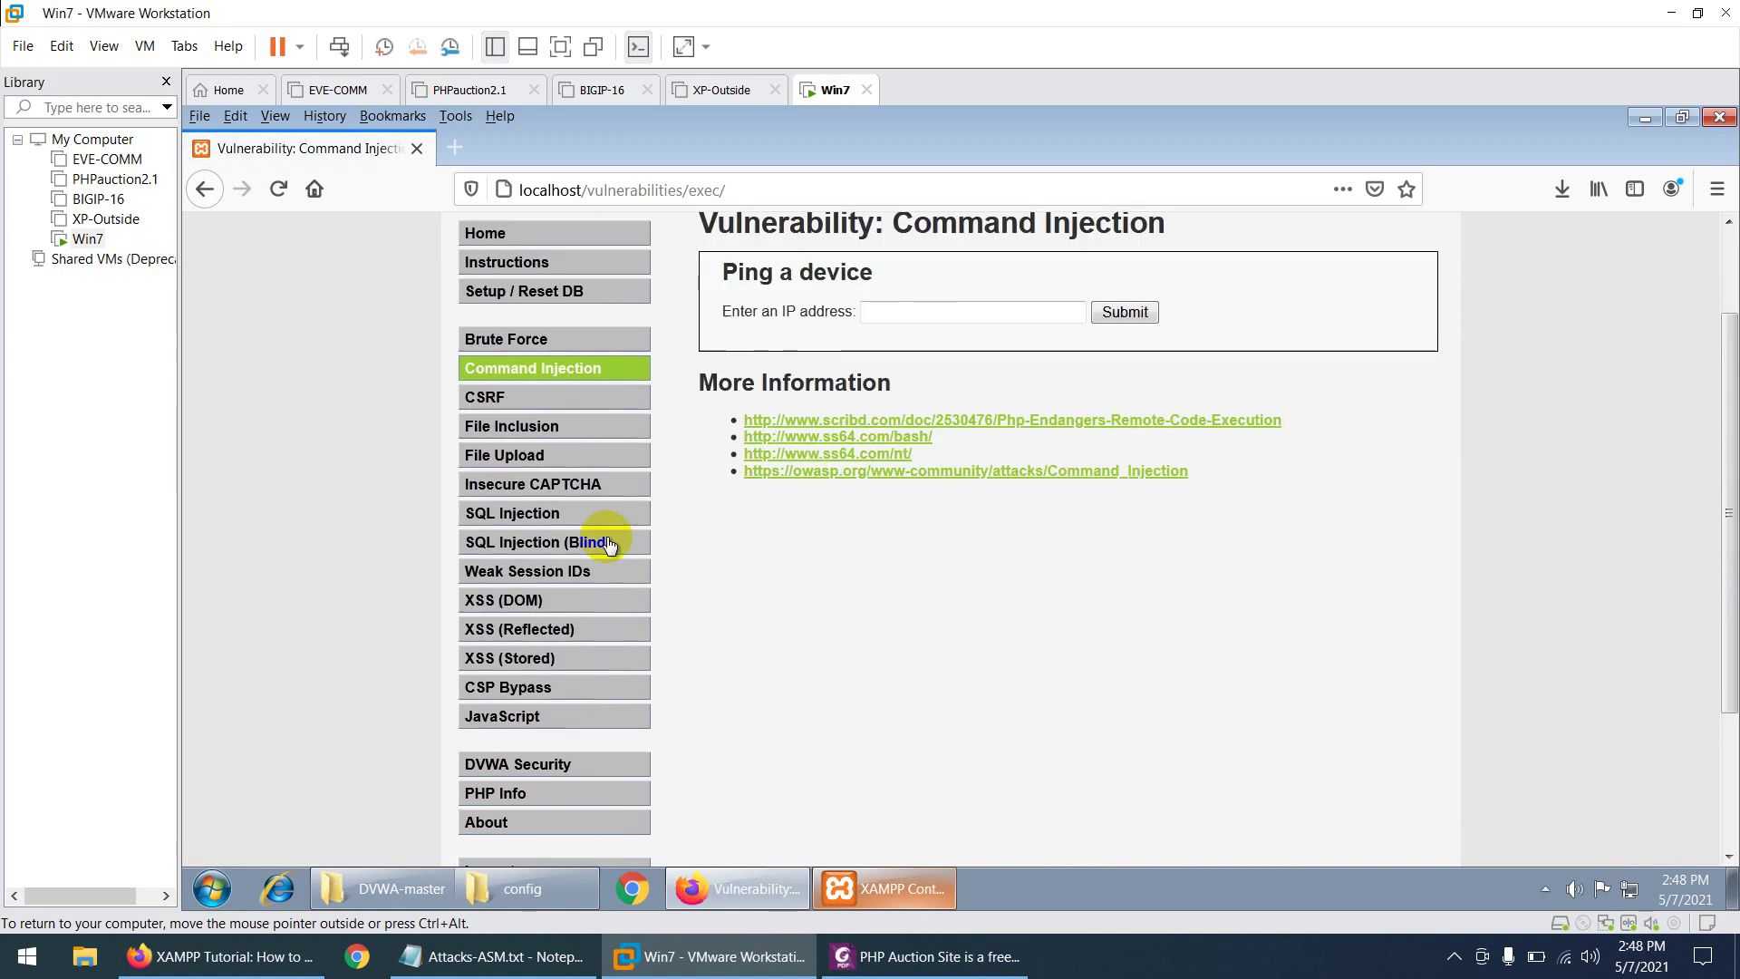
click(524, 514)
click(809, 411)
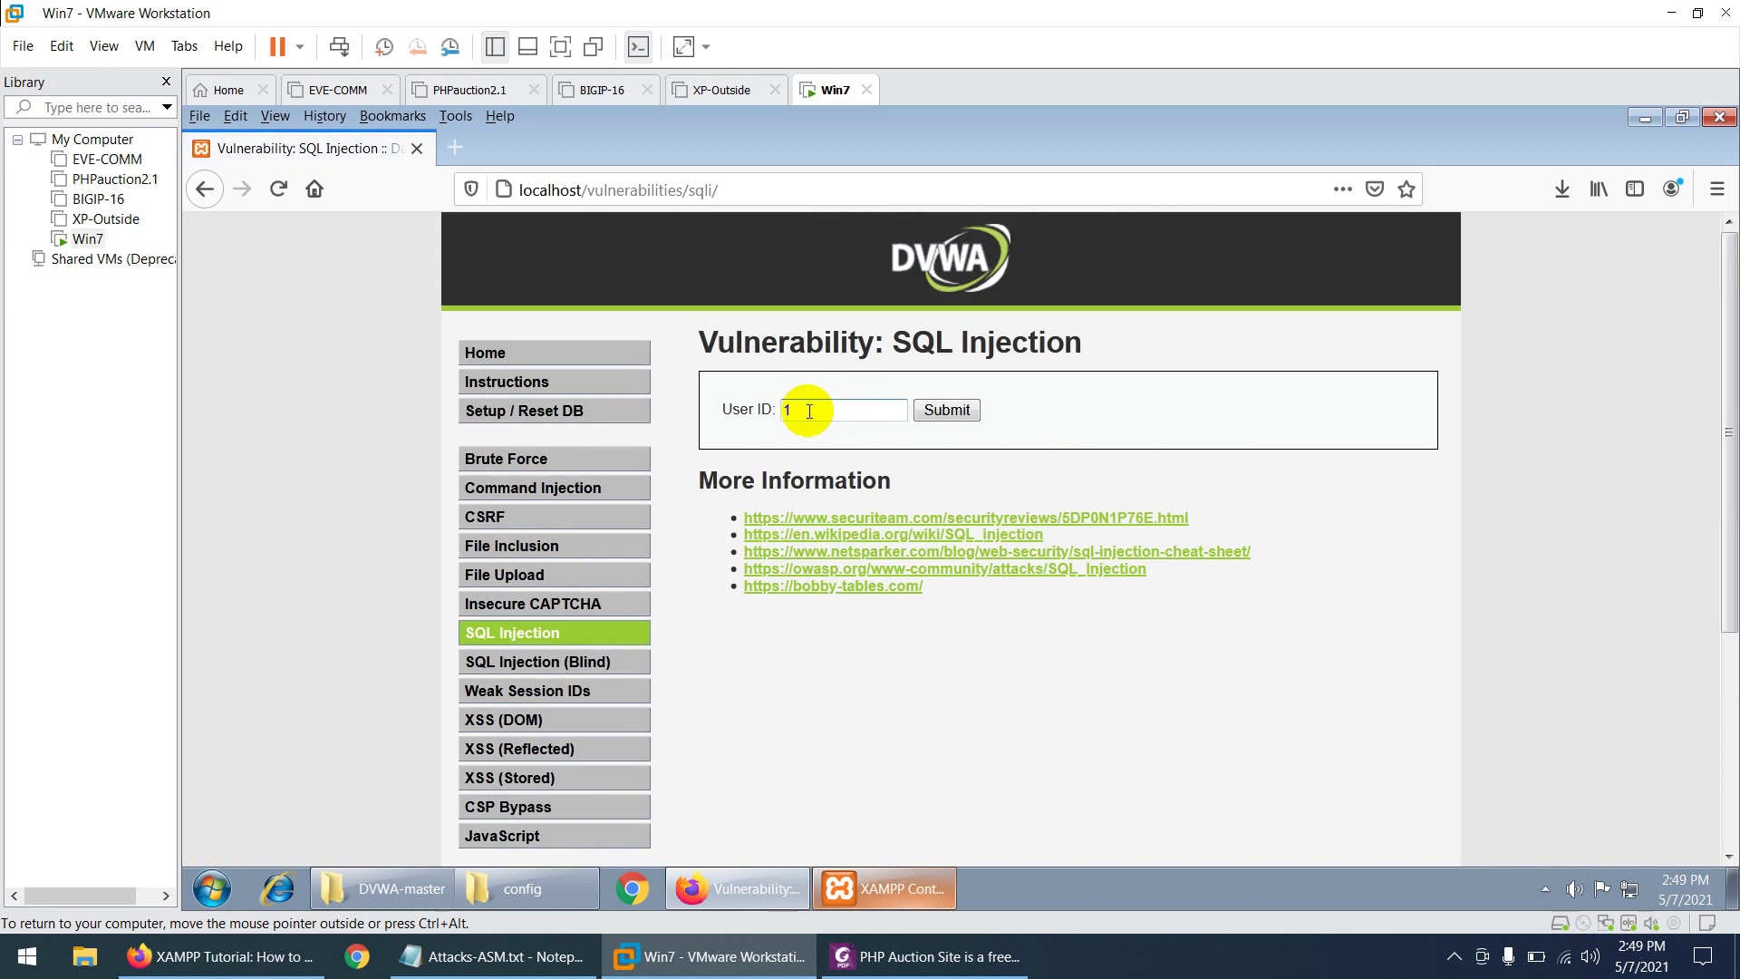
click(941, 410)
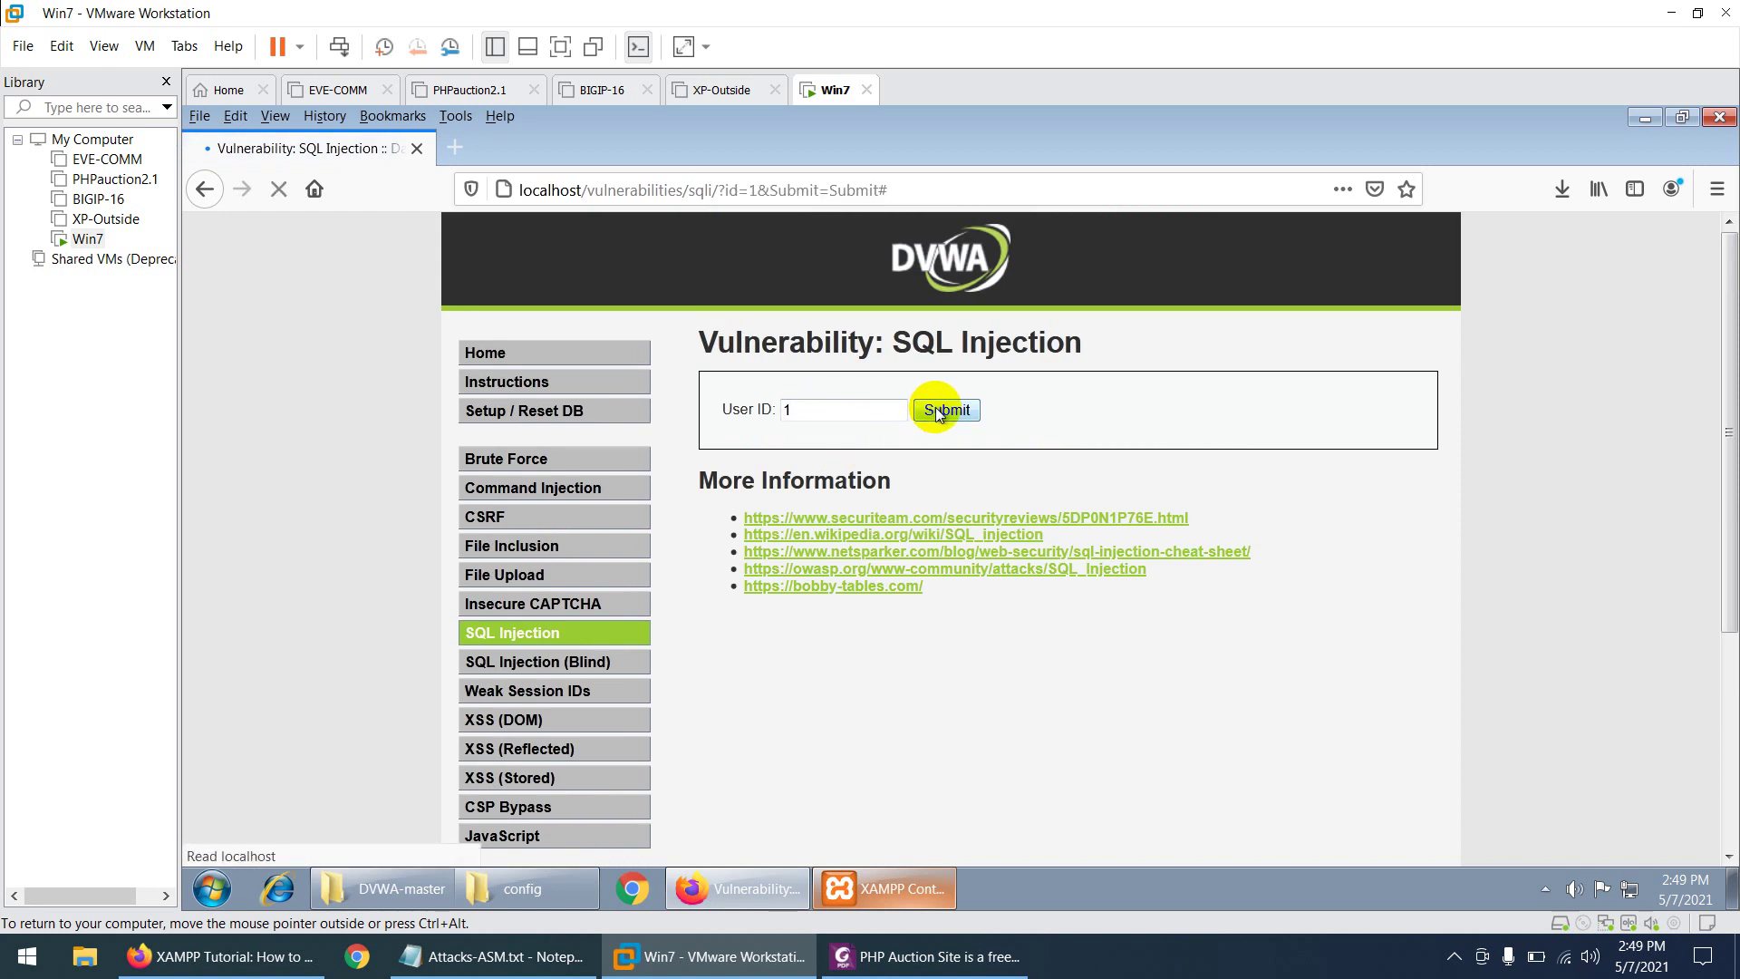
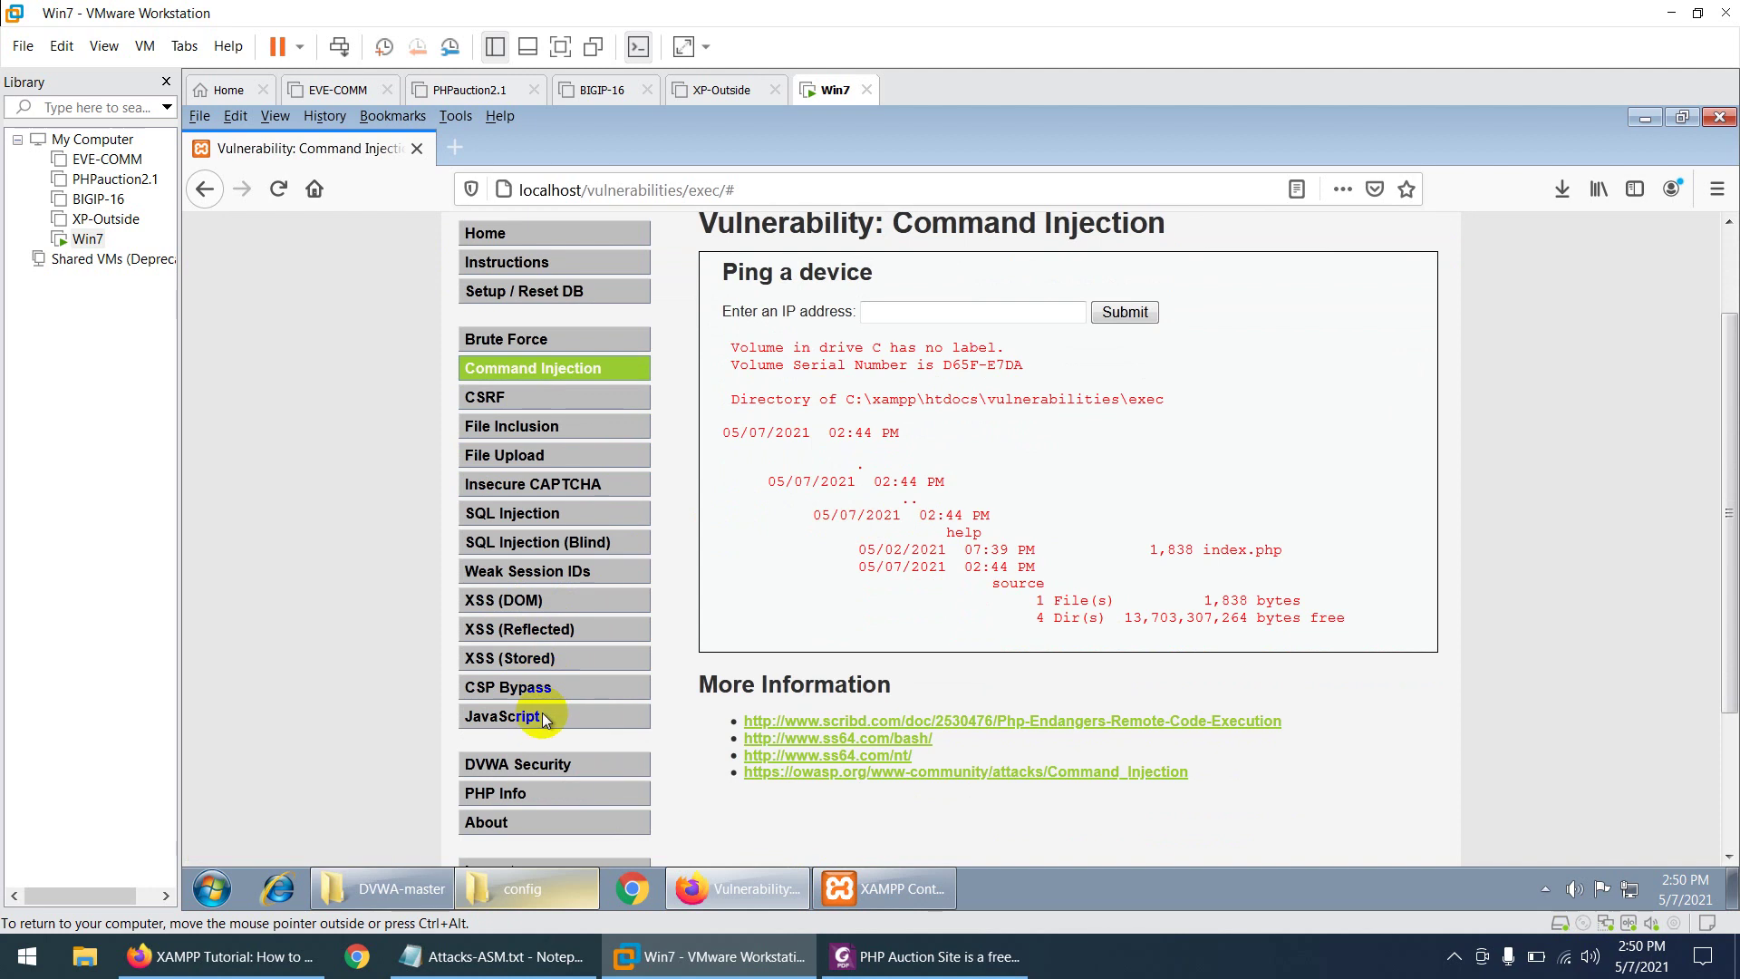
- Open DVWA's Setup / Reset DB page in the guest and create the dvwa database
scroll(542, 713, up, 1)
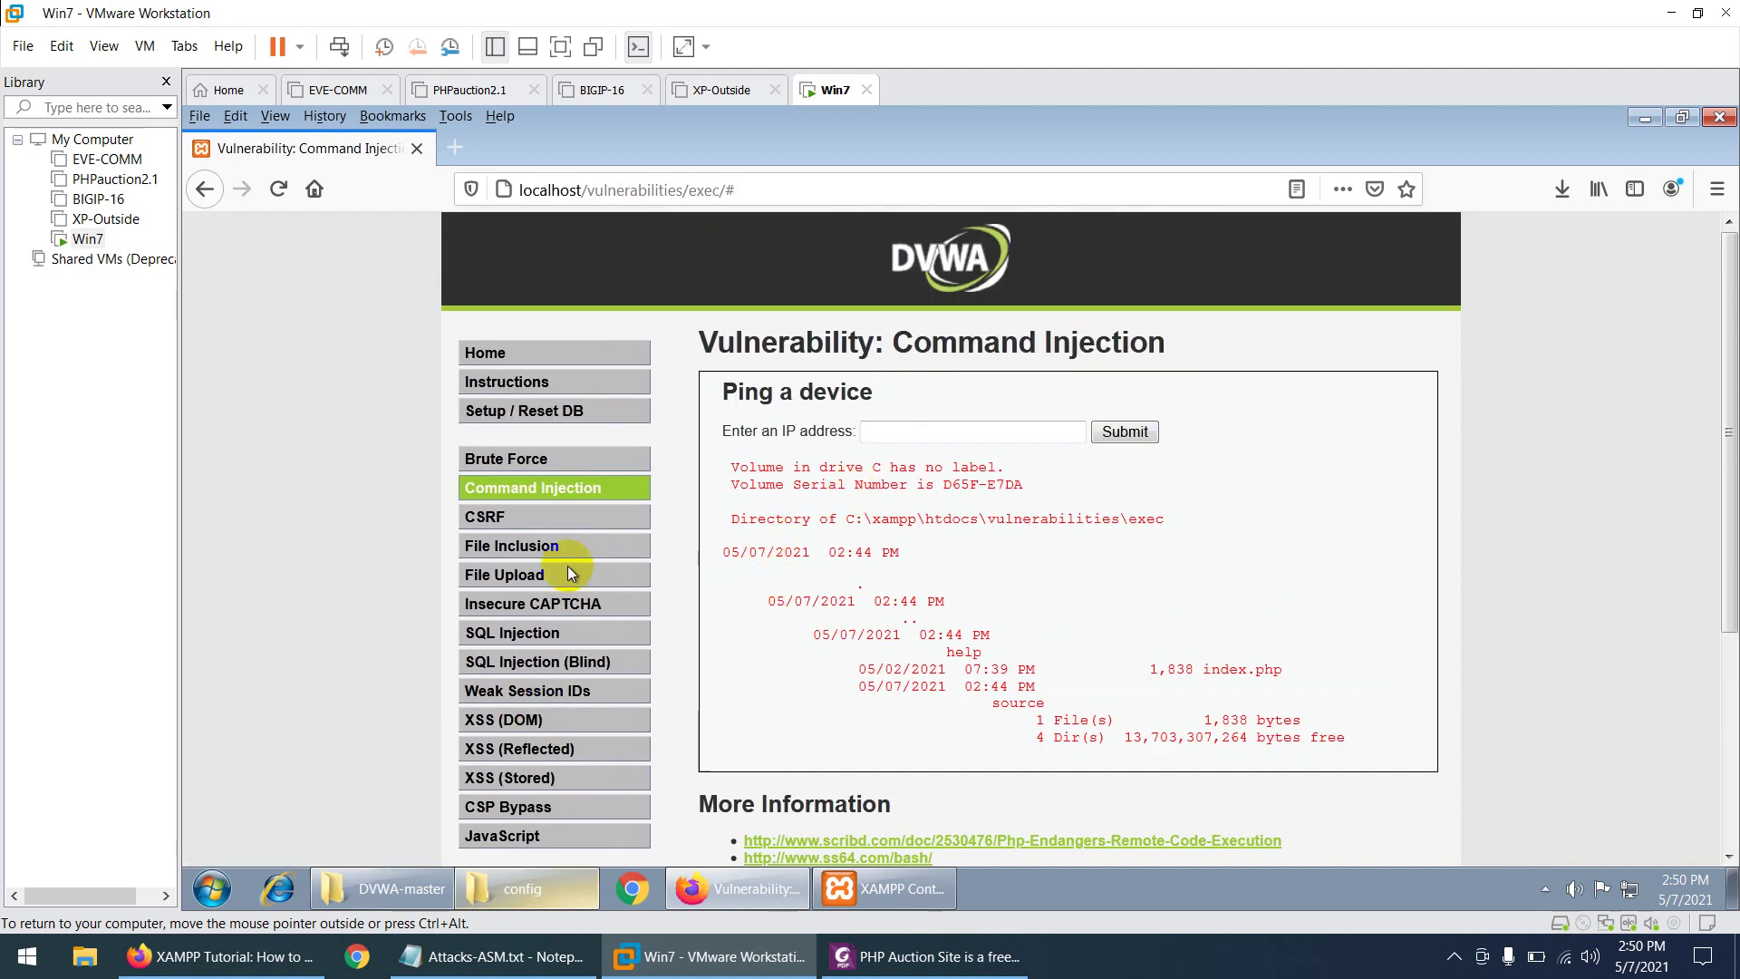
click(560, 414)
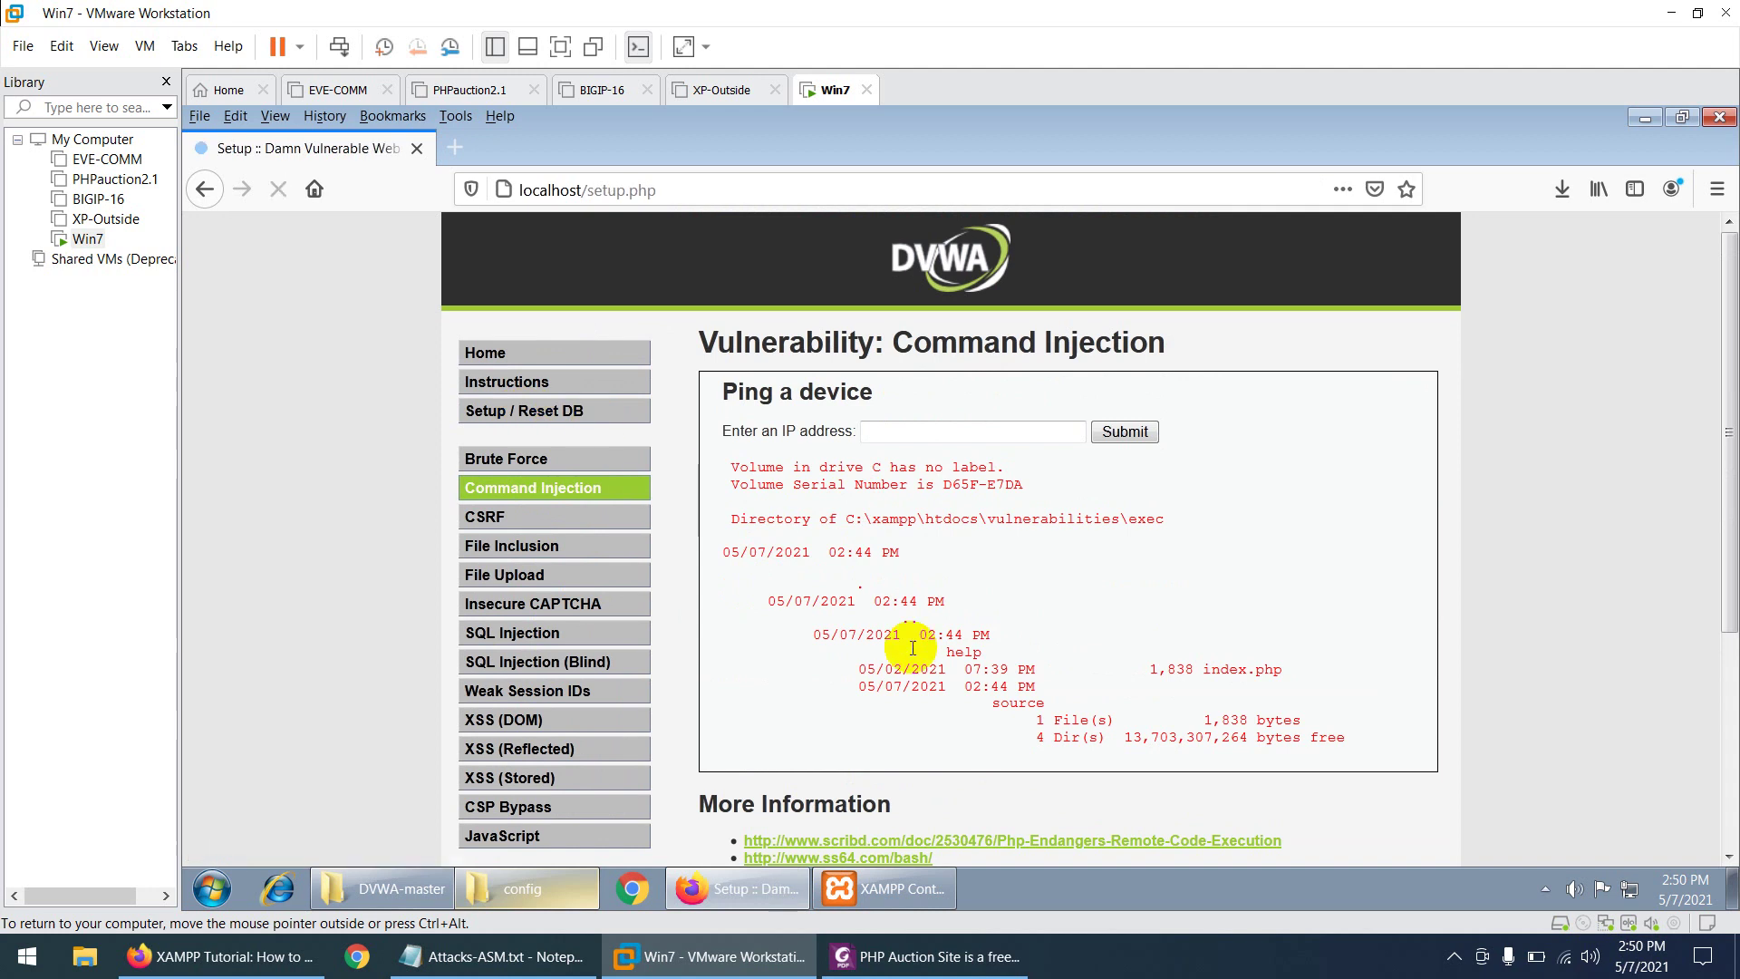
scroll(912, 651, down, 5)
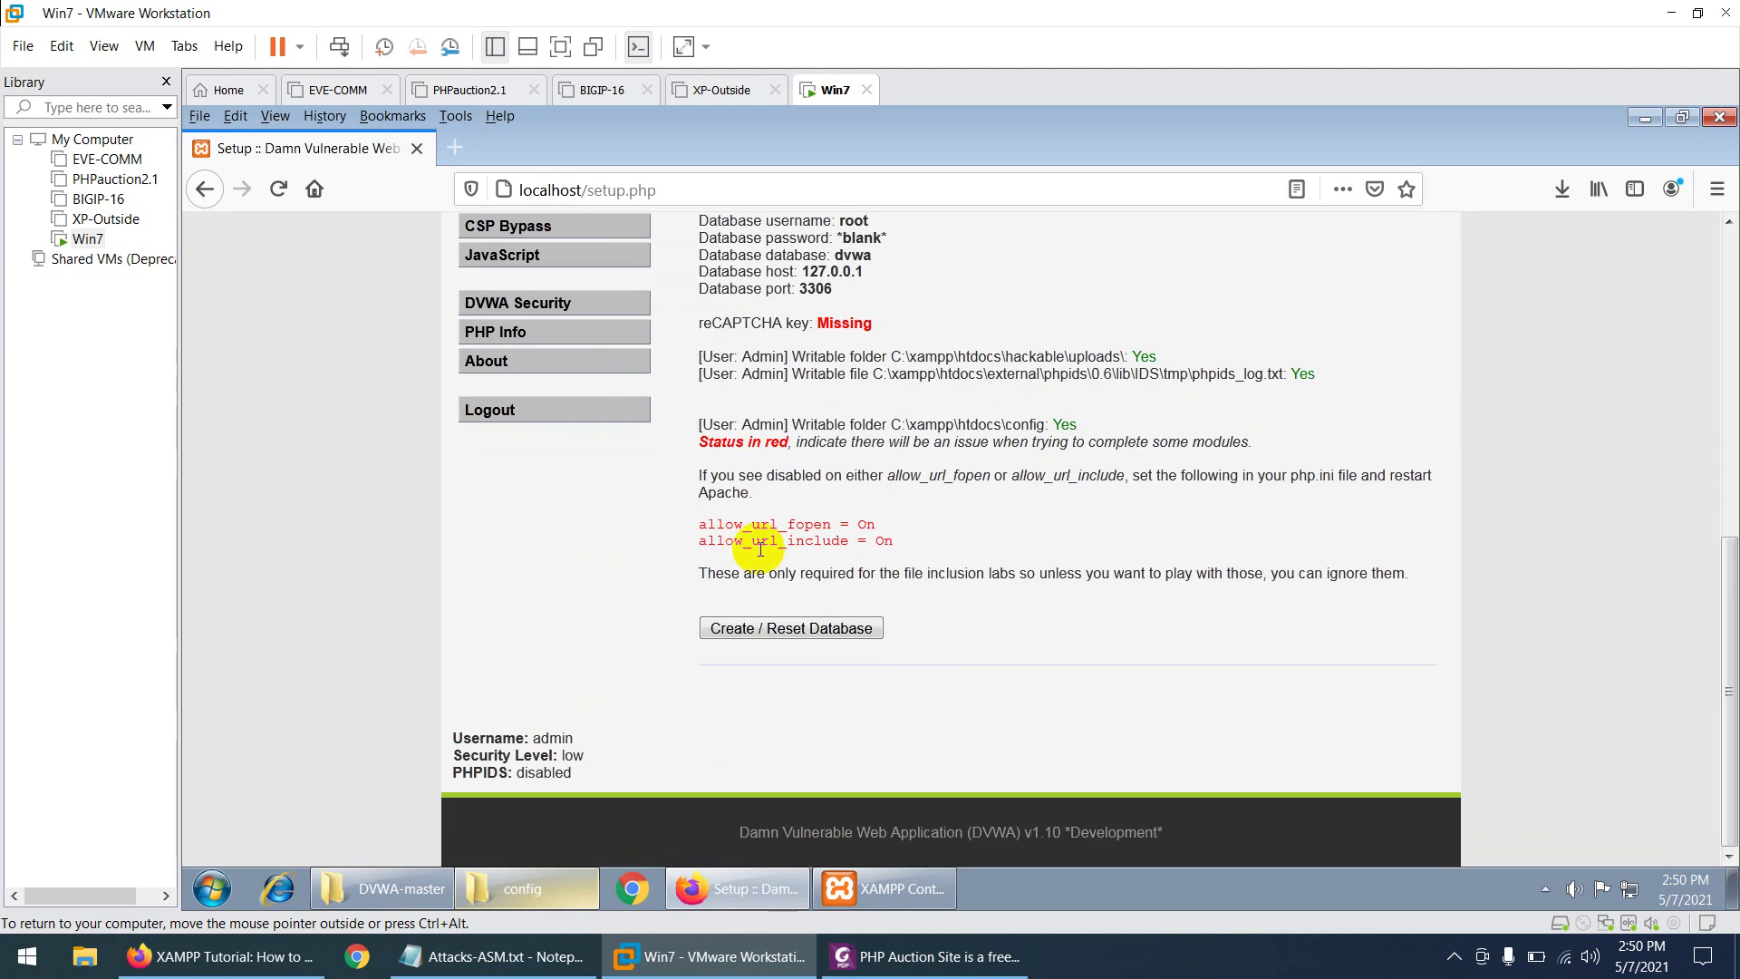
scroll(656, 475, up, 5)
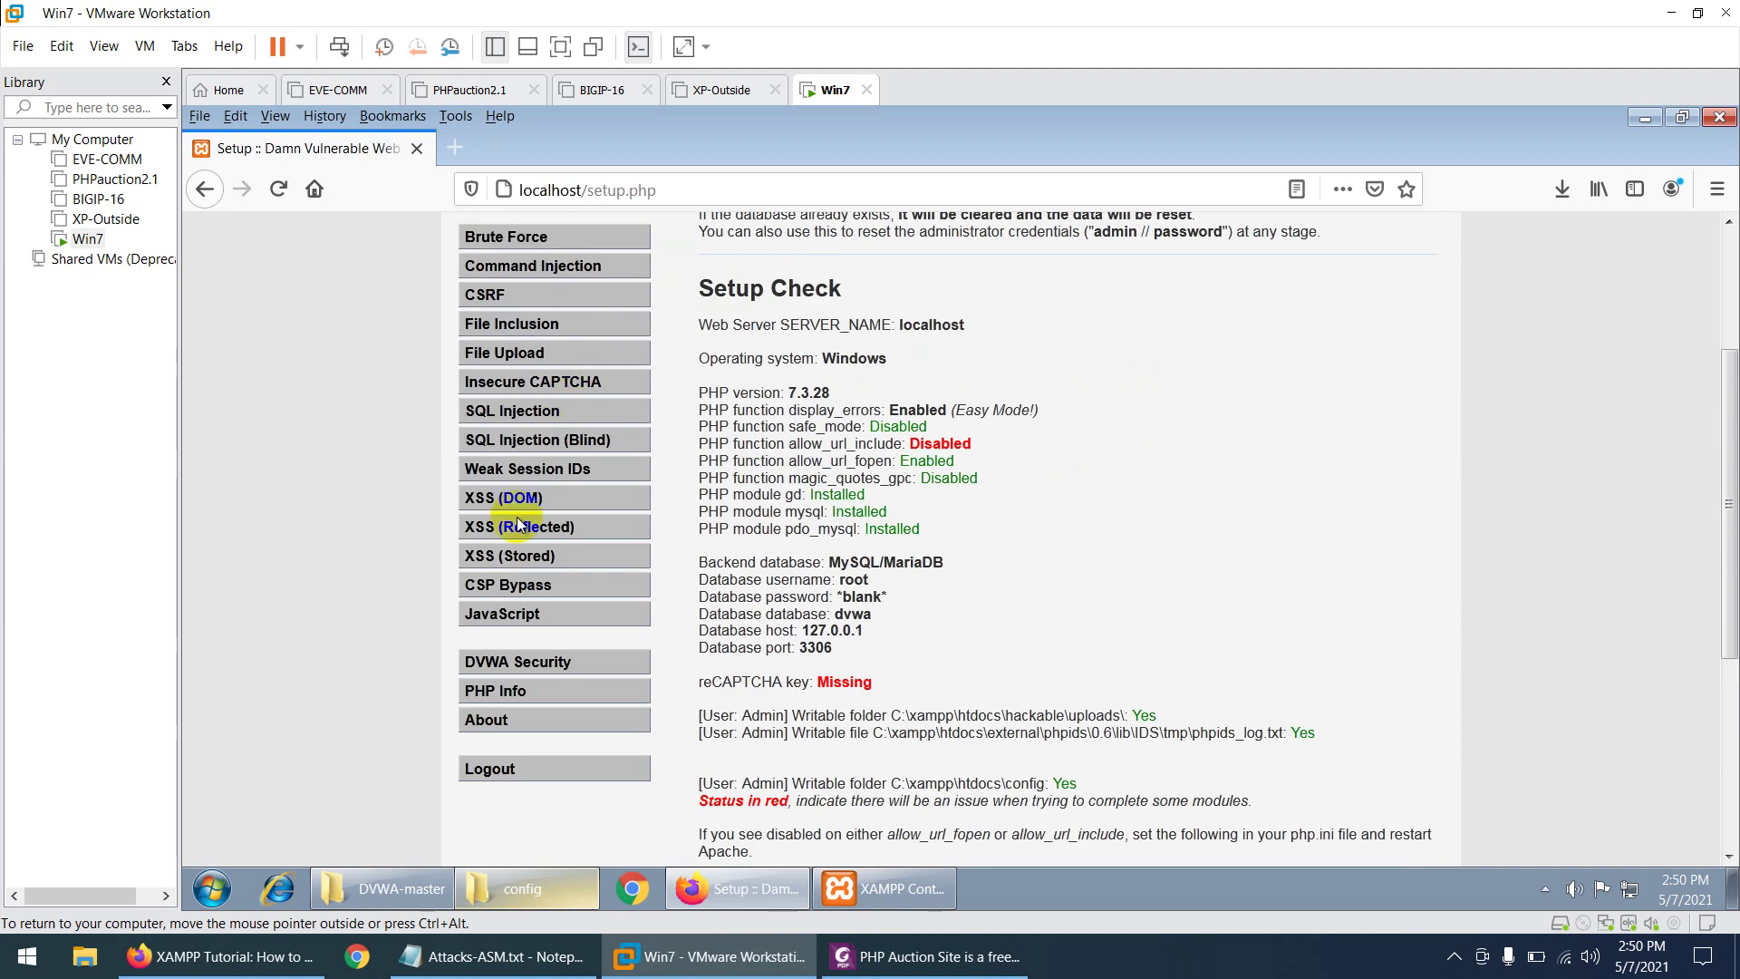
scroll(603, 549, down, 4)
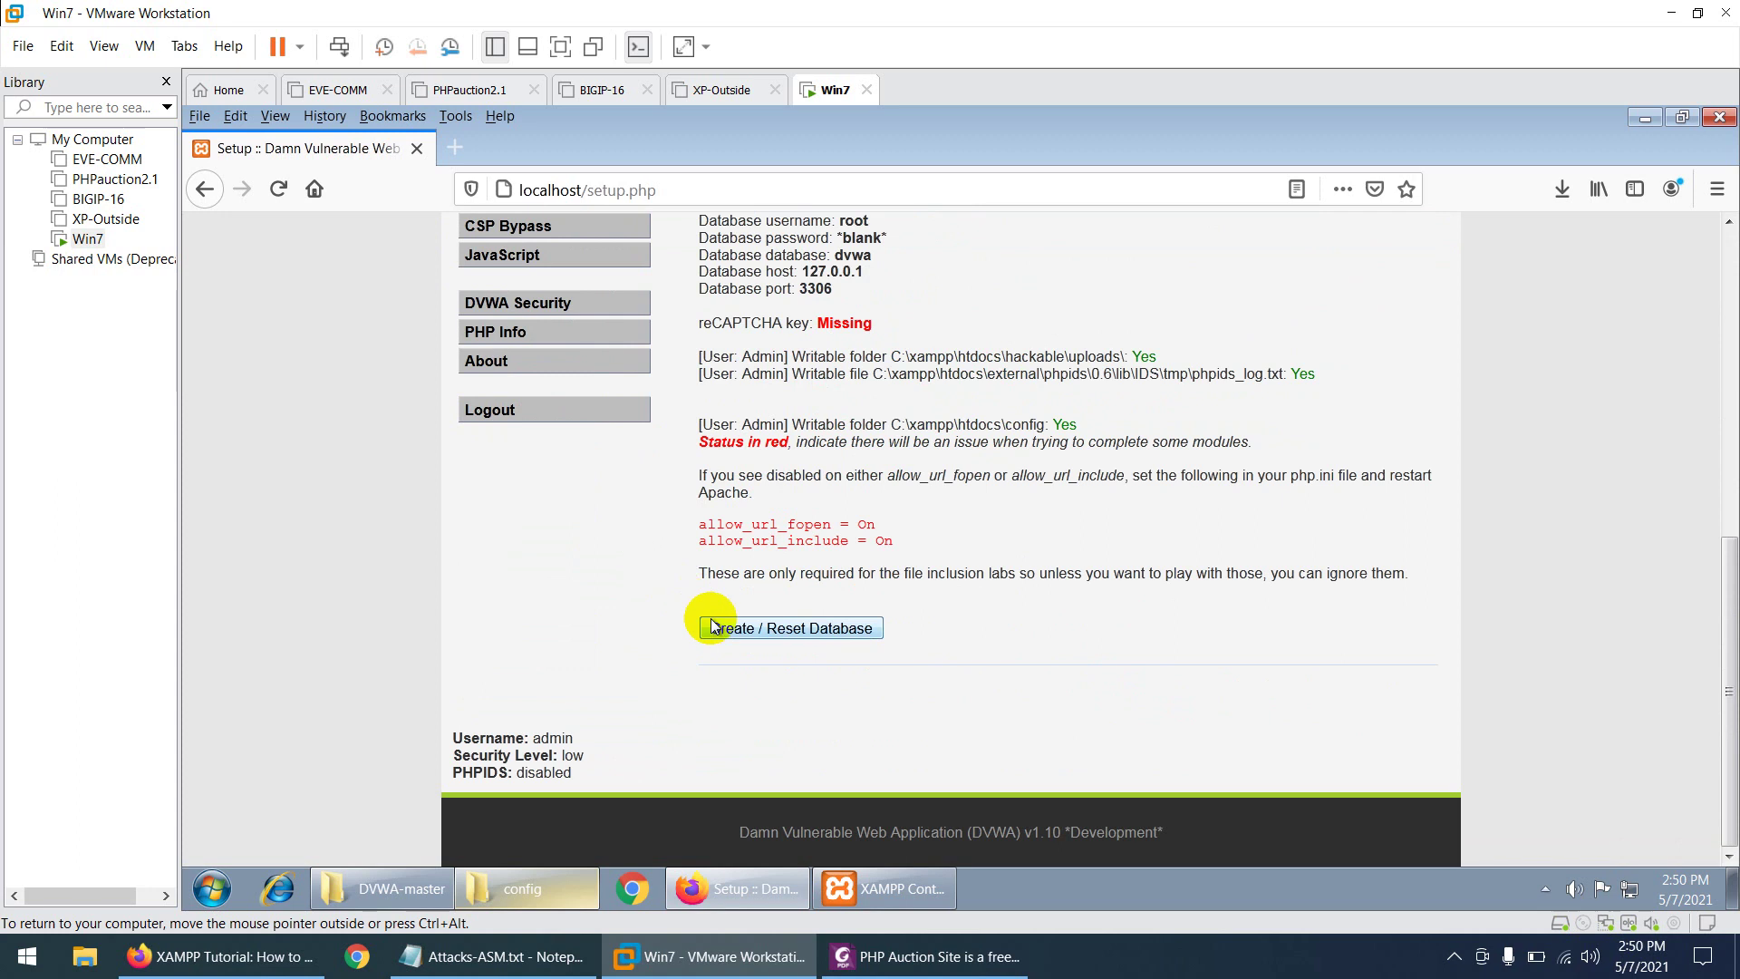
scroll(706, 561, up, 6)
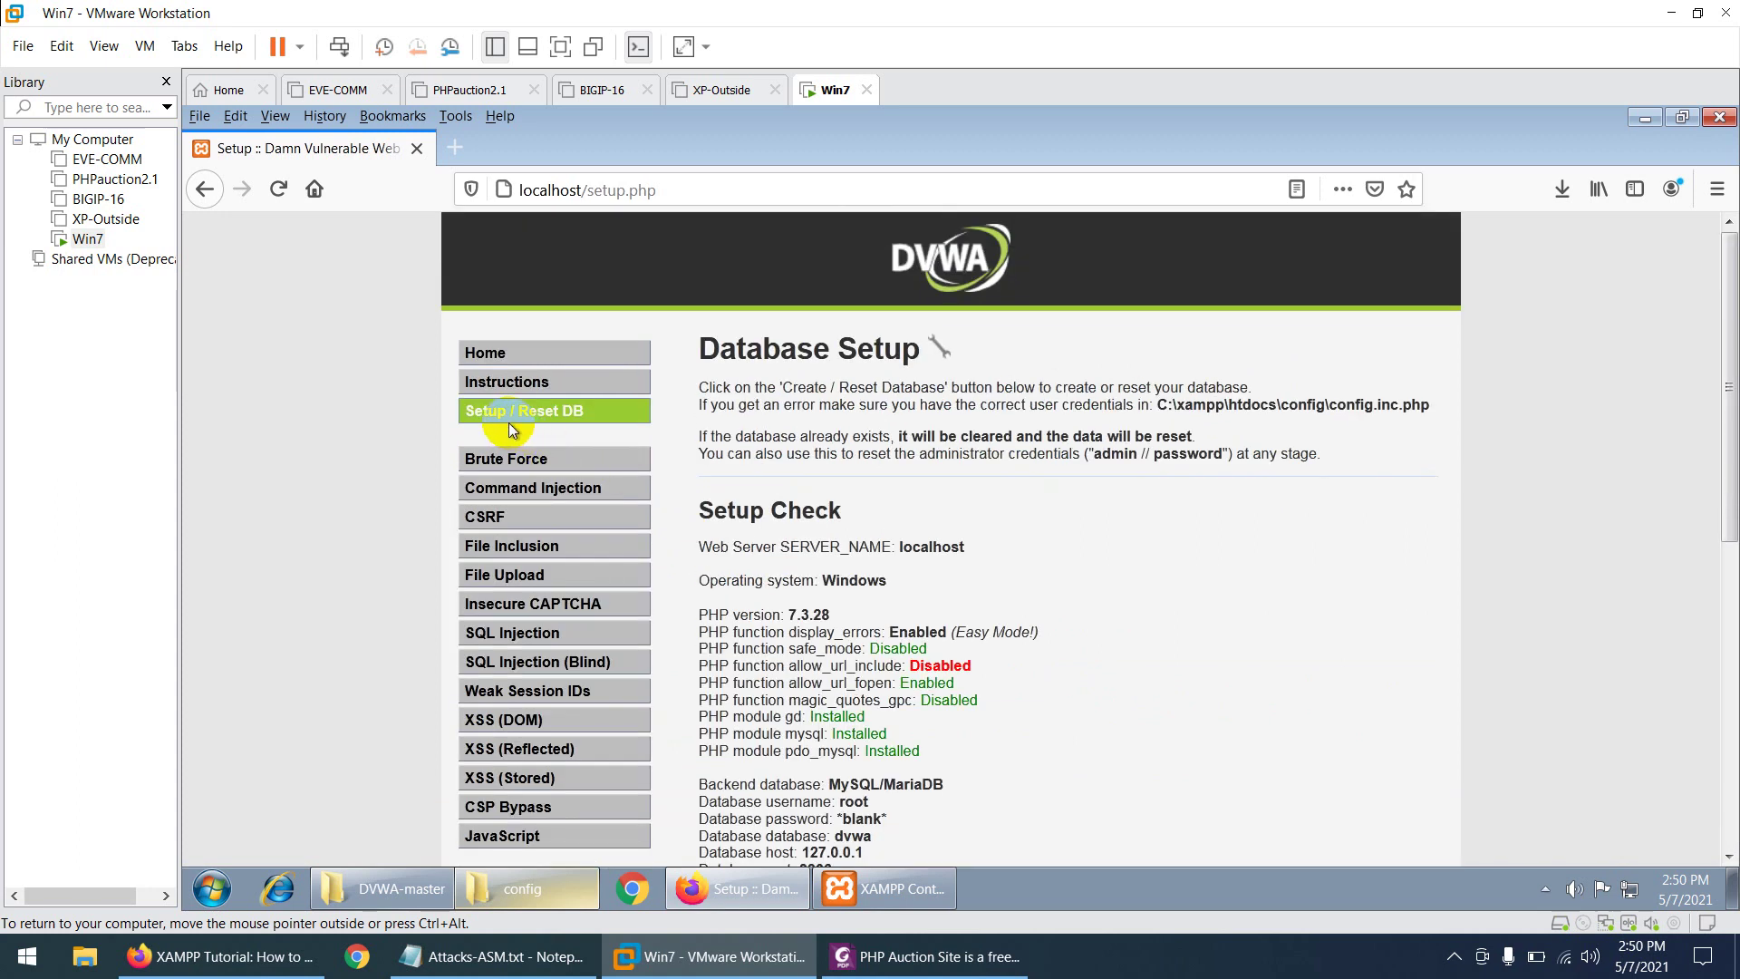
scroll(584, 424, down, 5)
click(781, 732)
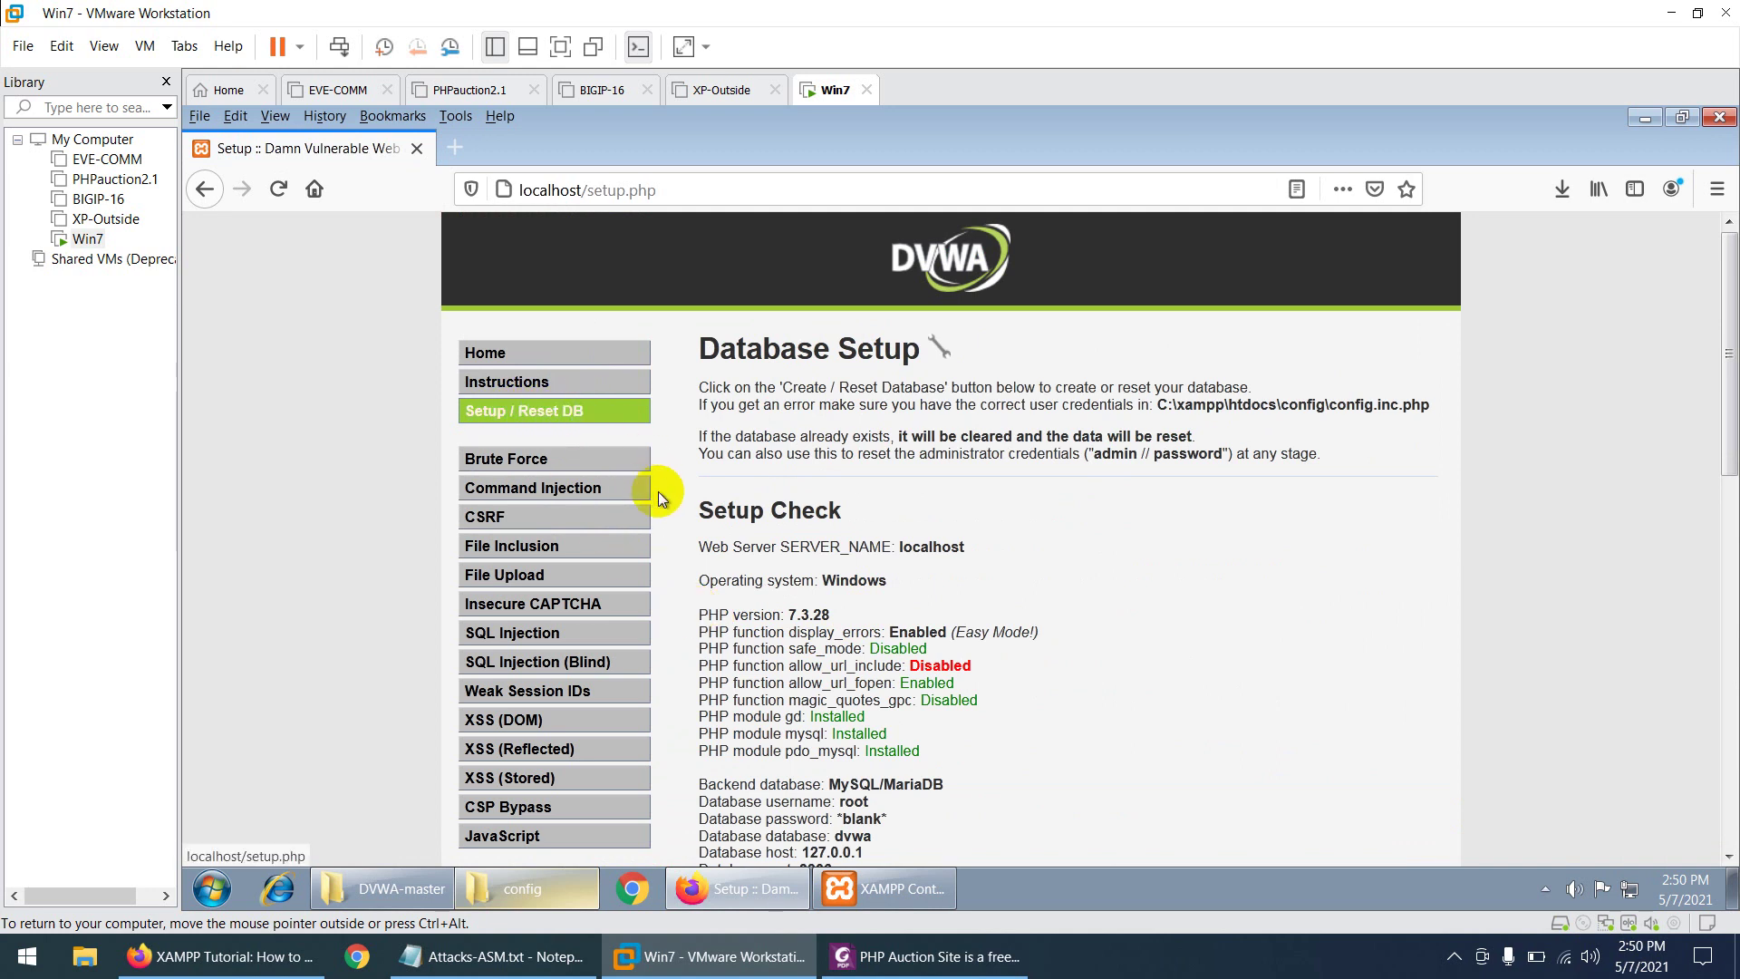
scroll(651, 526, down, 6)
scroll(588, 499, up, 3)
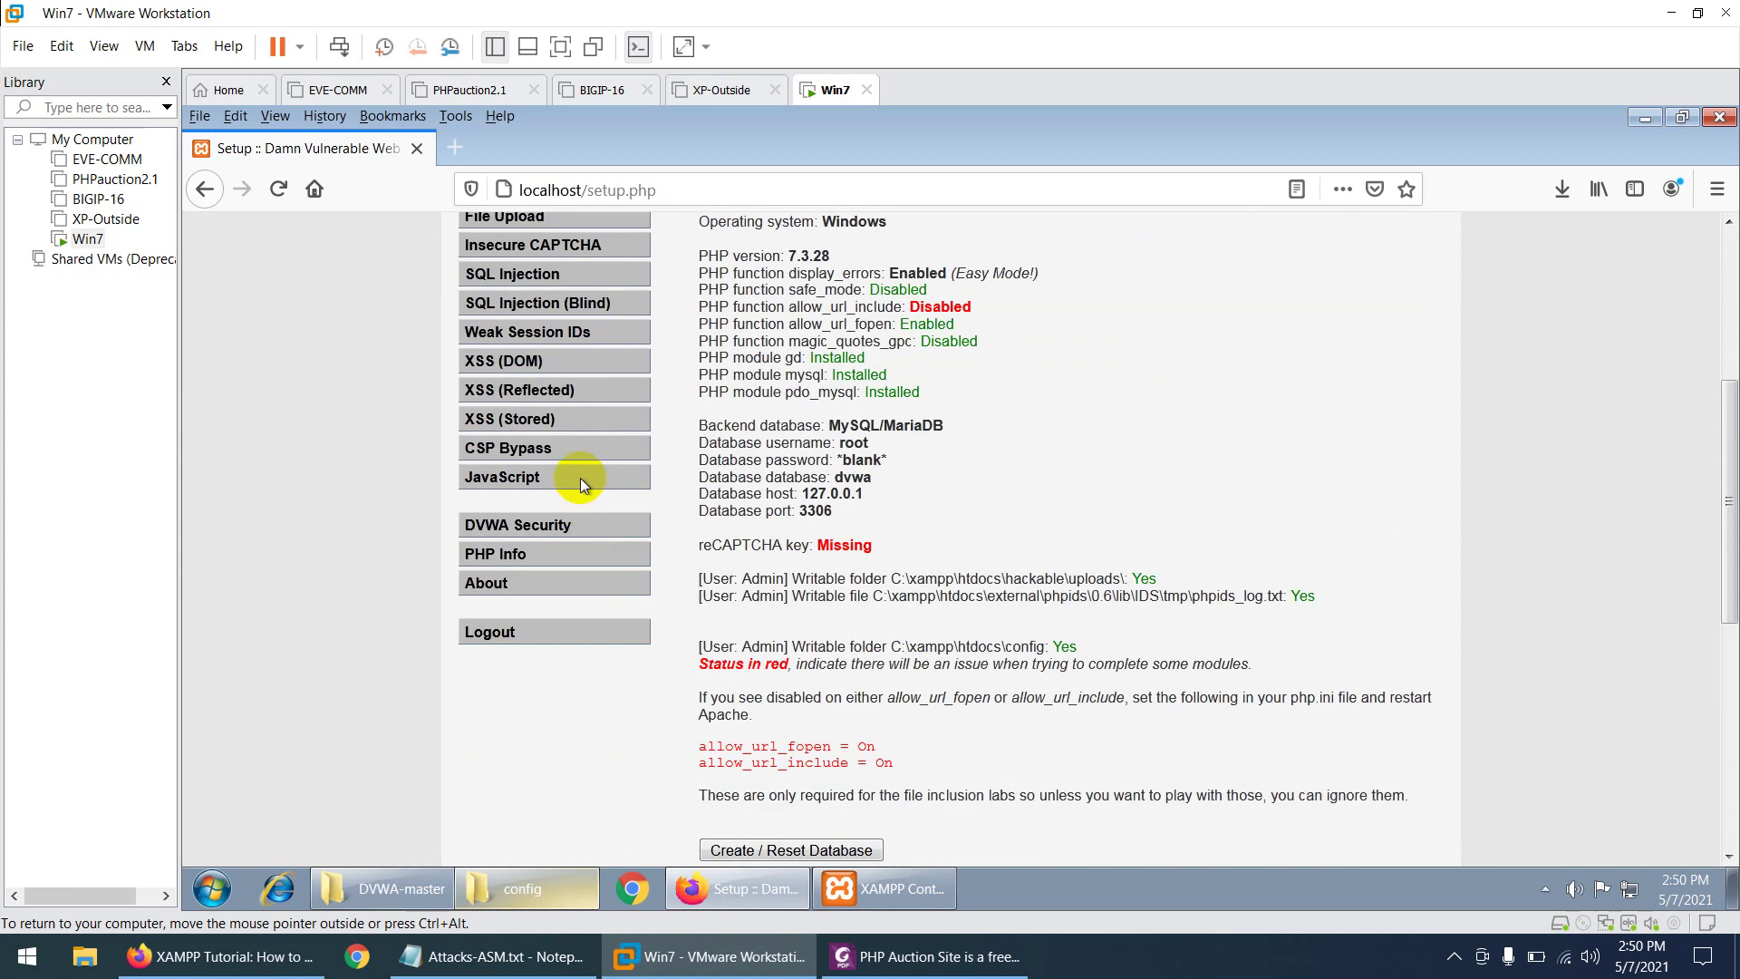
- Open the DVWA Security page and confirm the security level reads Low
click(536, 517)
scroll(797, 613, down, 3)
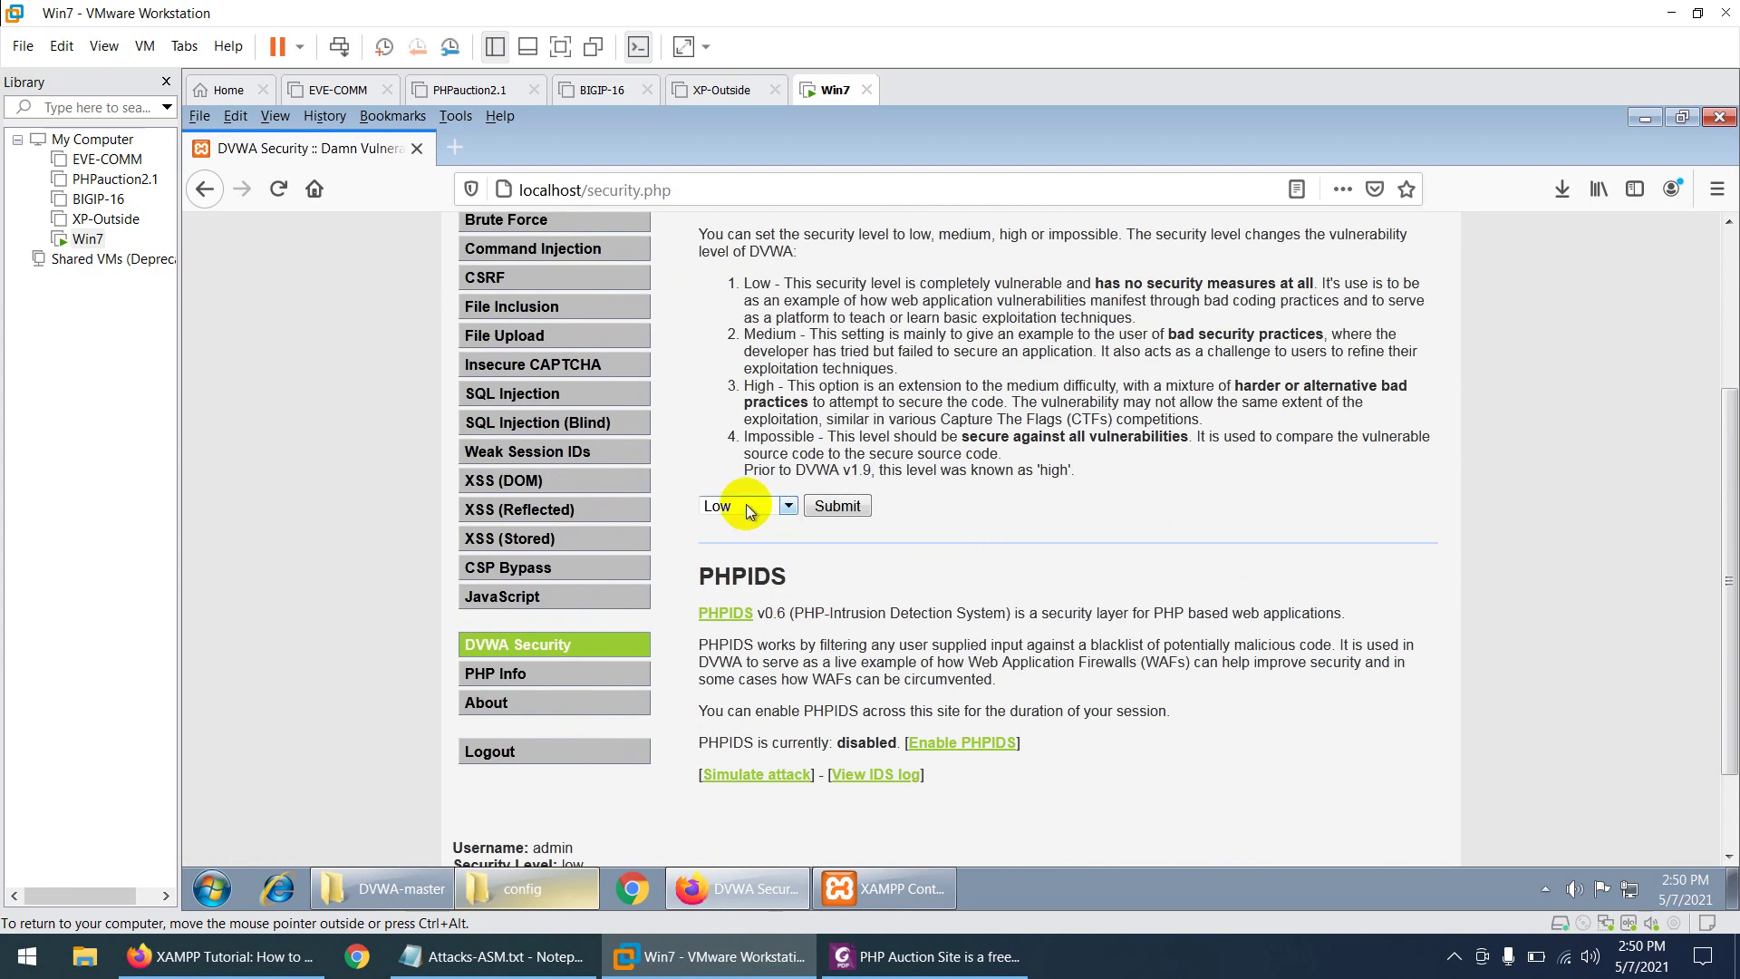
scroll(936, 576, up, 3)
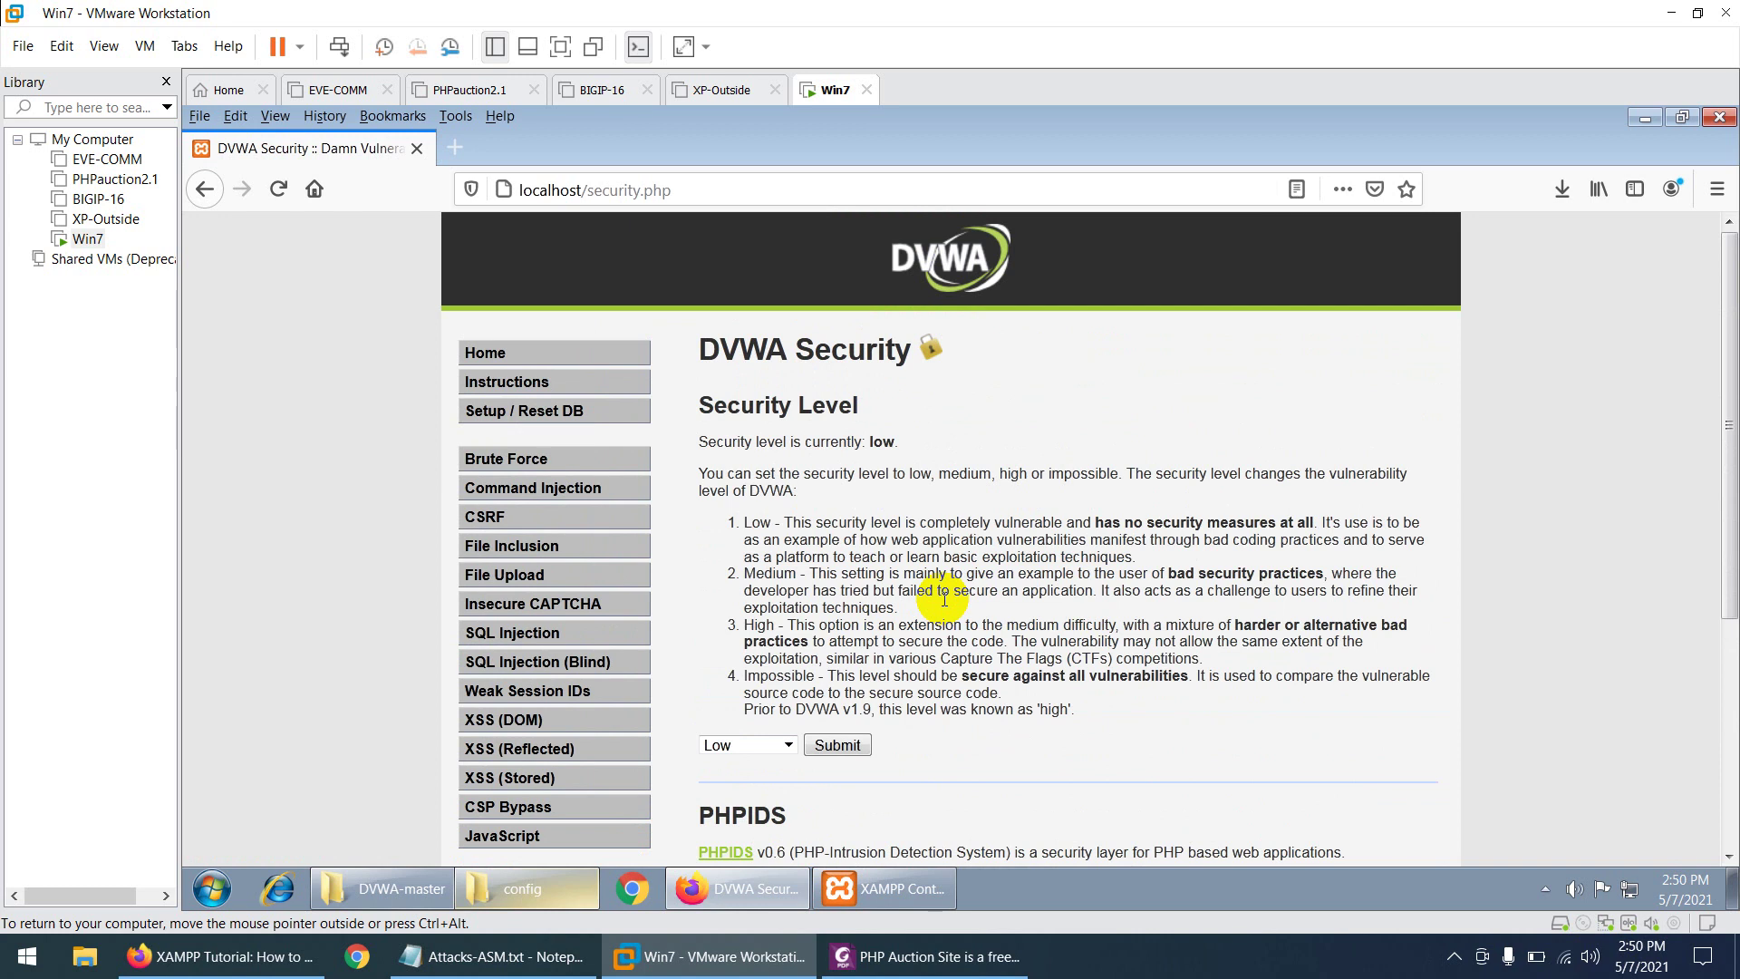
scroll(944, 599, down, 2)
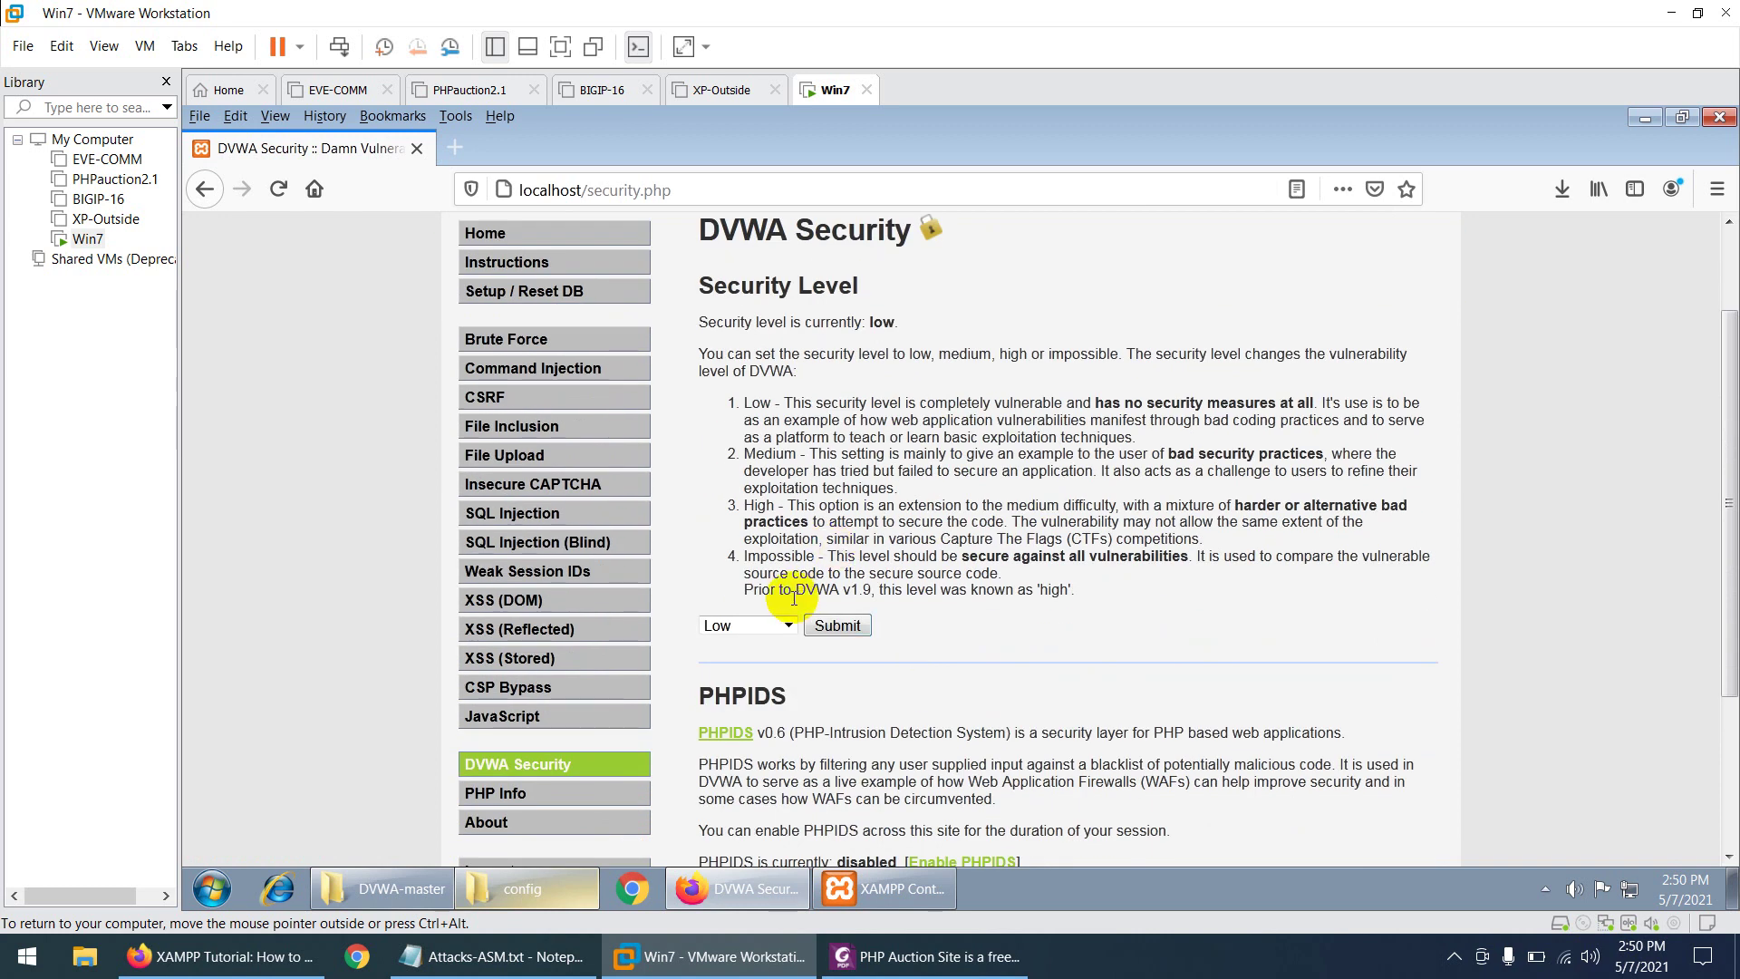
scroll(802, 589, up, 2)
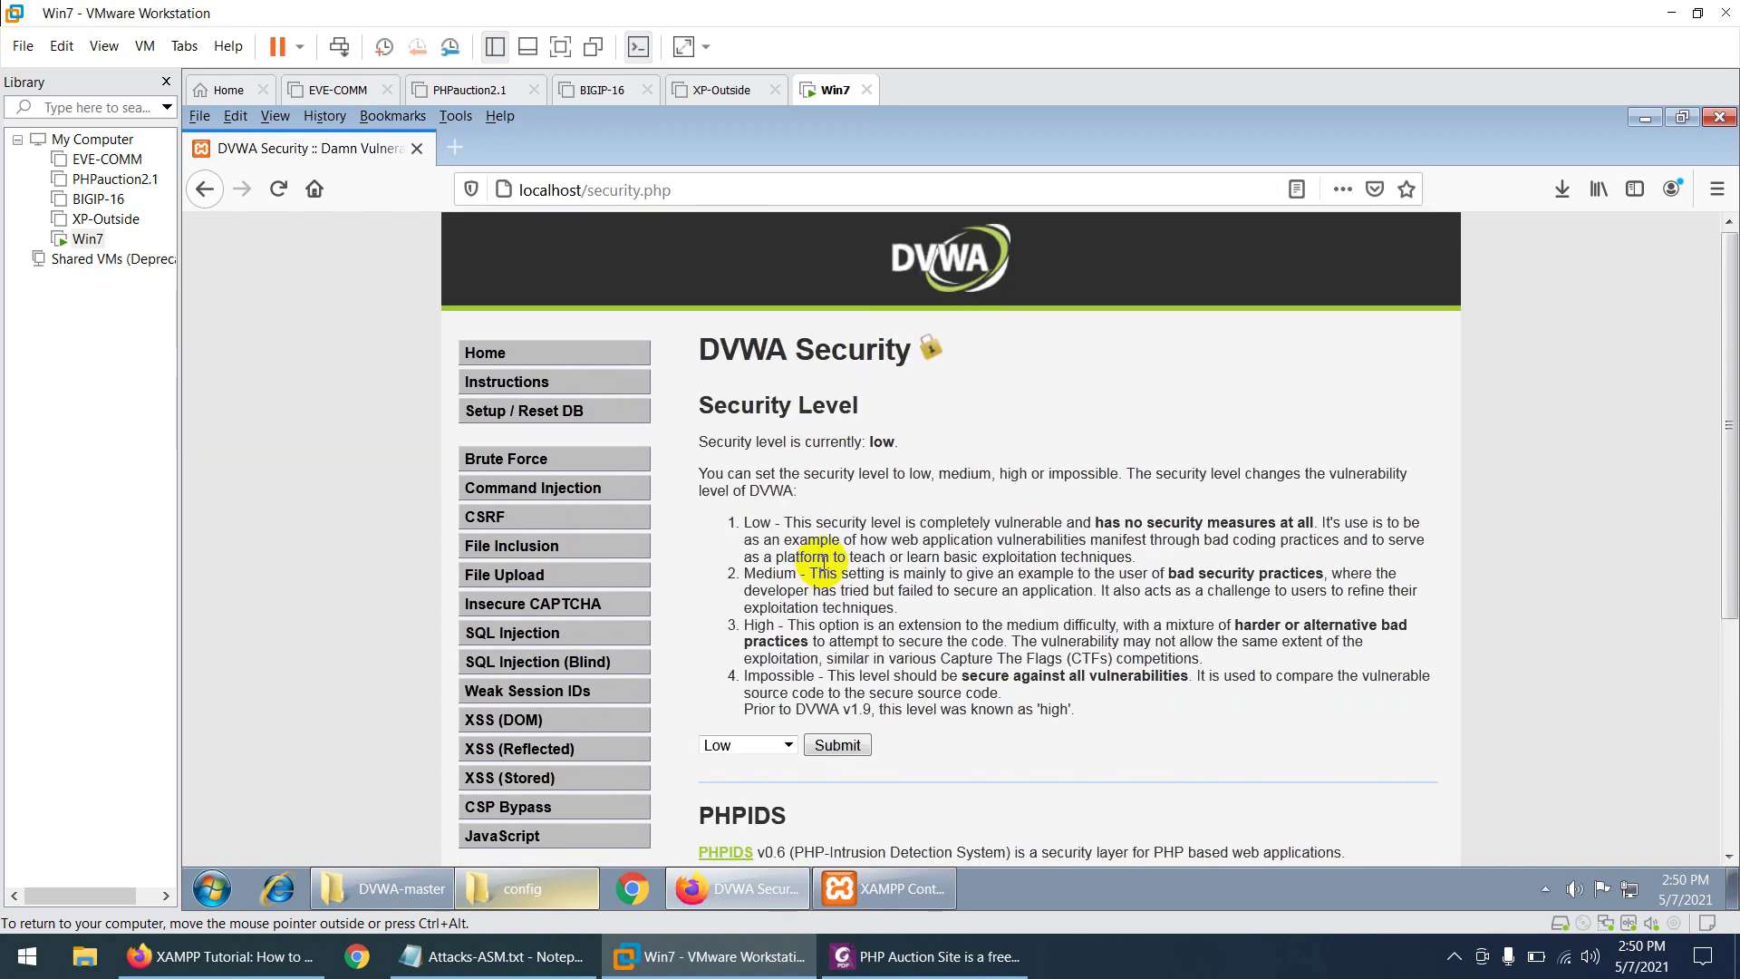
scroll(822, 562, down, 4)
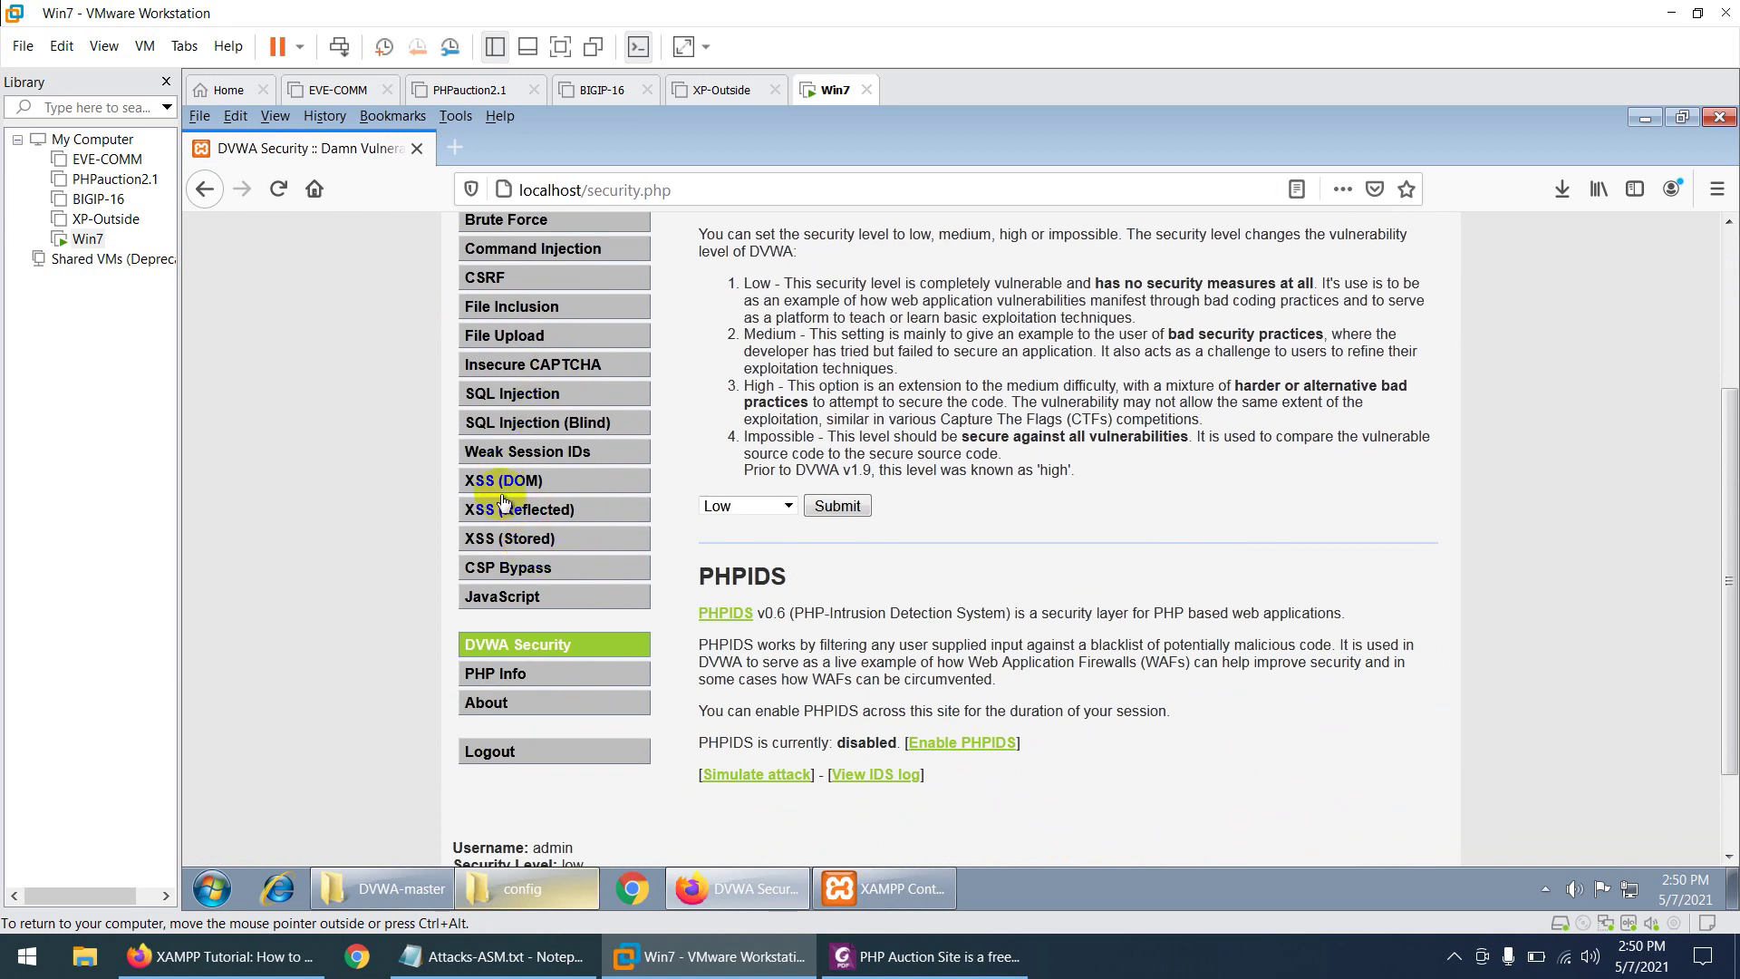
scroll(888, 598, up, 4)
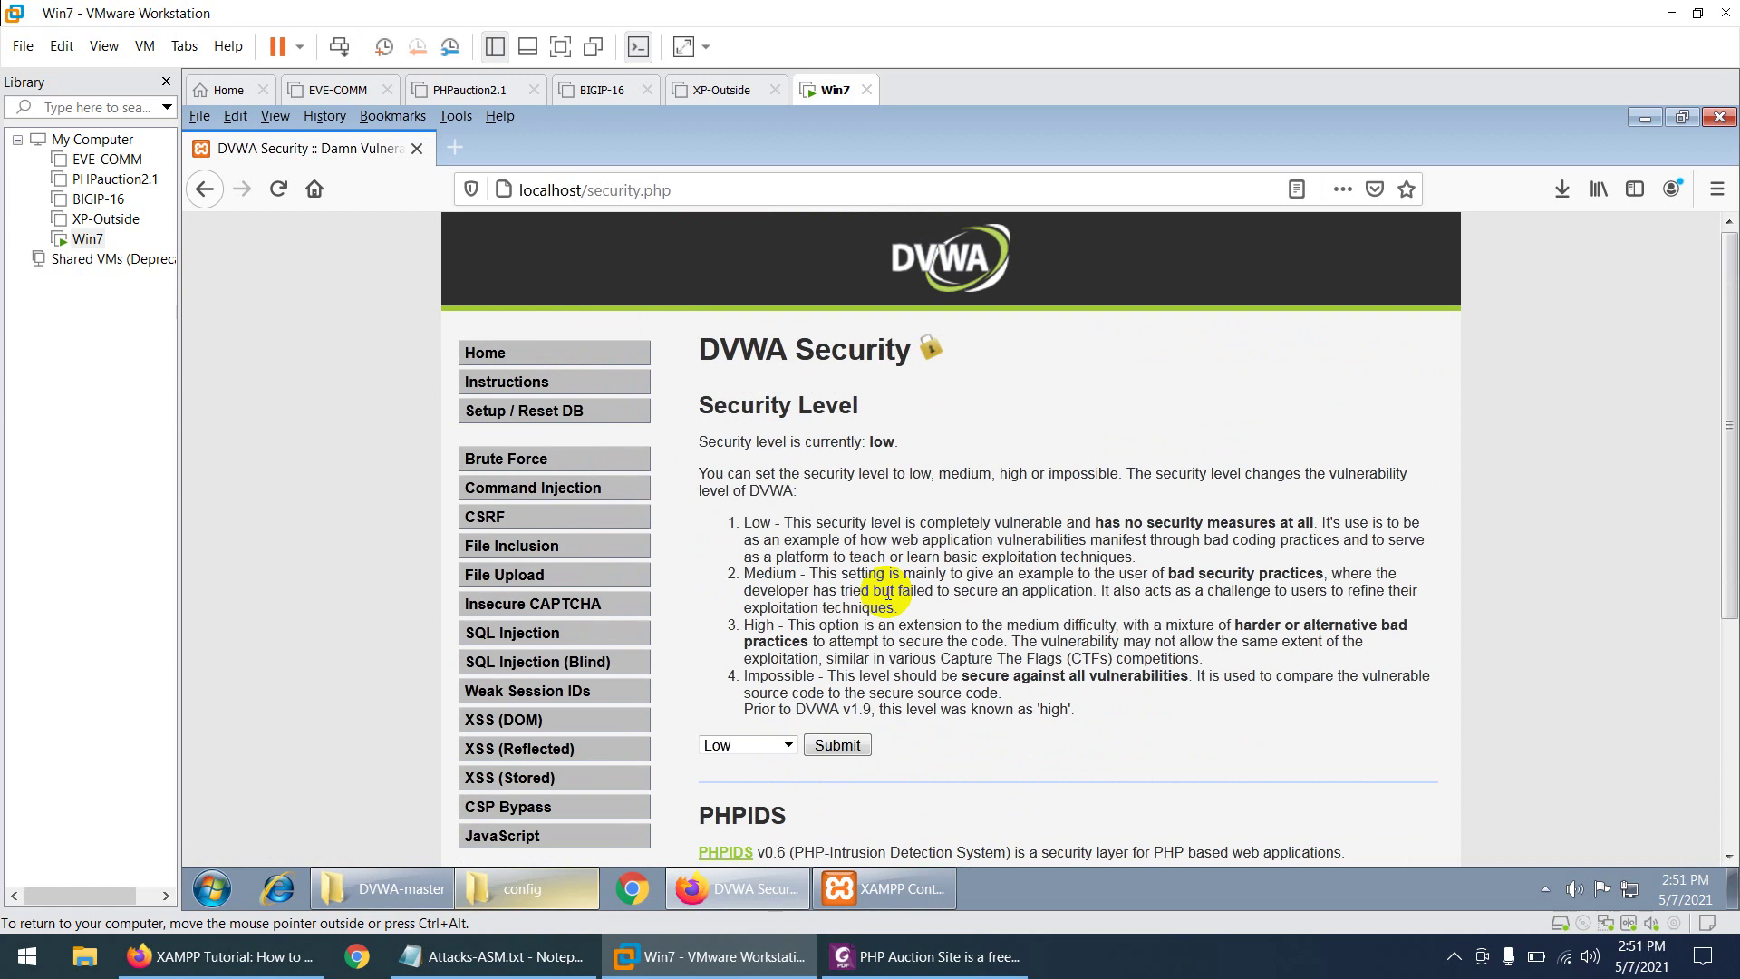
- Open the Win7 guest's Network and Sharing Center from the tray network icon
right_click(1629, 892)
click(1628, 890)
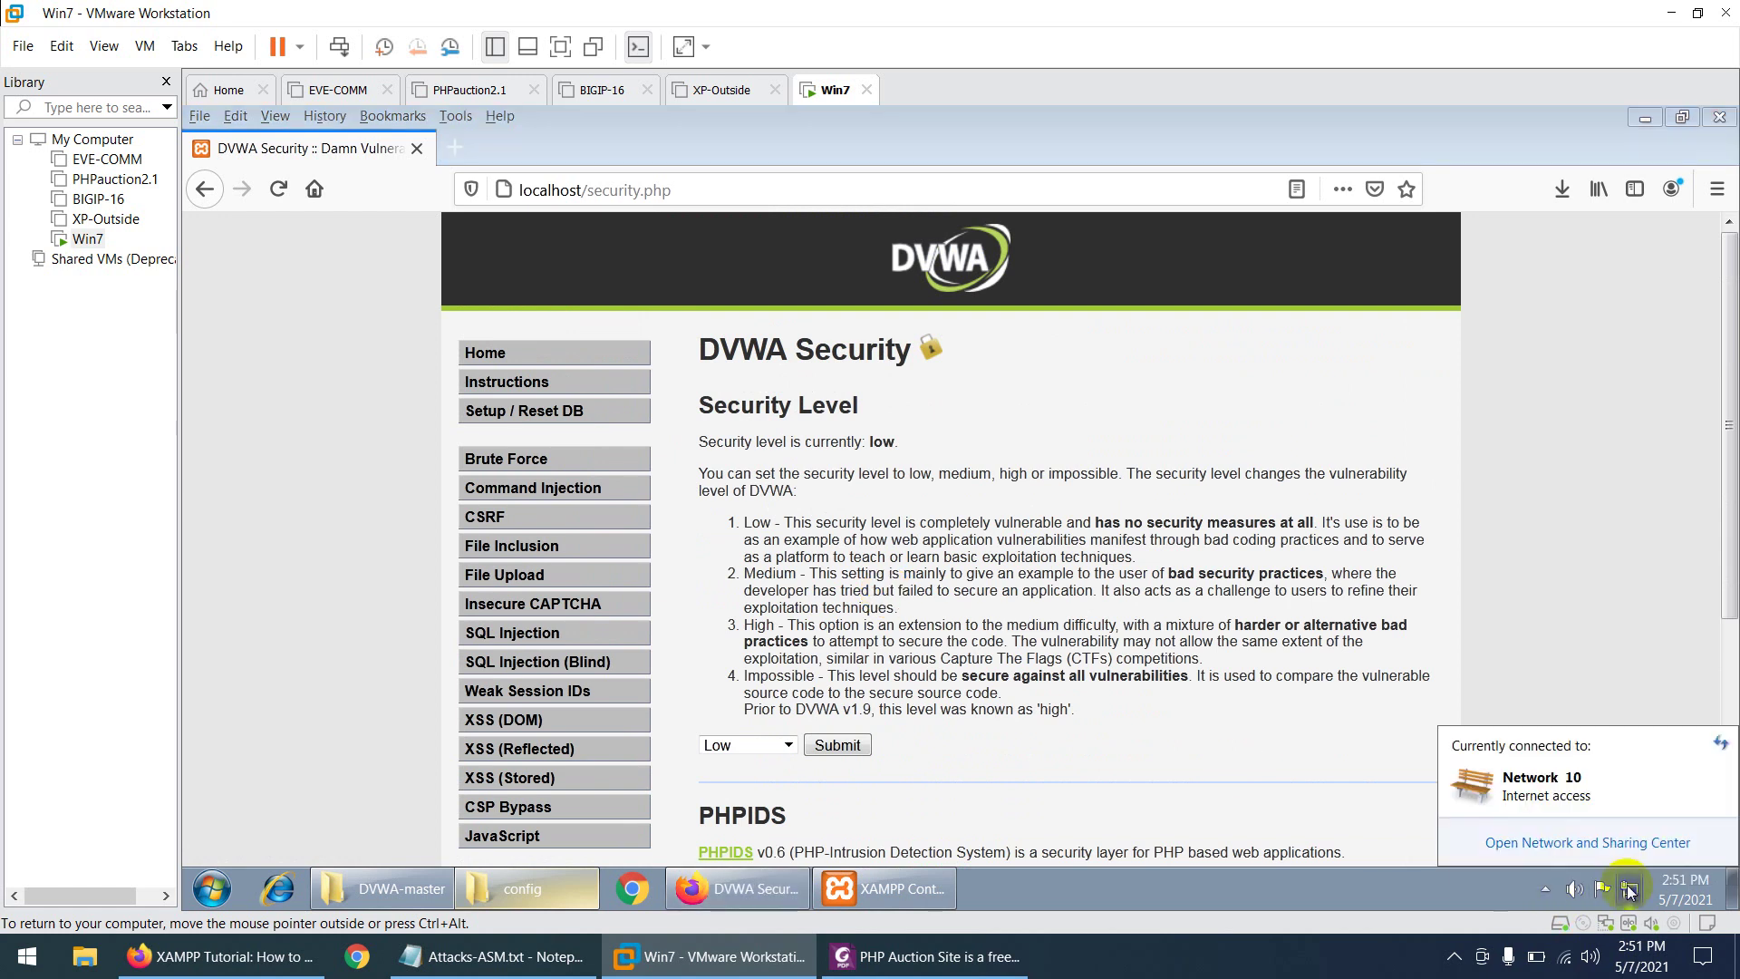
click(1629, 890)
right_click(1630, 895)
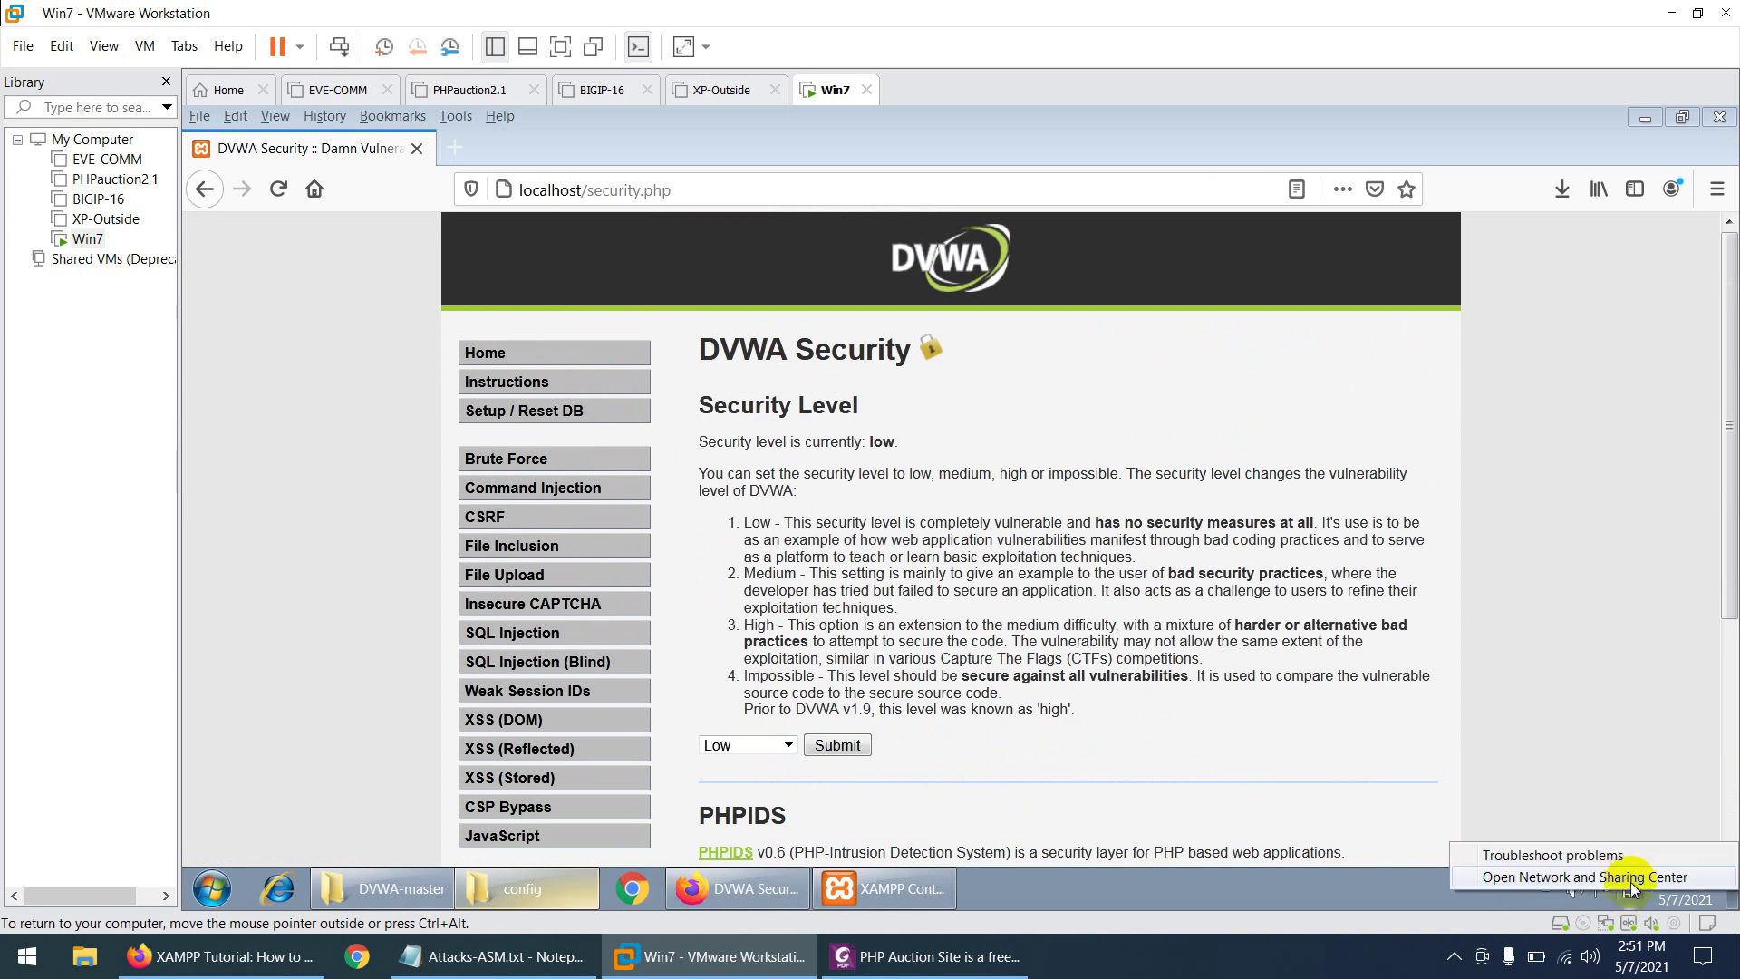
click(1645, 876)
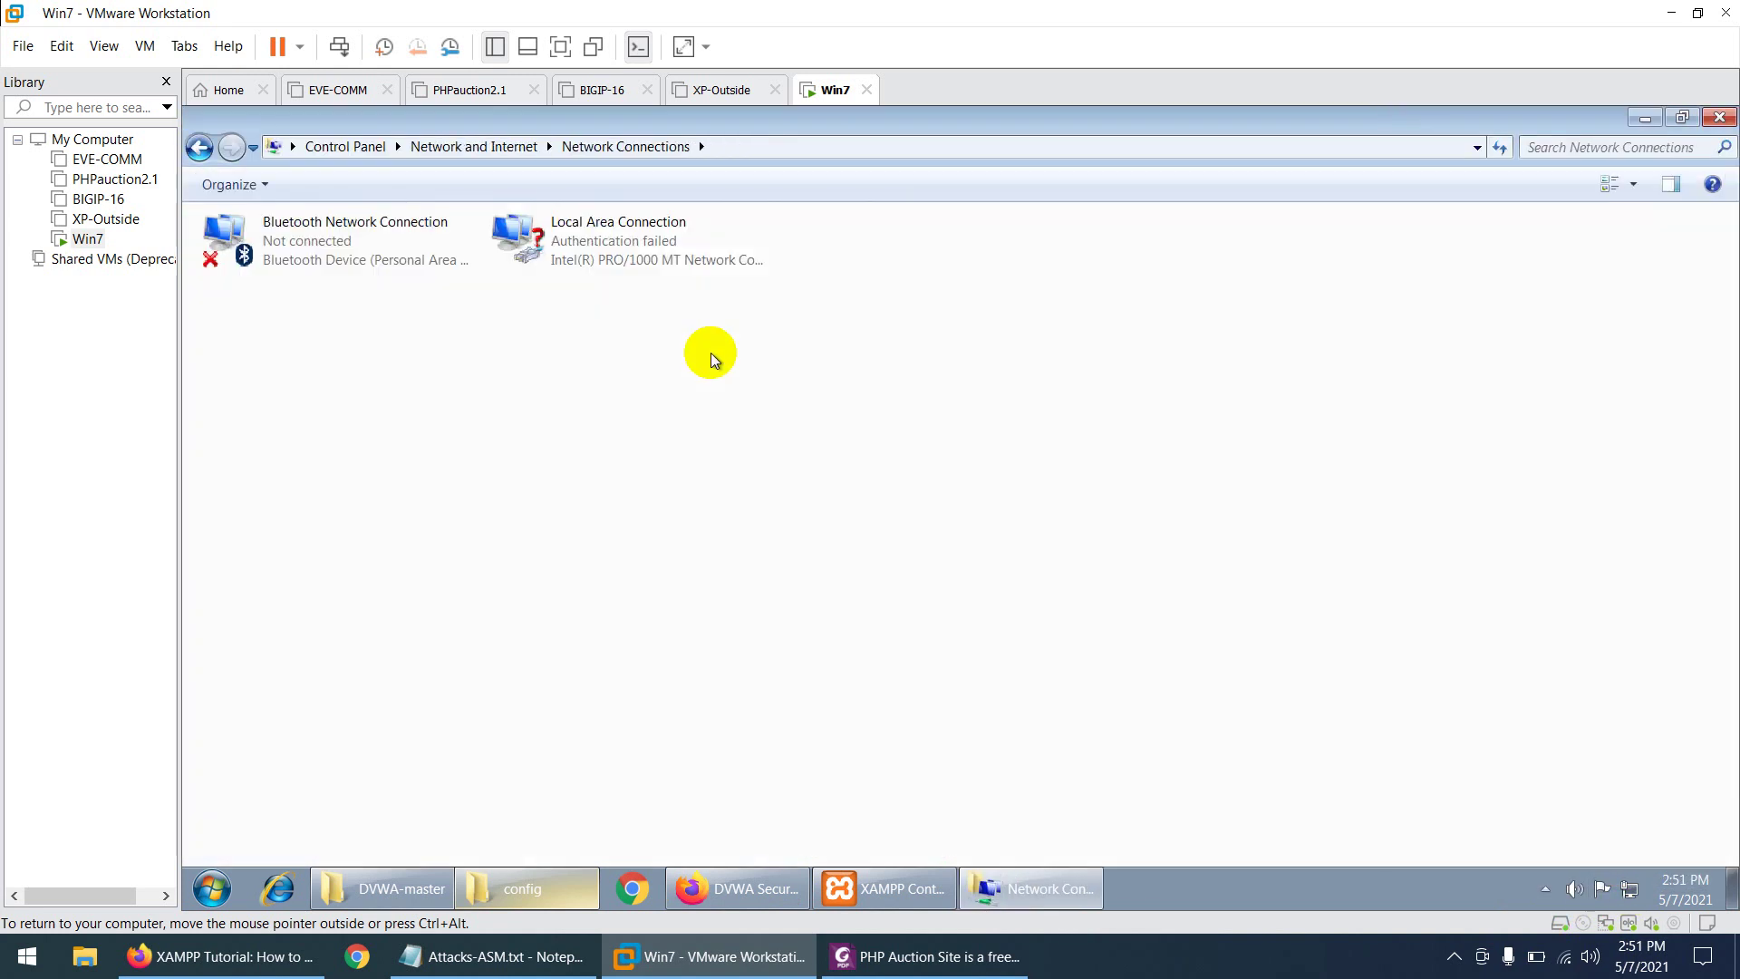
- Read IPv4 address 192.168.114.134 in the Local Area Connection details, then go to host Firefox
double_click(581, 254)
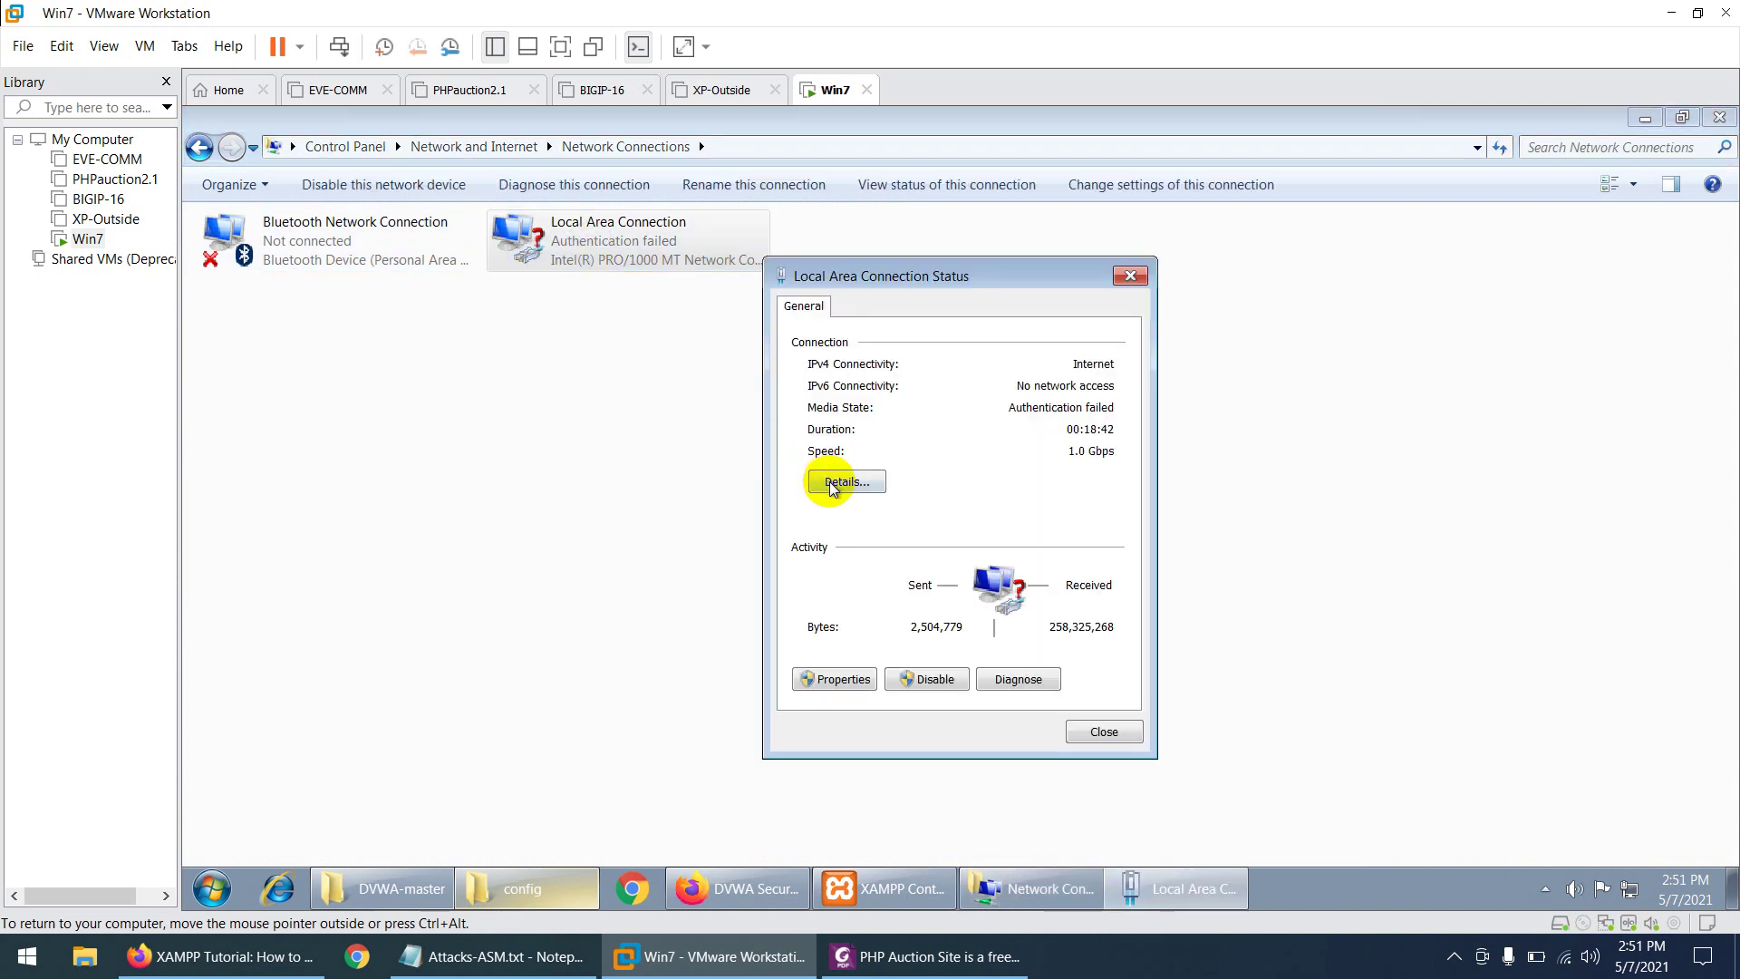
click(827, 481)
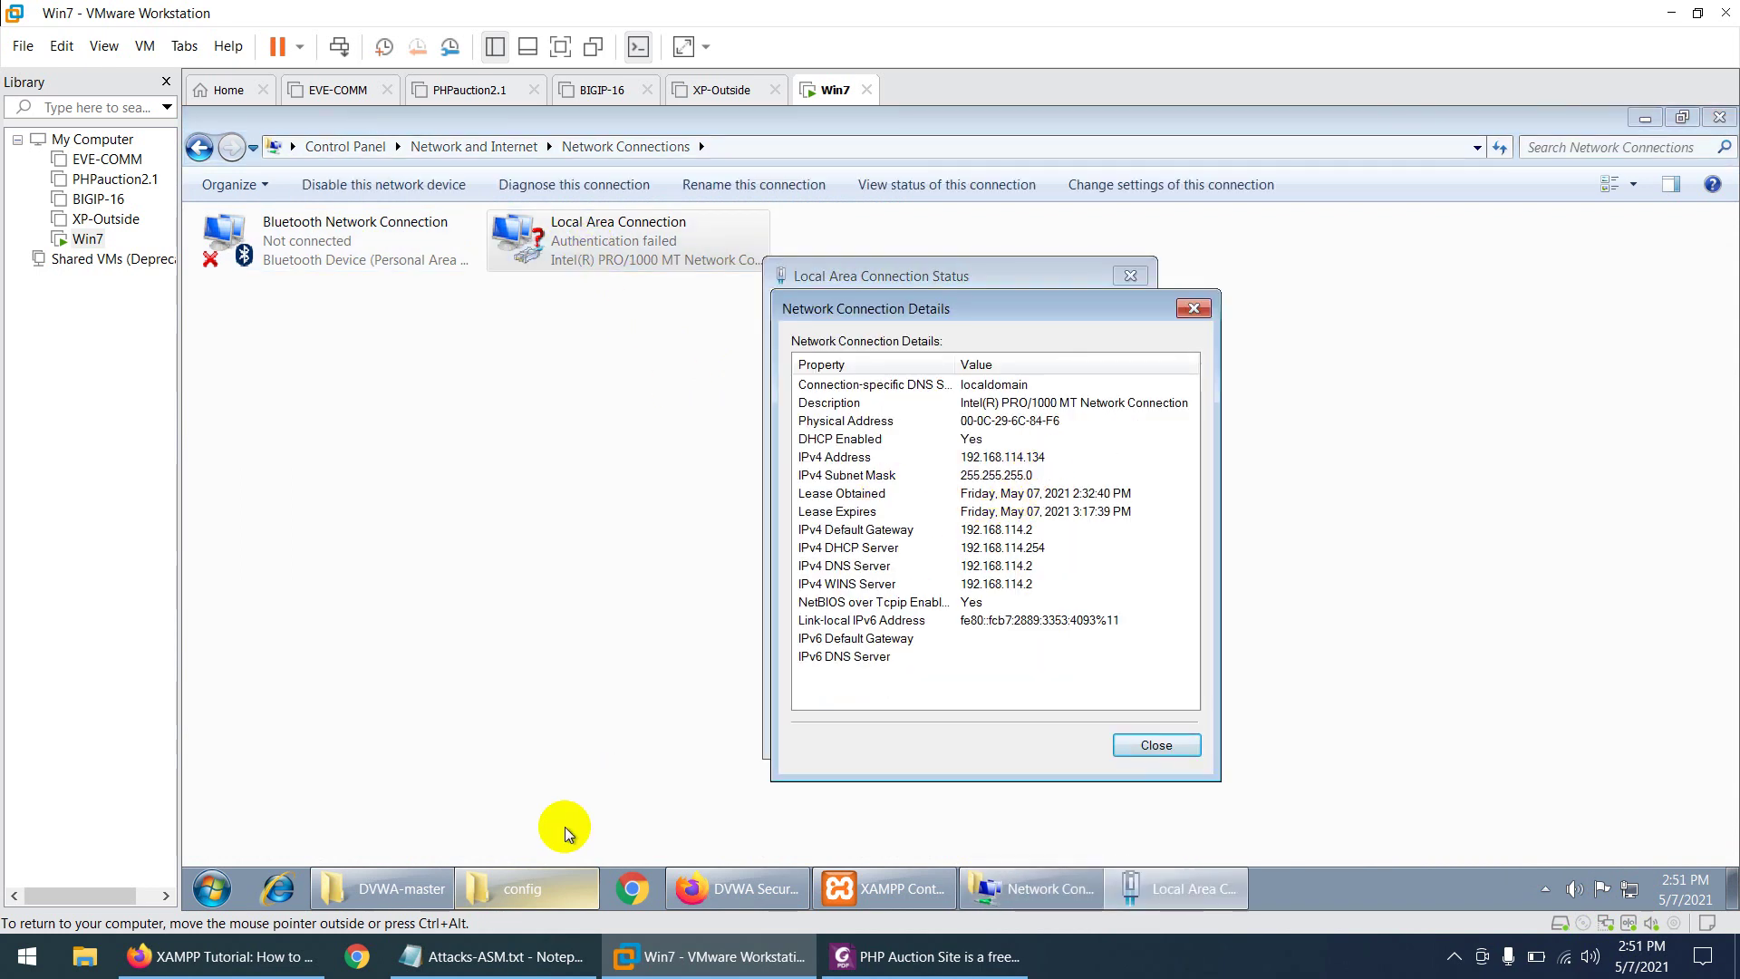
click(222, 956)
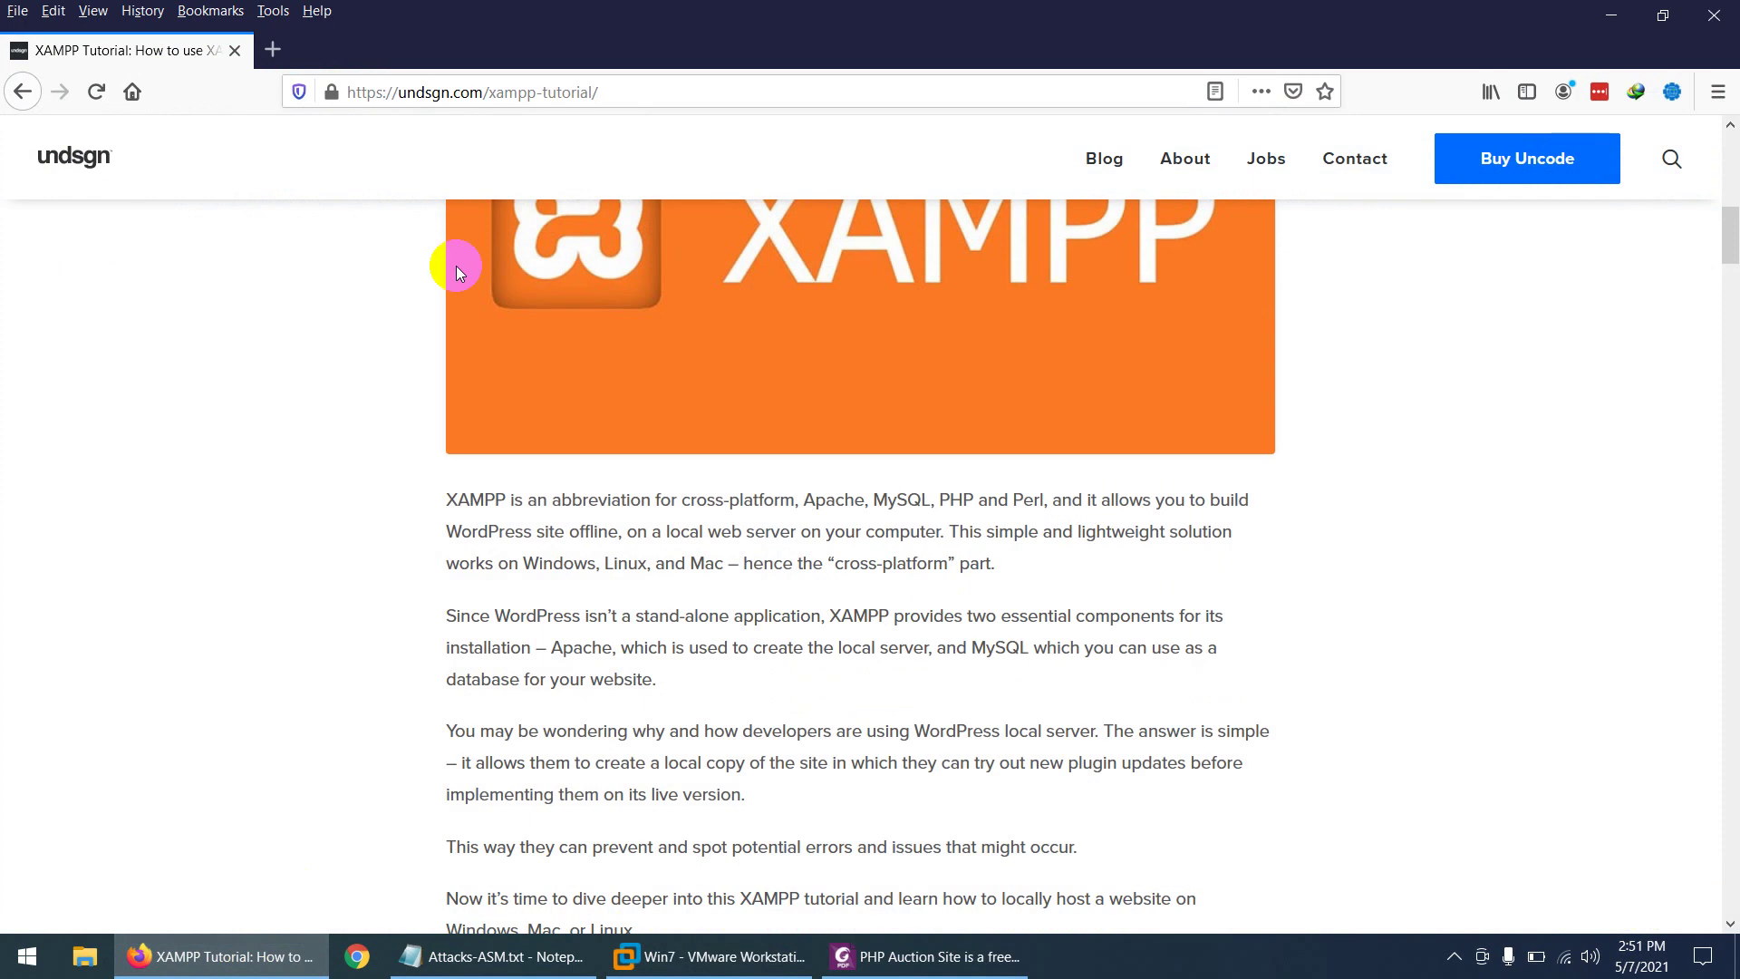
- Load 192.168.114.134 in host Firefox to reach DVWA's login page, then return to the VM
click(442, 92)
text(192.168.1)
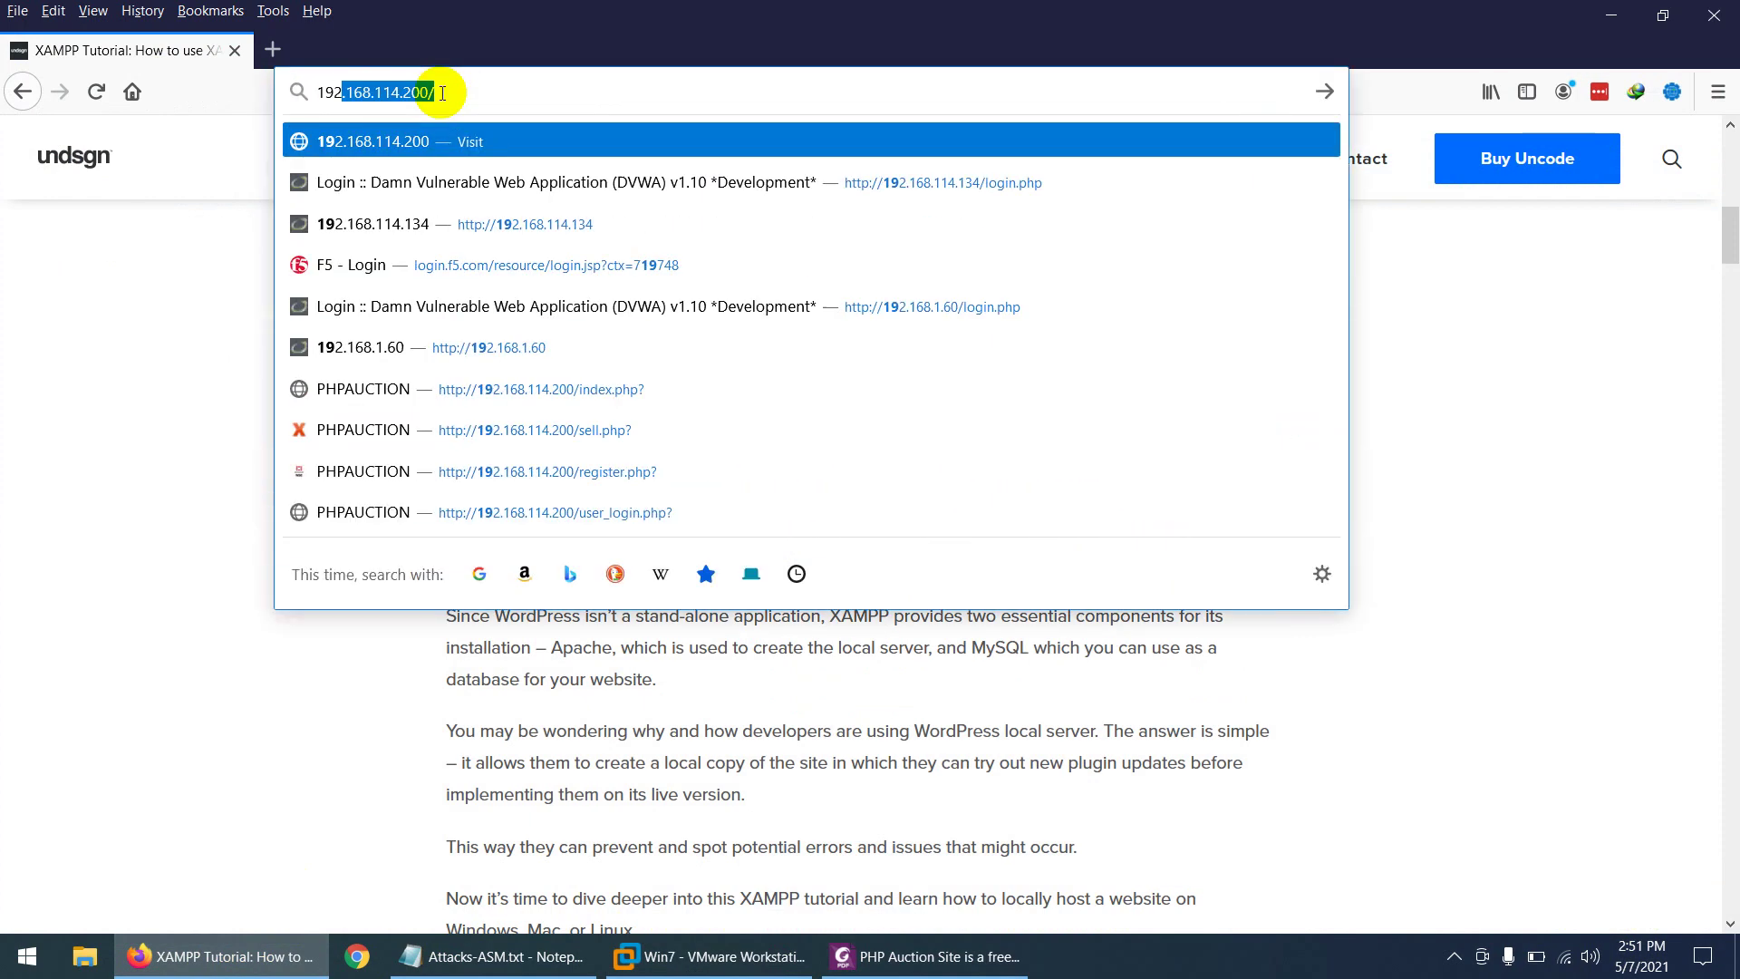
text(14.134)
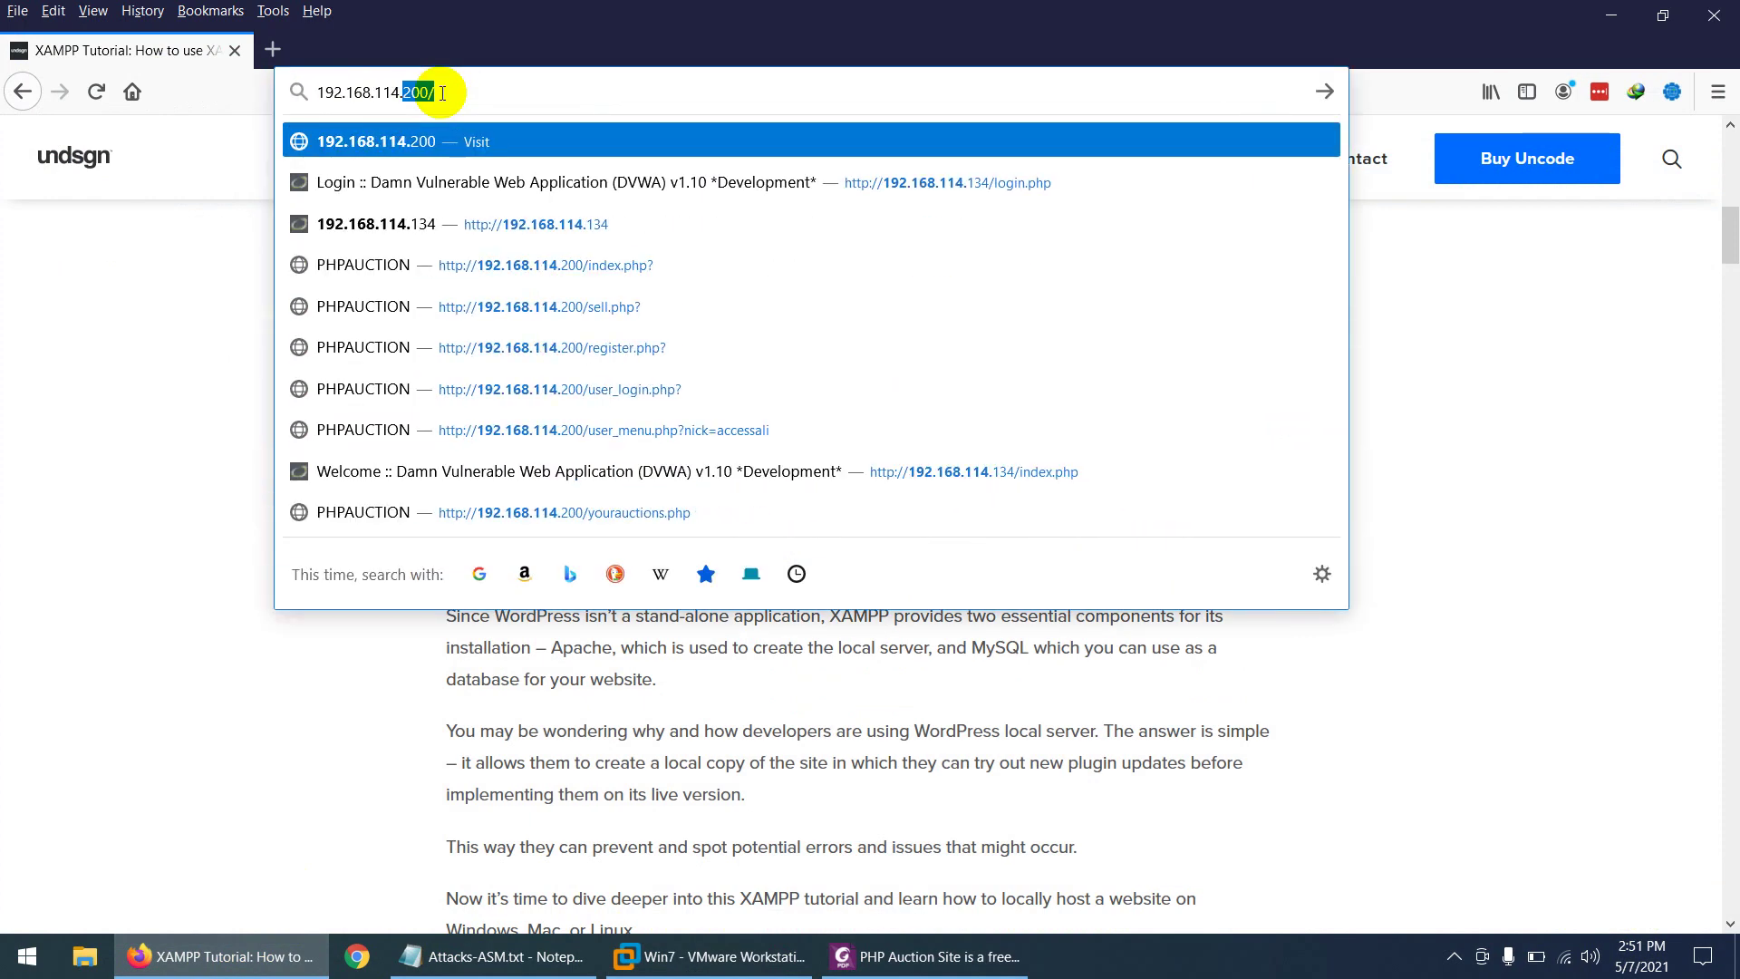
key(Return)
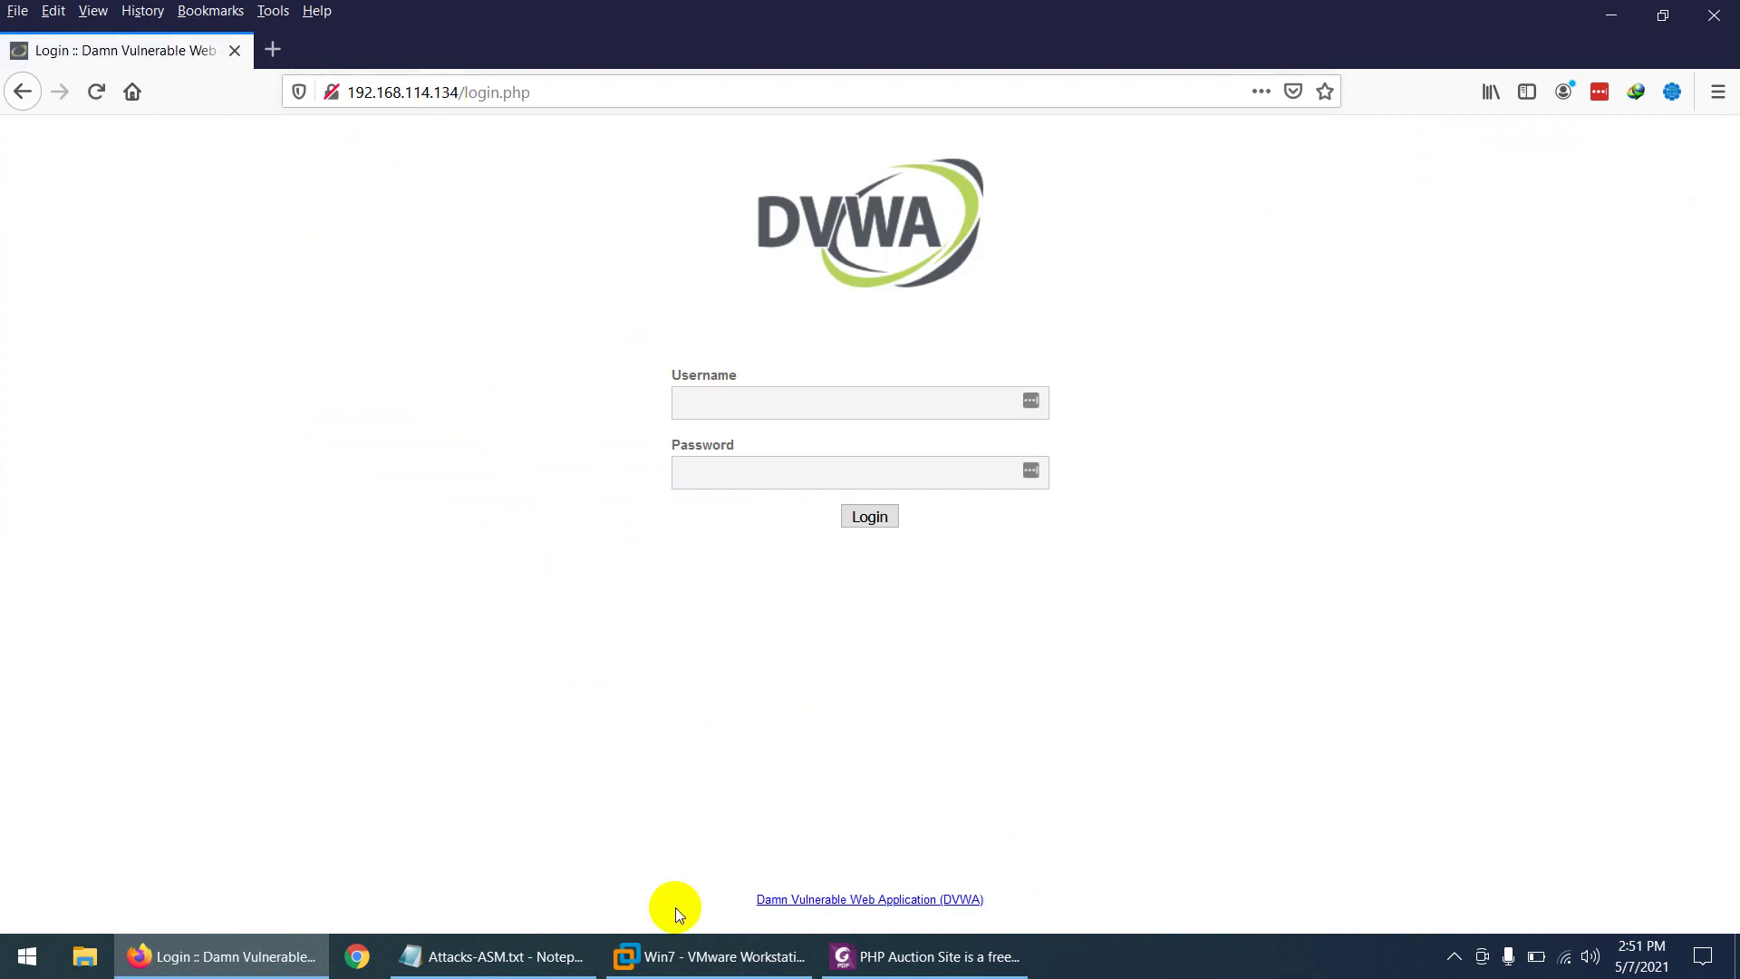
click(725, 956)
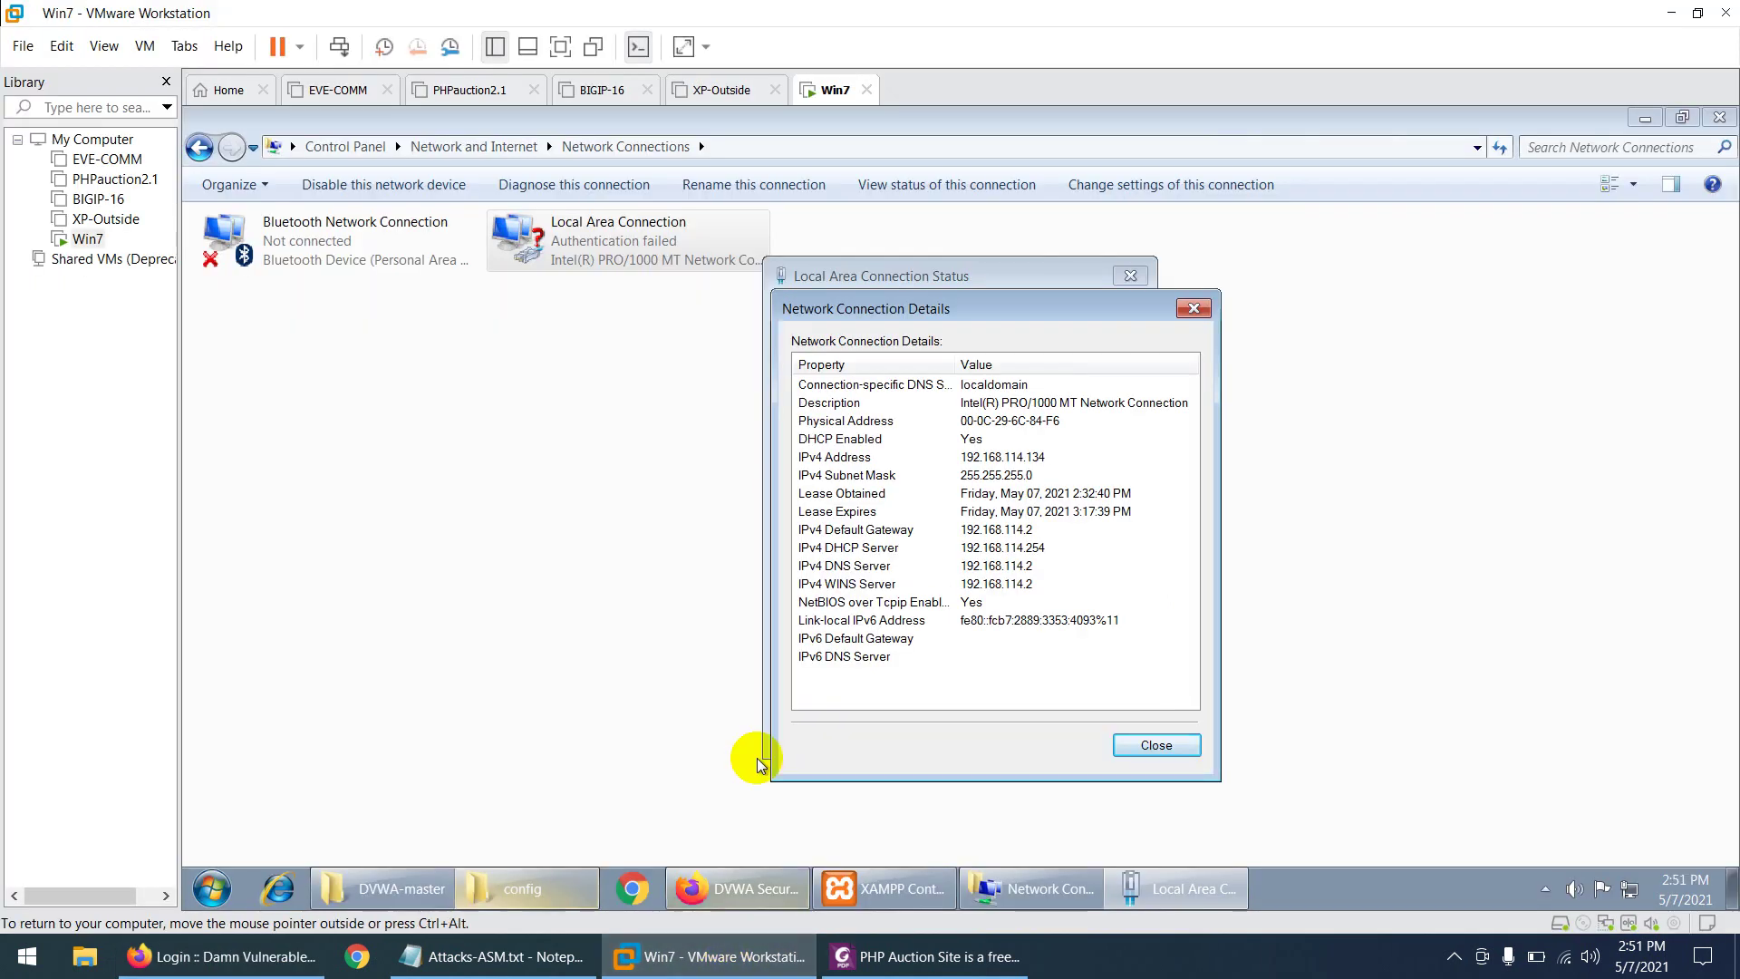
- Close the guest's network Details, Status and Network Connections windows
click(1194, 310)
click(1130, 275)
click(1718, 117)
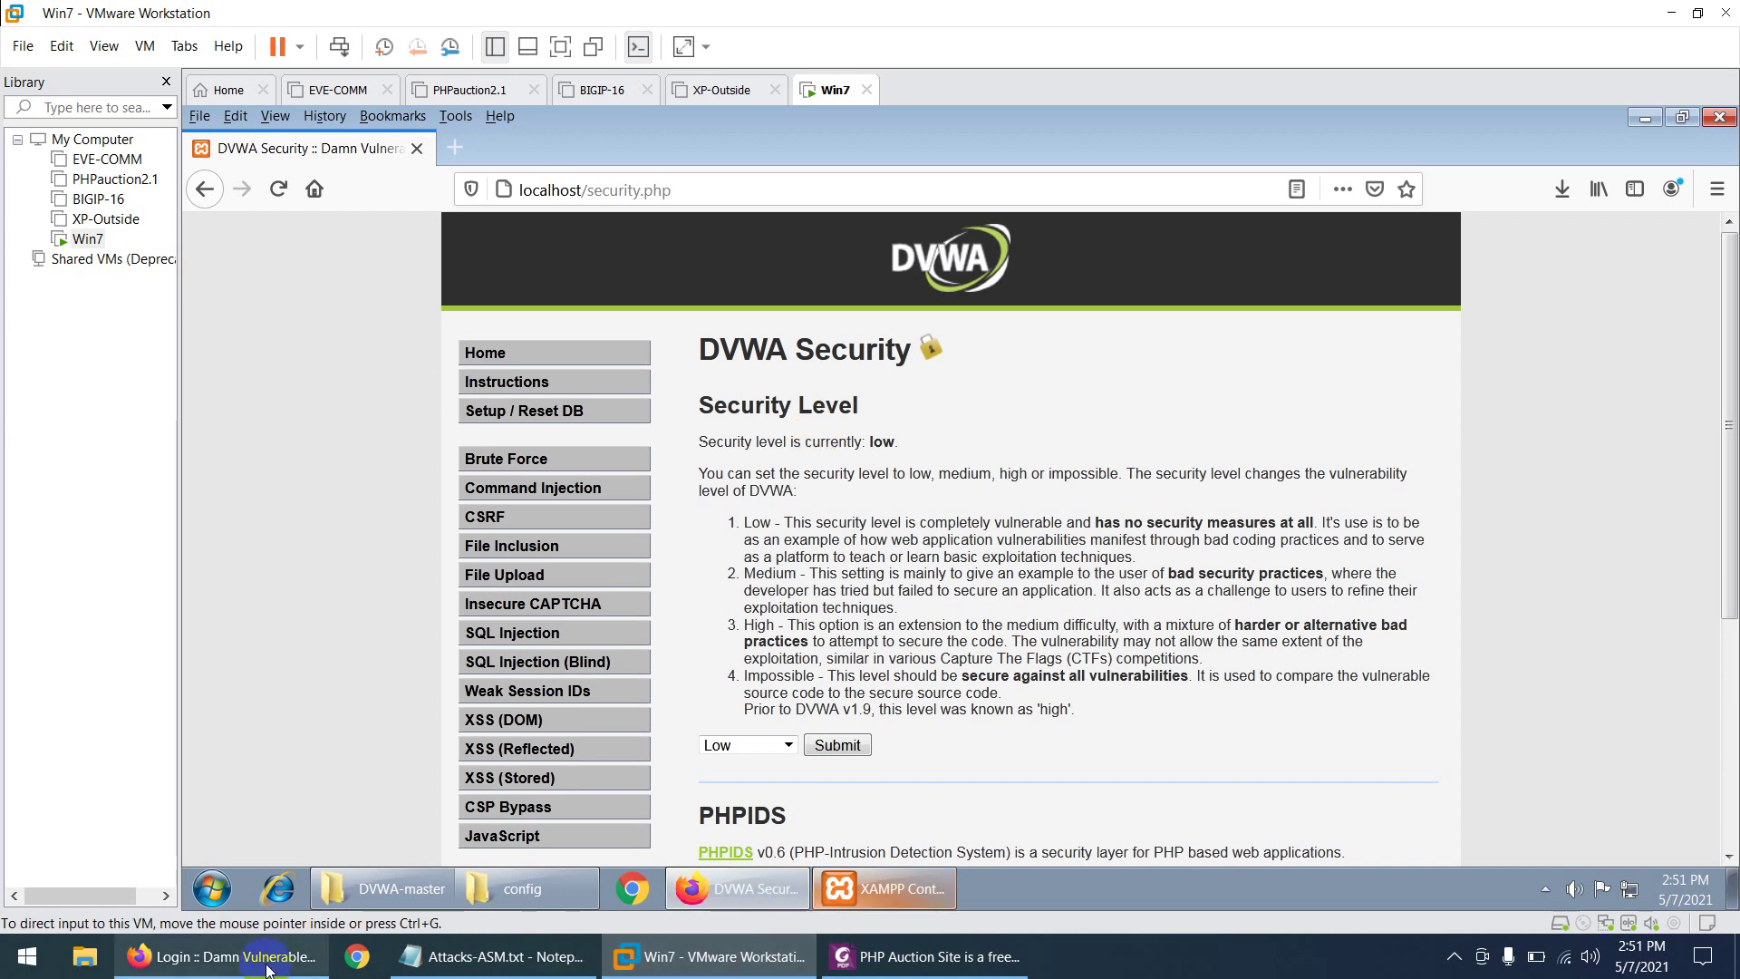
click(234, 968)
click(234, 968)
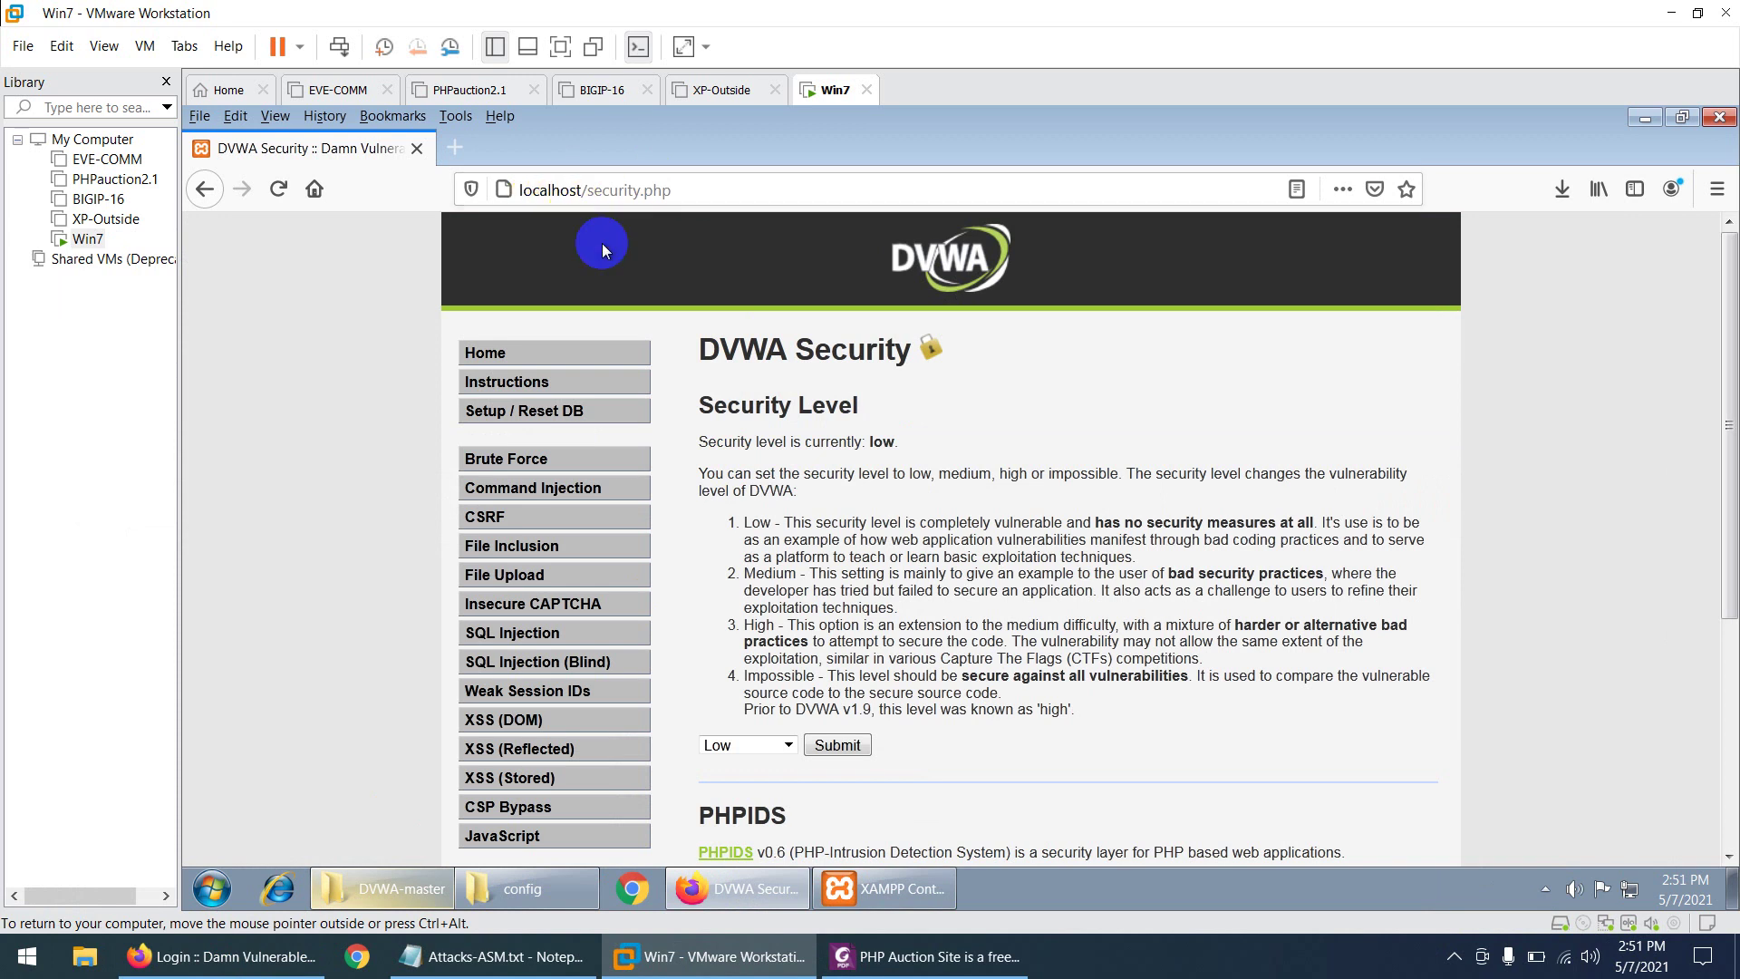
click(238, 959)
click(238, 959)
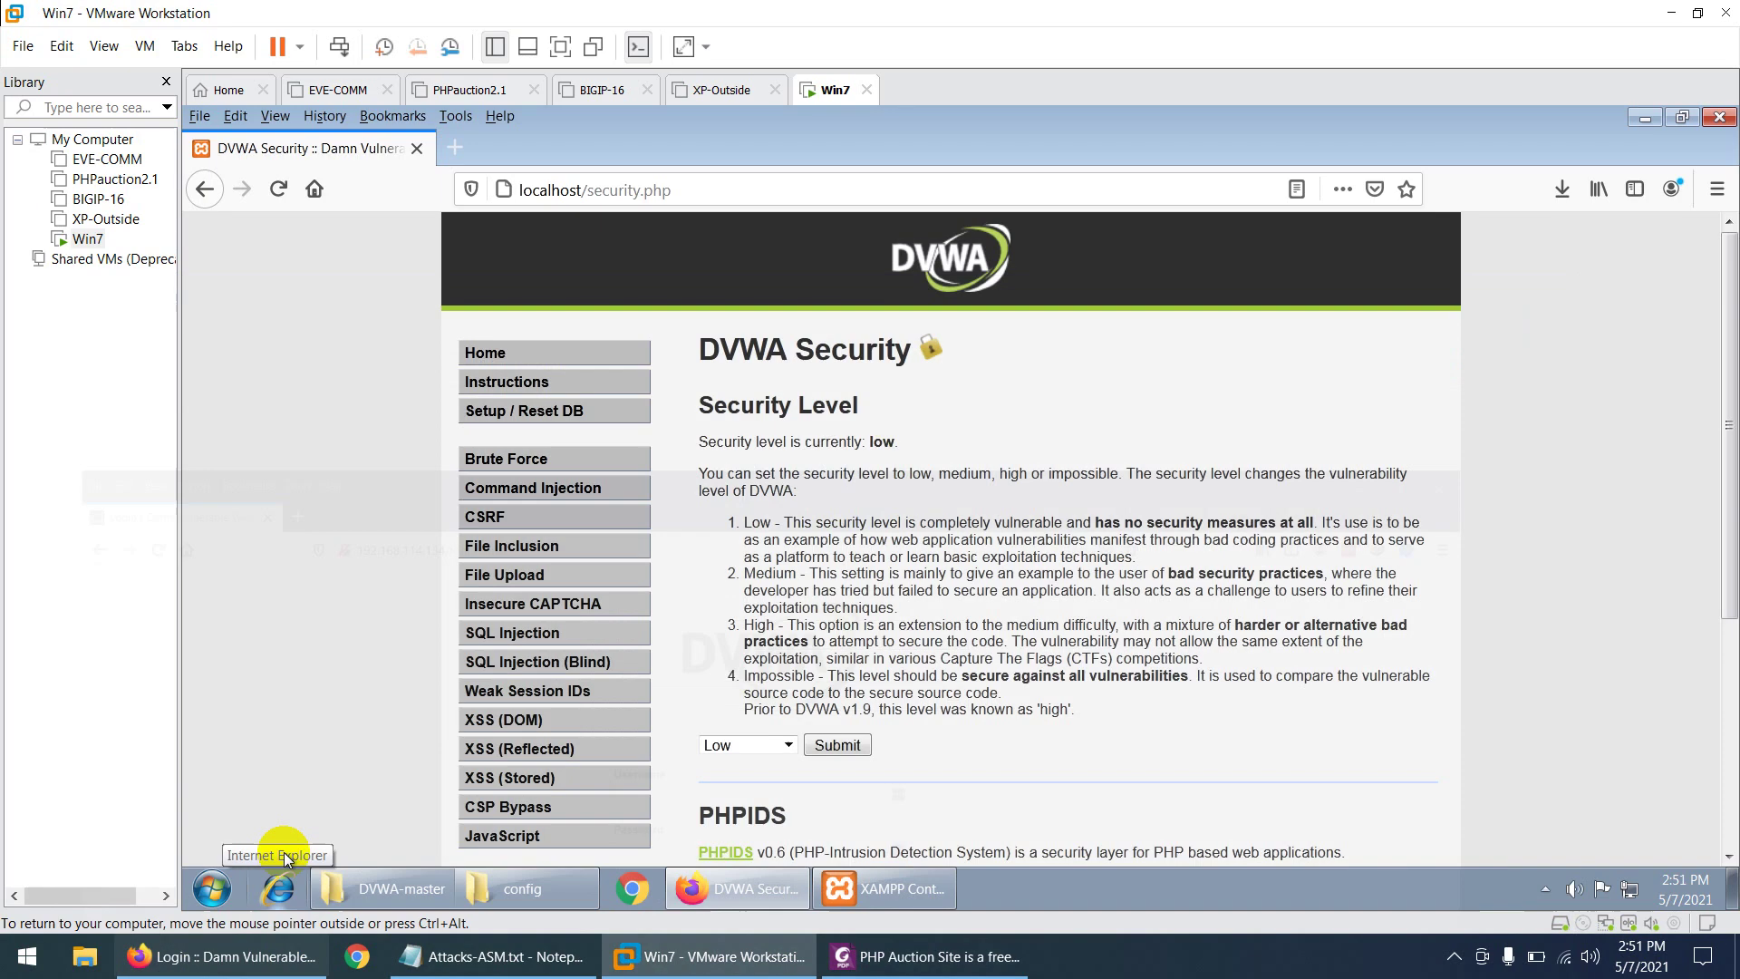
- Load 192.168.114.134 in the guest's Firefox to reach DVWA's login.php
click(580, 191)
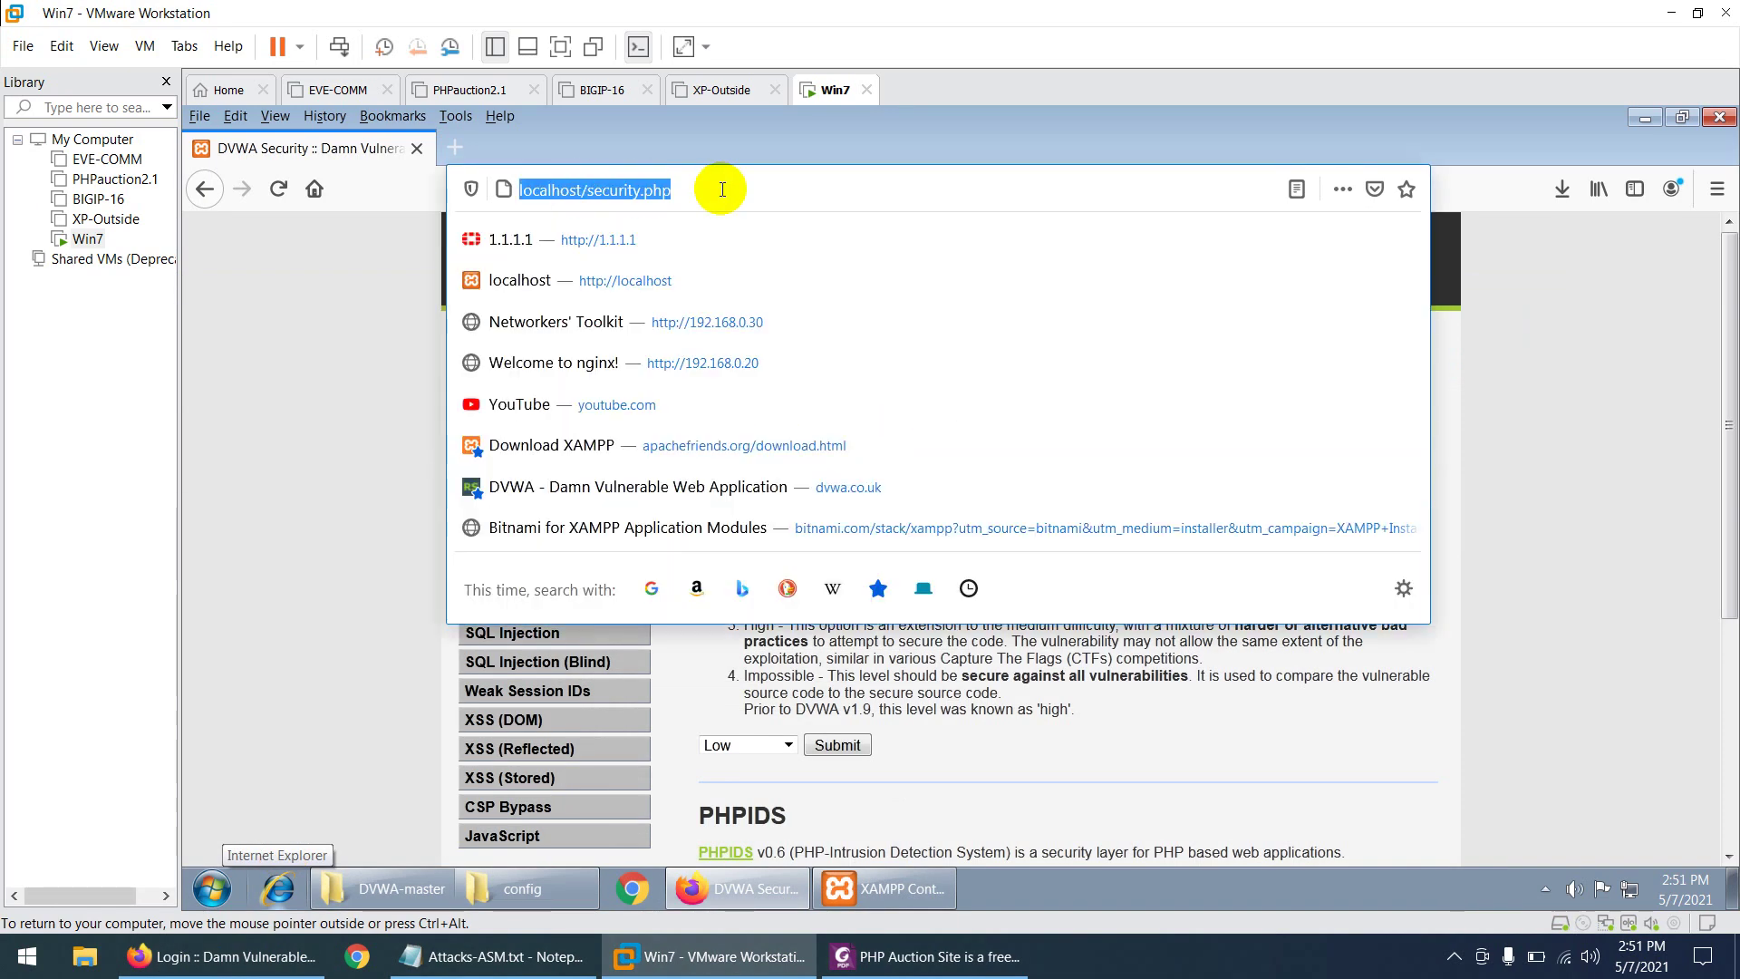
text(192.168.)
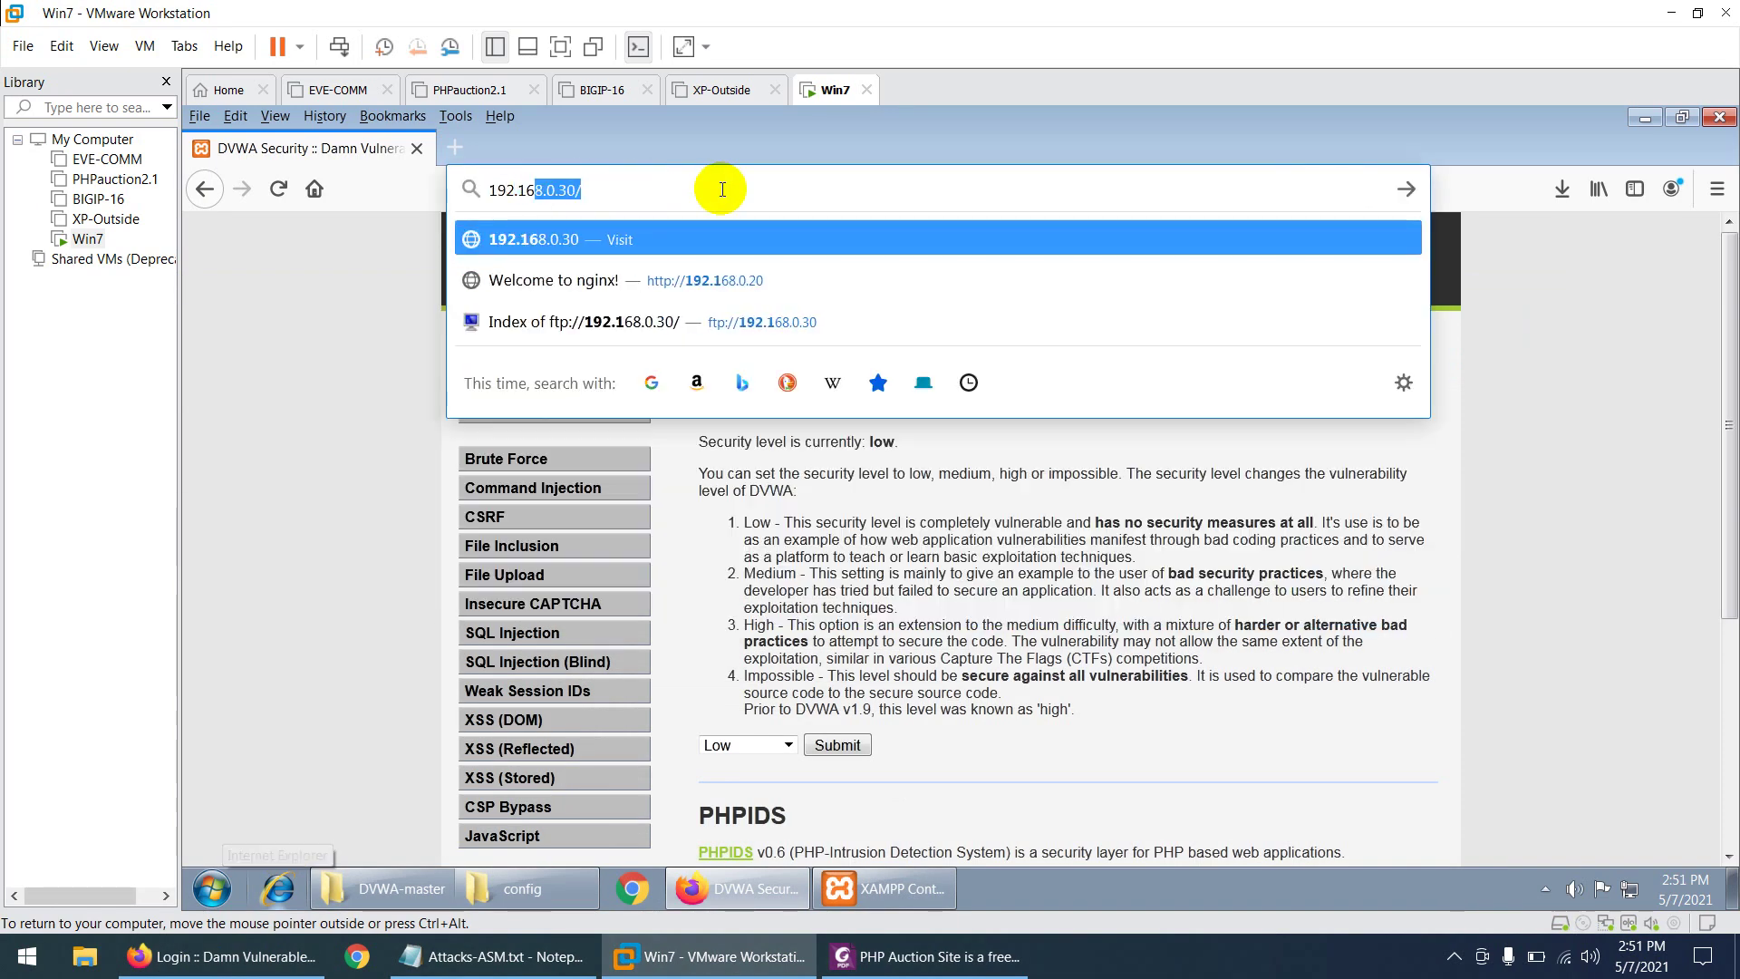
text(114.)
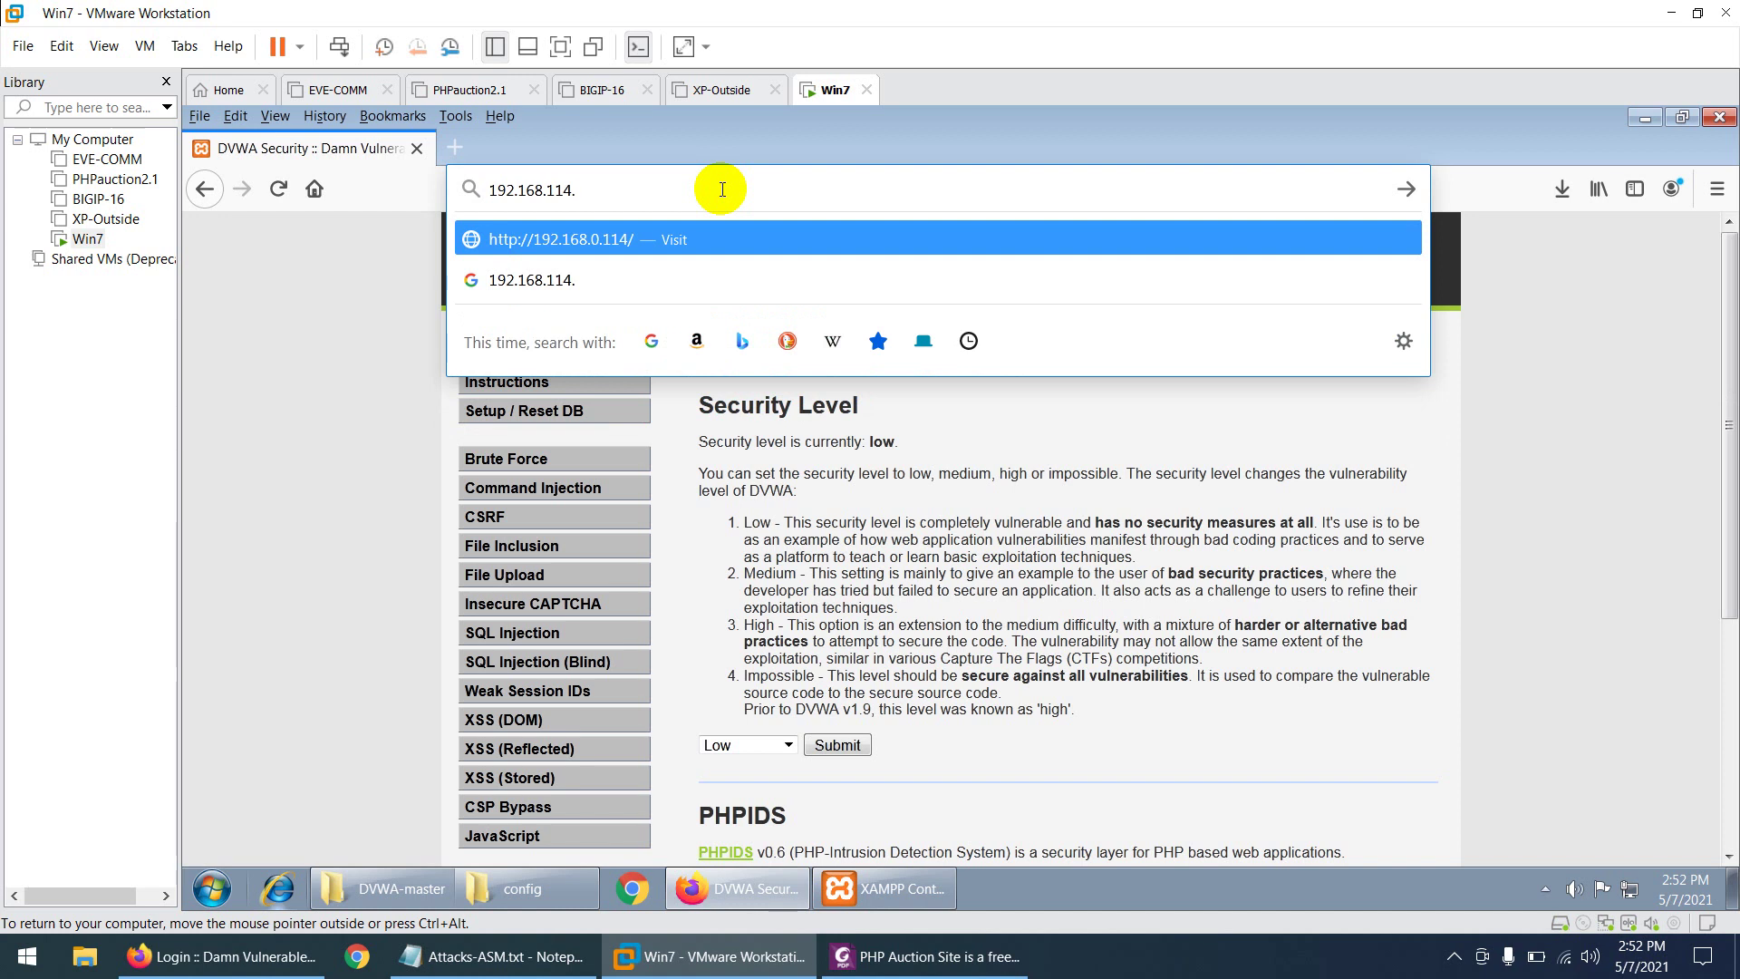
text(134)
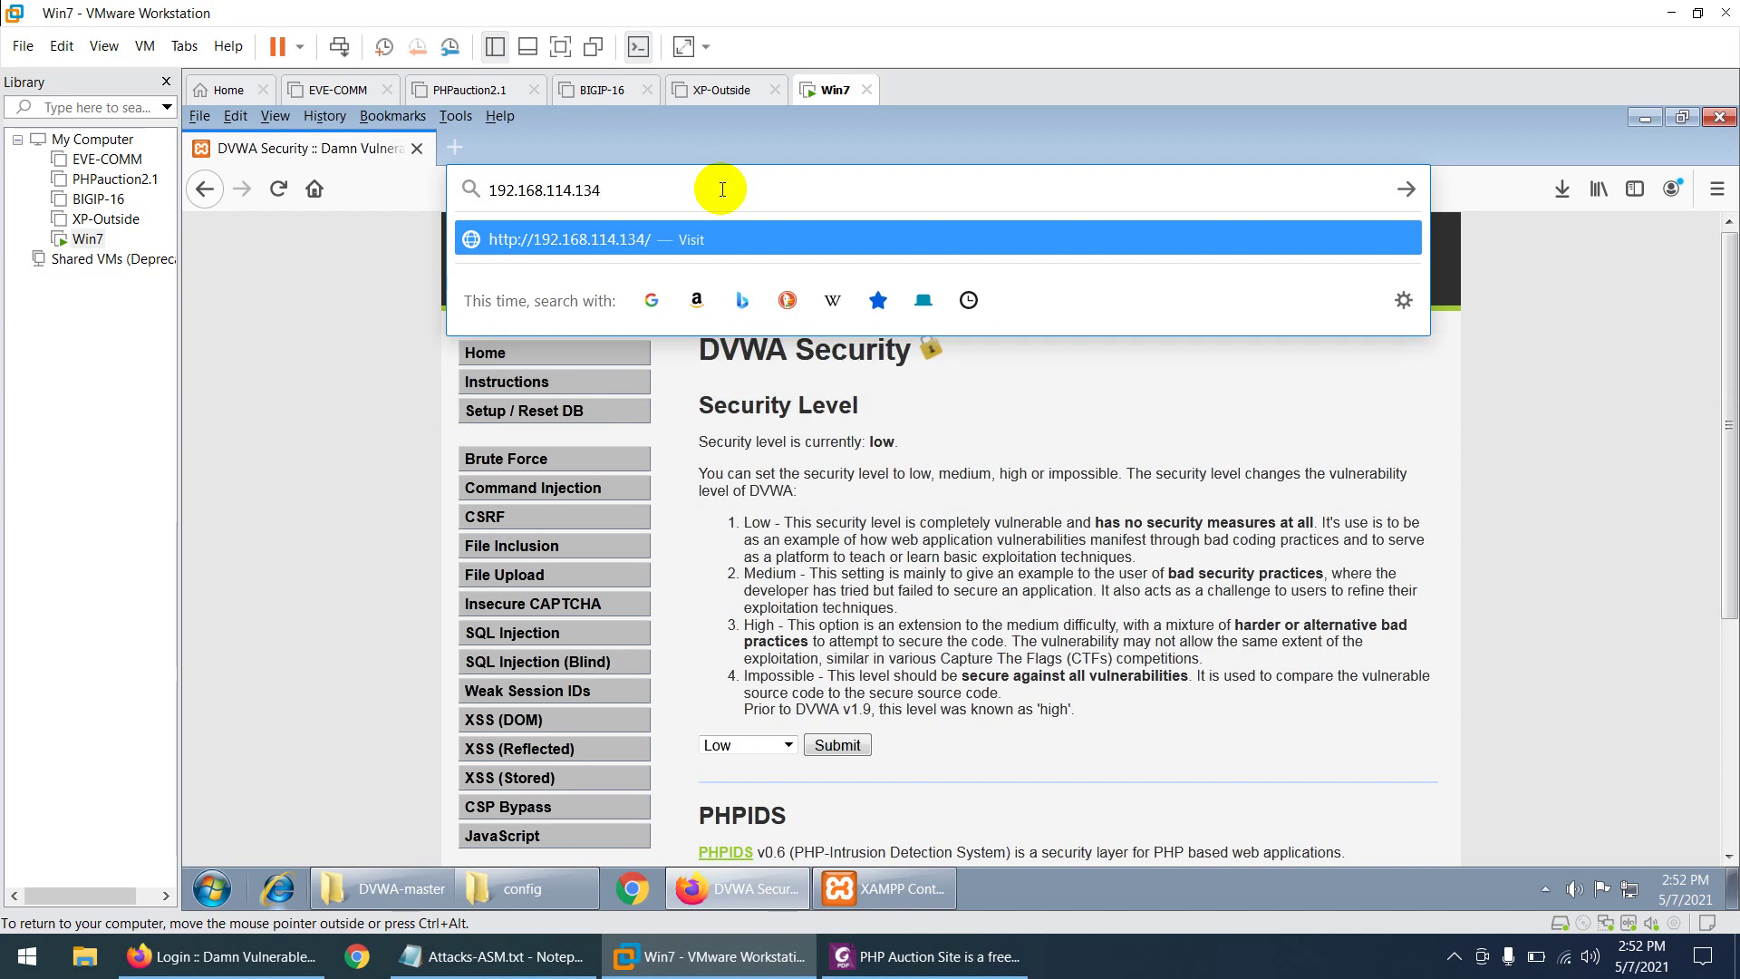
key(Return)
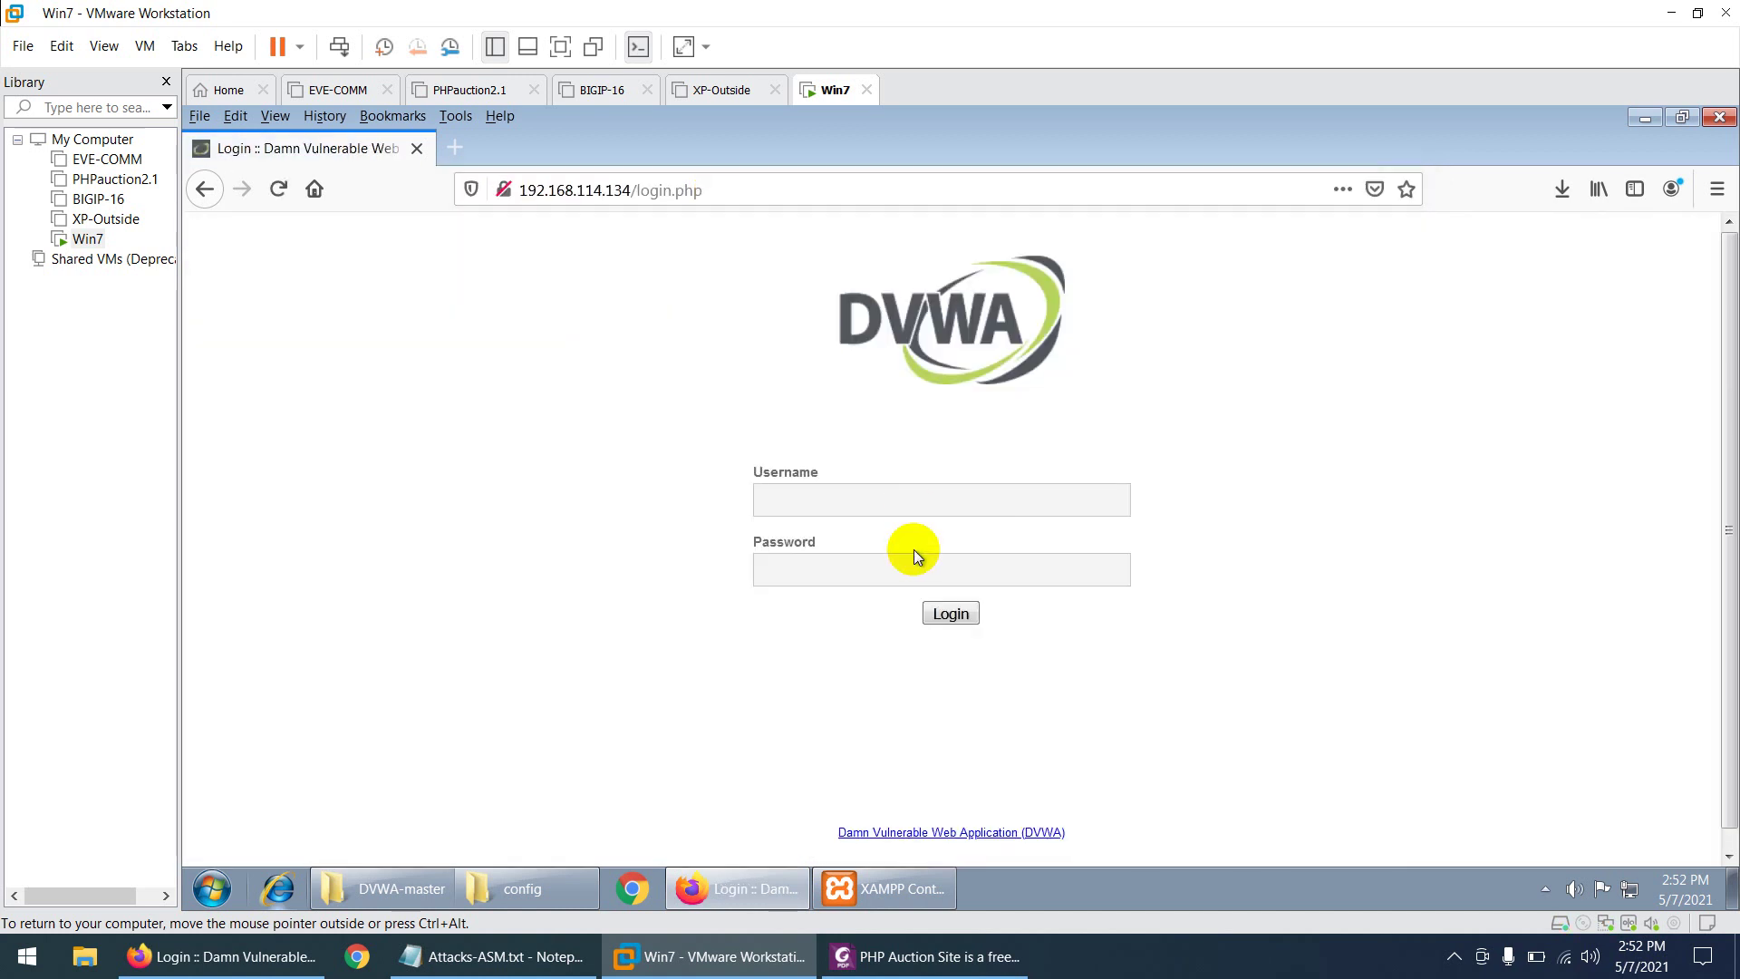